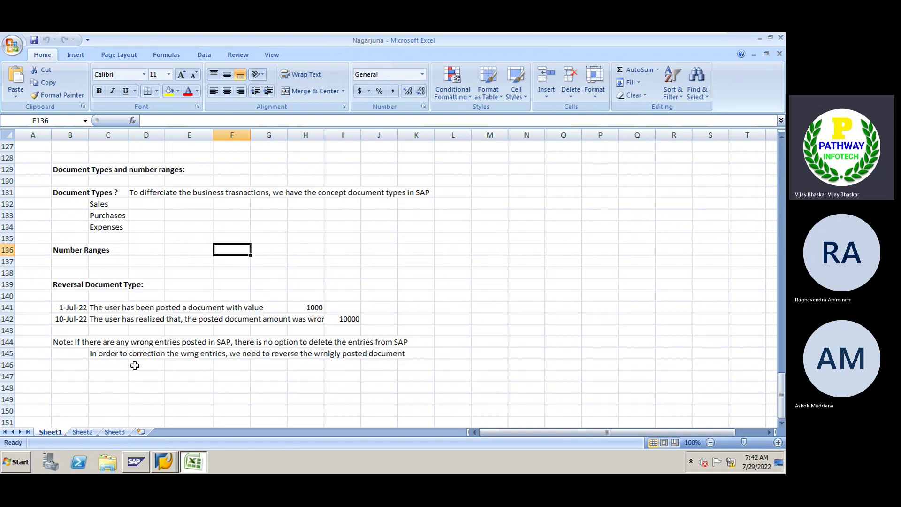
Review the notes on document types, number ranges and reversal document types in Sheet1
{"action": "scroll", "coordinate": [135, 365], "scroll_direction": "up", "scroll_amount": 4}
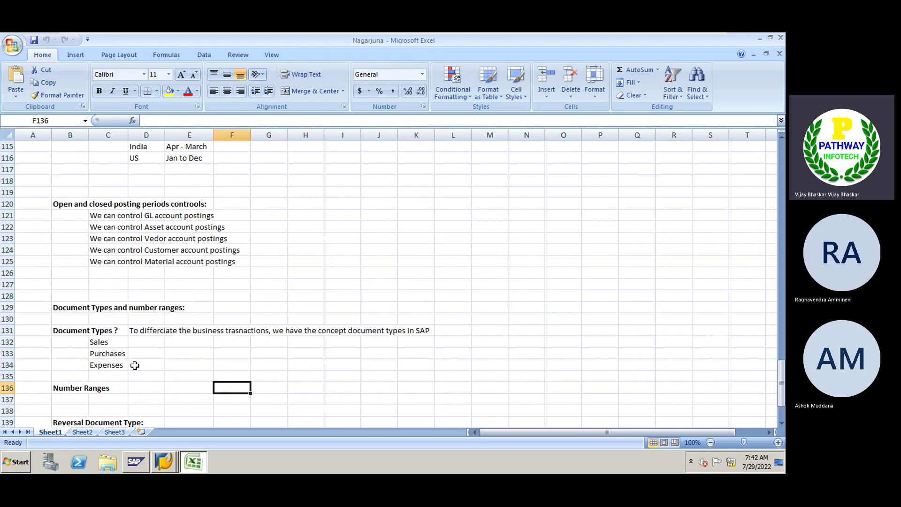
{"action": "scroll", "coordinate": [135, 365], "scroll_direction": "down", "scroll_amount": 5}
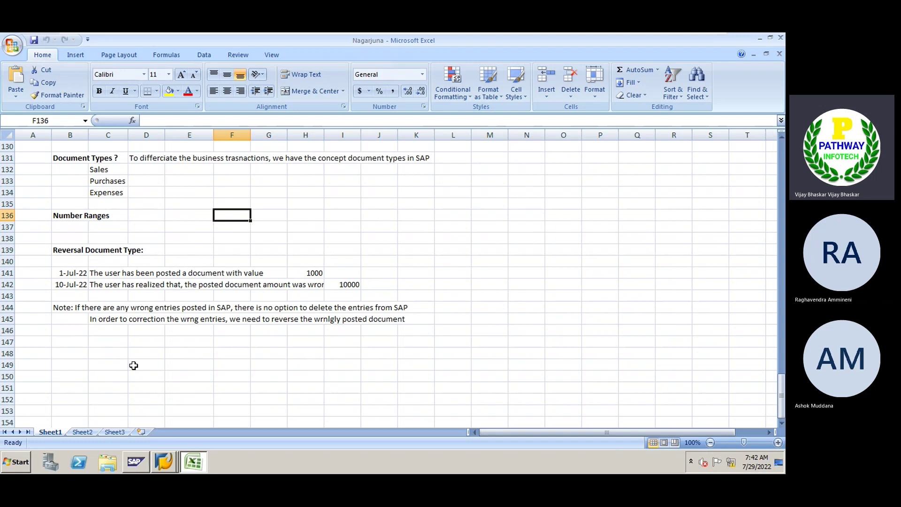
{"action": "left_click", "coordinate": [64, 341]}
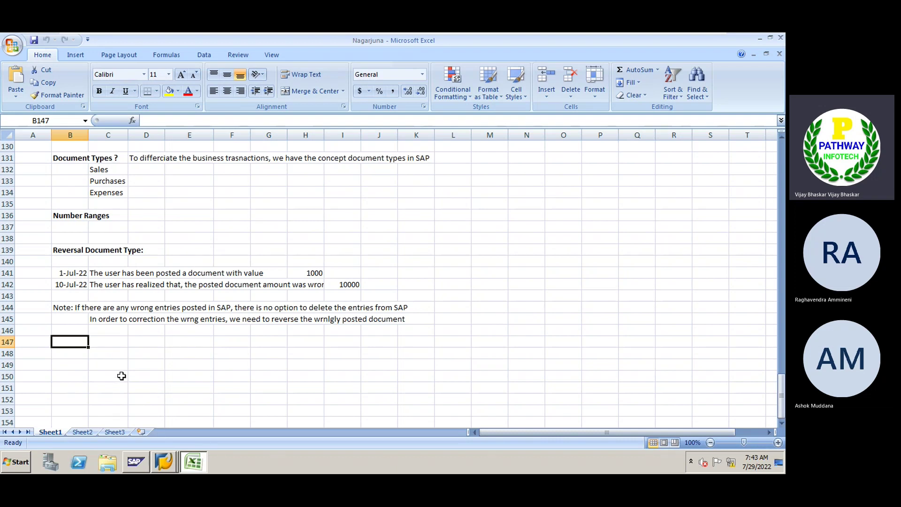
{"action": "scroll", "coordinate": [122, 376], "scroll_direction": "up", "scroll_amount": 2}
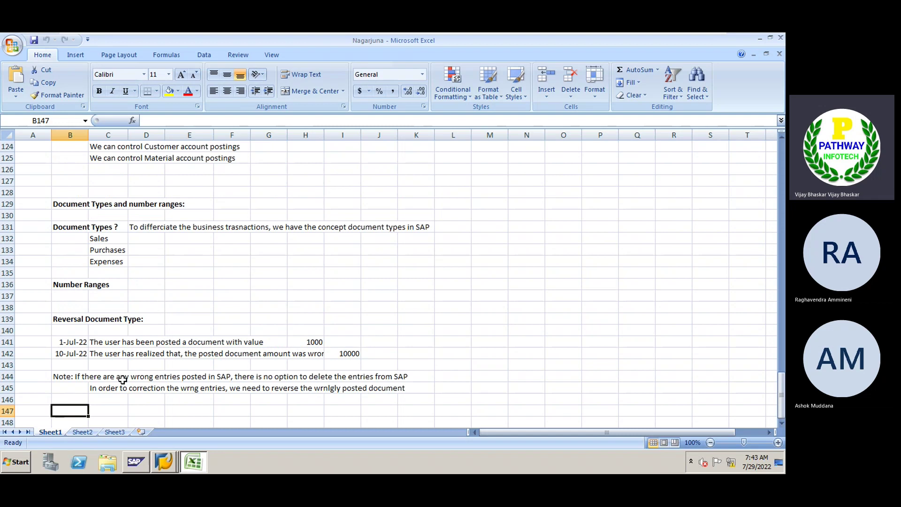
{"action": "left_click", "coordinate": [101, 238]}
{"action": "left_click", "coordinate": [107, 250]}
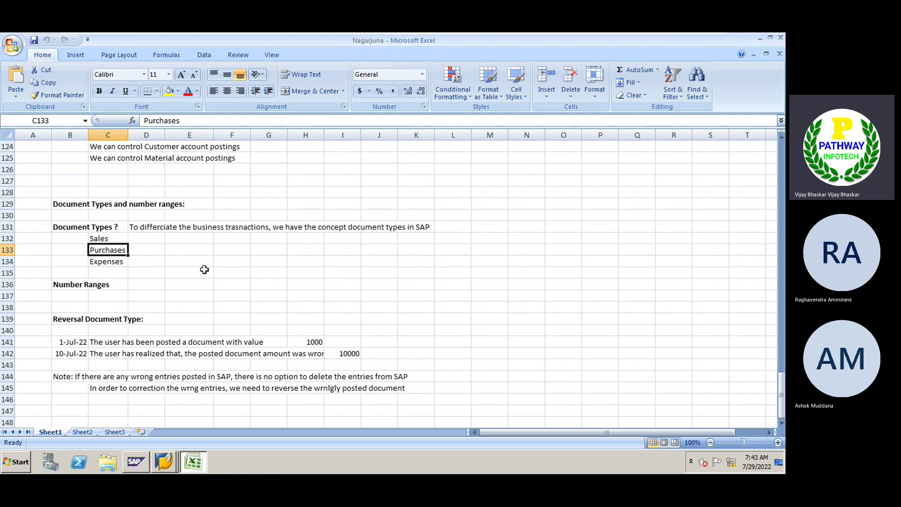
{"action": "left_click", "coordinate": [218, 264]}
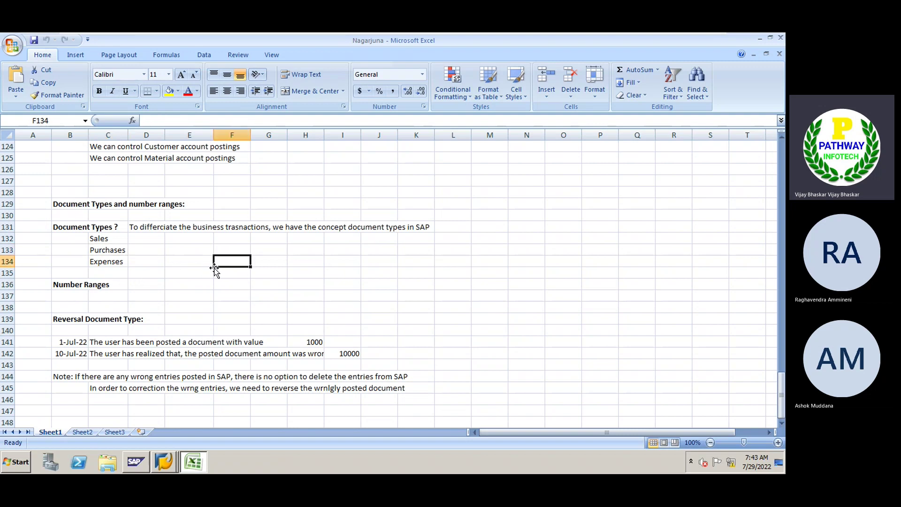
{"action": "left_click", "coordinate": [230, 289]}
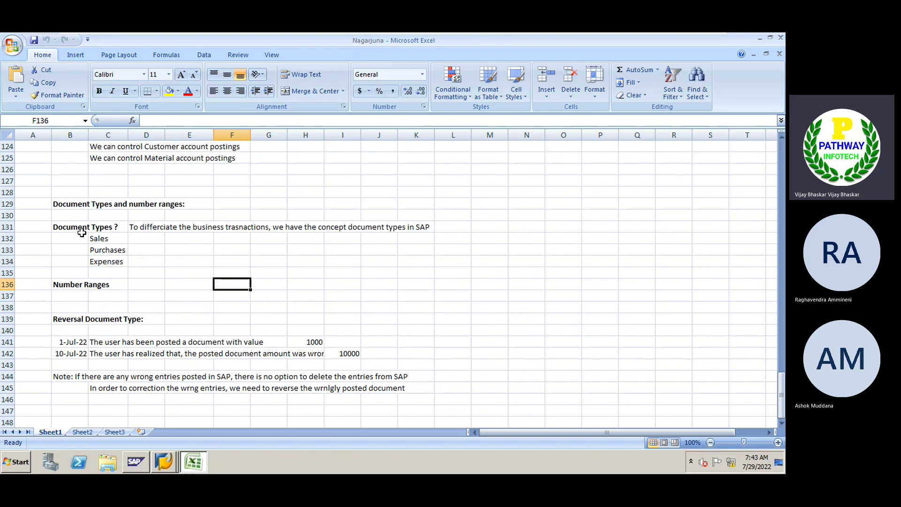
{"action": "left_click_drag", "start_coordinate": [60, 228], "coordinate": [124, 255]}
{"action": "left_click", "coordinate": [140, 238]}
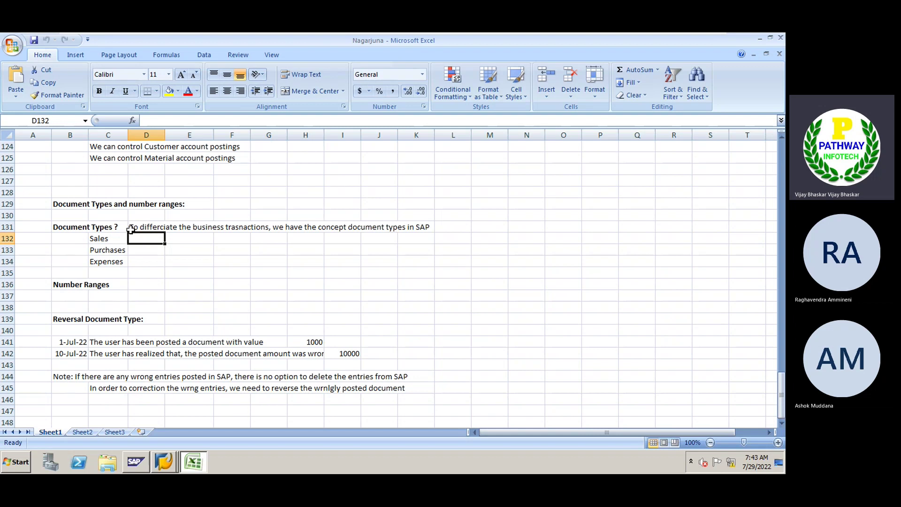
{"action": "left_click_drag", "start_coordinate": [132, 226], "coordinate": [430, 230]}
{"action": "left_click", "coordinate": [235, 270]}
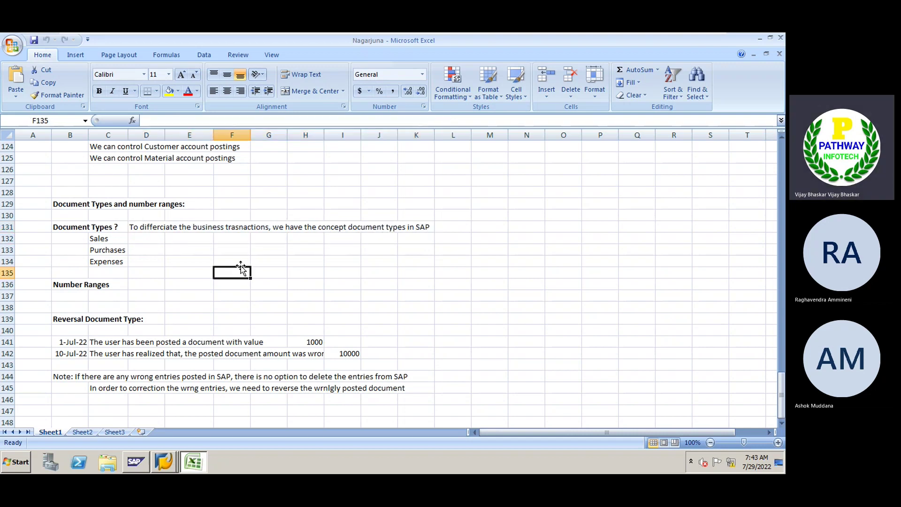
Switch to the SAP Easy Access session and open transaction oba7
{"action": "left_click", "coordinate": [165, 461]}
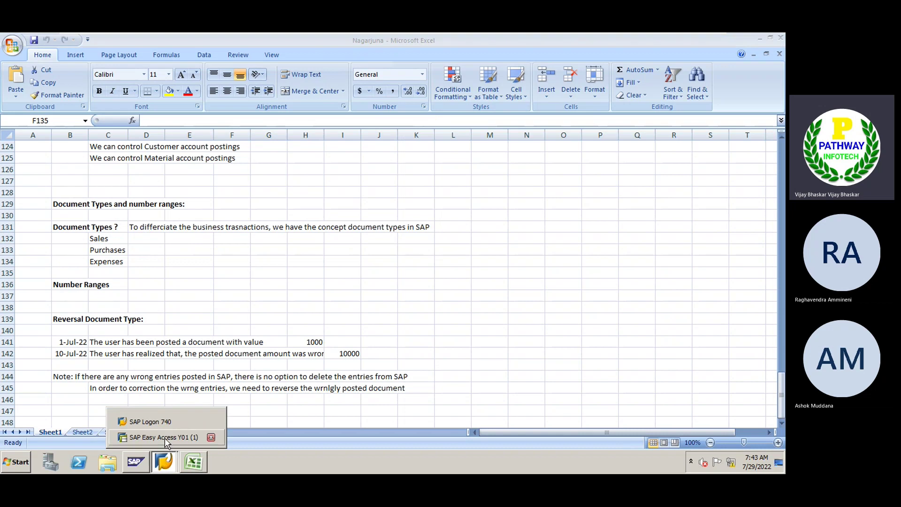
{"action": "left_click", "coordinate": [167, 438]}
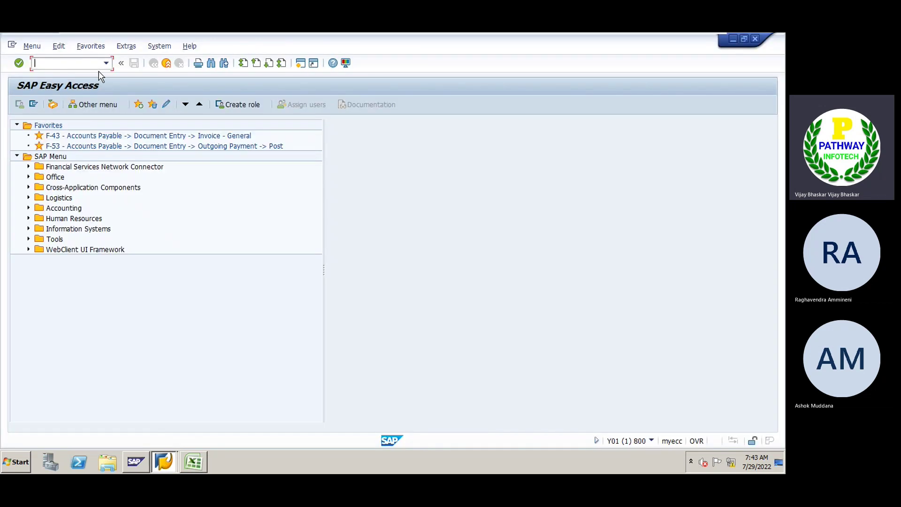
{"action": "type", "text": "oba7"}
{"action": "key", "text": "Return"}
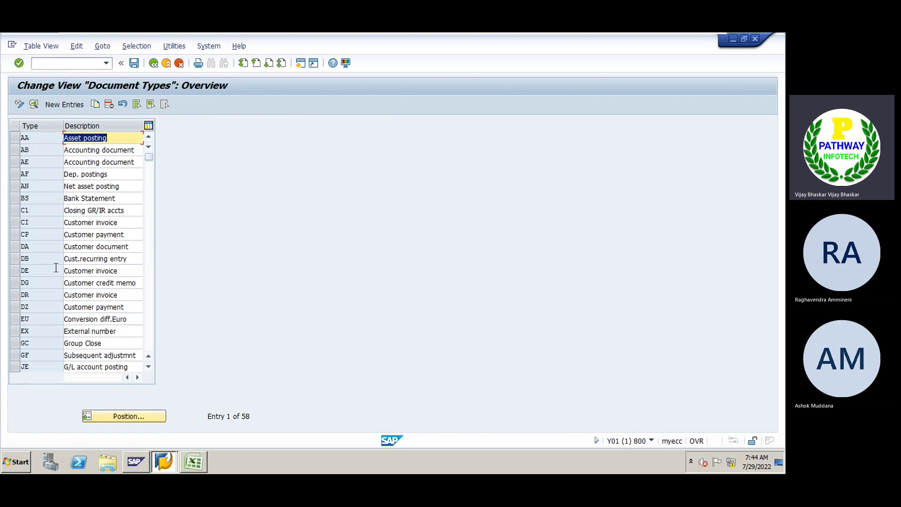
Examine the asset-related document types AA, AF and AN and the accounting document type AB in the list
{"action": "left_click", "coordinate": [14, 137]}
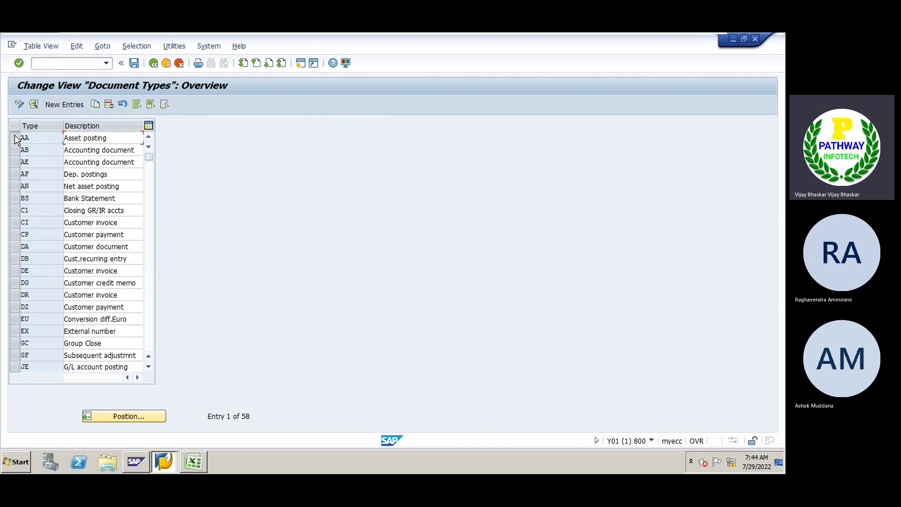
{"action": "left_click", "coordinate": [15, 186]}
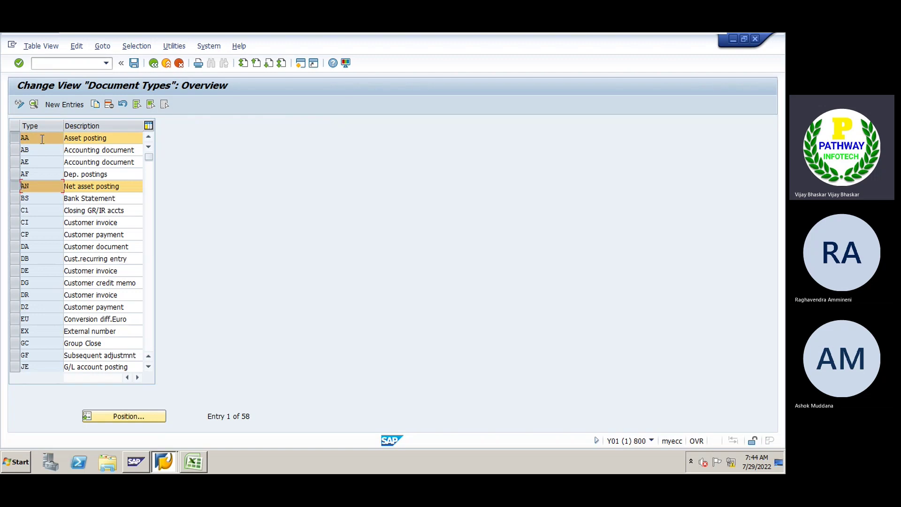
{"action": "left_click", "coordinate": [15, 173]}
{"action": "left_click", "coordinate": [15, 186]}
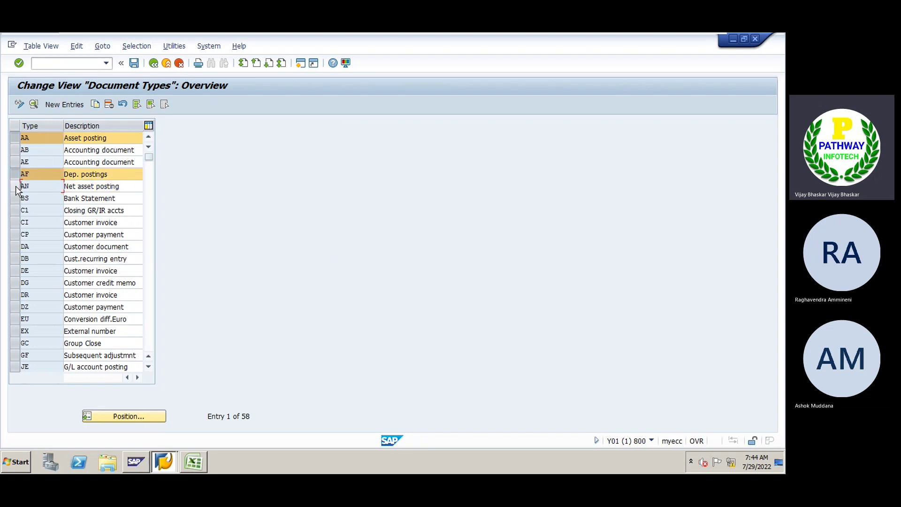
{"action": "left_click", "coordinate": [15, 136]}
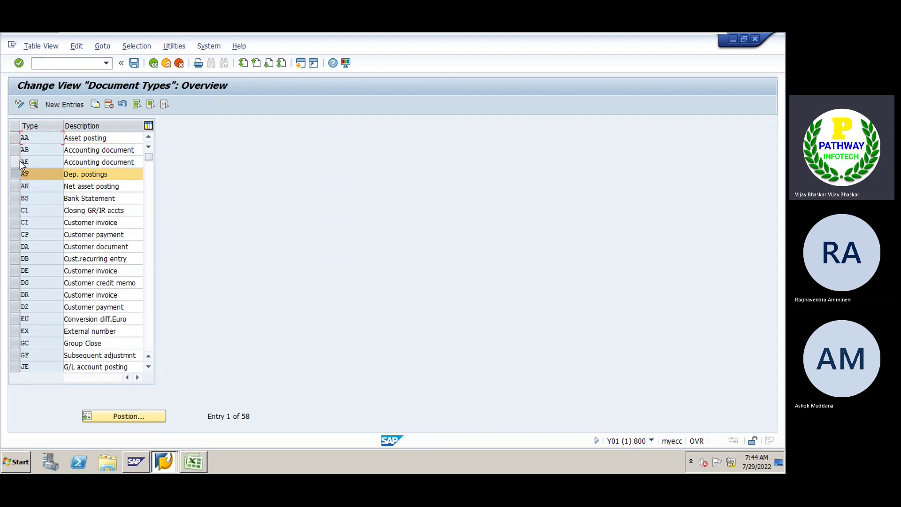
{"action": "left_click", "coordinate": [19, 142]}
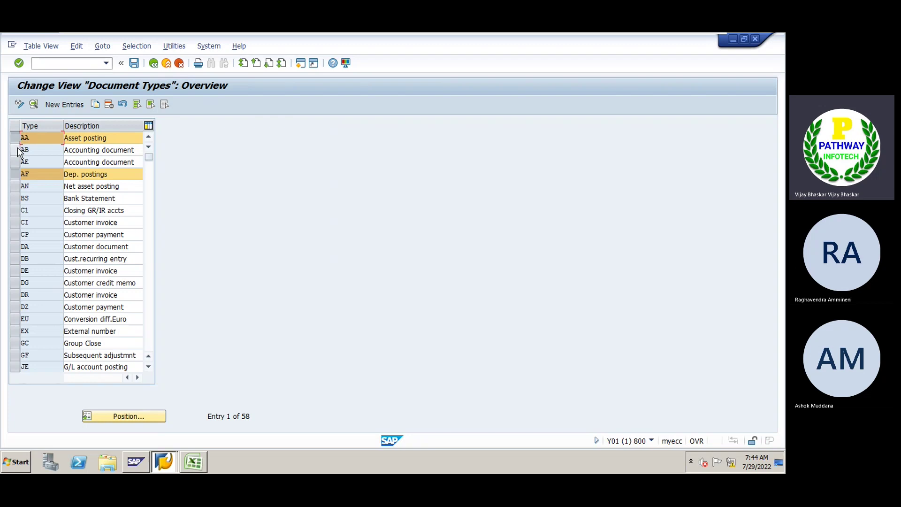
{"action": "left_click", "coordinate": [17, 150]}
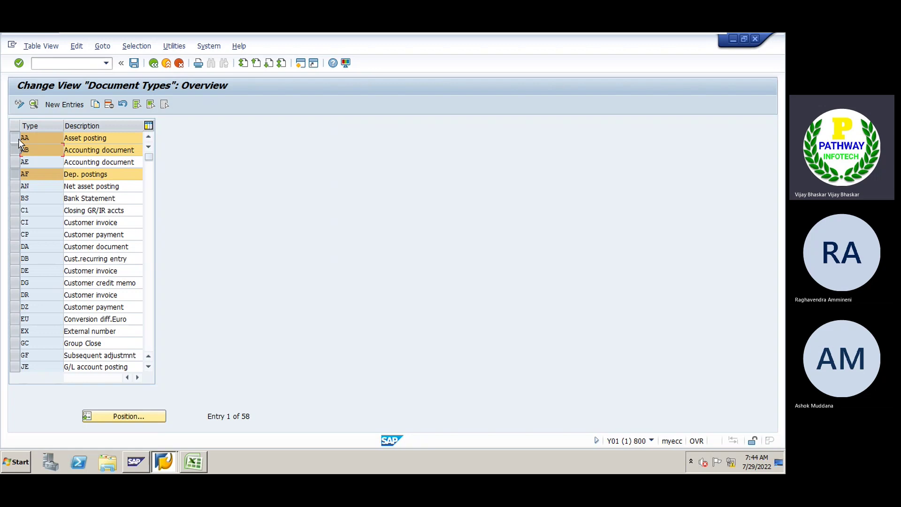
{"action": "left_click", "coordinate": [17, 141]}
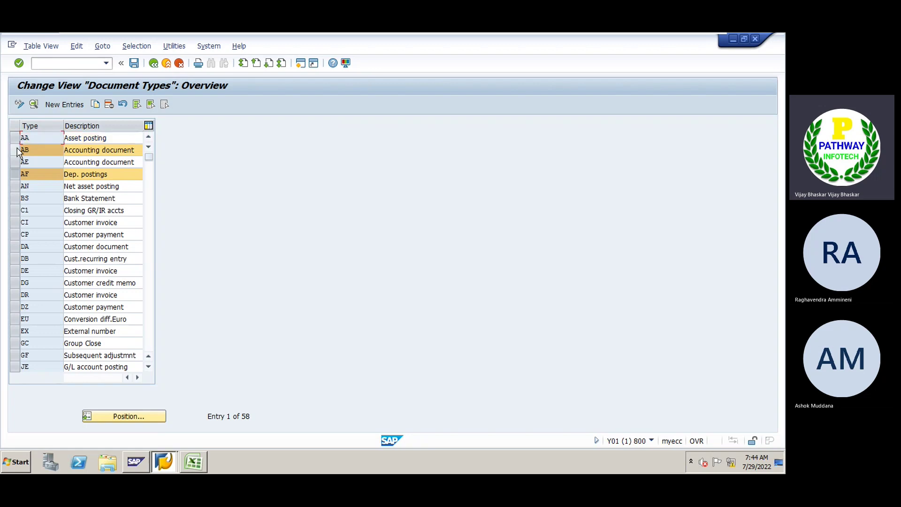
{"action": "left_click", "coordinate": [17, 149]}
{"action": "left_click", "coordinate": [15, 173]}
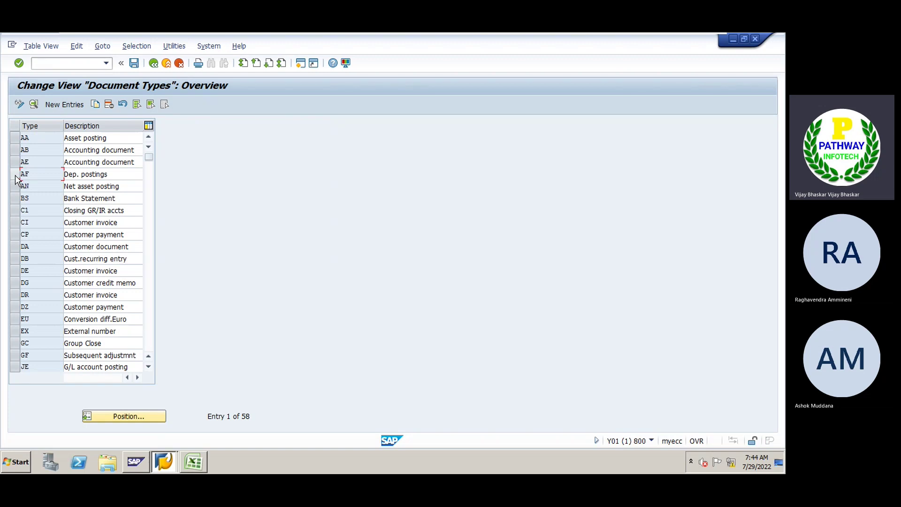
Switch to the Excel workbook and select the empty cell D148 below the reversal notes
{"action": "left_click", "coordinate": [193, 462]}
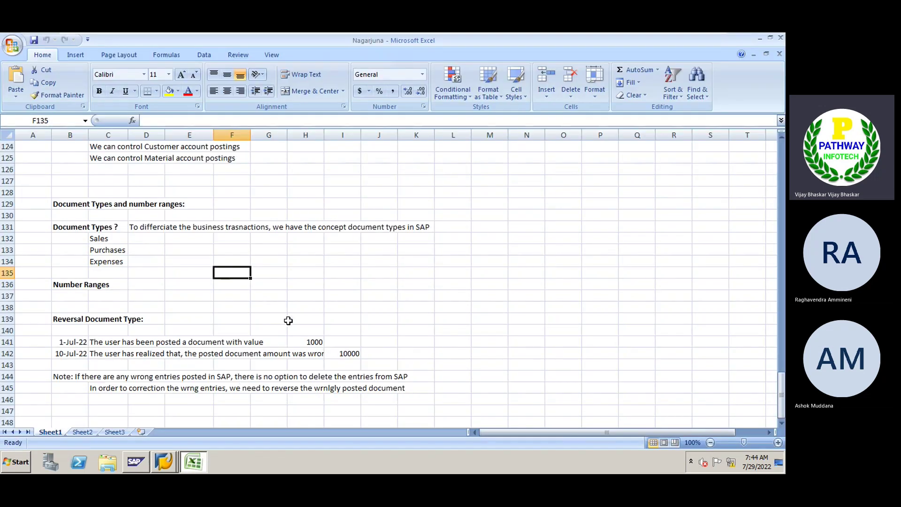
{"action": "scroll", "coordinate": [289, 321], "scroll_direction": "down", "scroll_amount": 2}
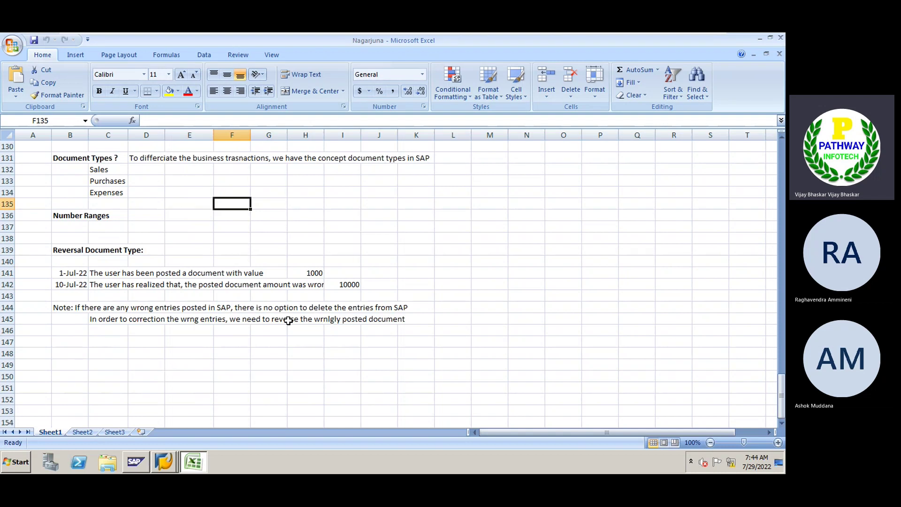
{"action": "left_click", "coordinate": [132, 355]}
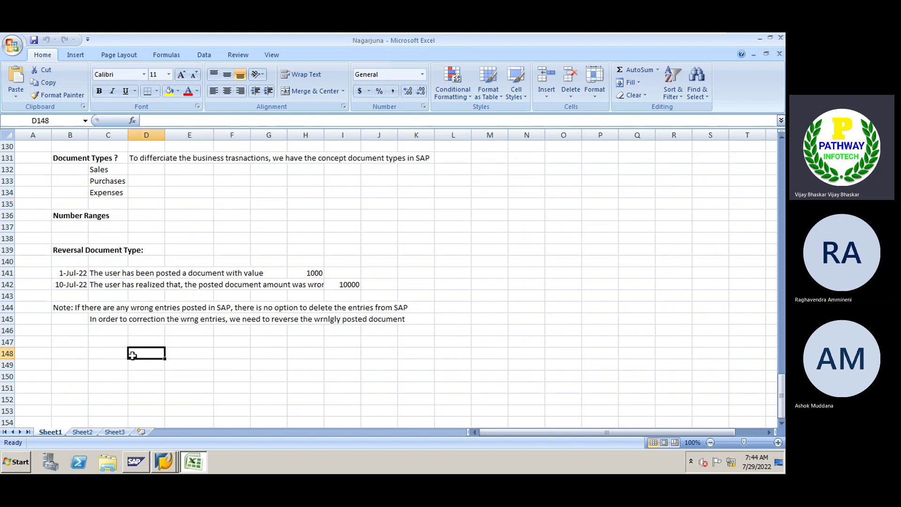
{"action": "type", "text": "Asset"}
{"action": "key", "text": "BackSpace"}
{"action": "key", "text": "BackSpace"}
{"action": "key", "text": "BackSpace"}
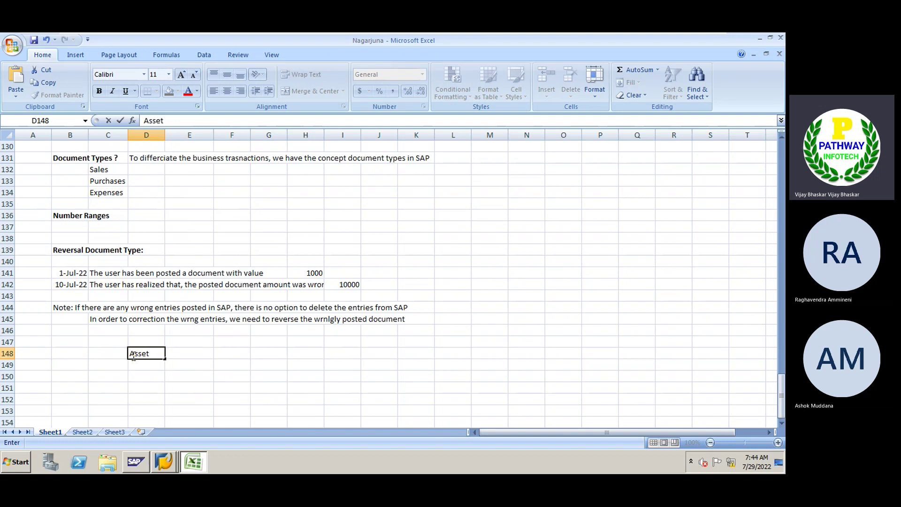
{"action": "key", "text": "BackSpace"}
{"action": "key", "text": "BackSpace"}
{"action": "type", "text": "Busi"}
{"action": "key", "text": "BackSpace"}
{"action": "key", "text": "BackSpace"}
{"action": "key", "text": "BackSpace"}
{"action": "key", "text": "BackSpace"}
Label cell D148 "Acquird Bus:" and move to cell F148
{"action": "type", "text": "Acquir"}
{"action": "type", "text": "e"}
{"action": "key", "text": "BackSpace"}
{"action": "type", "text": "d B"}
{"action": "type", "text": "ud"}
{"action": "key", "text": "BackSpace"}
{"action": "type", "text": "s"}
{"action": "key", "text": "Tab"}
{"action": "key", "text": "Tab"}
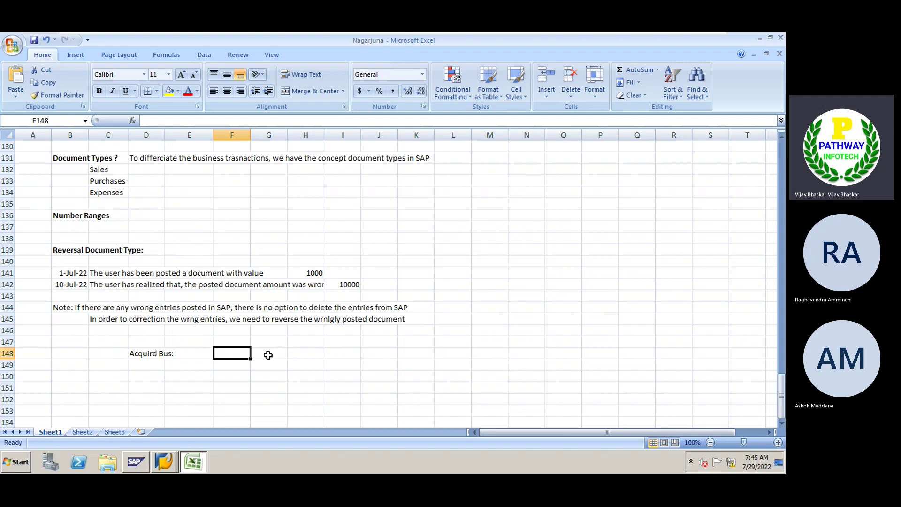
{"action": "type", "text": "Bus Ac"}
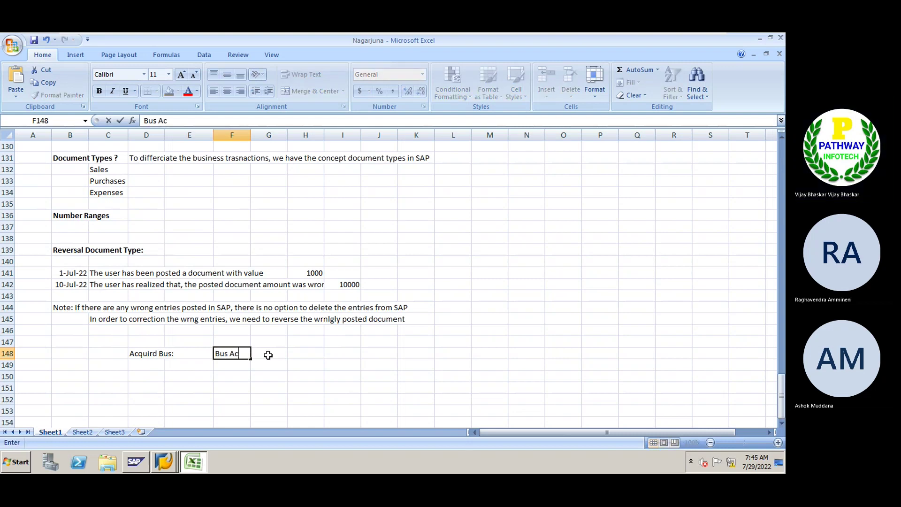
{"action": "key", "text": "BackSpace"}
{"action": "key", "text": "BackSpace"}
{"action": "key", "text": "BackSpace"}
{"action": "key", "text": "BackSpace"}
{"action": "key", "text": "BackSpace"}
Enter "Asset Account (Bus) DR" in F148 and "Cr Vendor Account" in F149
{"action": "type", "text": "Asset Account "}
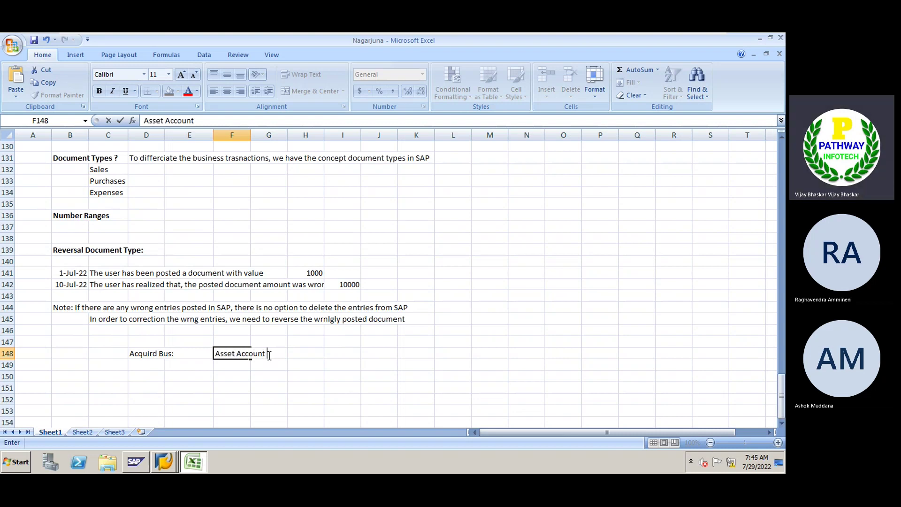
{"action": "type", "text": "(Bus) DR"}
{"action": "key", "text": "Return"}
{"action": "key", "text": "Right"}
{"action": "key", "text": "Right"}
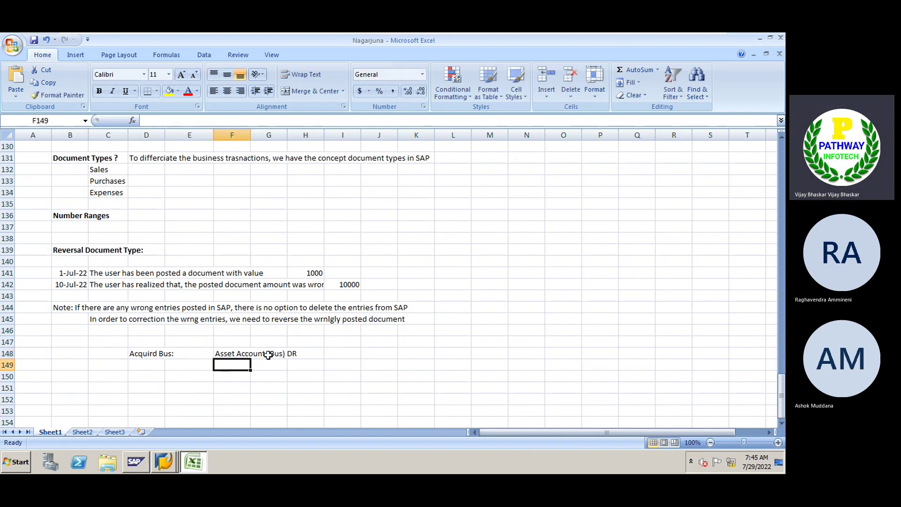
{"action": "type", "text": "Cr  Ve"}
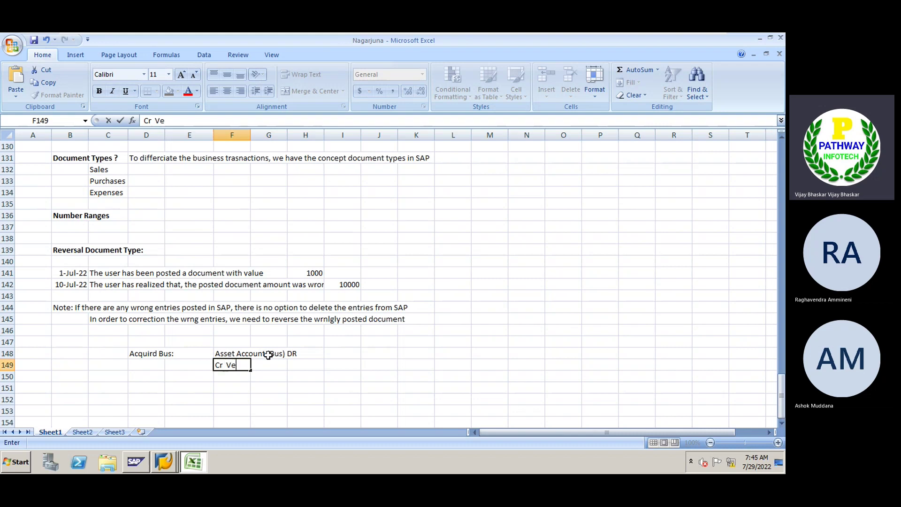
{"action": "type", "text": "ndor Account"}
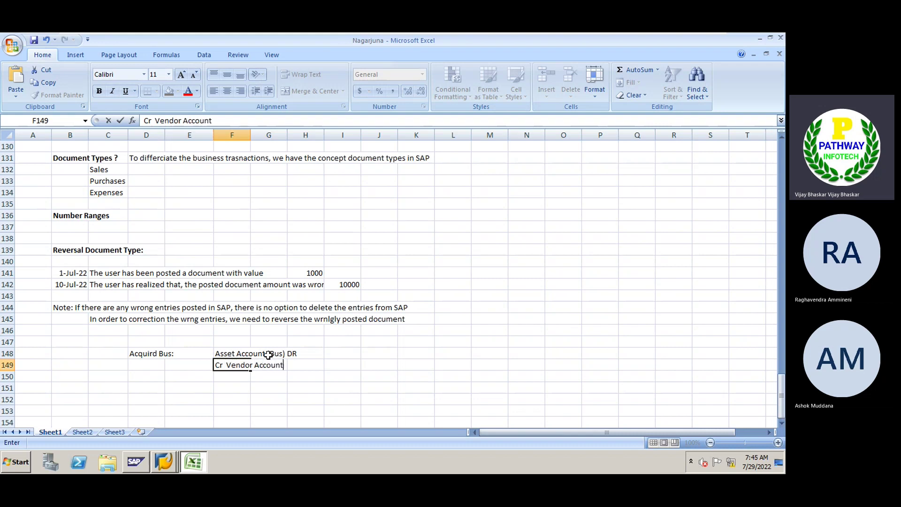
Enter 10000 in I148 for the asset line and fill the same amount down to the vendor line in I149
{"action": "left_click", "coordinate": [341, 353]}
{"action": "type", "text": "10000"}
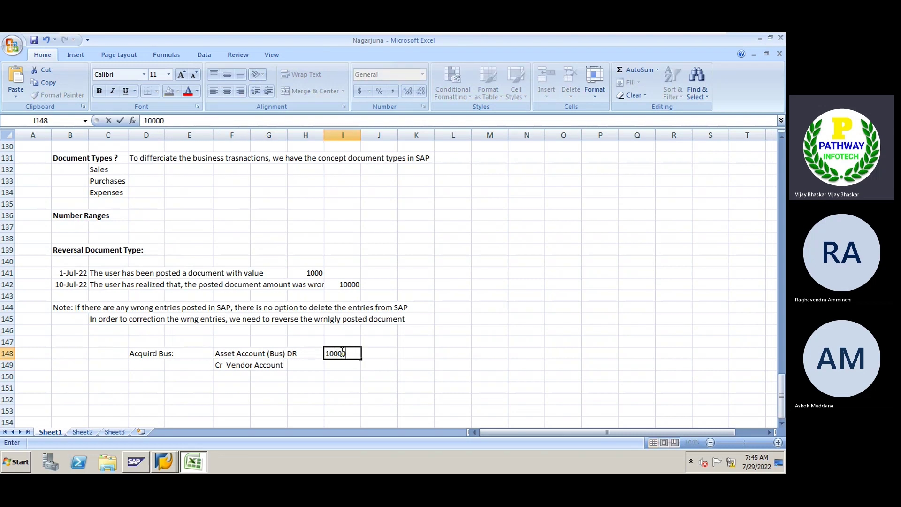
{"action": "key", "text": "Return"}
{"action": "key", "text": "ctrl+d"}
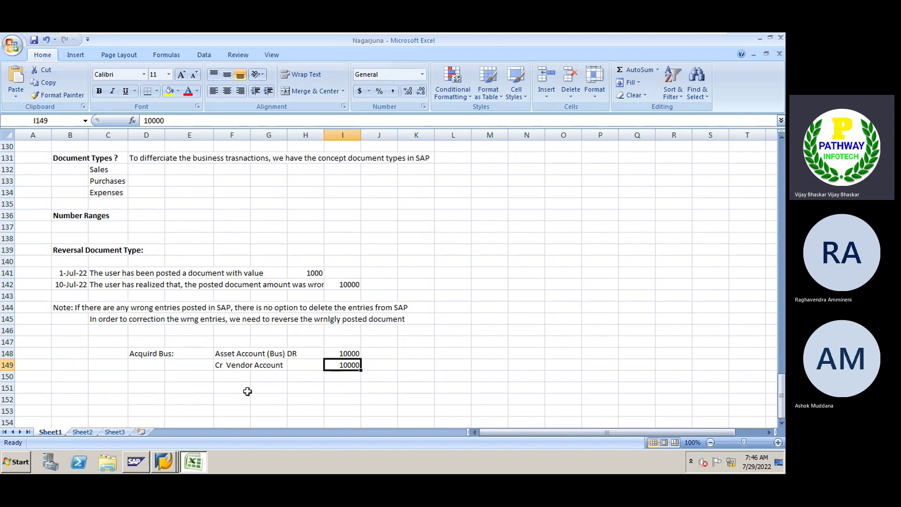
{"action": "left_click", "coordinate": [232, 366]}
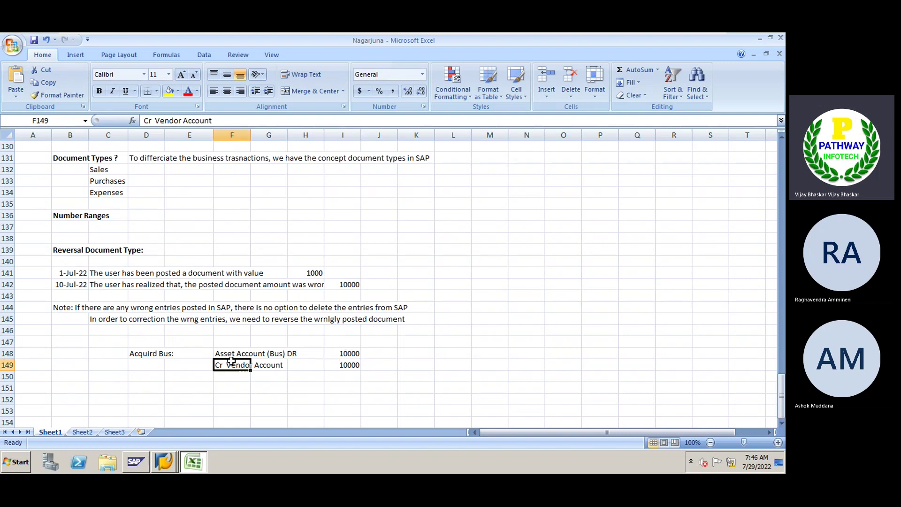
{"action": "left_click", "coordinate": [239, 388]}
Switch to the SAP document types list, look at the AA Asset posting type, and return to the Excel workbook
{"action": "key", "text": "alt+Tab"}
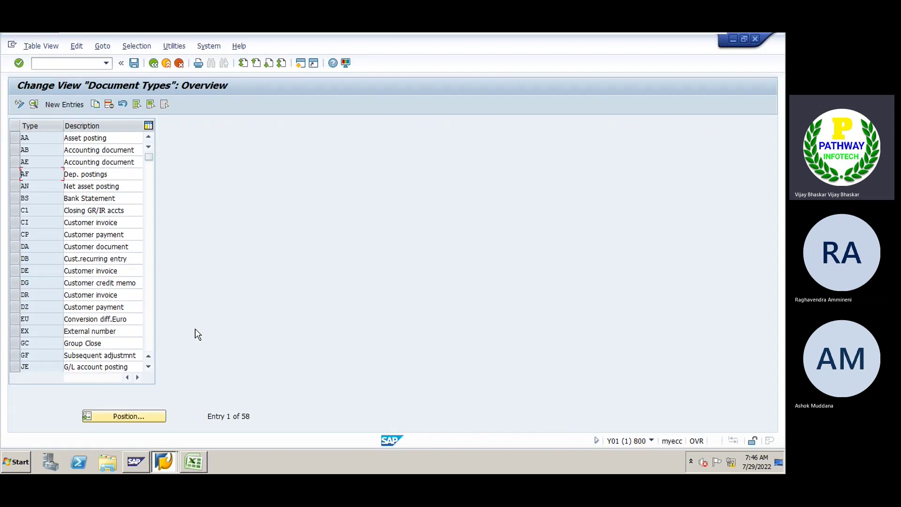
{"action": "left_click", "coordinate": [35, 138]}
{"action": "left_click", "coordinate": [194, 463]}
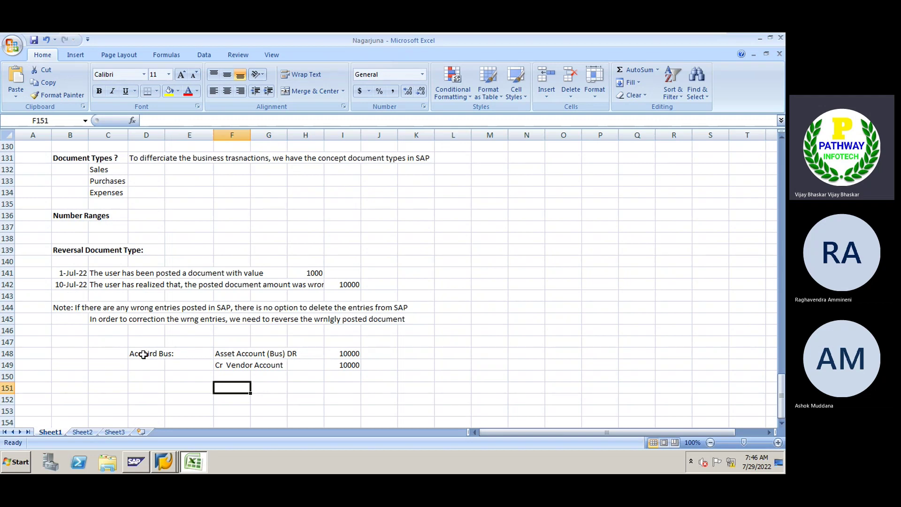
Make the "Acquird Bus:" label in cell D148 bold
{"action": "left_click_drag", "start_coordinate": [143, 354], "coordinate": [170, 364]}
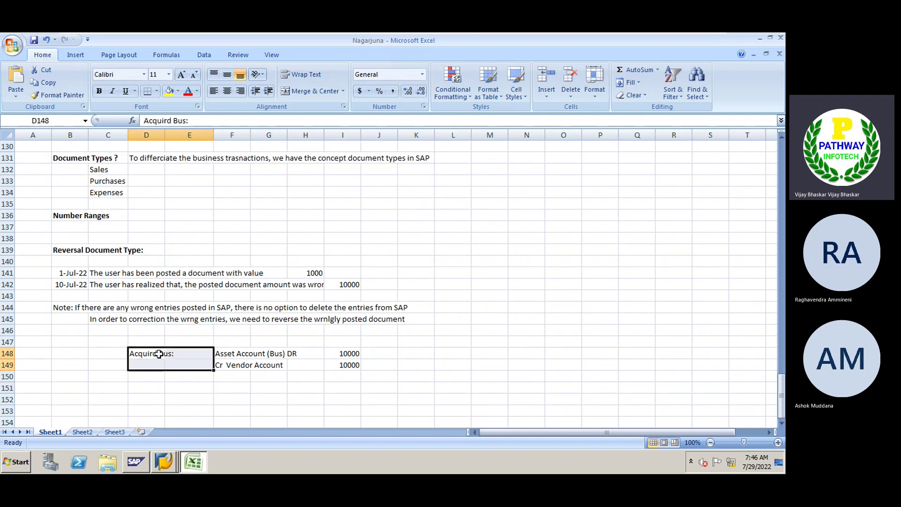
{"action": "left_click", "coordinate": [157, 355]}
{"action": "key", "text": "ctrl+b"}
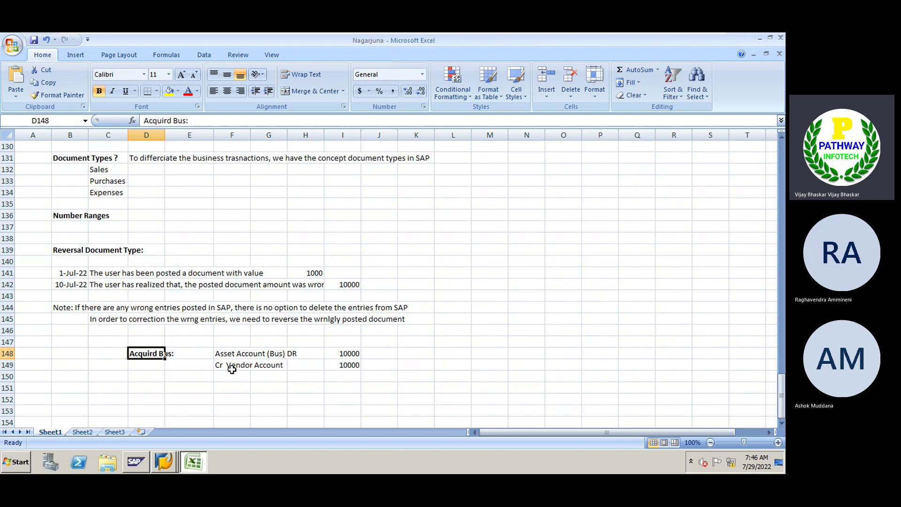
{"action": "left_click", "coordinate": [186, 355]}
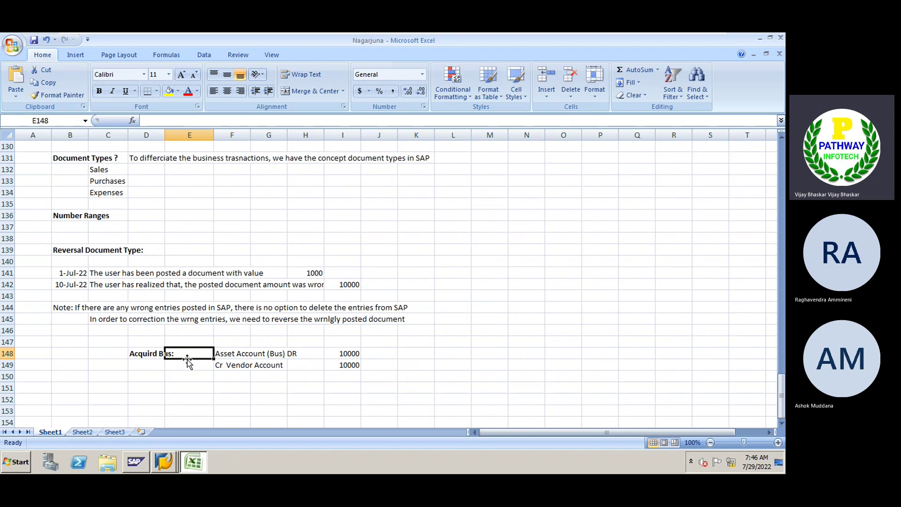
Enter the date 29 JULY 22 in cell C148, beside the acquisition label, and make it bold
{"action": "left_click", "coordinate": [111, 358]}
{"action": "type", "text": "29"}
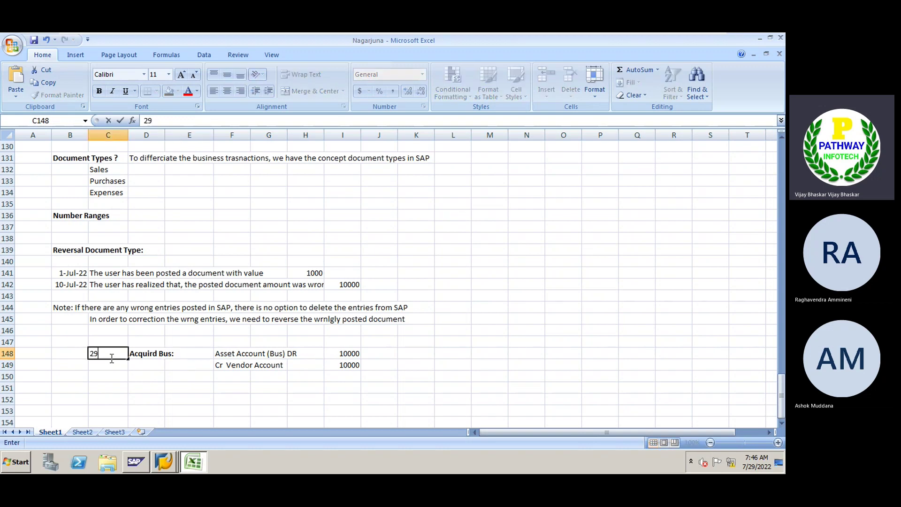
{"action": "type", "text": " JULY 22"}
{"action": "key", "text": "Return"}
{"action": "left_click", "coordinate": [111, 359]}
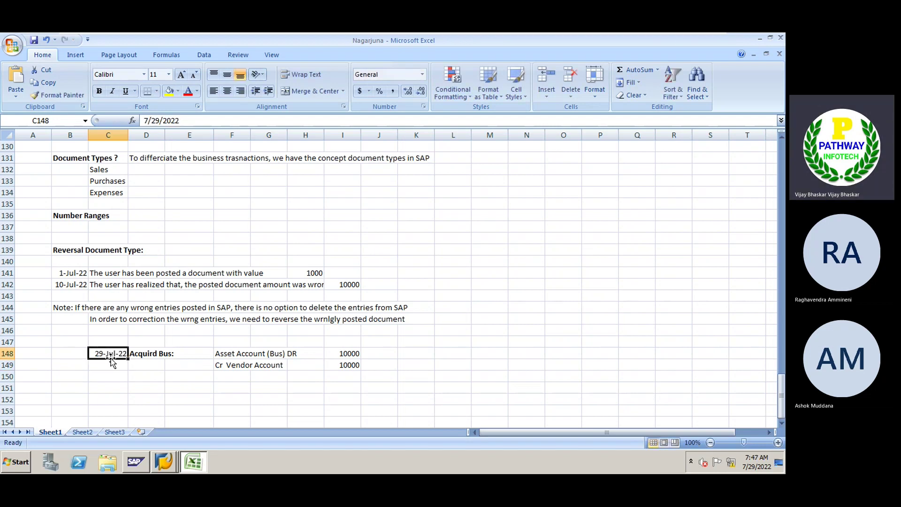
{"action": "key", "text": "ctrl+b"}
Enter "Outside we can call it as Bill No/ In SAP we can call it as Document number" in J147 and make it bold
{"action": "left_click", "coordinate": [393, 352]}
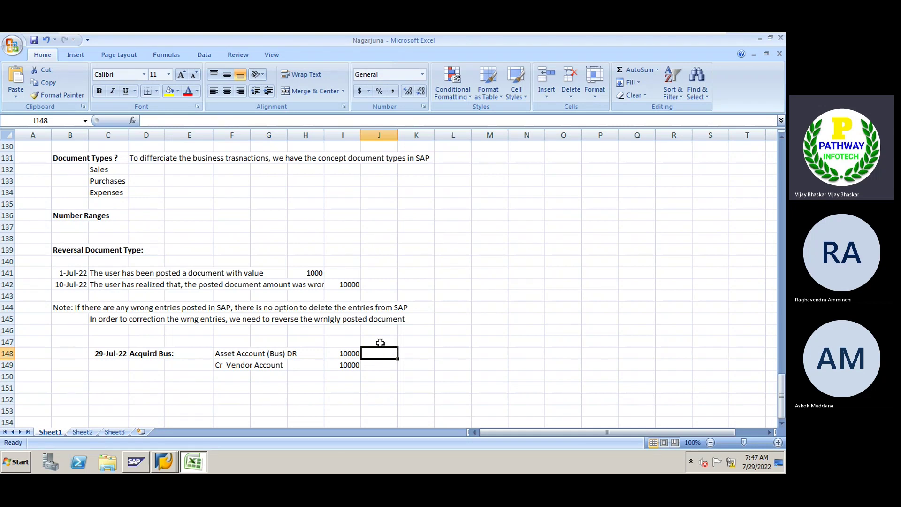
{"action": "left_click", "coordinate": [380, 341]}
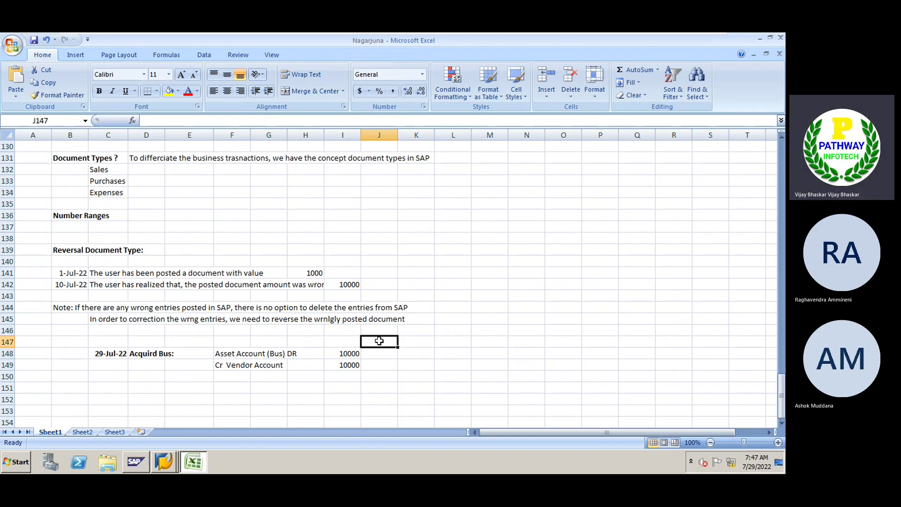
{"action": "type", "text": "Out"}
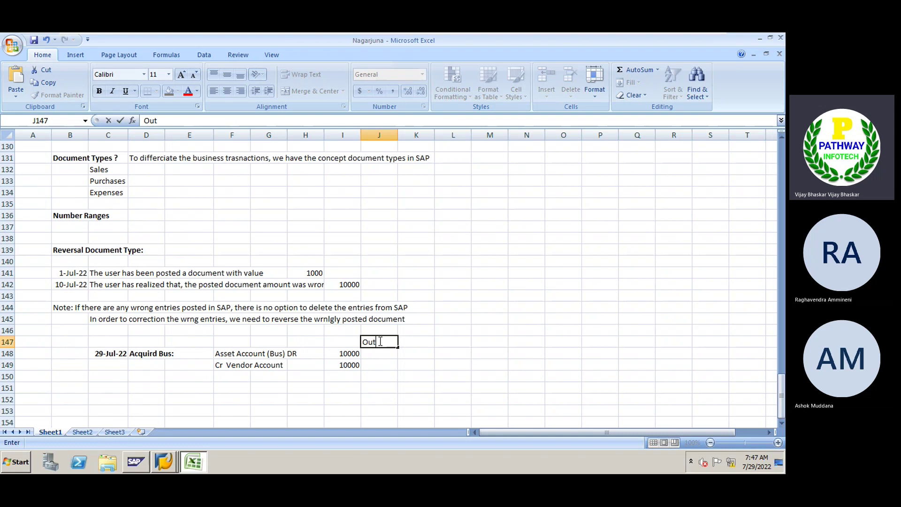
{"action": "type", "text": "side we can"}
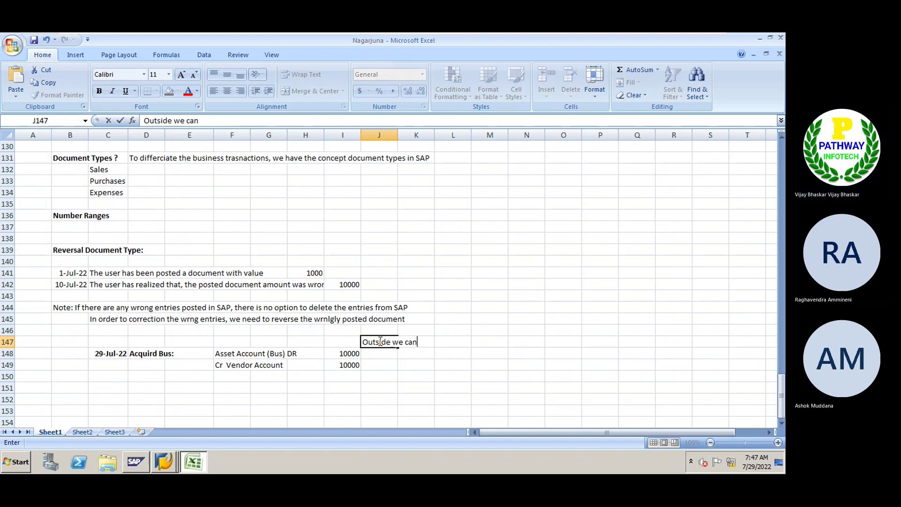
{"action": "type", "text": " call it as"}
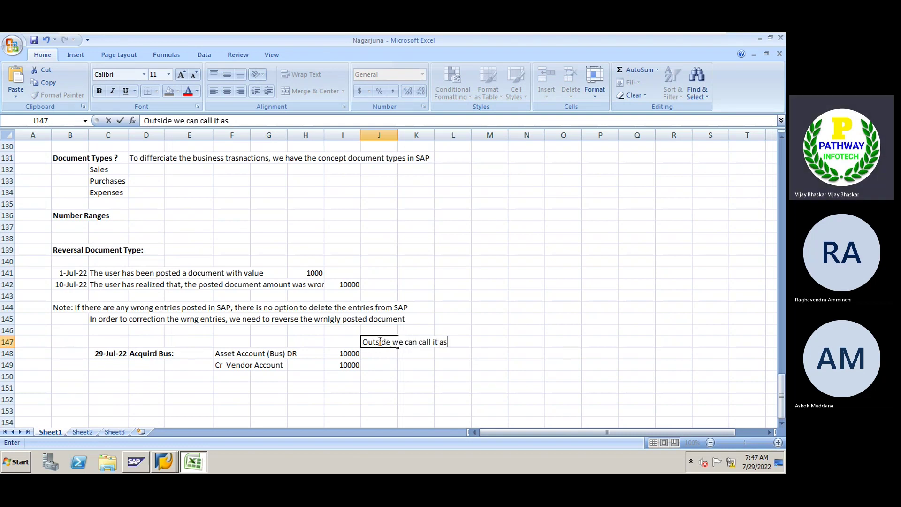
{"action": "type", "text": " Bill No/ In SA"}
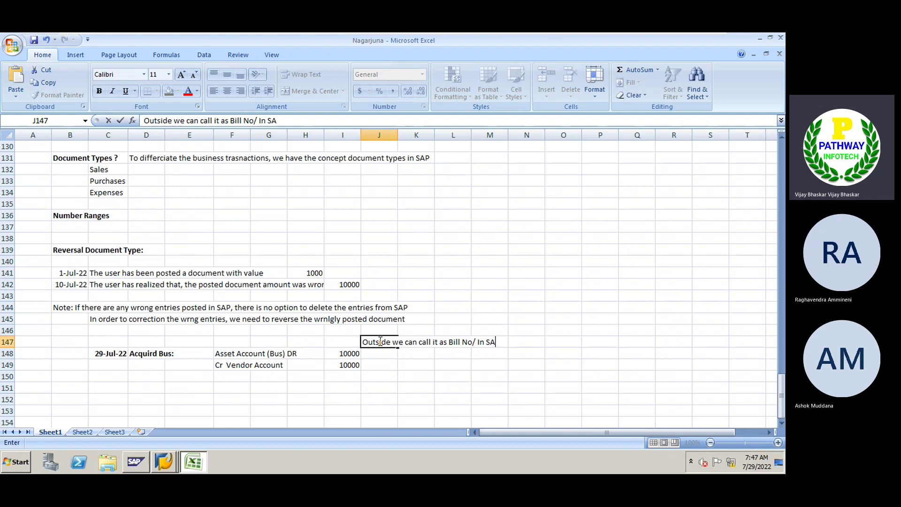
{"action": "type", "text": "P we can call i"}
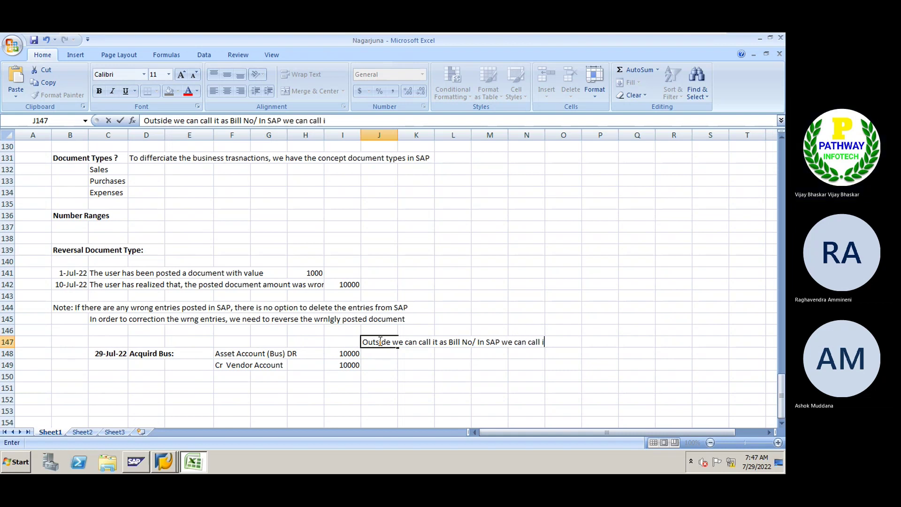
{"action": "type", "text": "t as Docu"}
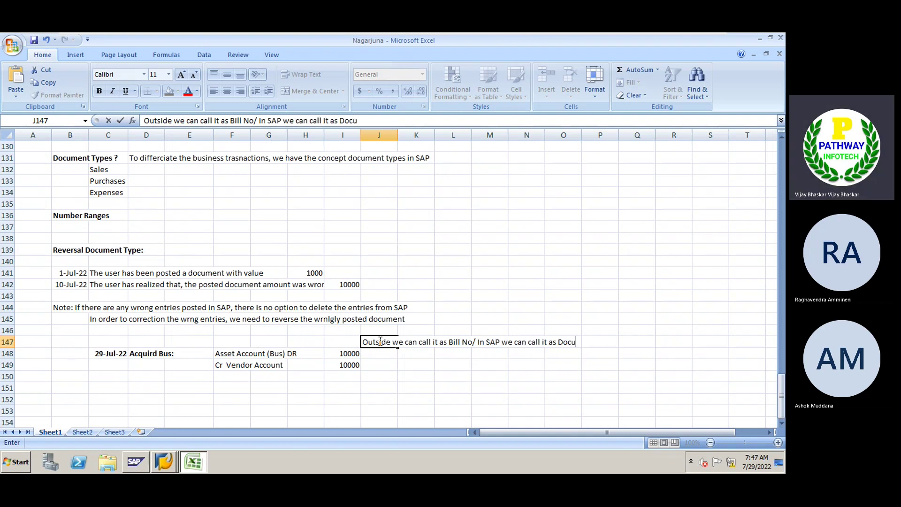
{"action": "type", "text": "ment number"}
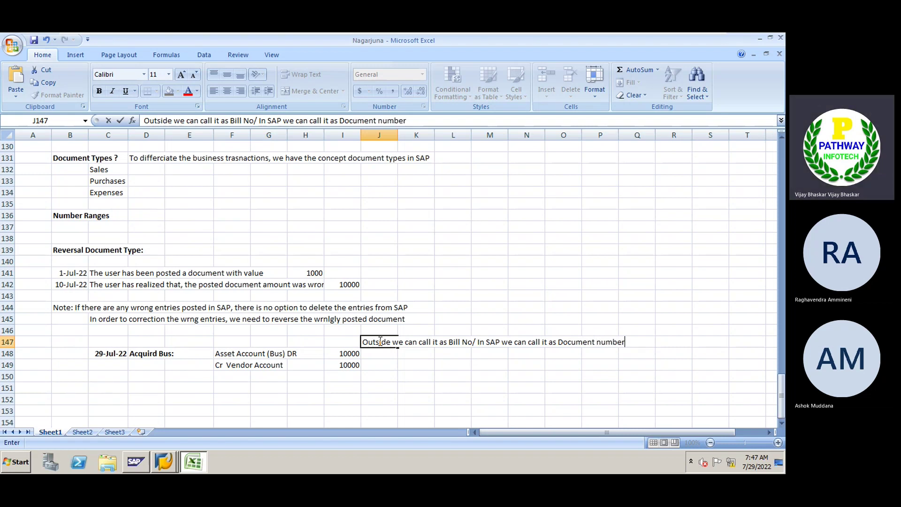
{"action": "key", "text": "Return"}
{"action": "left_click", "coordinate": [380, 341]}
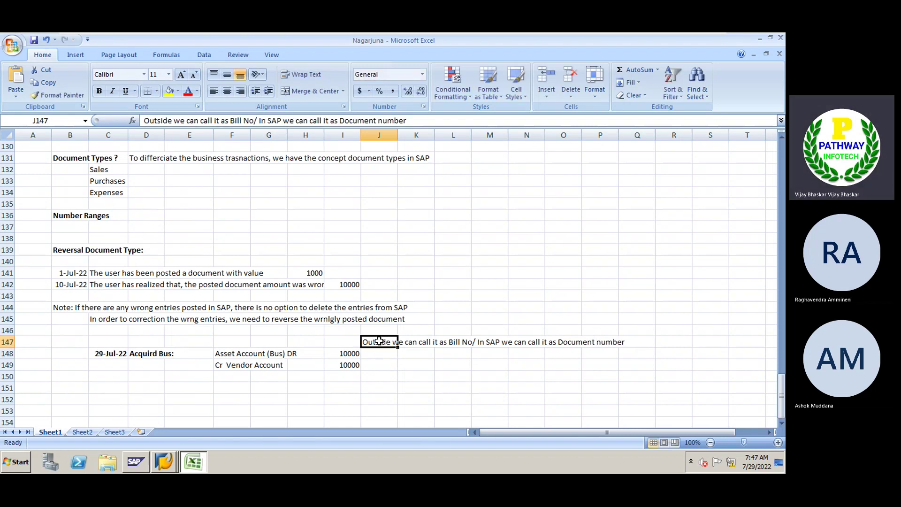
{"action": "key", "text": "ctrl+b"}
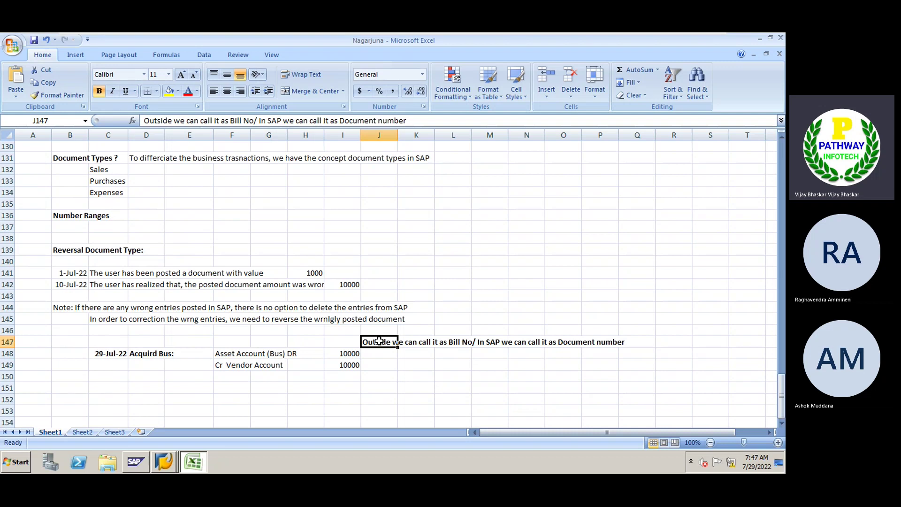
{"action": "key", "text": "Return"}
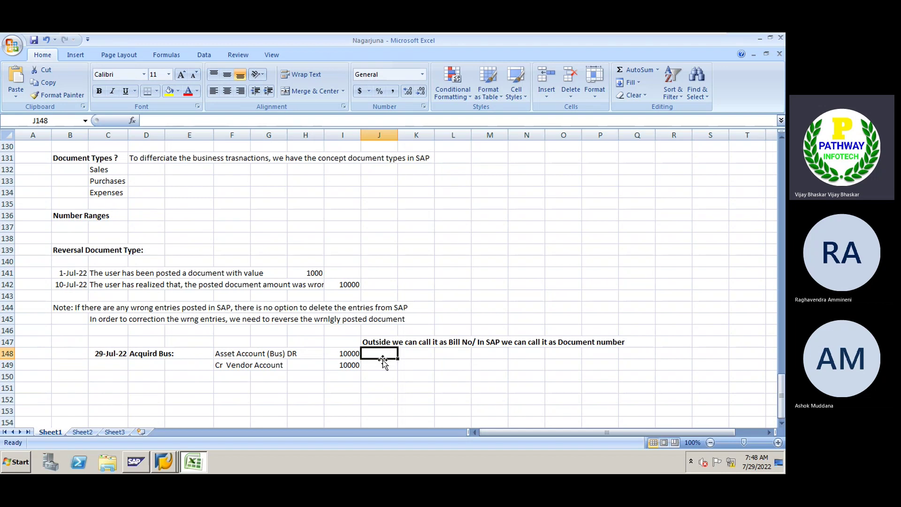
Switch to the SAP document types list, position it at type SA, and open that document type's details
{"action": "key", "text": "alt+Tab"}
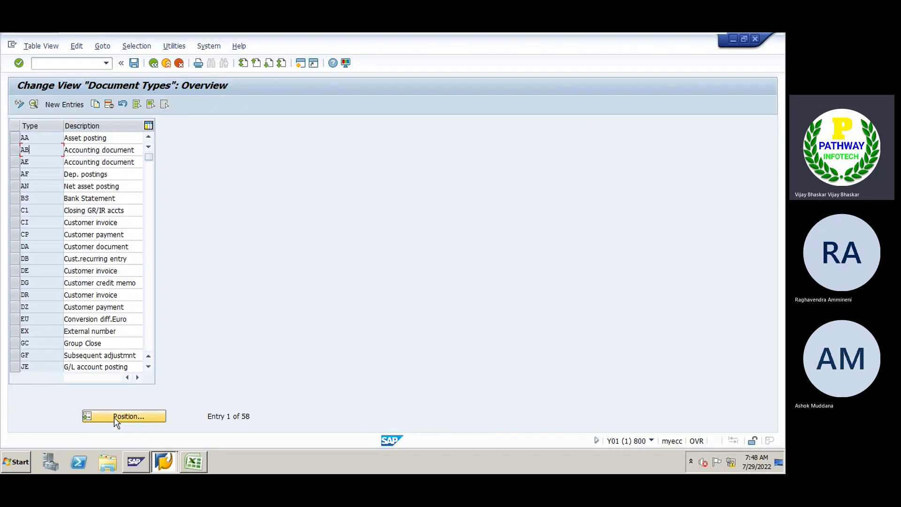
{"action": "left_click", "coordinate": [116, 418]}
{"action": "type", "text": "sa"}
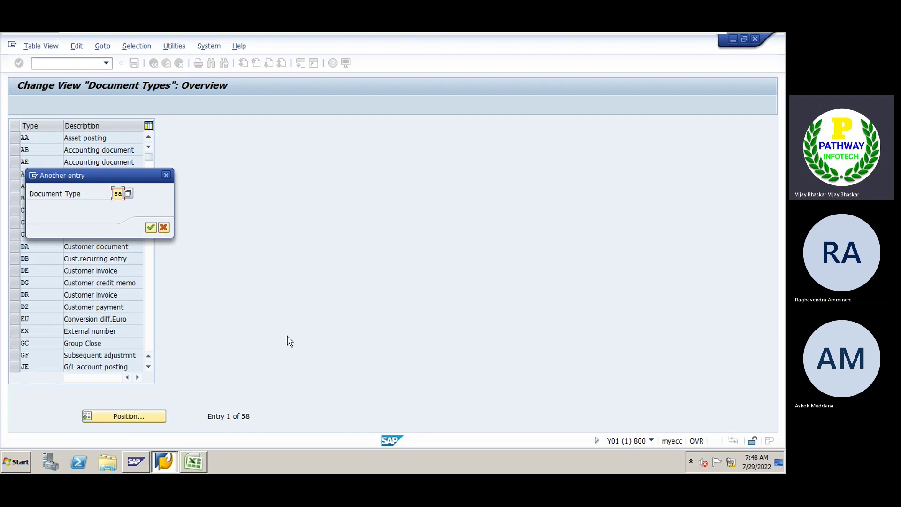
{"action": "key", "text": "Return"}
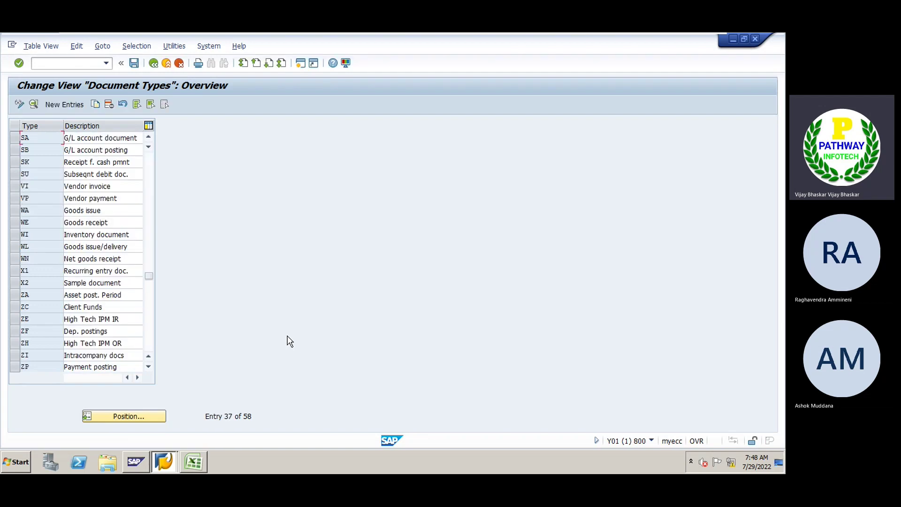
{"action": "double_click", "coordinate": [36, 139]}
{"action": "left_click", "coordinate": [36, 138]}
{"action": "double_click", "coordinate": [36, 138]}
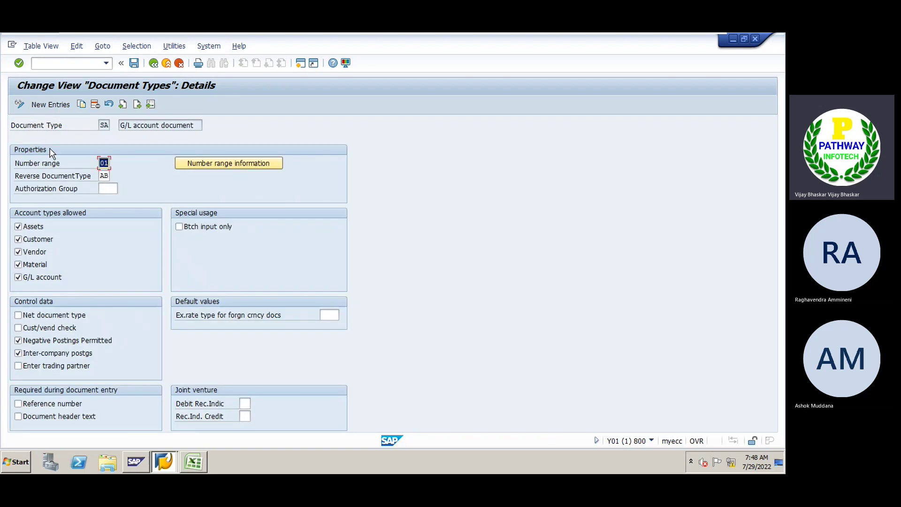
Examine the number range assigned to document type SA and its number range information, ending back on the document type details
{"action": "left_click", "coordinate": [219, 164]}
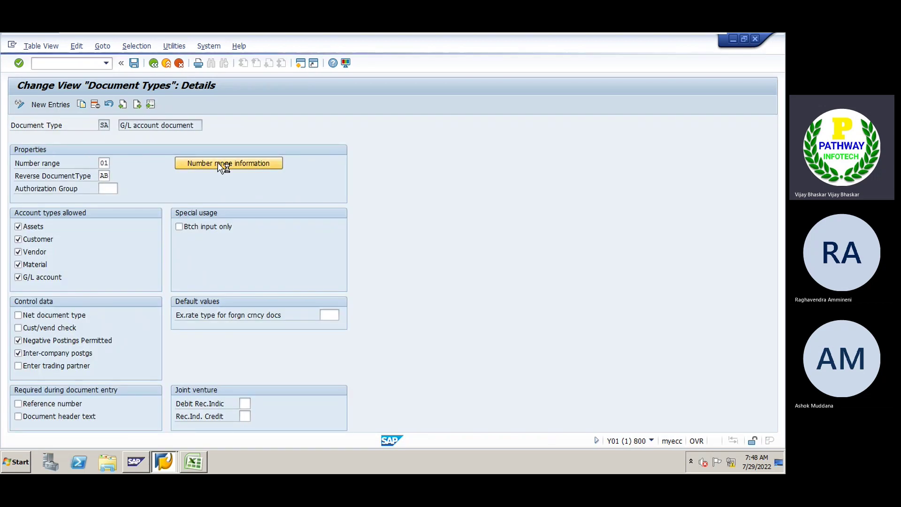
{"action": "left_click", "coordinate": [154, 63]}
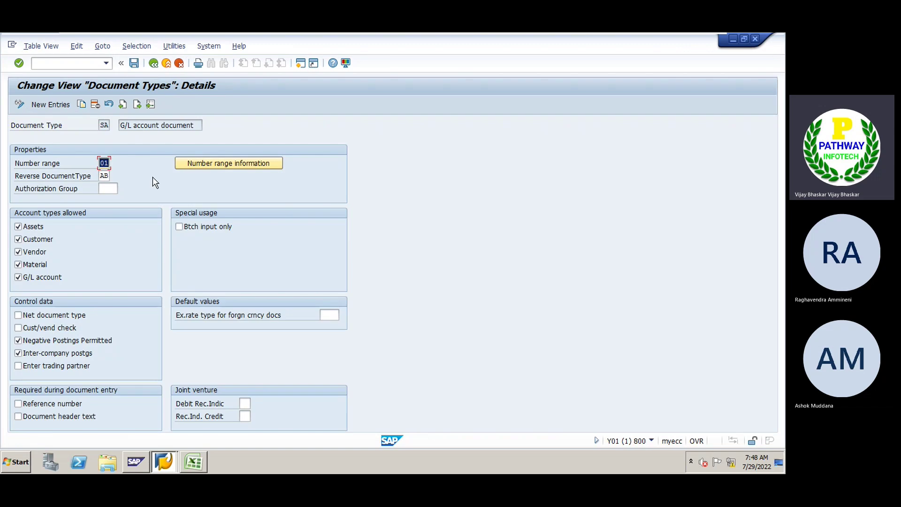
{"action": "left_click", "coordinate": [104, 124]}
{"action": "left_click", "coordinate": [103, 162]}
{"action": "key", "text": "alt+Tab"}
{"action": "key", "text": "alt+Tab"}
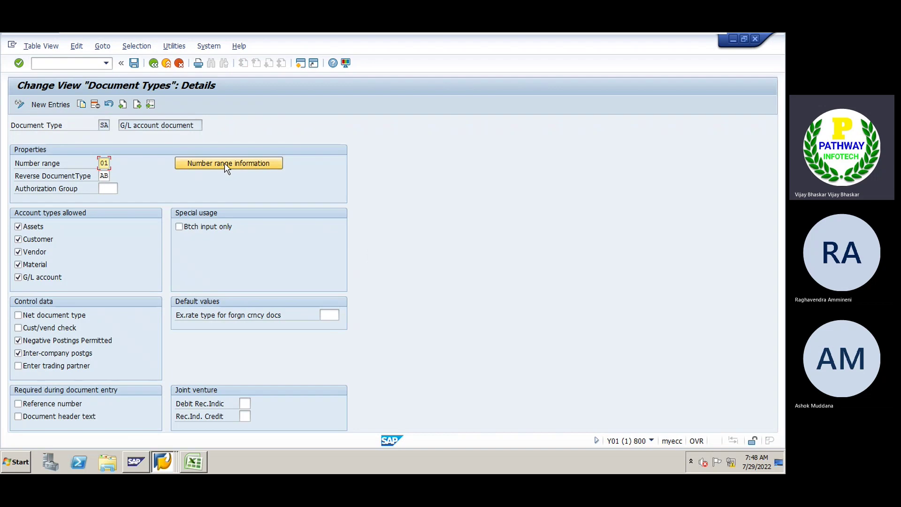
{"action": "left_click", "coordinate": [225, 162]}
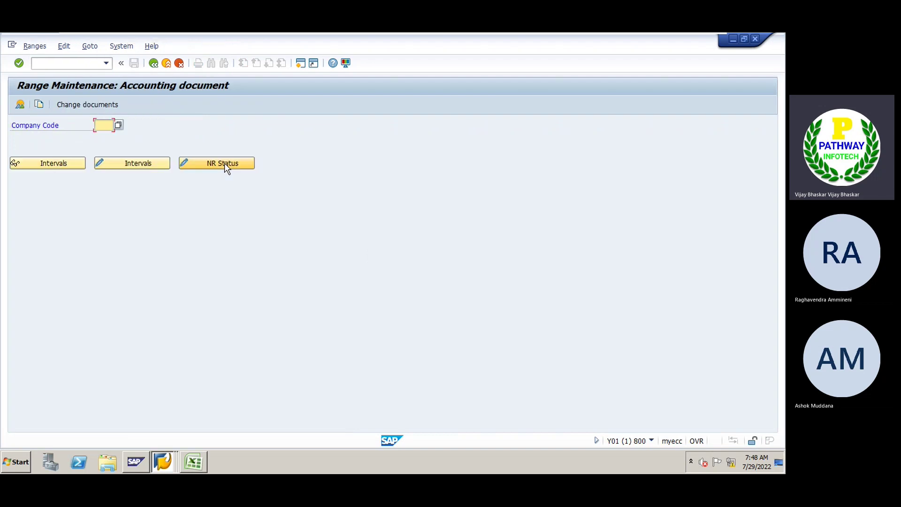
{"action": "left_click", "coordinate": [166, 63]}
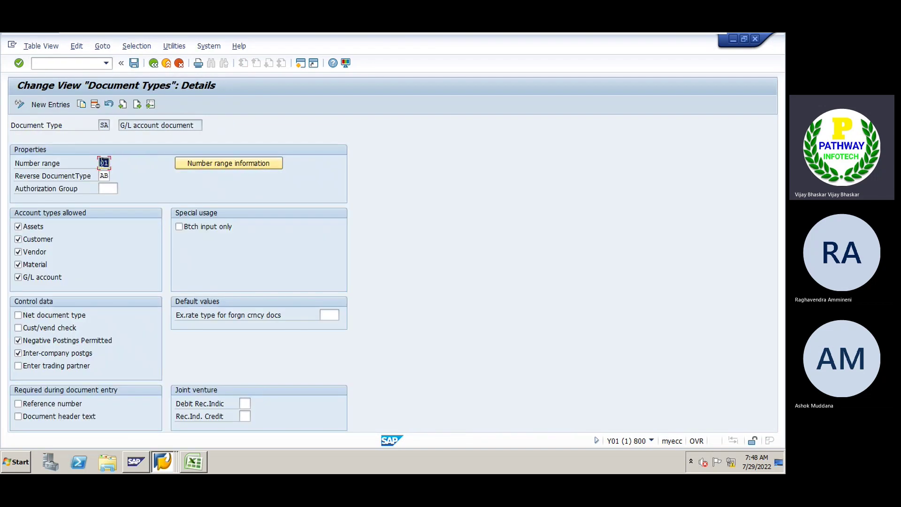
{"action": "left_click", "coordinate": [104, 163]}
{"action": "left_click", "coordinate": [225, 163]}
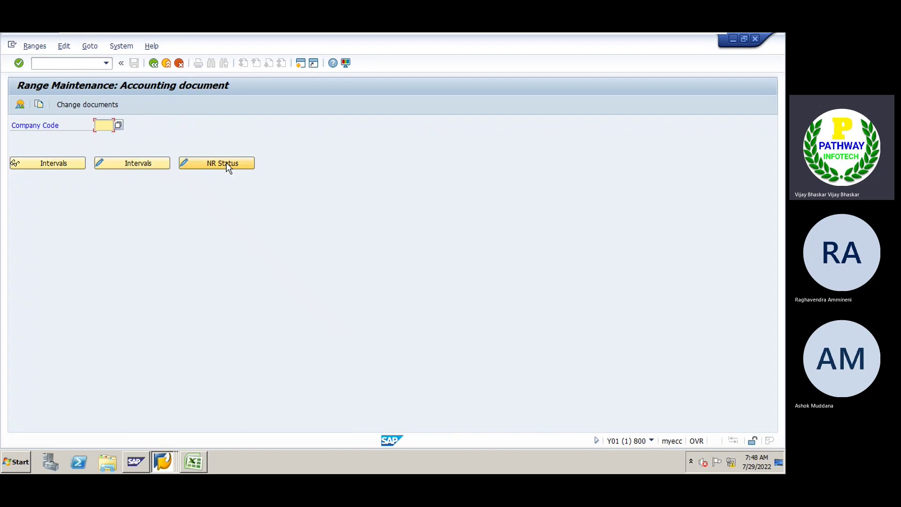
{"action": "left_click", "coordinate": [154, 63]}
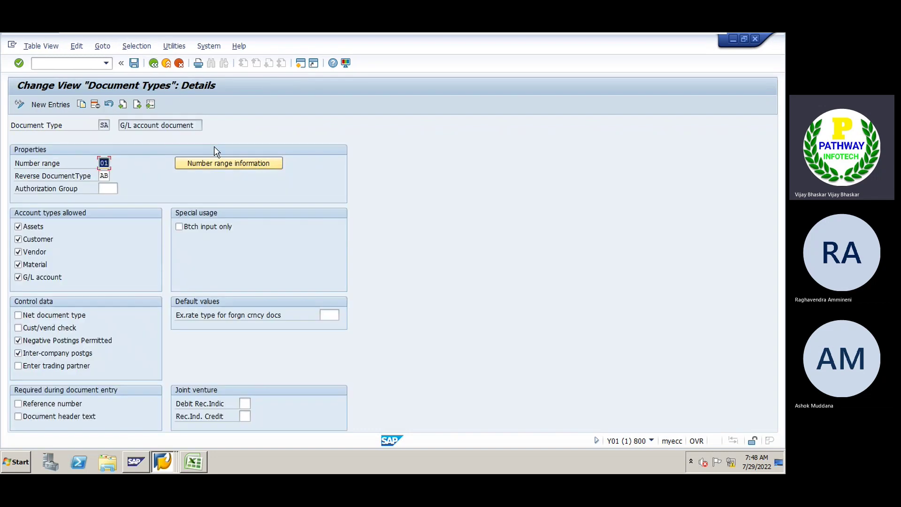
Open number range maintenance for accounting documents with transaction fbn1 in the second SAP session
{"action": "key", "text": "shift+F3"}
{"action": "type", "text": "fbn1"}
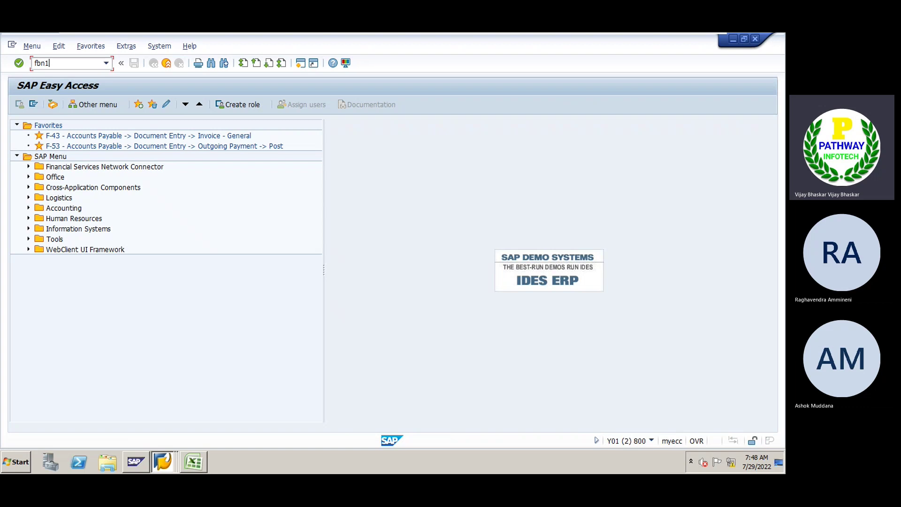
{"action": "key", "text": "Return"}
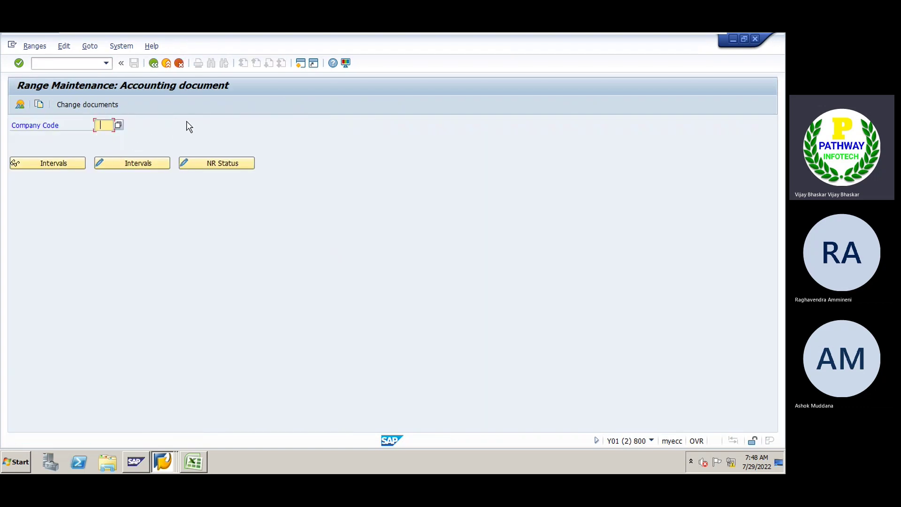
Choose company code NAGC (Nagarjuna Cement Ltd) from the company code value list for number range maintenance
{"action": "left_click", "coordinate": [118, 125]}
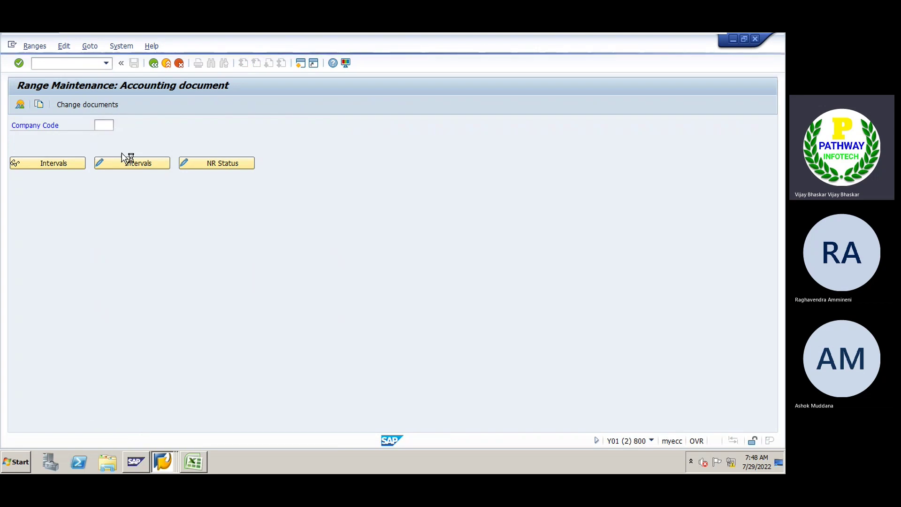
{"action": "key", "text": "alt+Tab"}
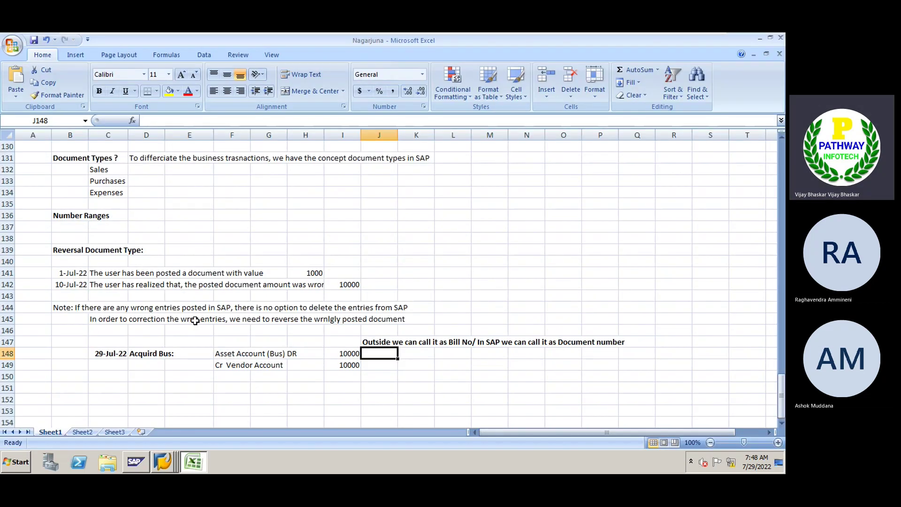
{"action": "left_click", "coordinate": [164, 462]}
{"action": "left_click", "coordinate": [176, 438]}
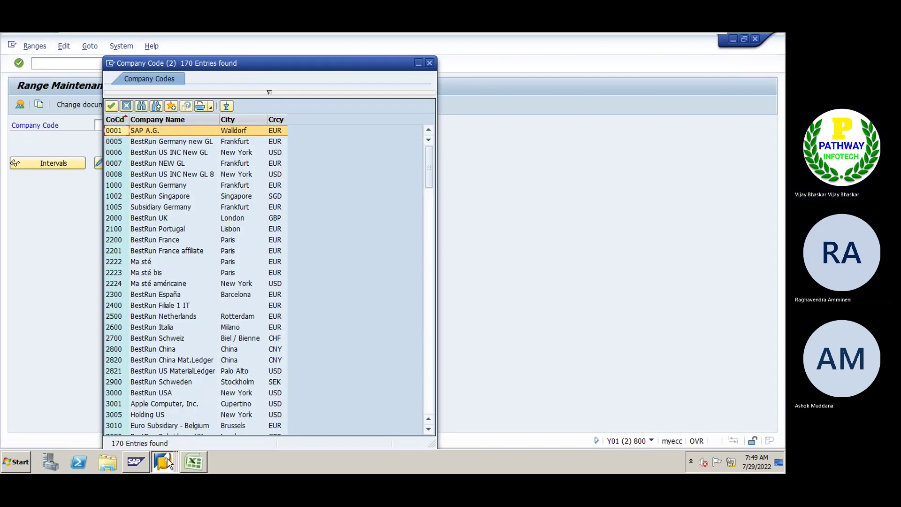
{"action": "scroll", "coordinate": [136, 322], "scroll_direction": "down", "scroll_amount": 20}
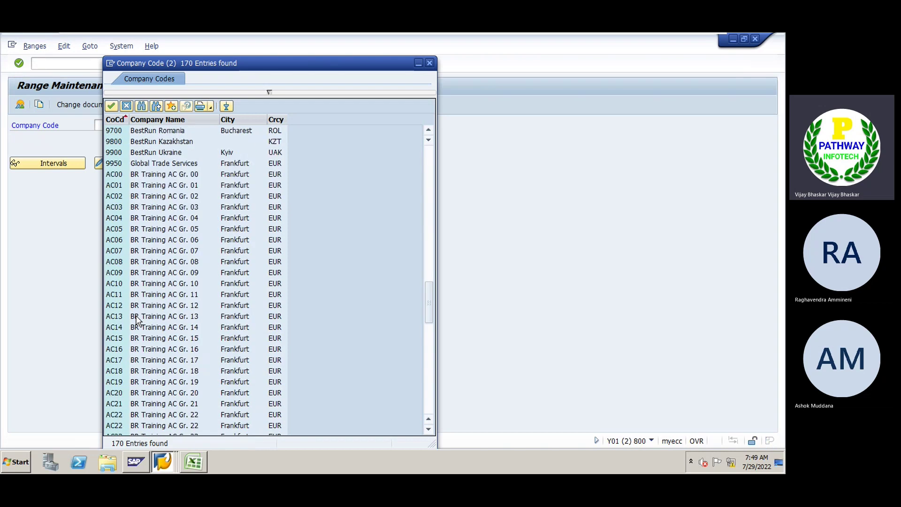
{"action": "scroll", "coordinate": [136, 319], "scroll_direction": "down", "scroll_amount": 12}
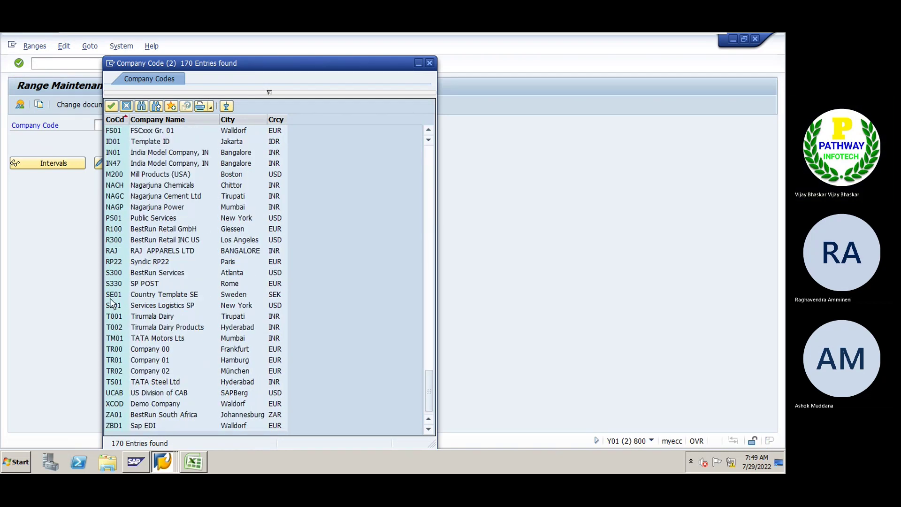
{"action": "double_click", "coordinate": [117, 197]}
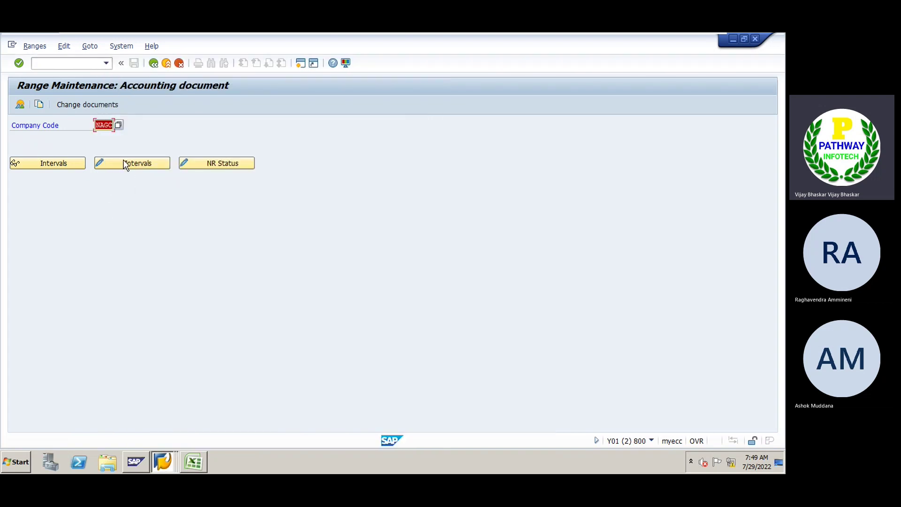
Switch to the document type details in the first SAP session and check type SA and its assigned number range
{"action": "key", "text": "alt+Tab"}
{"action": "key", "text": "alt+Tab"}
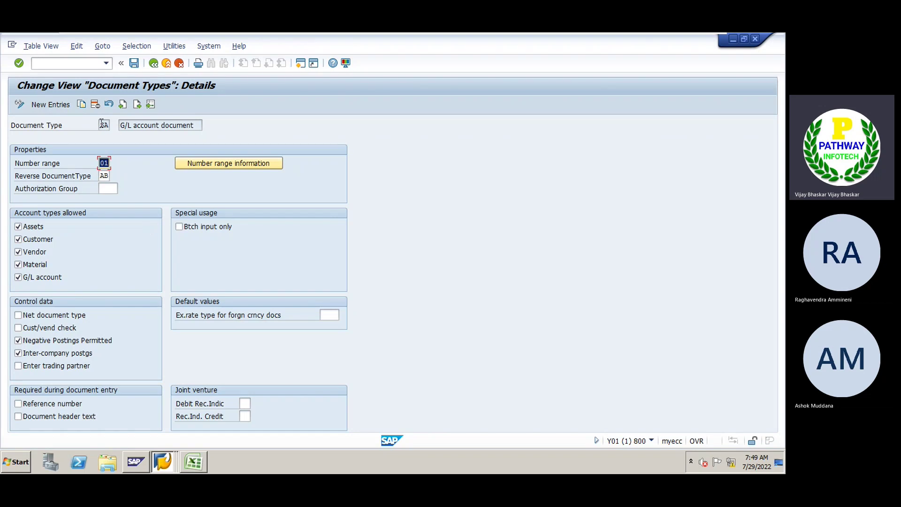
{"action": "left_click", "coordinate": [102, 124]}
{"action": "double_click", "coordinate": [103, 125]}
{"action": "left_click", "coordinate": [106, 124]}
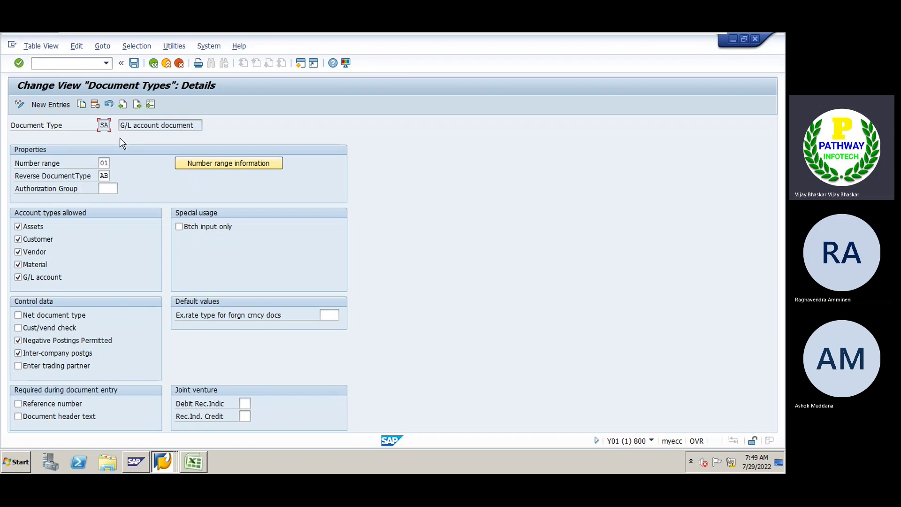
{"action": "left_click", "coordinate": [104, 162]}
Return to the FBN1 session, open the NAGC intervals for change, and add range 01 for year 2022 from 1 to 10099
{"action": "key", "text": "alt+Tab"}
{"action": "key", "text": "alt+Tab"}
{"action": "key", "text": "alt+Tab"}
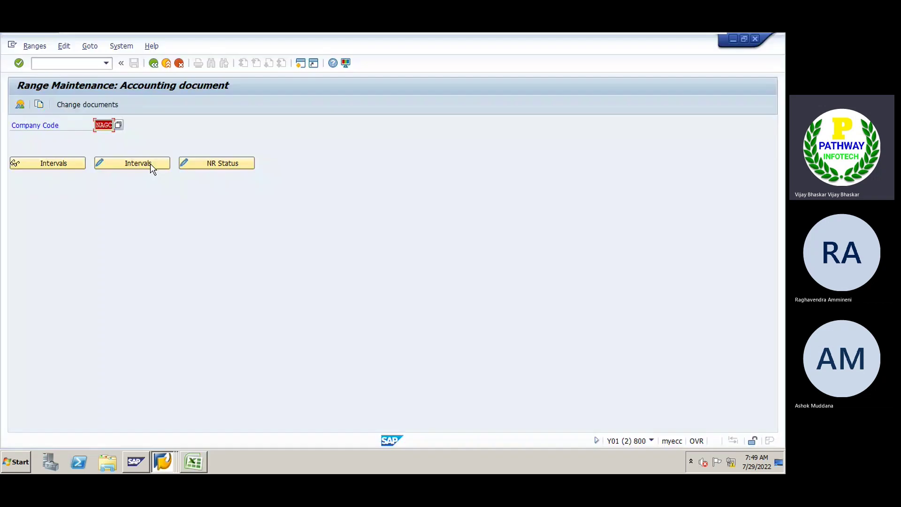
{"action": "left_click", "coordinate": [120, 165]}
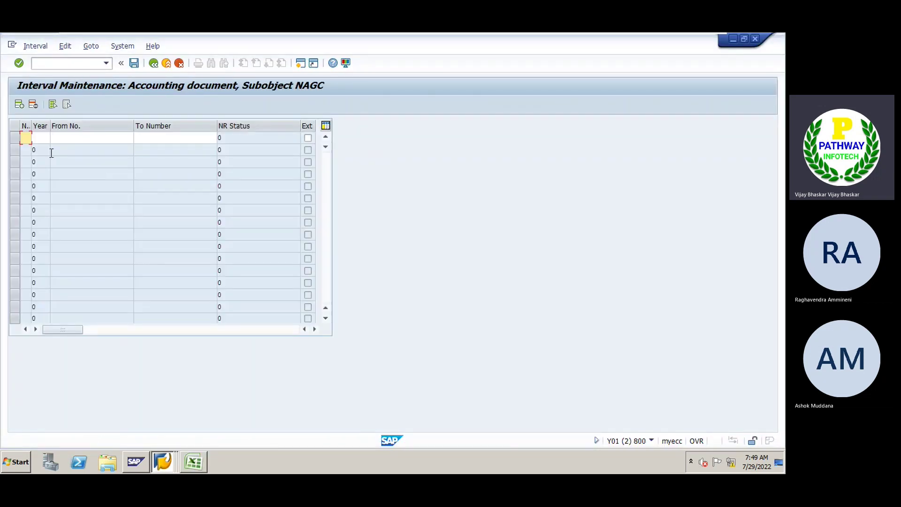
{"action": "type", "text": "01 "}
{"action": "type", "text": "2022 "}
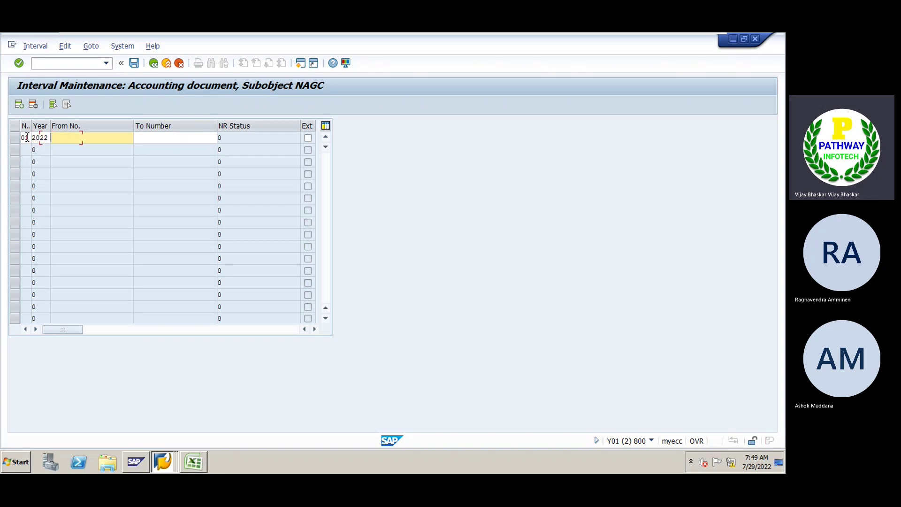
{"action": "type", "text": "1"}
{"action": "key", "text": "Tab"}
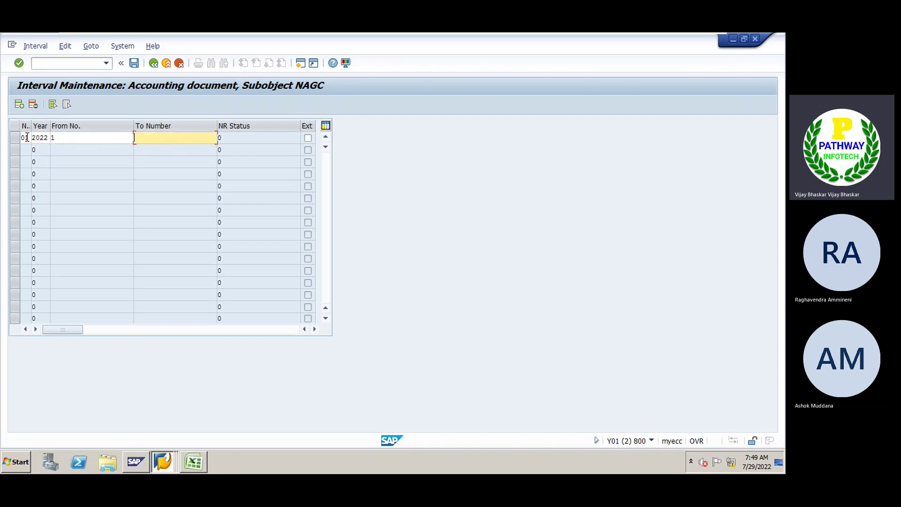
{"action": "type", "text": "10099"}
{"action": "key", "text": "Return"}
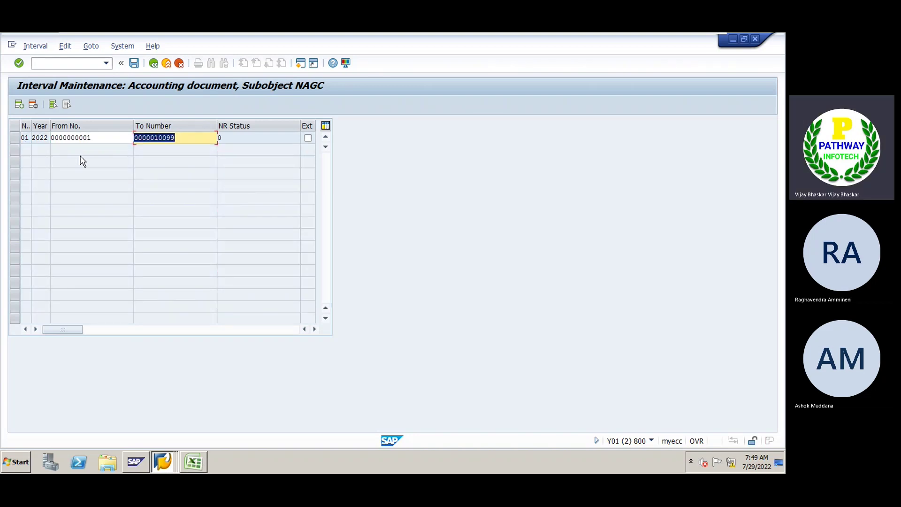
Narrow the From No. column and go over the interval's range number, start number and end number
{"action": "left_click_drag", "start_coordinate": [132, 125], "coordinate": [114, 125]}
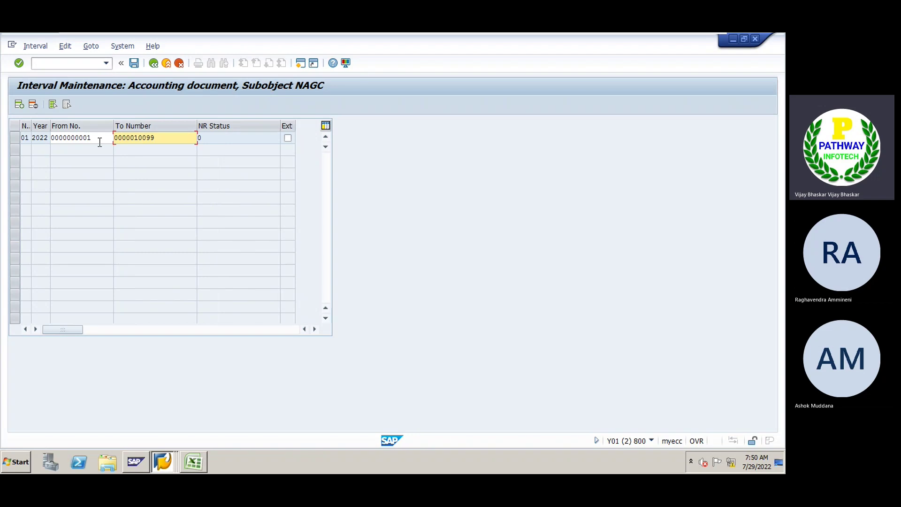
{"action": "left_click", "coordinate": [24, 137]}
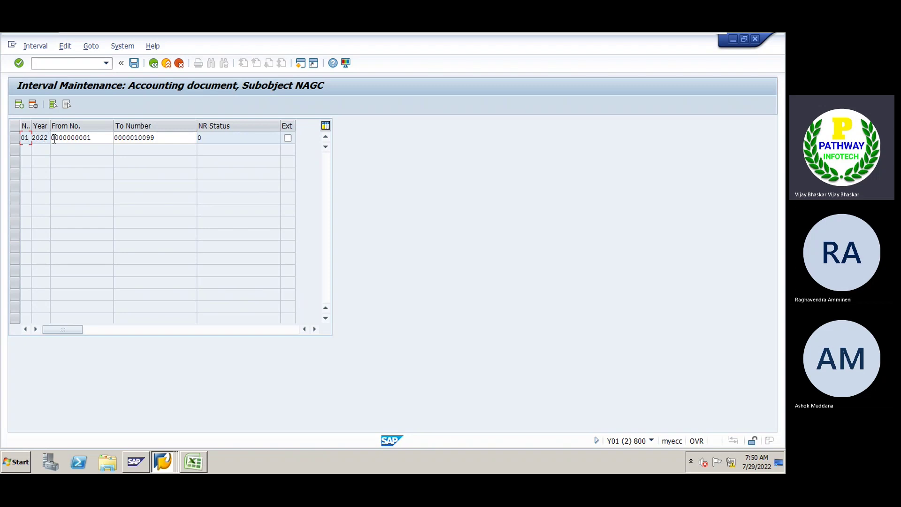
{"action": "left_click", "coordinate": [54, 138]}
{"action": "left_click", "coordinate": [167, 138]}
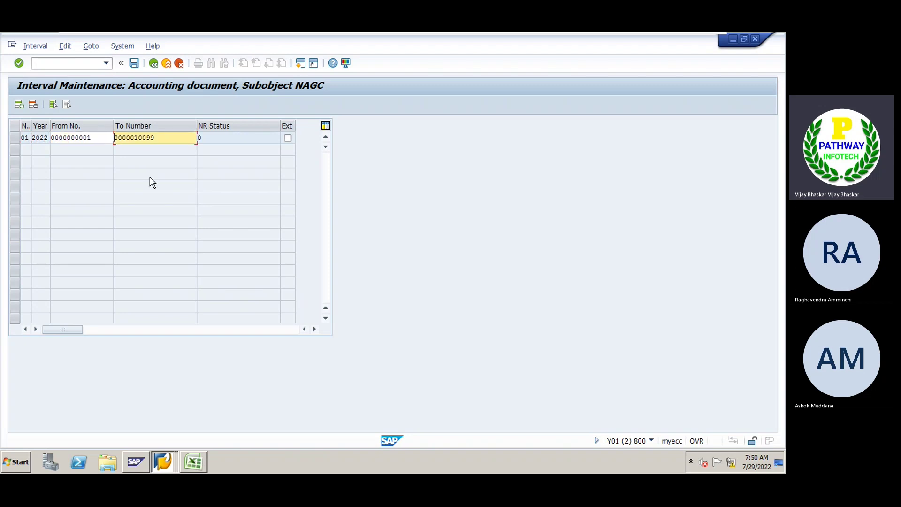
Compare the document type SA and its number range with the new interval, ending back on interval maintenance
{"action": "key", "text": "alt+Tab"}
{"action": "key", "text": "alt+Tab"}
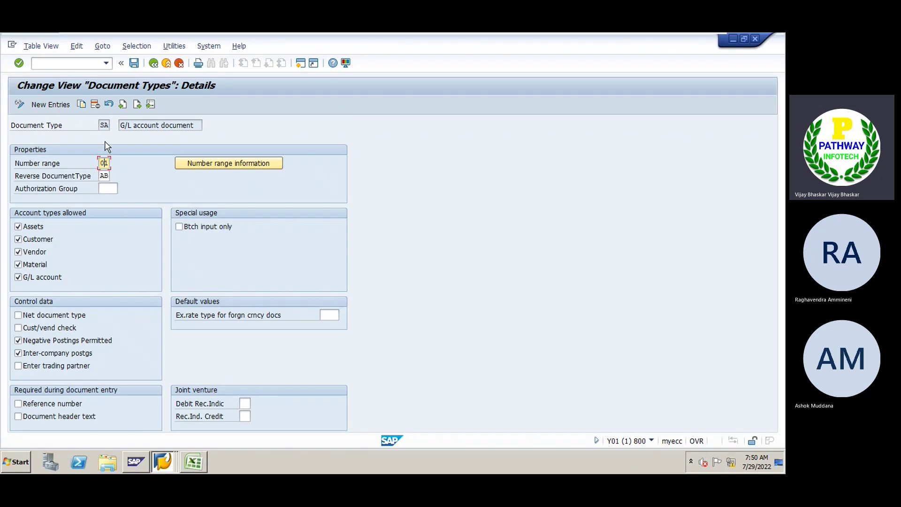
{"action": "double_click", "coordinate": [104, 125]}
{"action": "left_click", "coordinate": [105, 125]}
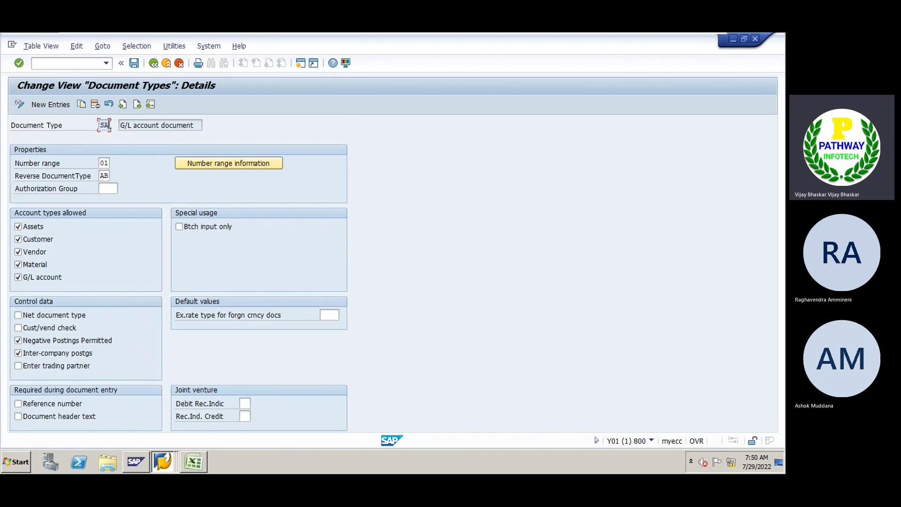
{"action": "double_click", "coordinate": [101, 163]}
{"action": "key", "text": "alt+Tab"}
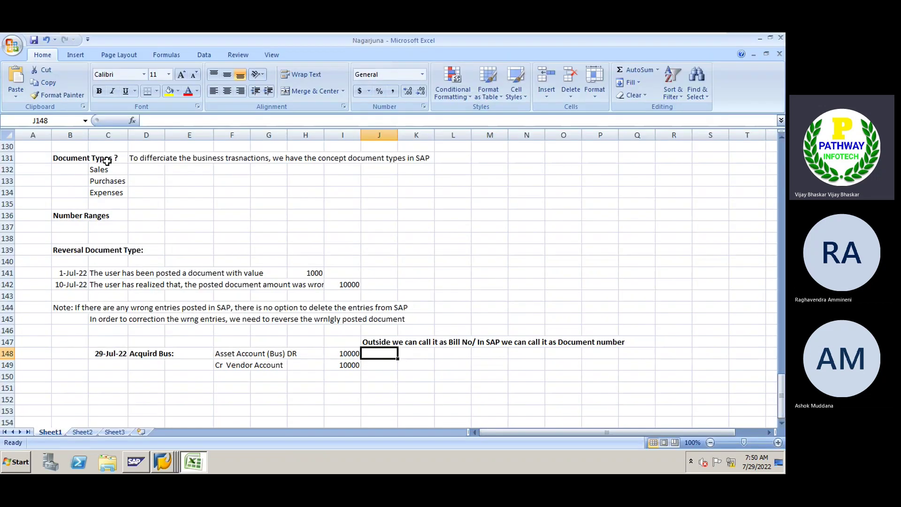
{"action": "key", "text": "alt+Tab"}
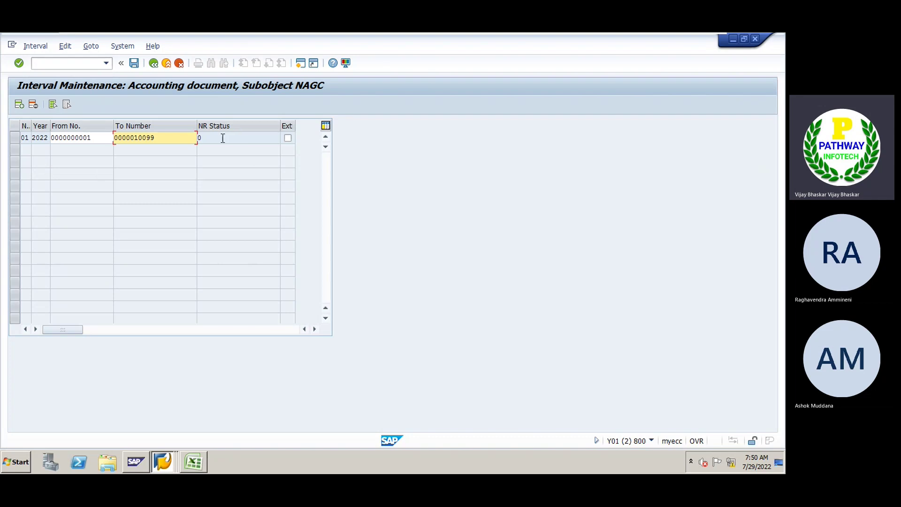
Switch to the Excel notes and enter "Document Numebr ranges are TWO types" in B153
{"action": "left_click", "coordinate": [199, 463]}
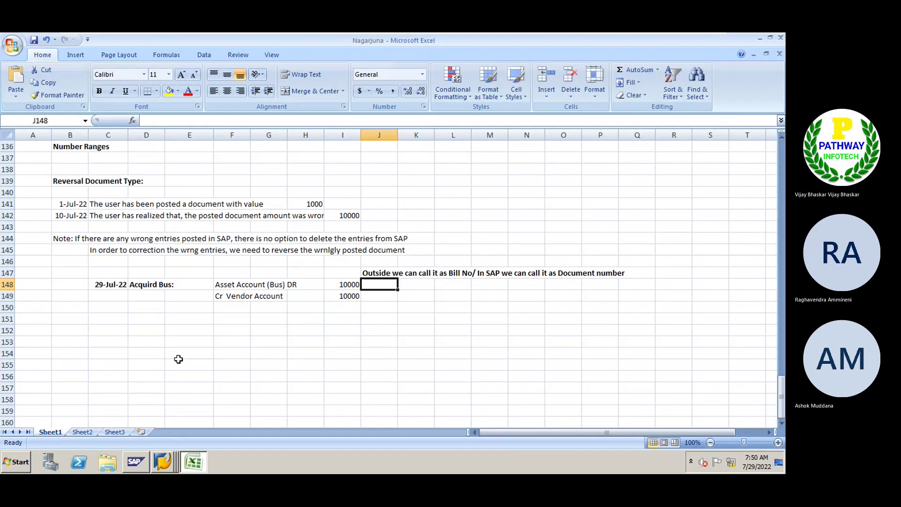
{"action": "left_click", "coordinate": [107, 332]}
{"action": "left_click", "coordinate": [83, 346]}
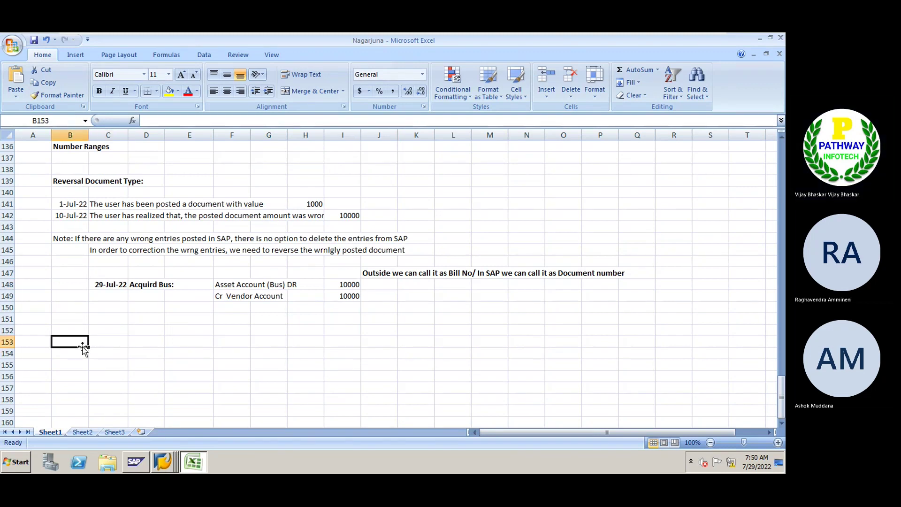
{"action": "type", "text": "Document Ty"}
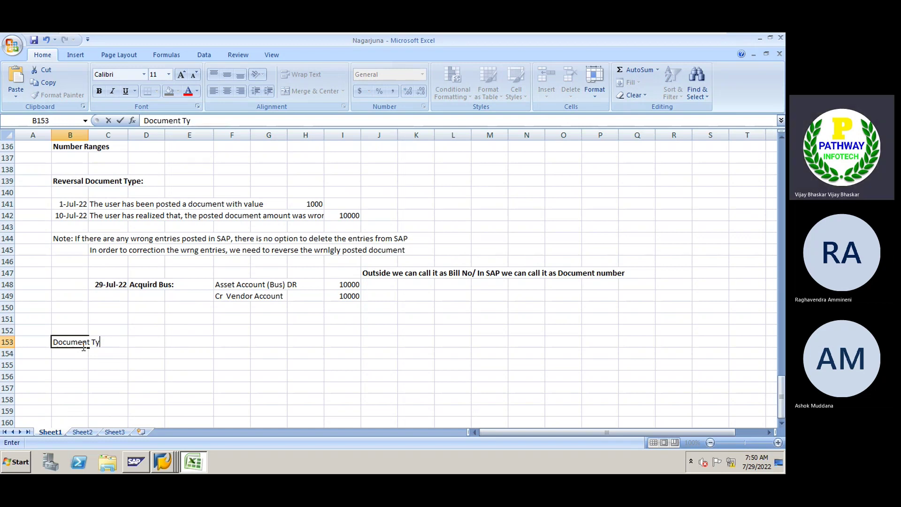
{"action": "key", "text": "BackSpace"}
{"action": "key", "text": "BackSpace"}
{"action": "type", "text": "Numebr "}
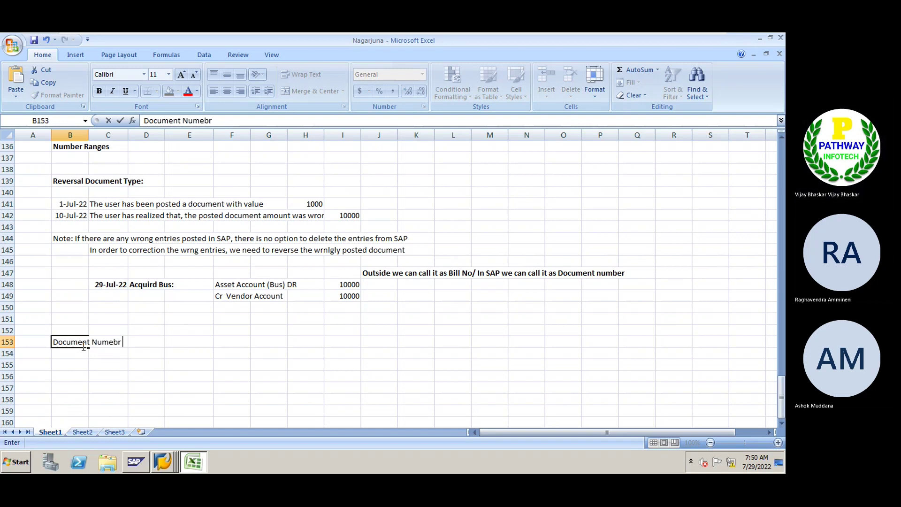
{"action": "type", "text": "ranges are tweo"}
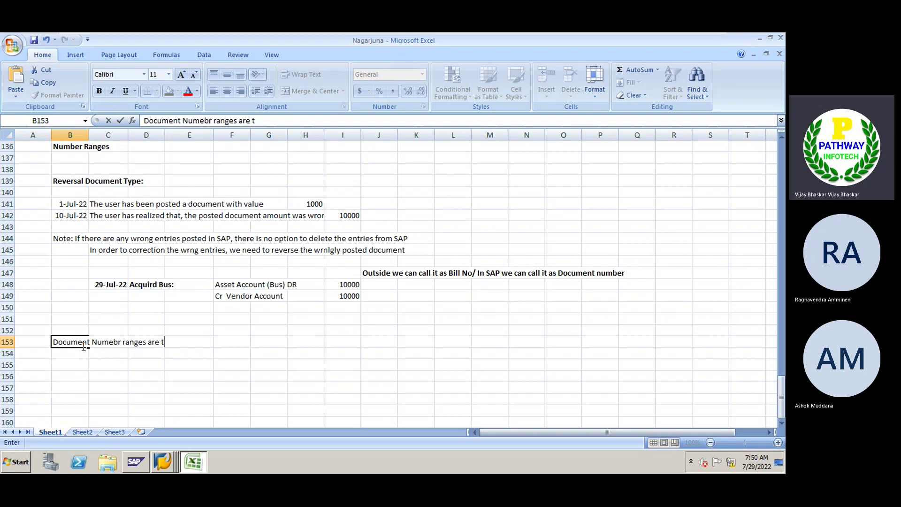
{"action": "key", "text": "BackSpace"}
{"action": "key", "text": "BackSpace"}
{"action": "key", "text": "BackSpace"}
{"action": "key", "text": "BackSpace"}
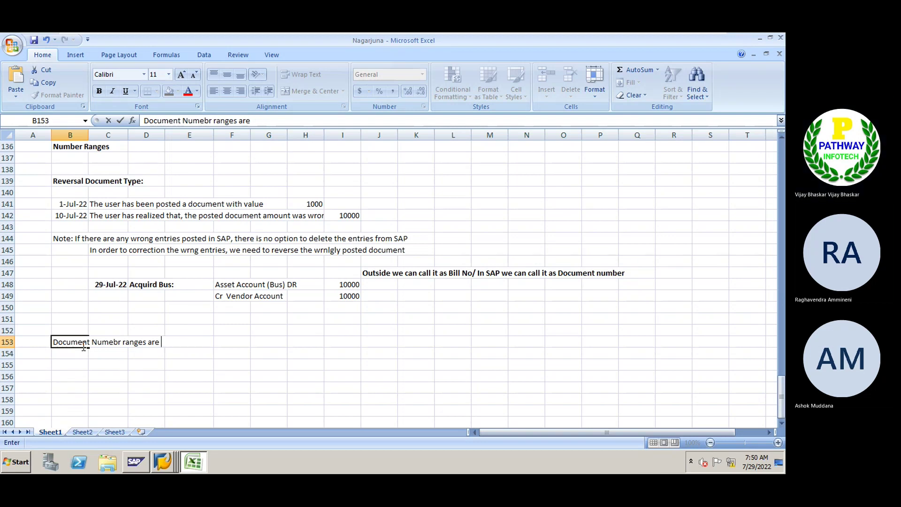
{"action": "type", "text": "TWO types"}
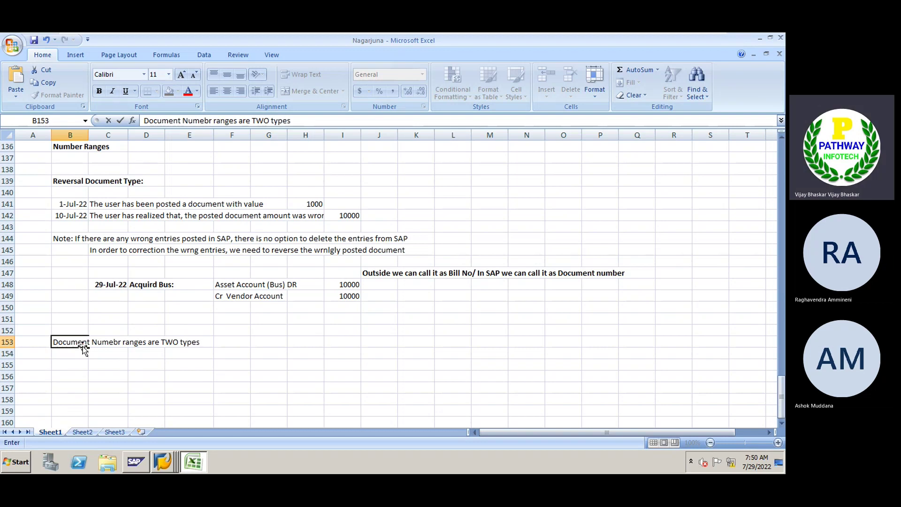
{"action": "key", "text": "Return"}
Enter item 1 in B154 with the text "Internal Number Range" in C154
{"action": "type", "text": "1"}
{"action": "key", "text": "Tab"}
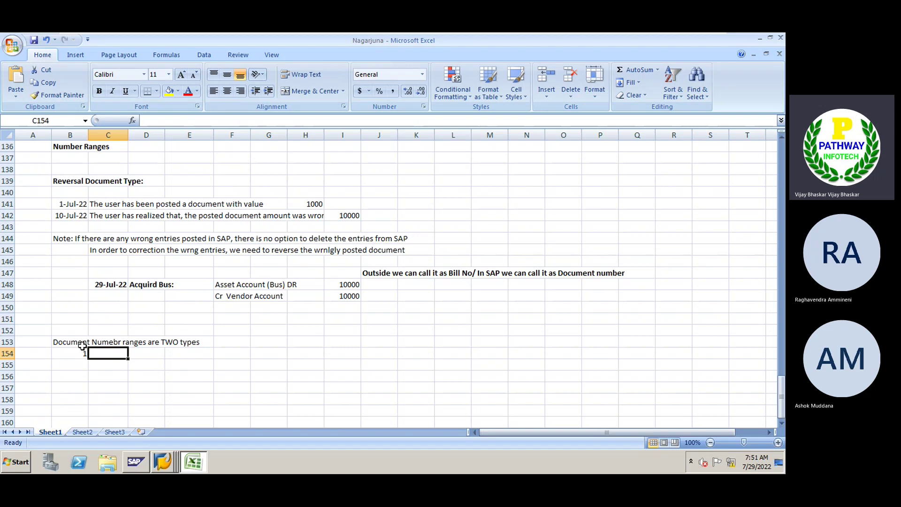
{"action": "type", "text": "Internal NUmb"}
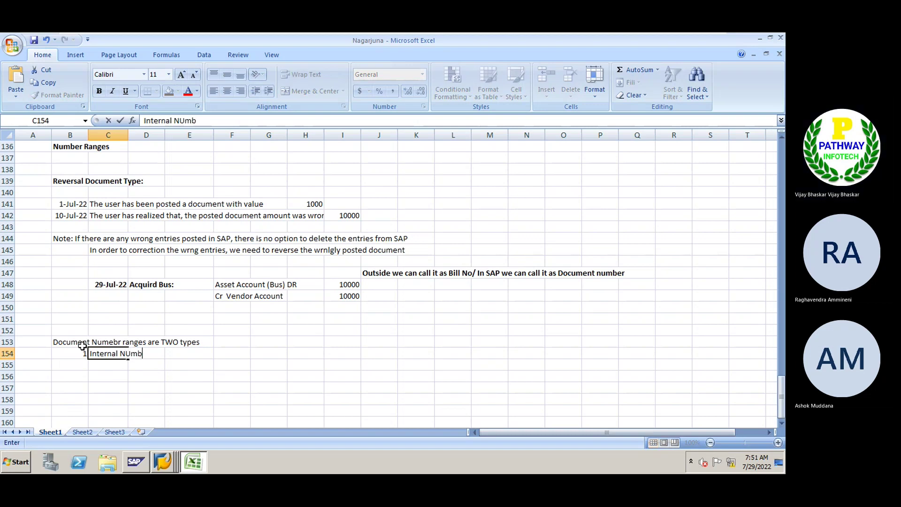
{"action": "key", "text": "BackSpace"}
{"action": "key", "text": "BackSpace"}
{"action": "key", "text": "BackSpace"}
{"action": "type", "text": "umber Range"}
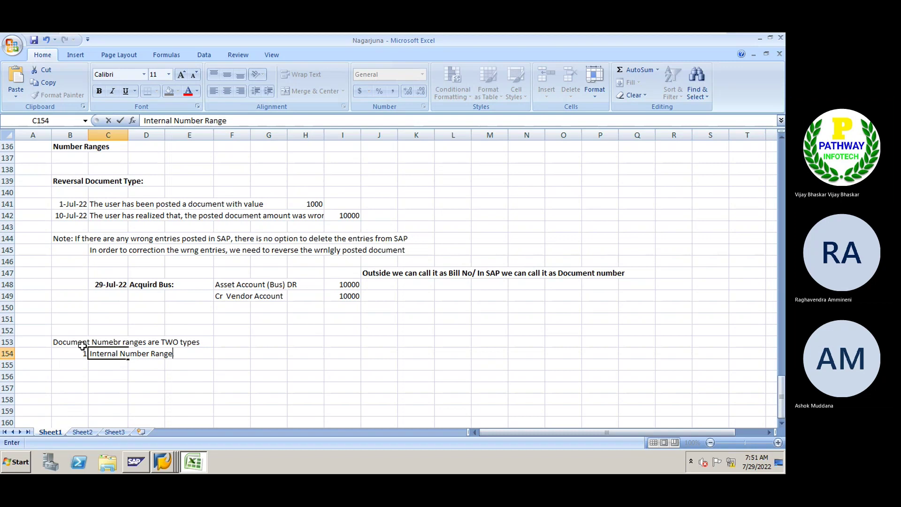
{"action": "key", "text": "Return"}
Enter item 2 in B155 with the text "External Number Range" in C155
{"action": "key", "text": "Left"}
{"action": "type", "text": "1"}
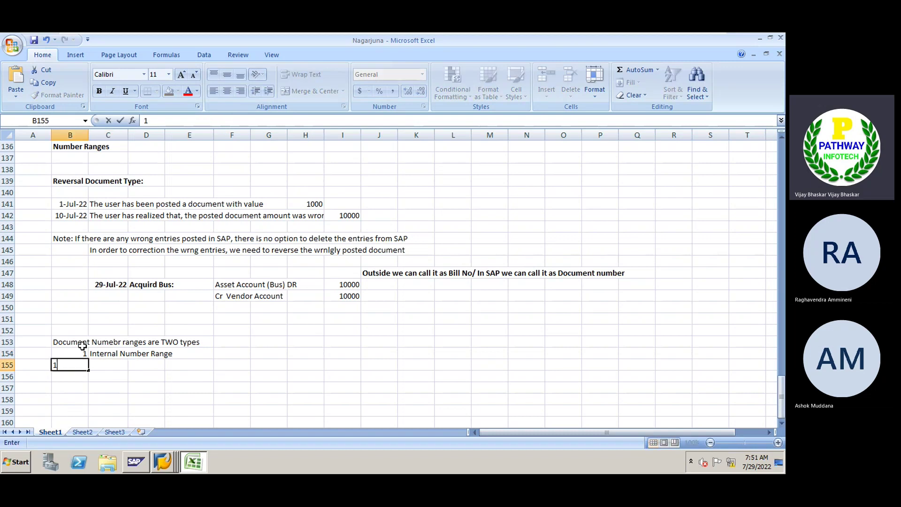
{"action": "key", "text": "BackSpace"}
{"action": "type", "text": "2"}
{"action": "key", "text": "Right"}
{"action": "type", "text": "W"}
{"action": "key", "text": "BackSpace"}
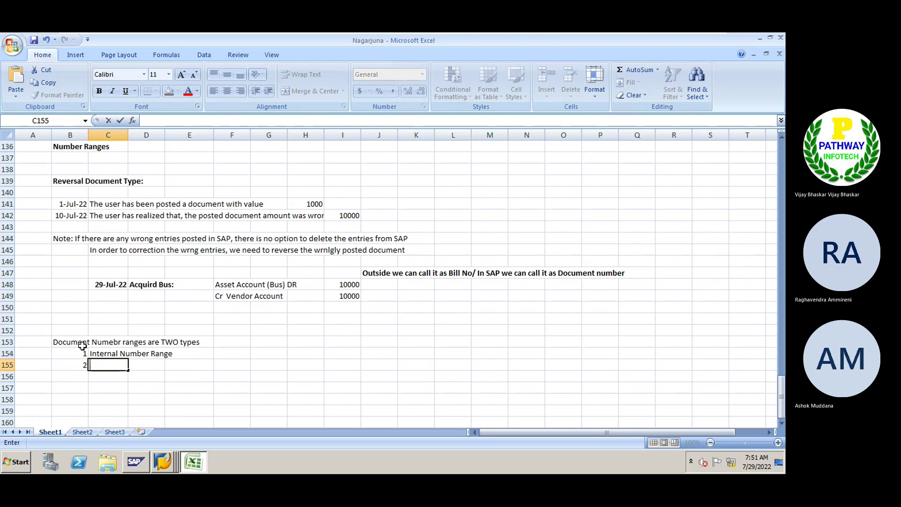
{"action": "type", "text": "External Number Range"}
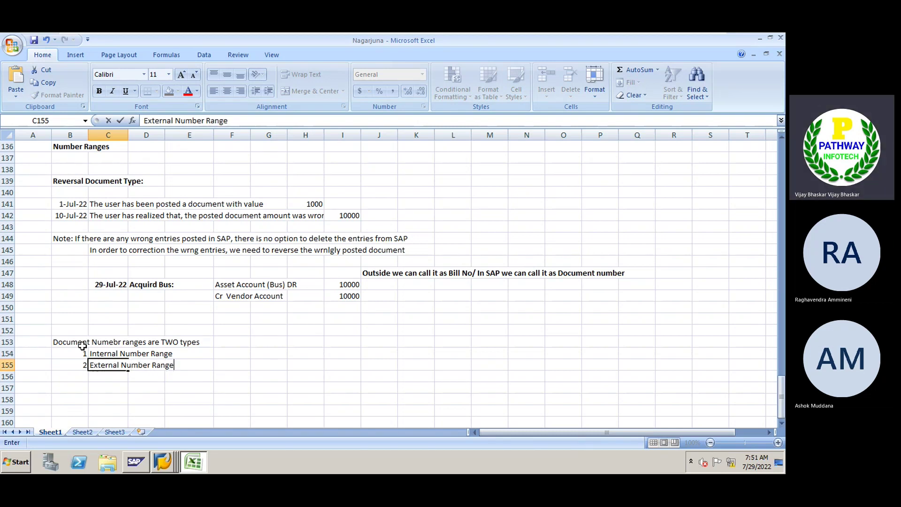
{"action": "key", "text": "Return"}
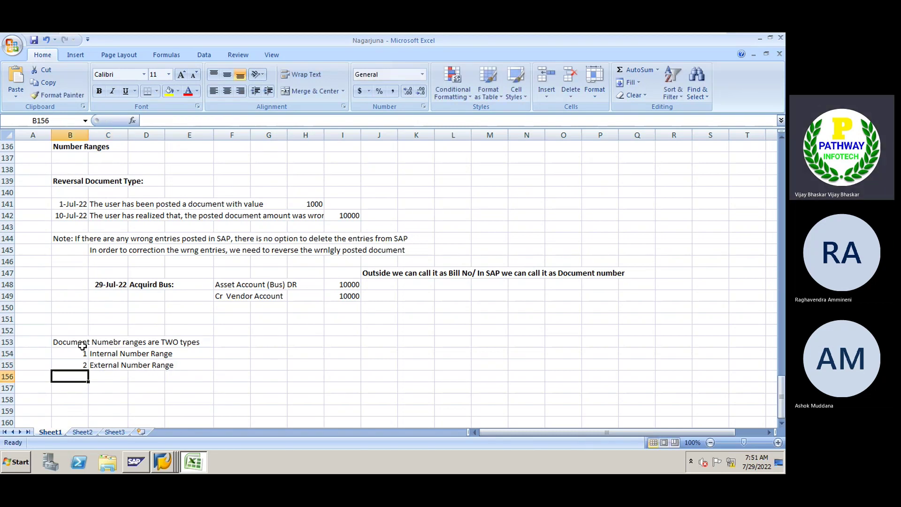
Make the "Document Numebr ranges are TWO types" heading in B153 bold
{"action": "left_click", "coordinate": [65, 338]}
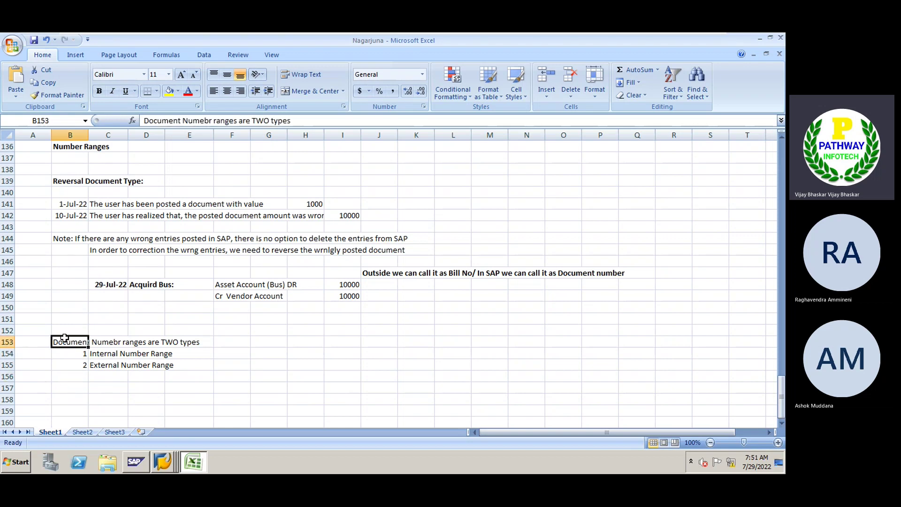
{"action": "key", "text": "ctrl+b"}
{"action": "left_click", "coordinate": [110, 388]}
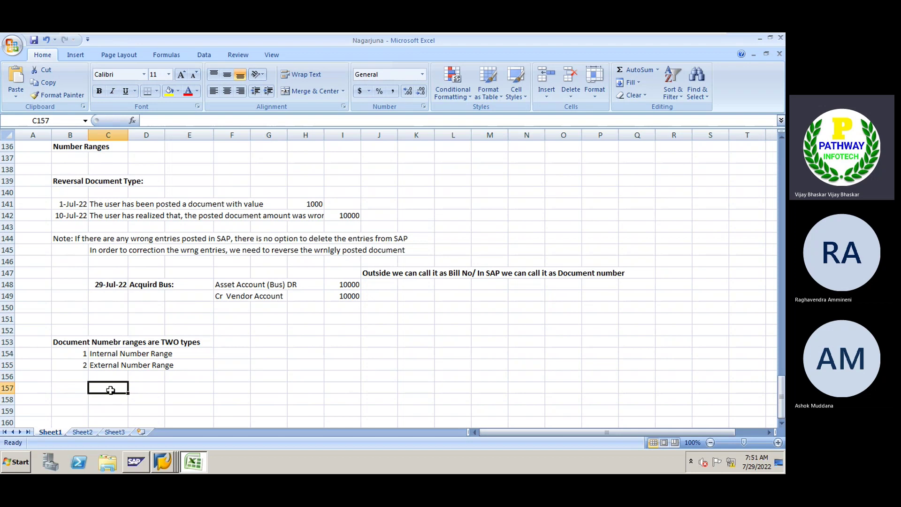
Switch to SAP interval maintenance and examine the From No. and To Number values of range 01 for NAGC
{"action": "key", "text": "alt+Tab"}
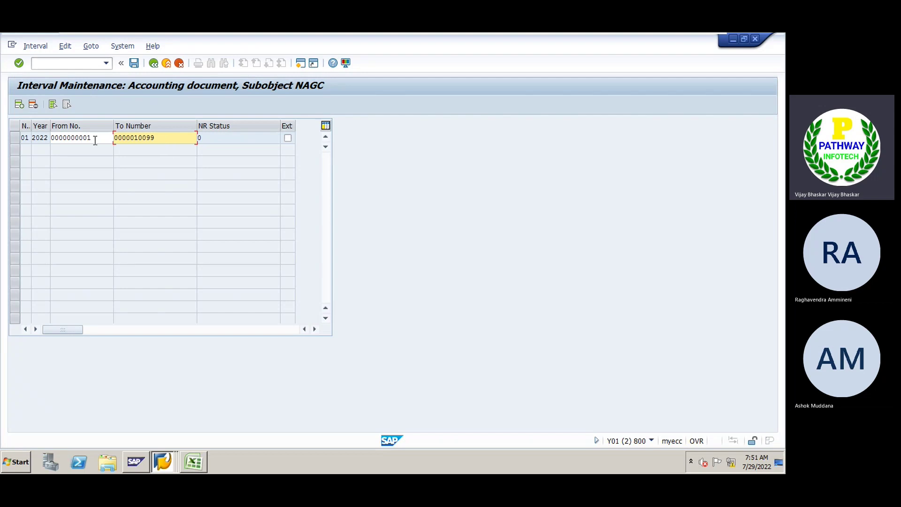
{"action": "left_click_drag", "start_coordinate": [95, 140], "coordinate": [49, 140]}
{"action": "left_click", "coordinate": [50, 140]}
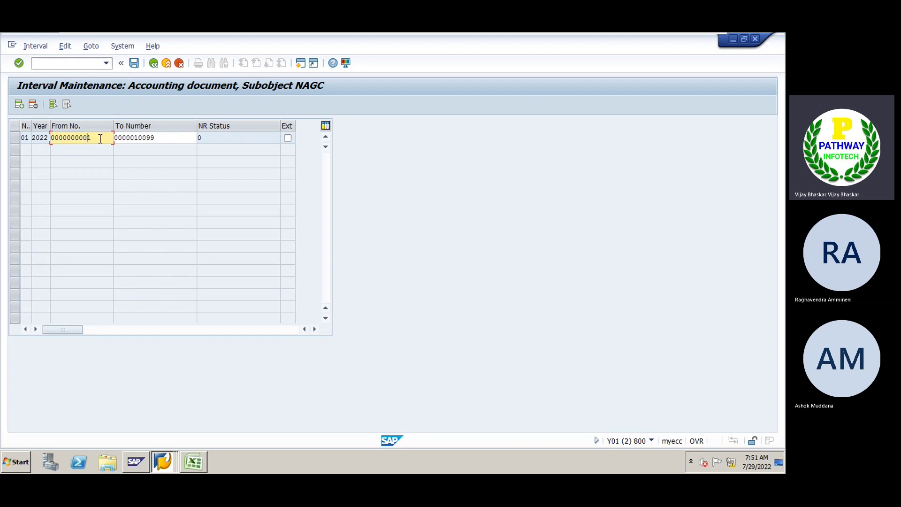
{"action": "left_click", "coordinate": [159, 137]}
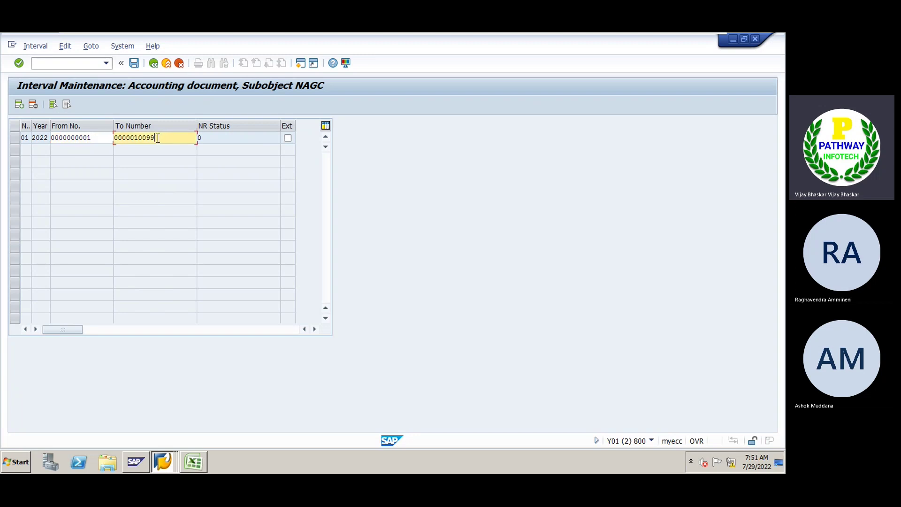
{"action": "left_click_drag", "start_coordinate": [150, 137], "coordinate": [134, 138]}
{"action": "left_click", "coordinate": [136, 137]}
Return to the Excel notes and extend C154 with ": The system will allocate numeb arnges automatically, without manual intervention"
{"action": "left_click", "coordinate": [162, 461]}
{"action": "left_click", "coordinate": [193, 462]}
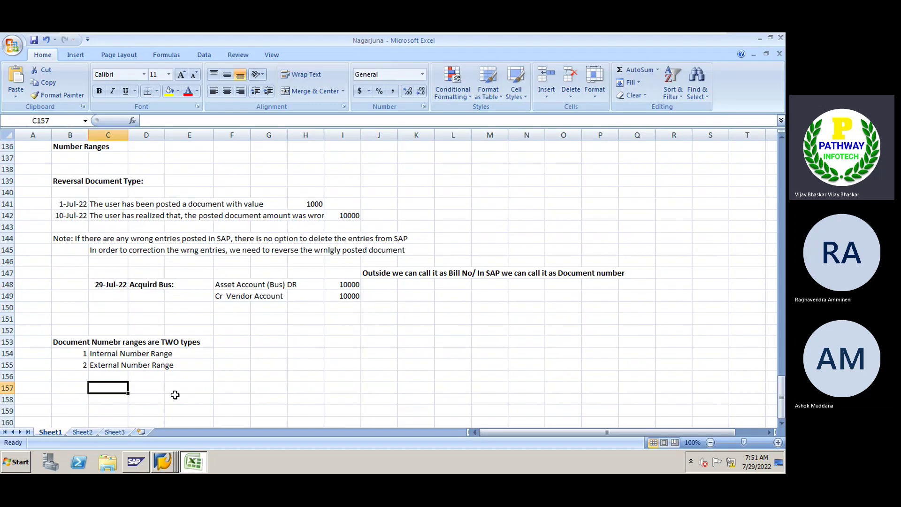
{"action": "left_click", "coordinate": [116, 354]}
{"action": "left_click", "coordinate": [227, 121]}
{"action": "type", "text": ": The"}
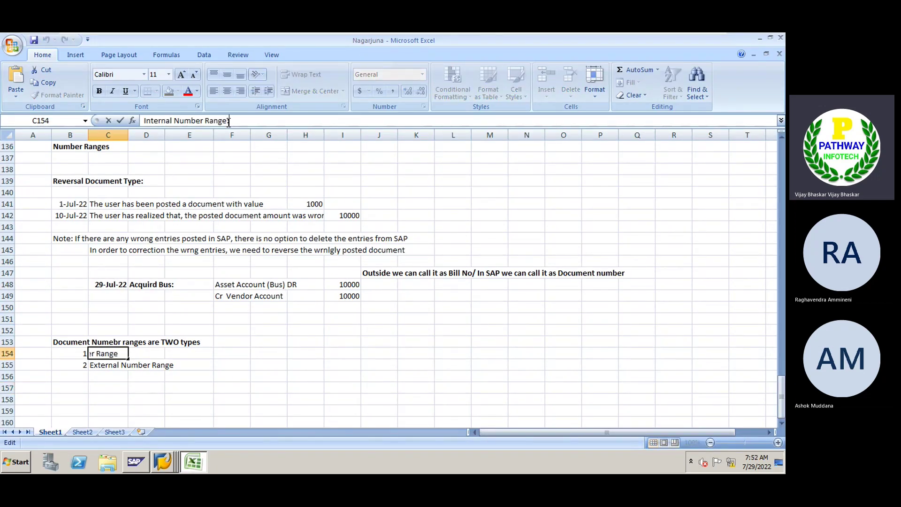
{"action": "type", "text": " system"}
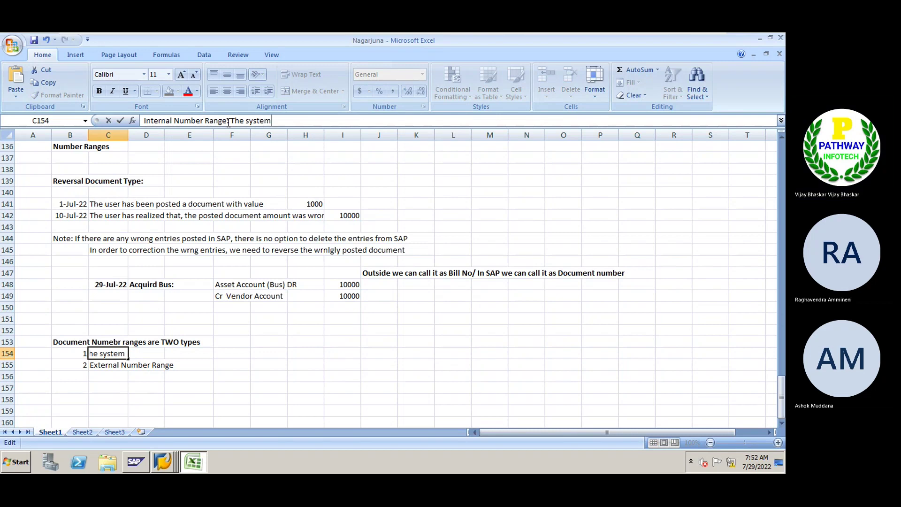
{"action": "type", "text": " will al"}
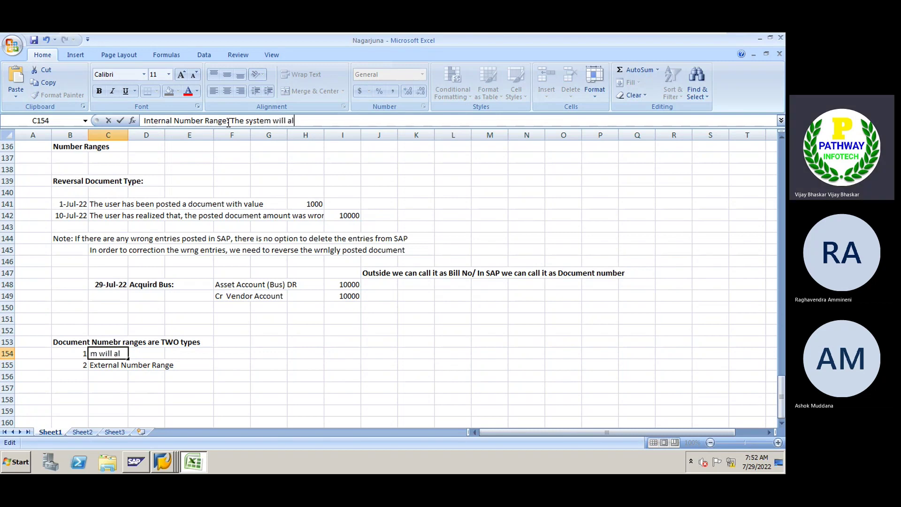
{"action": "type", "text": "locate numeb arnges "}
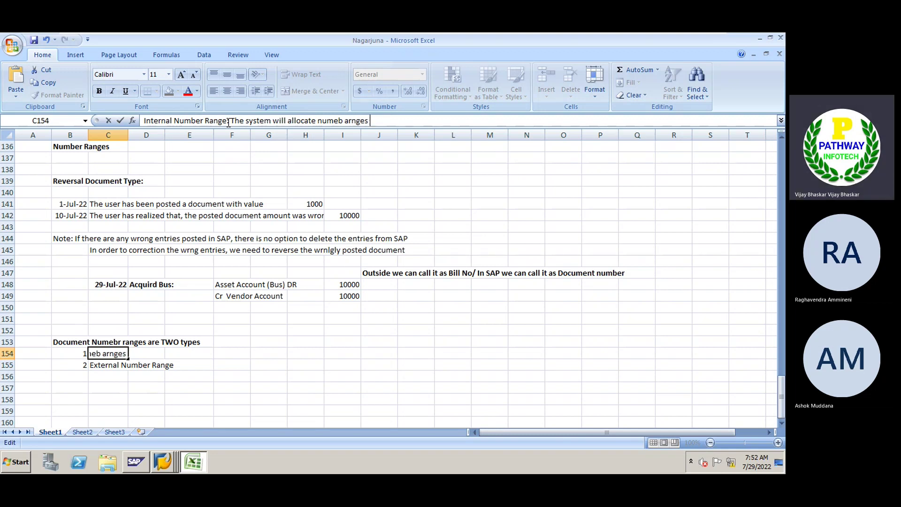
{"action": "type", "text": "automa"}
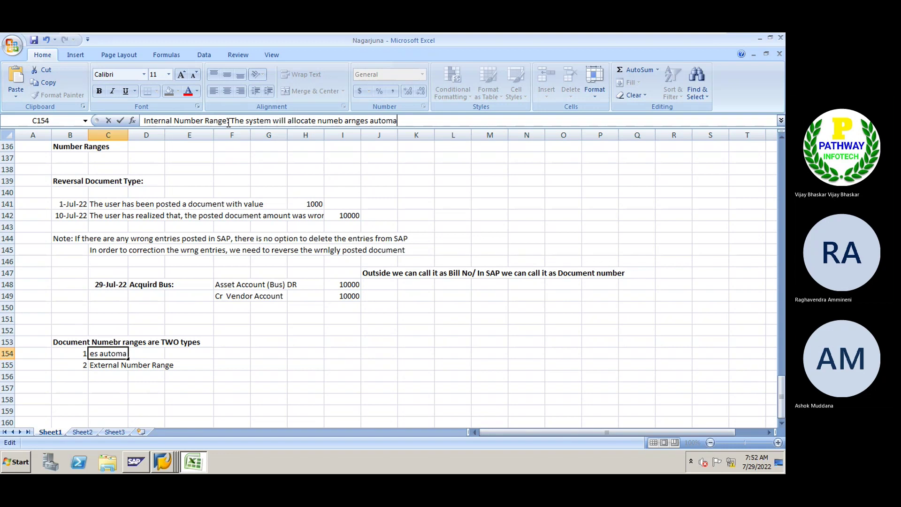
{"action": "type", "text": "tically"}
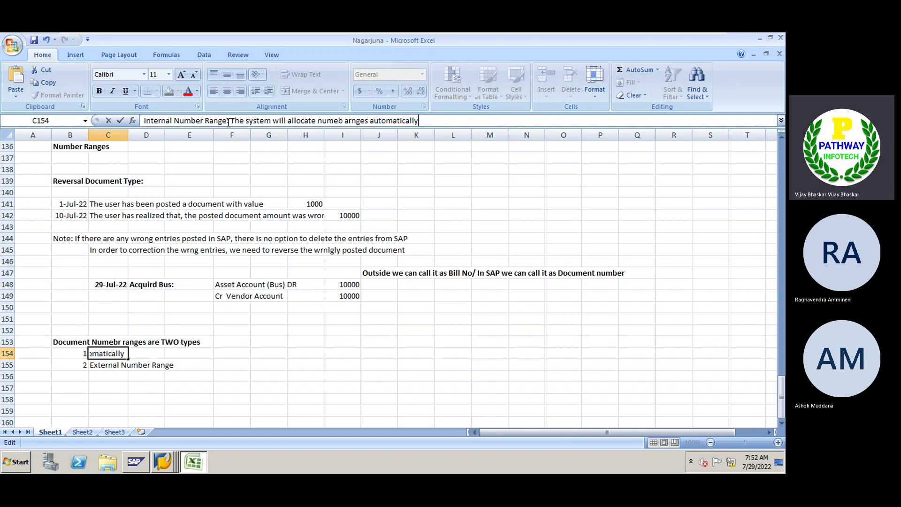
{"action": "type", "text": ", without manual int"}
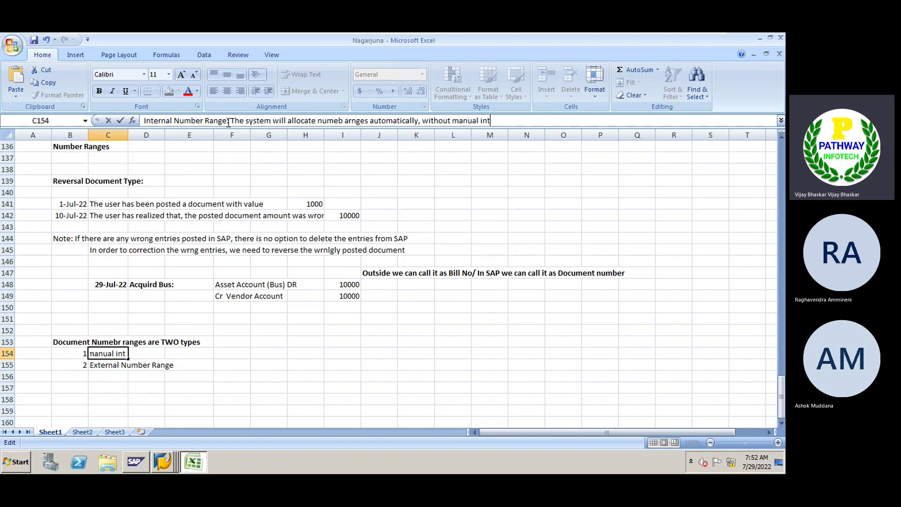
{"action": "type", "text": "ervention"}
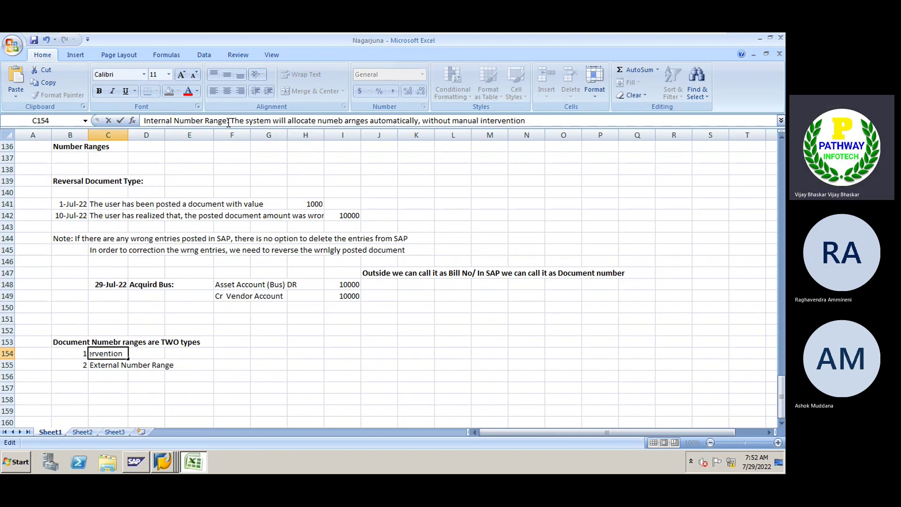
{"action": "key", "text": "Return"}
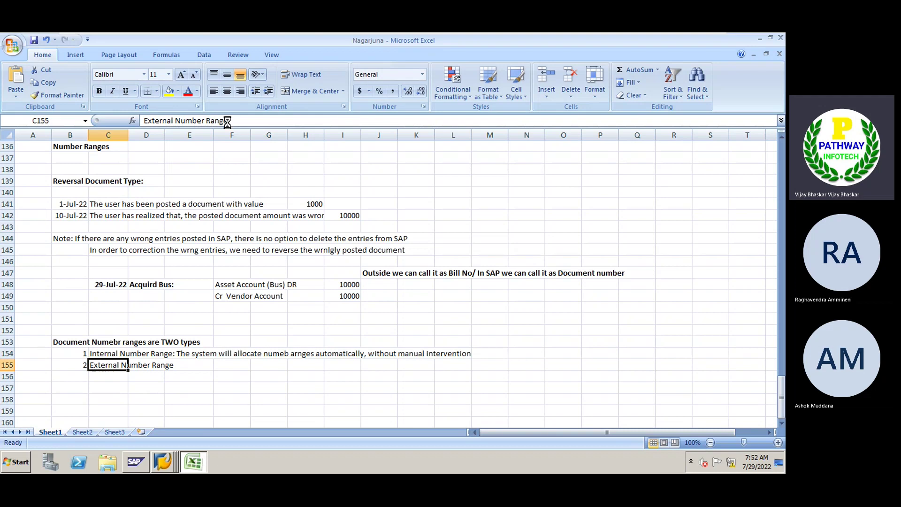
Switch to SAP, check the document type SA details, return to NAGC interval maintenance and save the interval, accepting the transport notice
{"action": "left_click", "coordinate": [164, 461]}
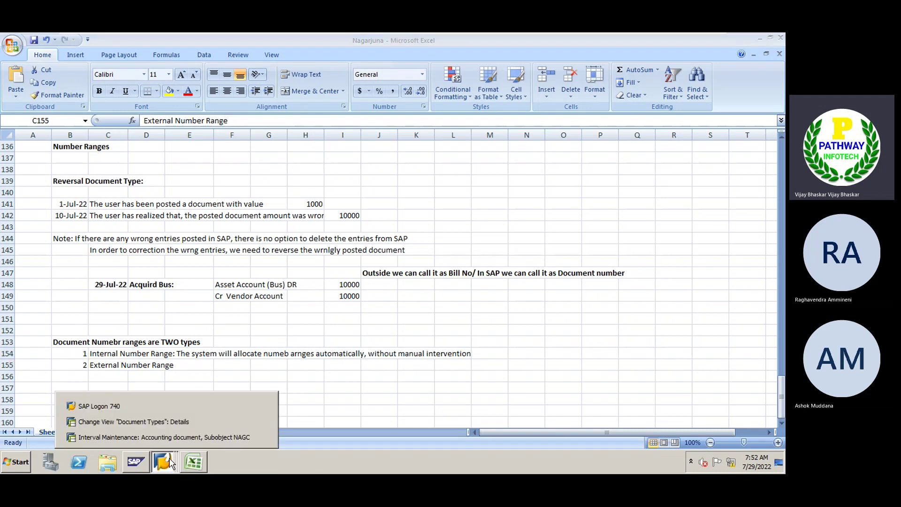
{"action": "left_click", "coordinate": [150, 422]}
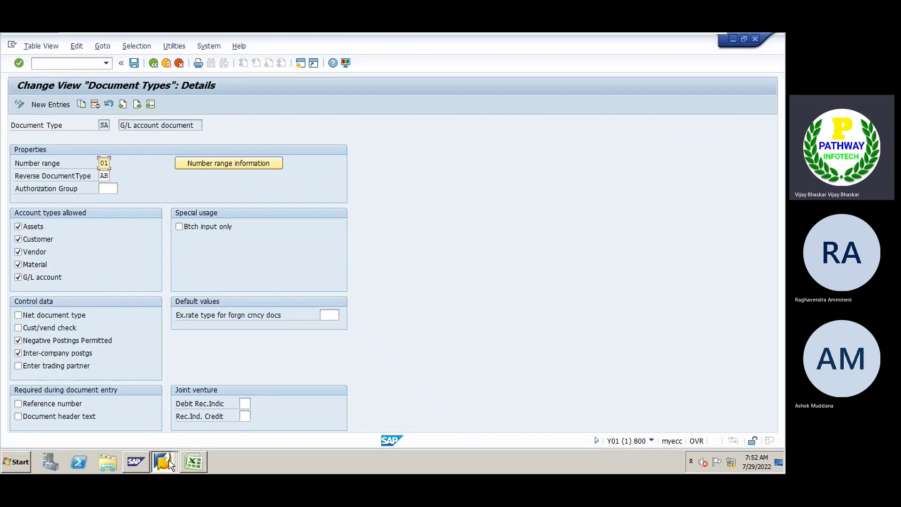
{"action": "left_click", "coordinate": [168, 460]}
{"action": "left_click", "coordinate": [164, 437]}
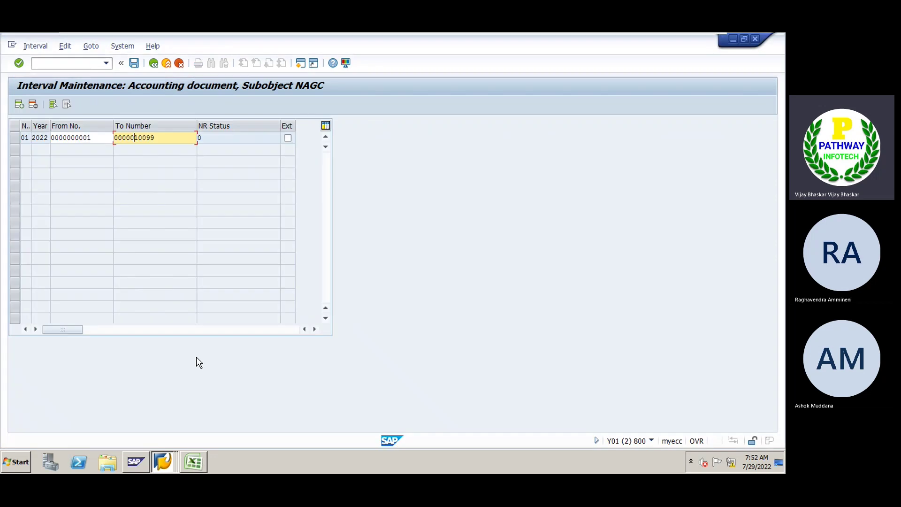
{"action": "left_click", "coordinate": [134, 63]}
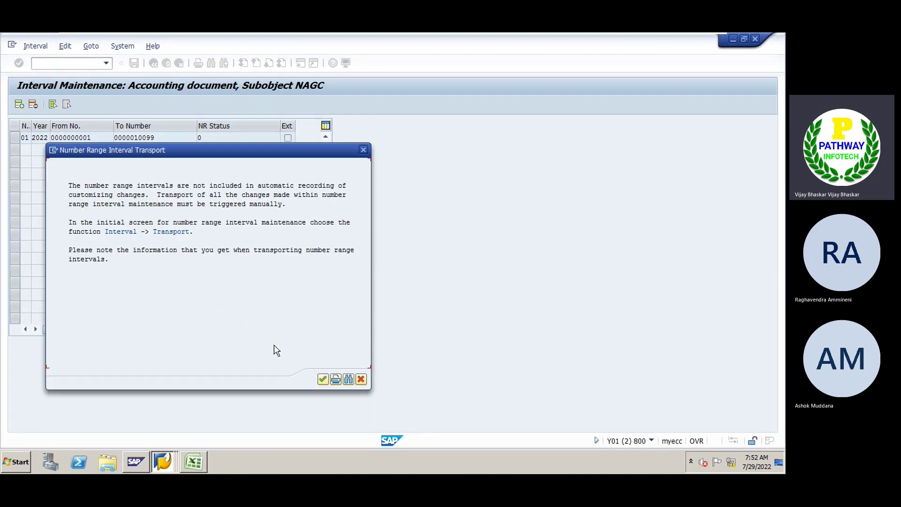
{"action": "left_click", "coordinate": [322, 379]}
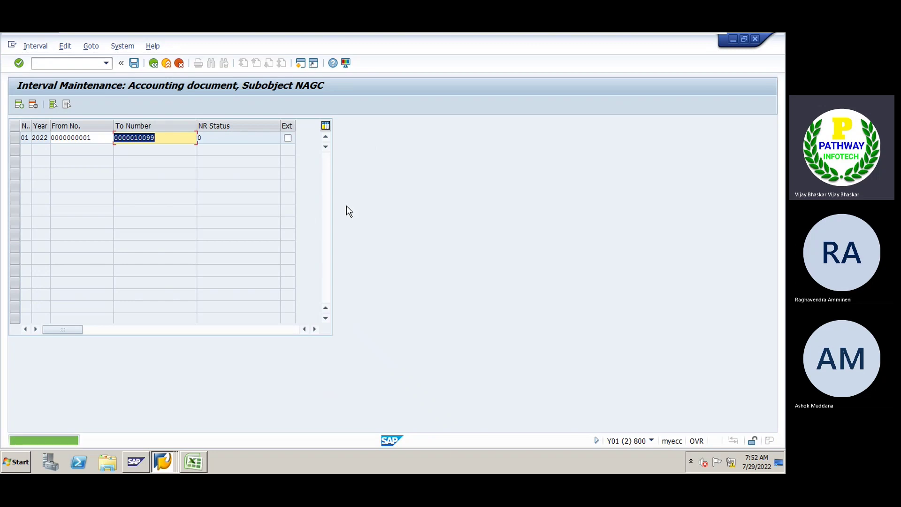
Open a new SAP session and start transaction f-02 for G/L account posting
{"action": "left_click", "coordinate": [300, 63]}
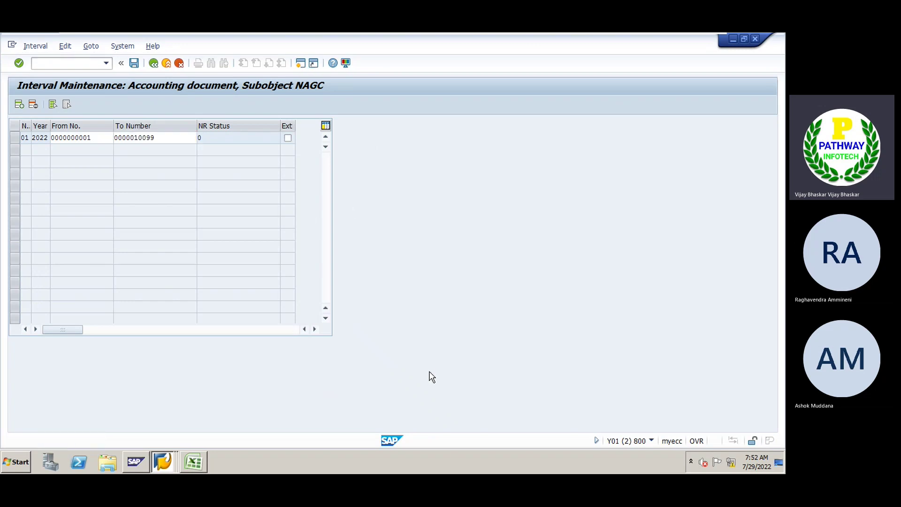
{"action": "key", "text": "F3"}
{"action": "key", "text": "F3"}
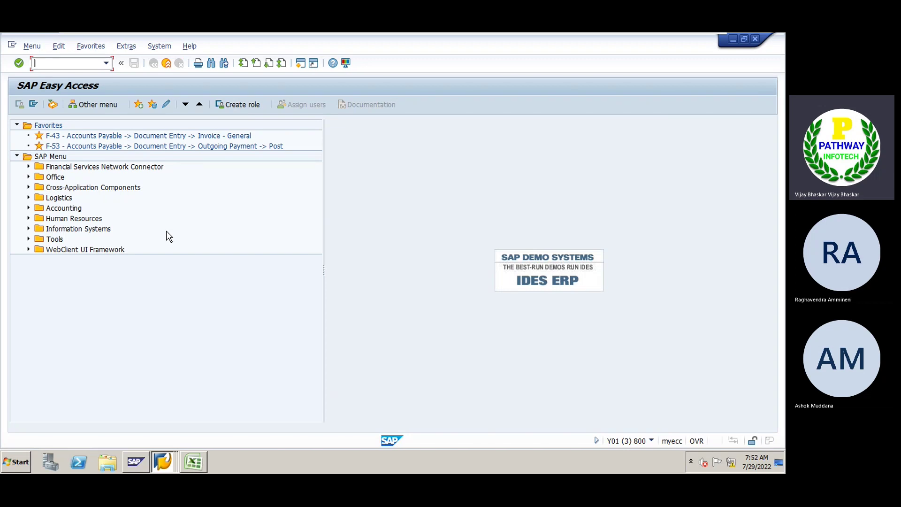
{"action": "type", "text": "f-02"}
{"action": "key", "text": "Return"}
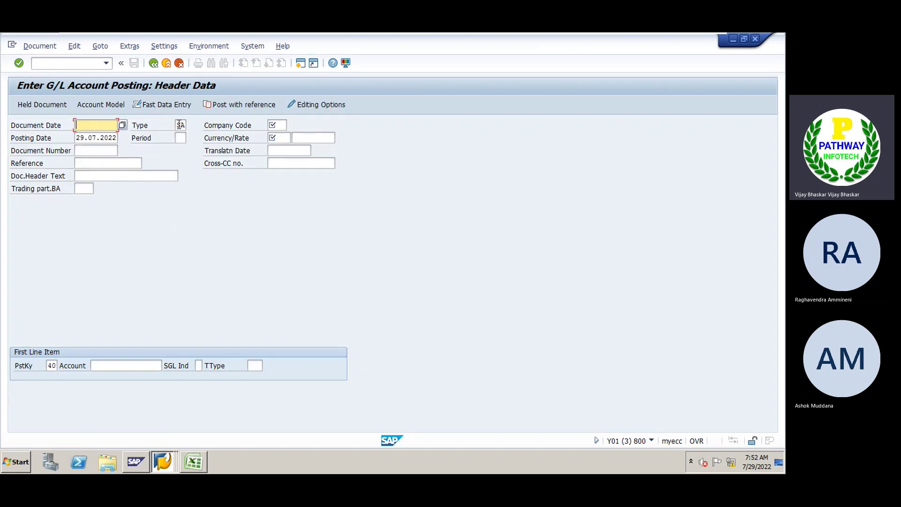
Compare the document type SA on the posting header with the document type configuration, ending back on the posting
{"action": "left_click", "coordinate": [180, 124]}
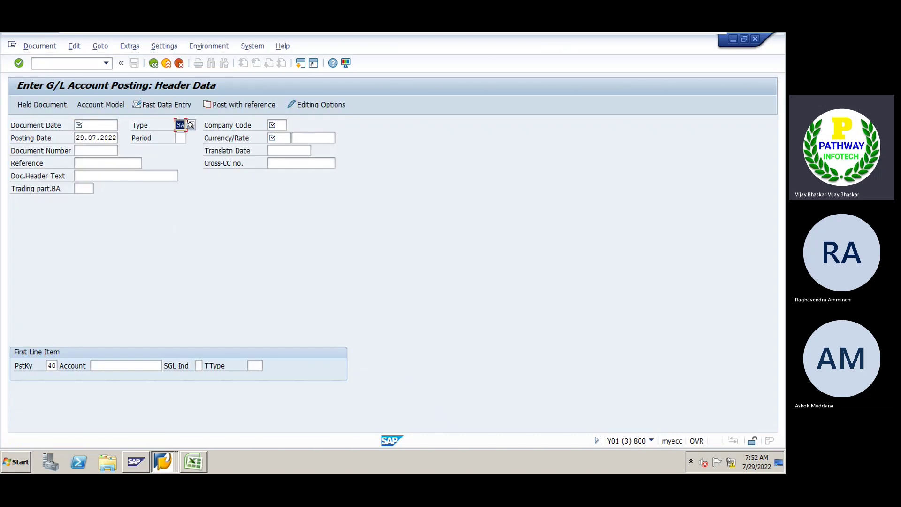
{"action": "key", "text": "alt+Tab"}
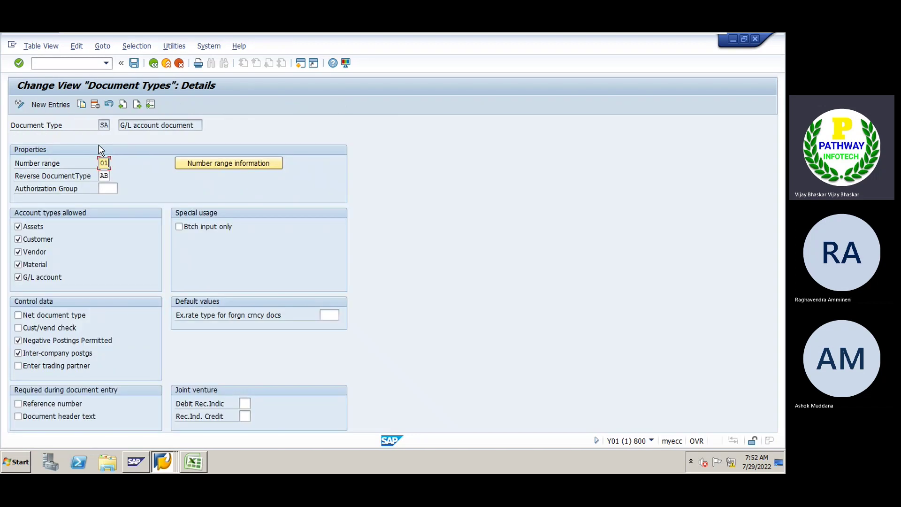
{"action": "left_click", "coordinate": [103, 125]}
{"action": "key", "text": "alt+Tab"}
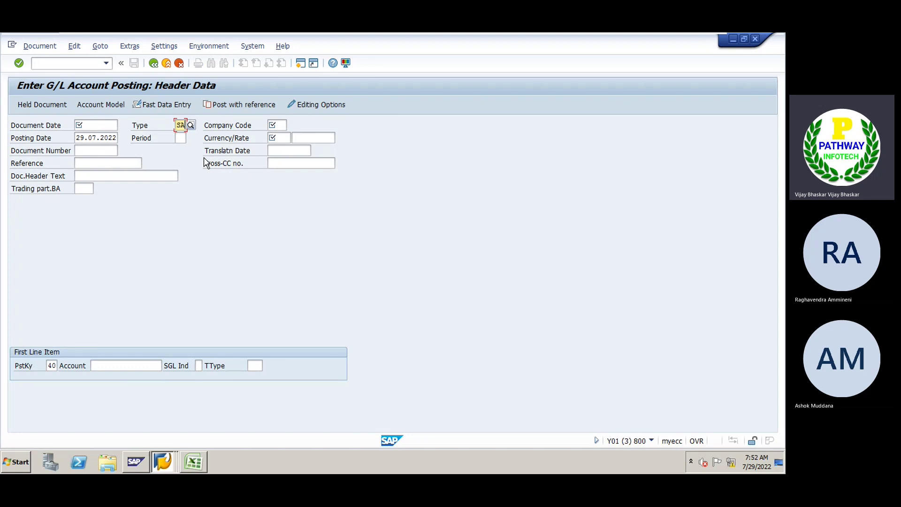
Enter company code ADNP and document date 29.07.2022 in the G/L posting header
{"action": "left_click", "coordinate": [277, 125]}
{"action": "left_click", "coordinate": [280, 138]}
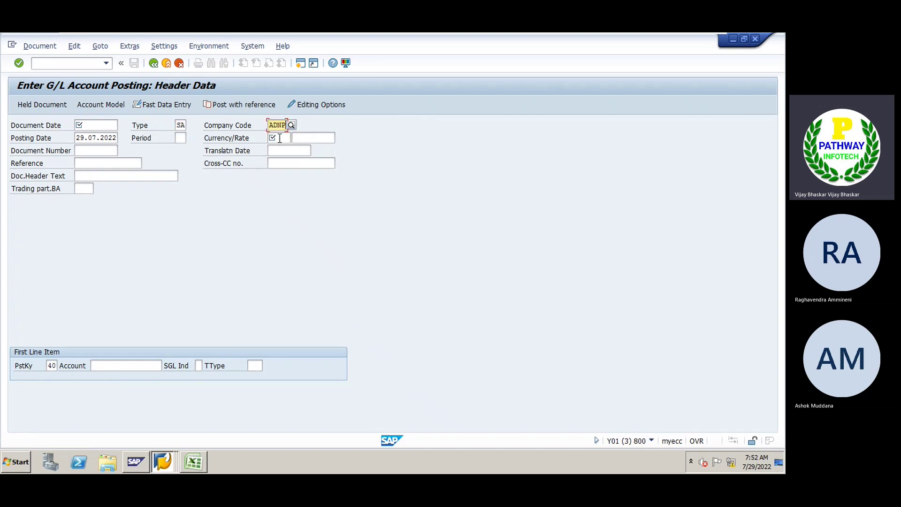
{"action": "left_click", "coordinate": [101, 124]}
{"action": "left_click", "coordinate": [96, 137]}
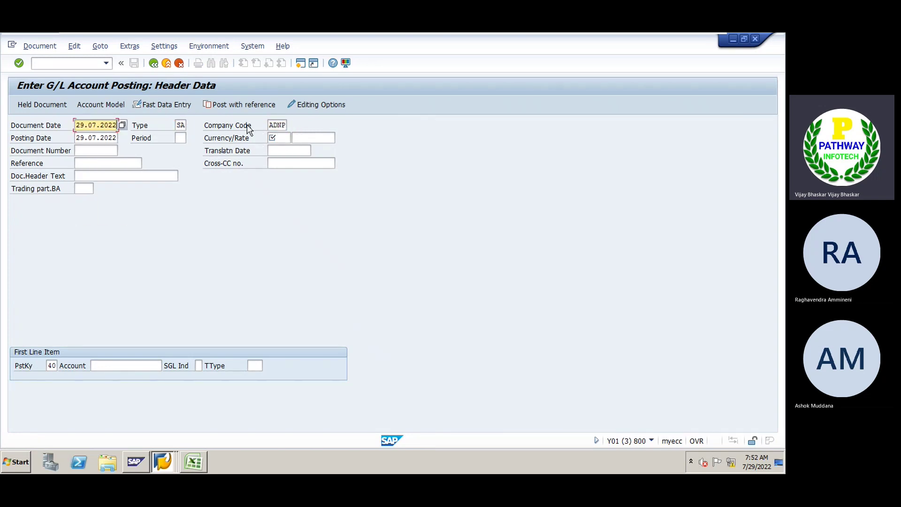
{"action": "left_click", "coordinate": [272, 125]}
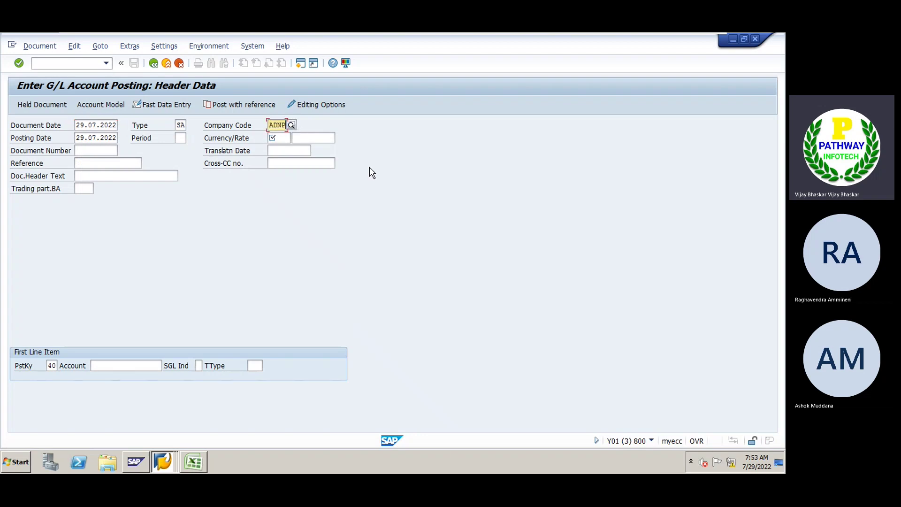
Leave NAGC interval editing in the other session and display the number range intervals for company code ADNP
{"action": "key", "text": "alt+Tab"}
{"action": "key", "text": "alt+Tab"}
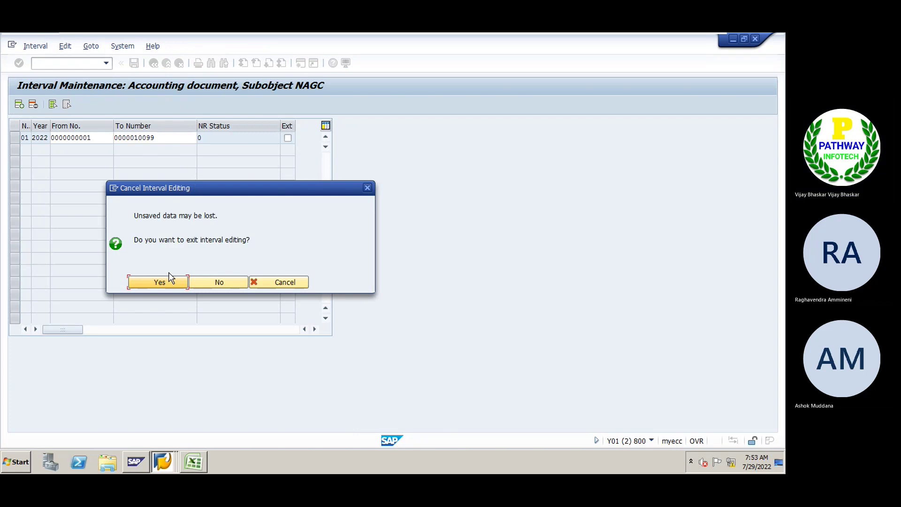
{"action": "left_click", "coordinate": [162, 282]}
{"action": "type", "text": "ADNP"}
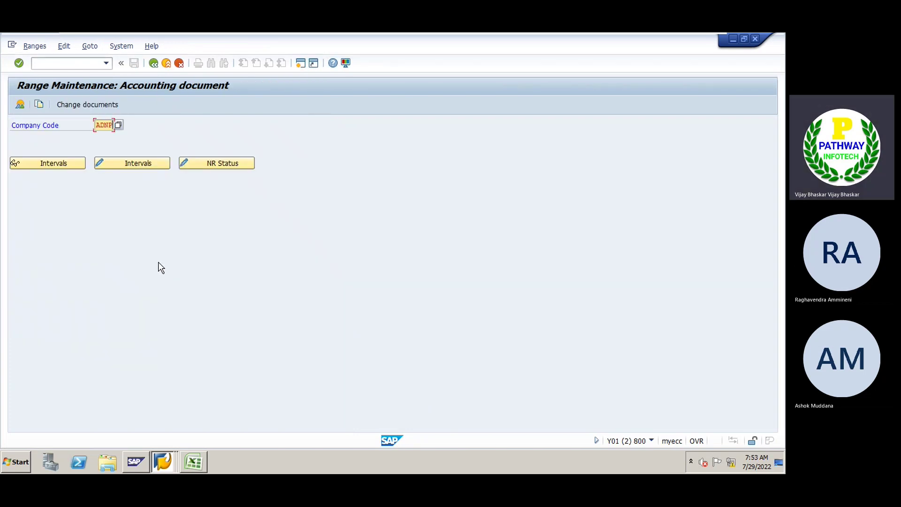
{"action": "left_click", "coordinate": [58, 165]}
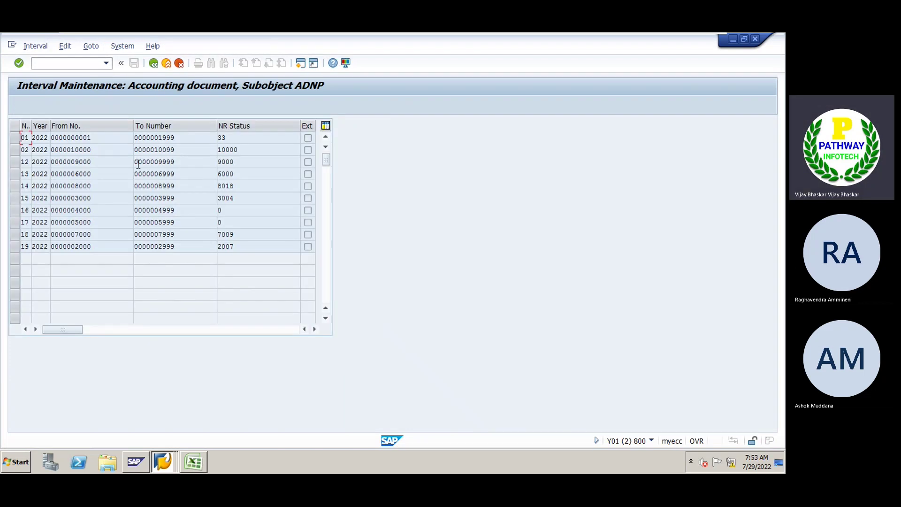
Narrow the To Number column and examine the NR Status of ADNP's number range 01
{"action": "left_click_drag", "start_coordinate": [230, 138], "coordinate": [197, 137]}
{"action": "left_click", "coordinate": [224, 139]}
{"action": "left_click", "coordinate": [217, 138]}
{"action": "left_click", "coordinate": [197, 137]}
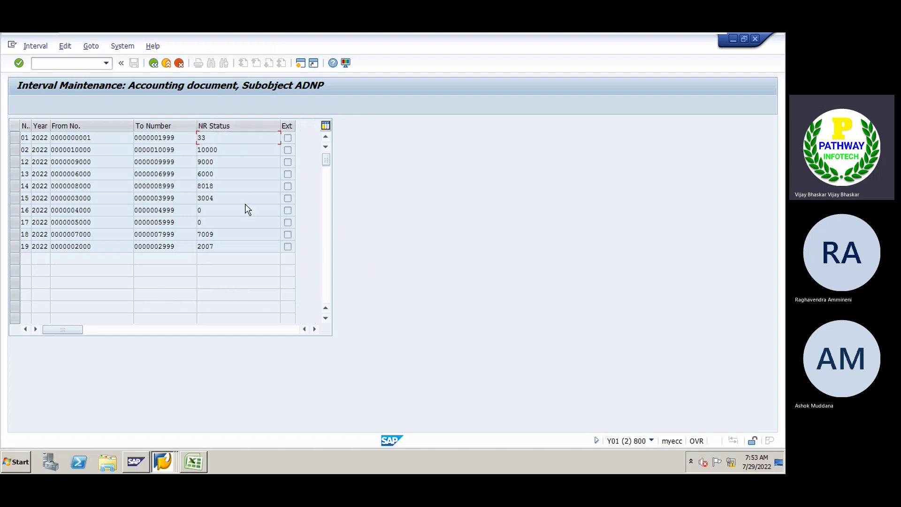
Return to the G/L posting header and enter debit account 200105 with currency INR, proceeding to the first line item
{"action": "key", "text": "alt+Tab"}
{"action": "key", "text": "alt+Tab"}
{"action": "key", "text": "alt+Tab"}
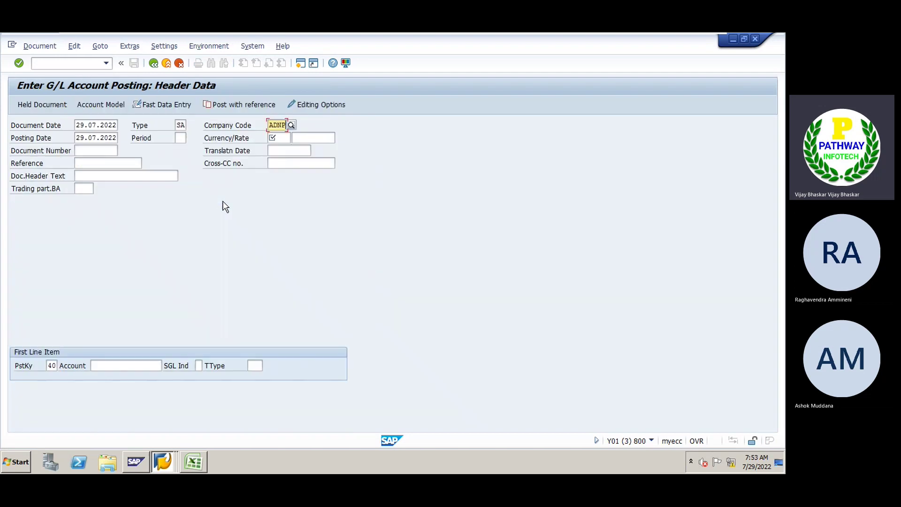
{"action": "left_click", "coordinate": [109, 365]}
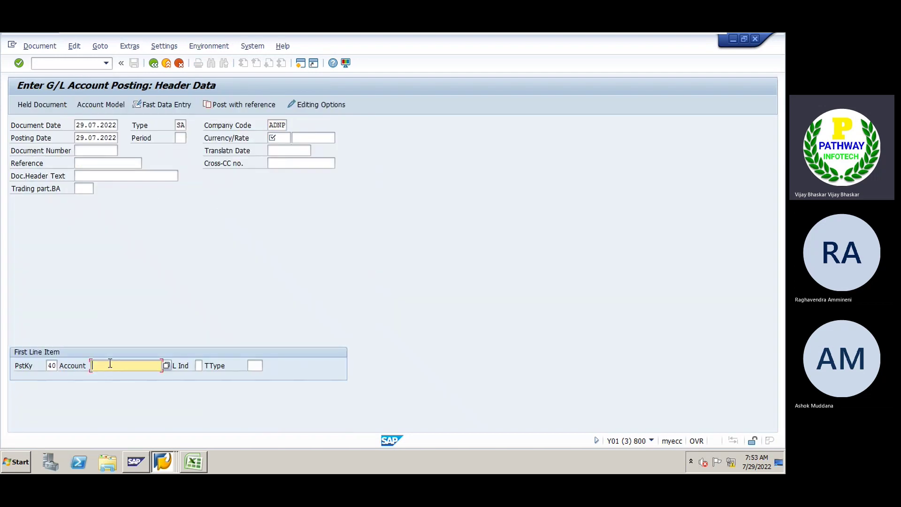
{"action": "type", "text": "200115"}
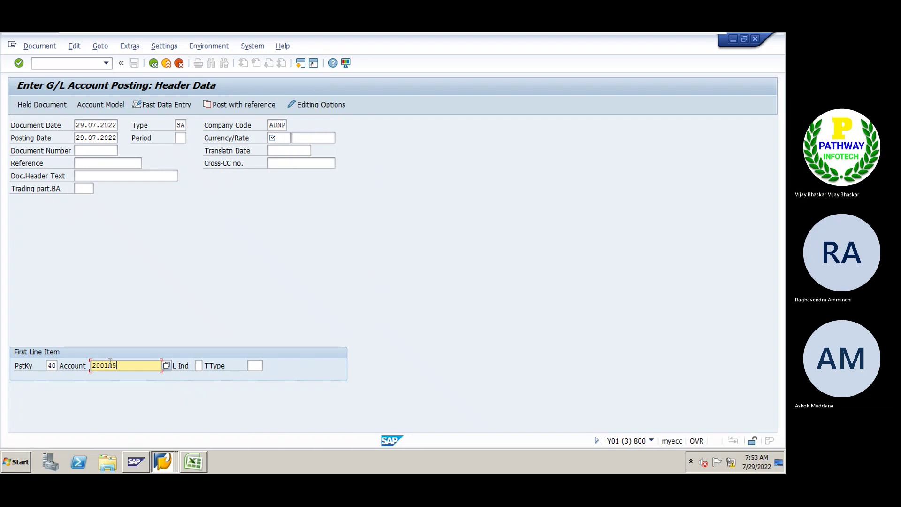
{"action": "key", "text": "Return"}
{"action": "type", "text": "INR"}
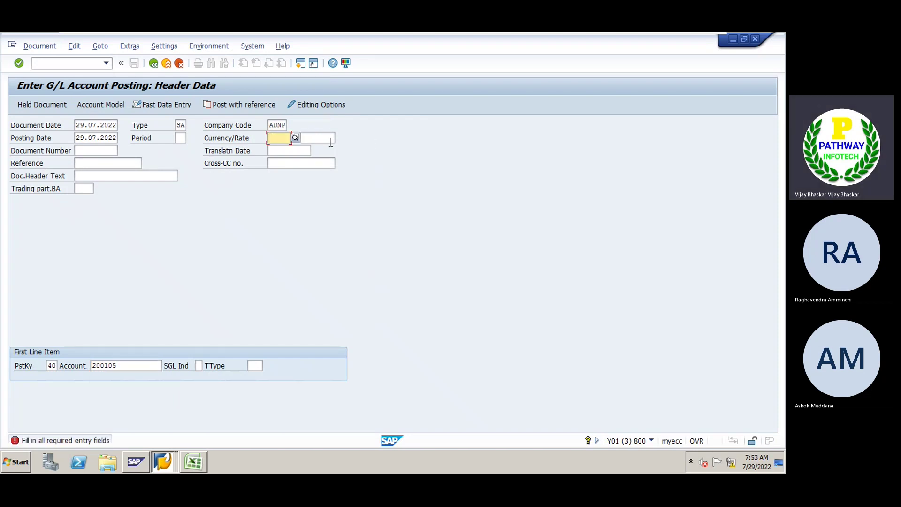
{"action": "key", "text": "Return"}
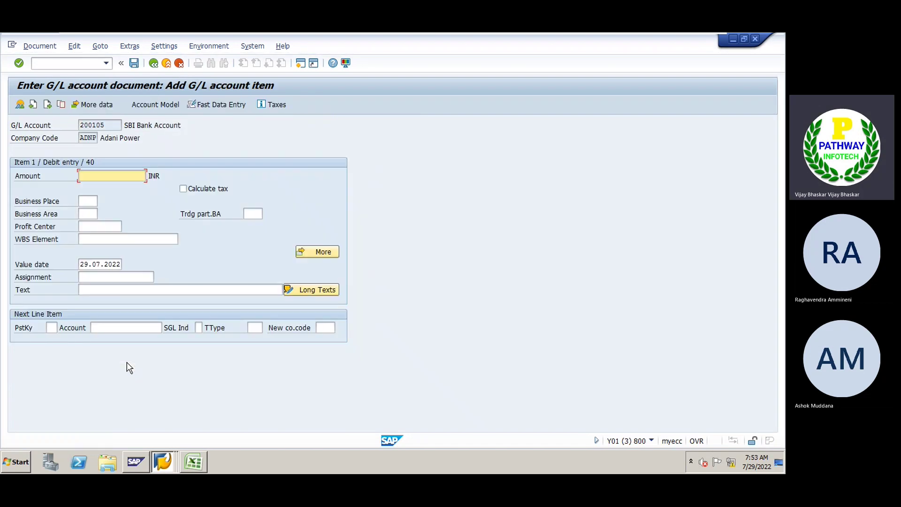
Set the debit item's amount to 1000 INR and its text to Testing
{"action": "type", "text": "1000"}
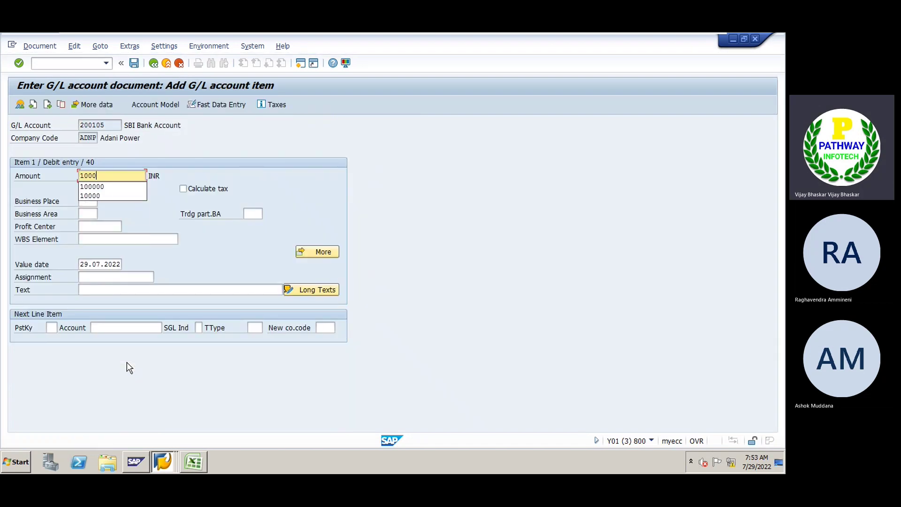
{"action": "left_click", "coordinate": [120, 293]}
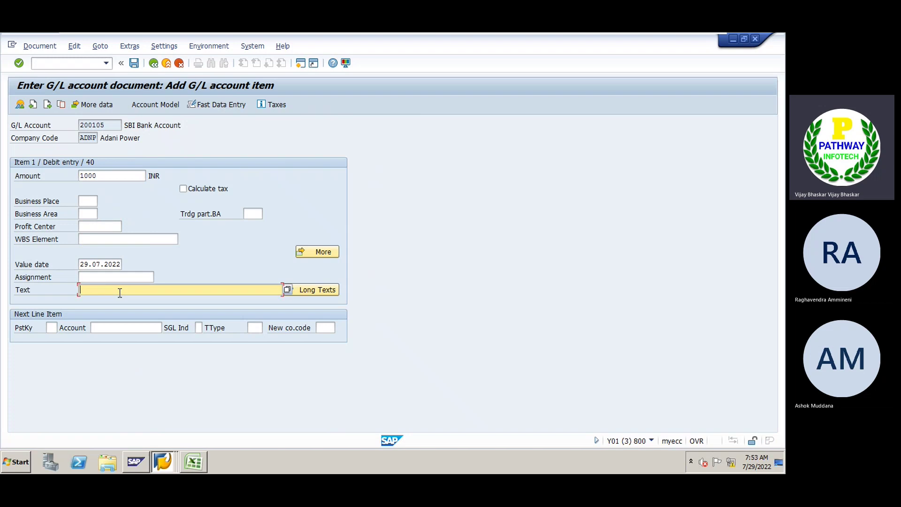
{"action": "type", "text": "Testing"}
Add the next line item with posting key 50 and G/L account 100000
{"action": "left_click", "coordinate": [52, 328]}
{"action": "type", "text": "50"}
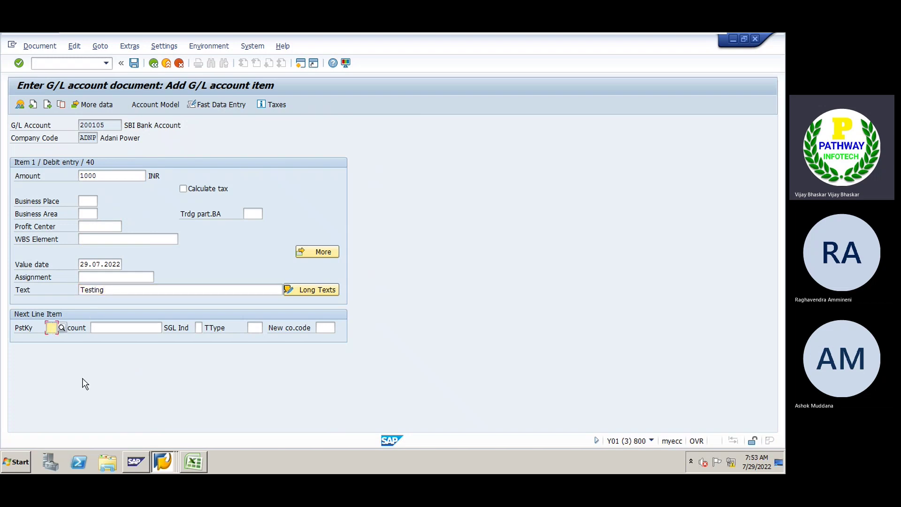
{"action": "key", "text": "Tab"}
{"action": "type", "text": "10"}
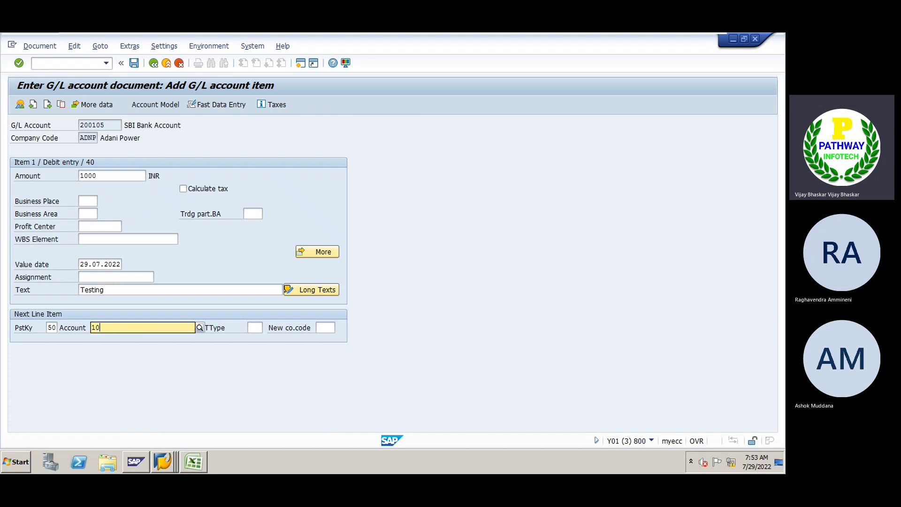
{"action": "type", "text": "0000"}
{"action": "key", "text": "Return"}
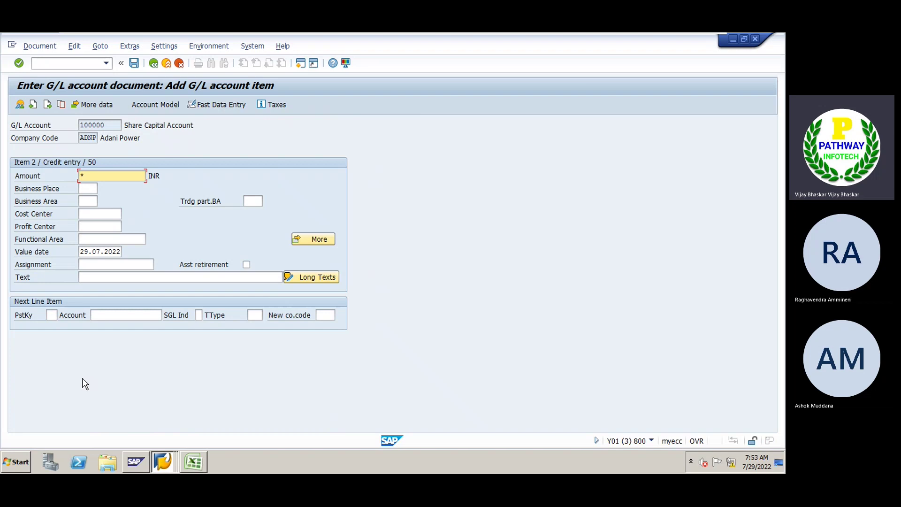
Complete the credit item with the balancing amount * and copy the previous item's text using +
{"action": "key", "text": "Tab"}
{"action": "key", "text": "Tab"}
{"action": "key", "text": "Tab"}
{"action": "key", "text": "Tab"}
{"action": "key", "text": "Tab"}
{"action": "key", "text": "Tab"}
{"action": "key", "text": "Tab"}
{"action": "key", "text": "Tab"}
{"action": "key", "text": "Tab"}
{"action": "key", "text": "Tab"}
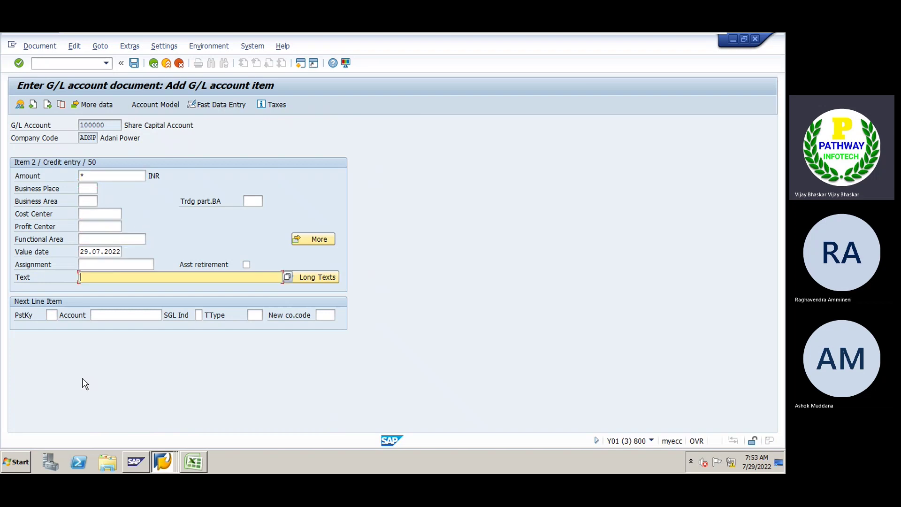
{"action": "type", "text": "+"}
{"action": "key", "text": "Return"}
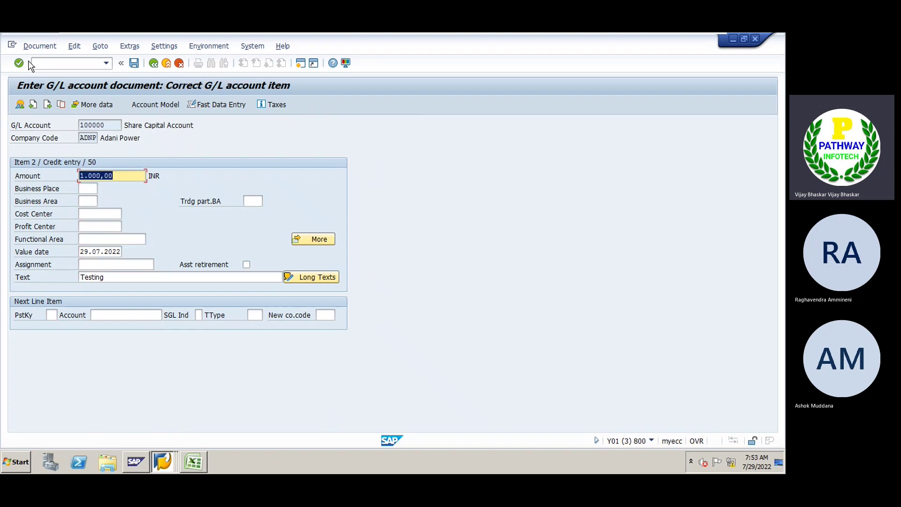
Simulate the G/L document and post it in company code ADNP
{"action": "left_click", "coordinate": [37, 48]}
{"action": "left_click", "coordinate": [41, 98]}
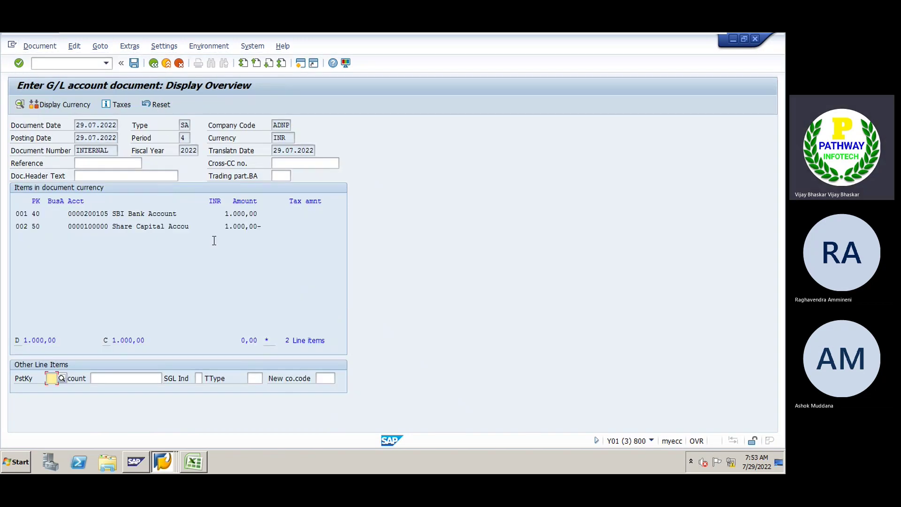
{"action": "left_click", "coordinate": [133, 63]}
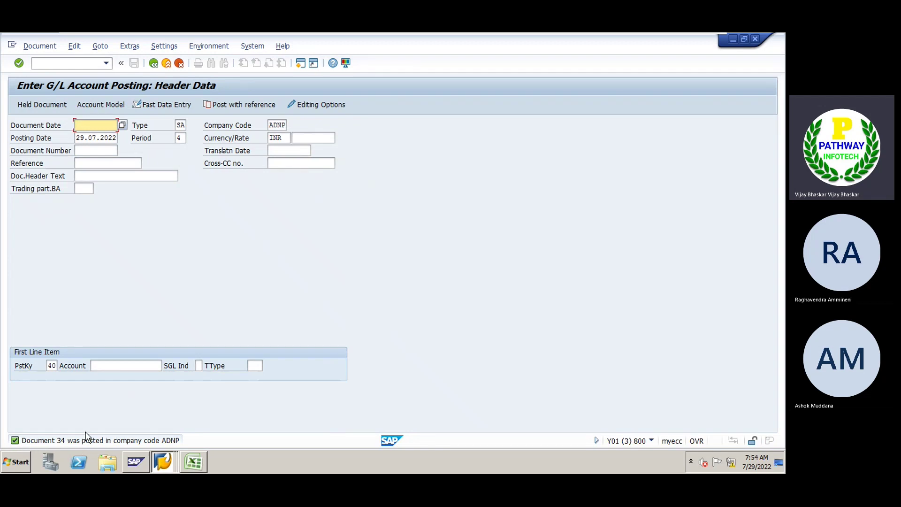
Compare the posting's document type SA and company code with the document type configuration and the NR Status of ADNP's range 01
{"action": "left_click_drag", "start_coordinate": [177, 125], "coordinate": [186, 125]}
{"action": "double_click", "coordinate": [181, 125]}
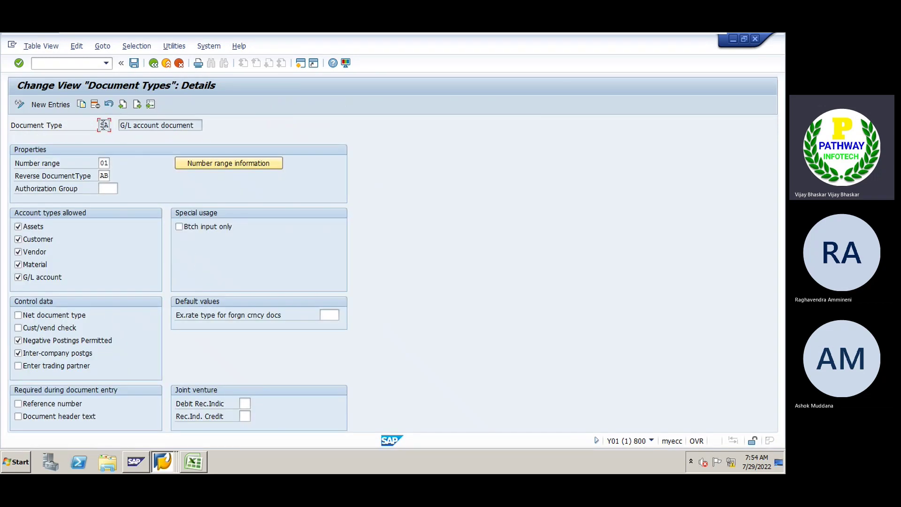
{"action": "key", "text": "alt+Tab"}
{"action": "key", "text": "alt+Tab"}
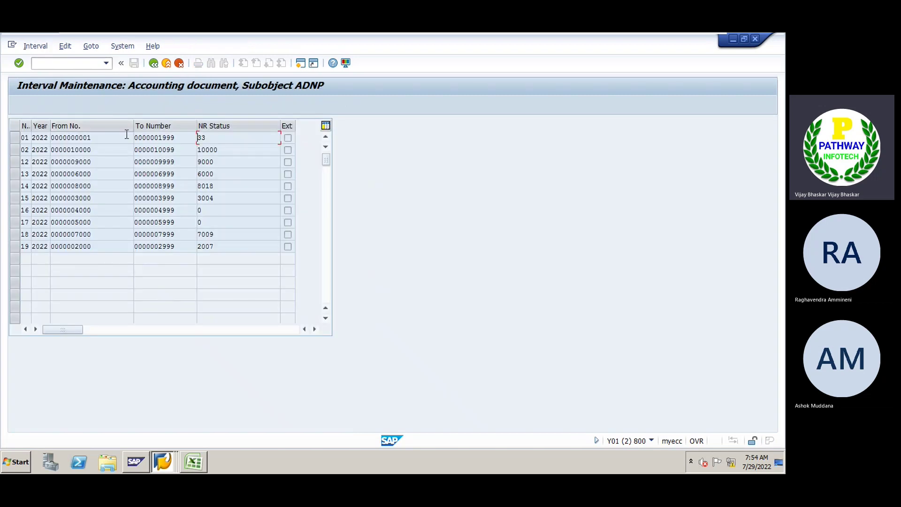
{"action": "key", "text": "alt+Tab"}
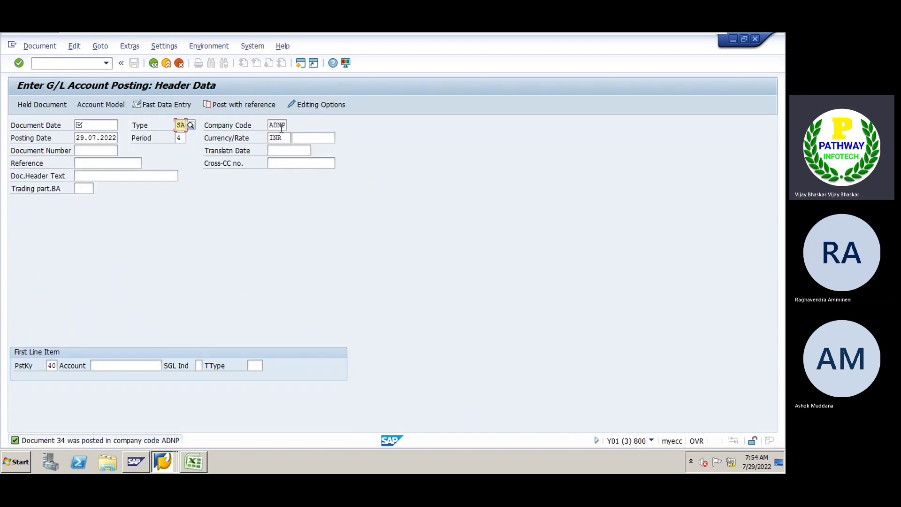
{"action": "left_click", "coordinate": [271, 125]}
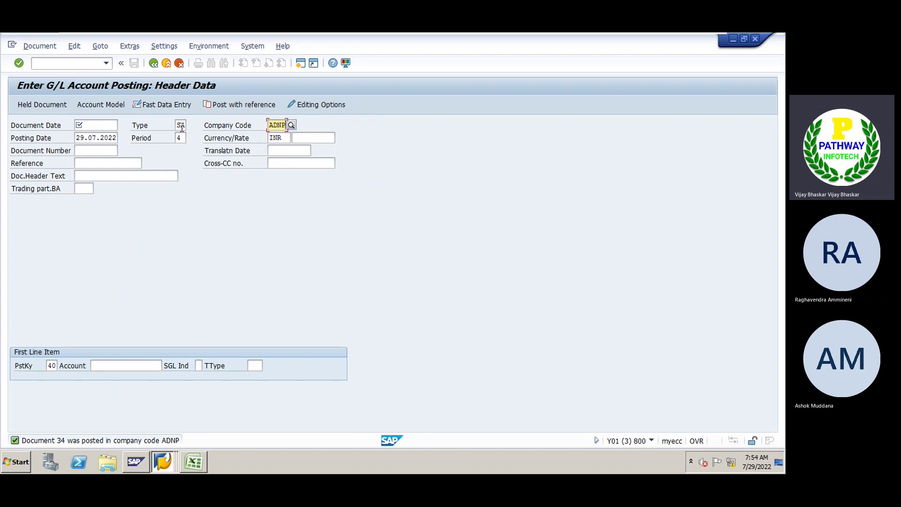
{"action": "key", "text": "alt+Tab"}
{"action": "key", "text": "alt+Tab"}
{"action": "key", "text": "alt+Tab"}
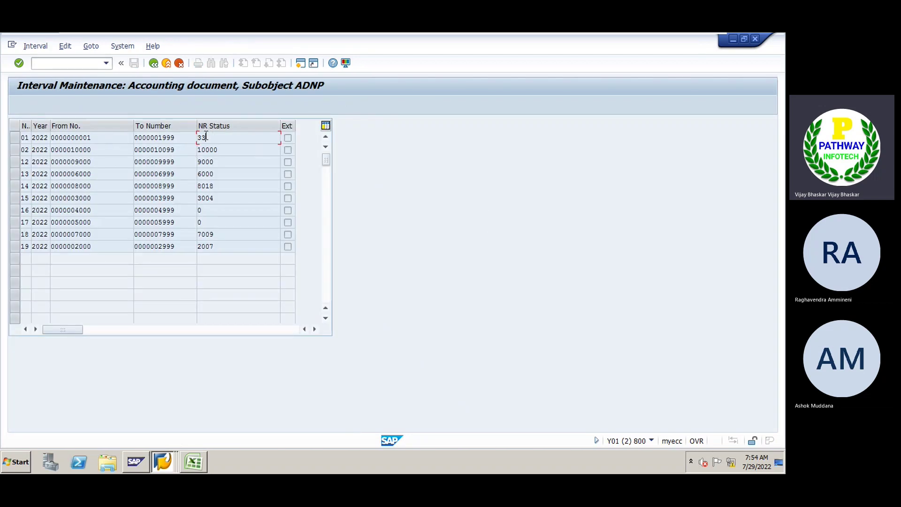
{"action": "left_click_drag", "start_coordinate": [206, 136], "coordinate": [197, 136]}
{"action": "left_click", "coordinate": [198, 138]}
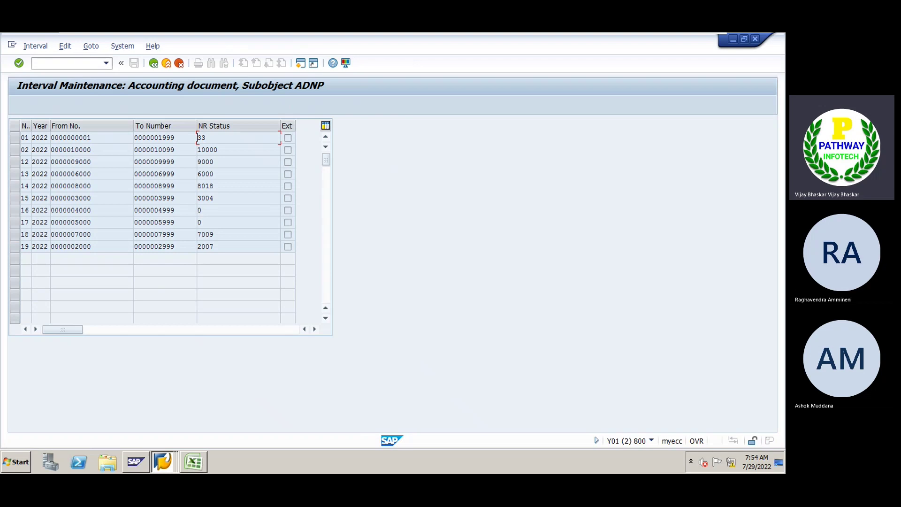
Review the document type SA details and the posting header again, ending on the ADNP interval display
{"action": "left_click", "coordinate": [157, 466]}
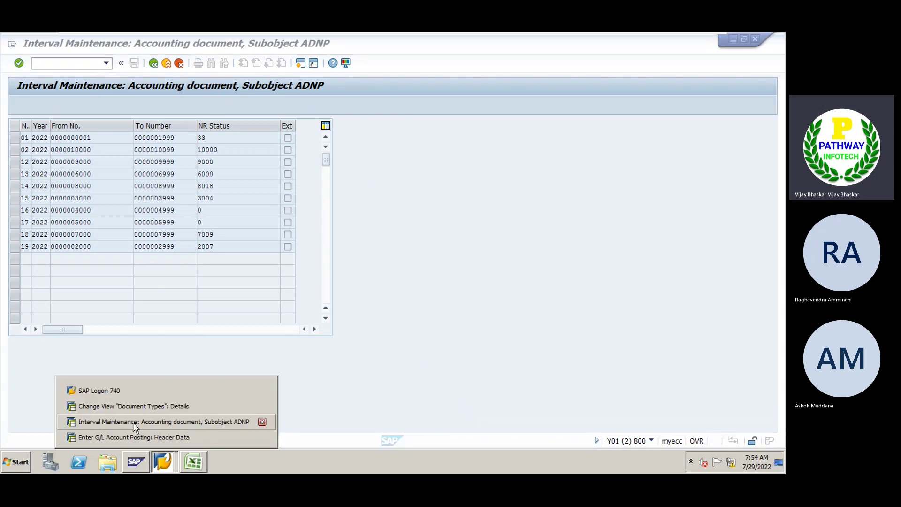
{"action": "left_click", "coordinate": [134, 407]}
{"action": "left_click", "coordinate": [163, 465]}
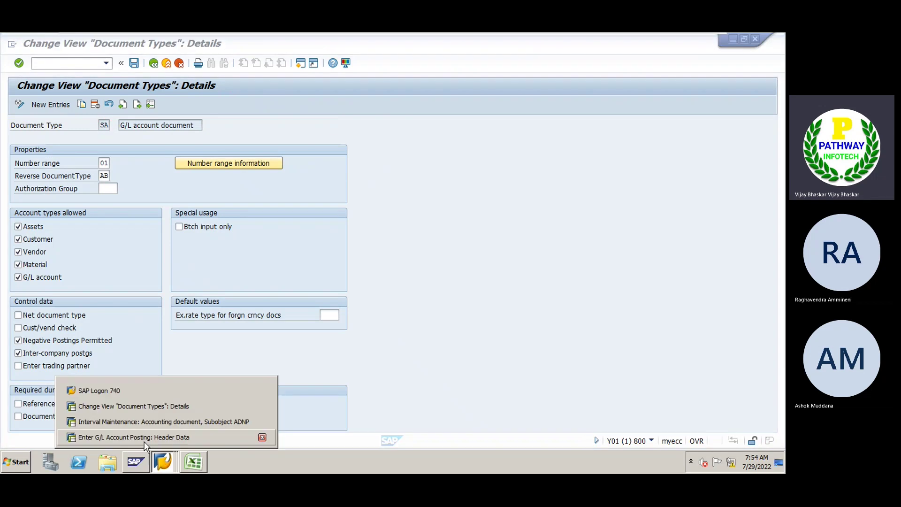
{"action": "left_click", "coordinate": [138, 435]}
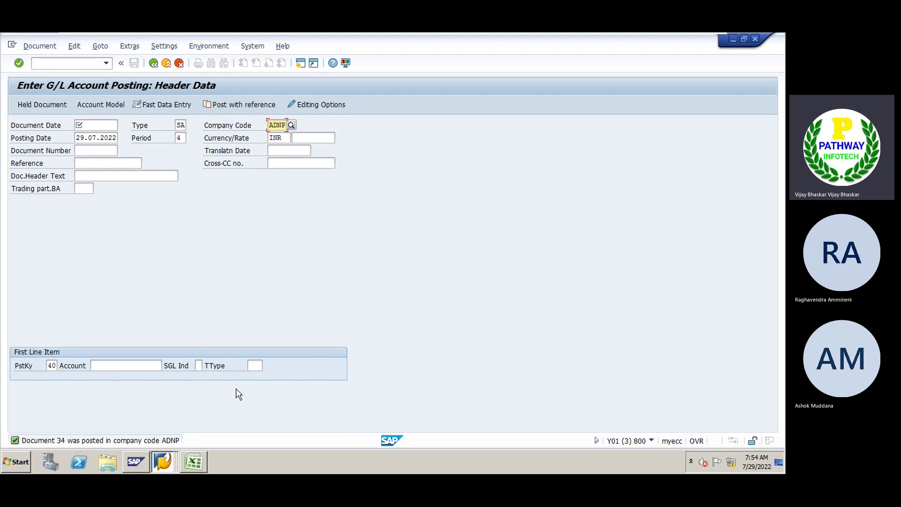
{"action": "key", "text": "alt+Tab"}
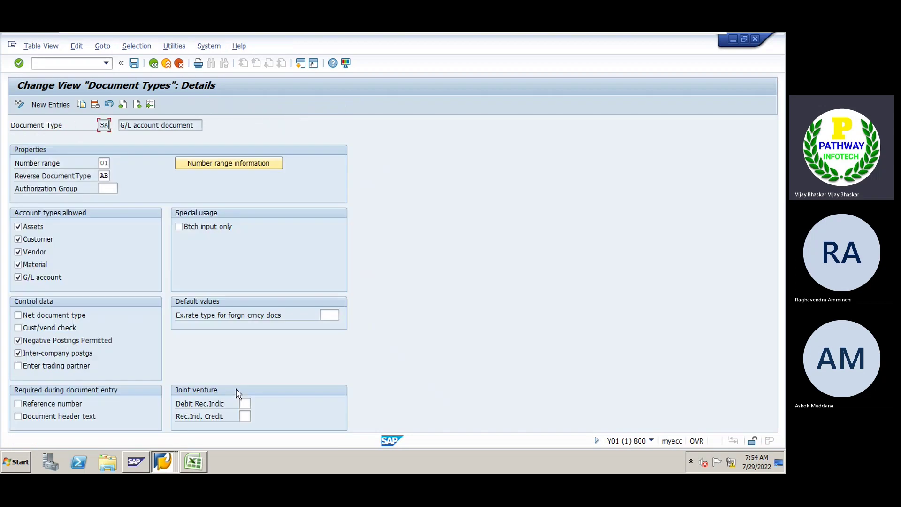
{"action": "key", "text": "alt+Tab"}
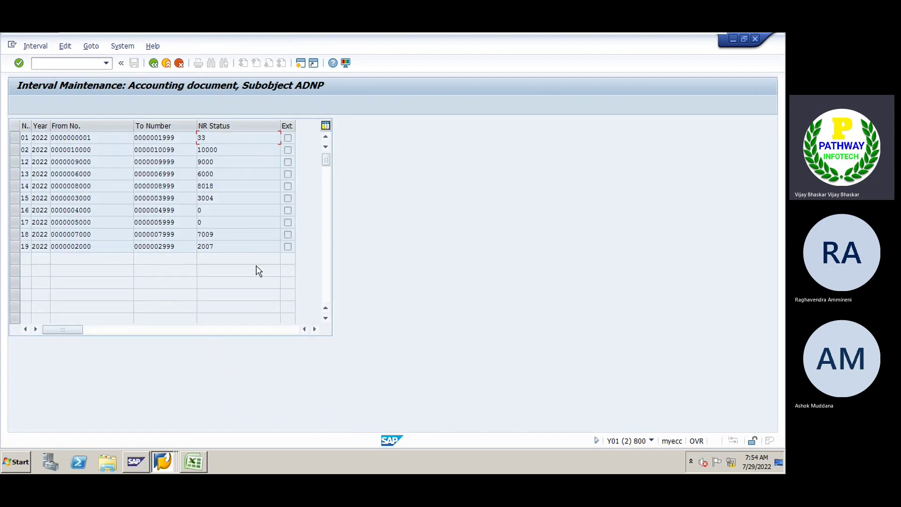
Reopen the ADNP interval display to refresh it, examine range 01's NR Status, and narrow the To Number column
{"action": "left_click", "coordinate": [30, 46]}
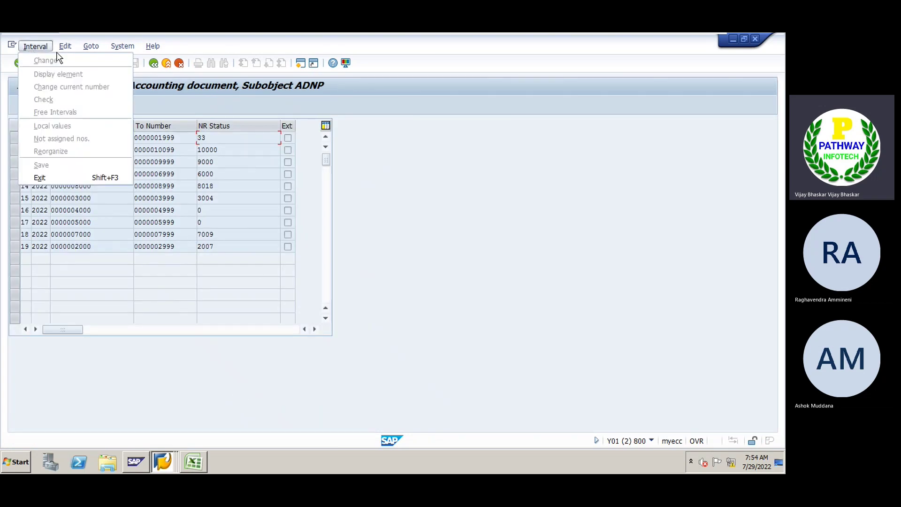
{"action": "left_click", "coordinate": [153, 64]}
{"action": "left_click", "coordinate": [153, 64]}
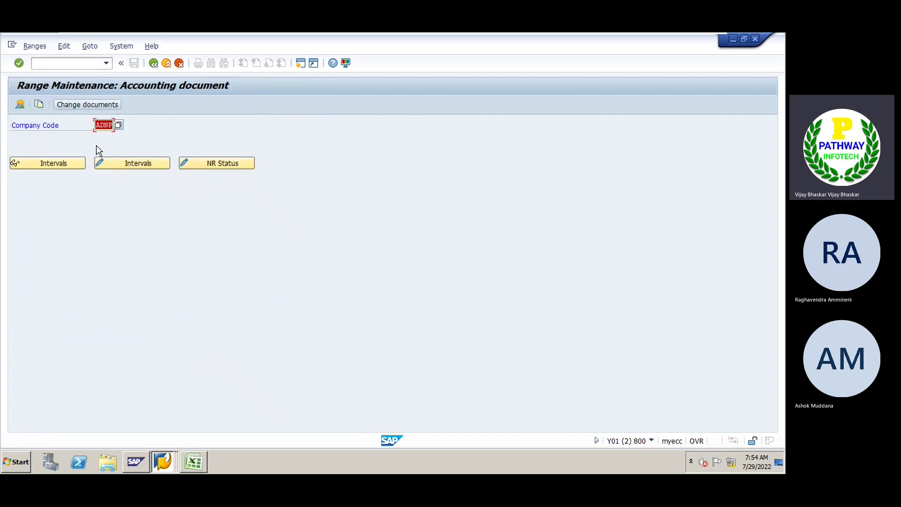
{"action": "left_click", "coordinate": [62, 168]}
{"action": "left_click", "coordinate": [235, 137]}
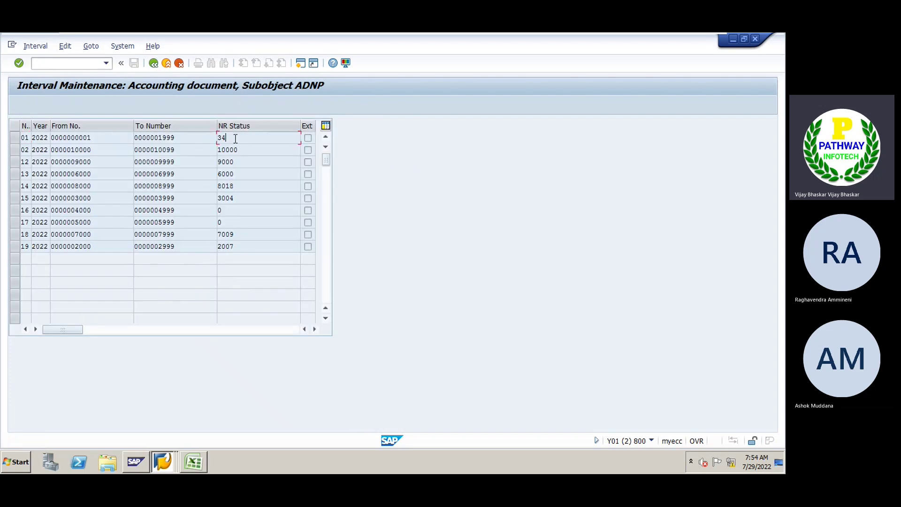
{"action": "left_click_drag", "start_coordinate": [230, 137], "coordinate": [219, 137]}
{"action": "left_click", "coordinate": [218, 137]}
{"action": "left_click_drag", "start_coordinate": [216, 126], "coordinate": [193, 126]}
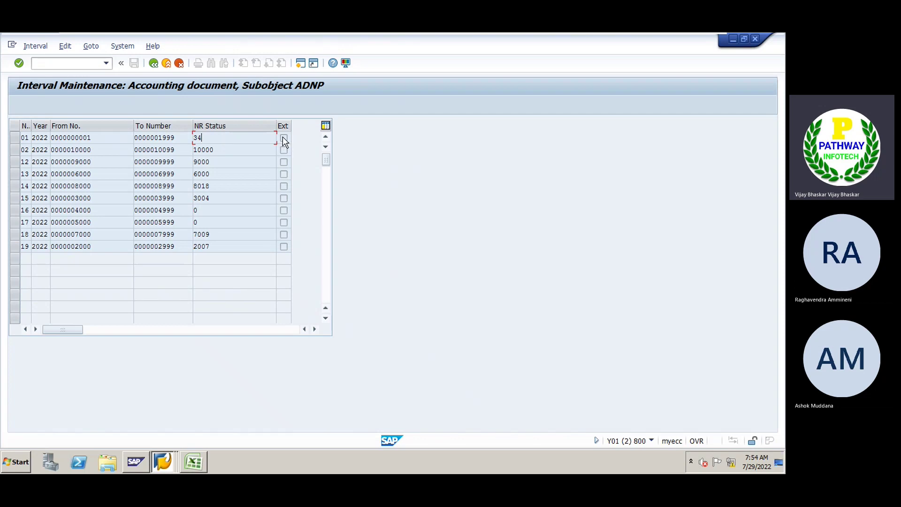
View ADNP's intervals and its NR Status in change mode, leaving both without edits
{"action": "left_click", "coordinate": [179, 63]}
{"action": "left_click", "coordinate": [119, 162]}
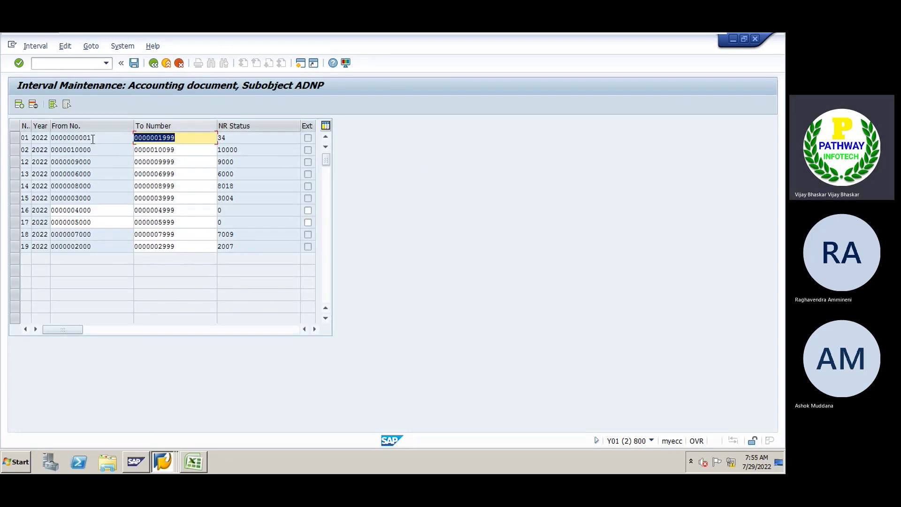
{"action": "left_click", "coordinate": [154, 63]}
{"action": "left_click", "coordinate": [204, 164]}
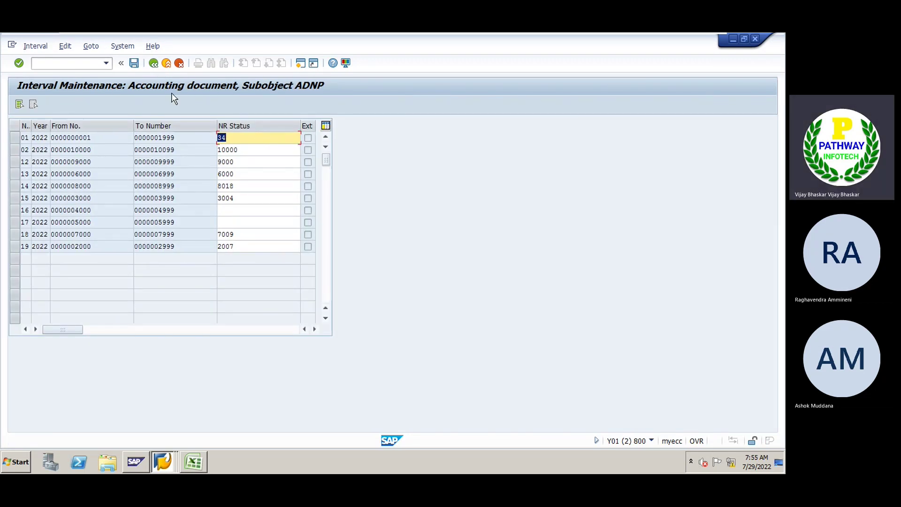
{"action": "left_click", "coordinate": [153, 65]}
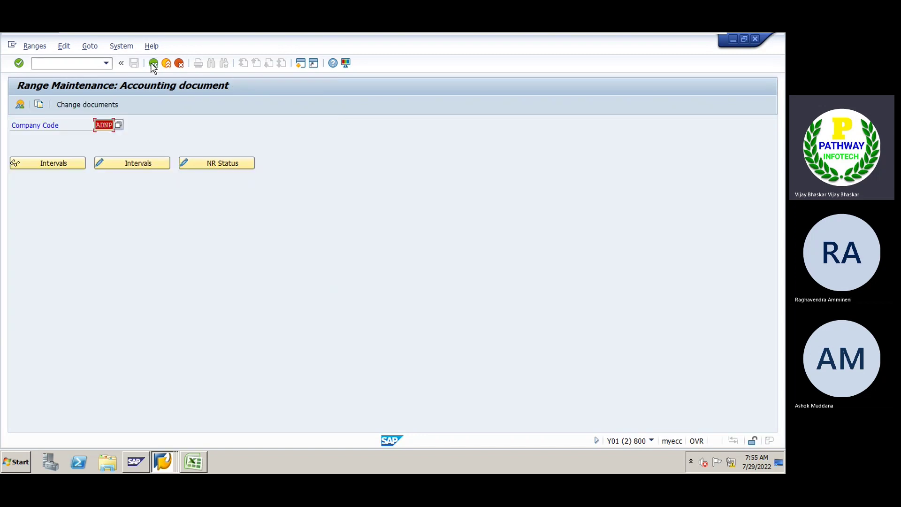
Check the posting header session once more and return to the range maintenance for ADNP
{"action": "left_click", "coordinate": [164, 463]}
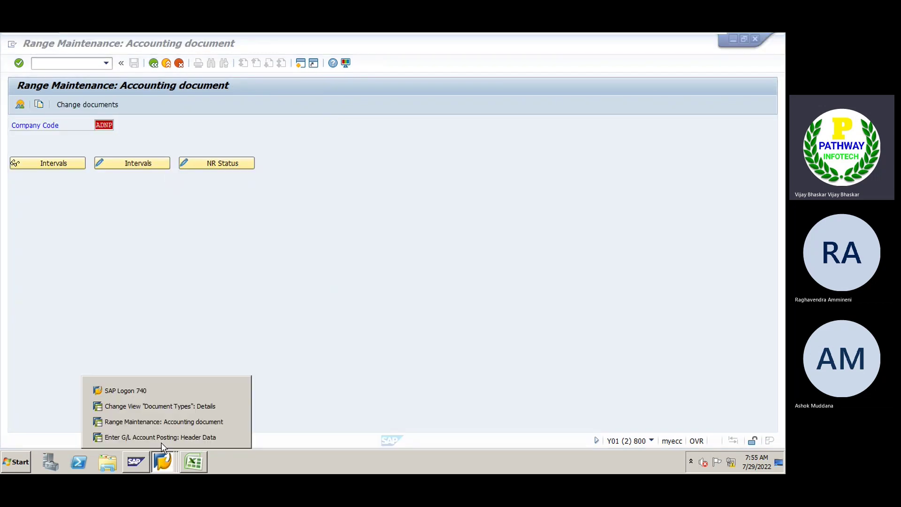
{"action": "left_click", "coordinate": [161, 438]}
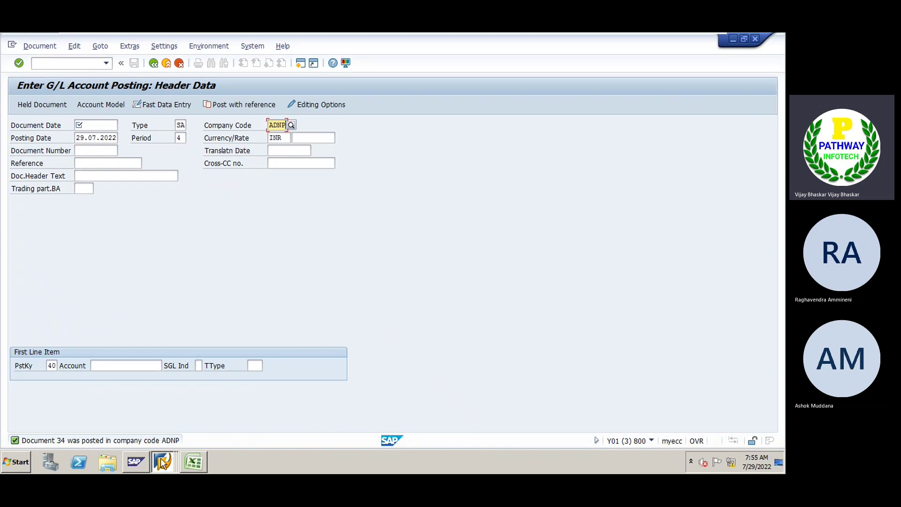
{"action": "left_click", "coordinate": [163, 462]}
{"action": "left_click", "coordinate": [161, 422]}
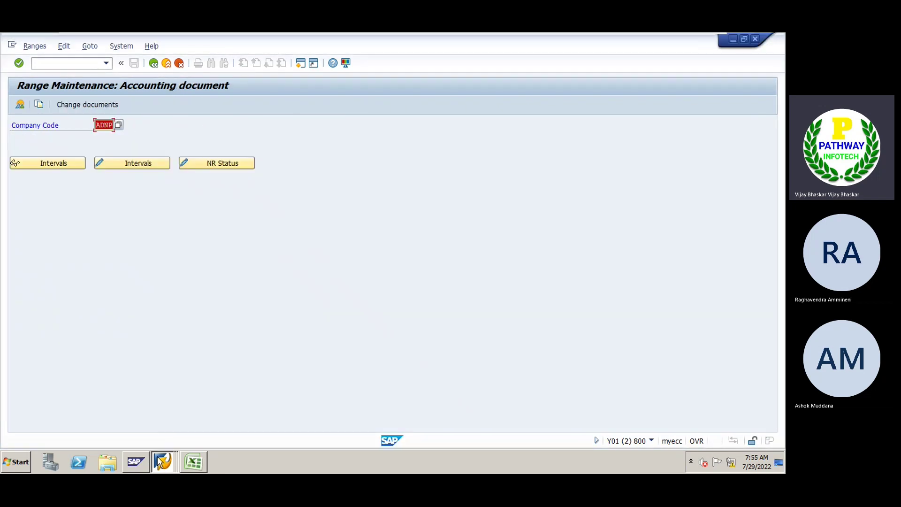
Review the document type SA details and return to the ADNP range maintenance session
{"action": "left_click", "coordinate": [160, 461]}
{"action": "left_click", "coordinate": [157, 406]}
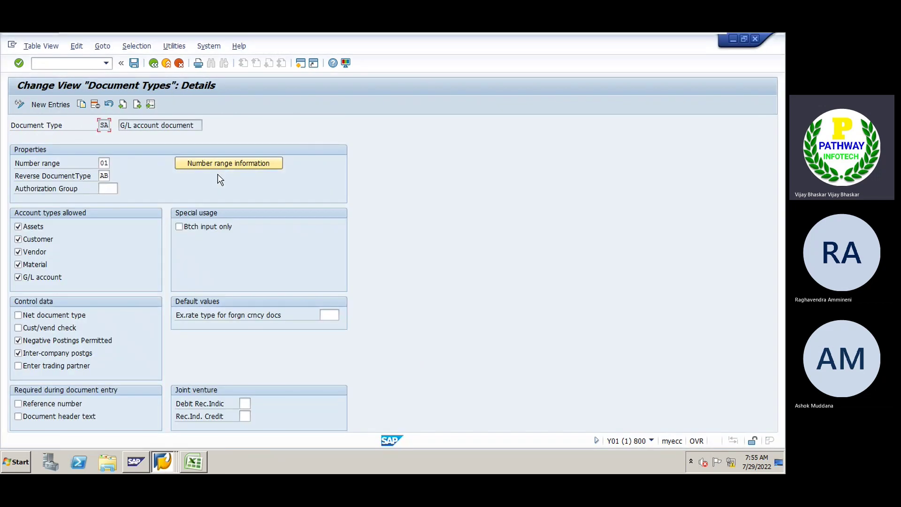
{"action": "left_click", "coordinate": [162, 462]}
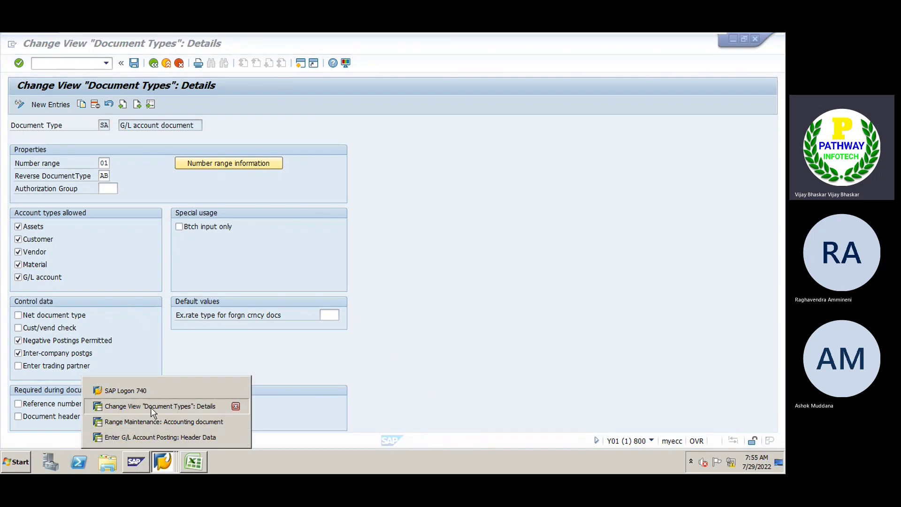
{"action": "left_click", "coordinate": [151, 407]}
{"action": "left_click", "coordinate": [163, 461]}
{"action": "left_click", "coordinate": [160, 420]}
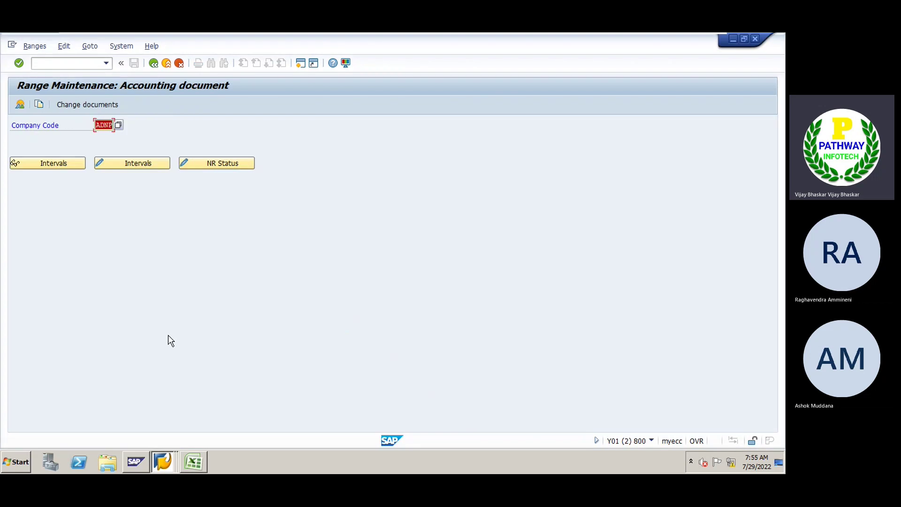
Open ADNP's intervals for editing, mark range 16 as external, and clear that mark again
{"action": "left_click", "coordinate": [161, 165]}
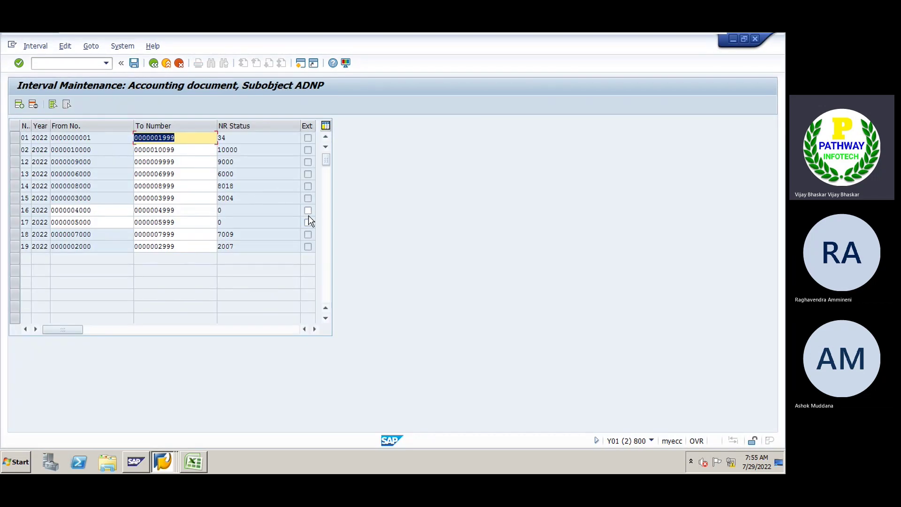
{"action": "left_click", "coordinate": [308, 210]}
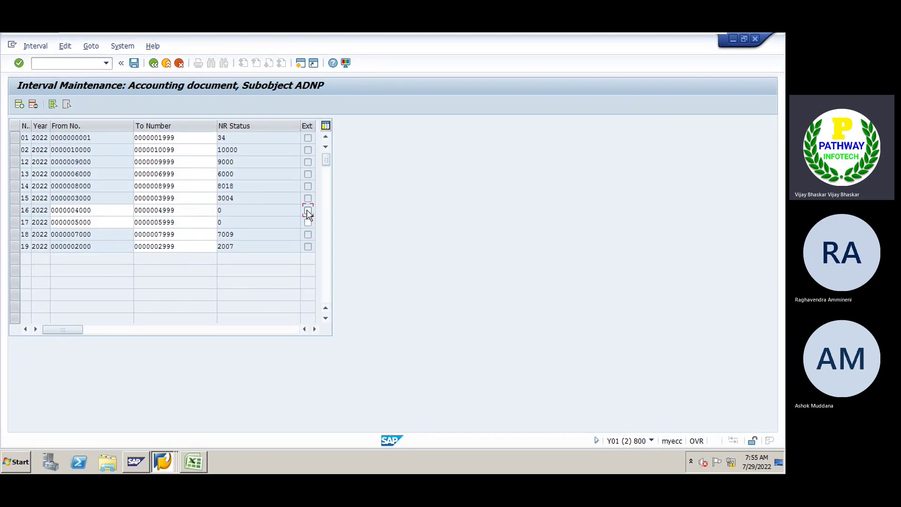
{"action": "left_click", "coordinate": [193, 140]}
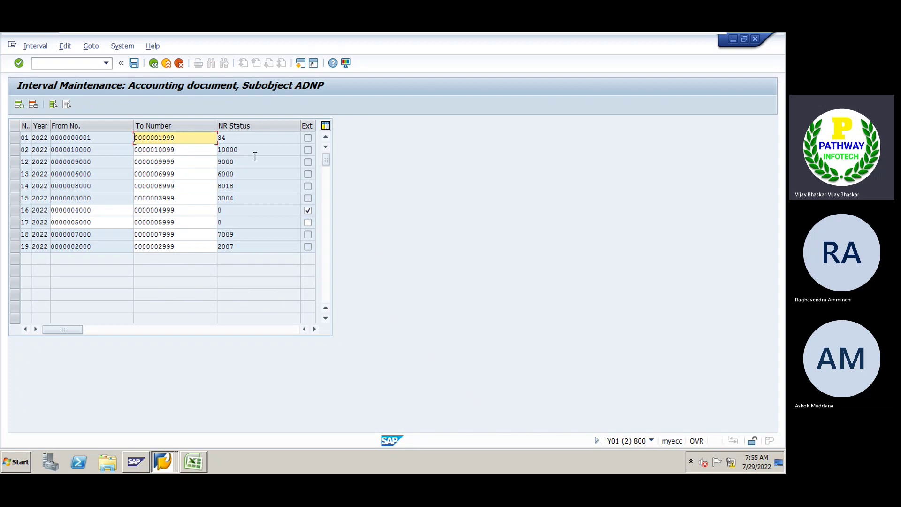
{"action": "left_click", "coordinate": [308, 210]}
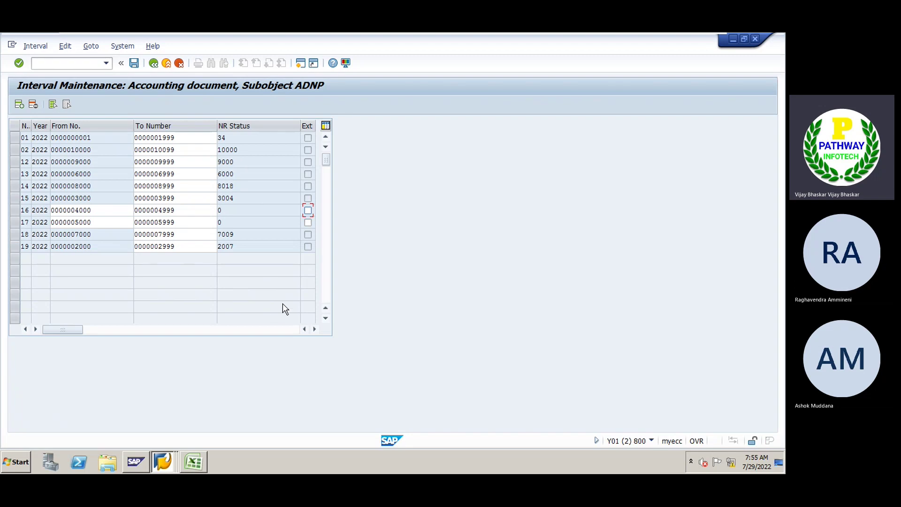
Switch to the document types session and review the SA details once more
{"action": "left_click", "coordinate": [165, 461]}
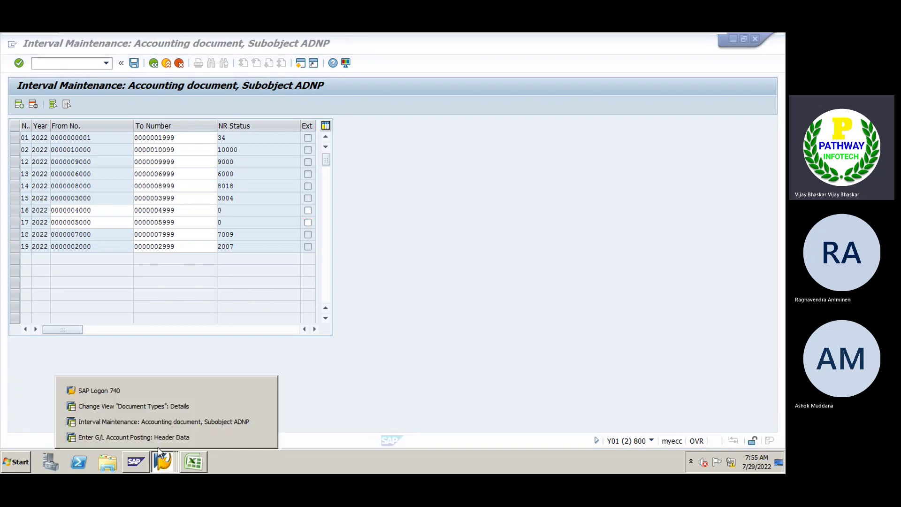
{"action": "left_click", "coordinate": [140, 407]}
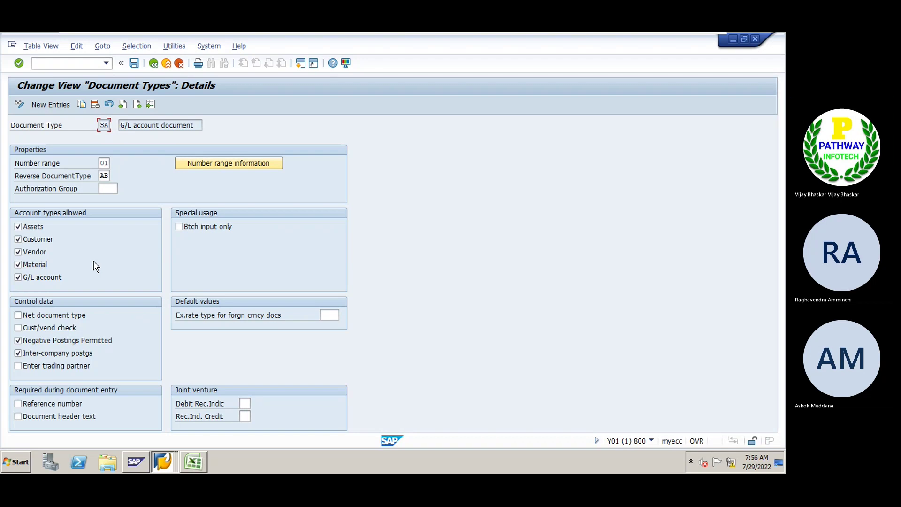
{"action": "left_click", "coordinate": [82, 62]}
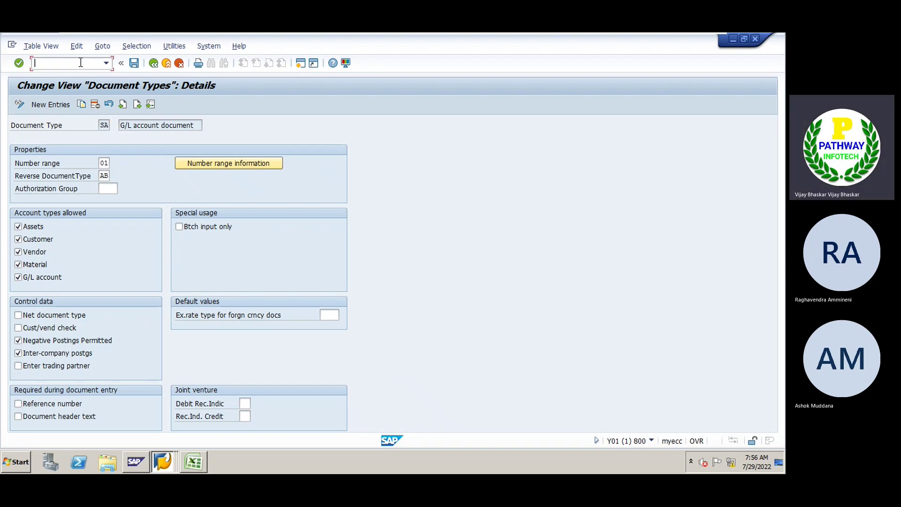
Switch to Excel and enter "Bill NO got generated 34" in J148 beside the asset account debit line
{"action": "left_click", "coordinate": [194, 464]}
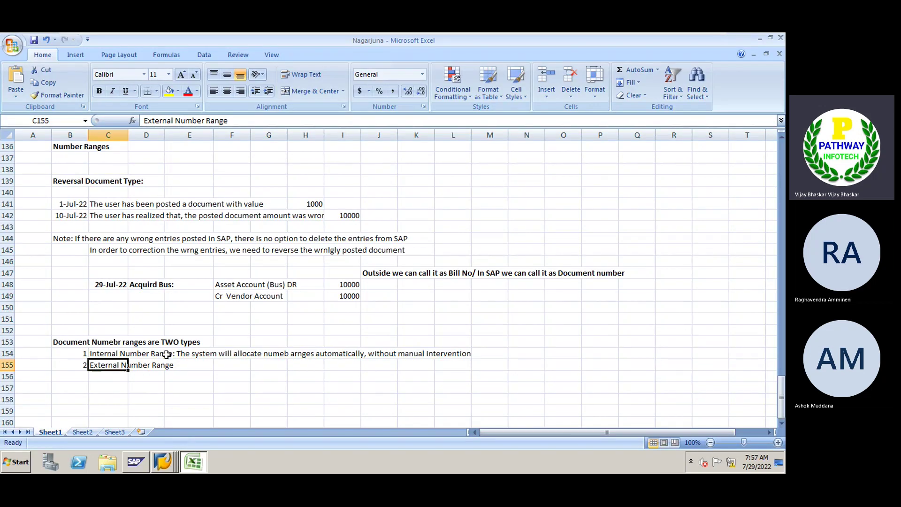
{"action": "left_click", "coordinate": [114, 285]}
{"action": "left_click", "coordinate": [384, 284]}
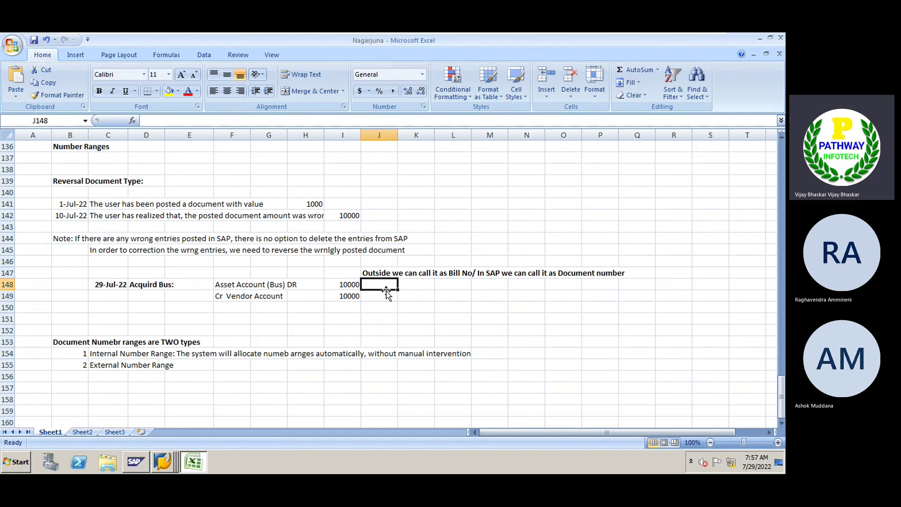
{"action": "type", "text": "Bill No"}
{"action": "key", "text": "BackSpace"}
{"action": "key", "text": "BackSpace"}
{"action": "key", "text": "BackSpace"}
{"action": "key", "text": "BackSpace"}
{"action": "key", "text": "BackSpace"}
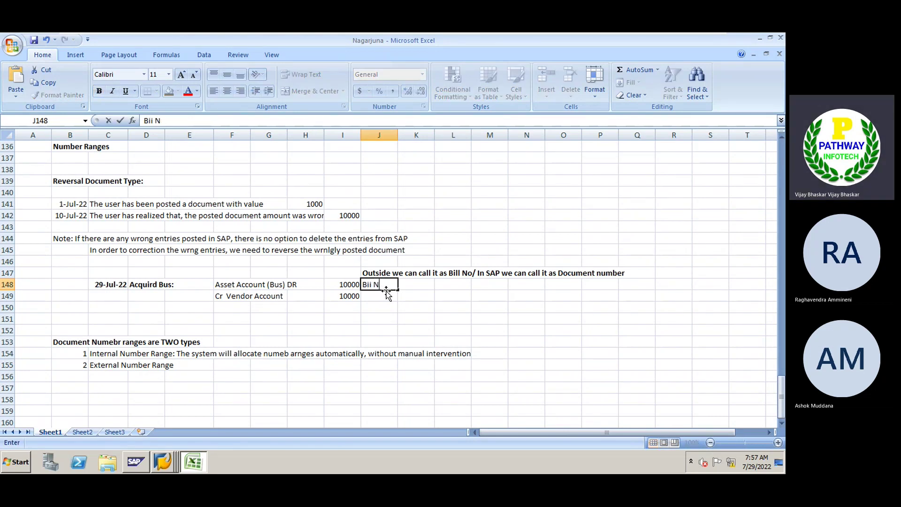
{"action": "key", "text": "BackSpace"}
{"action": "key", "text": "BackSpace"}
{"action": "type", "text": "Bill NO got generated 34"}
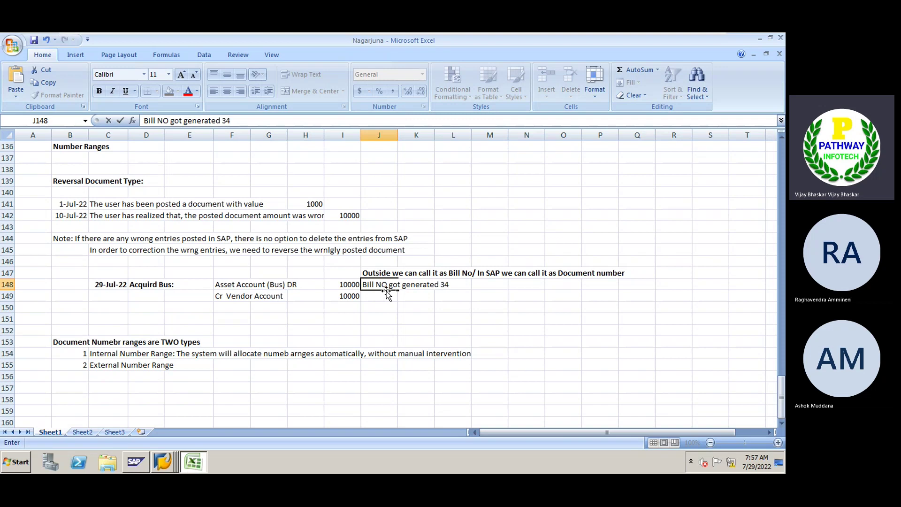
{"action": "key", "text": "shift+Left"}
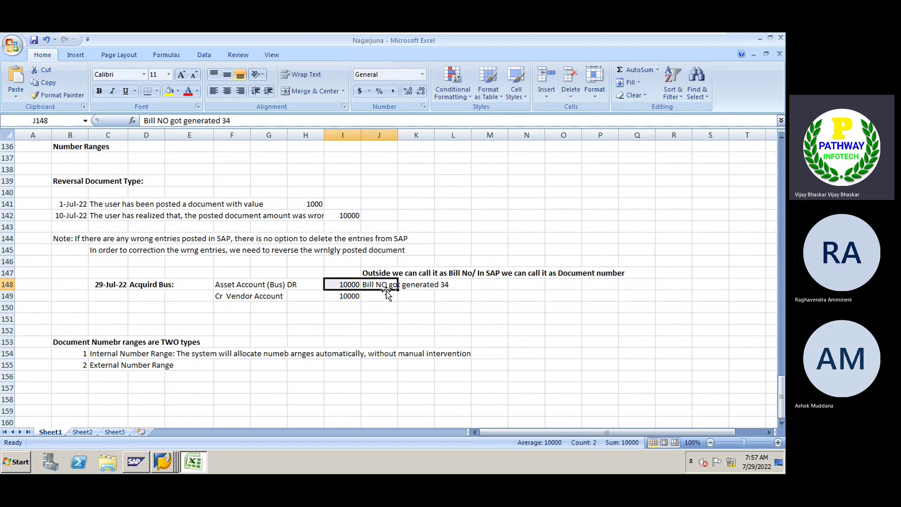
{"action": "key", "text": "shift+Right"}
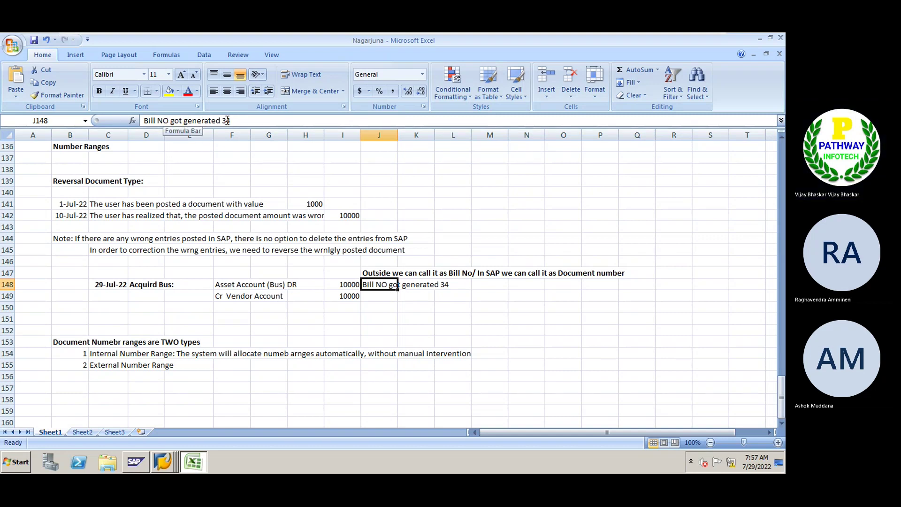
Reword the note in J148 to "Bill NO/Document Number got generated 34"
{"action": "left_click", "coordinate": [168, 121]}
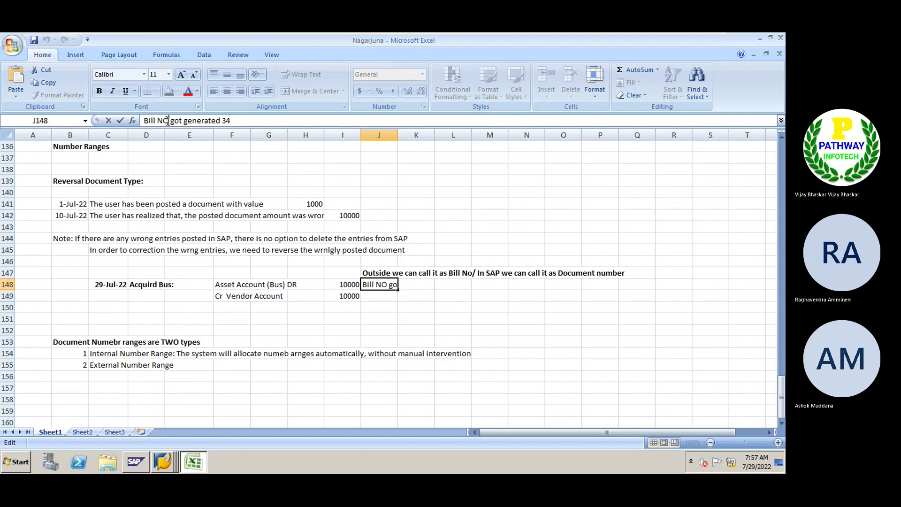
{"action": "type", "text": "/Document NUmber"}
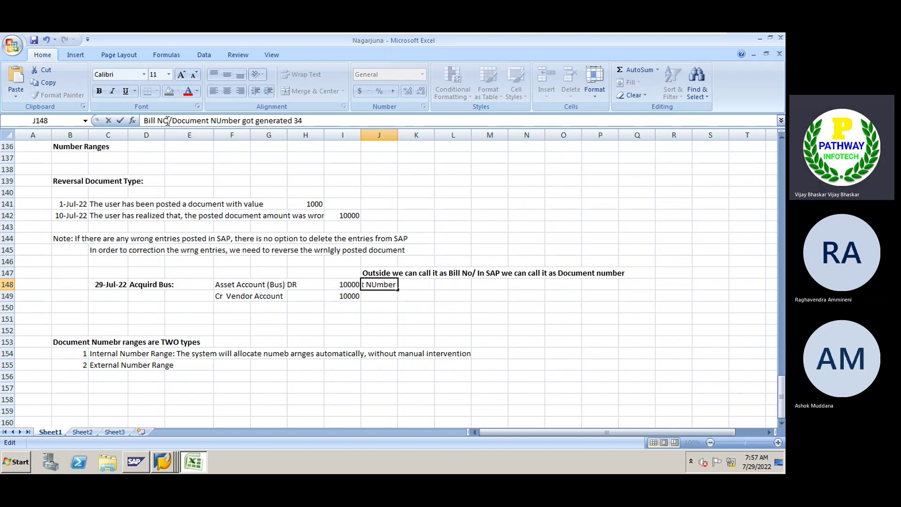
{"action": "key", "text": "Return"}
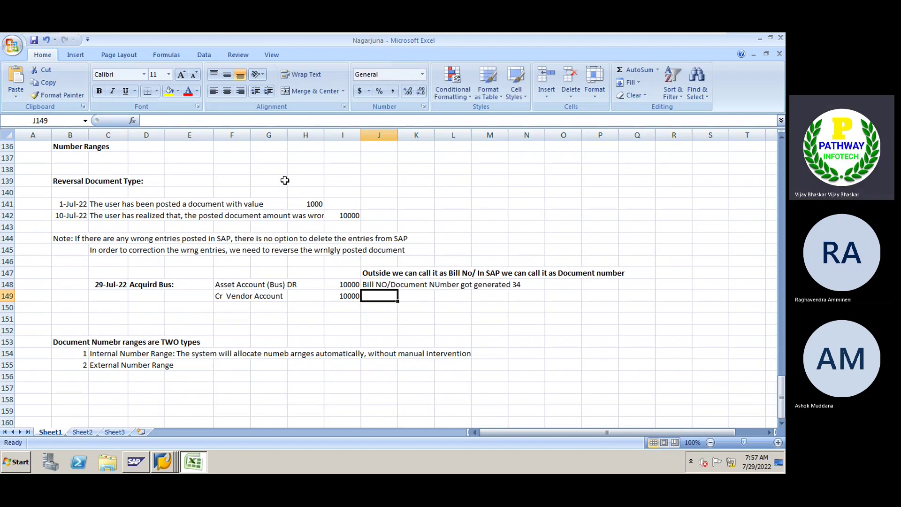
{"action": "left_click", "coordinate": [378, 285]}
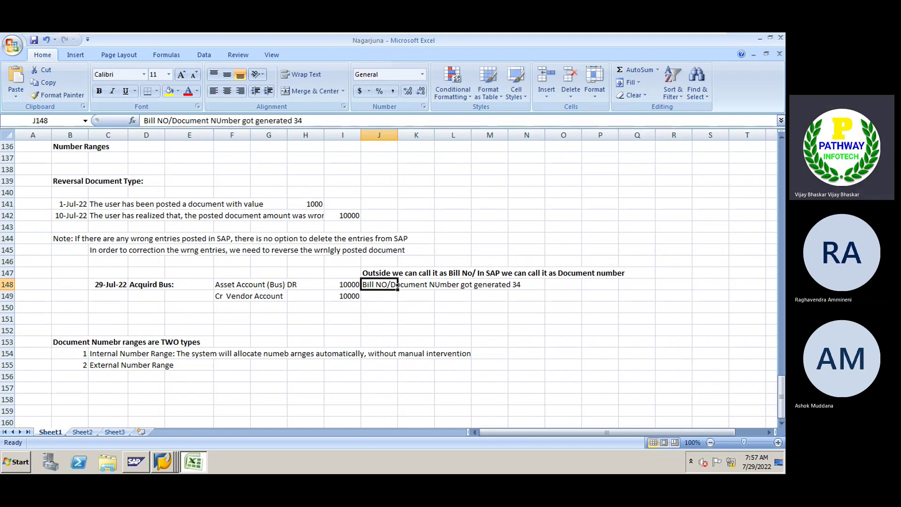
{"action": "left_click", "coordinate": [220, 121]}
{"action": "key", "text": "BackSpace"}
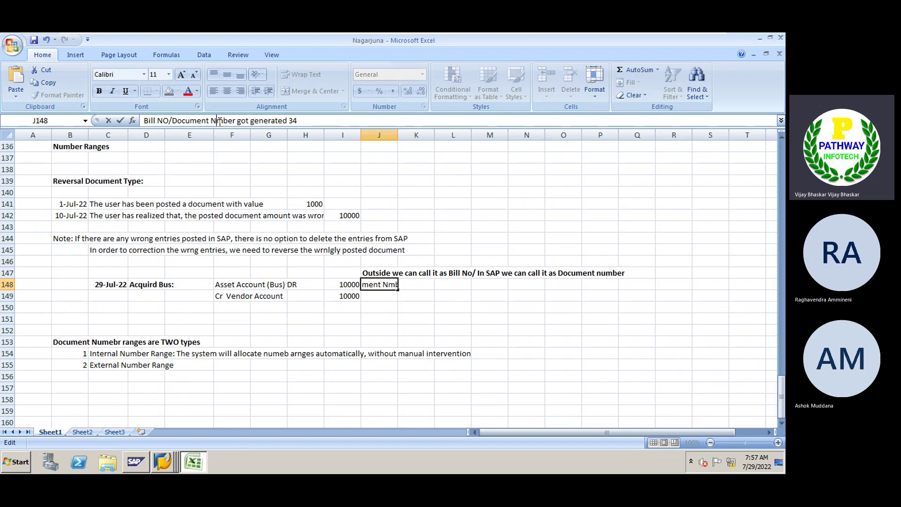
{"action": "type", "text": "u"}
{"action": "key", "text": "Return"}
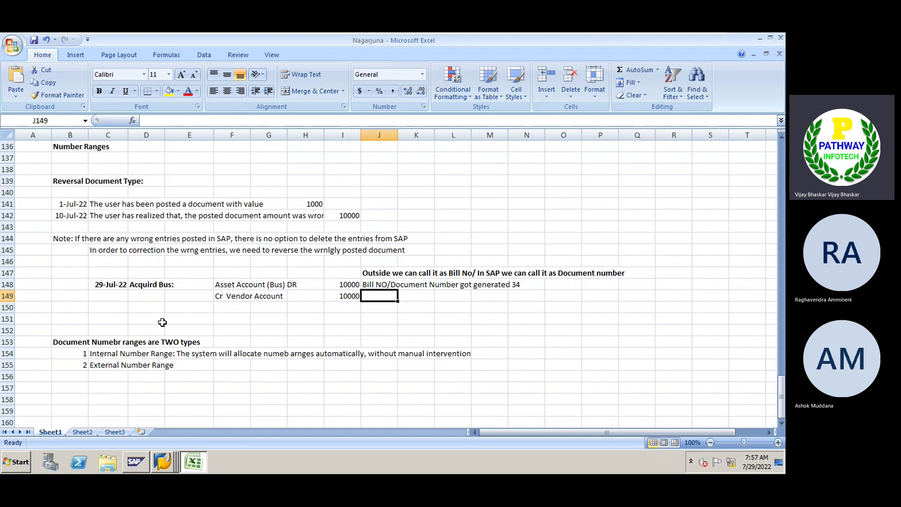
Extend the External Number Range entry in C155 with ": While posting a document each and every time, we need to give document number by manually"
{"action": "left_click", "coordinate": [110, 297]}
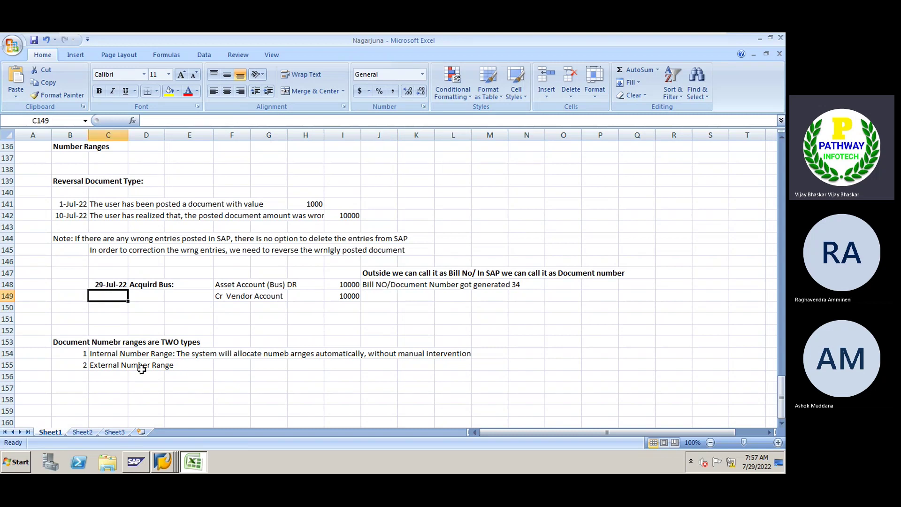
{"action": "scroll", "coordinate": [146, 388], "scroll_direction": "down", "scroll_amount": 3}
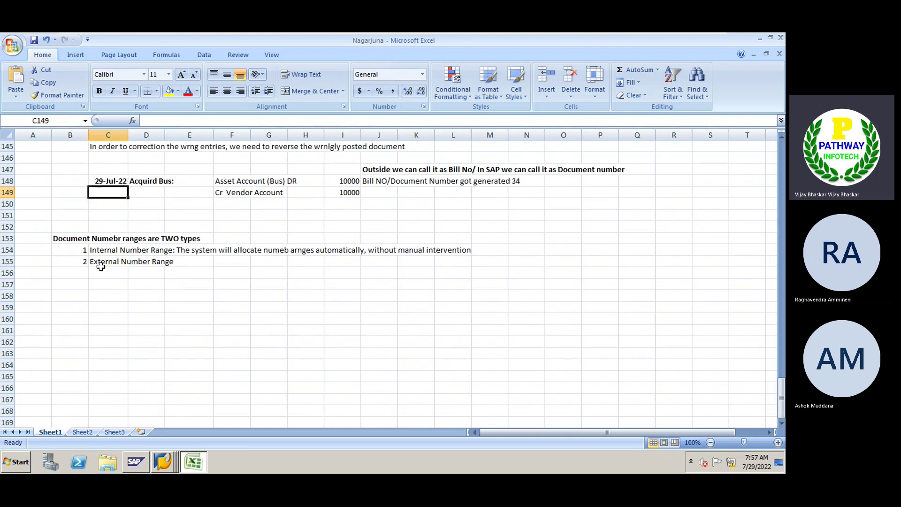
{"action": "left_click", "coordinate": [96, 249]}
{"action": "left_click", "coordinate": [102, 262]}
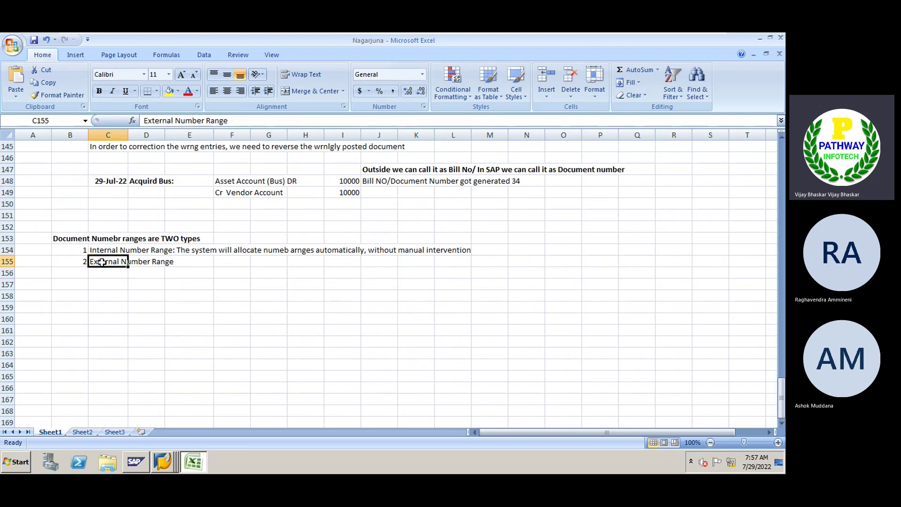
{"action": "left_click", "coordinate": [237, 123]}
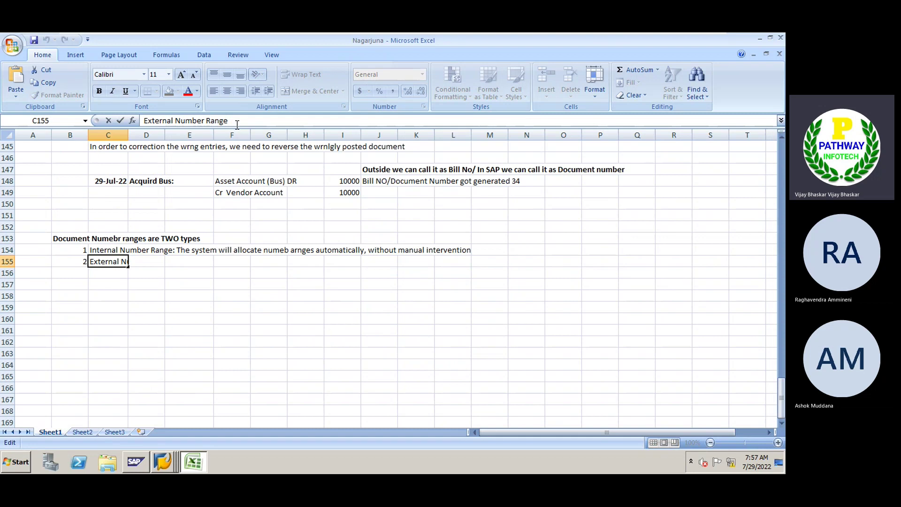
{"action": "type", "text": ": While posti"}
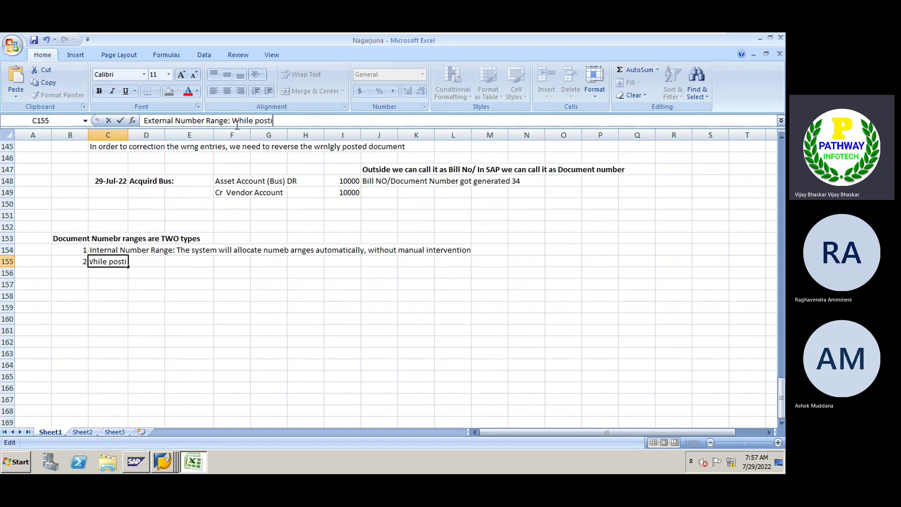
{"action": "type", "text": "ng a document eac"}
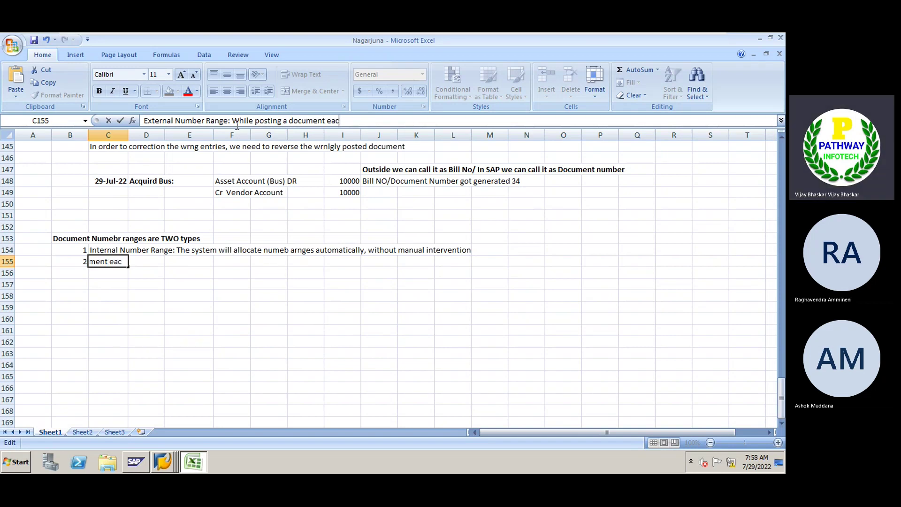
{"action": "type", "text": "h and eve"}
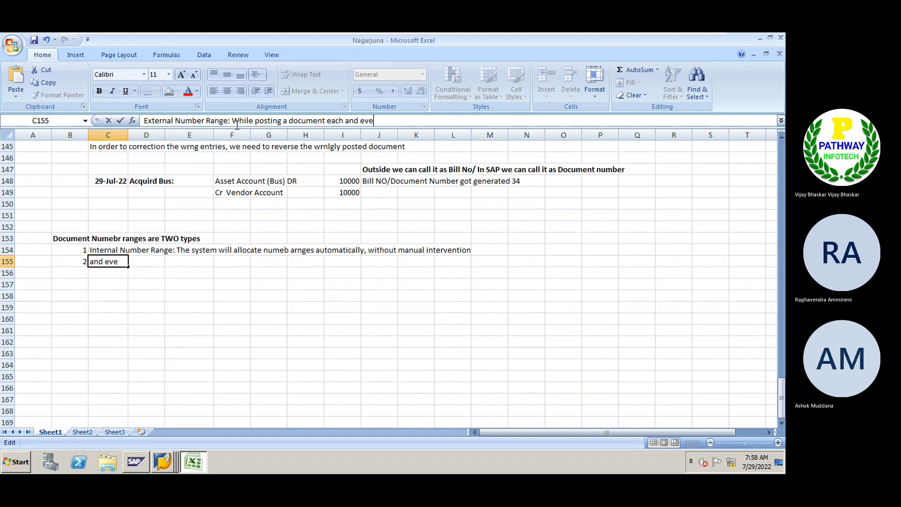
{"action": "type", "text": "ry ti"}
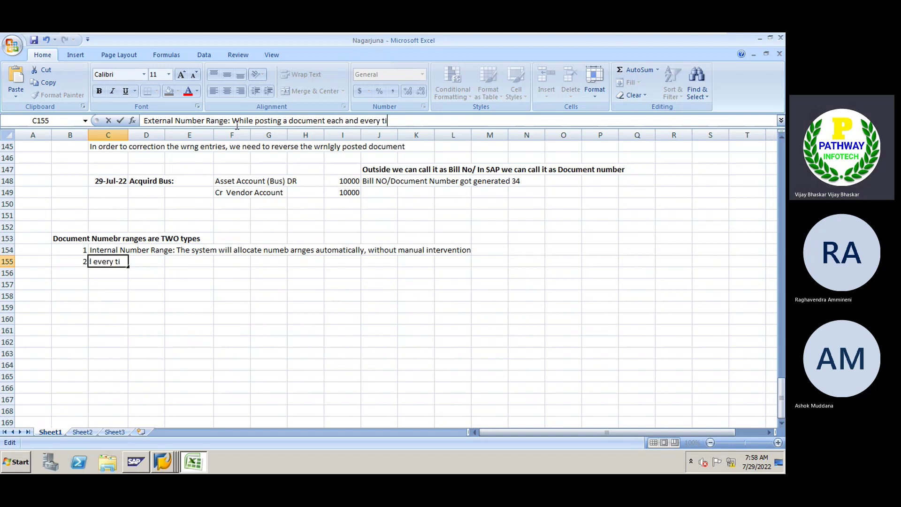
{"action": "type", "text": "me, we need to "}
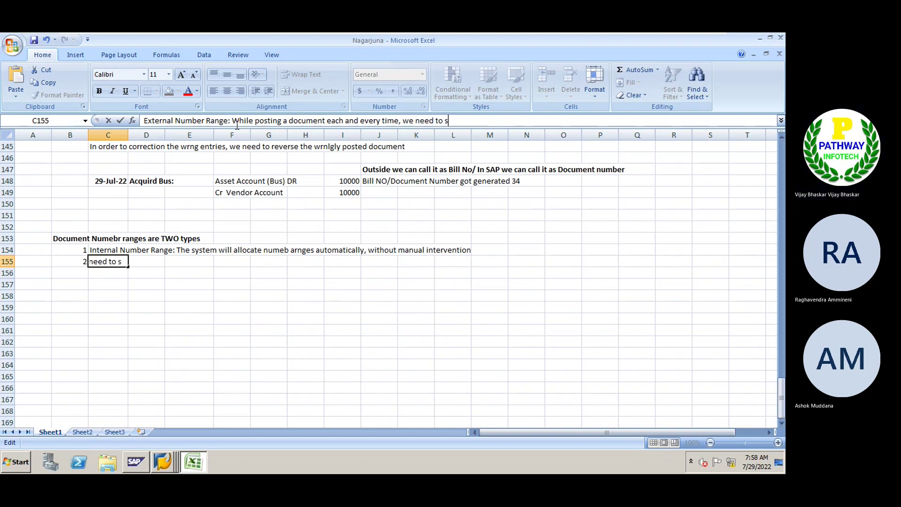
{"action": "type", "text": "give "}
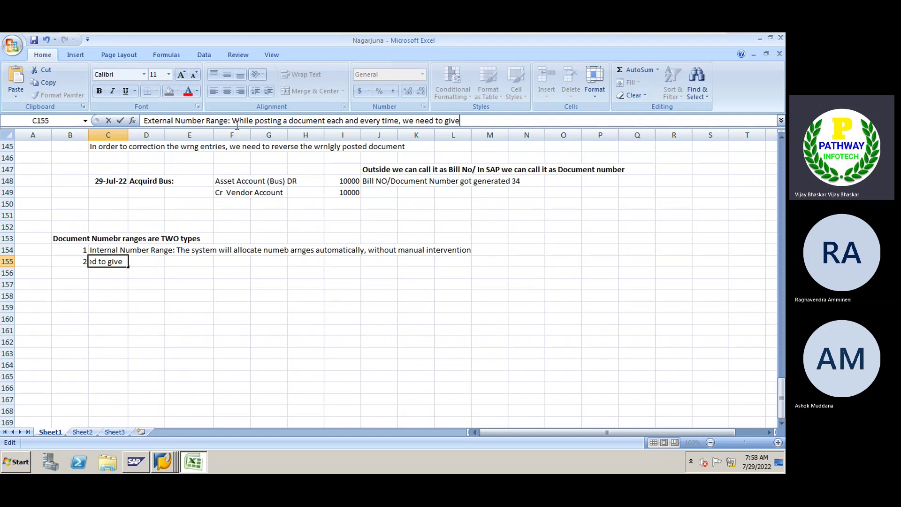
{"action": "type", "text": "document number by "}
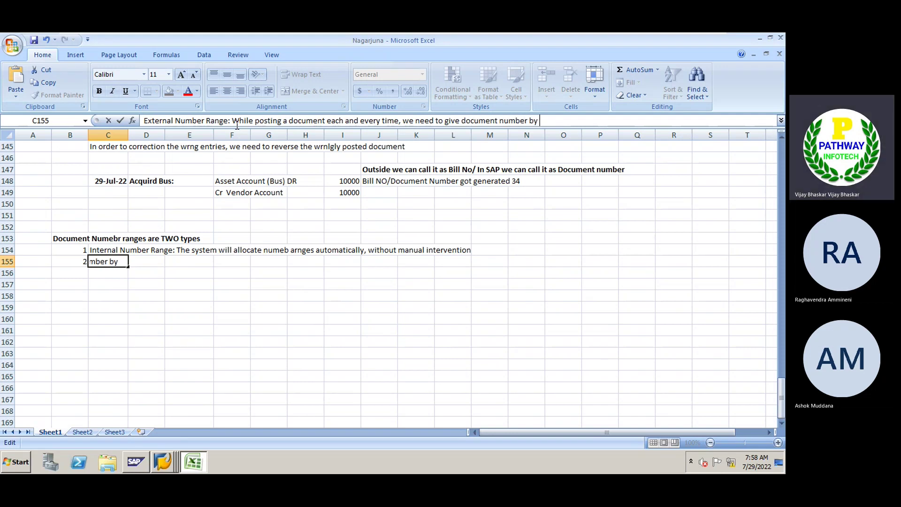
{"action": "type", "text": "manually"}
{"action": "key", "text": "Return"}
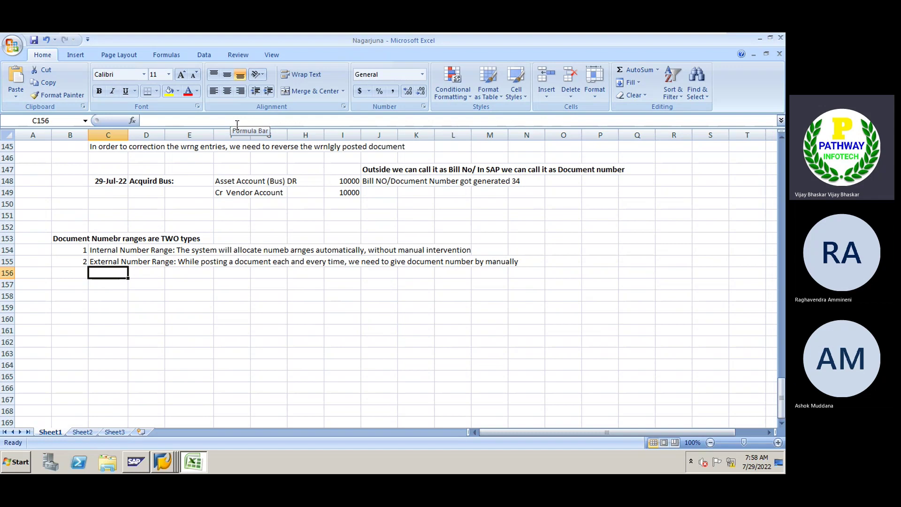
{"action": "left_click", "coordinate": [66, 298]}
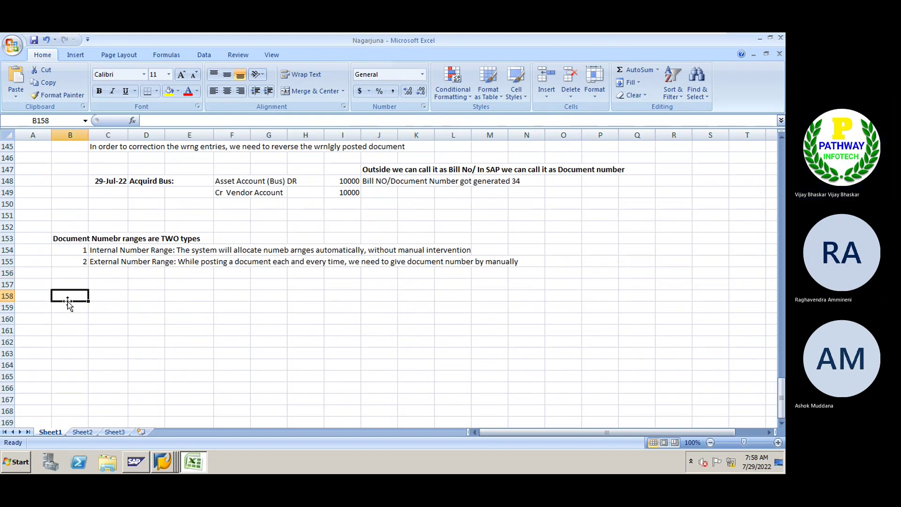
Enter the heading "Field Status Variant & Field Status Group:" in B158 and make it bold
{"action": "type", "text": "Field Status "}
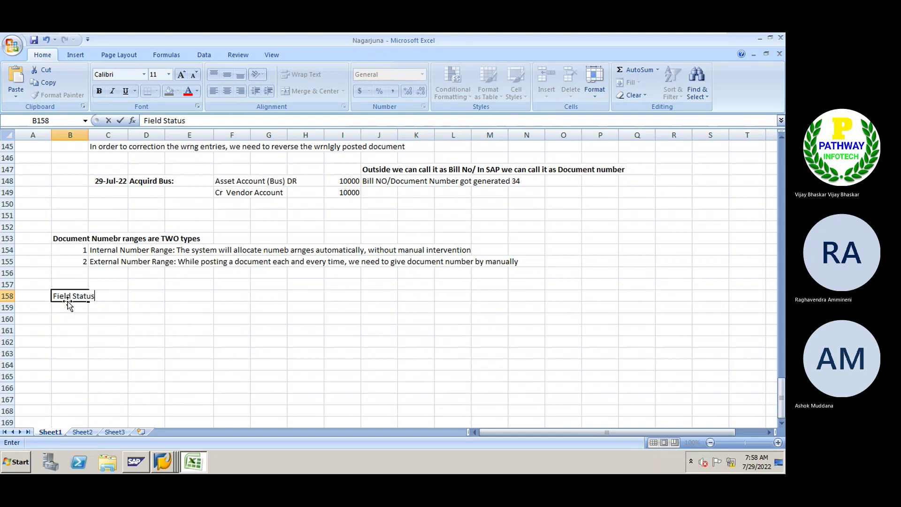
{"action": "type", "text": "Vari"}
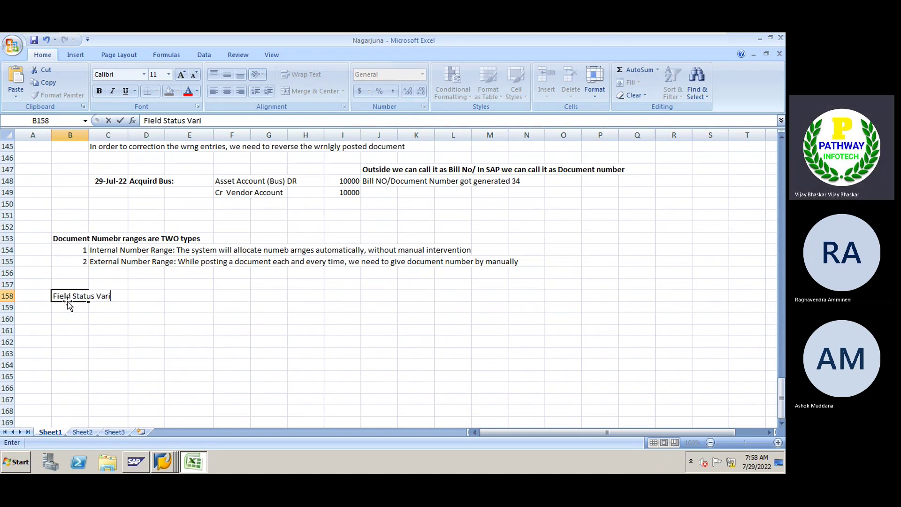
{"action": "type", "text": "ant"}
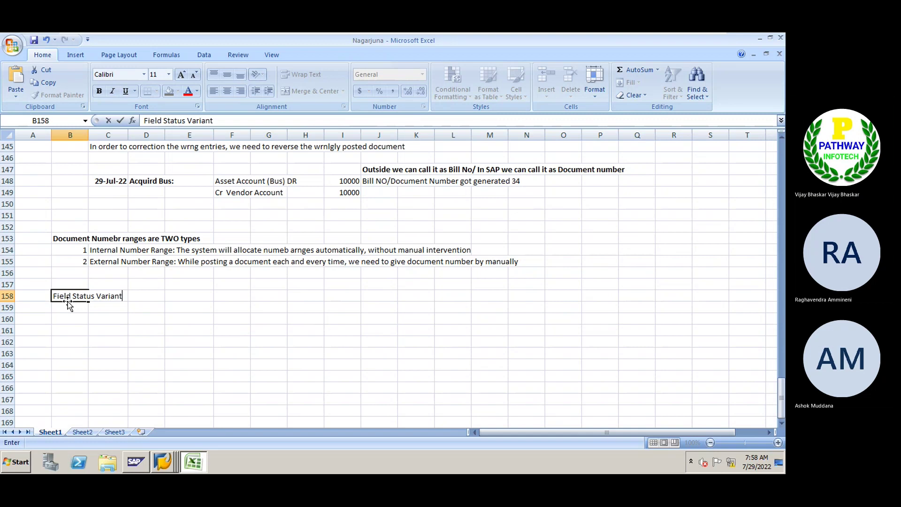
{"action": "type", "text": " & Field Stagtus Group"}
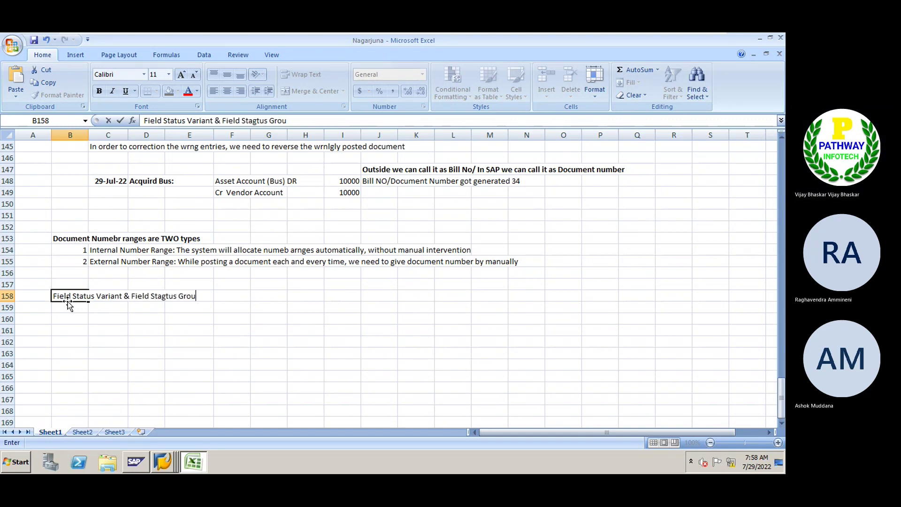
{"action": "key", "text": "BackSpace"}
{"action": "key", "text": "BackSpace"}
{"action": "key", "text": "BackSpace"}
{"action": "key", "text": "BackSpace"}
{"action": "key", "text": "BackSpace"}
{"action": "key", "text": "BackSpace"}
{"action": "key", "text": "BackSpace"}
{"action": "key", "text": "BackSpace"}
{"action": "key", "text": "BackSpace"}
{"action": "key", "text": "BackSpace"}
{"action": "type", "text": "tus Group:"}
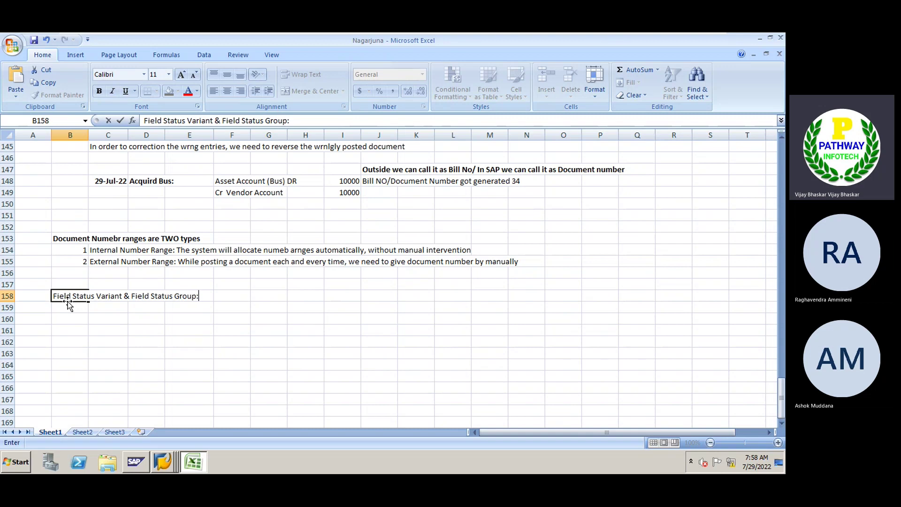
{"action": "key", "text": "Return"}
{"action": "left_click", "coordinate": [67, 300]}
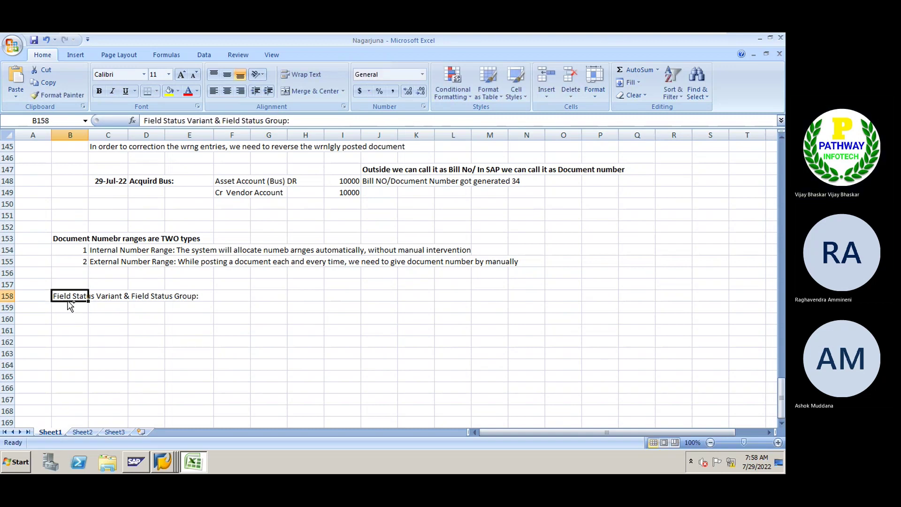
{"action": "key", "text": "ctrl+b"}
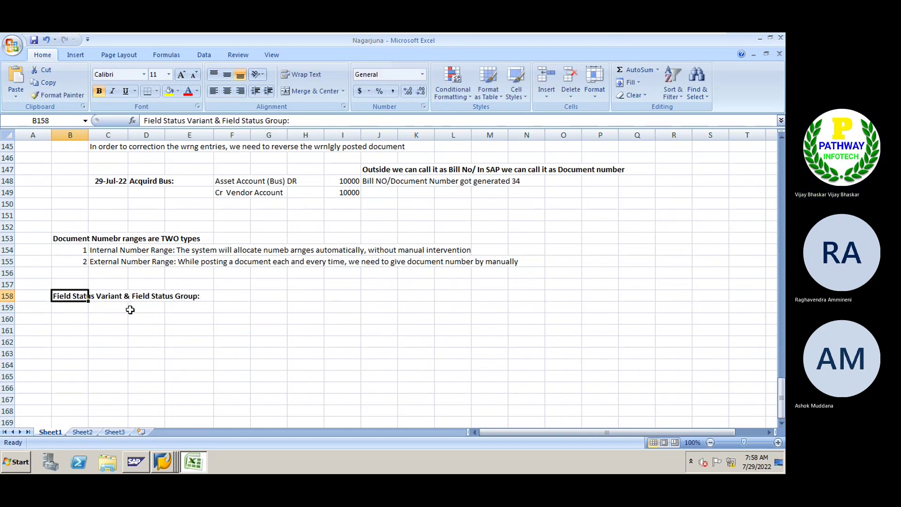
{"action": "left_click", "coordinate": [120, 328]}
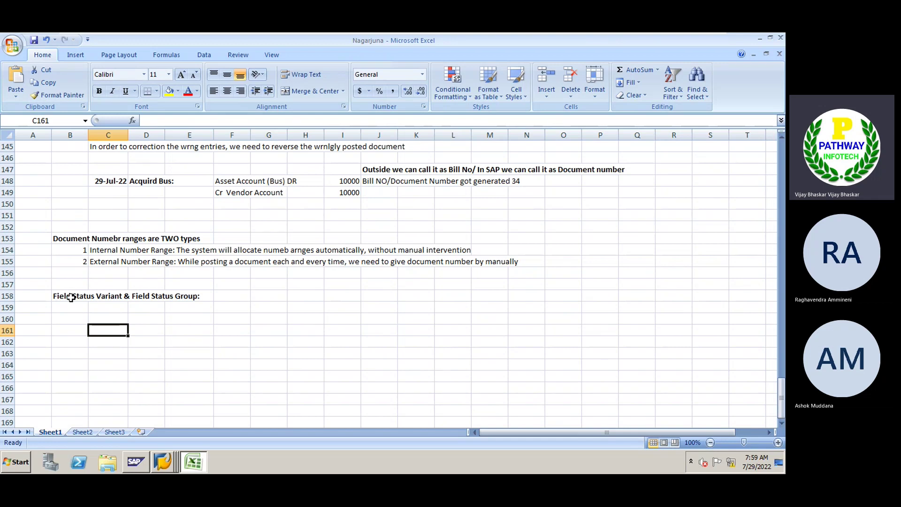
{"action": "left_click", "coordinate": [70, 297]}
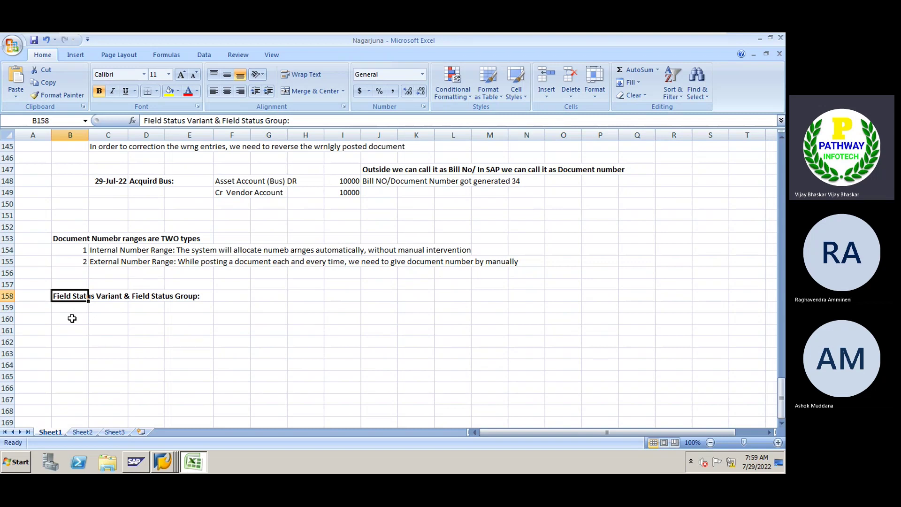
{"action": "left_click", "coordinate": [69, 317]}
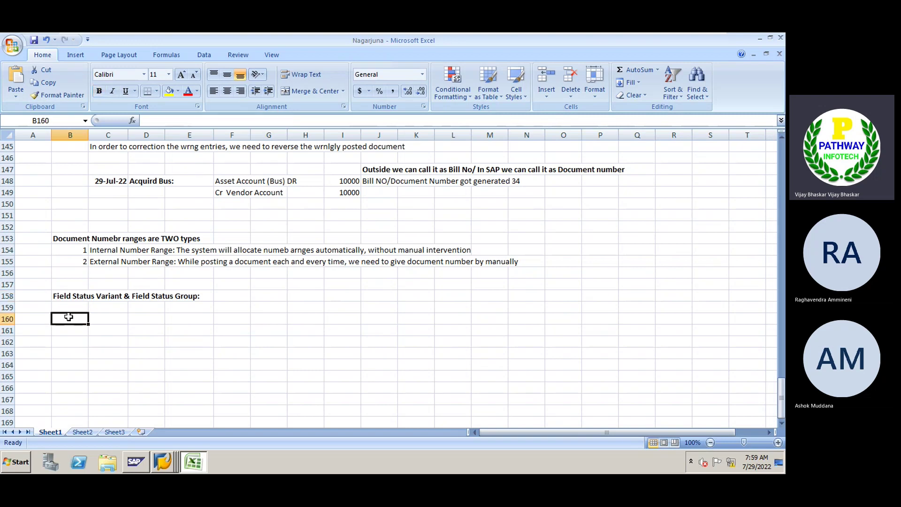
{"action": "left_click", "coordinate": [153, 298]}
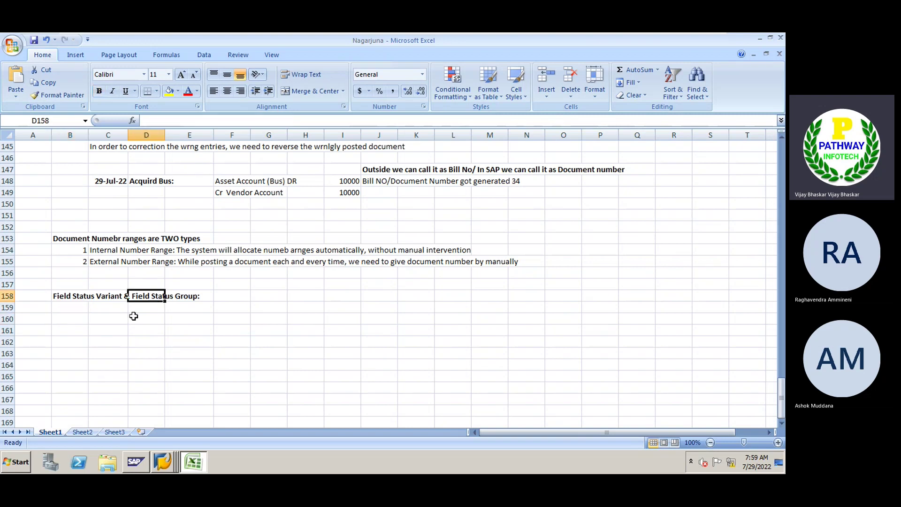
{"action": "left_click", "coordinate": [64, 320]}
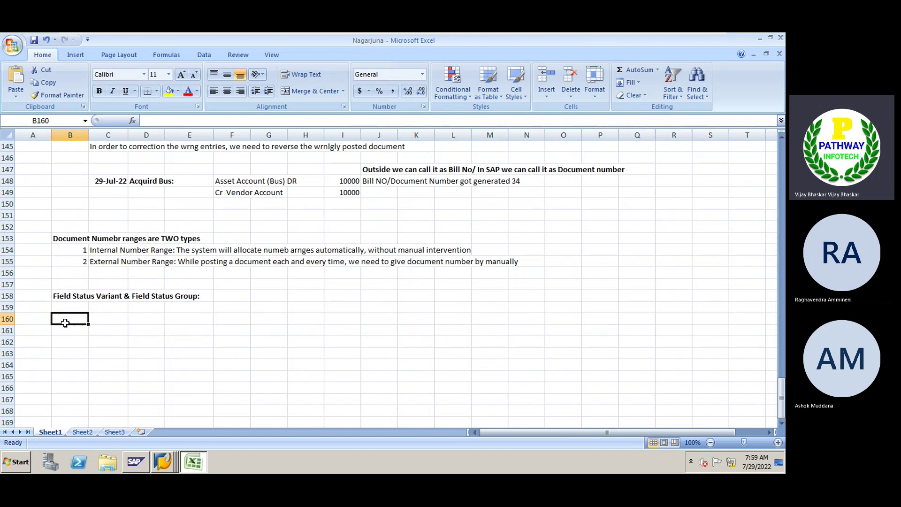
{"action": "scroll", "coordinate": [125, 338], "scroll_direction": "down", "scroll_amount": 1}
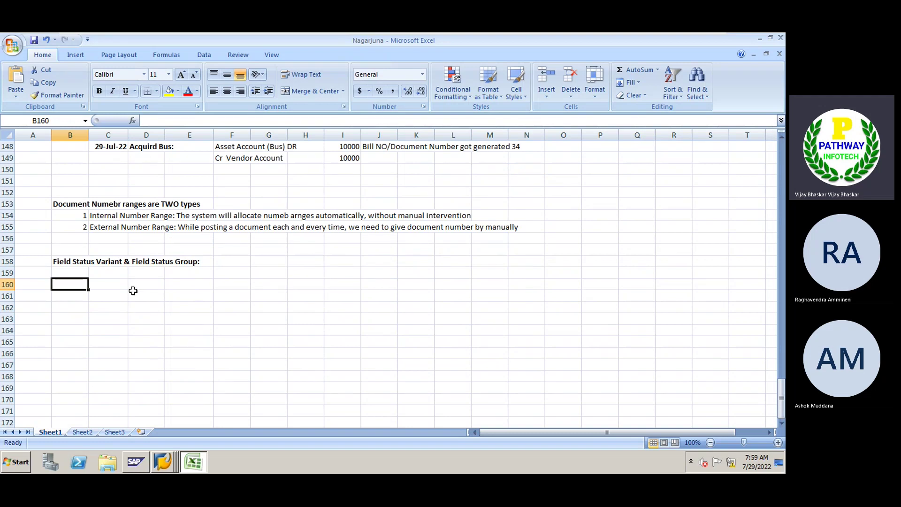
{"action": "left_click", "coordinate": [63, 262]}
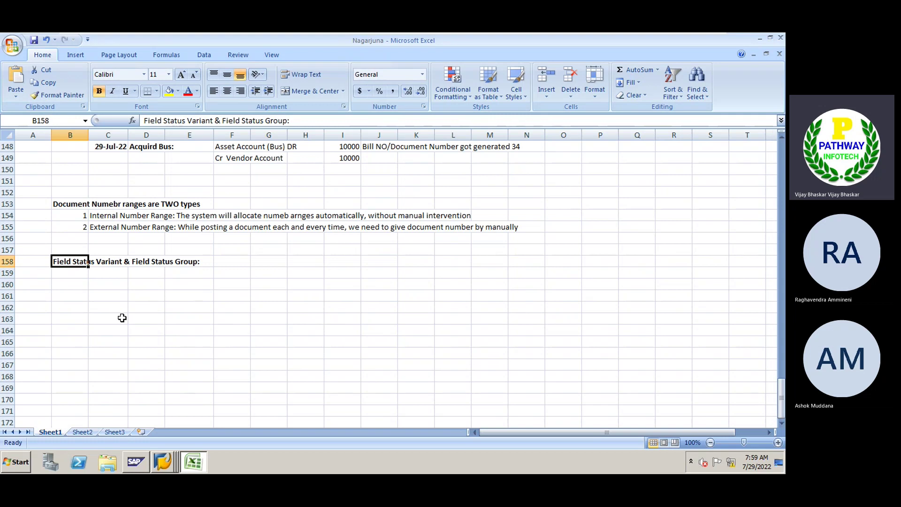
{"action": "left_click", "coordinate": [111, 287]}
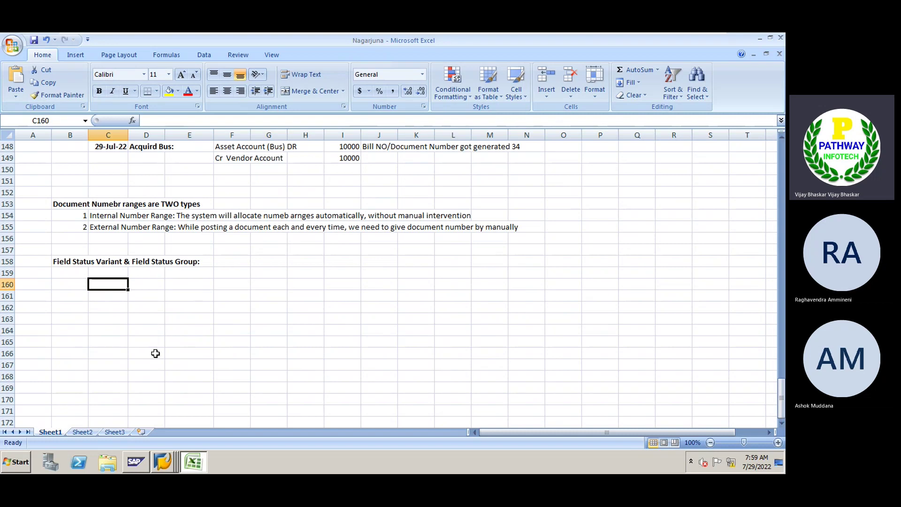
Switch to the SAP G/L account posting session and enter document date 29.07.2022 and G/L account 100000 for the first line item
{"action": "left_click", "coordinate": [163, 462]}
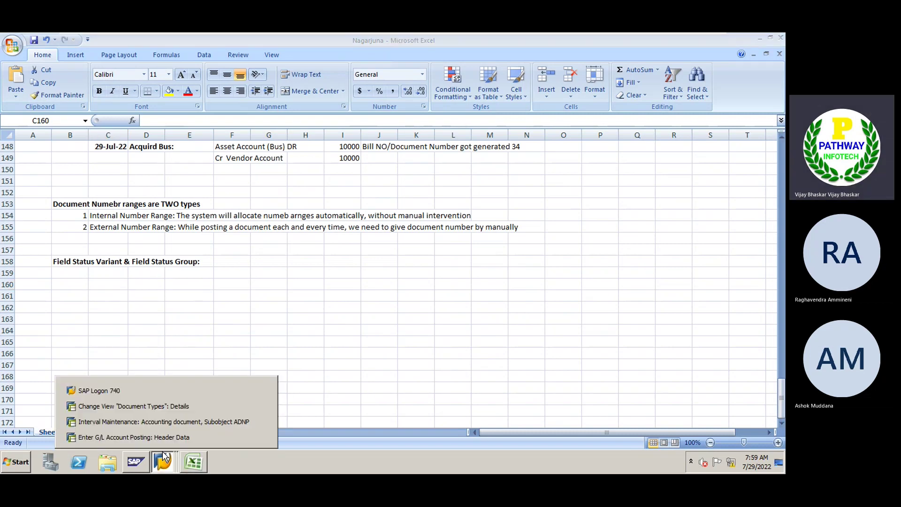
{"action": "left_click", "coordinate": [148, 409]}
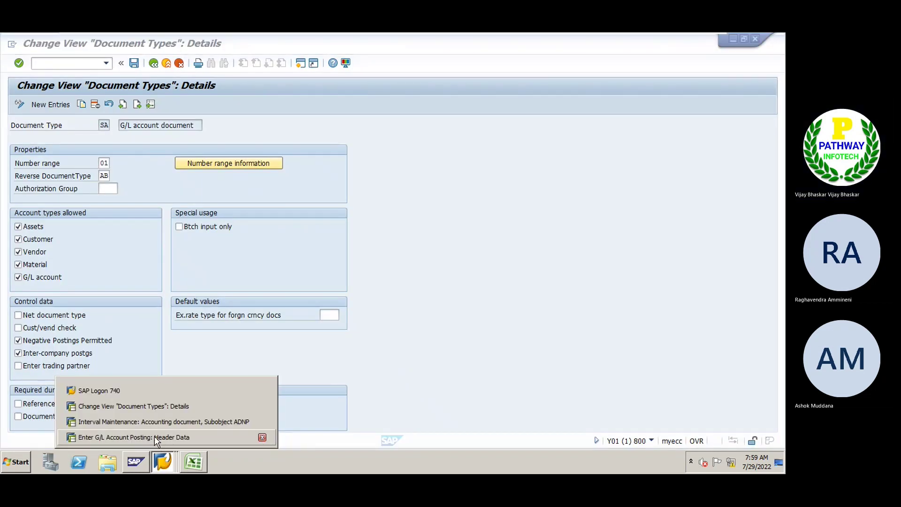
{"action": "left_click", "coordinate": [155, 437]}
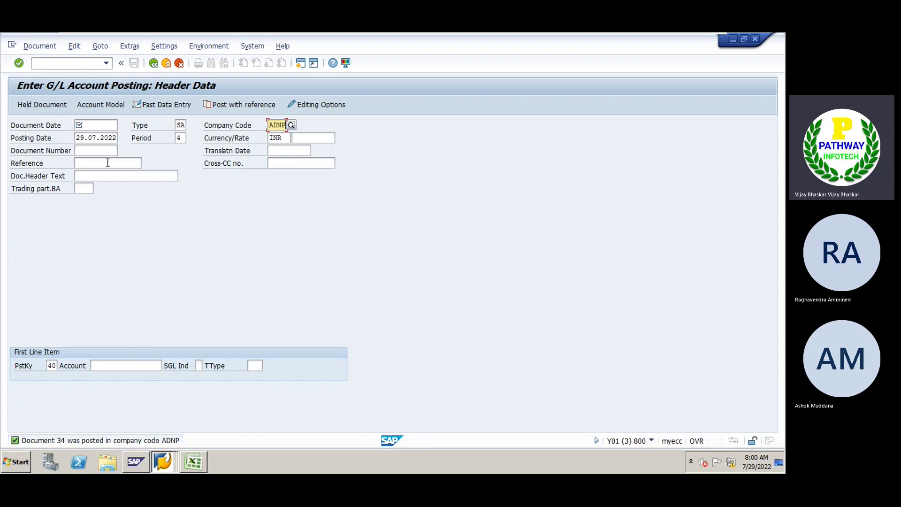
{"action": "left_click", "coordinate": [102, 129]}
{"action": "key", "text": "Down"}
{"action": "key", "text": "Return"}
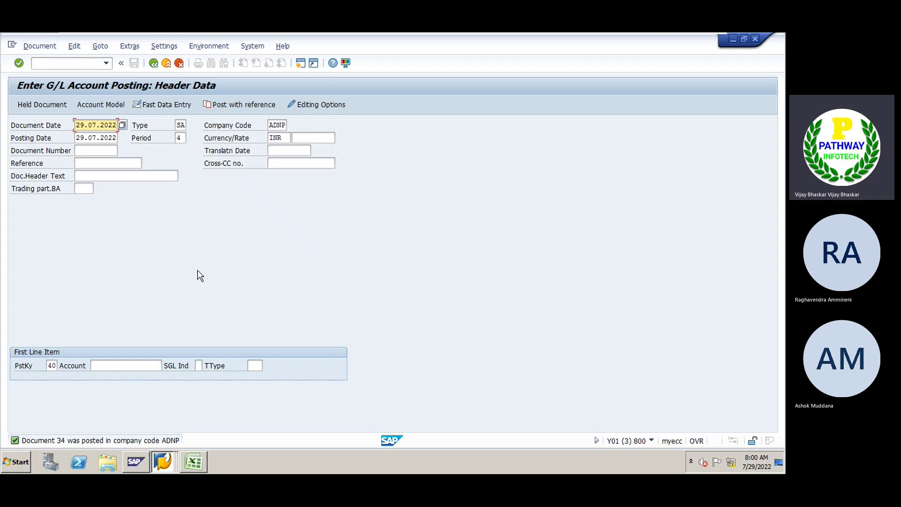
{"action": "left_click", "coordinate": [107, 363]}
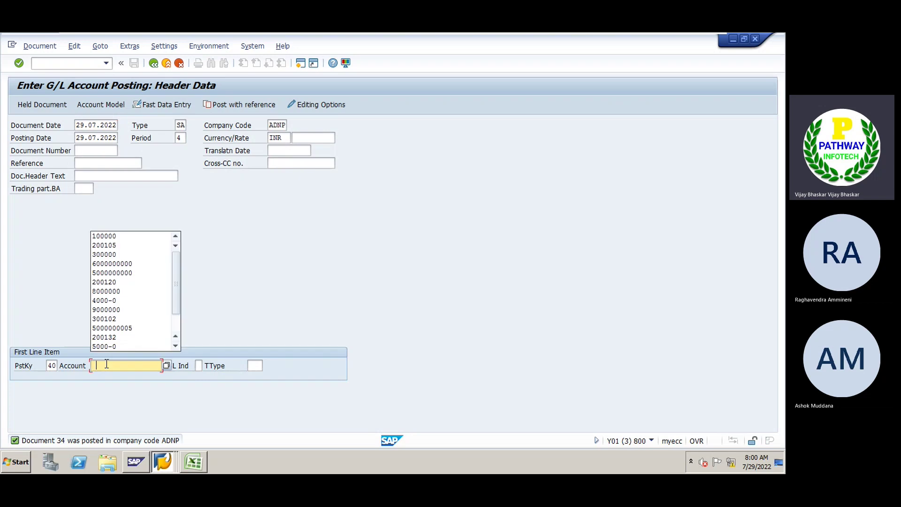
{"action": "left_click", "coordinate": [135, 234]}
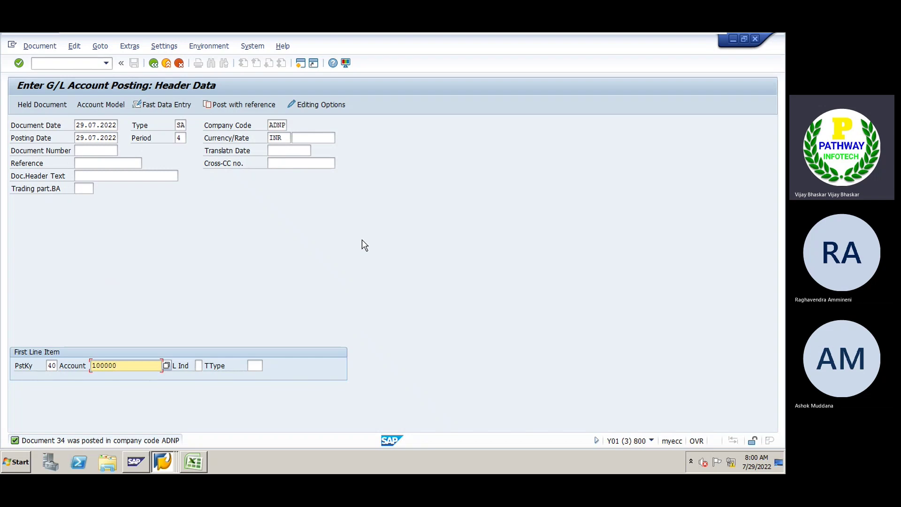
Switch to Excel and enter "While posting a document in SAP we have more then 70+ fields at Dr/Cr" in C160
{"action": "left_click", "coordinate": [193, 462]}
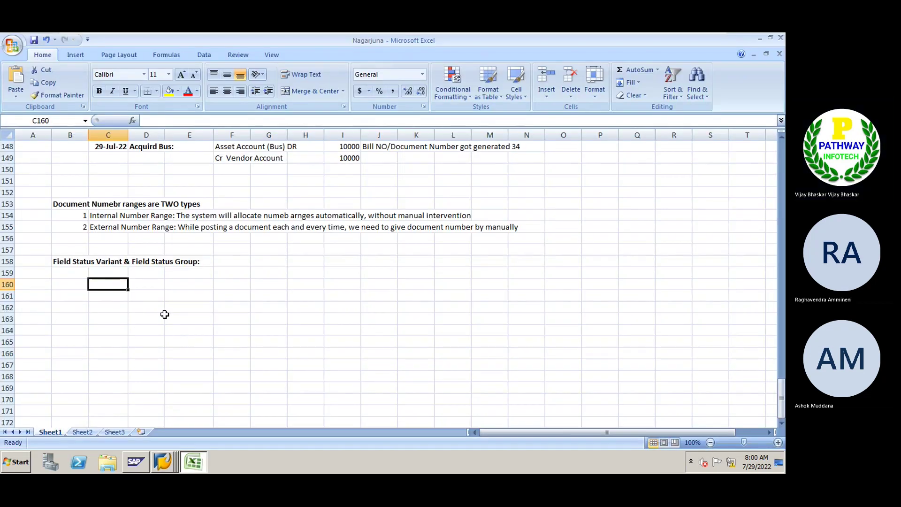
{"action": "type", "text": "Whul"}
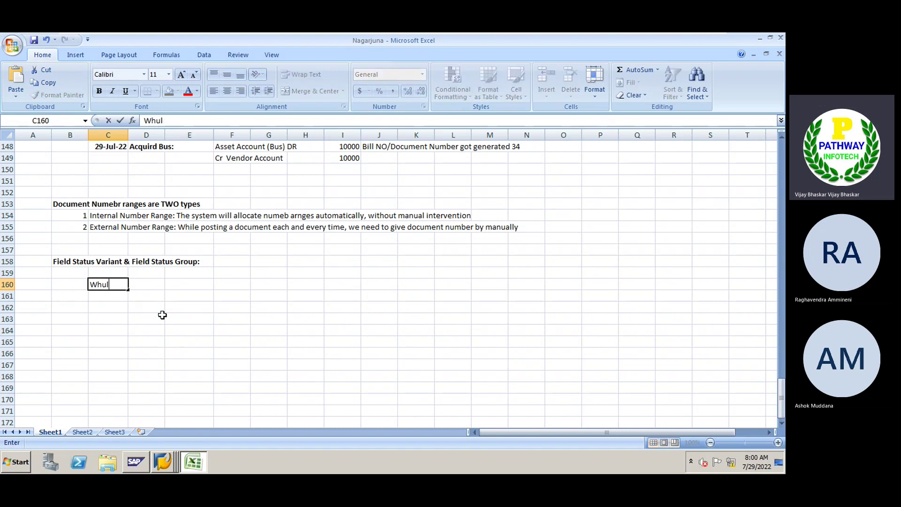
{"action": "key", "text": "BackSpace"}
{"action": "type", "text": "ile posting a ocu"}
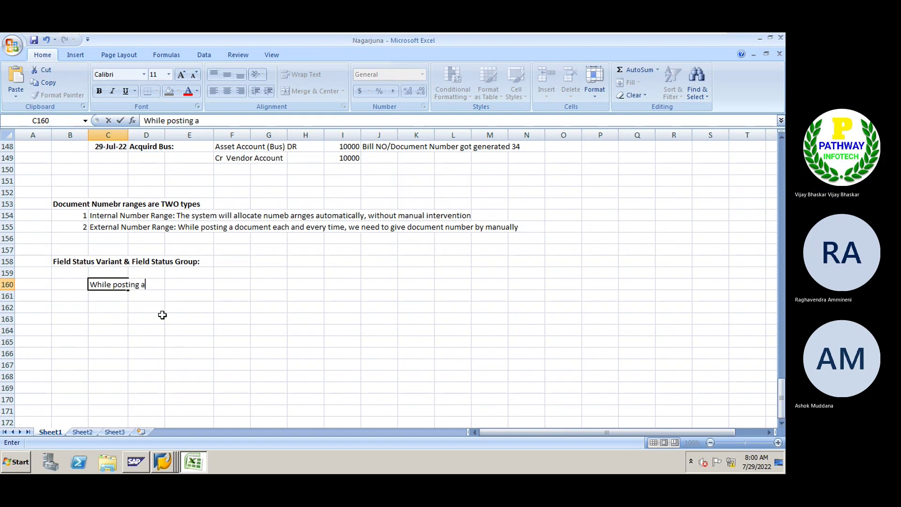
{"action": "key", "text": "BackSpace"}
{"action": "key", "text": "BackSpace"}
{"action": "key", "text": "BackSpace"}
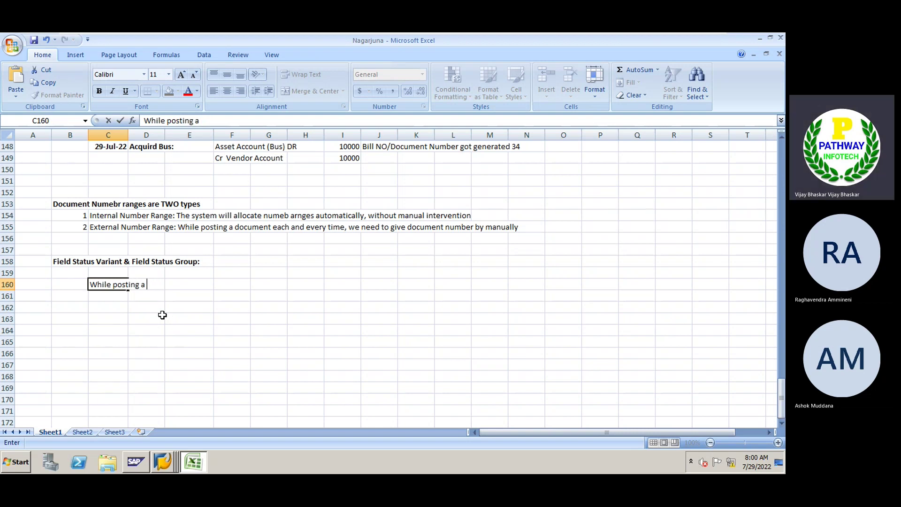
{"action": "type", "text": "document i"}
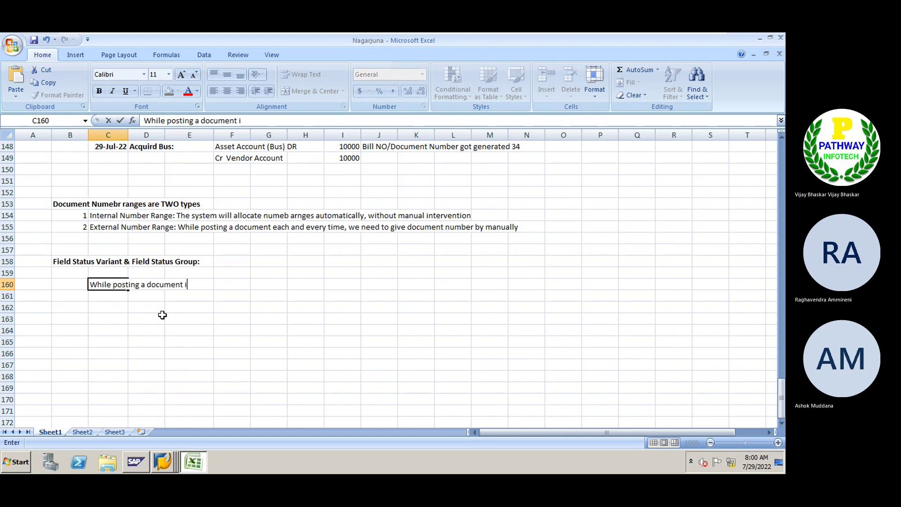
{"action": "type", "text": "n SAP"}
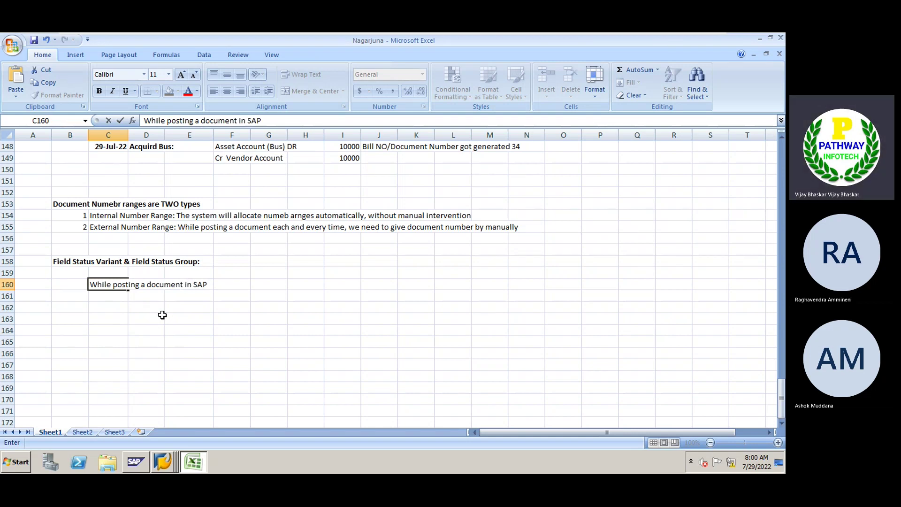
{"action": "type", "text": " we have more"}
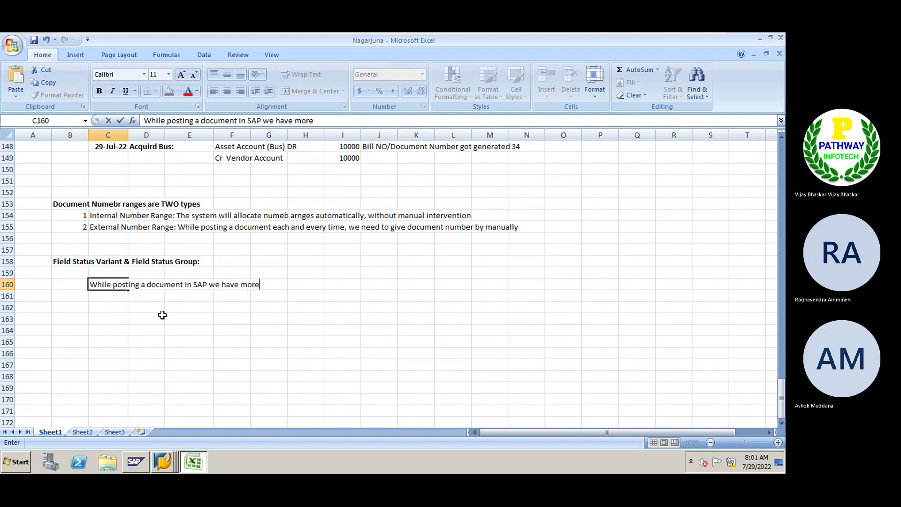
{"action": "type", "text": " then "}
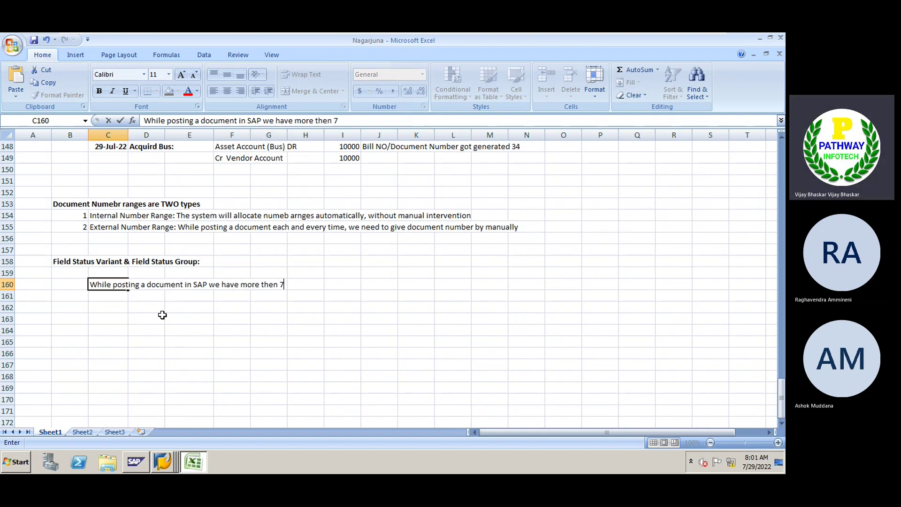
{"action": "type", "text": "70+ fie"}
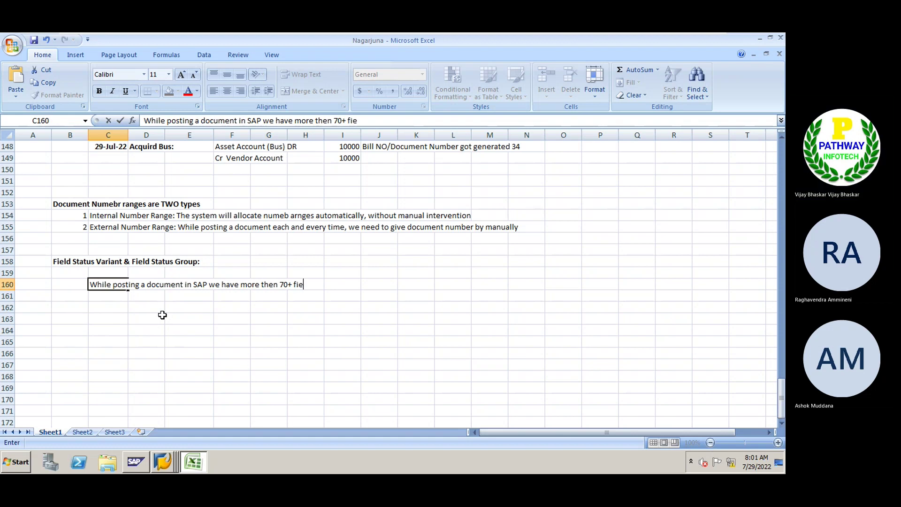
{"action": "type", "text": "lds in"}
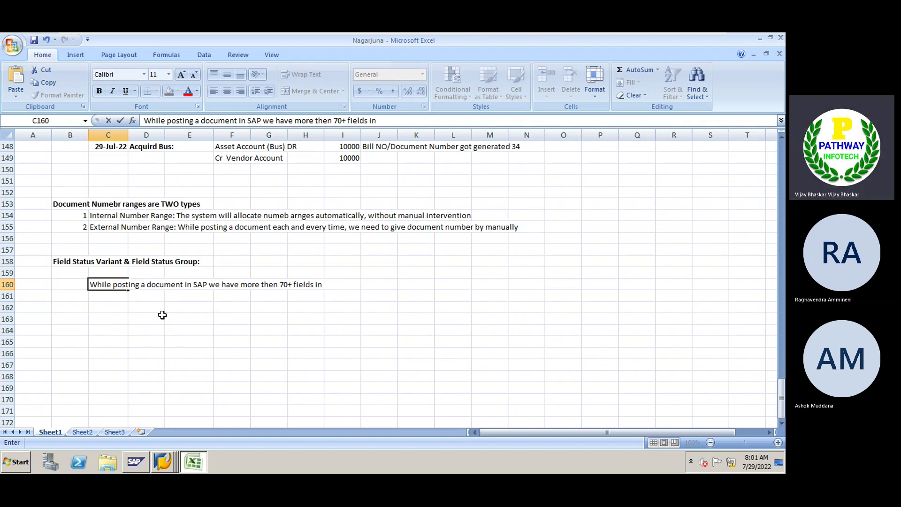
{"action": "key", "text": "BackSpace"}
{"action": "key", "text": "BackSpace"}
{"action": "key", "text": "BackSpace"}
{"action": "type", "text": "at Dr/C"}
{"action": "key", "text": "Return"}
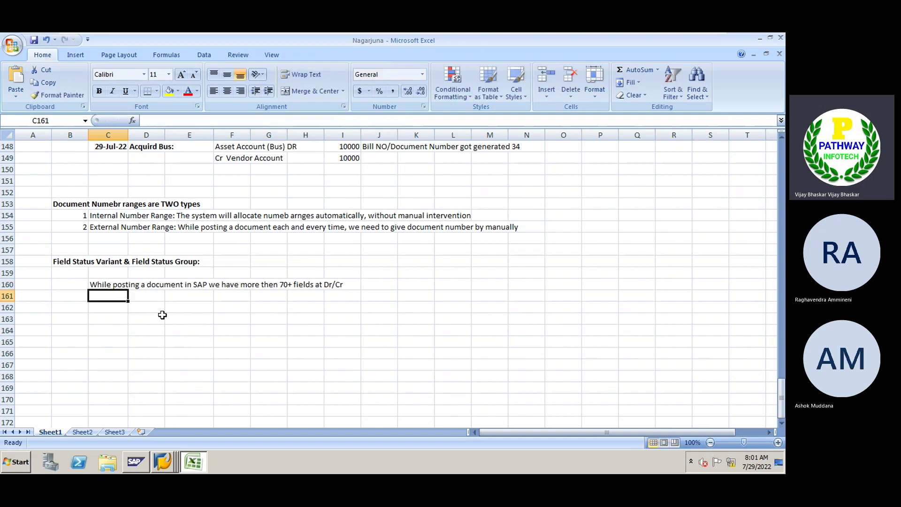
Enter "Dr" with "70+" in D162:E162 and "Cr" with "70+" in D163:E163
{"action": "left_click", "coordinate": [148, 308]}
{"action": "type", "text": "Dr"}
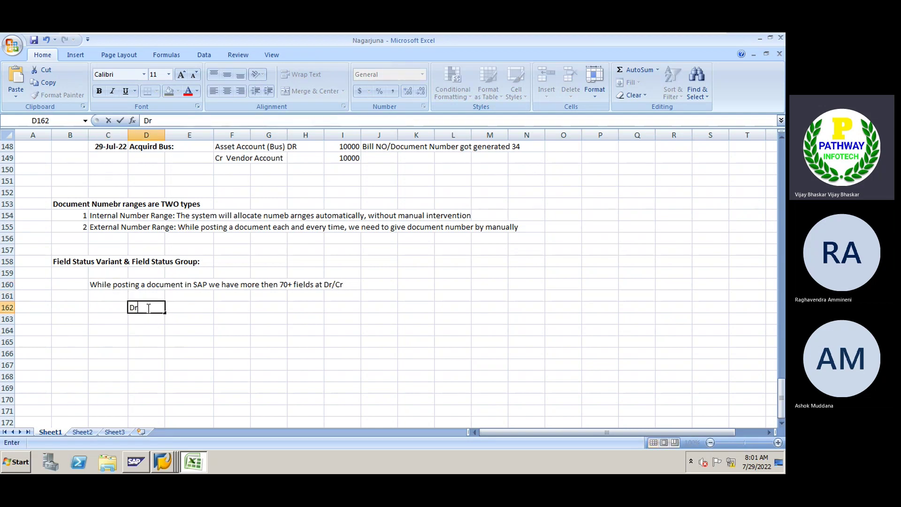
{"action": "key", "text": "Tab"}
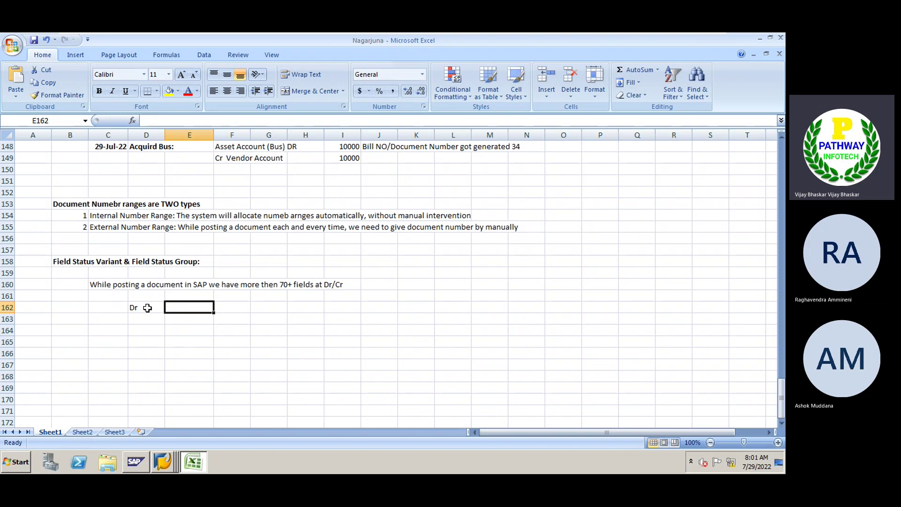
{"action": "type", "text": "70+"}
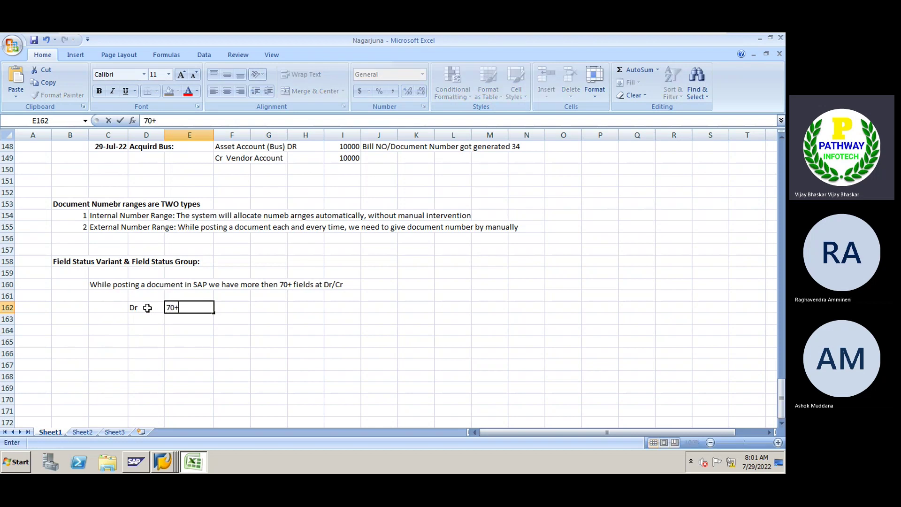
{"action": "key", "text": "Return"}
{"action": "type", "text": "C"}
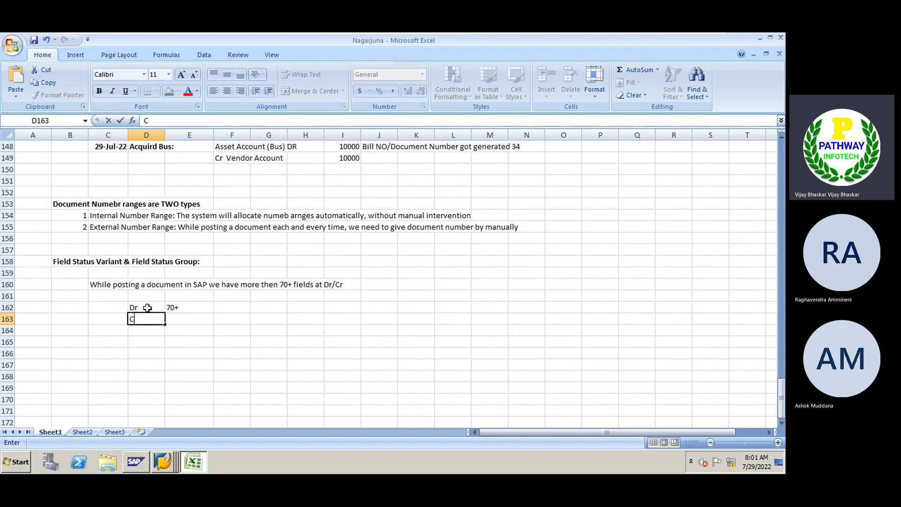
{"action": "type", "text": "r"}
{"action": "key", "text": "Tab"}
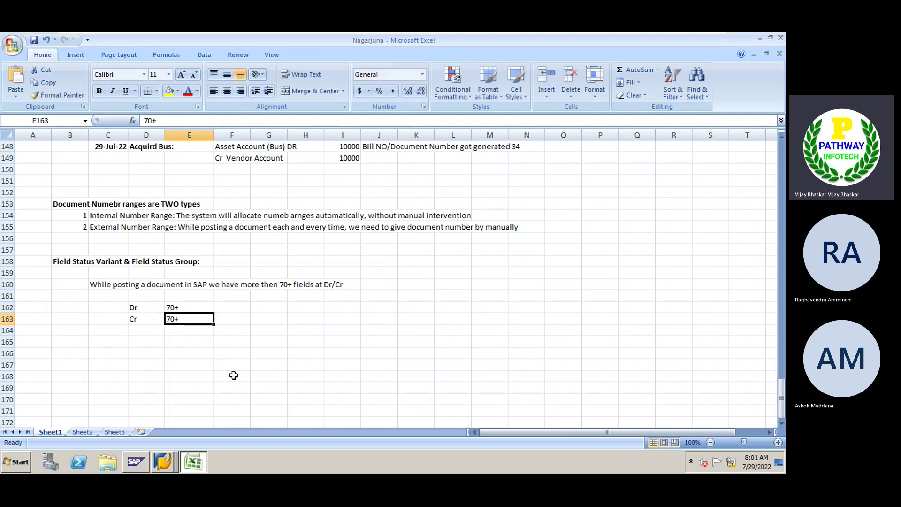
Switch to the SAP G/L posting session and look up posting key 40 in the list of posting keys, leaving the entry as it is
{"action": "key", "text": "alt+Tab"}
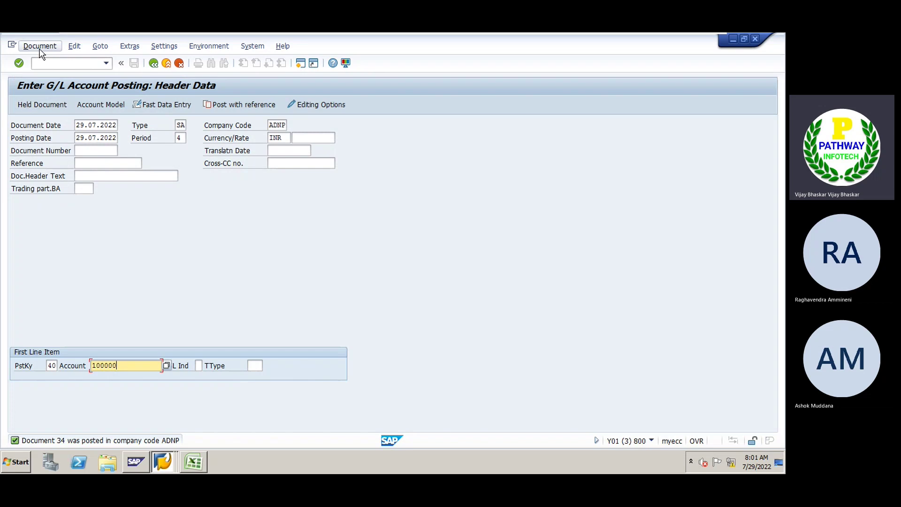
{"action": "left_click", "coordinate": [50, 366]}
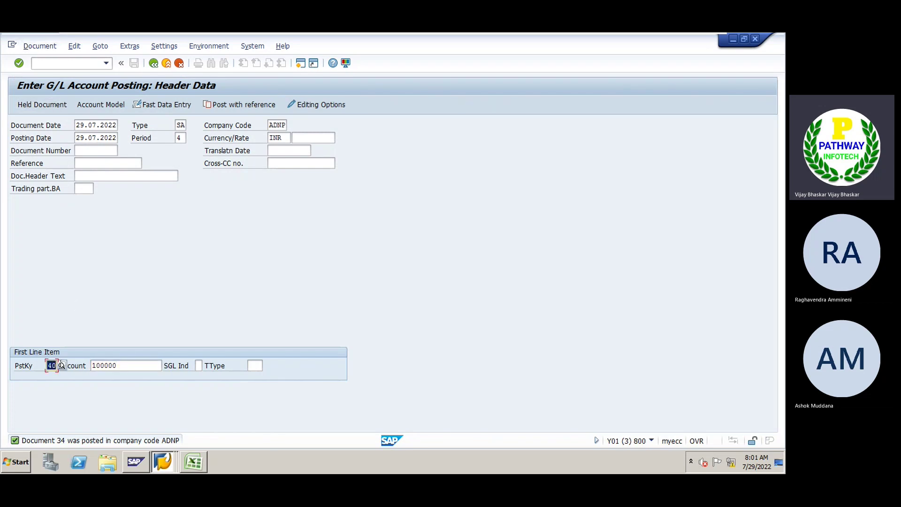
{"action": "left_click", "coordinate": [61, 365]}
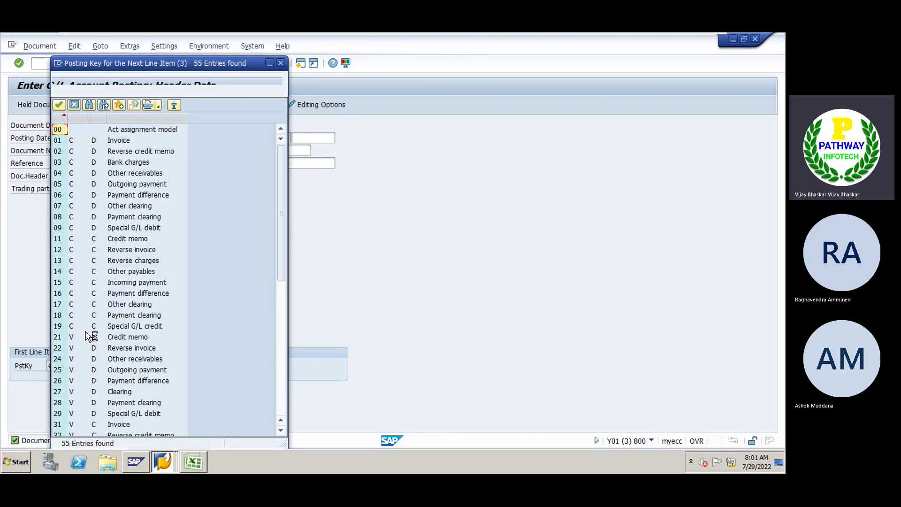
{"action": "scroll", "coordinate": [77, 310], "scroll_direction": "down", "scroll_amount": 5}
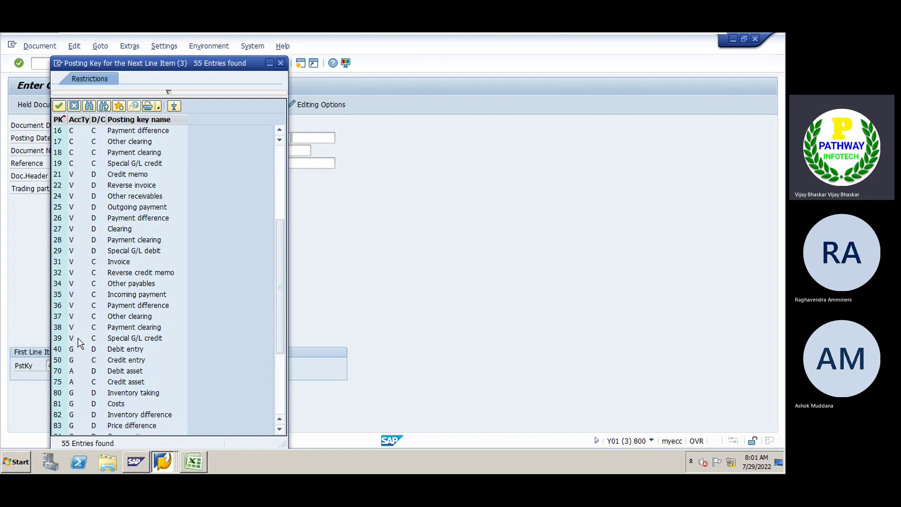
{"action": "left_click", "coordinate": [57, 348]}
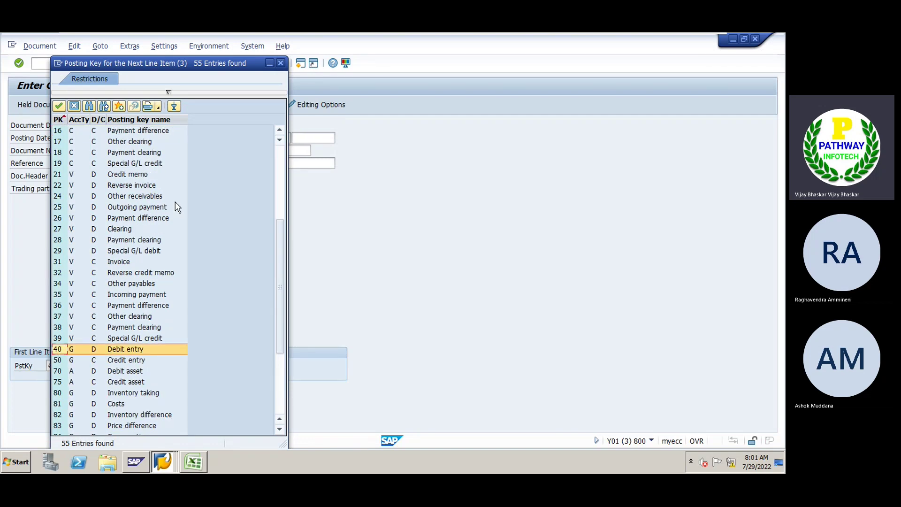
{"action": "left_click", "coordinate": [281, 64]}
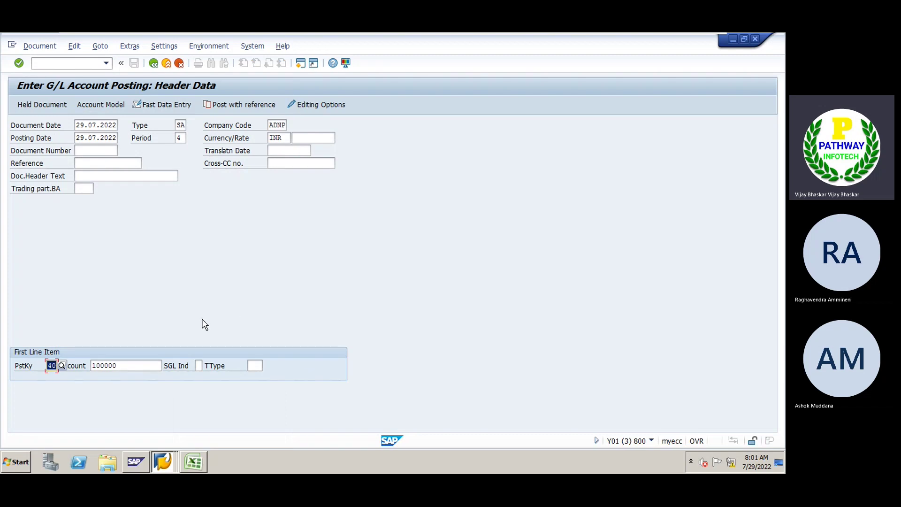
Review the header fields from document date to trading partner business area, and compare them with the Dr/Cr notes in Excel
{"action": "left_click", "coordinate": [137, 365]}
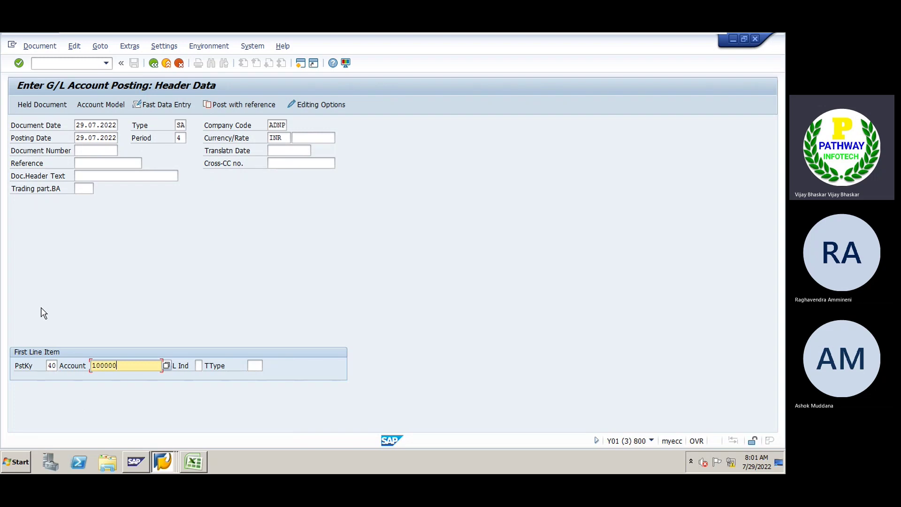
{"action": "left_click", "coordinate": [94, 125]}
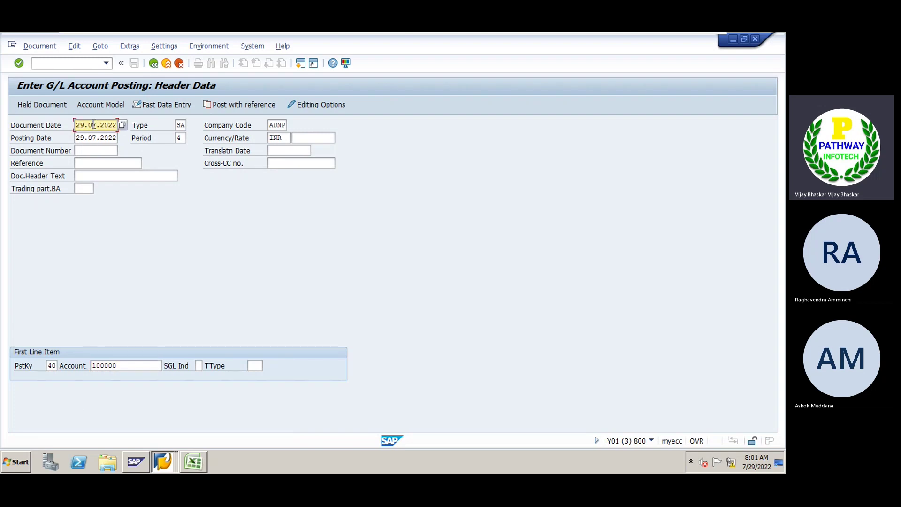
{"action": "left_click", "coordinate": [98, 137]}
{"action": "left_click", "coordinate": [95, 150]}
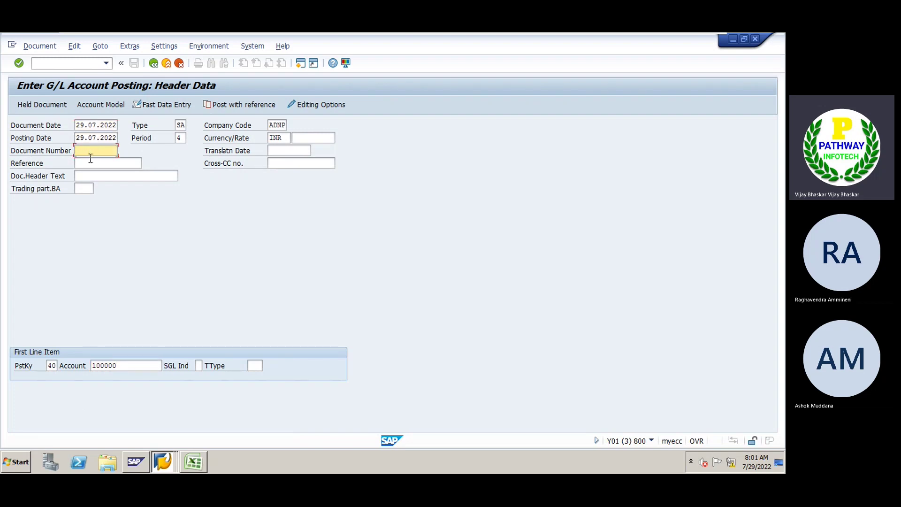
{"action": "left_click", "coordinate": [88, 163]}
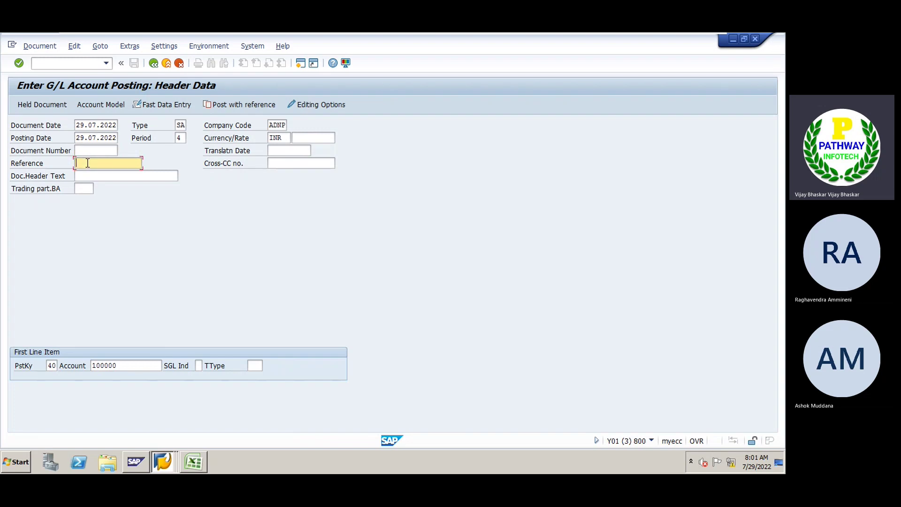
{"action": "left_click", "coordinate": [87, 176]}
{"action": "left_click", "coordinate": [81, 190]}
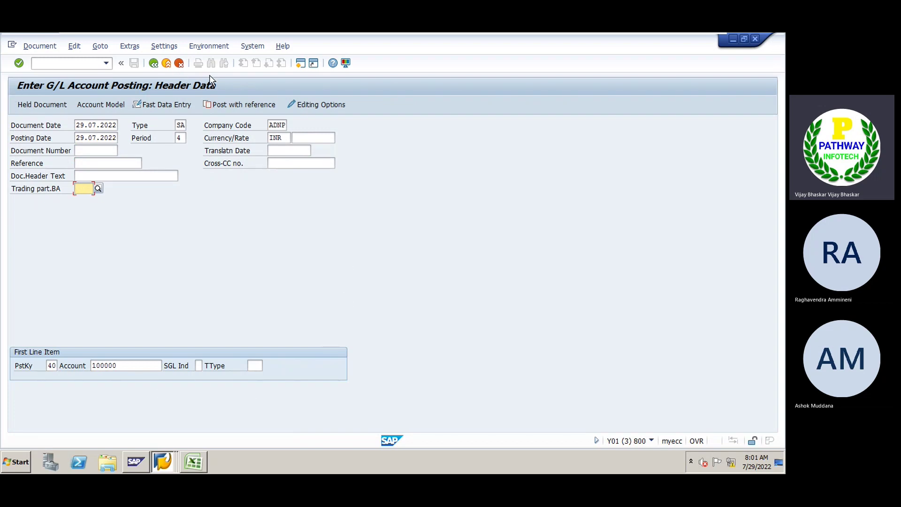
{"action": "left_click", "coordinate": [194, 462]}
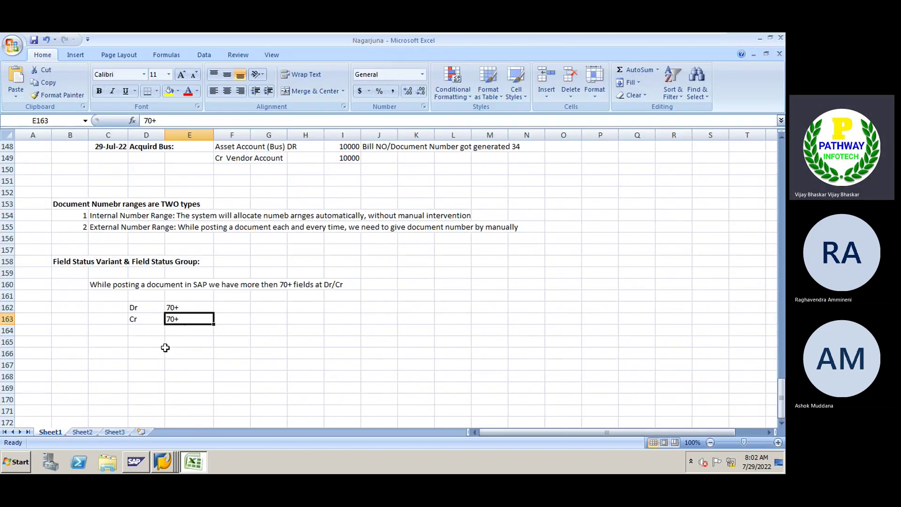
{"action": "left_click", "coordinate": [138, 323]}
{"action": "key", "text": "alt+Tab"}
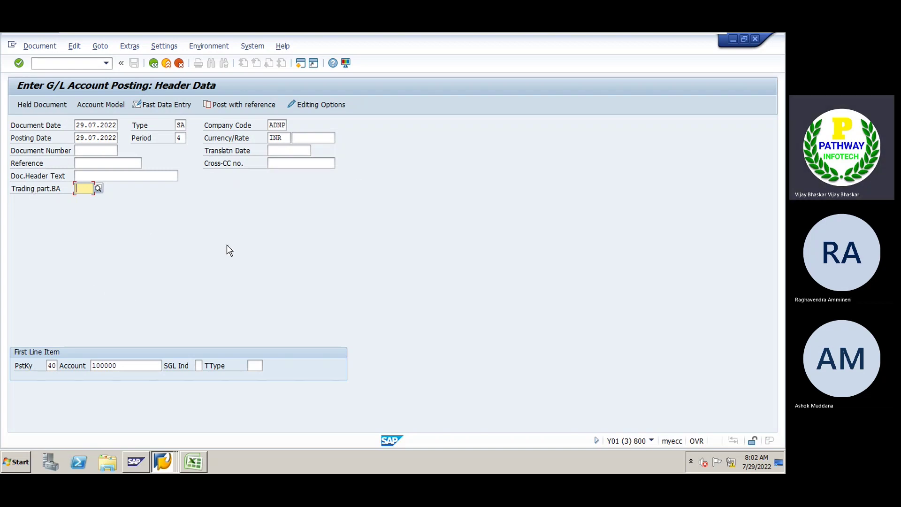
Clear the document date in the posting header and check the Dr/Cr notes in Excel
{"action": "left_click", "coordinate": [77, 123]}
{"action": "key", "text": "Delete"}
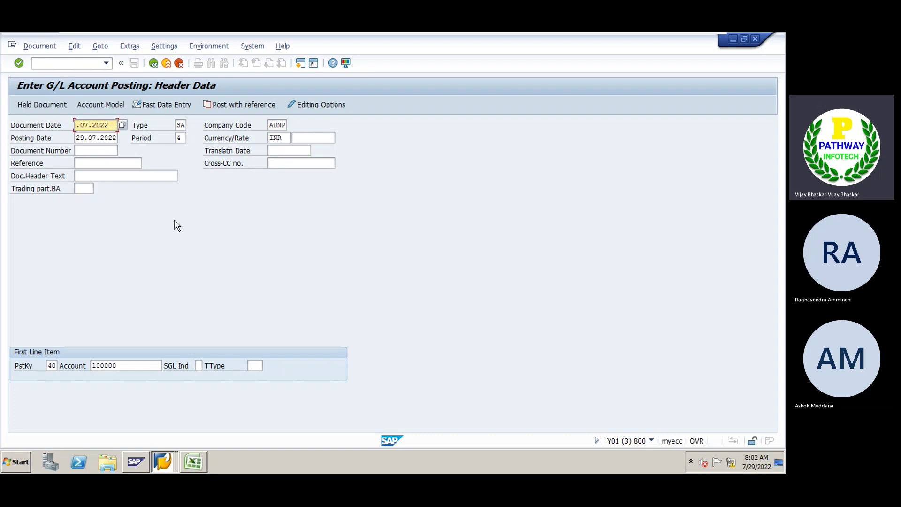
{"action": "key", "text": "Tab"}
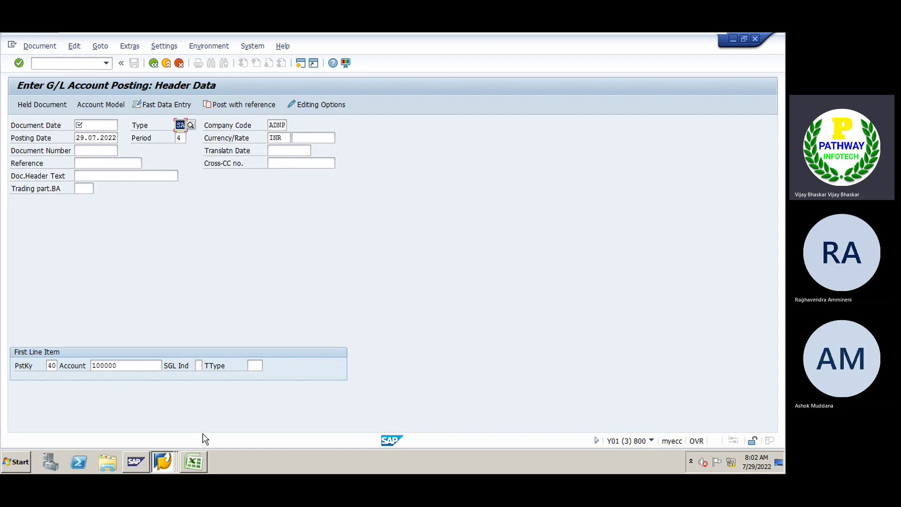
{"action": "left_click", "coordinate": [195, 462]}
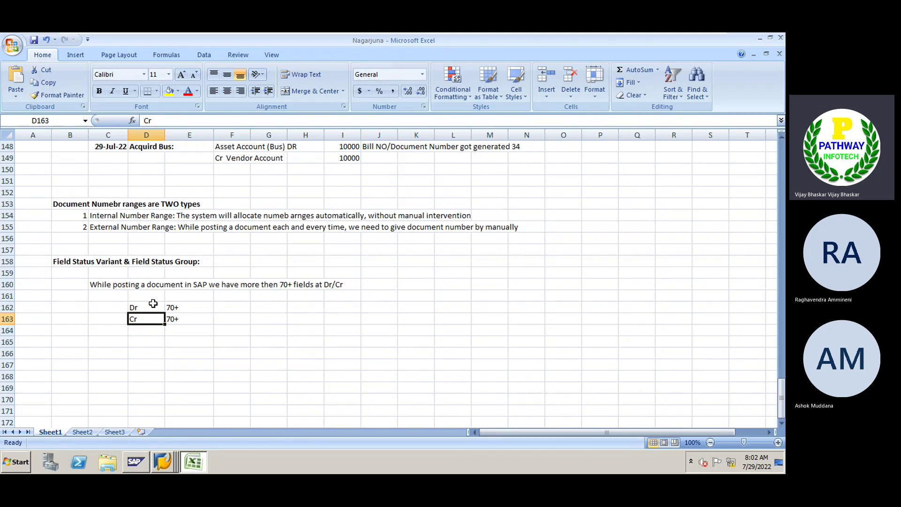
{"action": "key", "text": "alt+Tab"}
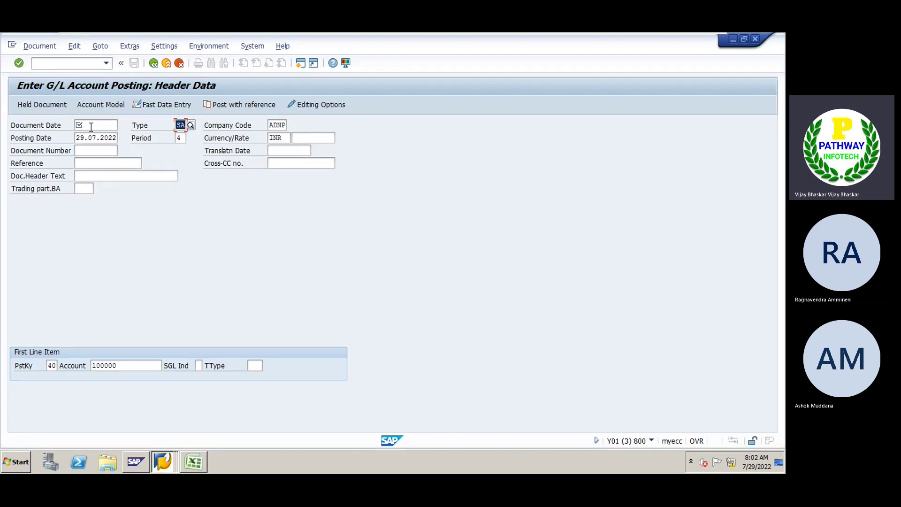
Fill in the document date again and proceed to the first line item for G/L account 100000
{"action": "left_click", "coordinate": [91, 126]}
{"action": "left_click", "coordinate": [89, 136]}
{"action": "key", "text": "Return"}
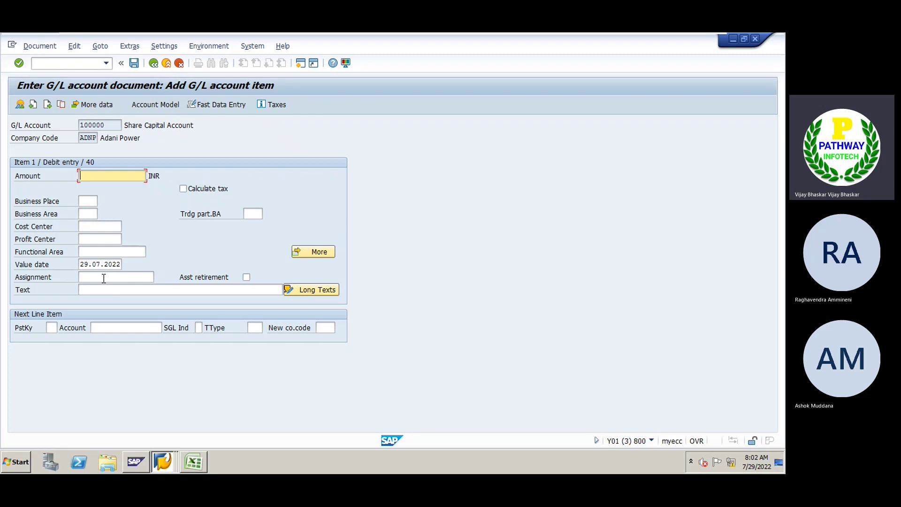
Enter amount 1 and the text "Tesrting" for the debit line item
{"action": "type", "text": "1"}
{"action": "key", "text": "Tab"}
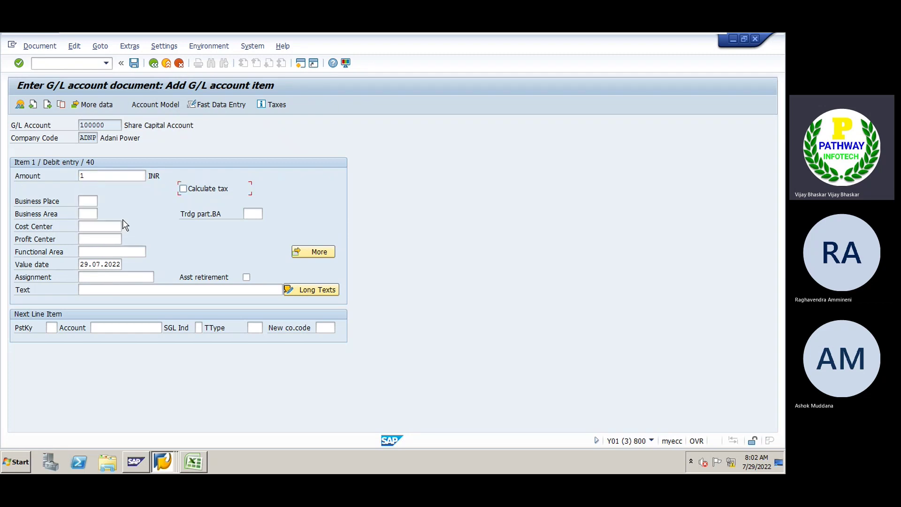
{"action": "left_click", "coordinate": [93, 292]}
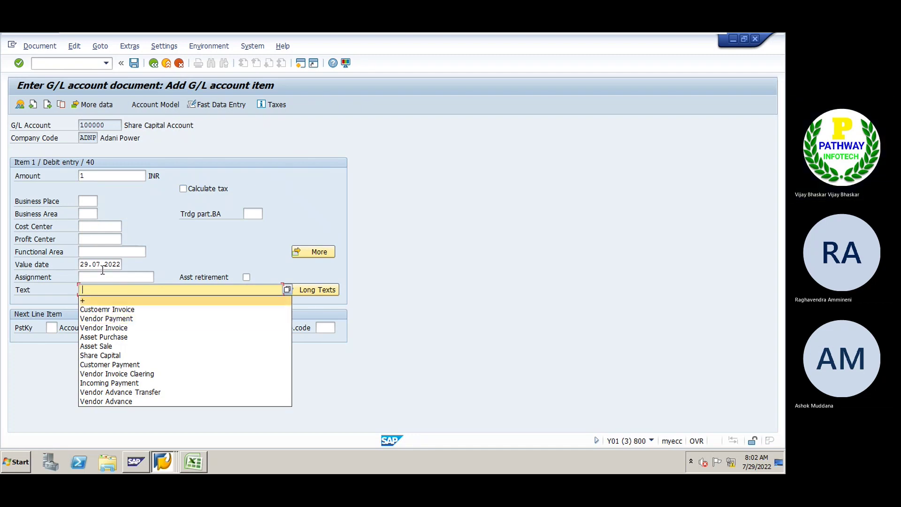
{"action": "type", "text": "Tesrting"}
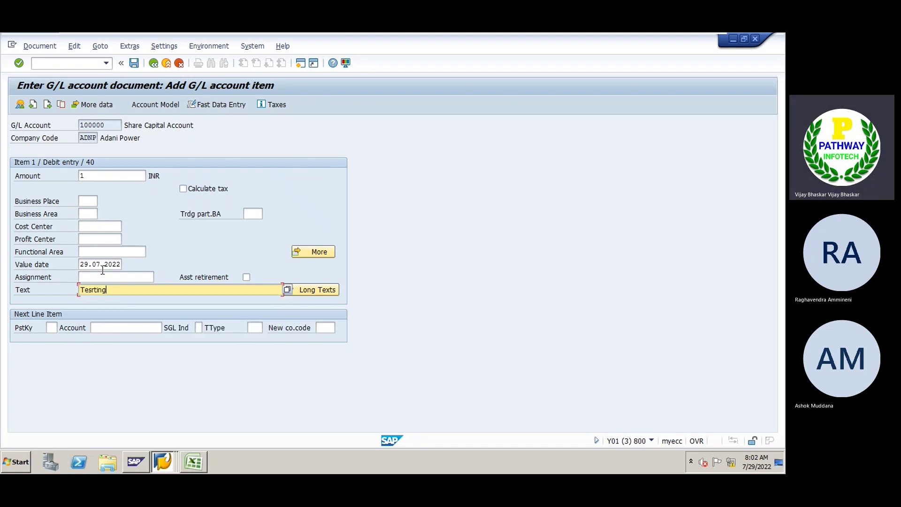
Set the next line item to posting key 50 and account 100000
{"action": "left_click", "coordinate": [52, 329]}
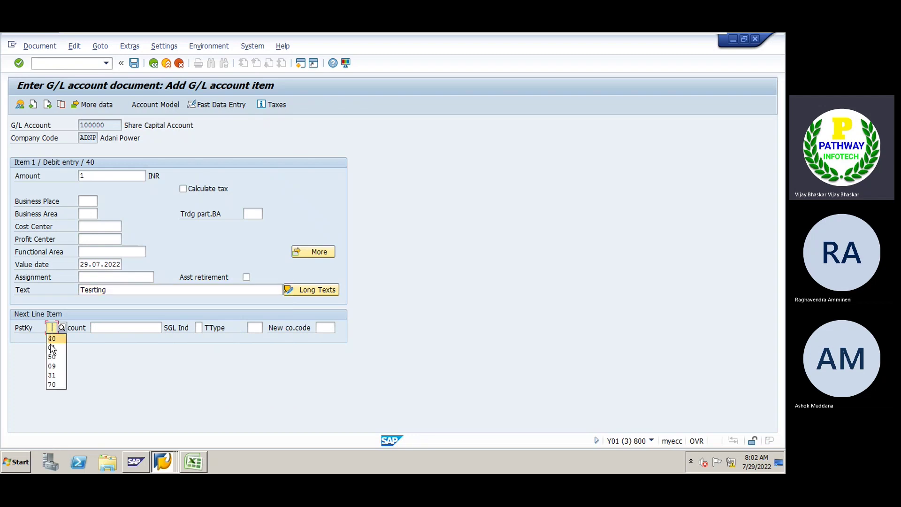
{"action": "left_click", "coordinate": [53, 353]}
{"action": "left_click", "coordinate": [102, 331]}
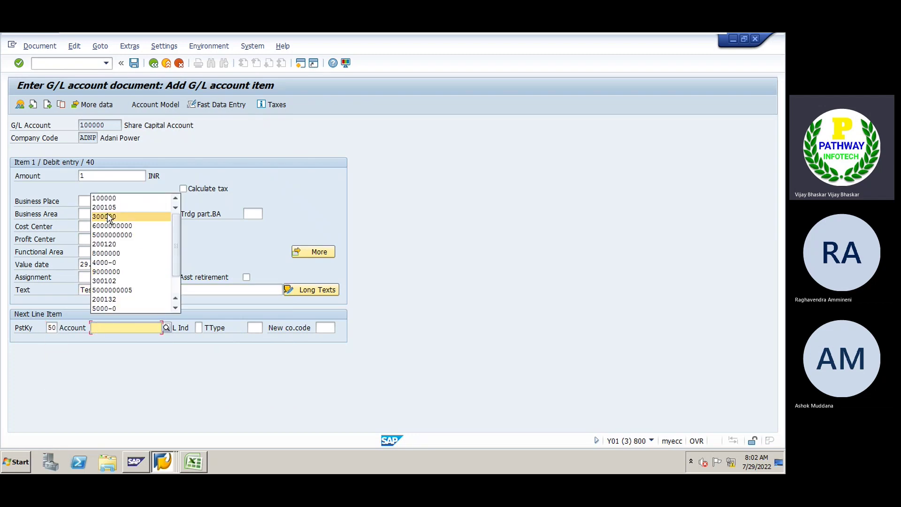
{"action": "left_click", "coordinate": [109, 199]}
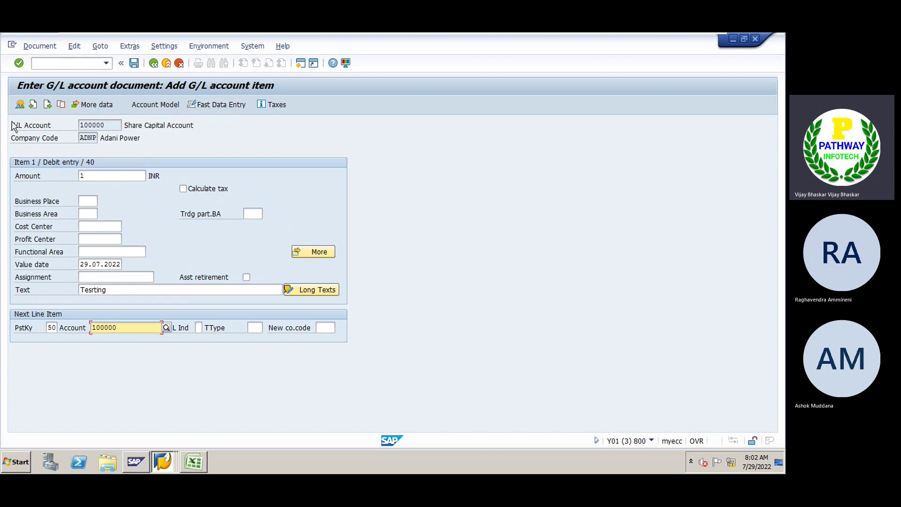
Switch to Excel and enter the combined field count "140+" in E164 below the Dr and Cr counts
{"action": "left_click", "coordinate": [193, 463]}
{"action": "left_click", "coordinate": [188, 308]}
{"action": "left_click_drag", "start_coordinate": [187, 309], "coordinate": [190, 334]}
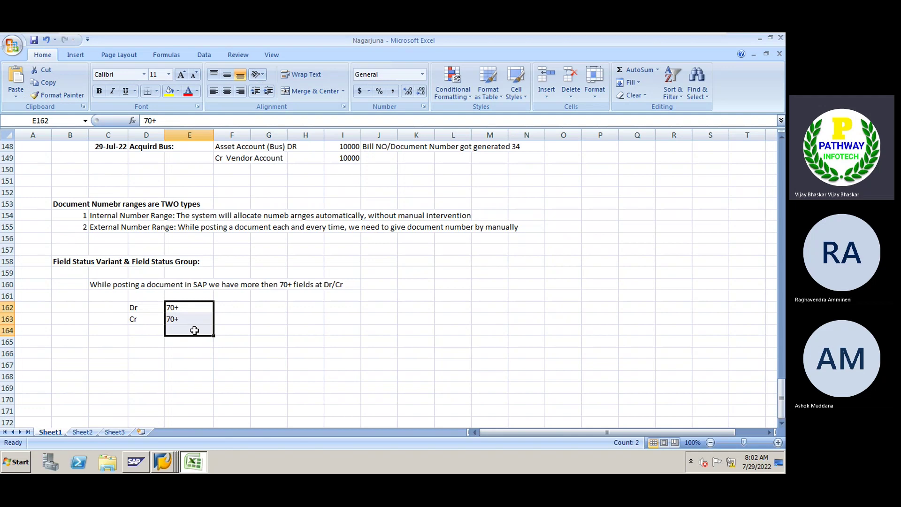
{"action": "left_click", "coordinate": [197, 331]}
{"action": "type", "text": "140+"}
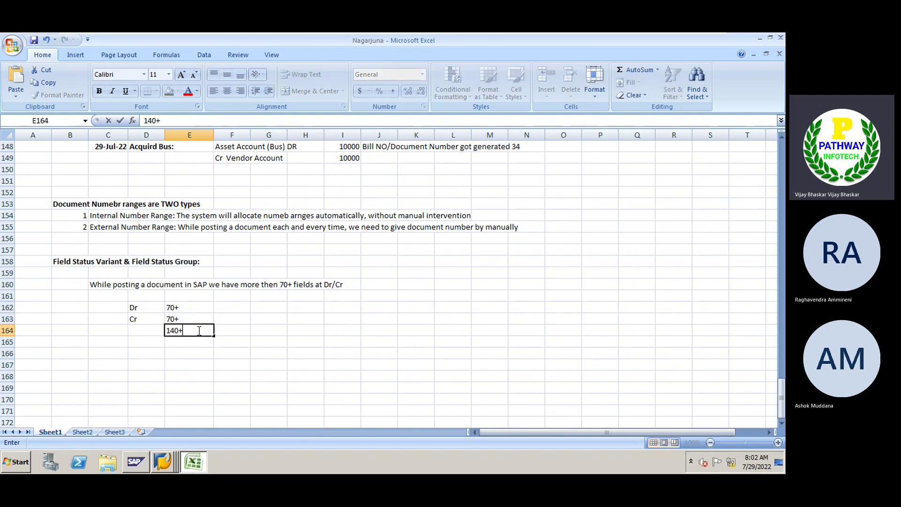
{"action": "key", "text": "Return"}
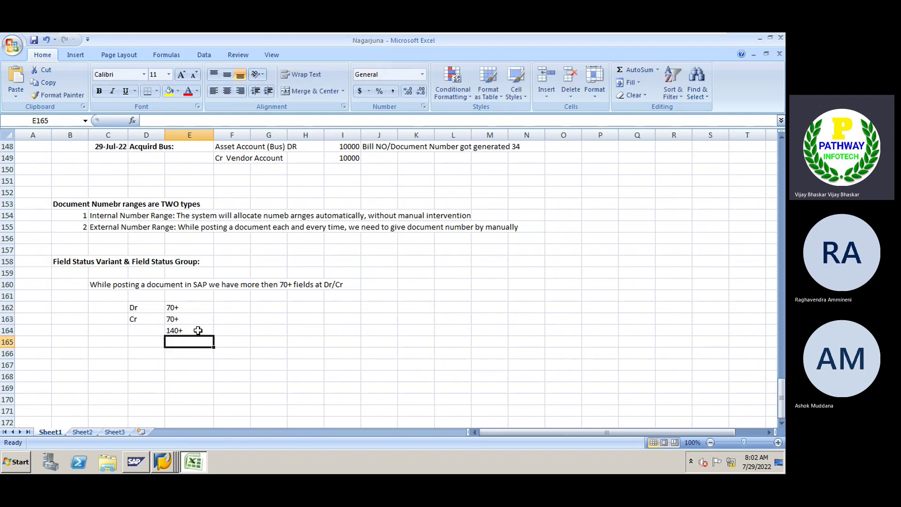
{"action": "left_click", "coordinate": [173, 351]}
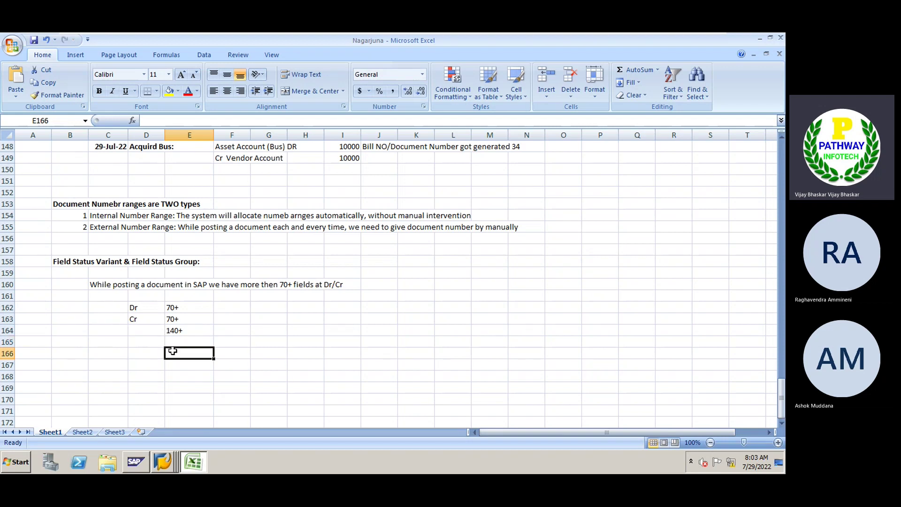
Switch to the SAP G/L posting and go through the debit item's Amount, Business Place, Business Area and Assignment fields
{"action": "key", "text": "alt+Tab"}
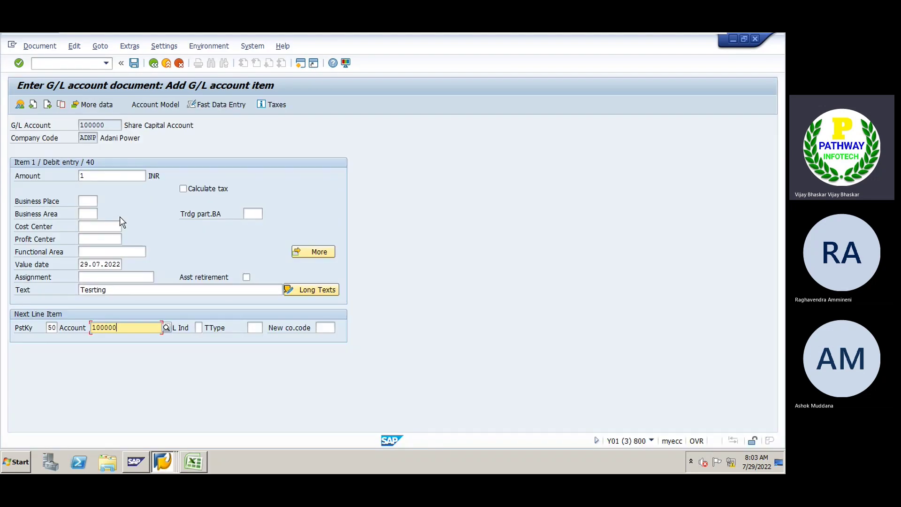
{"action": "left_click", "coordinate": [115, 176]}
{"action": "left_click", "coordinate": [94, 201]}
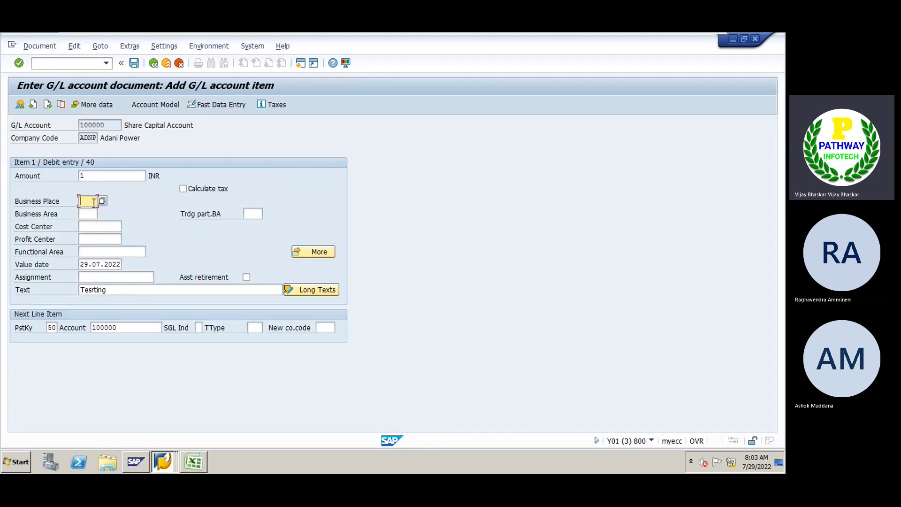
{"action": "left_click", "coordinate": [93, 215]}
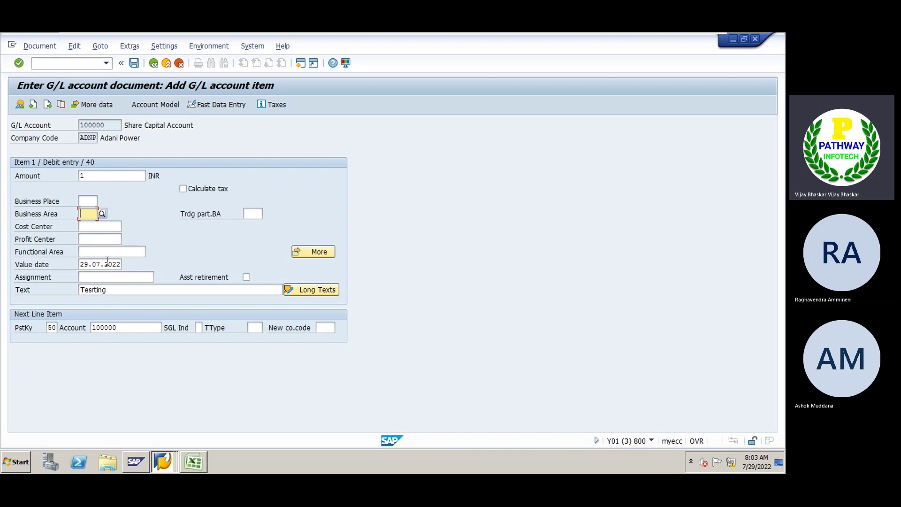
{"action": "left_click", "coordinate": [89, 276]}
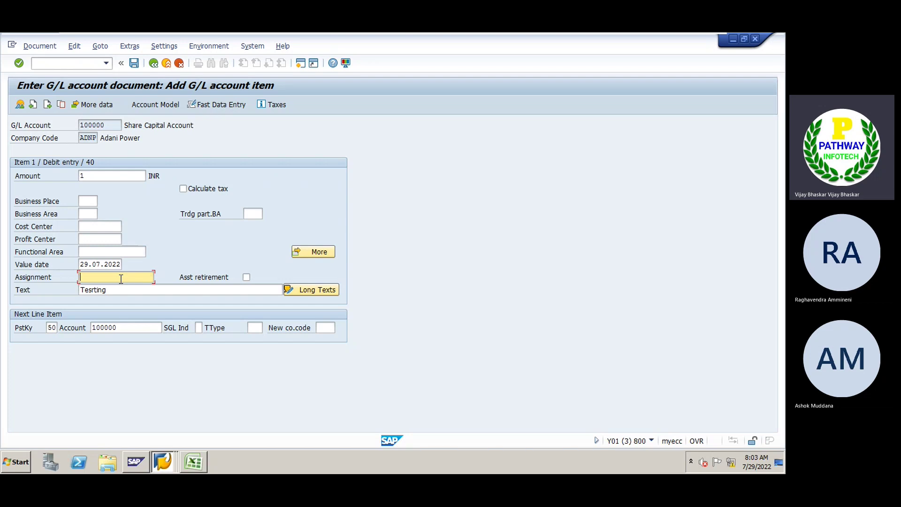
Open the additional Coding Block fields and go through Asset, Cost Center, Profit Center, Segment, Functional Area, Trdg part.BA and Partner PC
{"action": "left_click", "coordinate": [326, 252]}
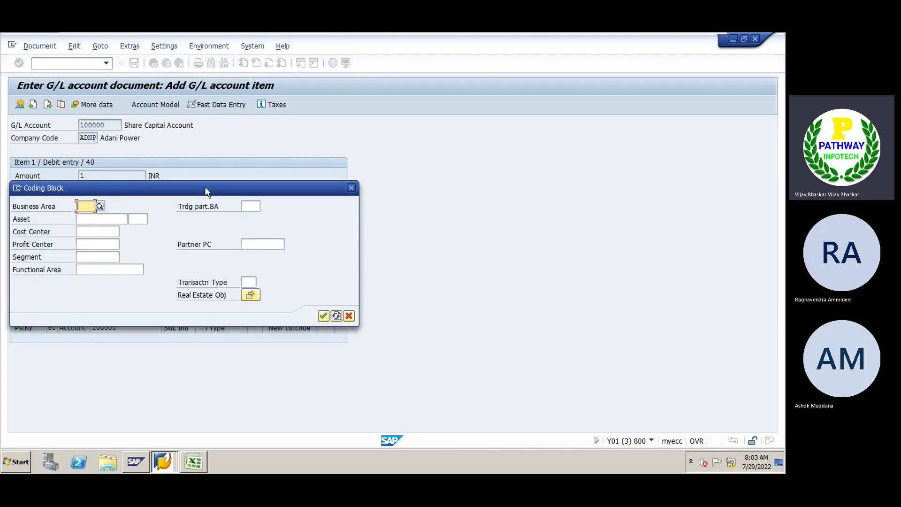
{"action": "left_click_drag", "start_coordinate": [204, 187], "coordinate": [360, 152]}
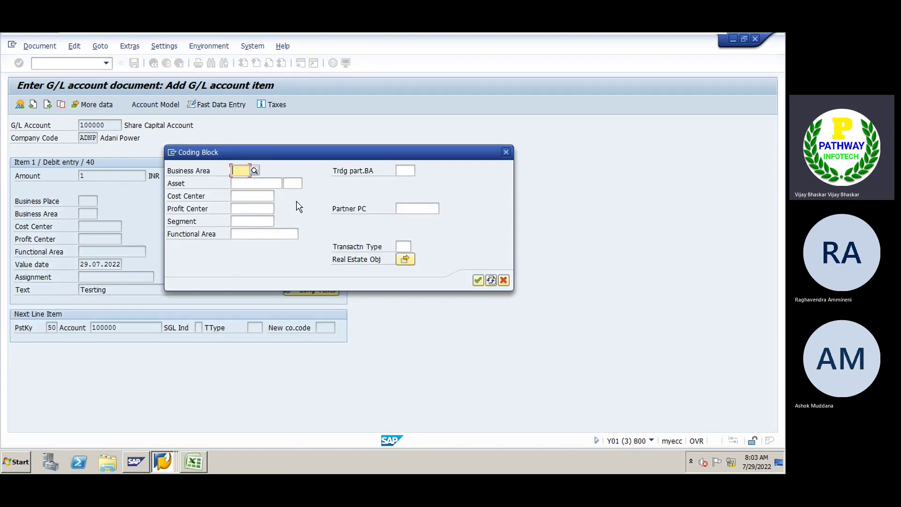
{"action": "left_click", "coordinate": [249, 183]}
{"action": "left_click", "coordinate": [249, 196]}
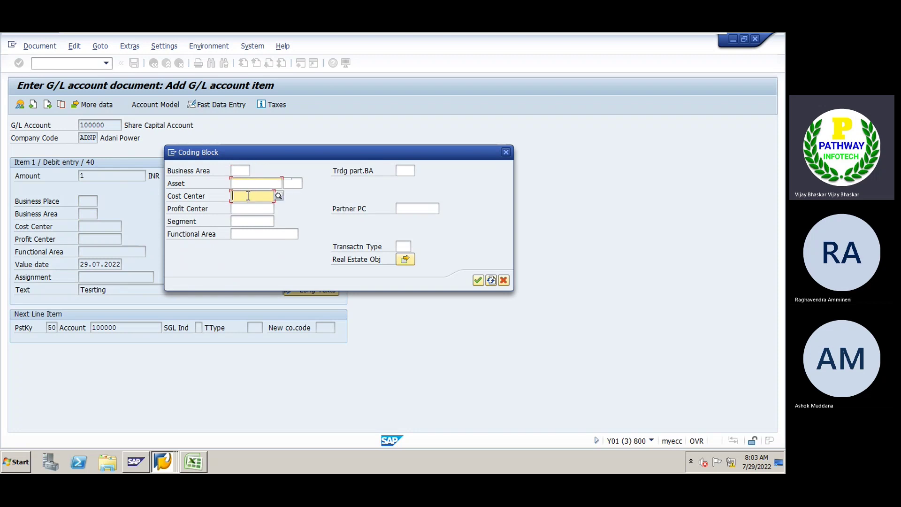
{"action": "left_click", "coordinate": [248, 210]}
{"action": "left_click", "coordinate": [248, 221]}
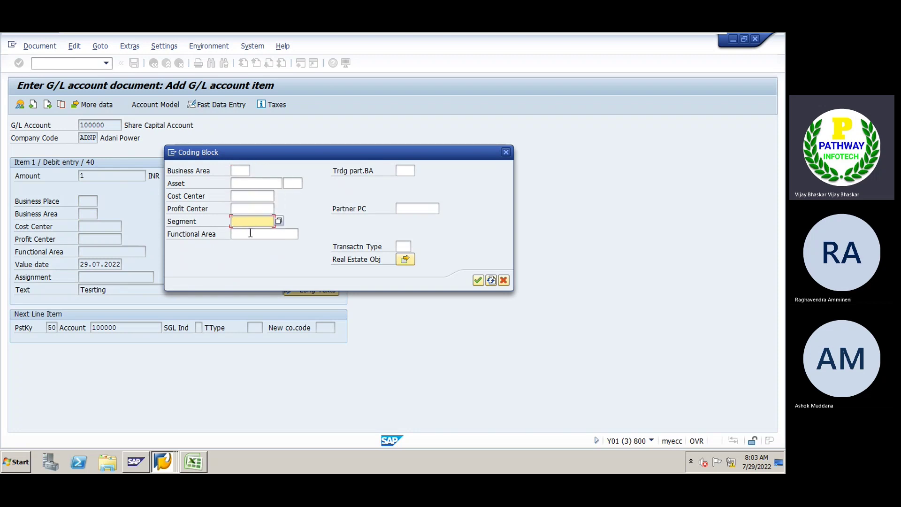
{"action": "left_click", "coordinate": [252, 234]}
{"action": "left_click", "coordinate": [405, 172]}
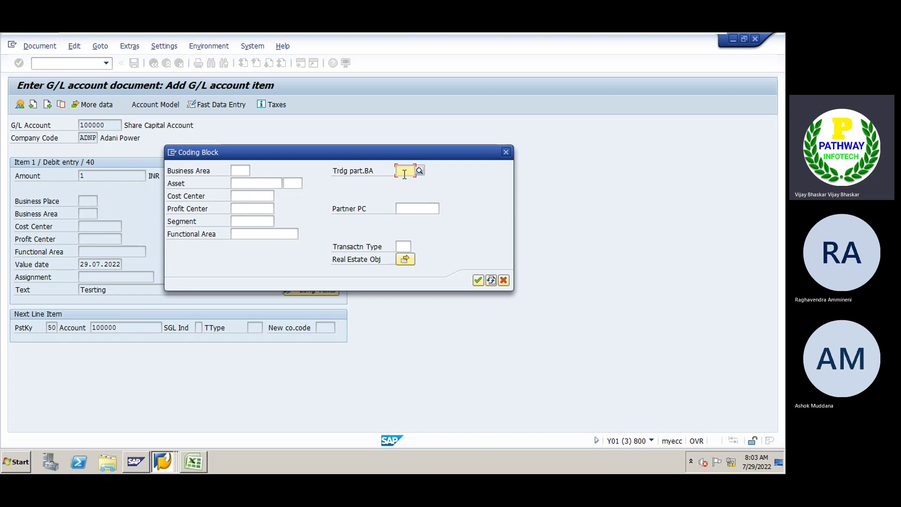
{"action": "left_click", "coordinate": [407, 209]}
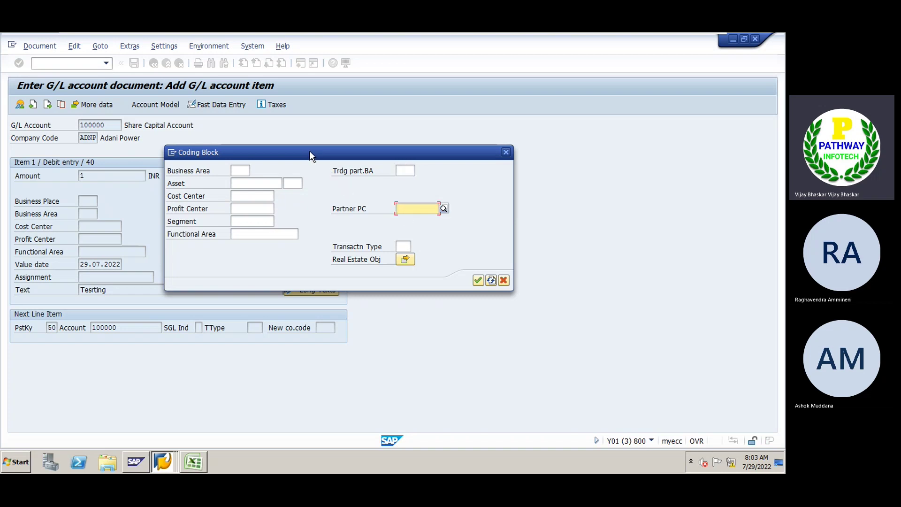
{"action": "left_click_drag", "start_coordinate": [309, 150], "coordinate": [380, 151]}
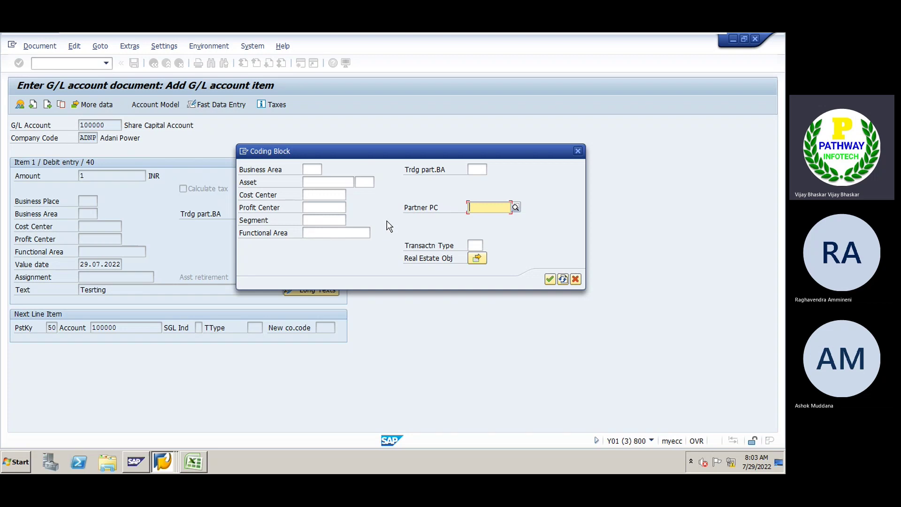
Switch to Excel and enter in C166 "While posting the document, which fields are Required, Optional, Supress", with the three statuses in bold
{"action": "left_click", "coordinate": [199, 459]}
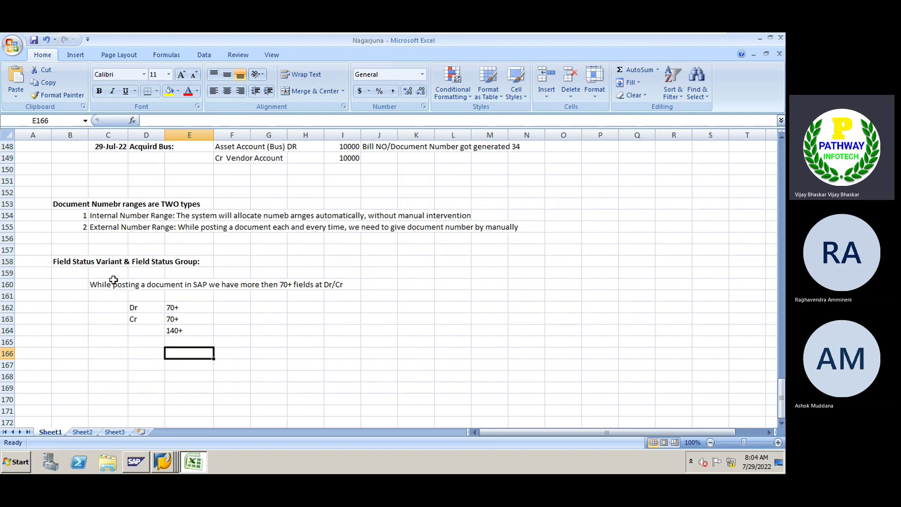
{"action": "left_click", "coordinate": [106, 264]}
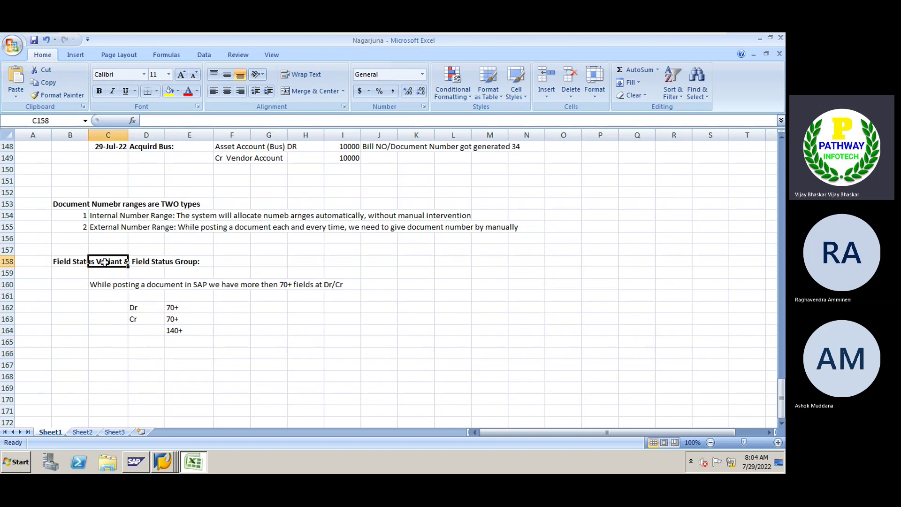
{"action": "left_click", "coordinate": [90, 352]}
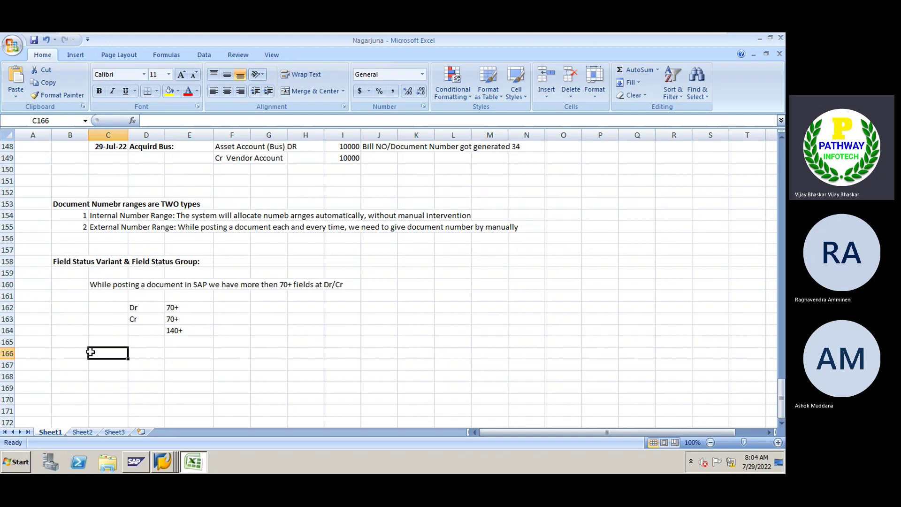
{"action": "double_click", "coordinate": [90, 352]}
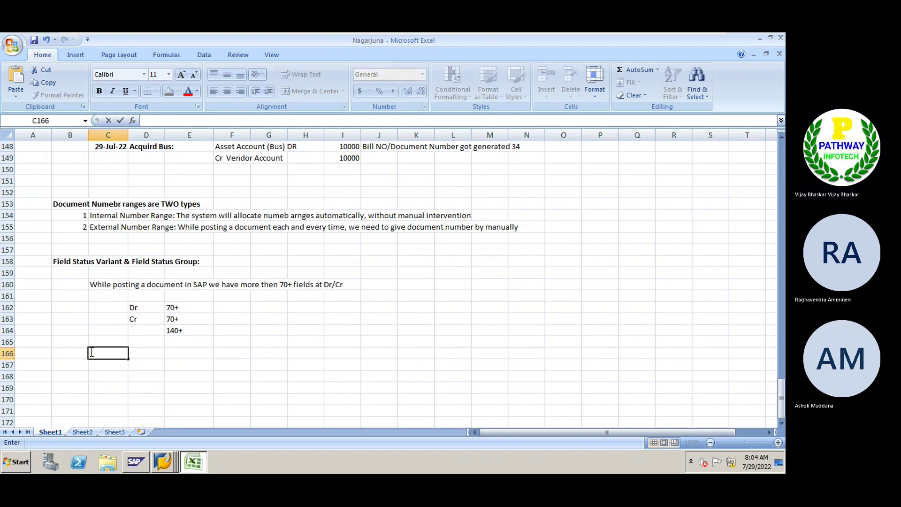
{"action": "type", "text": "W"}
{"action": "key", "text": "BackSpace"}
{"action": "type", "text": "Whu"}
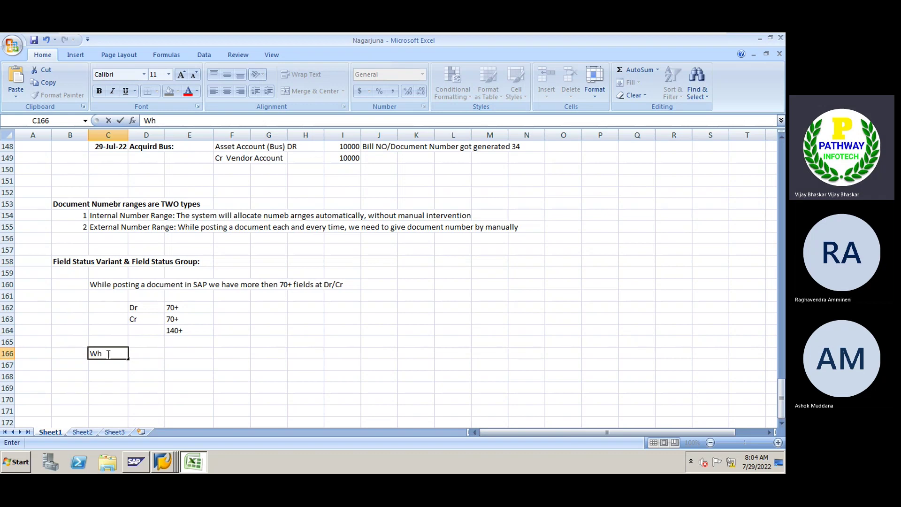
{"action": "key", "text": "BackSpace"}
{"action": "key", "text": "BackSpace"}
{"action": "type", "text": "While p"}
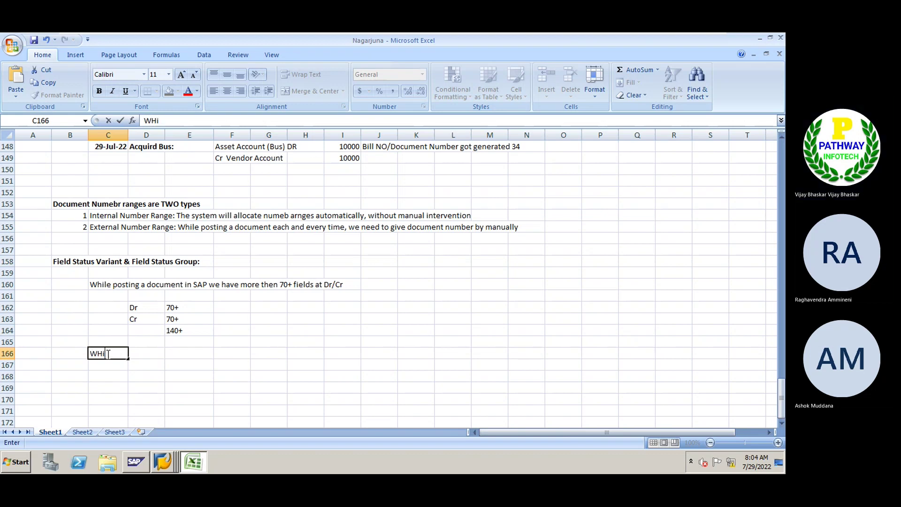
{"action": "type", "text": "osting the "}
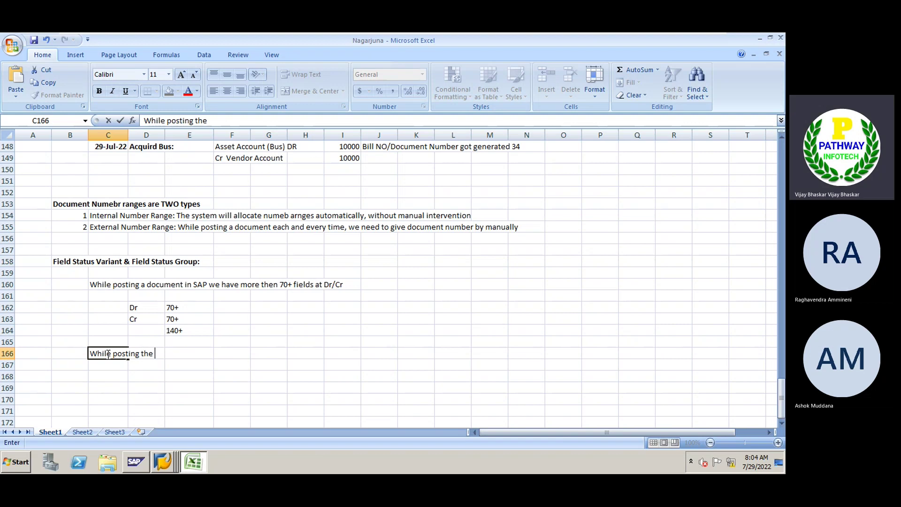
{"action": "type", "text": "docume"}
{"action": "type", "text": "n"}
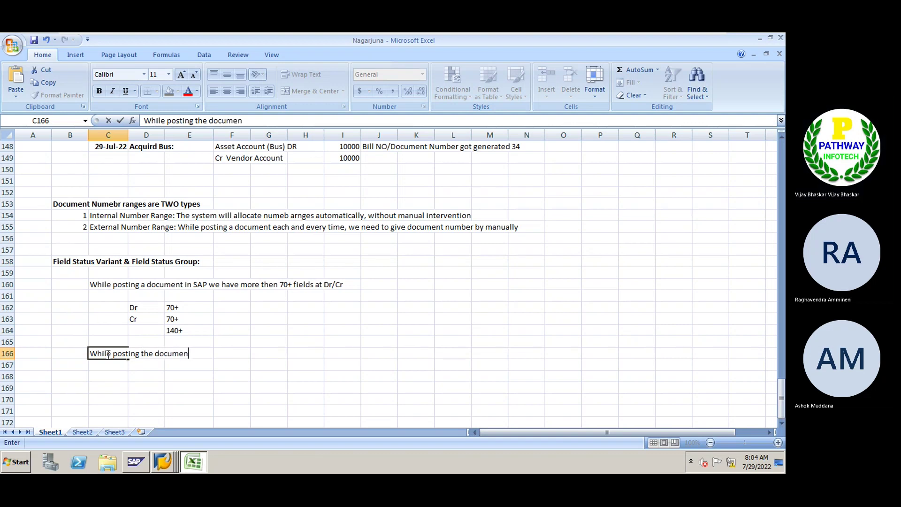
{"action": "type", "text": "t, which fields are "}
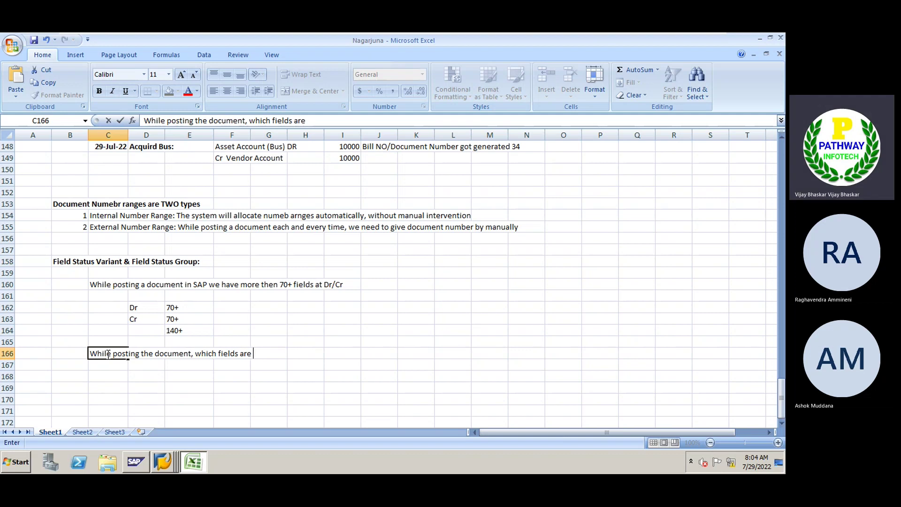
{"action": "type", "text": "Required,"}
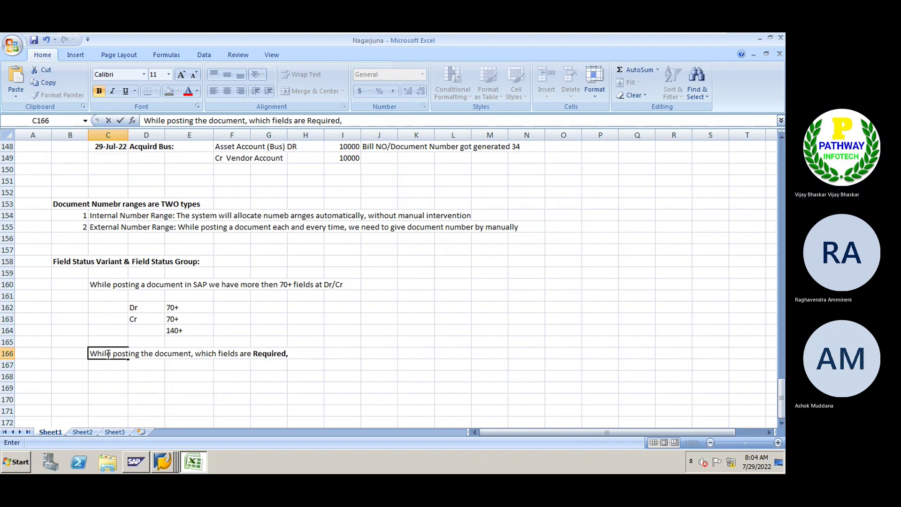
{"action": "type", "text": " Optional, S"}
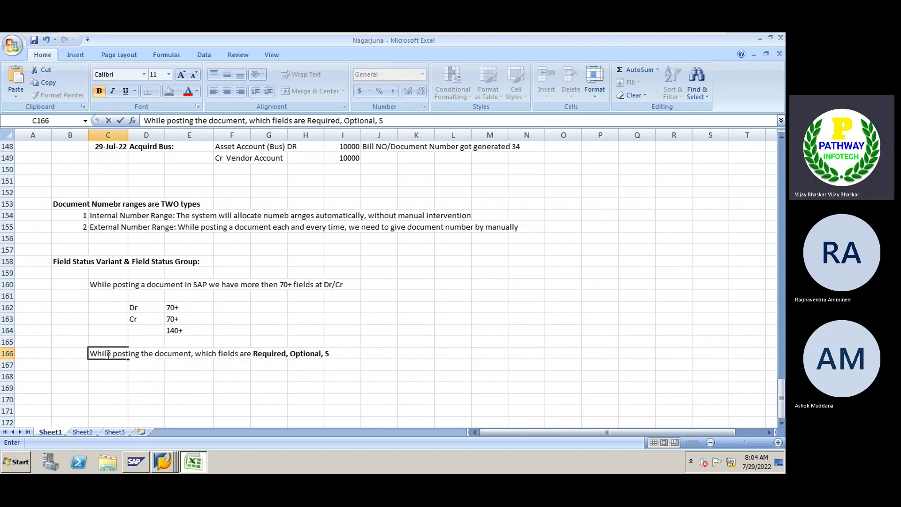
{"action": "type", "text": "upress"}
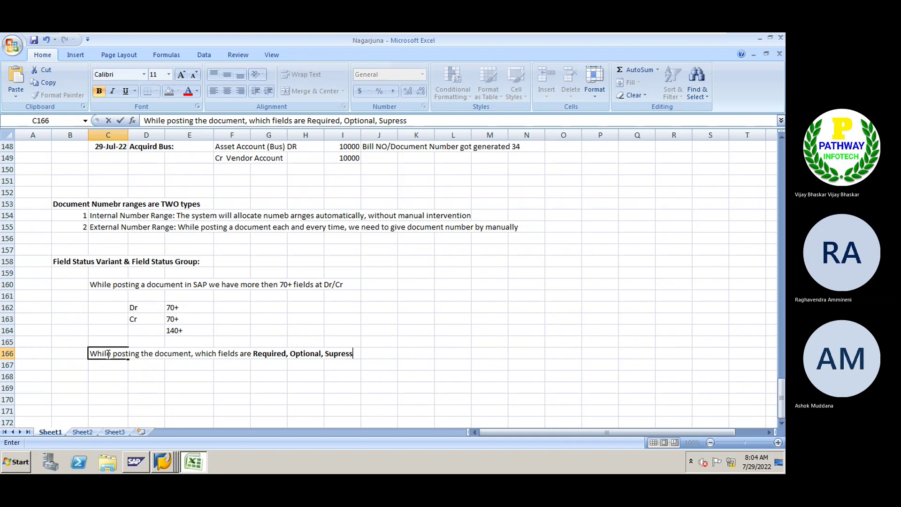
{"action": "key", "text": "Return"}
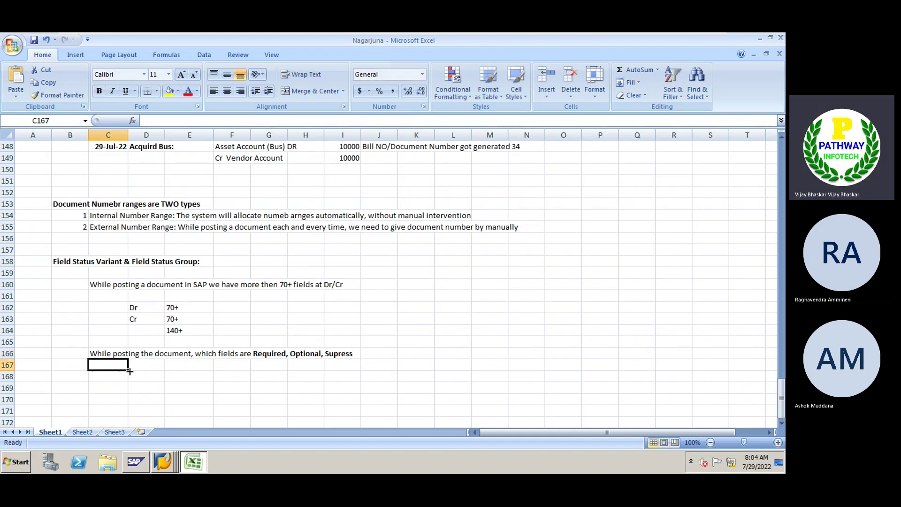
Enter the label "Required:" in D168, two rows below the field status sentence
{"action": "left_click", "coordinate": [144, 374]}
{"action": "type", "text": "R"}
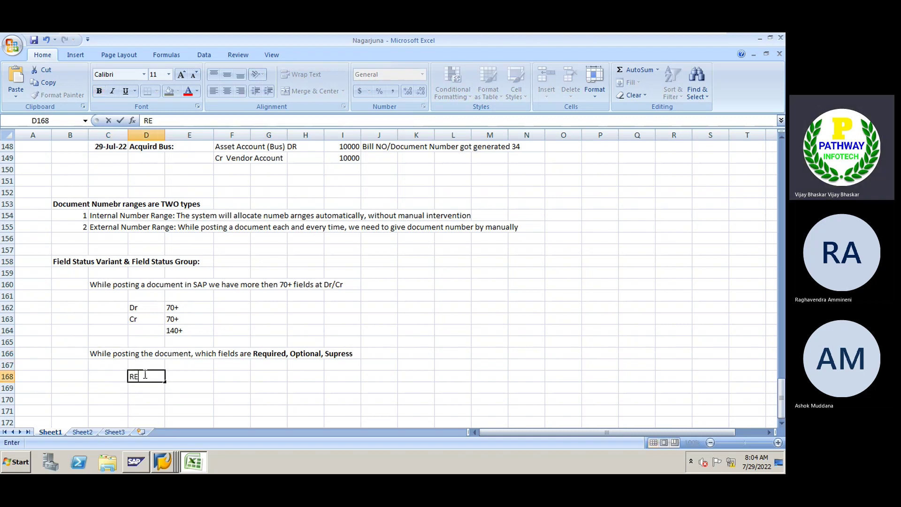
{"action": "type", "text": "equired:"}
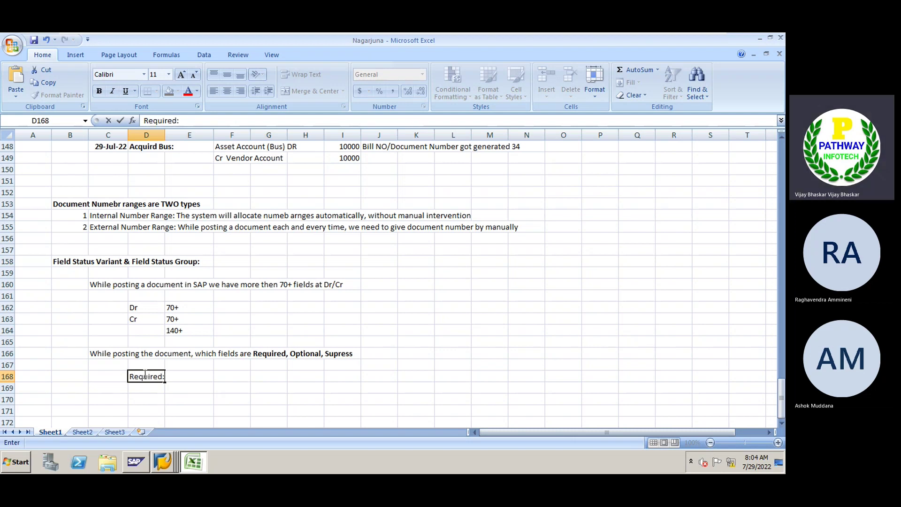
{"action": "key", "text": "Tab"}
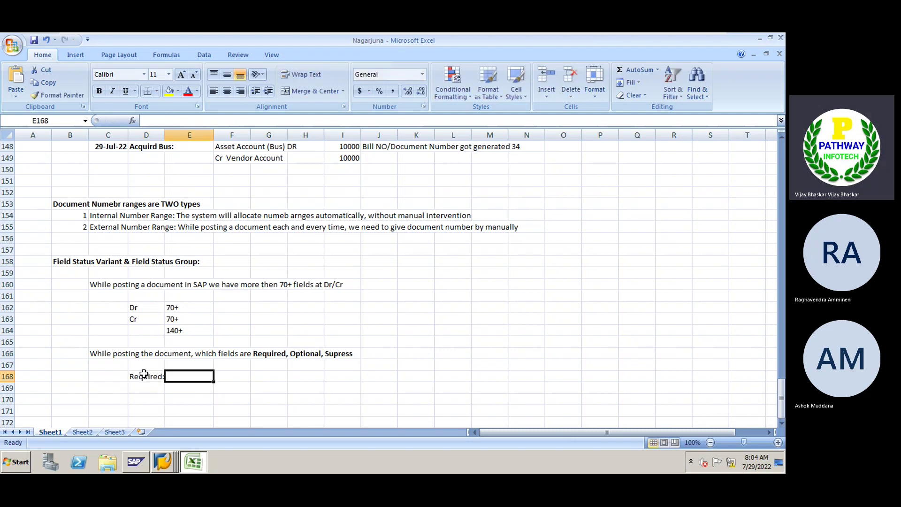
Enter the explanation "The filed value we must have enter Ex: Curreny" in E168 beside the Required label
{"action": "type", "text": "The "}
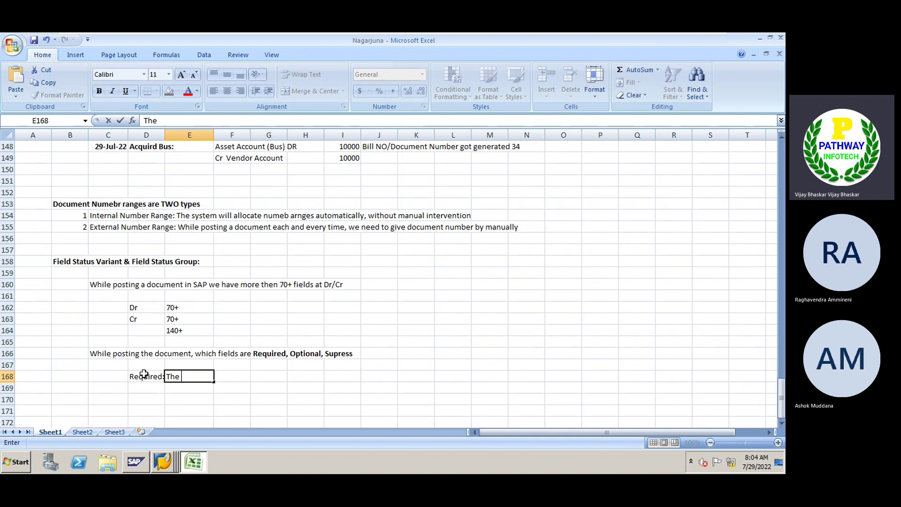
{"action": "type", "text": "filed "}
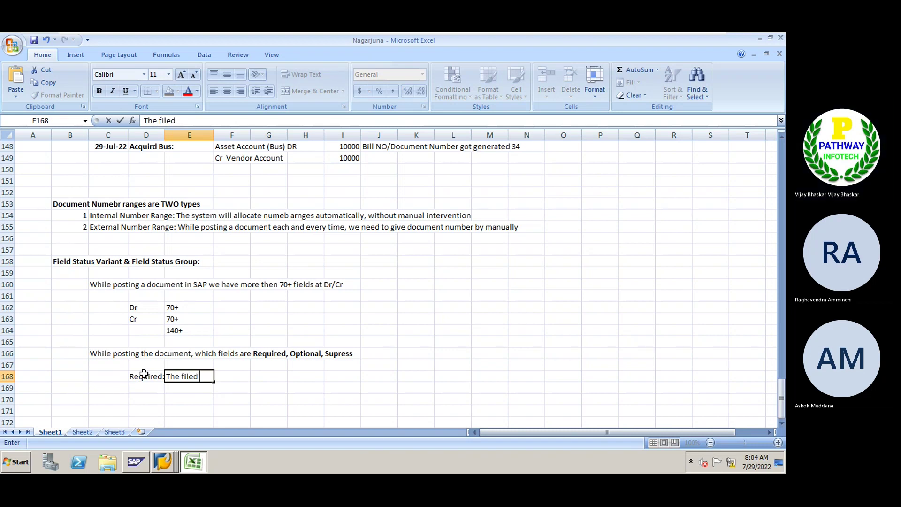
{"action": "type", "text": "value we must has"}
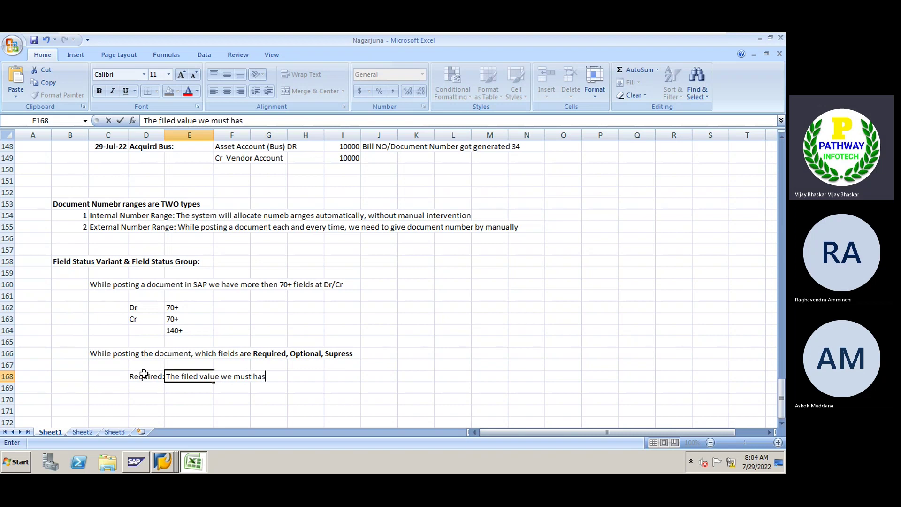
{"action": "key", "text": "BackSpace"}
{"action": "type", "text": "ve enter"}
{"action": "type", "text": "Ex"}
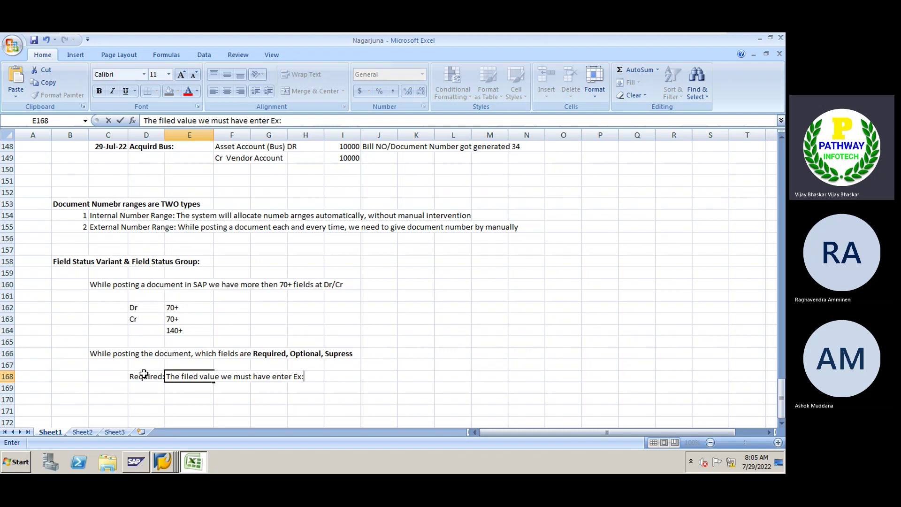
{"action": "type", "text": ": Currenbcy"}
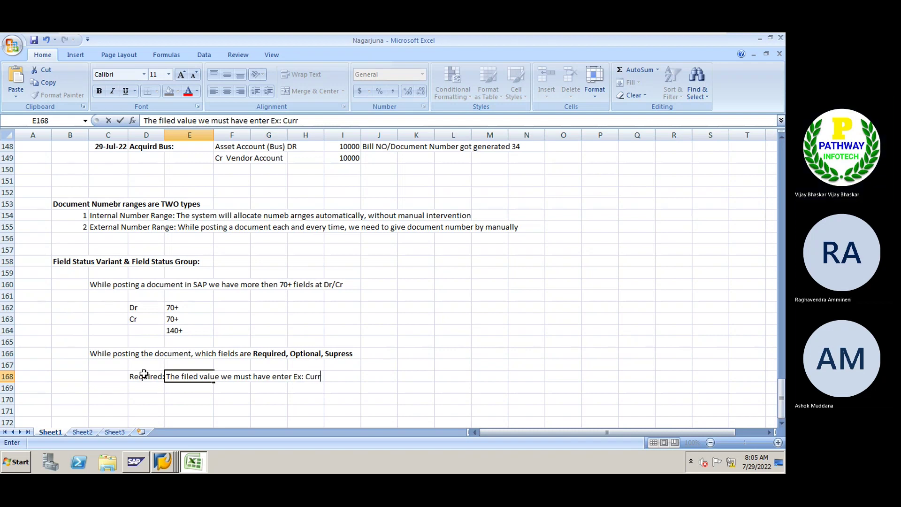
{"action": "key", "text": "BackSpace"}
{"action": "key", "text": "BackSpace"}
{"action": "key", "text": "BackSpace"}
{"action": "type", "text": "y"}
{"action": "key", "text": "Return"}
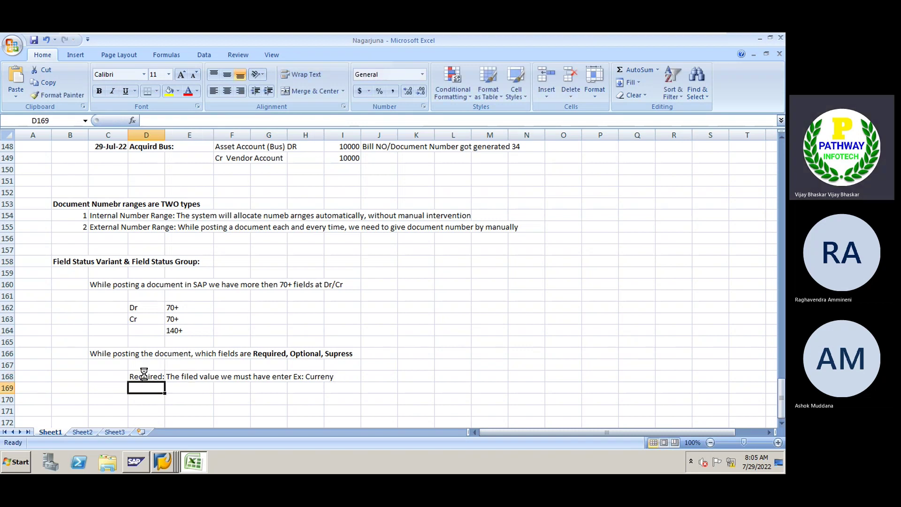
Make the "Required:" label in D168 bold and switch back to the SAP G/L posting
{"action": "left_click", "coordinate": [143, 374]}
{"action": "key", "text": "ctrl+b"}
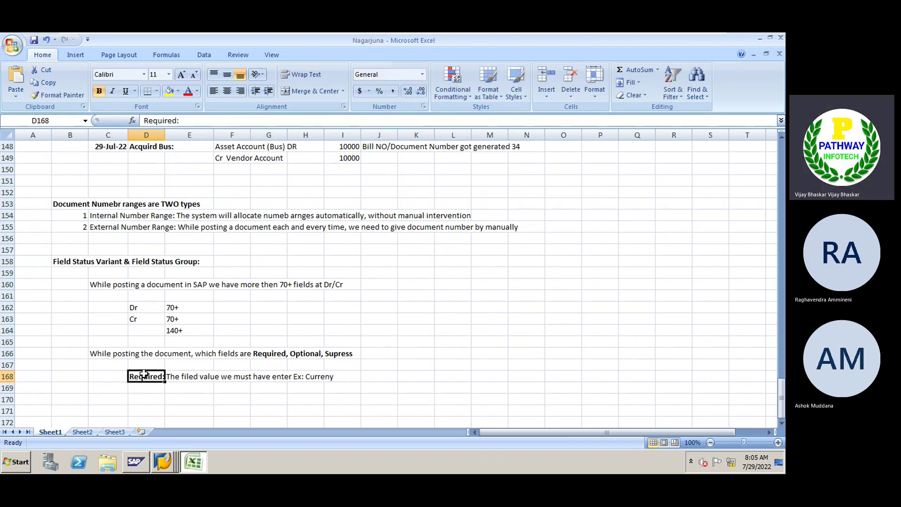
{"action": "key", "text": "alt+Tab"}
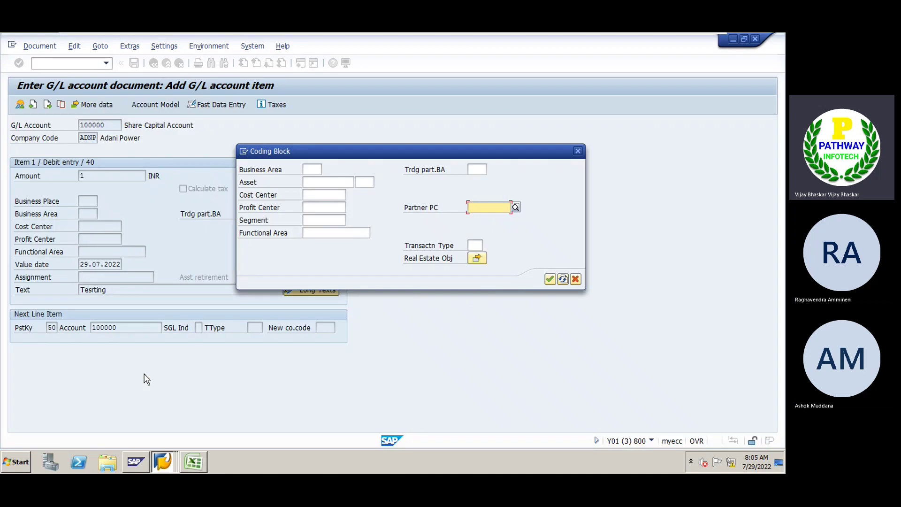
Close the coding block and restart the G/L account posting with transaction /nf-02
{"action": "left_click", "coordinate": [578, 151]}
{"action": "left_click", "coordinate": [84, 65]}
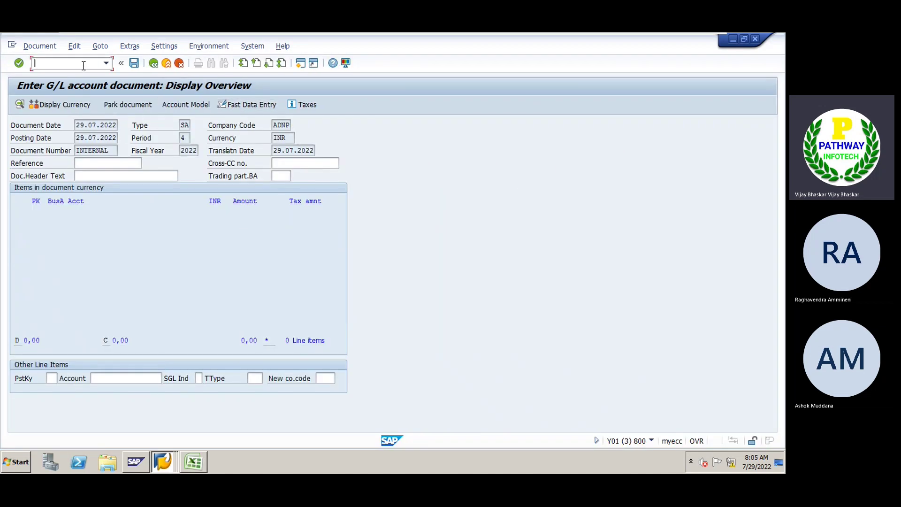
{"action": "type", "text": "/nf-02"}
{"action": "key", "text": "Return"}
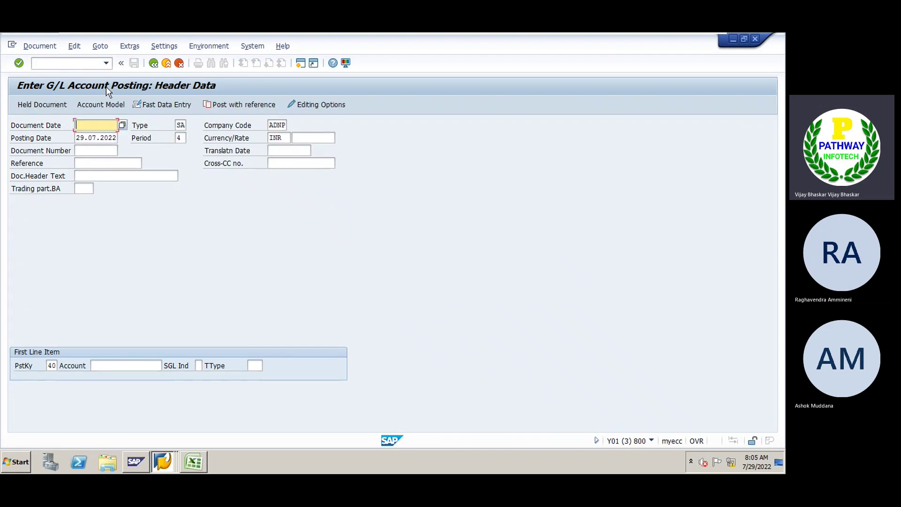
Clear the currency in the posting header and re-enter it as INR
{"action": "left_click", "coordinate": [283, 138]}
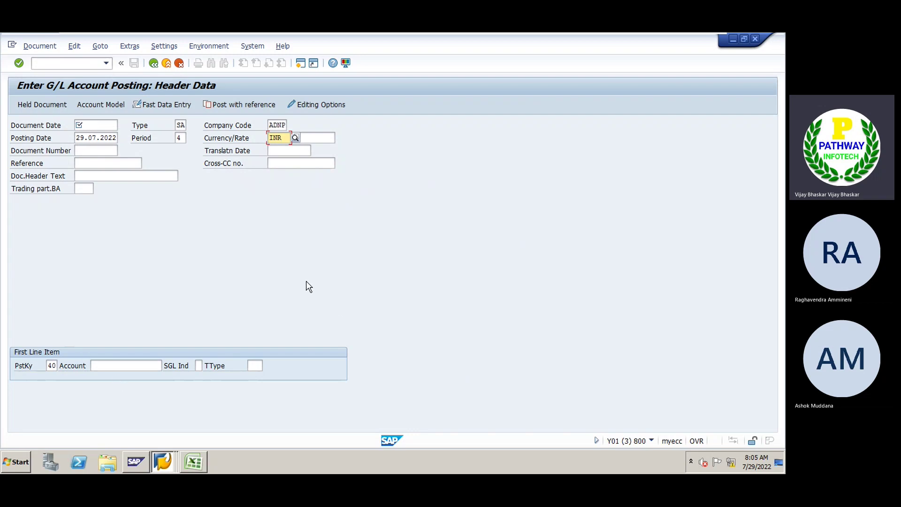
{"action": "key", "text": "BackSpace"}
{"action": "key", "text": "BackSpace"}
{"action": "key", "text": "BackSpace"}
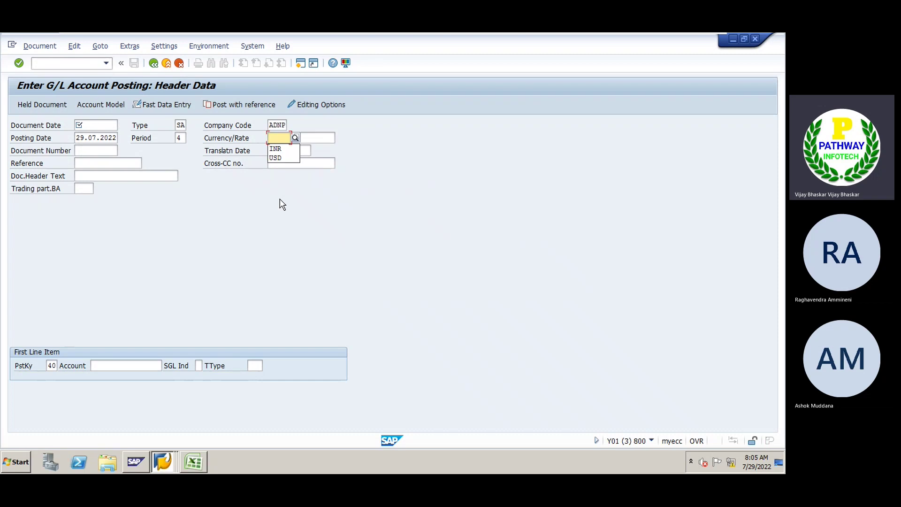
{"action": "left_click", "coordinate": [309, 163]}
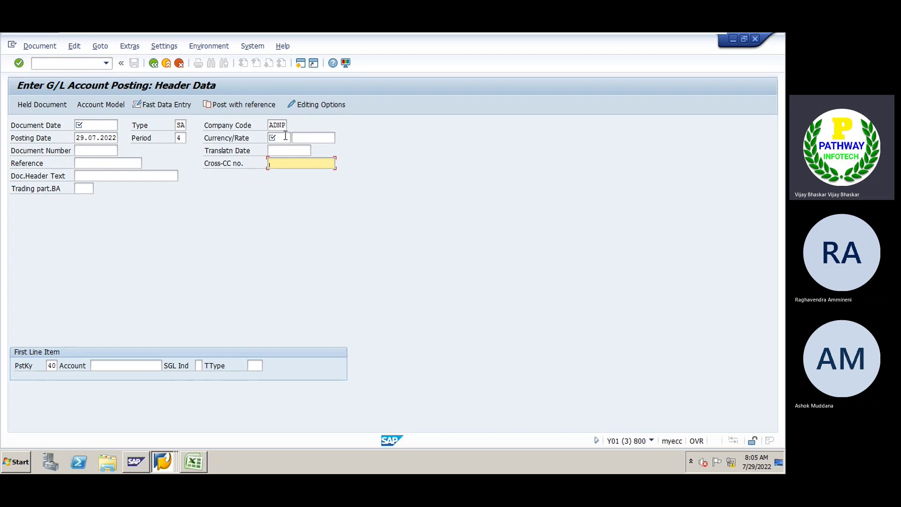
{"action": "left_click", "coordinate": [274, 137]}
{"action": "type", "text": "INr"}
{"action": "key", "text": "Tab"}
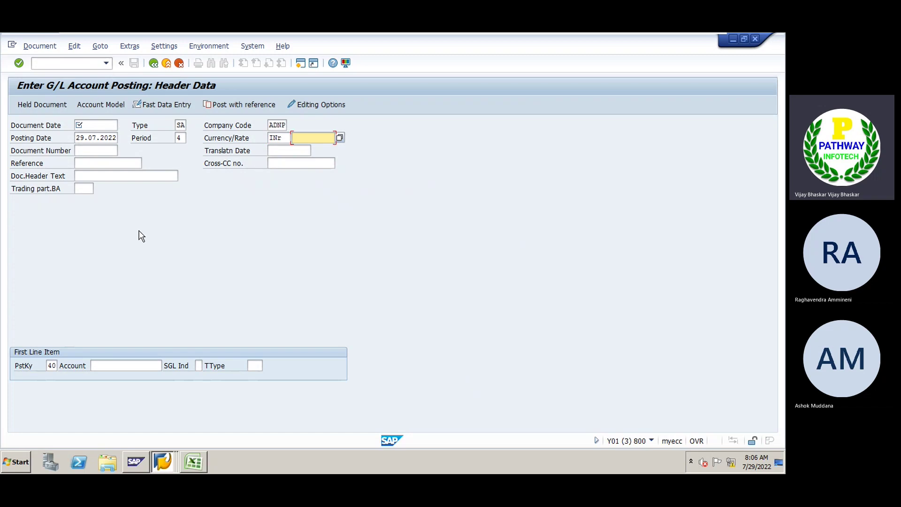
Try to confirm the posting header without a document date, and set the document date to 29.07.2022
{"action": "key", "text": "Return"}
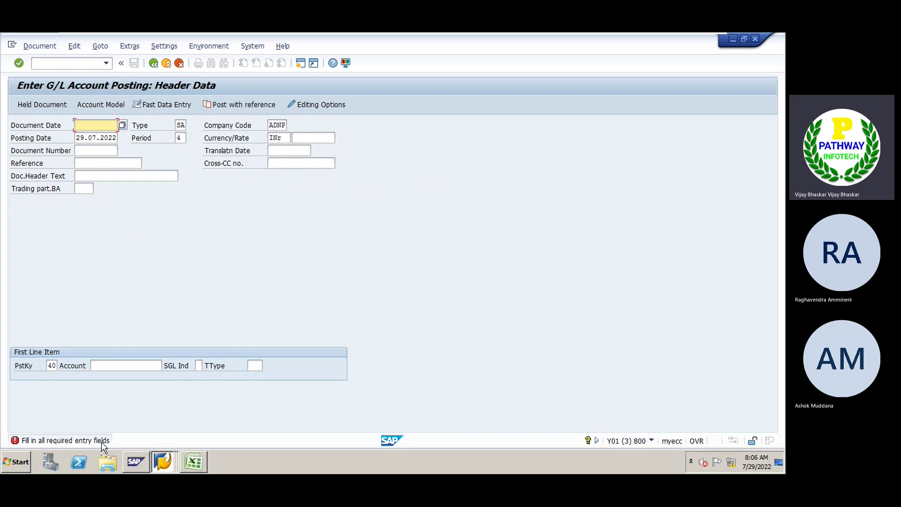
{"action": "left_click", "coordinate": [94, 139]}
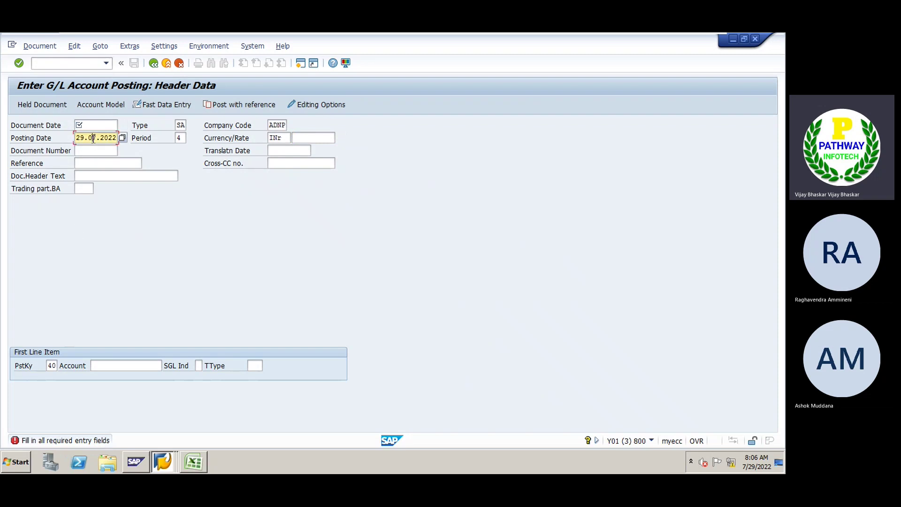
{"action": "left_click", "coordinate": [96, 124]}
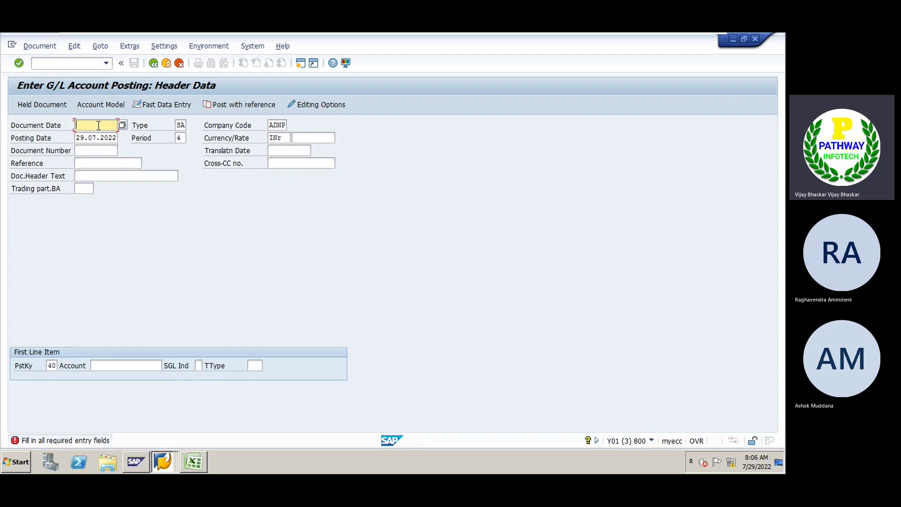
{"action": "left_click", "coordinate": [101, 139]}
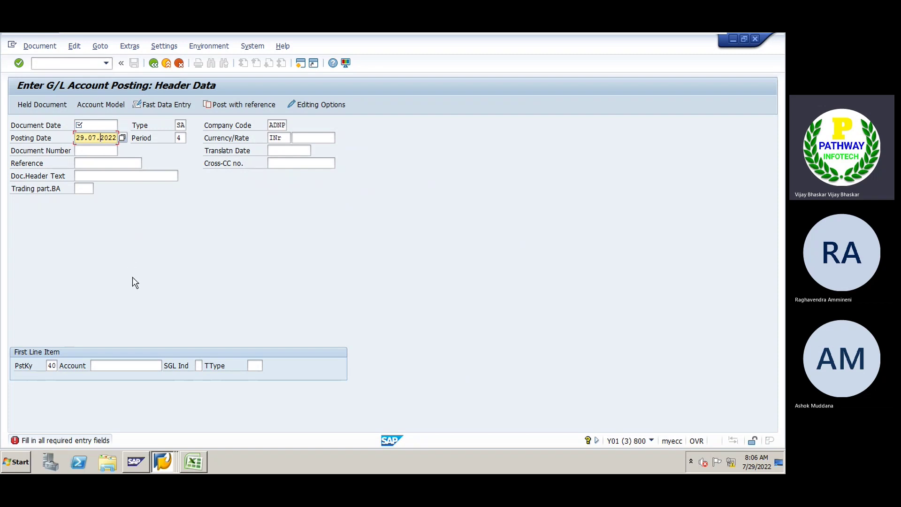
{"action": "left_click", "coordinate": [94, 125]}
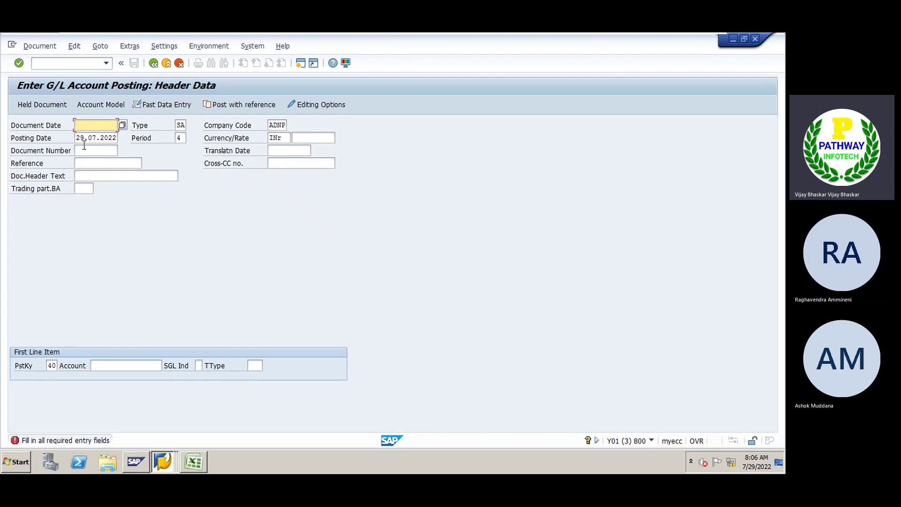
{"action": "left_click", "coordinate": [81, 136]}
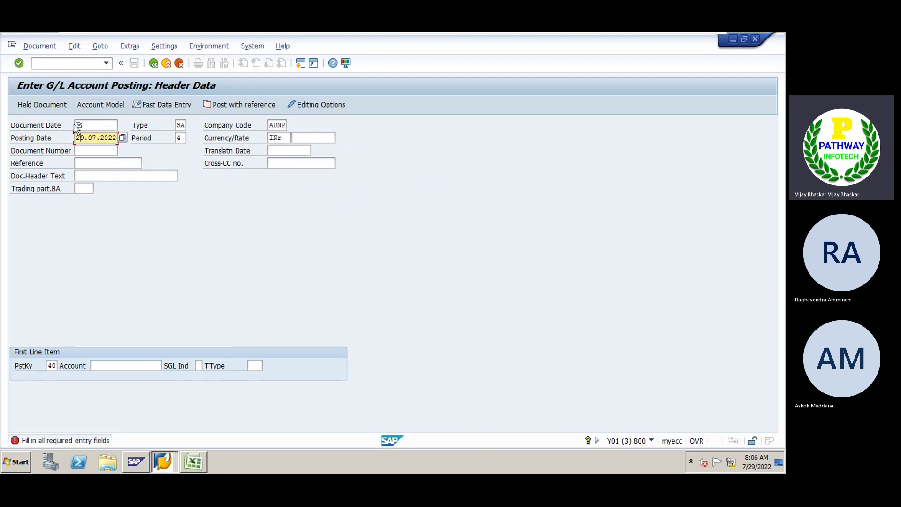
{"action": "left_click", "coordinate": [102, 125]}
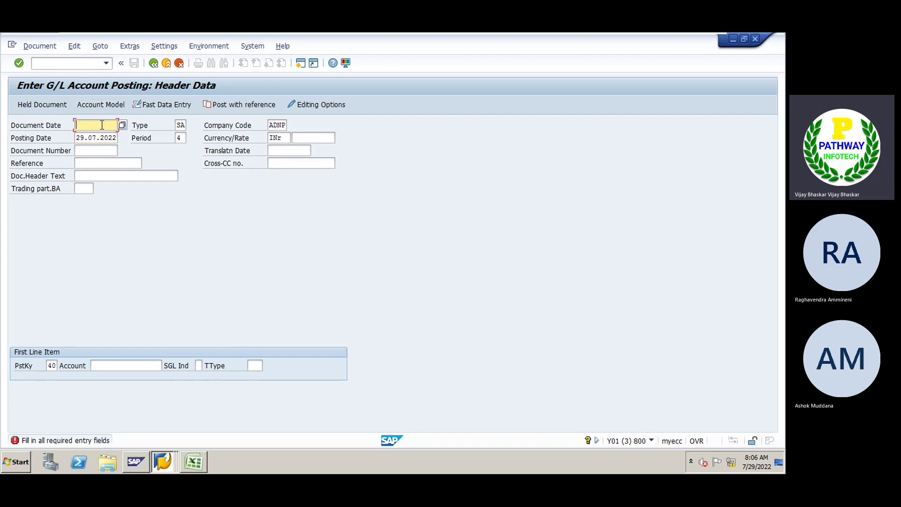
{"action": "left_click", "coordinate": [102, 125]}
{"action": "left_click", "coordinate": [94, 136]}
Switch to Excel and enter the label "Optional:" in D169, below the Required label
{"action": "left_click", "coordinate": [194, 462]}
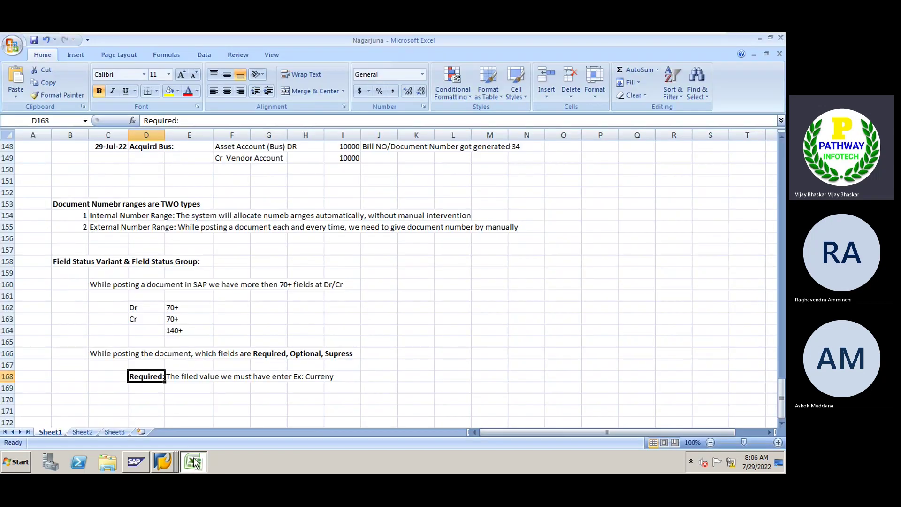
{"action": "left_click", "coordinate": [140, 387]}
{"action": "type", "text": "Optional"}
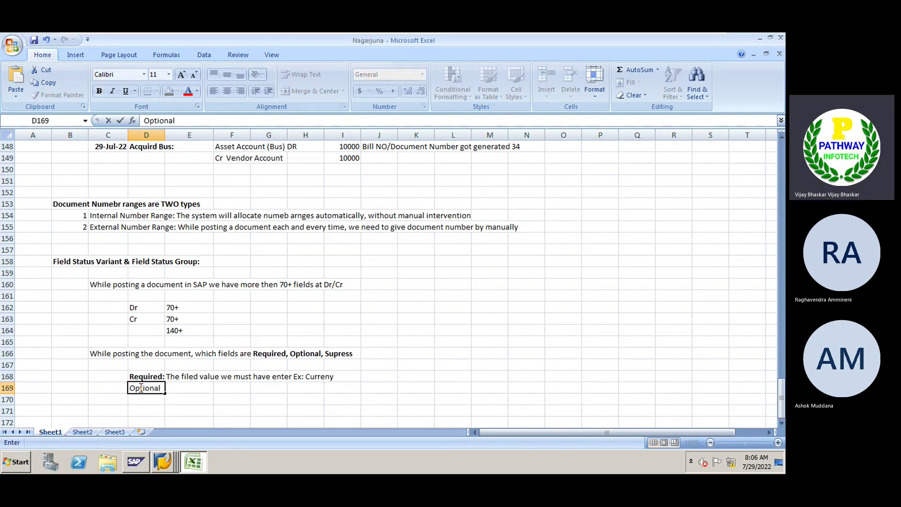
{"action": "type", "text": ":"}
{"action": "key", "text": "Tab"}
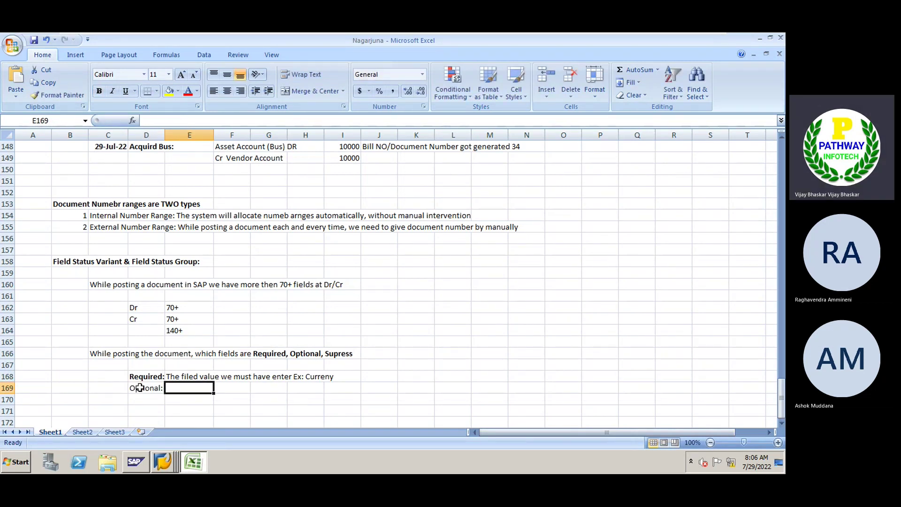
Enter "If we enter the value or do not enter, the system will allow." in E169 and make the "Optional:" label bold
{"action": "type", "text": "If"}
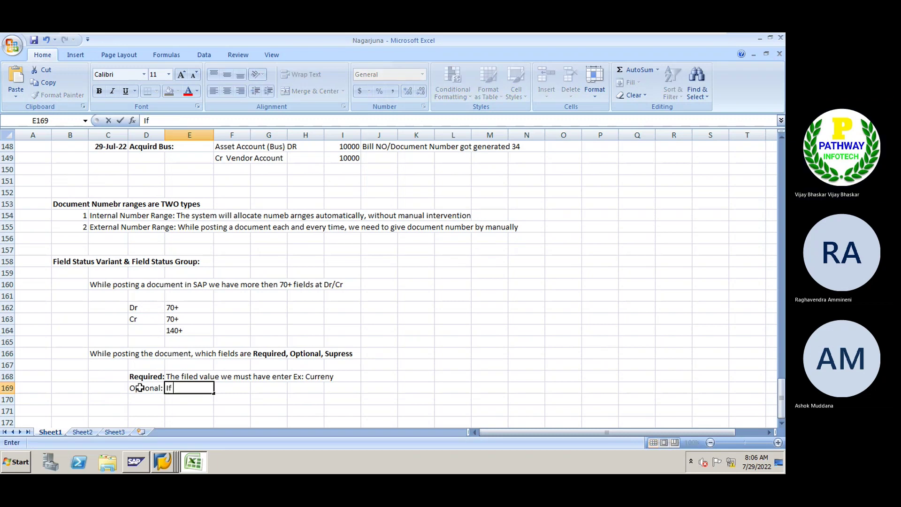
{"action": "type", "text": " we enter the valu"}
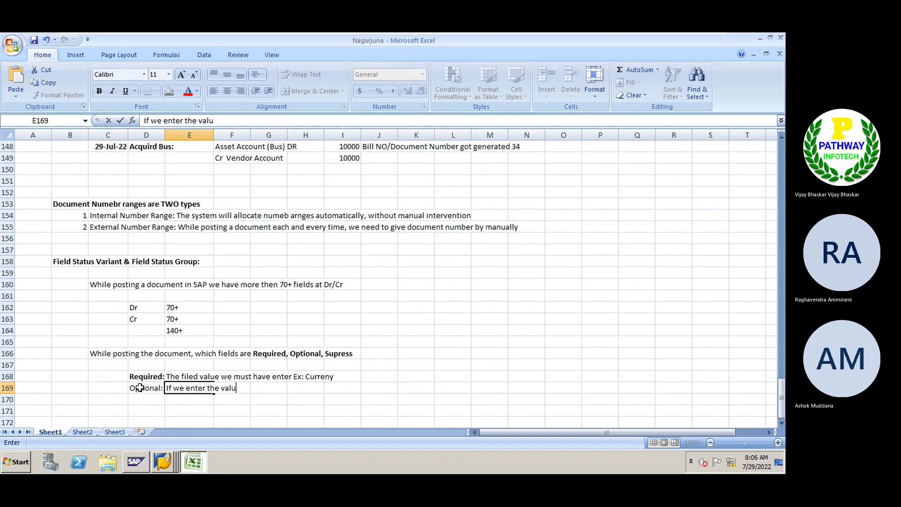
{"action": "type", "text": "re or do"}
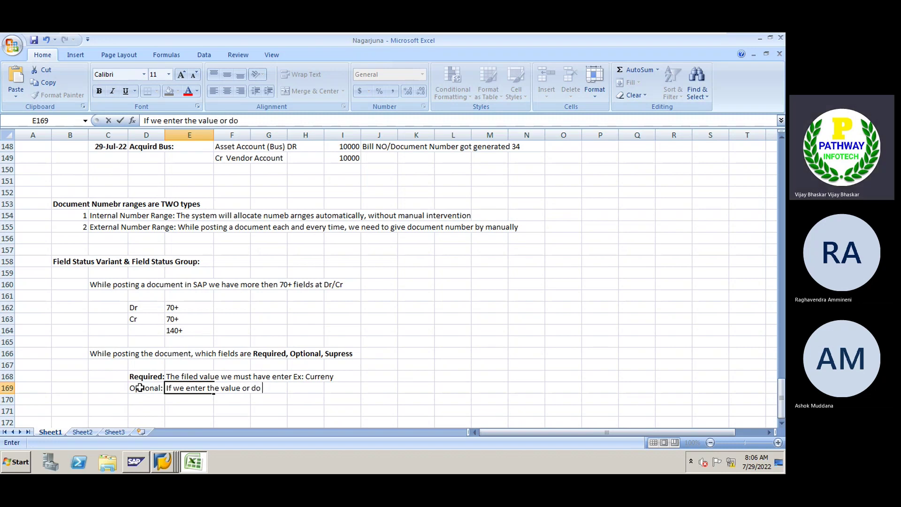
{"action": "type", "text": " not enter, the system wi"}
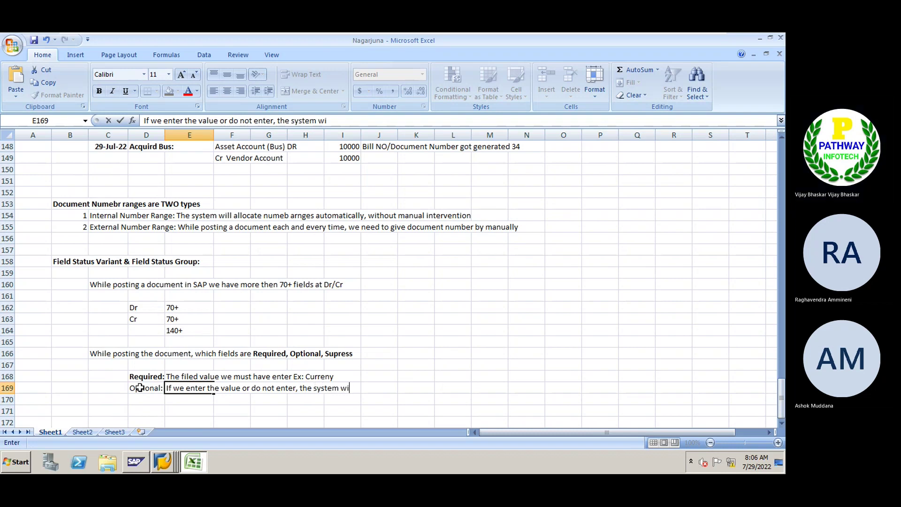
{"action": "type", "text": "ll allow"}
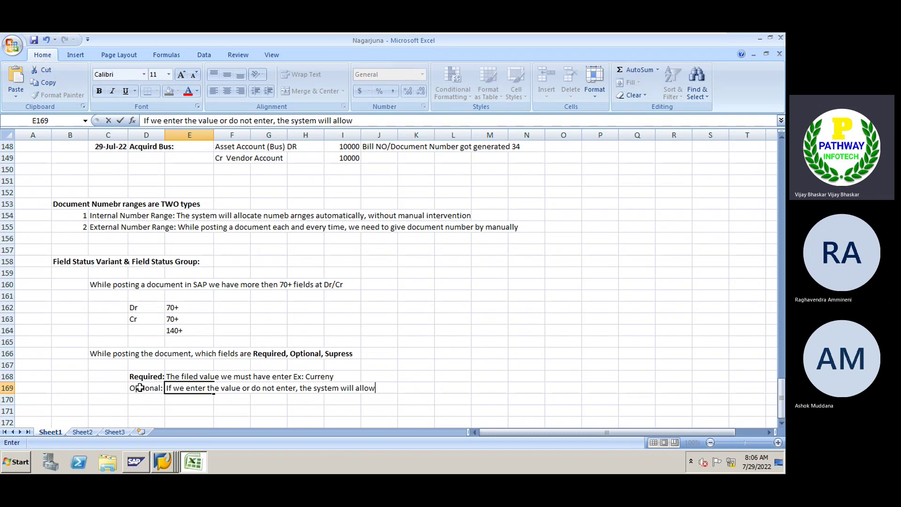
{"action": "type", "text": "."}
{"action": "key", "text": "Return"}
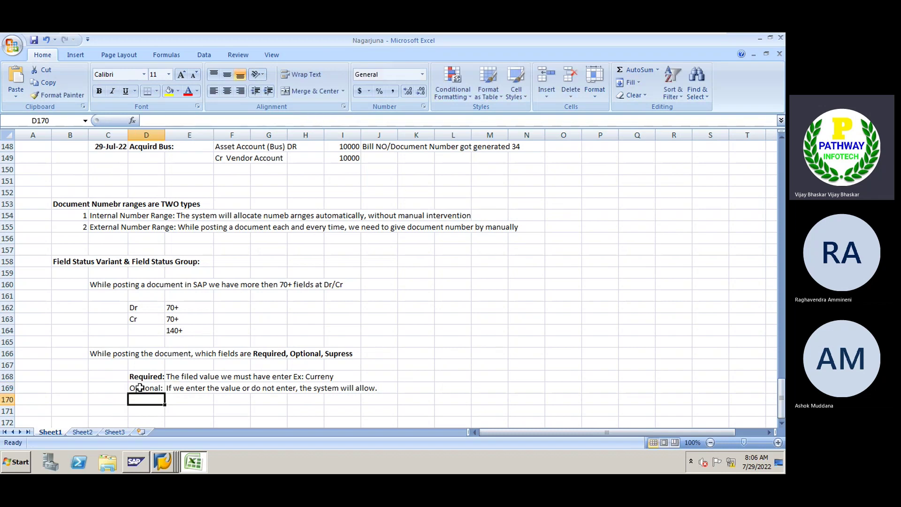
{"action": "left_click", "coordinate": [139, 388]}
{"action": "key", "text": "ctrl+b"}
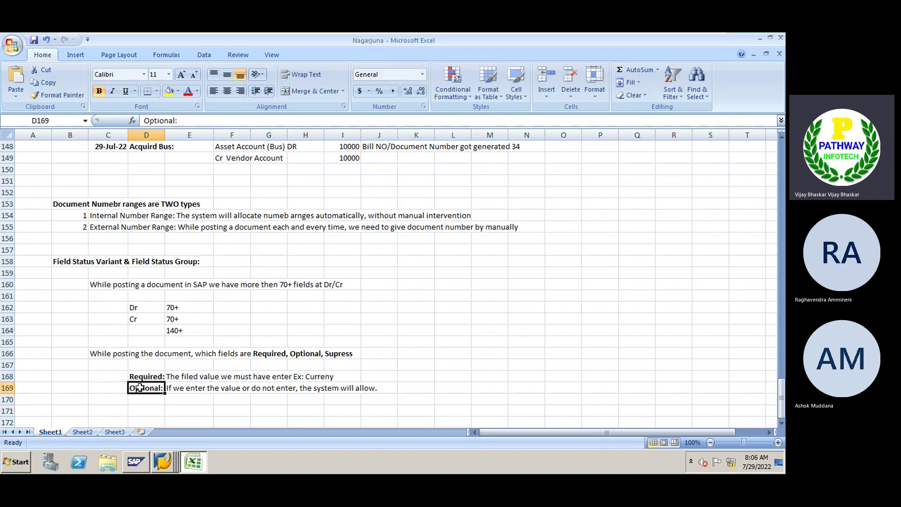
Switch to the SAP G/L posting and examine the Reference and Doc.Header Text fields as optional header fields
{"action": "key", "text": "alt+Tab"}
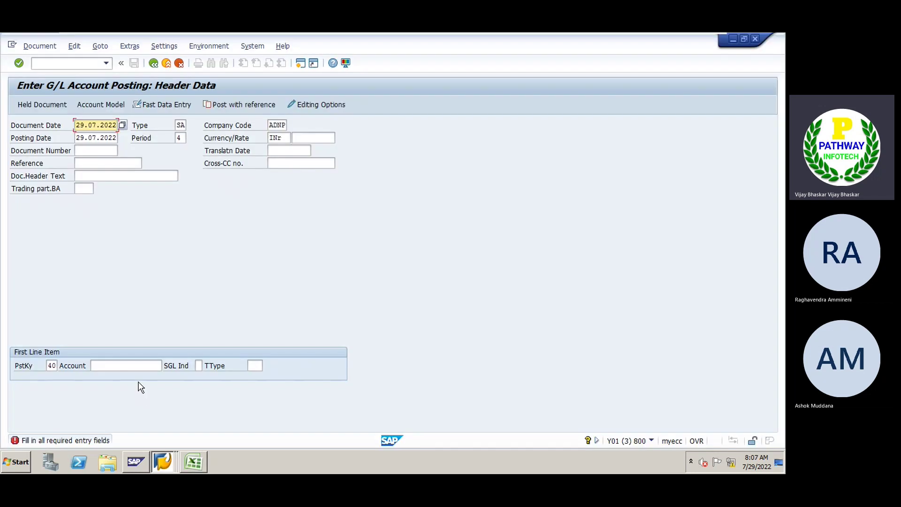
{"action": "left_click", "coordinate": [86, 161]}
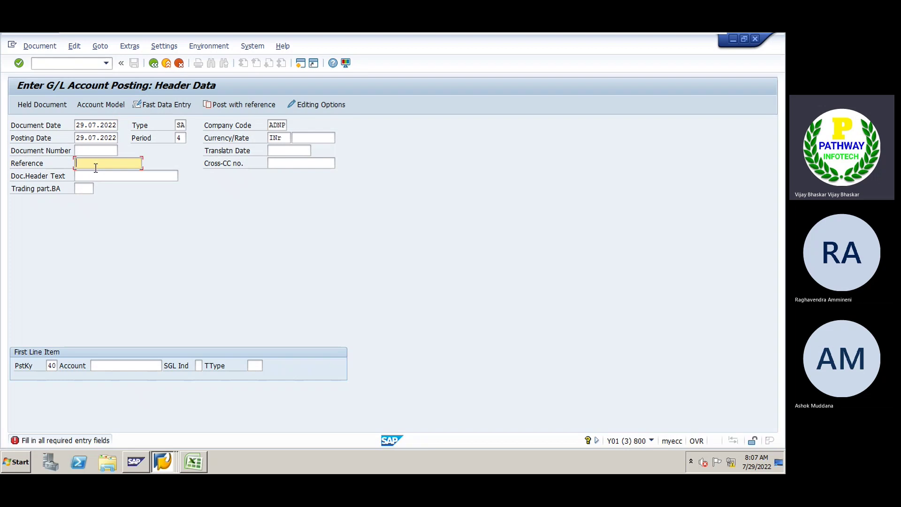
{"action": "left_click", "coordinate": [101, 175]}
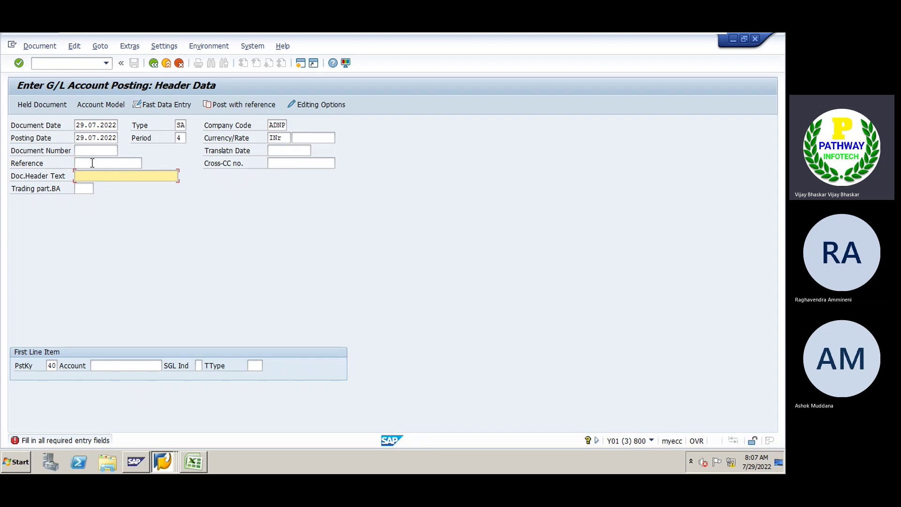
{"action": "left_click", "coordinate": [92, 162]}
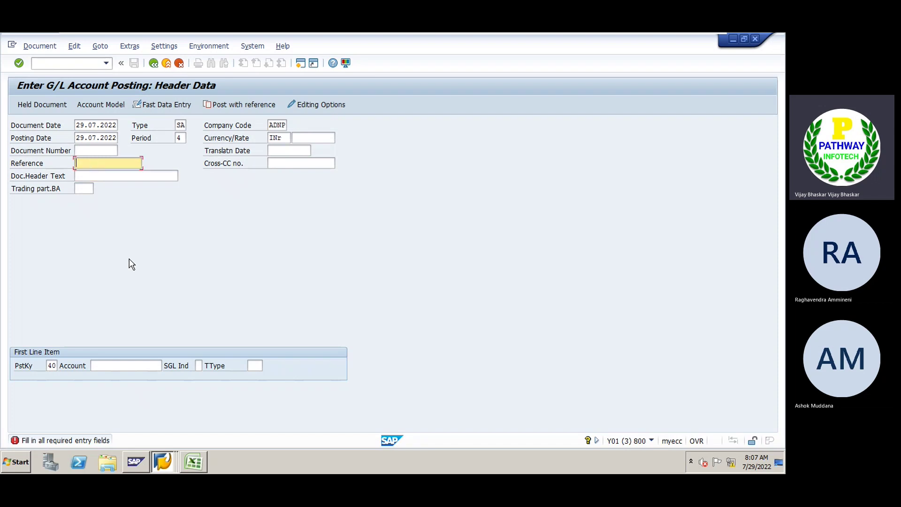
Switch to Excel and enter the label "Supress:" in bold in D170, below the Optional label
{"action": "key", "text": "alt+Tab"}
{"action": "left_click", "coordinate": [148, 401]}
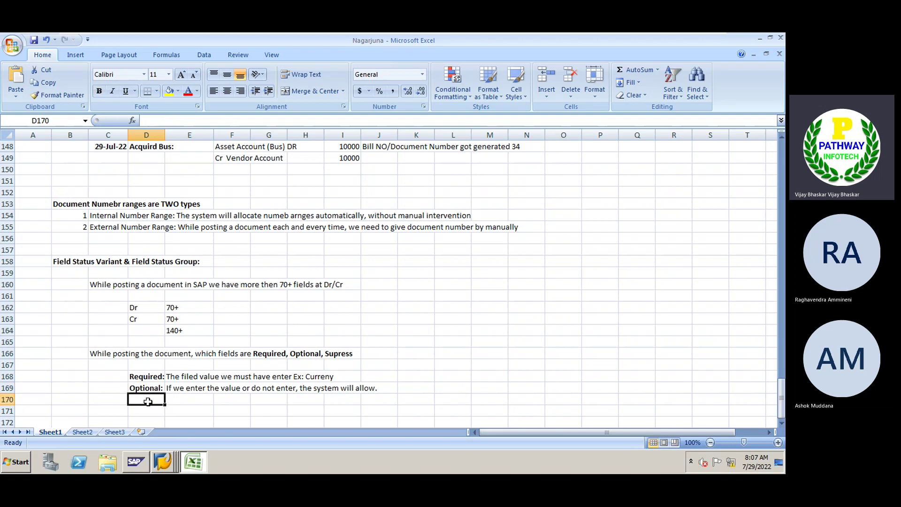
{"action": "type", "text": "Sup"}
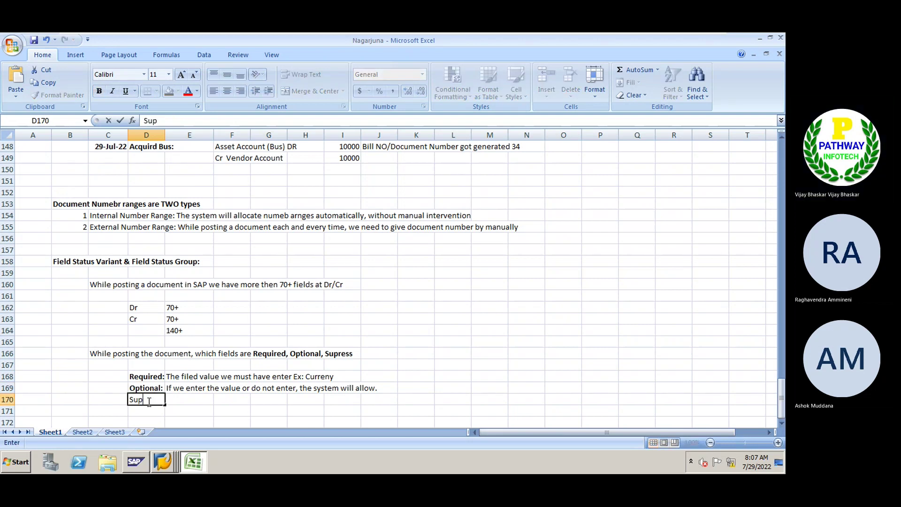
{"action": "type", "text": "ress:"}
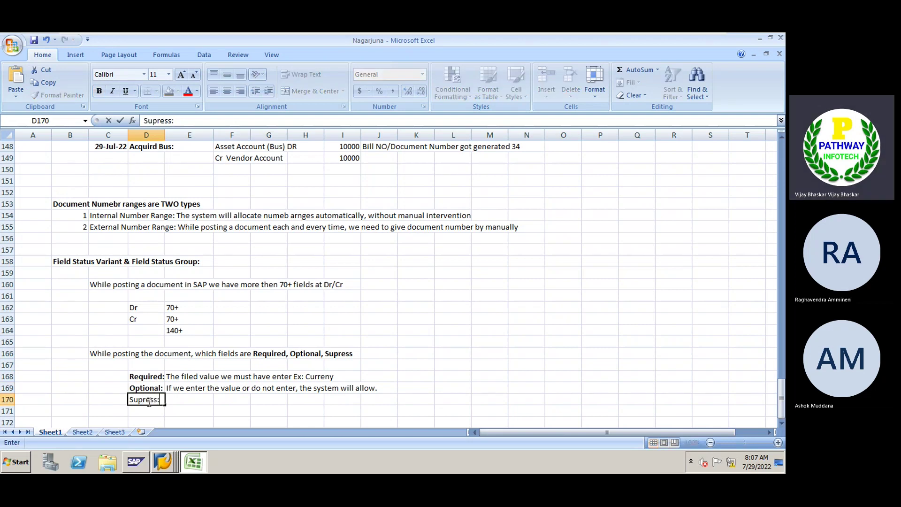
{"action": "key", "text": "Tab"}
{"action": "left_click", "coordinate": [148, 401]}
{"action": "key", "text": "ctrl+b"}
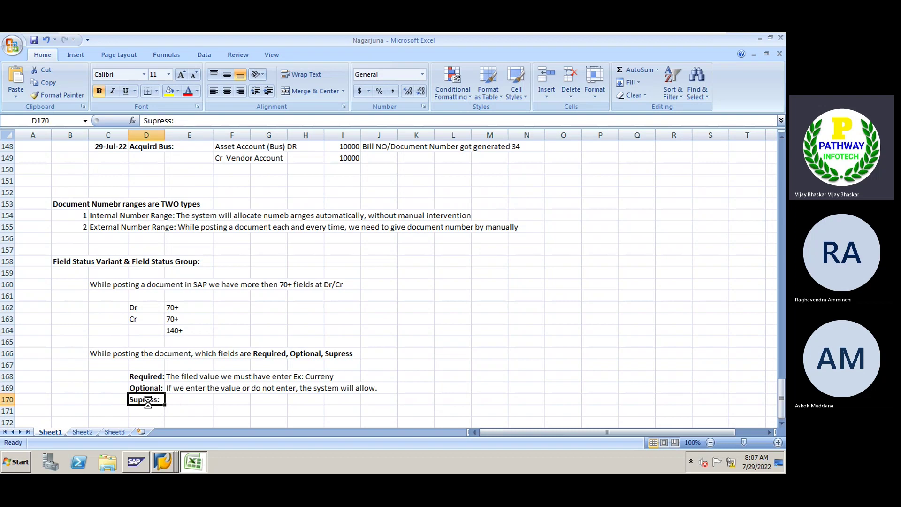
{"action": "key", "text": "Tab"}
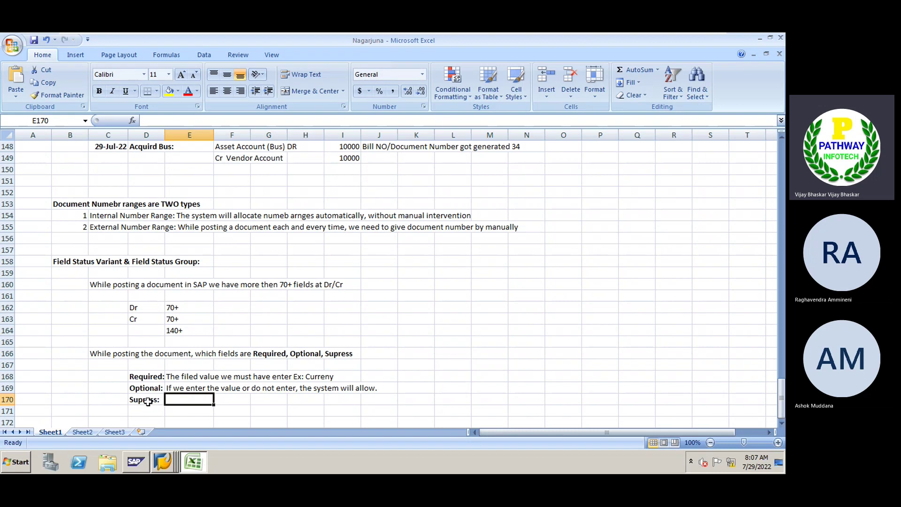
Switch to the SAP G/L posting and open the first debit line item for the SBI Bank Account with posting key 40
{"action": "key", "text": "alt+Tab"}
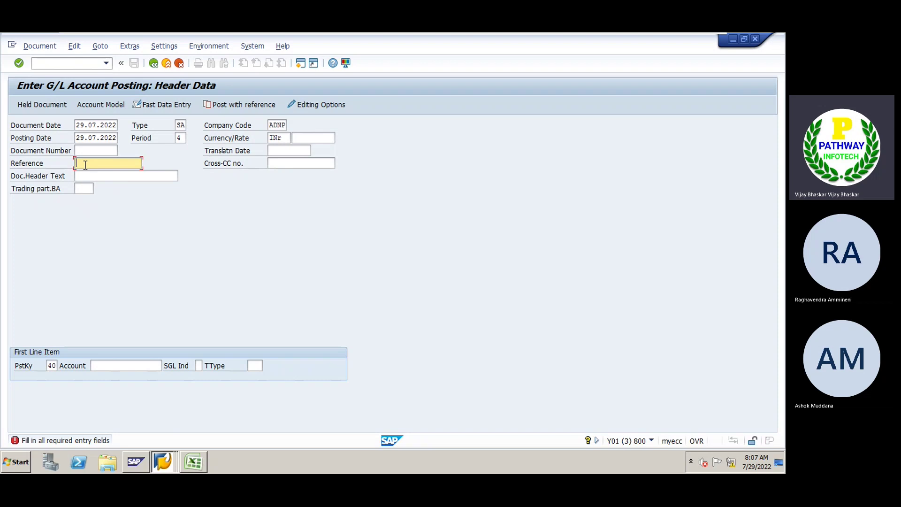
{"action": "left_click", "coordinate": [102, 366]}
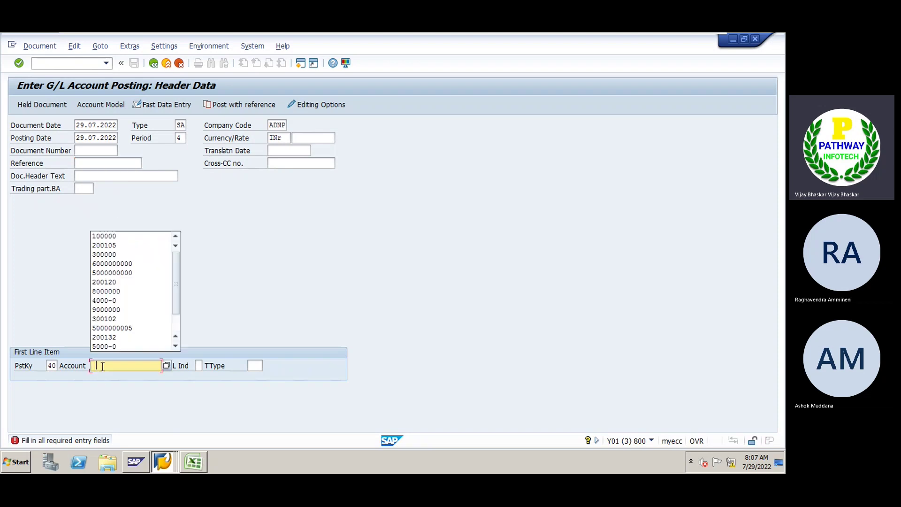
{"action": "left_click", "coordinate": [109, 246]}
{"action": "key", "text": "Return"}
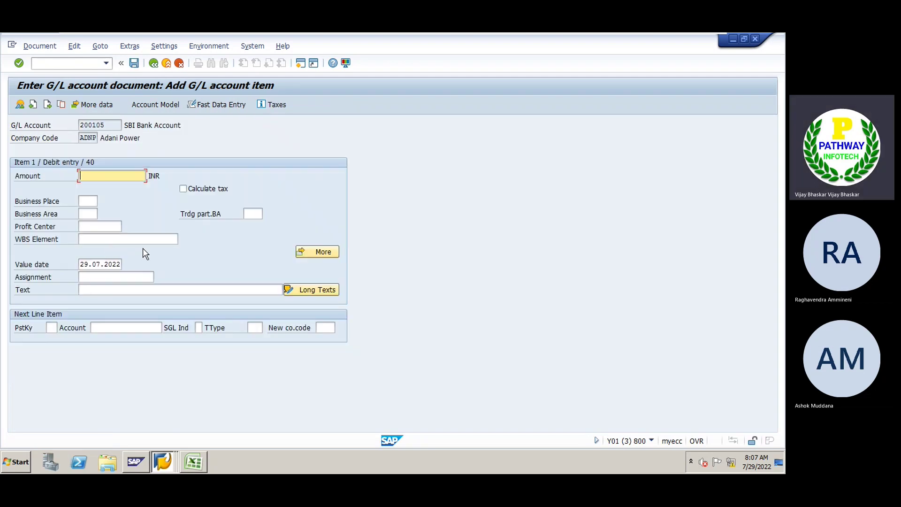
Set the debit item's amount to 1 INR and examine the additional account assignment fields in its Coding Block
{"action": "left_click", "coordinate": [323, 252]}
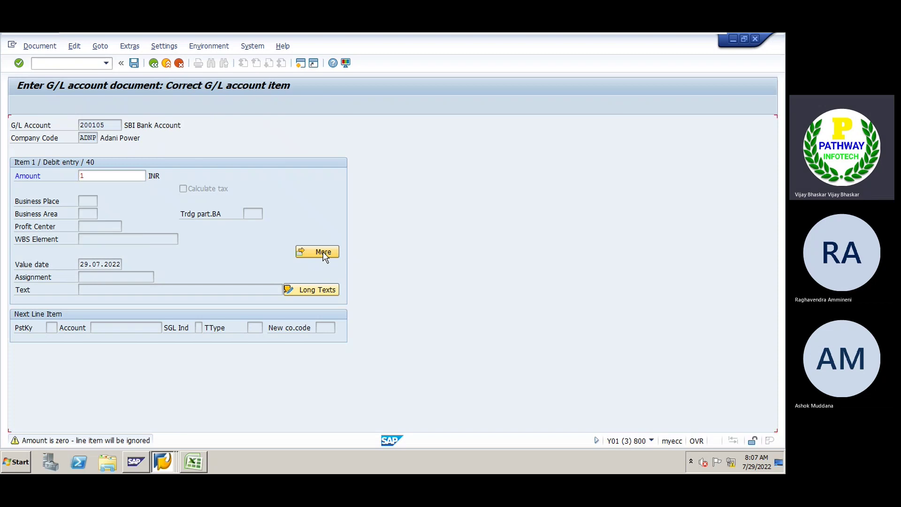
{"action": "left_click", "coordinate": [323, 254]}
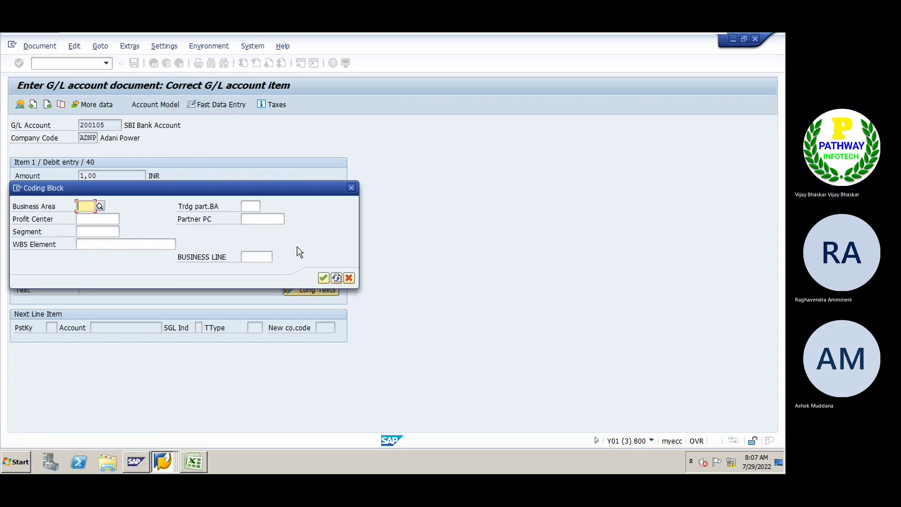
{"action": "left_click", "coordinate": [351, 188]}
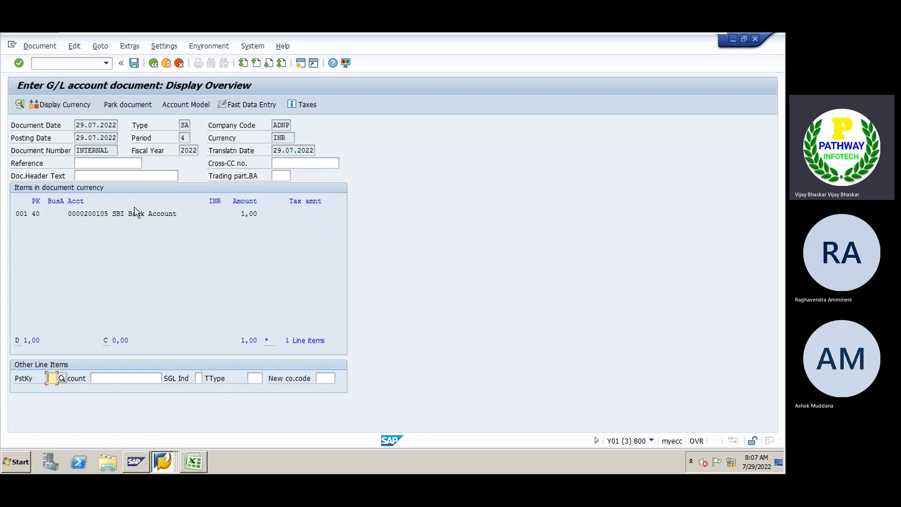
{"action": "left_click", "coordinate": [78, 126]}
Switch to Excel and enter "The filed will not visible to enter the value" in E170 beside the Supress label
{"action": "key", "text": "alt+Tab"}
{"action": "type", "text": "The filed value we must have enter Ex: Curreny"}
{"action": "key", "text": "shift+Home"}
{"action": "key", "text": "shift+Right"}
{"action": "key", "text": "shift+Right"}
{"action": "key", "text": "shift+Right"}
{"action": "key", "text": "shift+Right"}
{"action": "key", "text": "shift+Right"}
{"action": "key", "text": "shift+Right"}
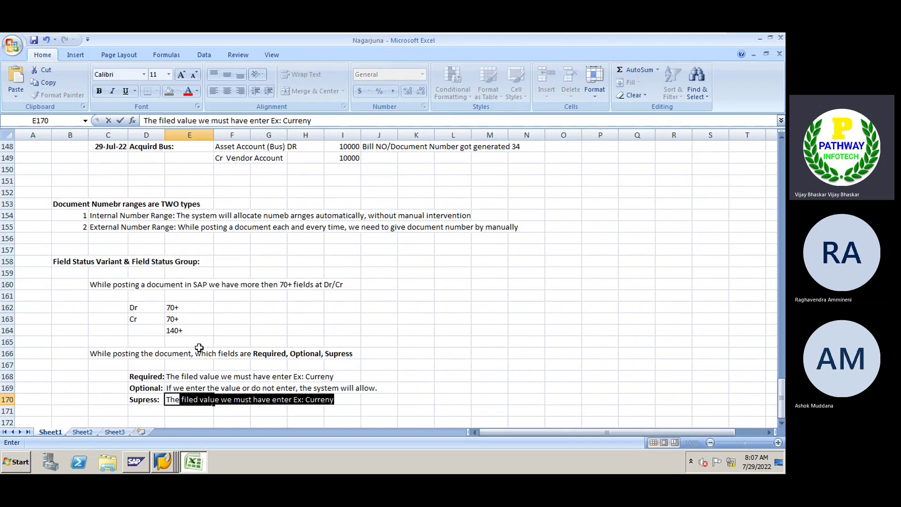
{"action": "key", "text": "shift+Right"}
{"action": "key", "text": "shift+Right"}
{"action": "key", "text": "shift+Right"}
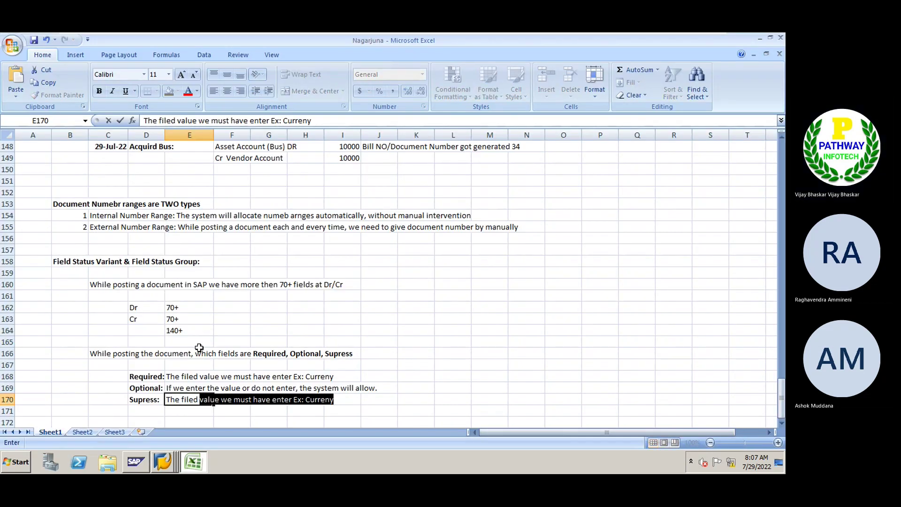
{"action": "type", "text": "will not voi"}
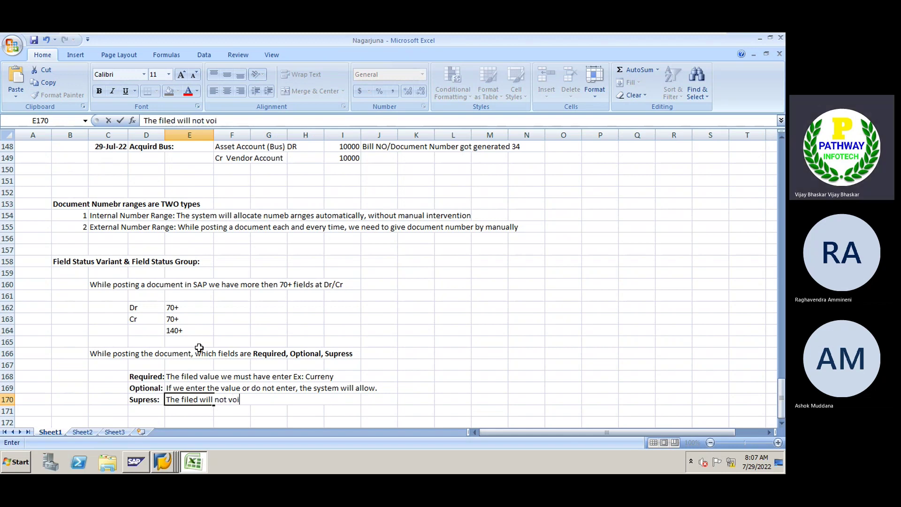
{"action": "type", "text": "d"}
{"action": "key", "text": "BackSpace"}
{"action": "key", "text": "BackSpace"}
{"action": "key", "text": "BackSpace"}
{"action": "type", "text": "i"}
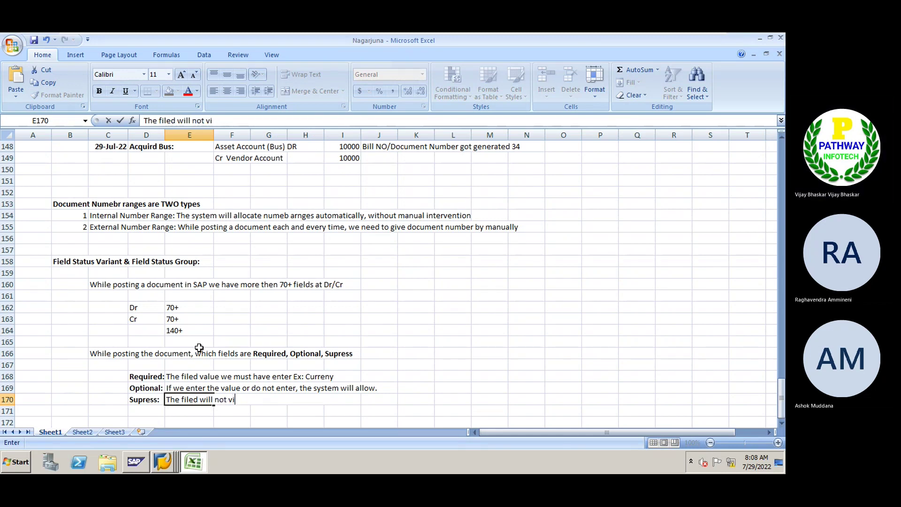
{"action": "type", "text": "sible to en"}
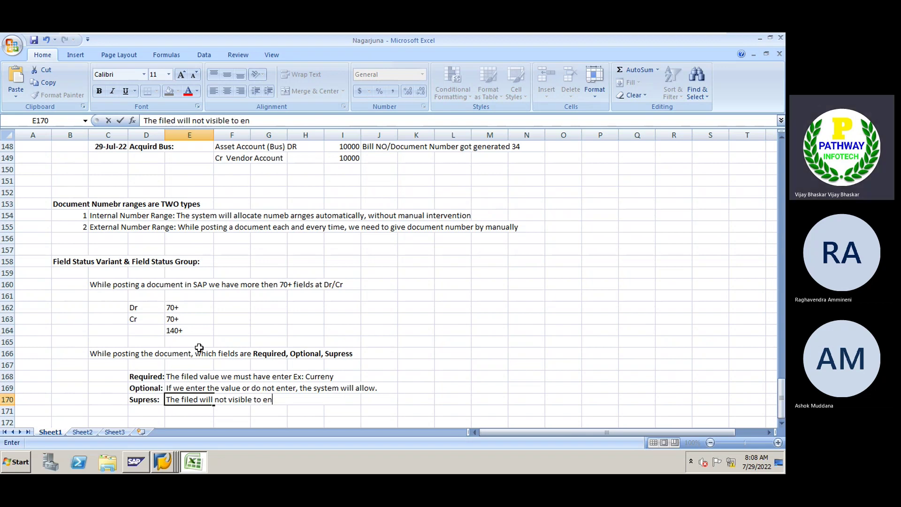
{"action": "type", "text": "ter the value"}
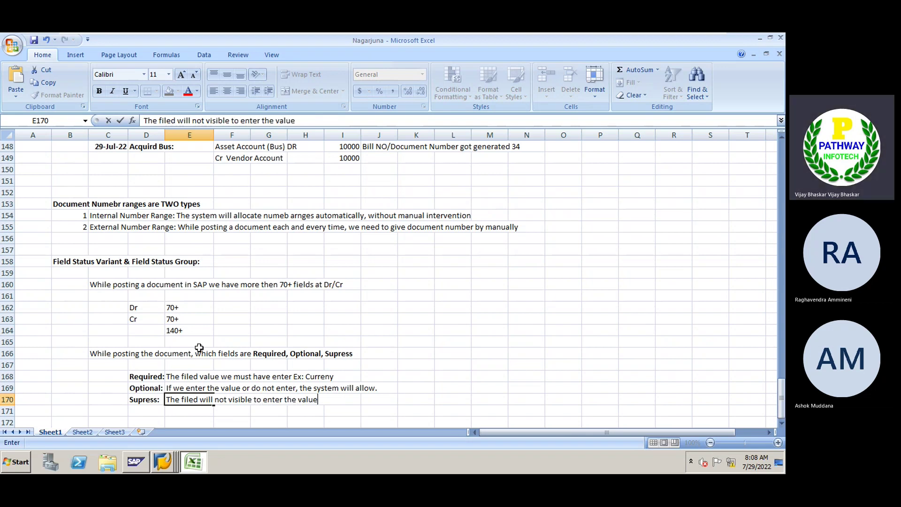
{"action": "key", "text": "Return"}
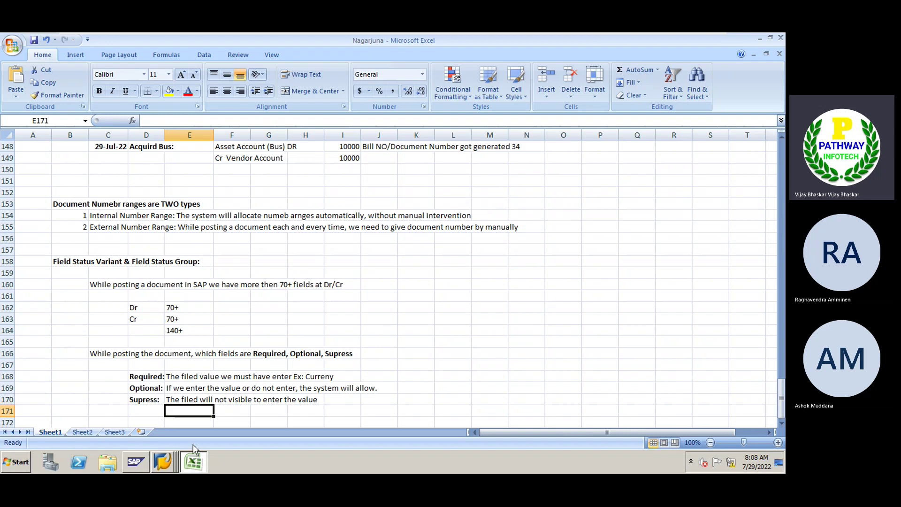
Review the Required, Optional and Supress labels in rows 168 to 170 and the introductory sentence in row 166
{"action": "left_click", "coordinate": [171, 464]}
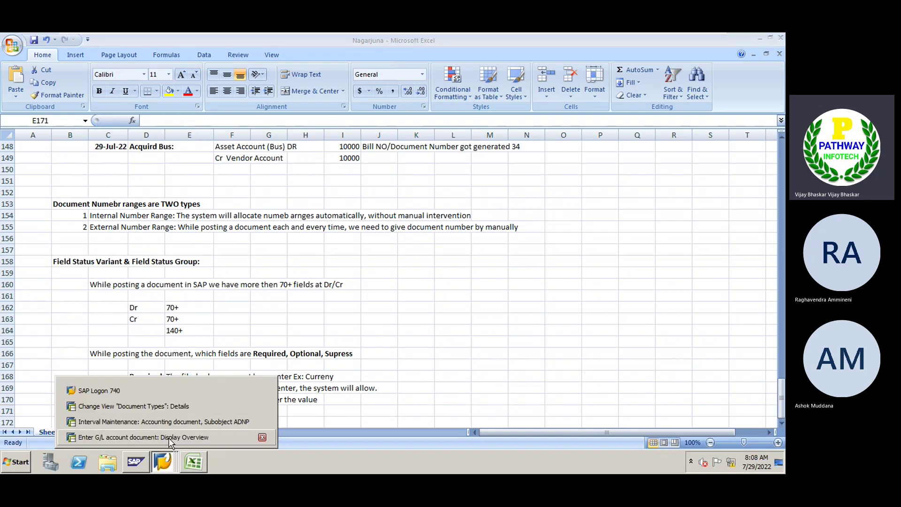
{"action": "left_click", "coordinate": [176, 437]}
{"action": "left_click", "coordinate": [143, 378]}
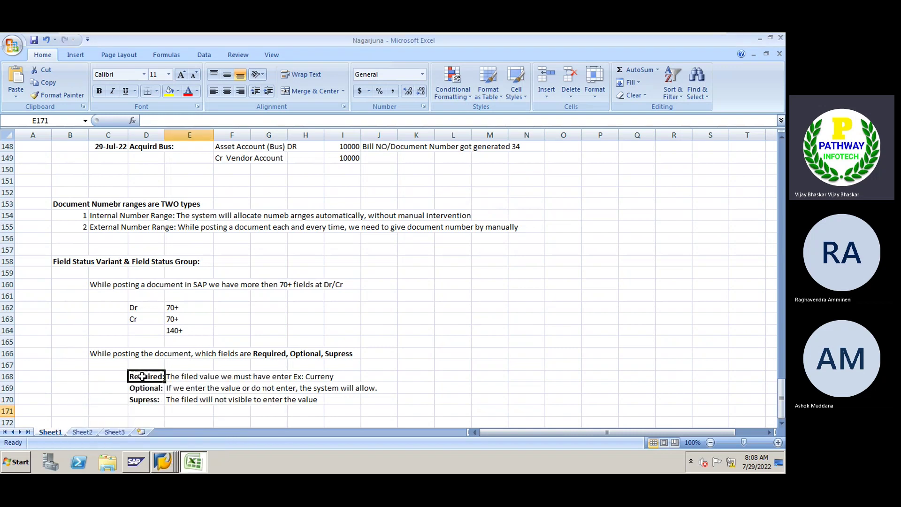
{"action": "left_click", "coordinate": [142, 389]}
{"action": "left_click", "coordinate": [143, 402]}
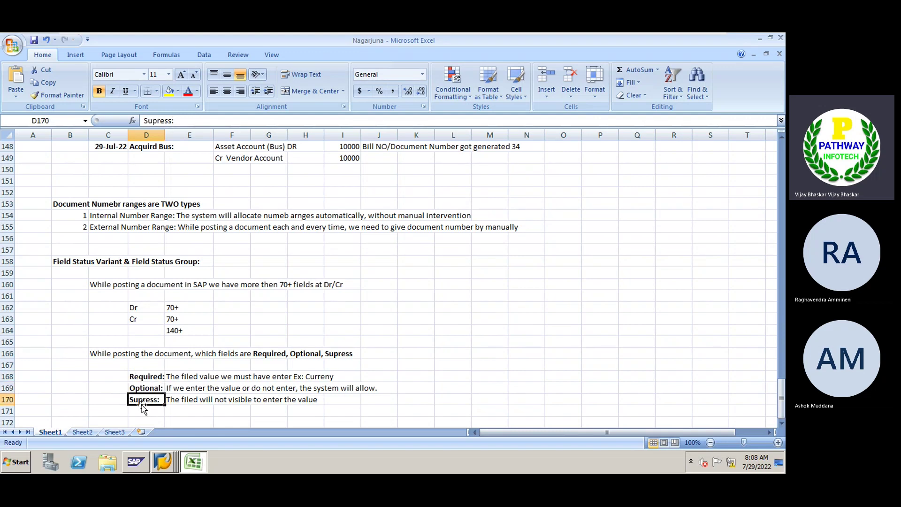
{"action": "left_click", "coordinate": [278, 356]}
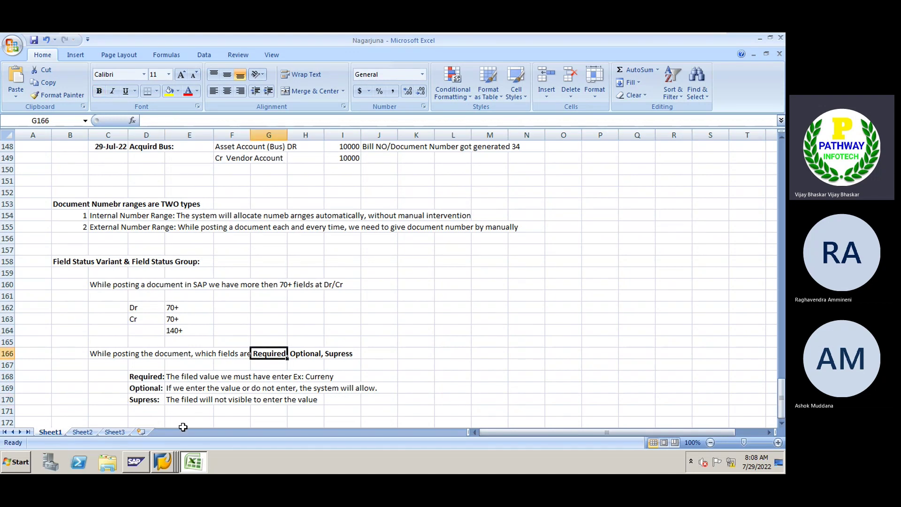
Enter "The field status group is assigned into General Master Record" in C172
{"action": "scroll", "coordinate": [175, 381], "scroll_direction": "down", "scroll_amount": 2}
{"action": "left_click", "coordinate": [101, 356]}
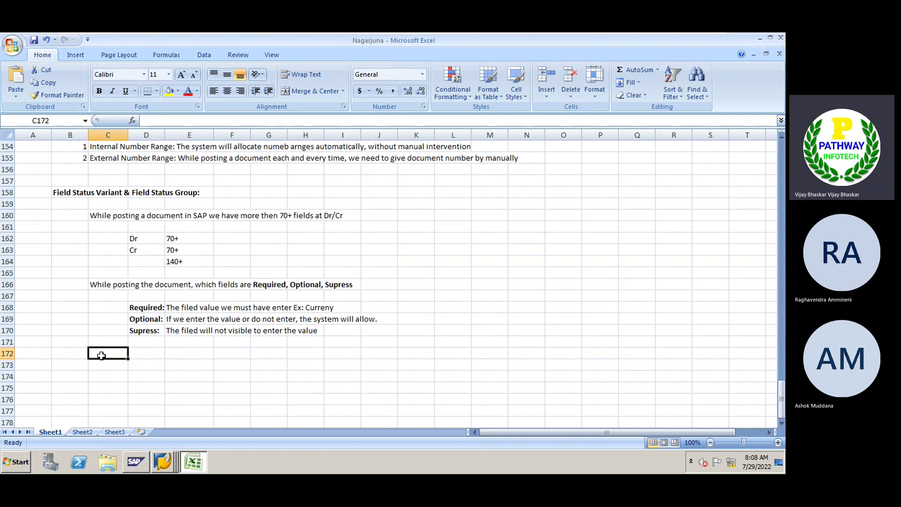
{"action": "type", "text": "The file"}
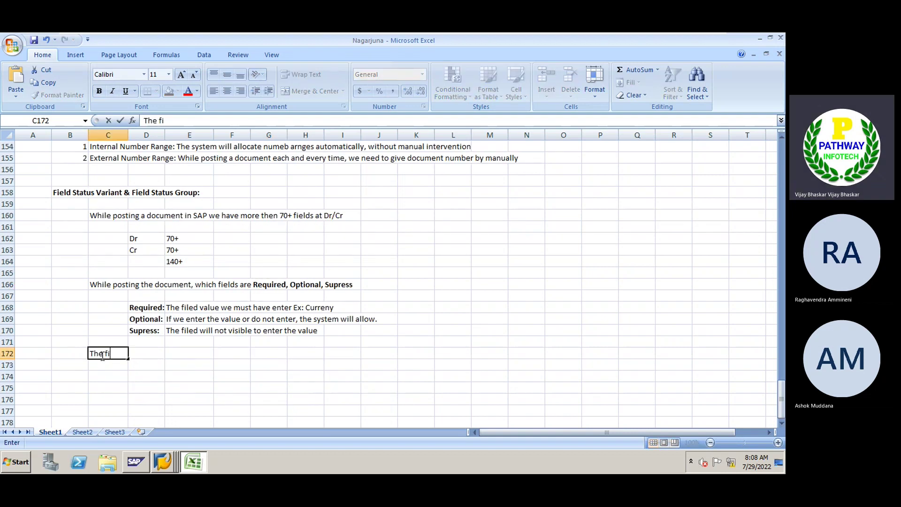
{"action": "key", "text": "BackSpace"}
{"action": "key", "text": "BackSpace"}
{"action": "type", "text": "eld status gro"}
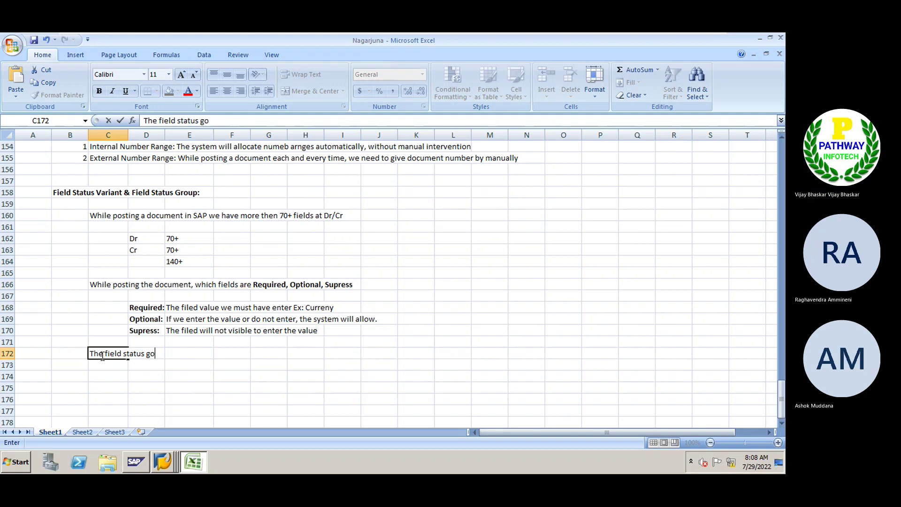
{"action": "type", "text": "up is assigned into "}
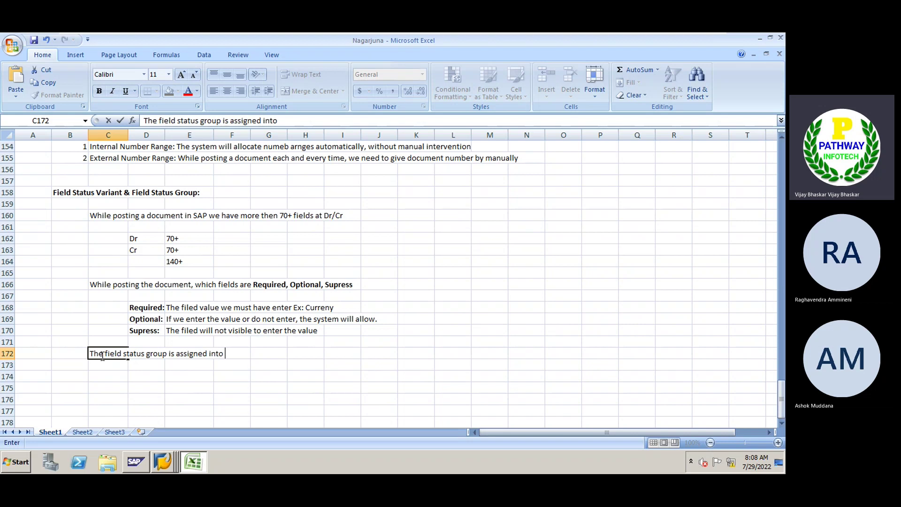
{"action": "type", "text": "Generakl"}
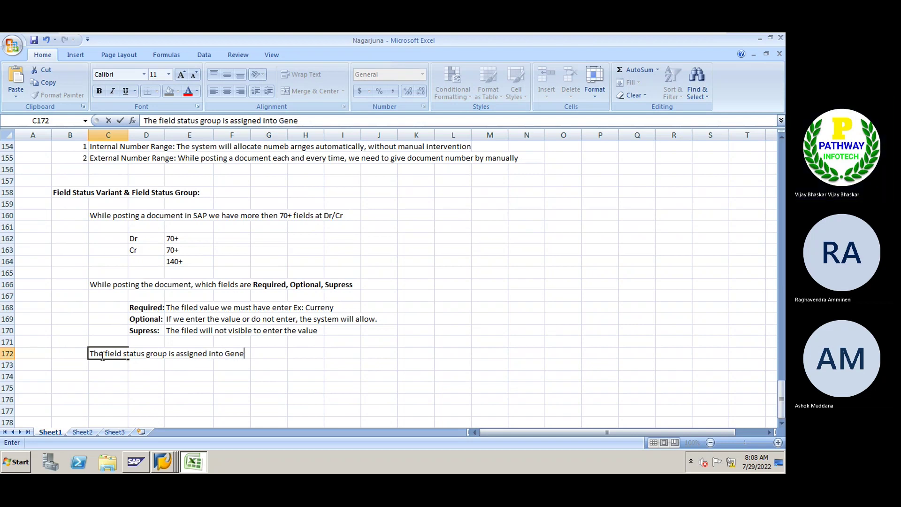
{"action": "key", "text": "BackSpace"}
{"action": "key", "text": "BackSpace"}
{"action": "key", "text": "BackSpace"}
{"action": "type", "text": "l Master Record"}
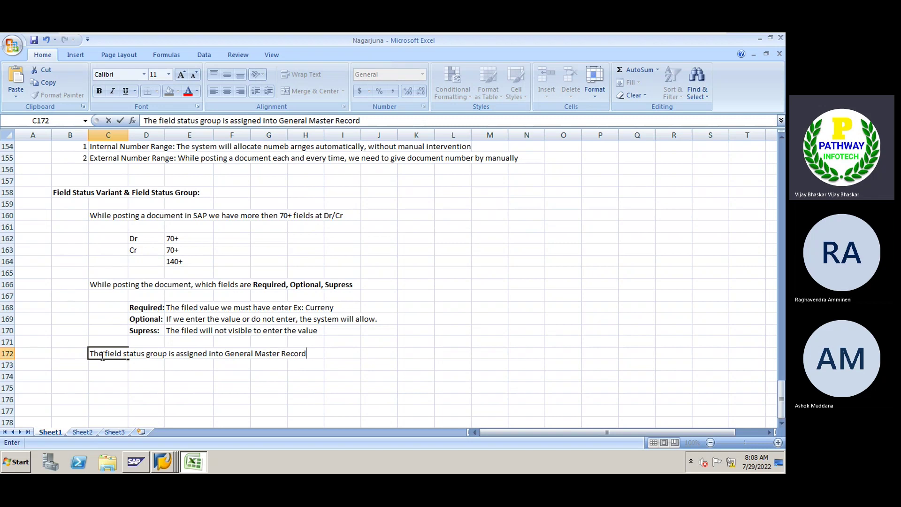
{"action": "type", "text": ", wh"}
{"action": "key", "text": "BackSpace"}
{"action": "key", "text": "BackSpace"}
{"action": "key", "text": "BackSpace"}
{"action": "key", "text": "BackSpace"}
{"action": "key", "text": "Return"}
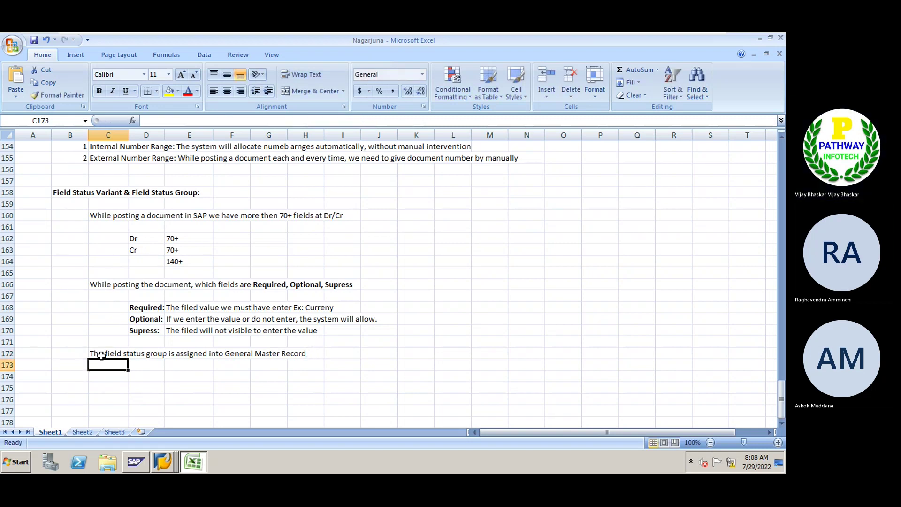
Enter "While posting the document, we need to give the GL account number" in C173
{"action": "type", "text": "While posti"}
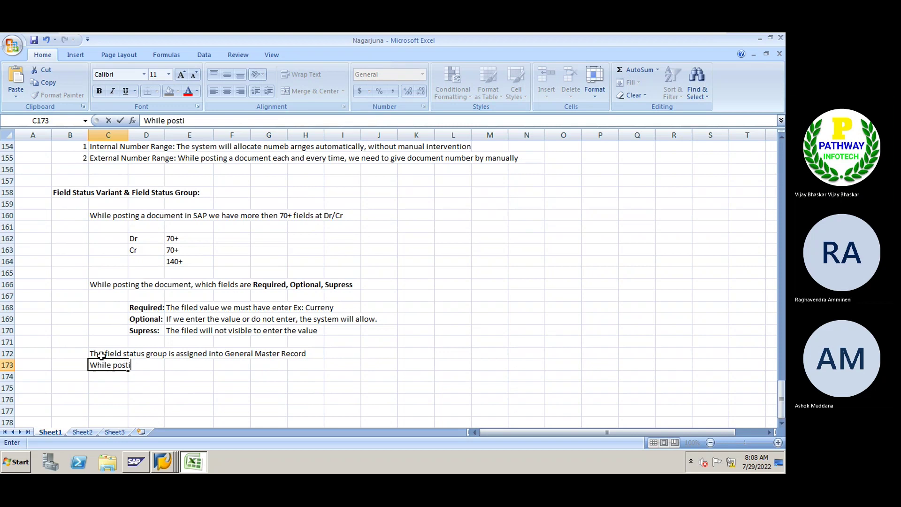
{"action": "type", "text": "ng the documengt"}
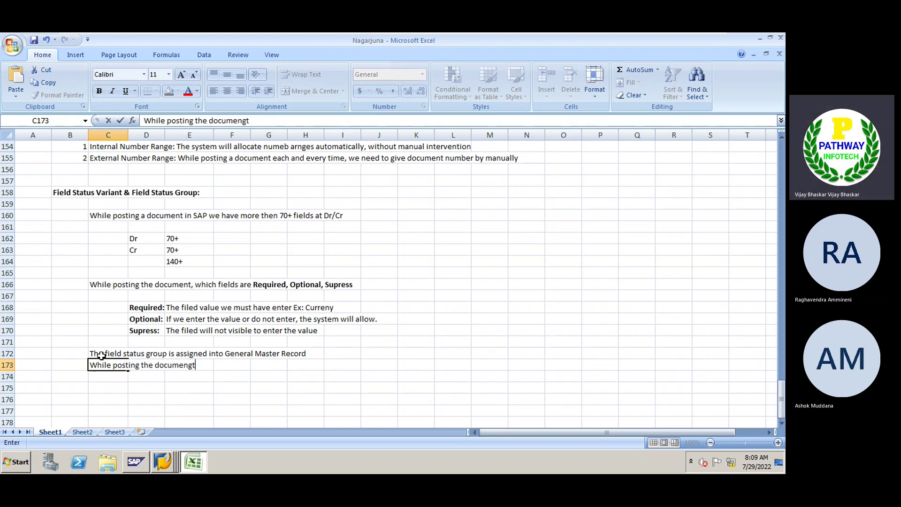
{"action": "key", "text": "BackSpace"}
{"action": "key", "text": "BackSpace"}
{"action": "key", "text": "BackSpace"}
{"action": "type", "text": "t"}
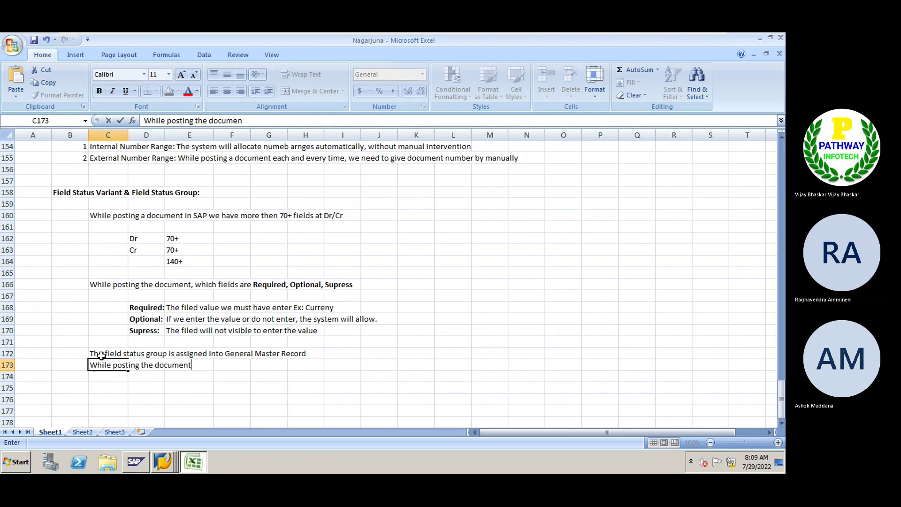
{"action": "type", "text": ", we need to gi"}
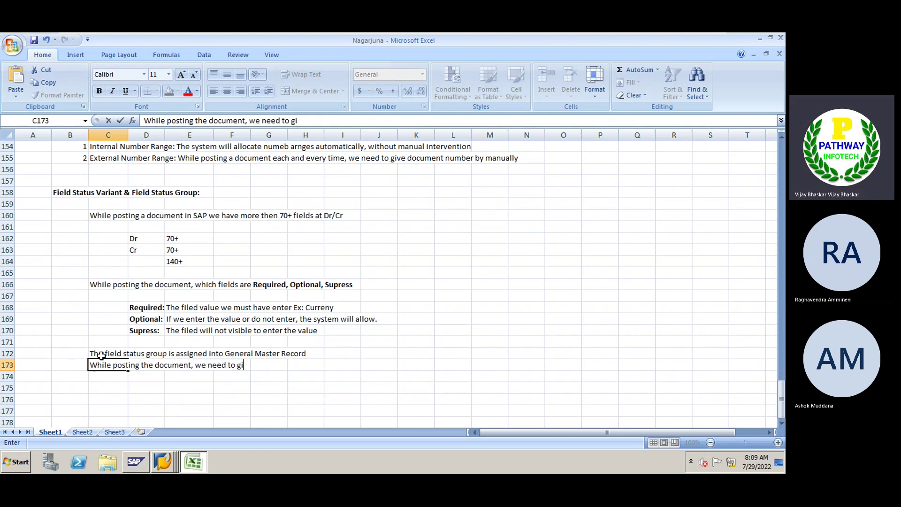
{"action": "type", "text": "ve the GL account number"}
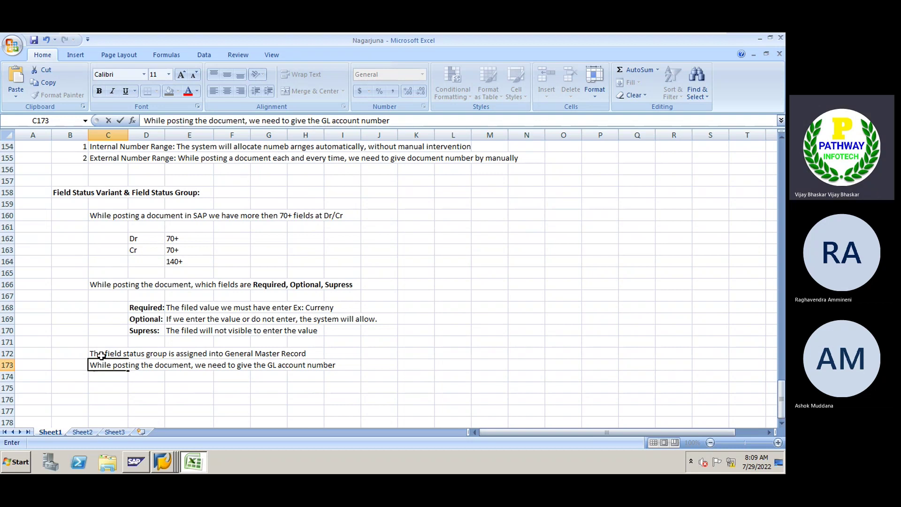
{"action": "key", "text": "Return"}
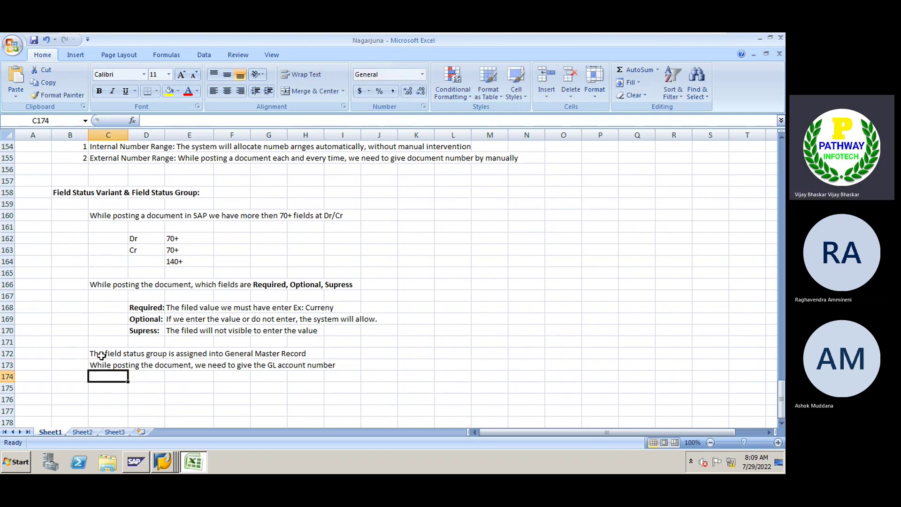
{"action": "type", "text": "Fro"}
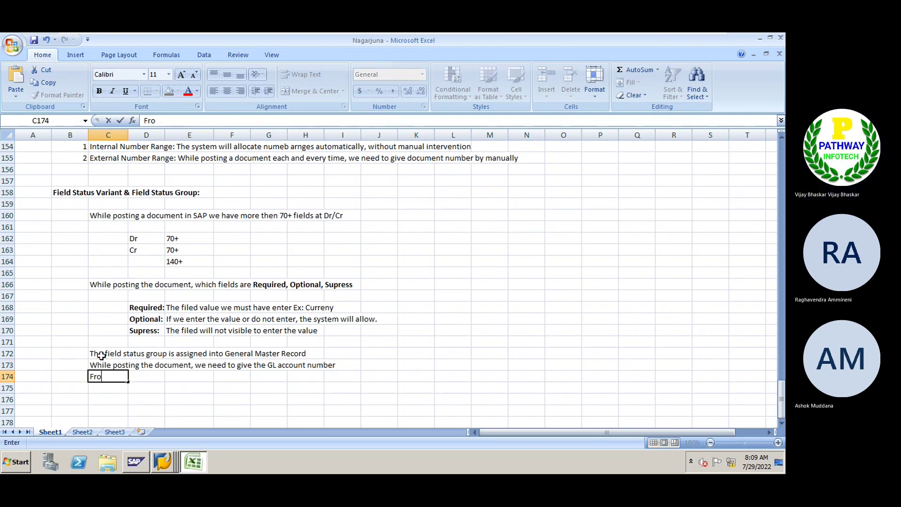
{"action": "type", "text": "m"}
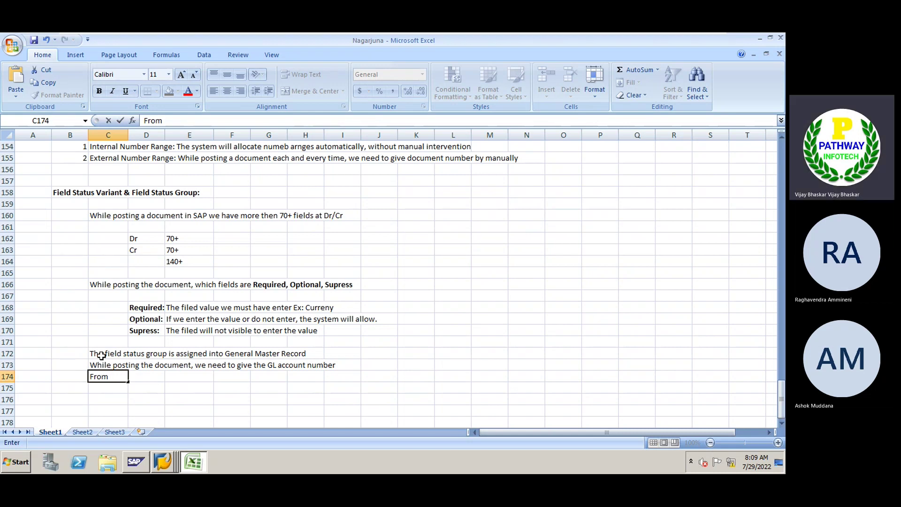
{"action": "key", "text": "BackSpace"}
{"action": "key", "text": "BackSpace"}
{"action": "key", "text": "BackSpace"}
{"action": "key", "text": "BackSpace"}
{"action": "key", "text": "BackSpace"}
Enter "The Field status group is already assigned into General Laedger, so the system will check, which fields are required, optional and supress" in C174
{"action": "type", "text": "Th"}
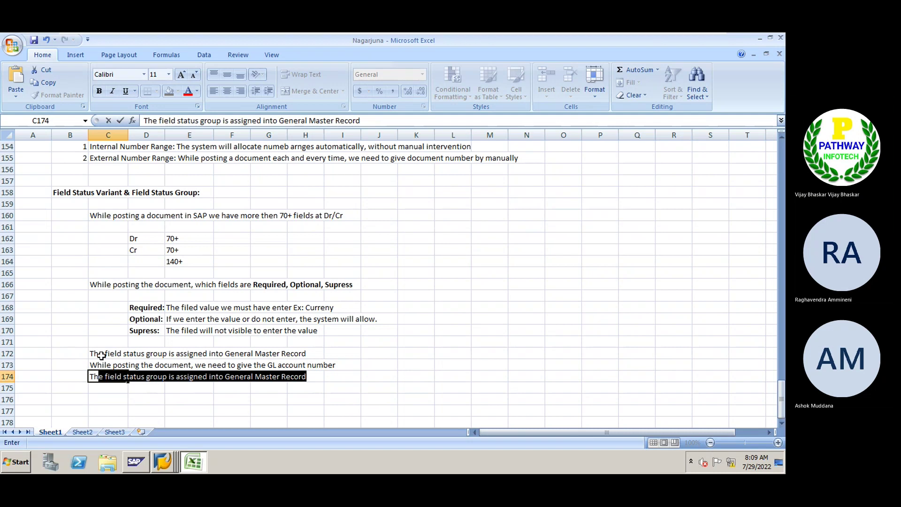
{"action": "type", "text": "e Fiel"}
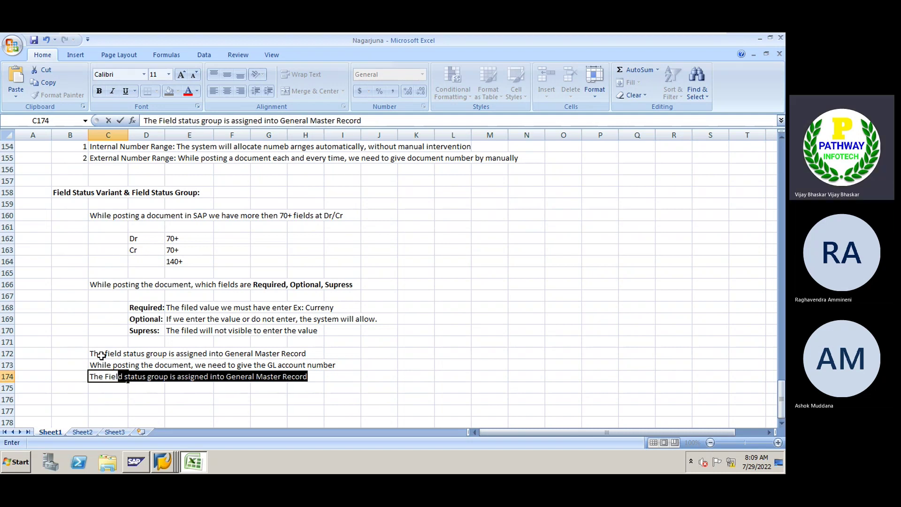
{"action": "type", "text": "d status g"}
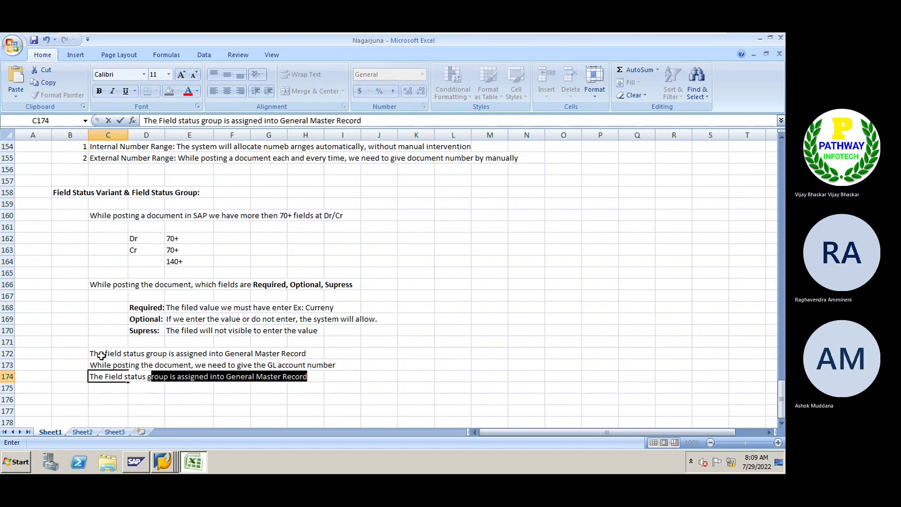
{"action": "type", "text": "rpou"}
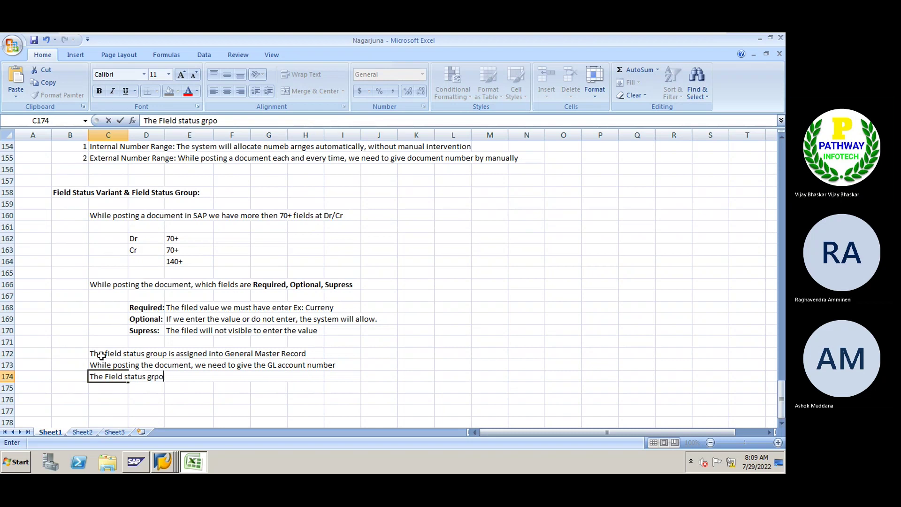
{"action": "key", "text": "BackSpace"}
{"action": "key", "text": "BackSpace"}
{"action": "key", "text": "BackSpace"}
{"action": "key", "text": "BackSpace"}
{"action": "type", "text": "roup "}
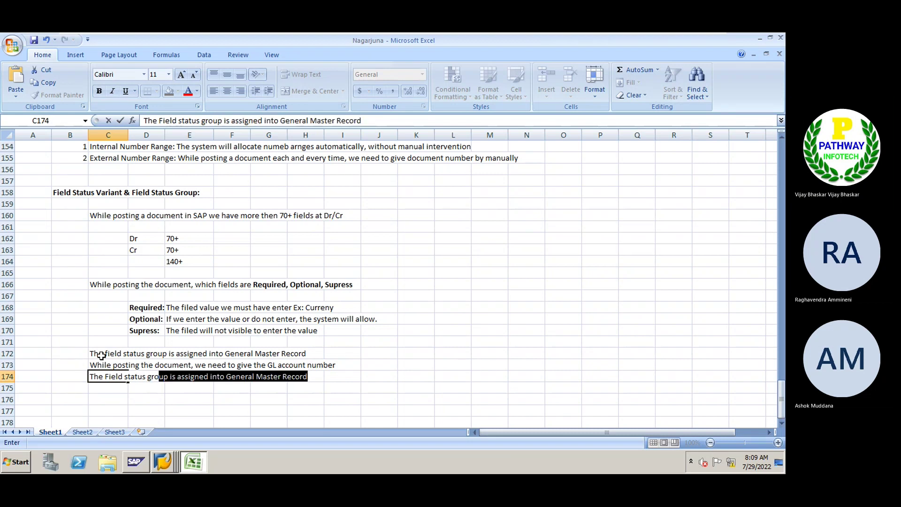
{"action": "type", "text": "is al"}
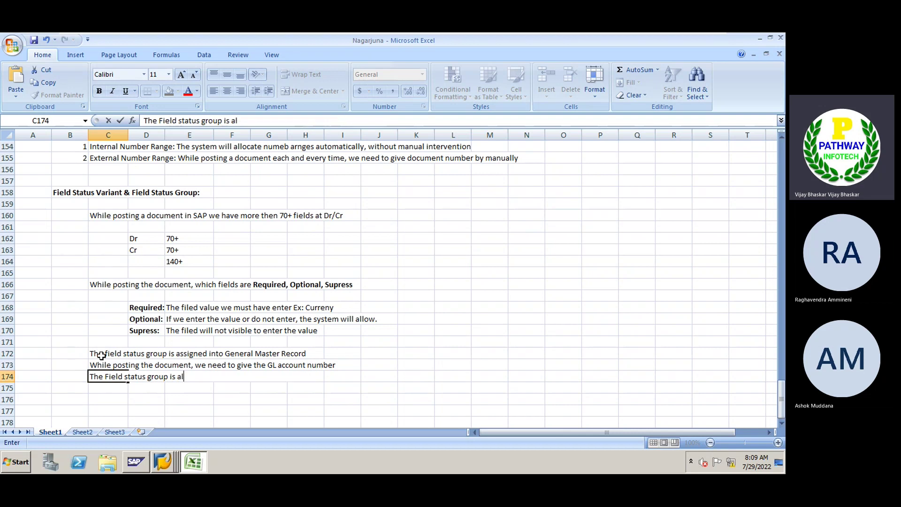
{"action": "type", "text": "ready assigne"}
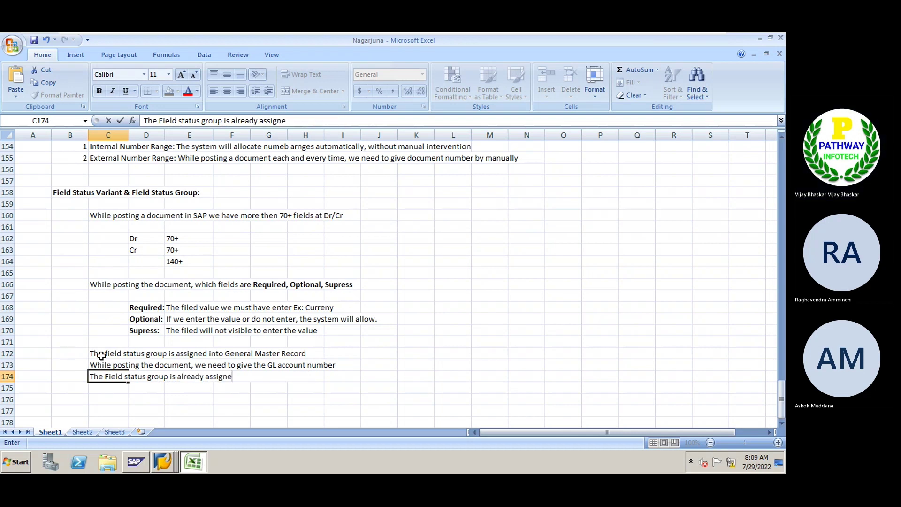
{"action": "type", "text": "d into G/L"}
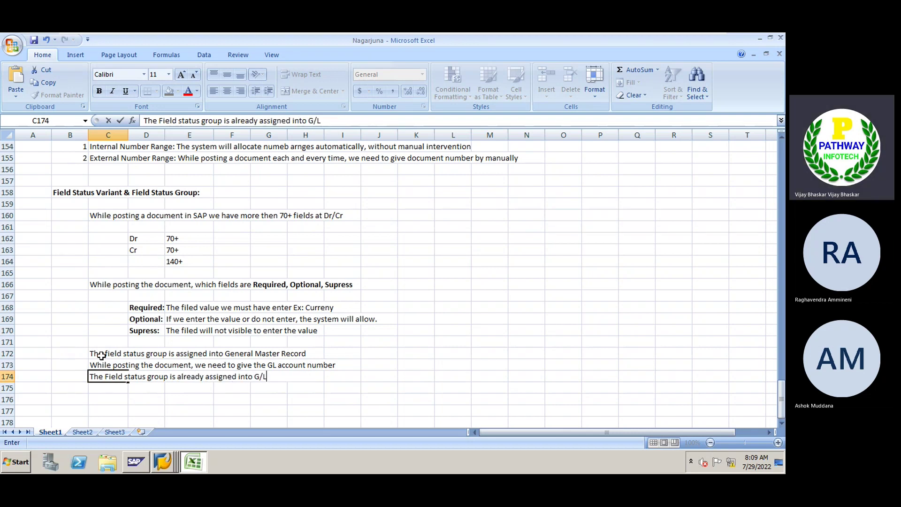
{"action": "key", "text": "BackSpace"}
{"action": "key", "text": "BackSpace"}
{"action": "type", "text": "Lene"}
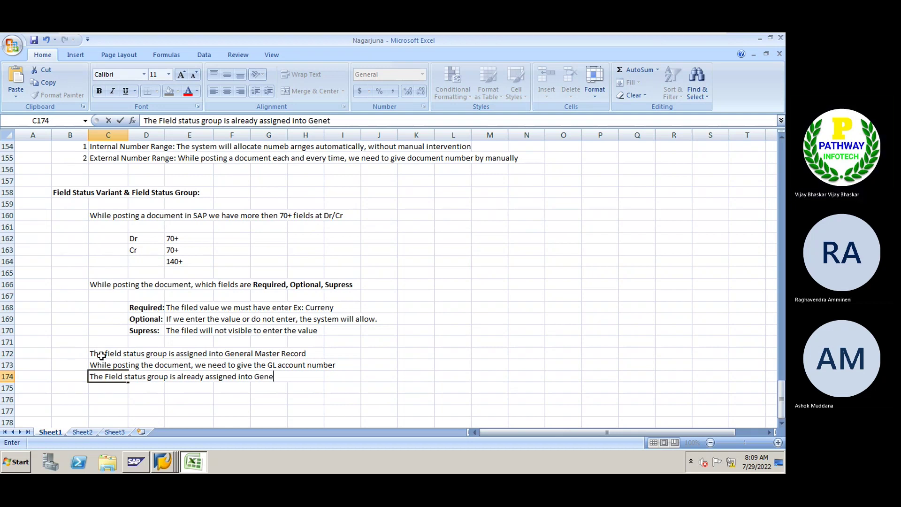
{"action": "type", "text": "ral Laedger,"}
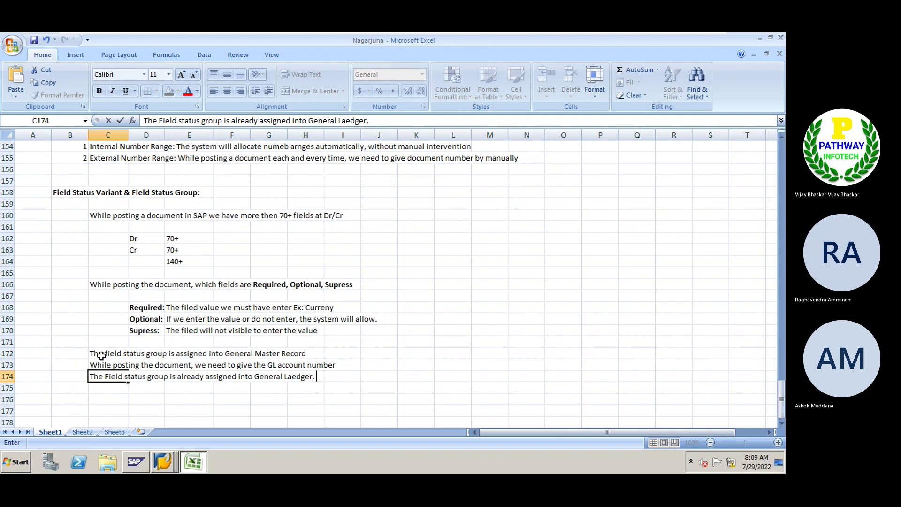
{"action": "type", "text": " so the system wiull"}
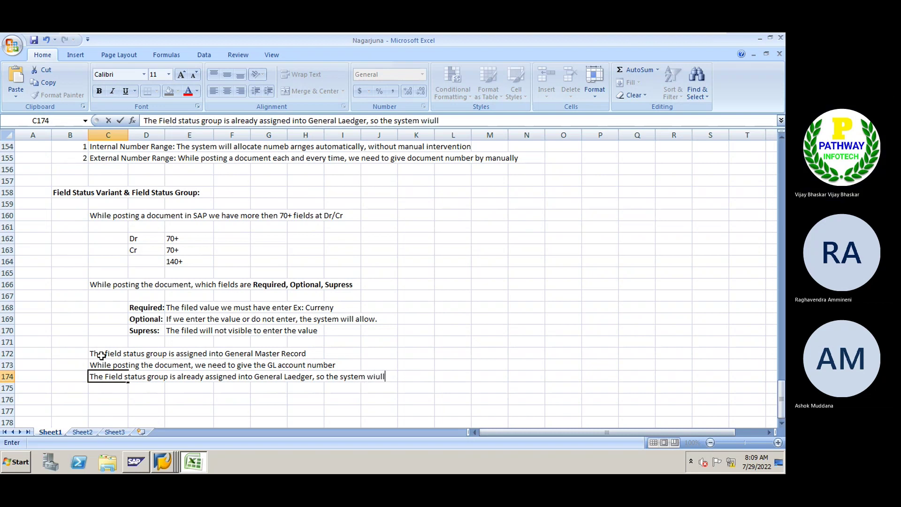
{"action": "key", "text": "BackSpace"}
{"action": "key", "text": "BackSpace"}
{"action": "key", "text": "BackSpace"}
{"action": "type", "text": "ll"}
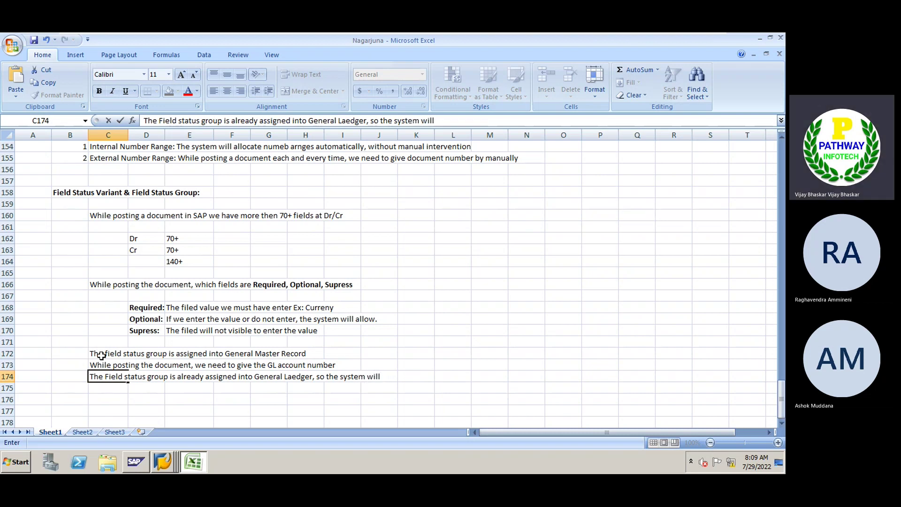
{"action": "type", "text": " check, which fi"}
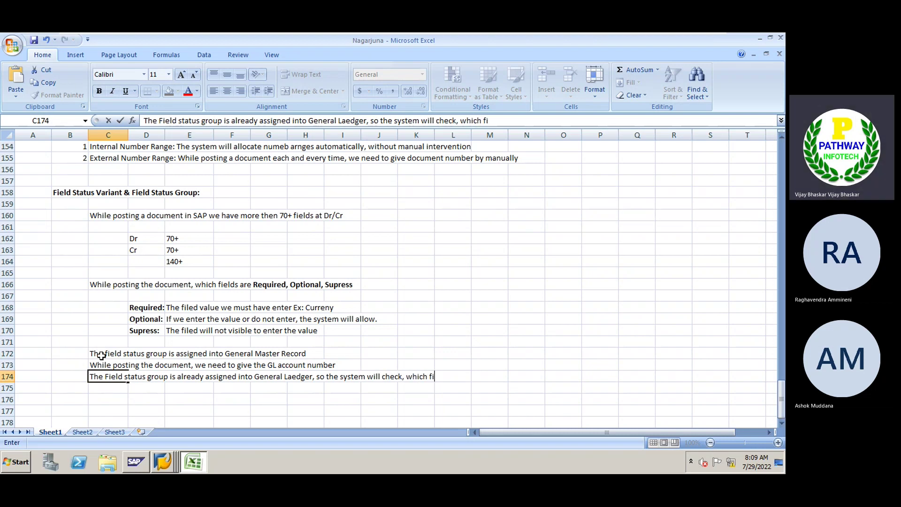
{"action": "type", "text": "elds are required"}
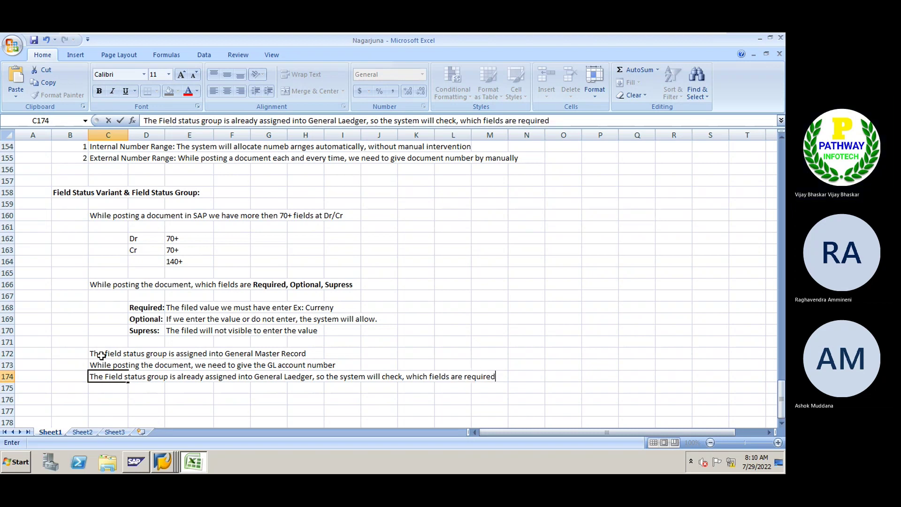
{"action": "type", "text": ", "}
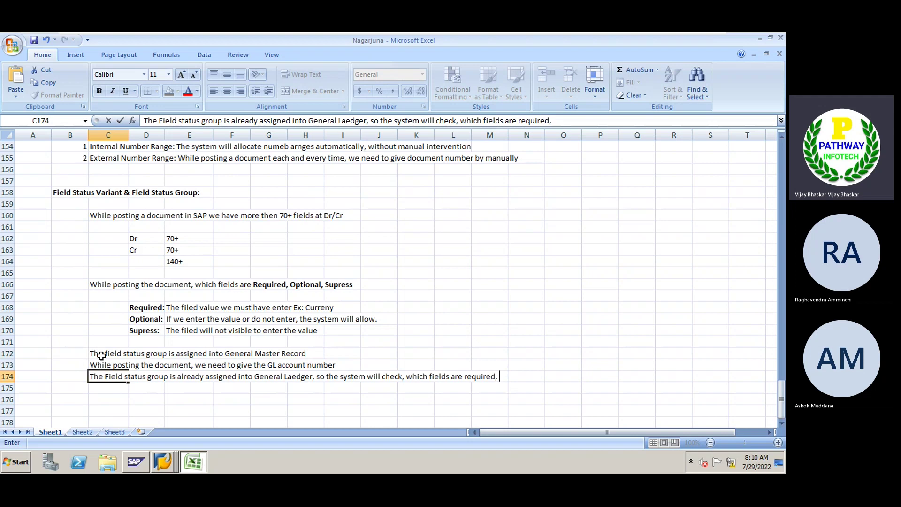
{"action": "type", "text": "optional and "}
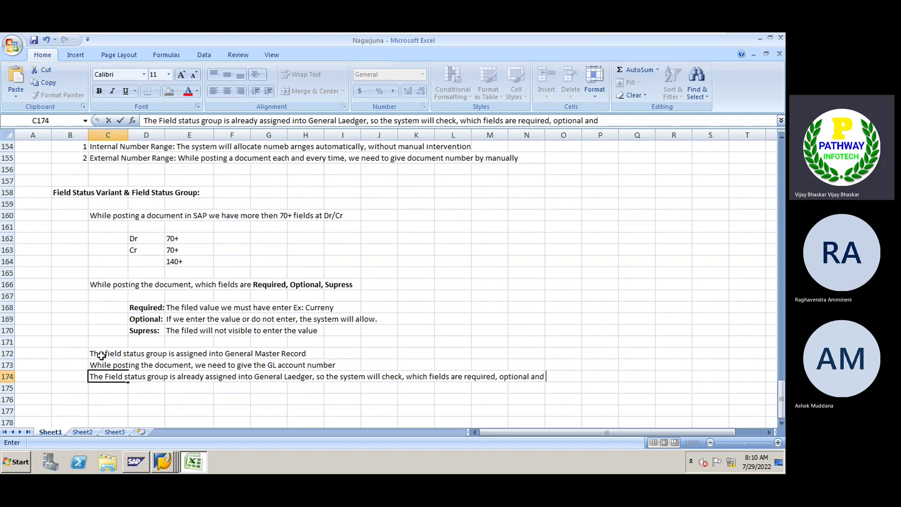
{"action": "type", "text": "supress"}
{"action": "key", "text": "Return"}
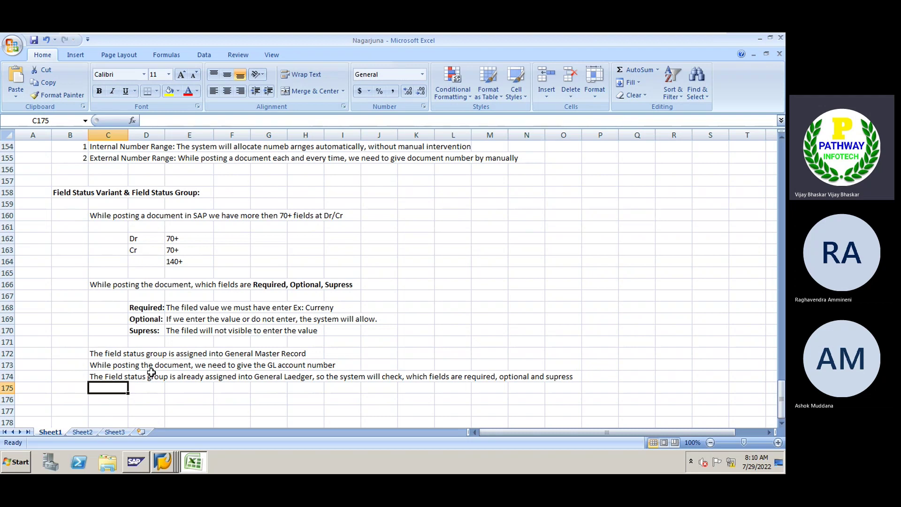
{"action": "scroll", "coordinate": [151, 373], "scroll_direction": "down", "scroll_amount": 2}
{"action": "left_click", "coordinate": [140, 341]}
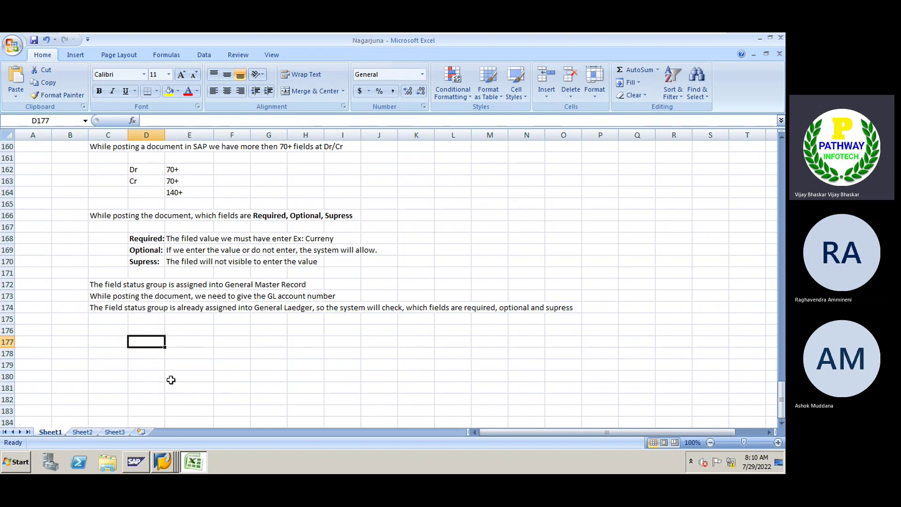
Switch to the SAP number range session, run transaction OBC4 and select group G001 among the field status groups of variant ADNP
{"action": "left_click", "coordinate": [163, 462]}
{"action": "left_click", "coordinate": [153, 422]}
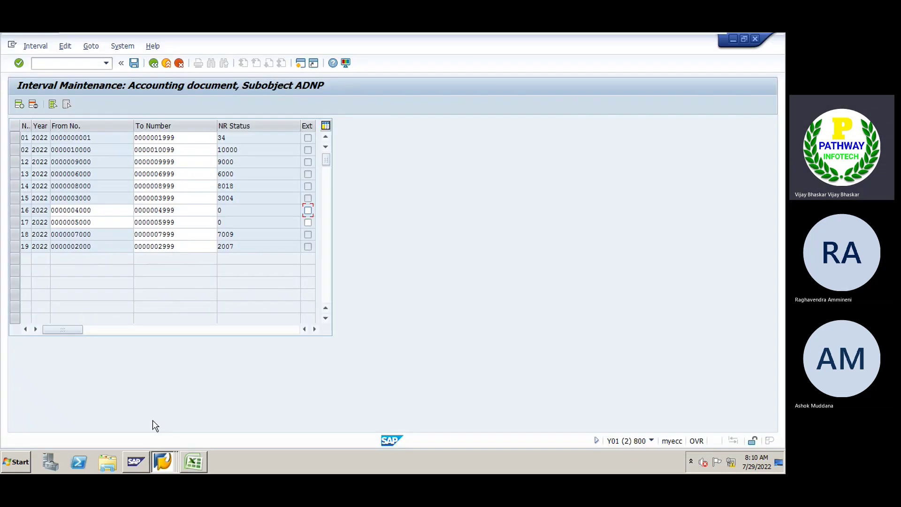
{"action": "type", "text": "/nobc4"}
{"action": "key", "text": "Return"}
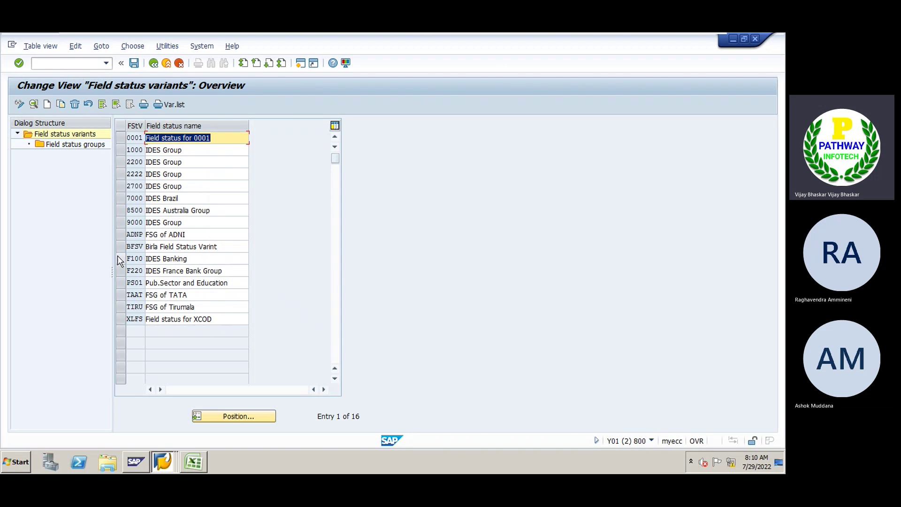
{"action": "left_click", "coordinate": [120, 235]}
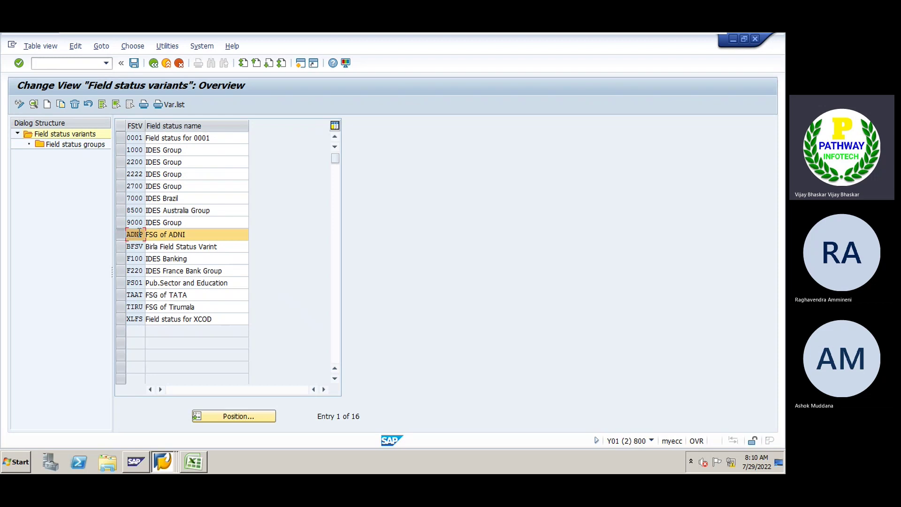
{"action": "double_click", "coordinate": [75, 147]}
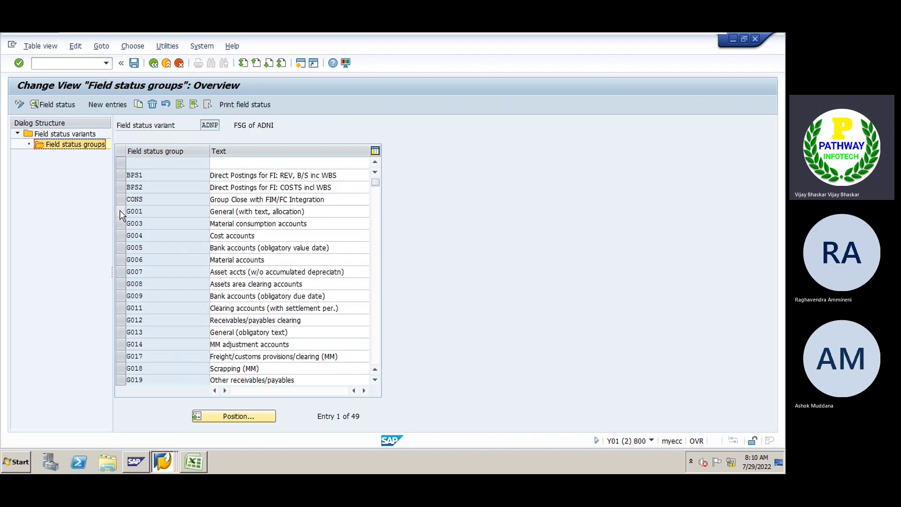
{"action": "left_click", "coordinate": [120, 211]}
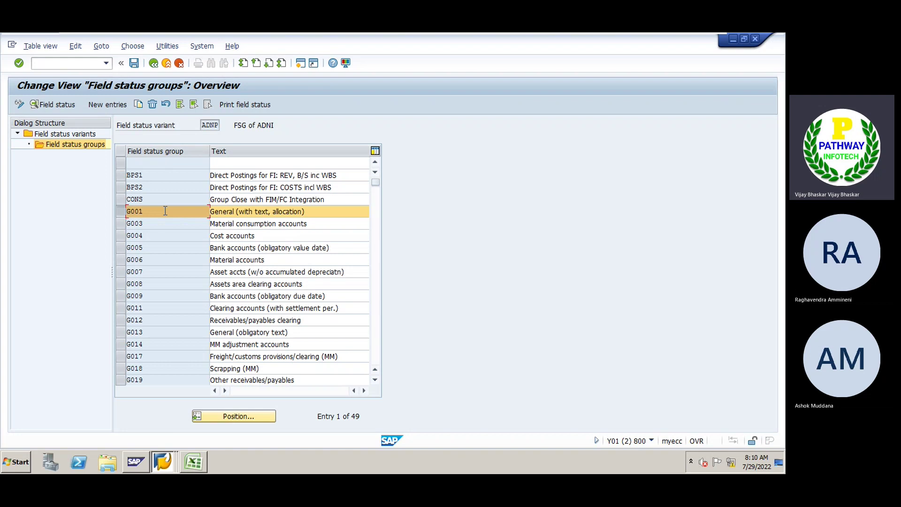
Switch to Excel and review the Required, Optional and Supress labels in D168 to D170
{"action": "left_click", "coordinate": [193, 460]}
{"action": "left_click", "coordinate": [147, 238]}
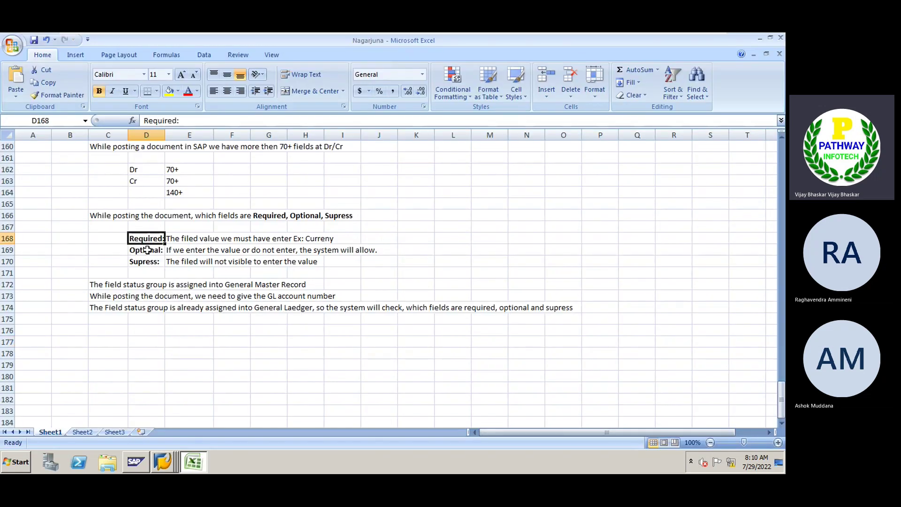
{"action": "left_click", "coordinate": [146, 250]}
{"action": "left_click", "coordinate": [146, 262]}
Return to the field status groups in SAP and open the General data field statuses of group G001
{"action": "left_click", "coordinate": [163, 461]}
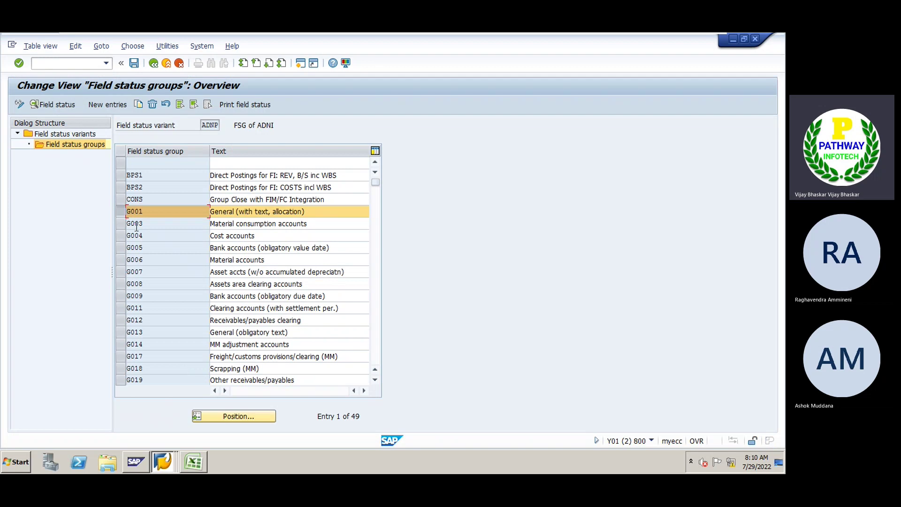
{"action": "double_click", "coordinate": [142, 214]}
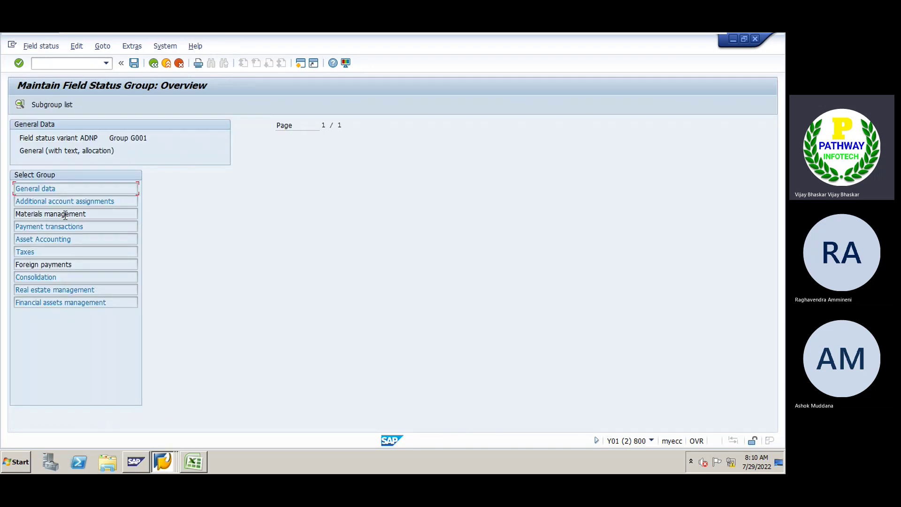
{"action": "double_click", "coordinate": [40, 189]}
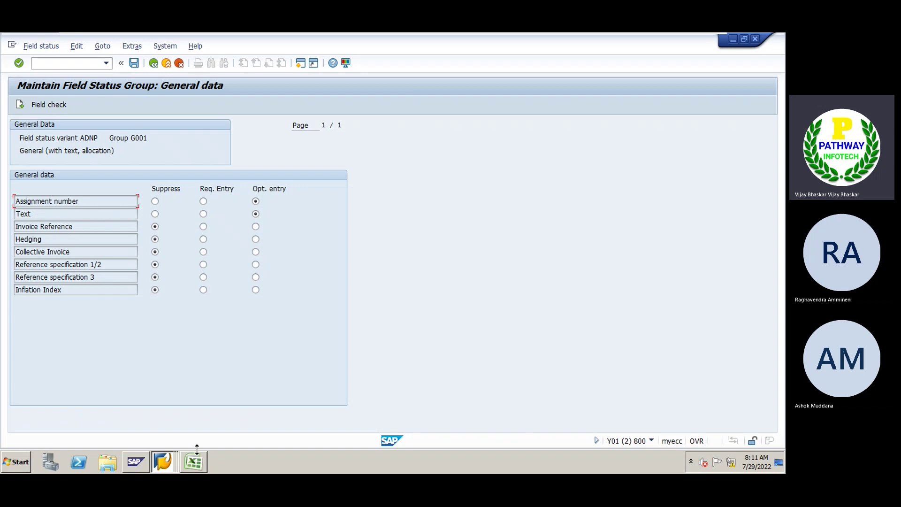
Switch to the SAP session with the open G/L account document and recall /nf-02 as the transaction code
{"action": "left_click", "coordinate": [168, 452]}
{"action": "left_click", "coordinate": [153, 441]}
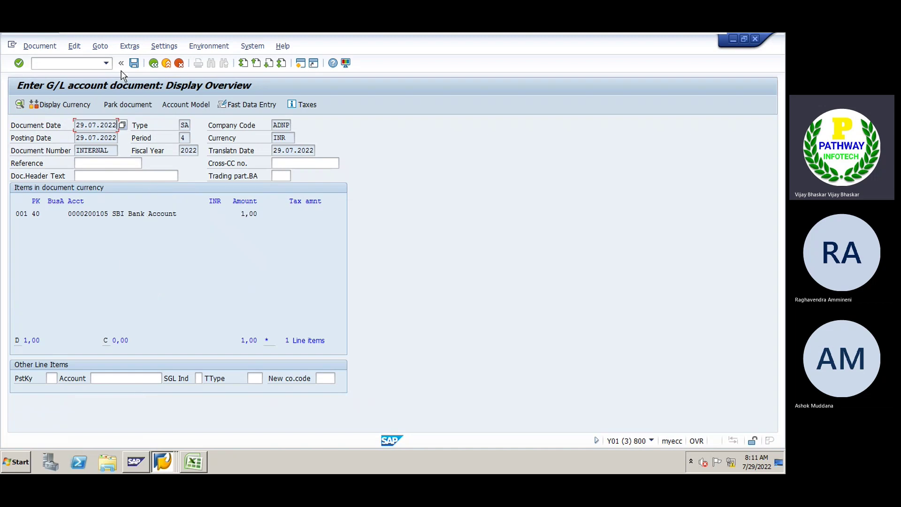
{"action": "left_click", "coordinate": [106, 63]}
{"action": "left_click", "coordinate": [79, 82]}
{"action": "left_click", "coordinate": [77, 64]}
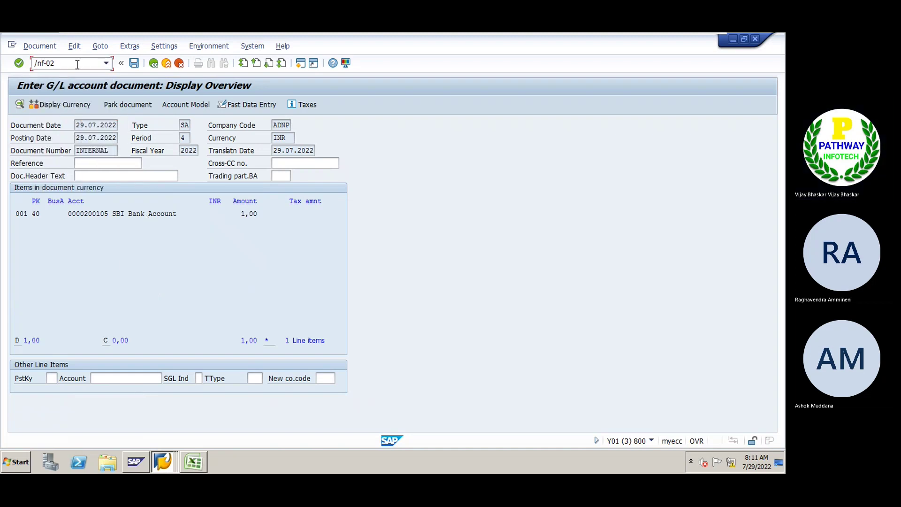
Start a new G/L posting with /nf-02, using document date 29.07.2022 and account 200105, and go to the line item's Text field
{"action": "key", "text": "Return"}
{"action": "left_click", "coordinate": [96, 124]}
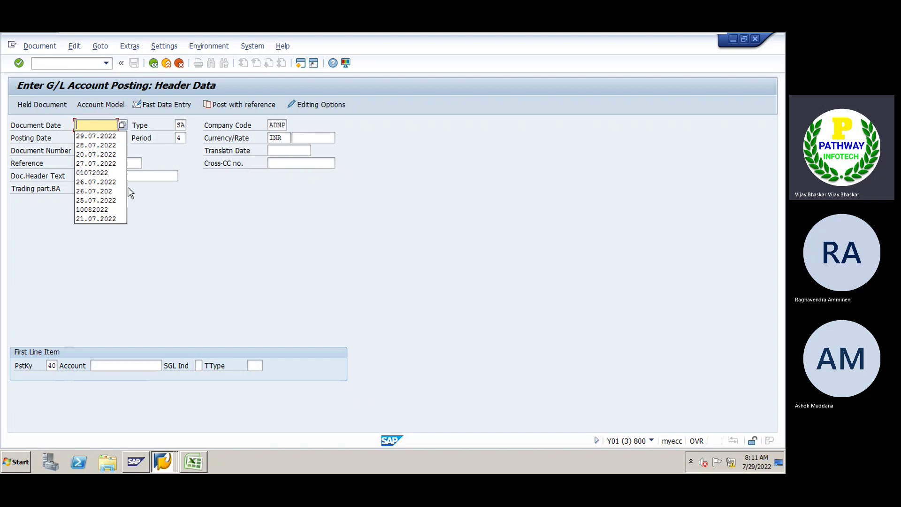
{"action": "left_click", "coordinate": [105, 137]}
{"action": "left_click", "coordinate": [99, 365]}
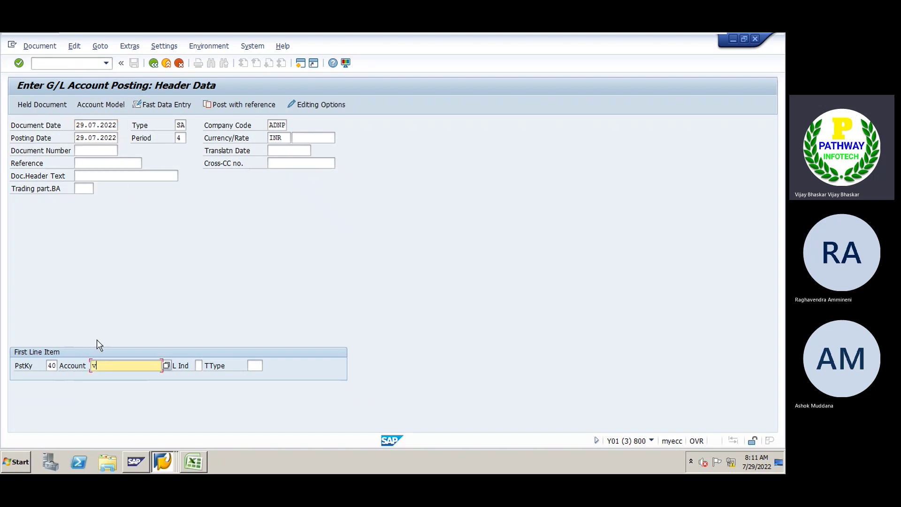
{"action": "type", "text": "v"}
{"action": "key", "text": "BackSpace"}
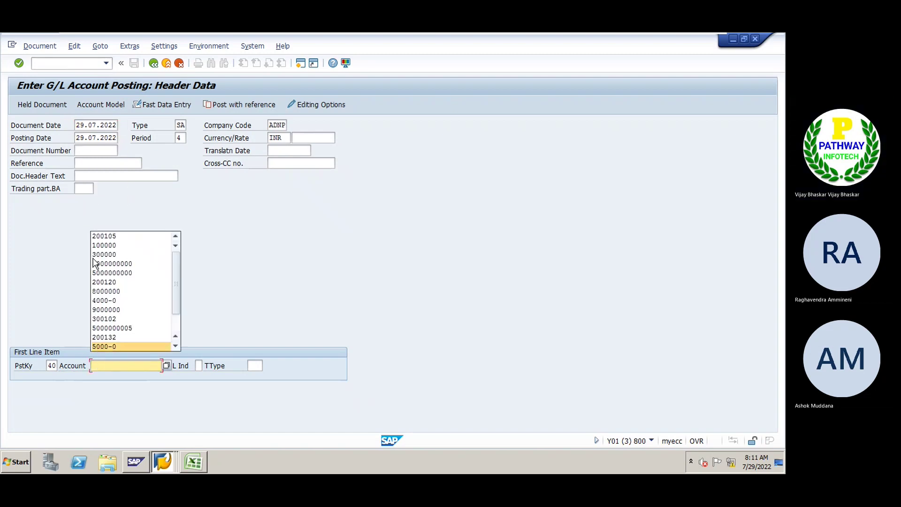
{"action": "left_click", "coordinate": [111, 234]}
{"action": "key", "text": "Return"}
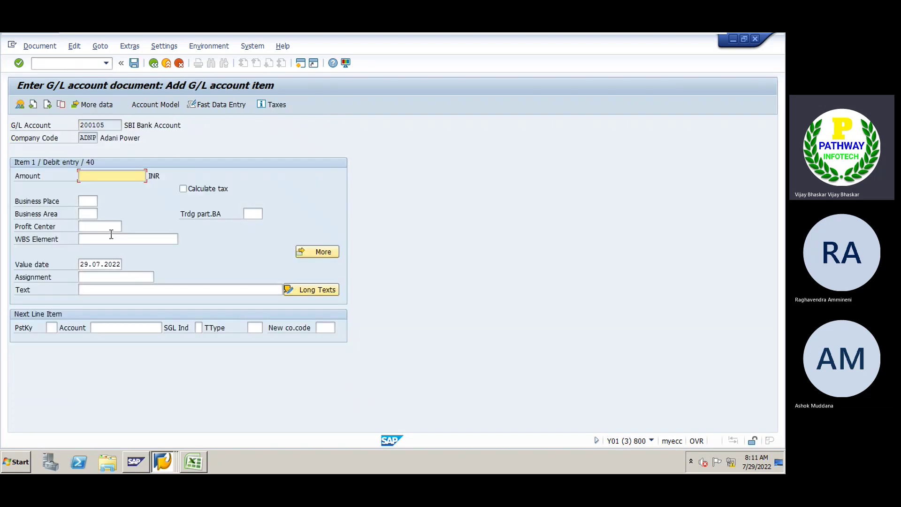
{"action": "left_click", "coordinate": [116, 290]}
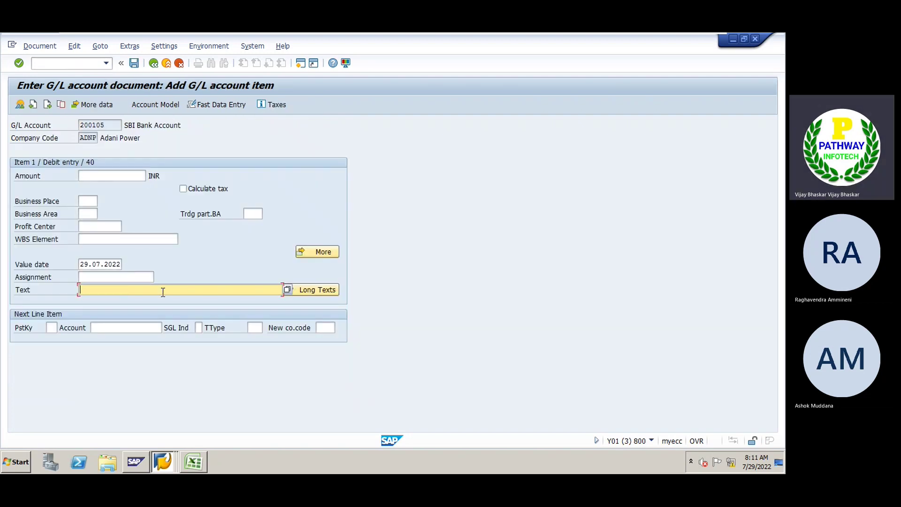
Make Text a required entry in the General data of field status group G001, and return to the field status groups overview
{"action": "key", "text": "ctrl+F8"}
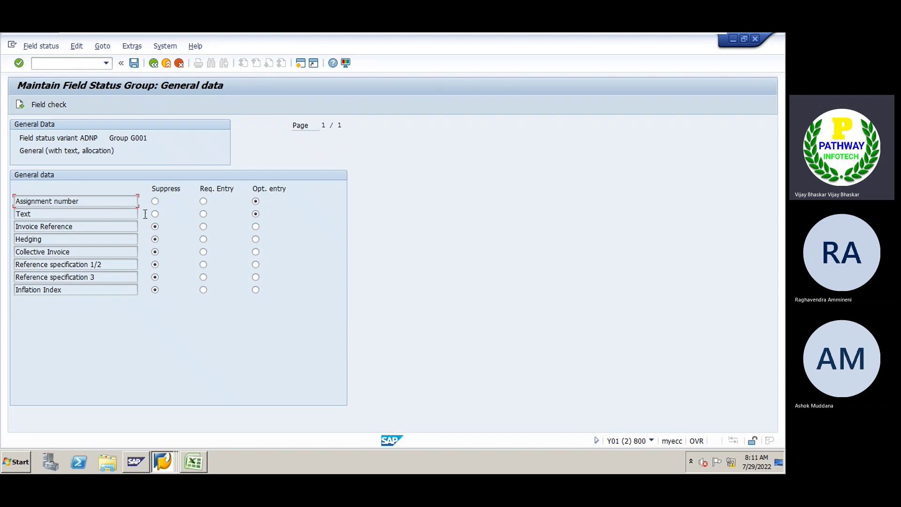
{"action": "left_click", "coordinate": [204, 213]}
{"action": "key", "text": "F3"}
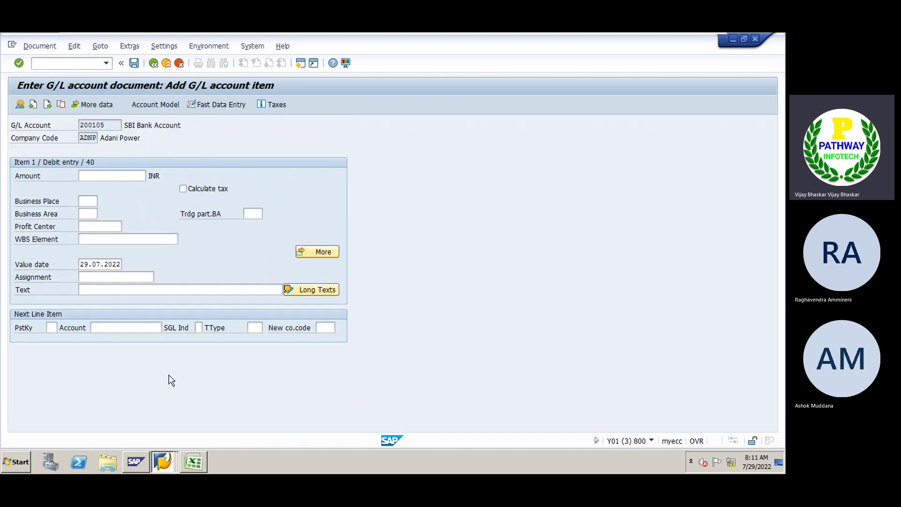
{"action": "left_click", "coordinate": [146, 289]}
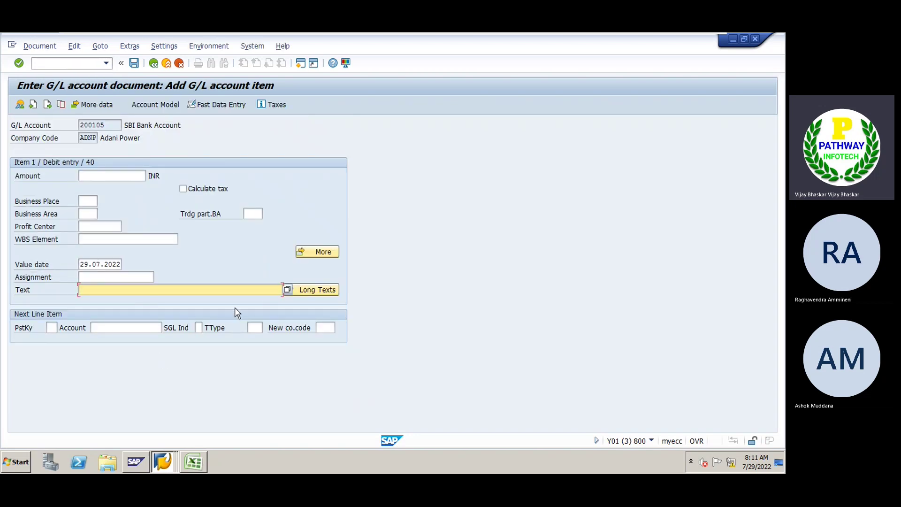
{"action": "key", "text": "alt+Tab"}
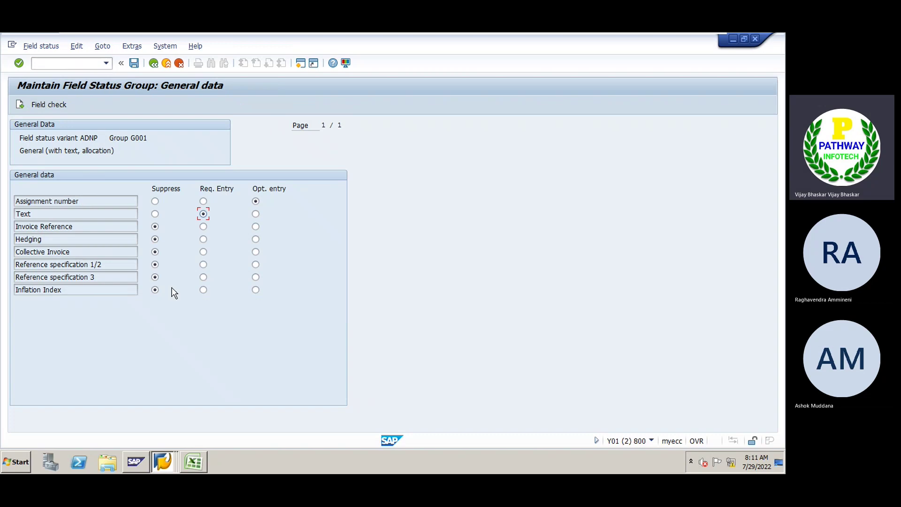
{"action": "left_click", "coordinate": [154, 63]}
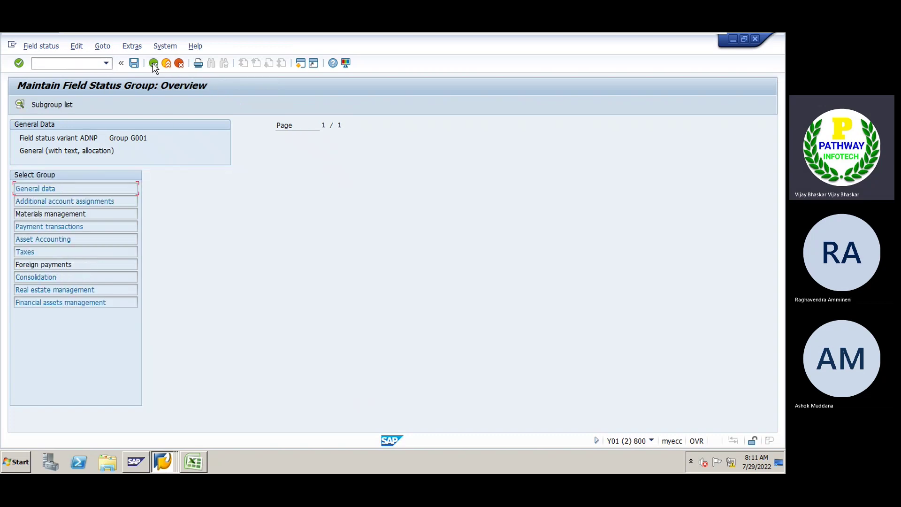
{"action": "left_click", "coordinate": [153, 63]}
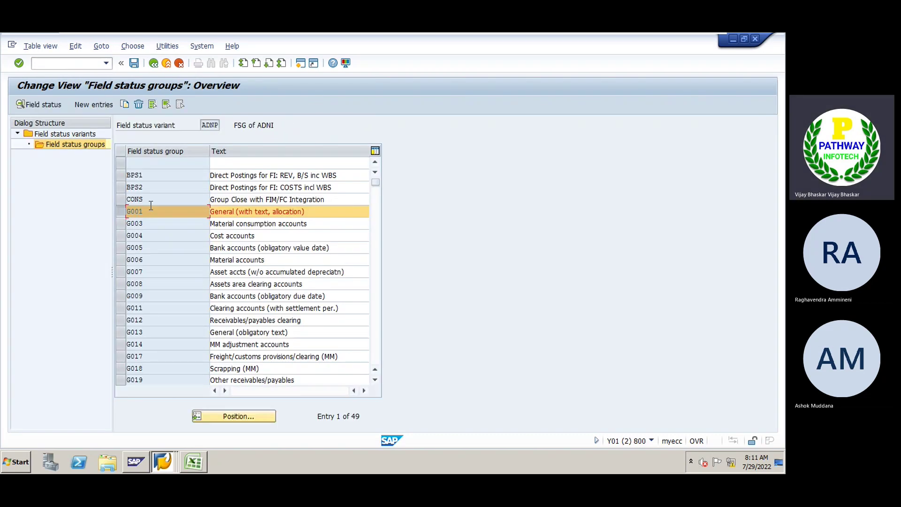
Return to the G/L account document and enter posting key 50 with account 100000 for the next line item
{"action": "left_click_drag", "start_coordinate": [149, 211], "coordinate": [123, 210]}
{"action": "key", "text": "alt+Tab"}
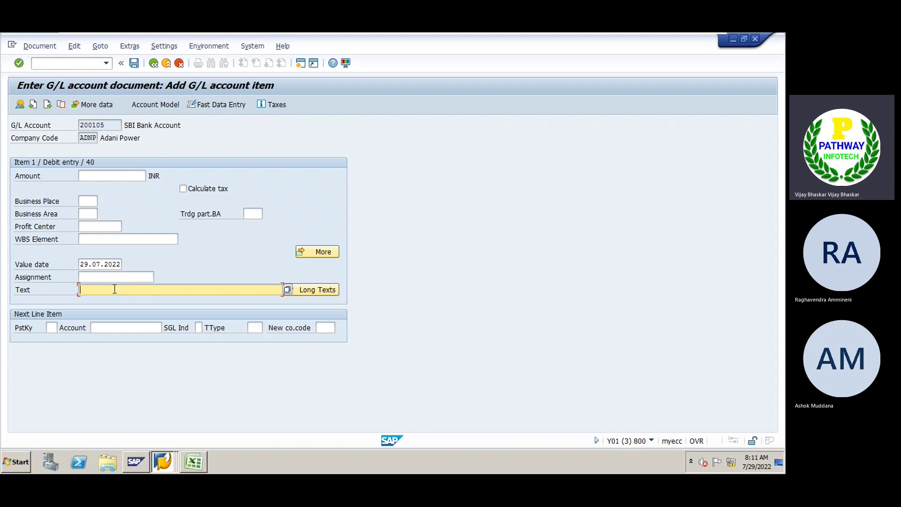
{"action": "left_click", "coordinate": [51, 327]}
{"action": "type", "text": "50"}
{"action": "left_click", "coordinate": [106, 327]}
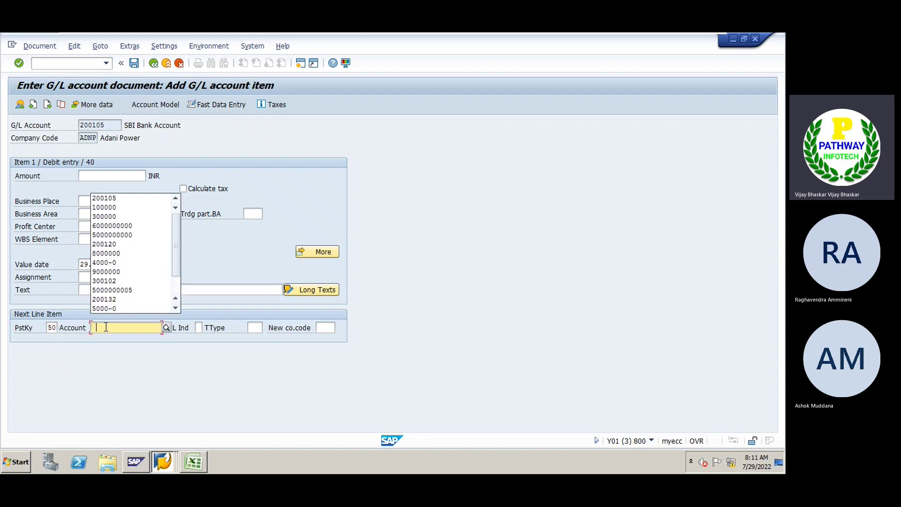
{"action": "left_click", "coordinate": [115, 208]}
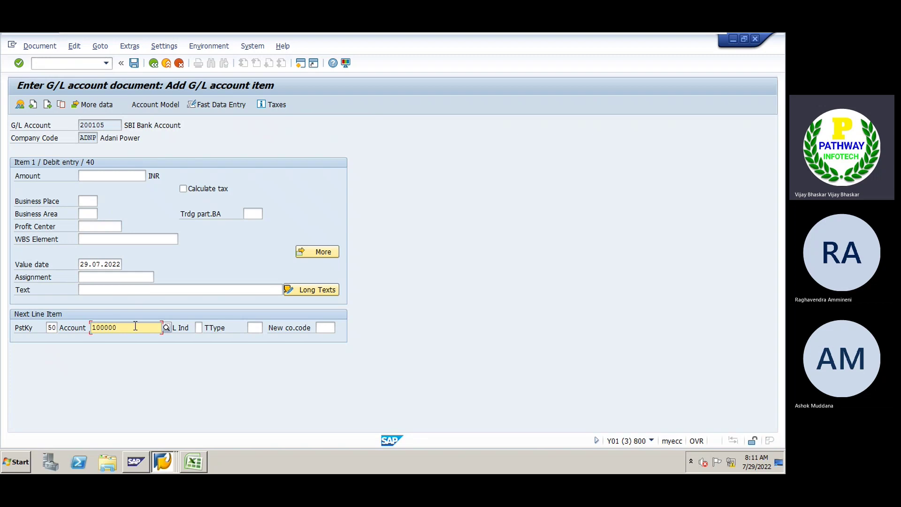
{"action": "left_click_drag", "start_coordinate": [115, 327], "coordinate": [90, 327]}
Open an additional session, and save field status group G001 from its General data in the field status session
{"action": "left_click", "coordinate": [300, 63]}
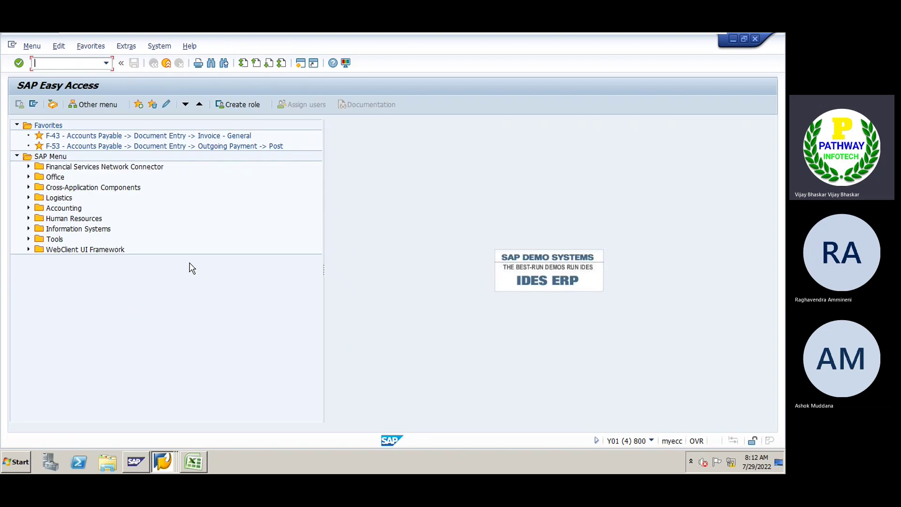
{"action": "key", "text": "alt+Tab"}
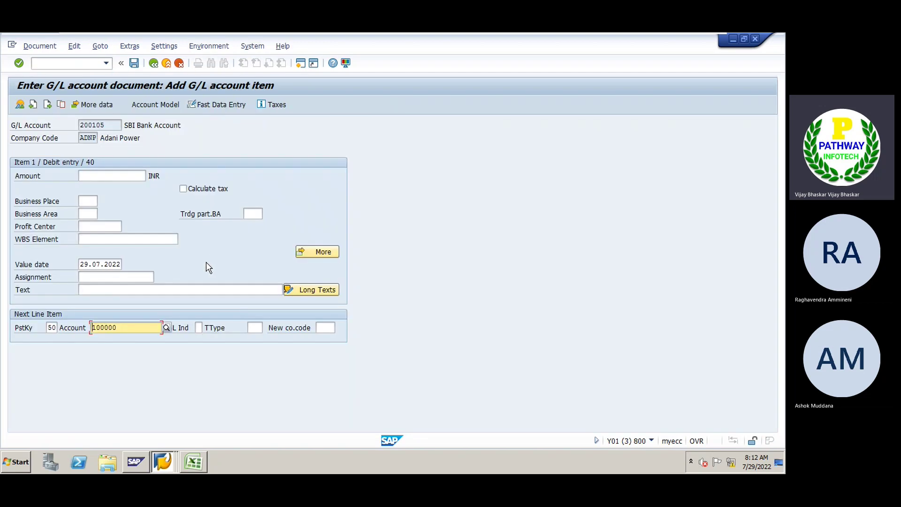
{"action": "key", "text": "alt+Tab"}
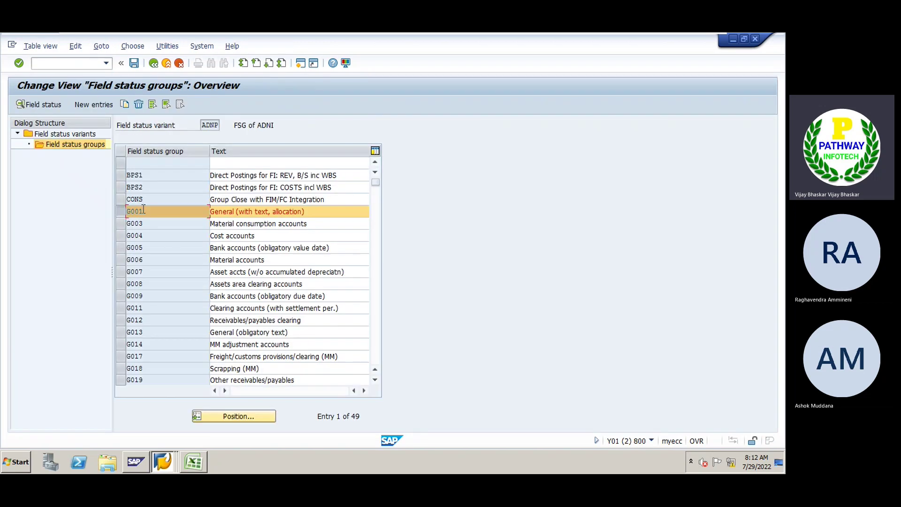
{"action": "double_click", "coordinate": [143, 209]}
{"action": "double_click", "coordinate": [58, 189]}
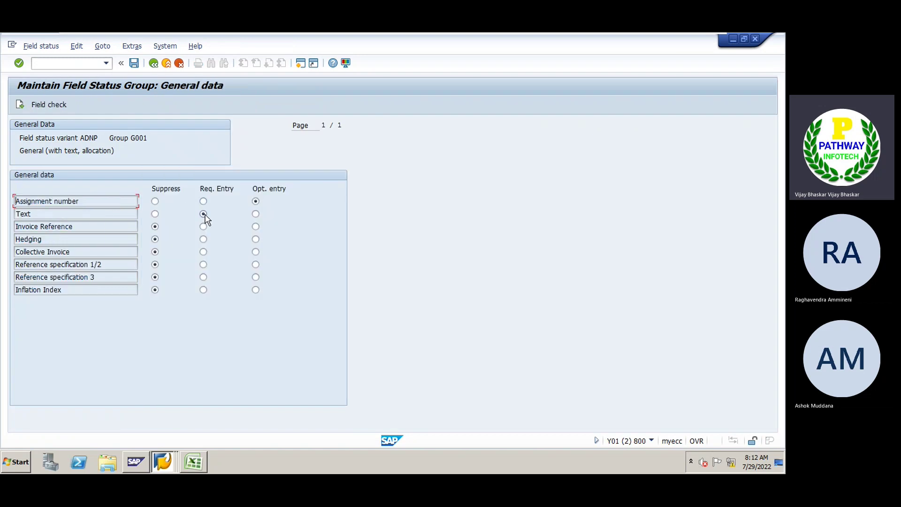
{"action": "left_click", "coordinate": [134, 63]}
{"action": "left_click", "coordinate": [168, 230]}
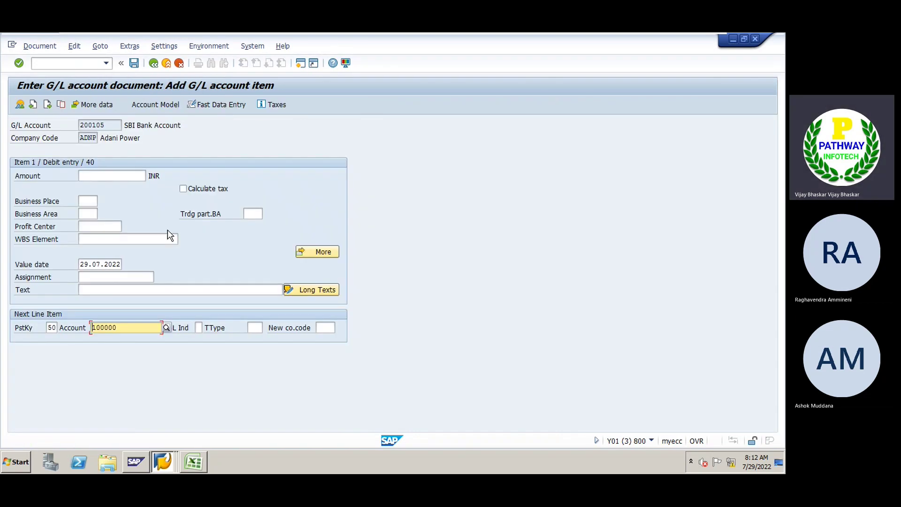
Display G/L account 100000 with transaction fs00 in the new session and check the field status group in its create/bank/interest data
{"action": "key", "text": "alt+Tab"}
{"action": "key", "text": "alt+Tab"}
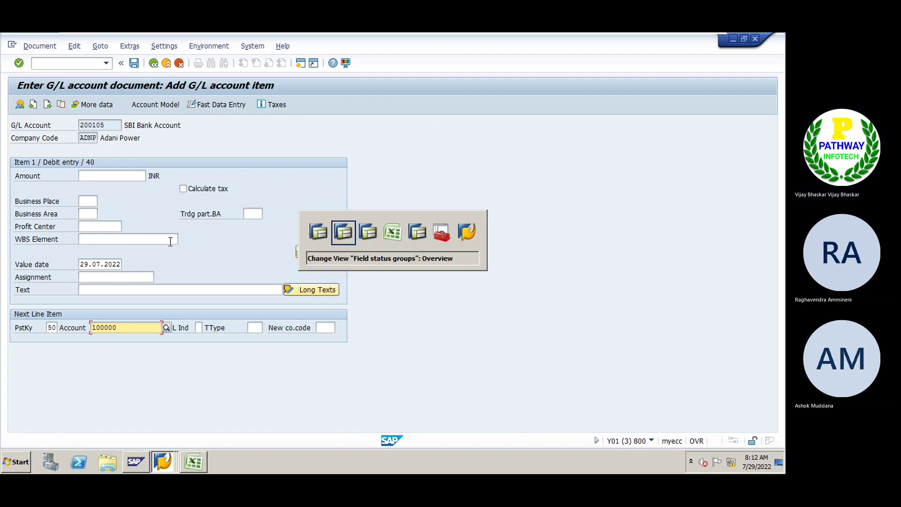
{"action": "type", "text": "fs00"}
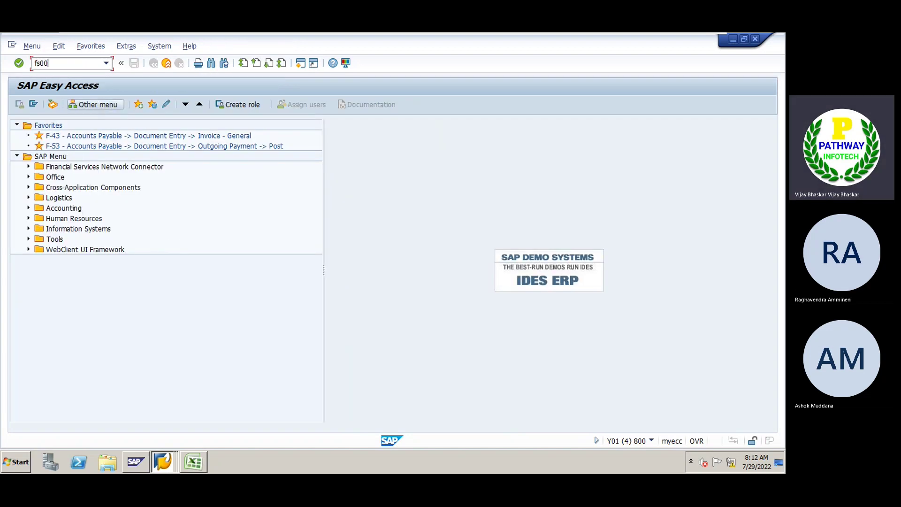
{"action": "key", "text": "Return"}
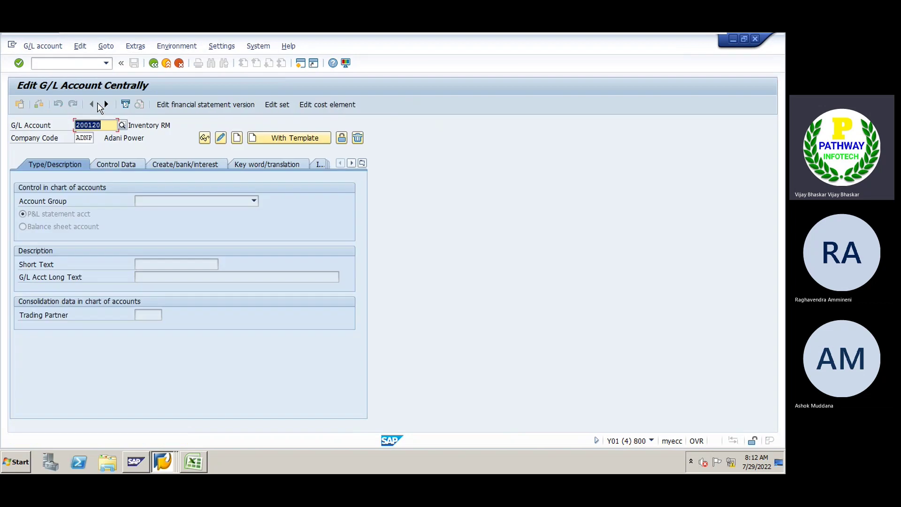
{"action": "type", "text": "100000"}
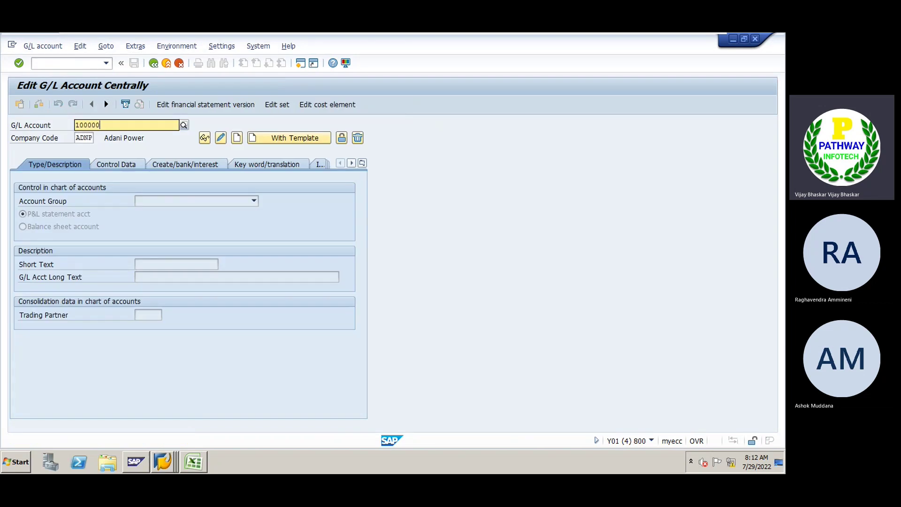
{"action": "key", "text": "Return"}
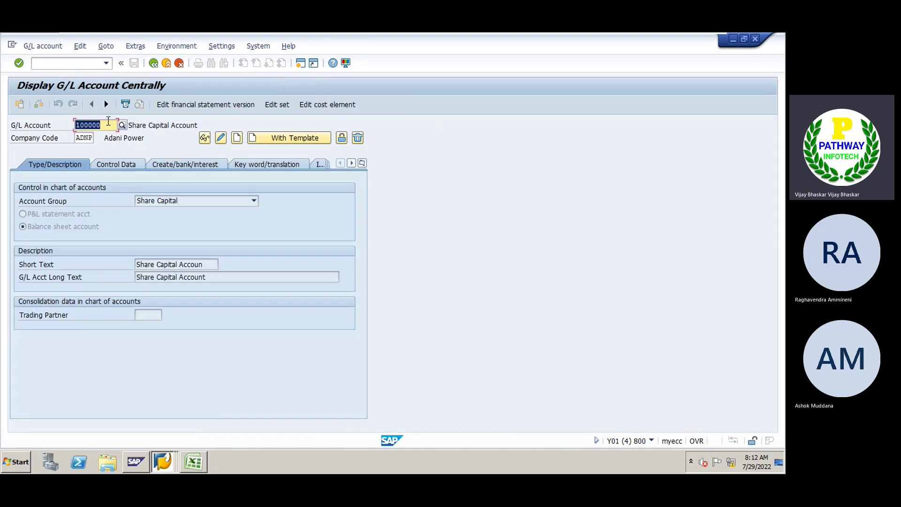
{"action": "left_click", "coordinate": [198, 164]}
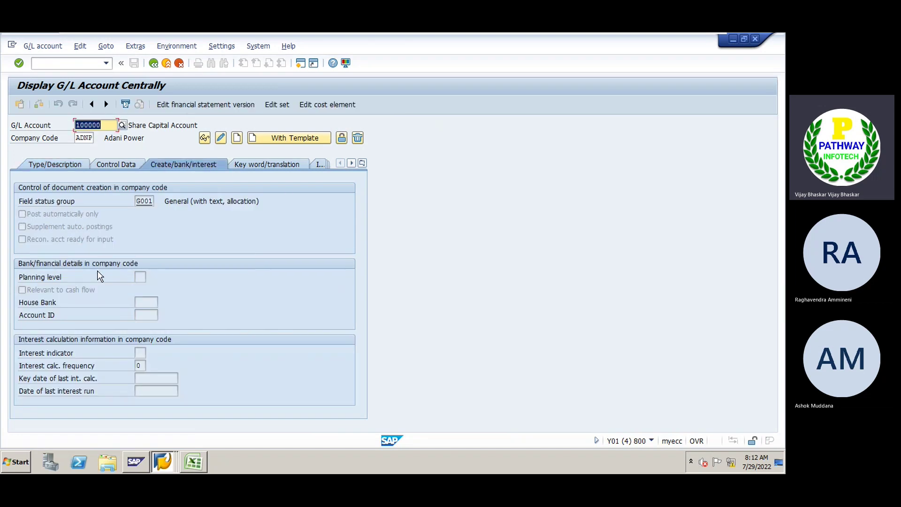
{"action": "left_click", "coordinate": [142, 201]}
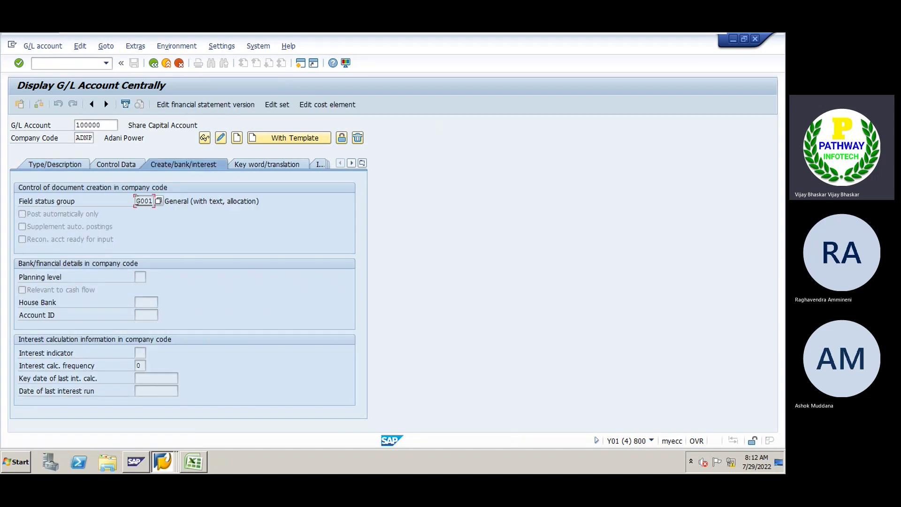
{"action": "left_click_drag", "start_coordinate": [135, 201], "coordinate": [153, 201]}
Restart the G/L posting with /nf-02, using document date 29.07.2022 and account 200105, and proceed to the first line item
{"action": "key", "text": "alt+Tab"}
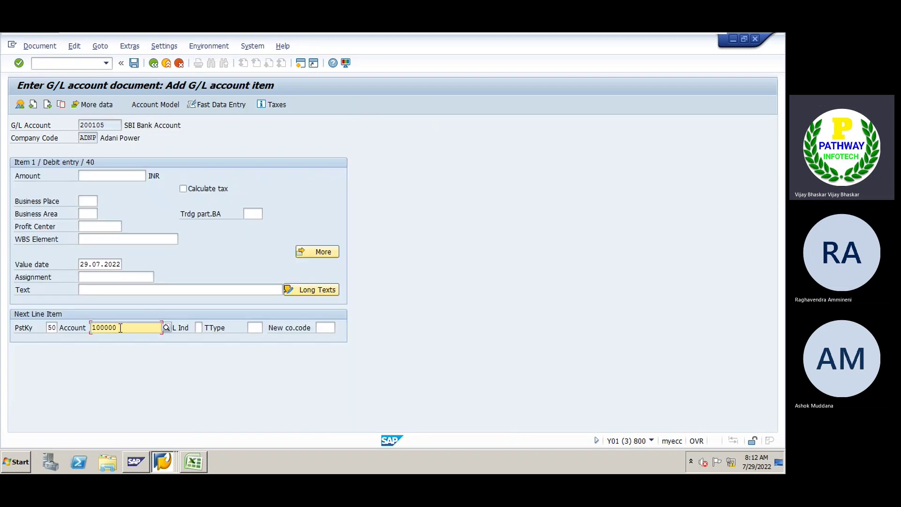
{"action": "left_click_drag", "start_coordinate": [120, 328], "coordinate": [90, 328]}
{"action": "left_click", "coordinate": [106, 63]}
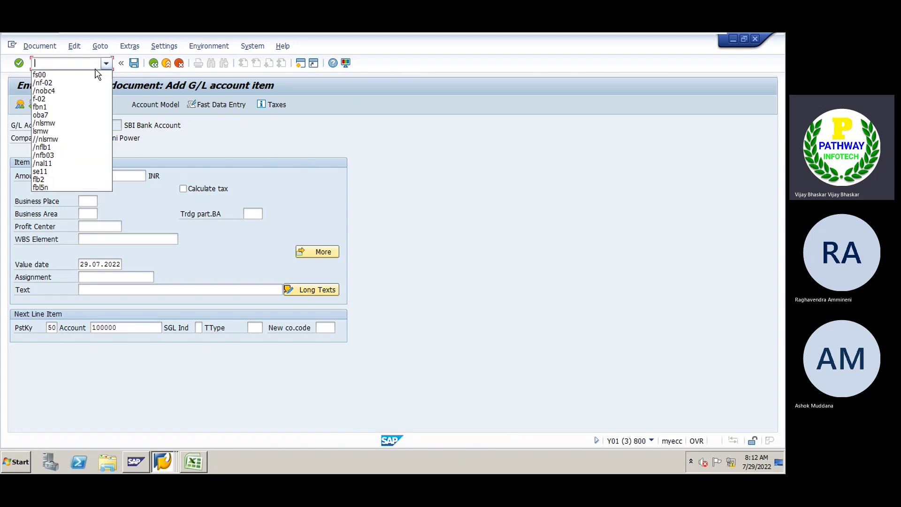
{"action": "left_click", "coordinate": [71, 75]}
{"action": "key", "text": "BackSpace"}
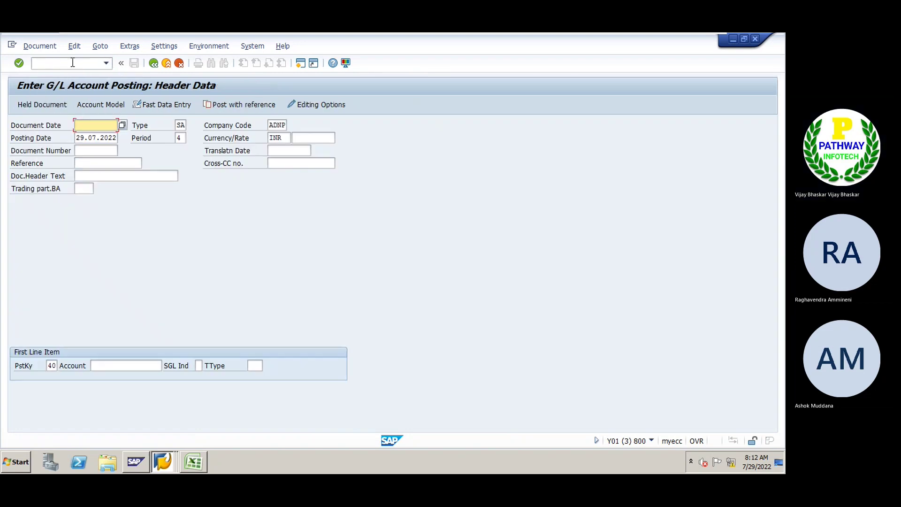
{"action": "key", "text": "BackSpace"}
{"action": "key", "text": "Down"}
{"action": "key", "text": "Return"}
{"action": "left_click", "coordinate": [104, 365]}
{"action": "left_click", "coordinate": [107, 246]}
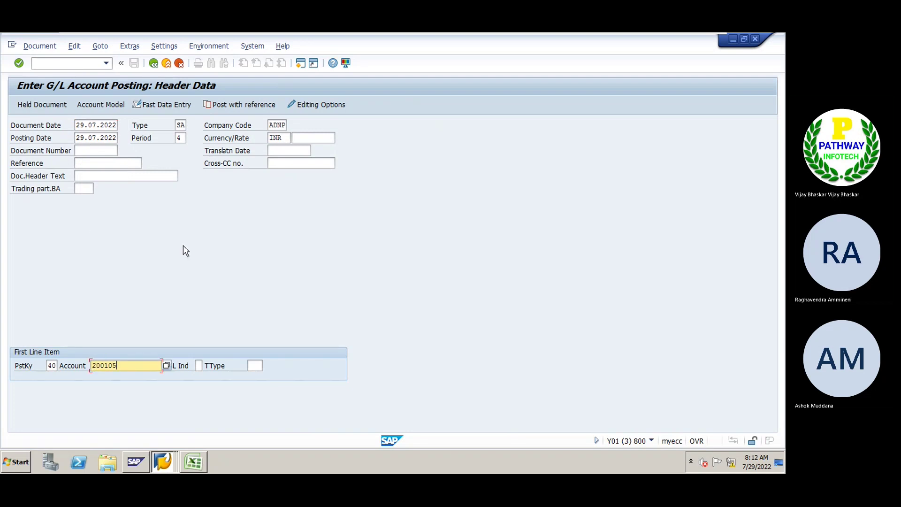
{"action": "key", "text": "Return"}
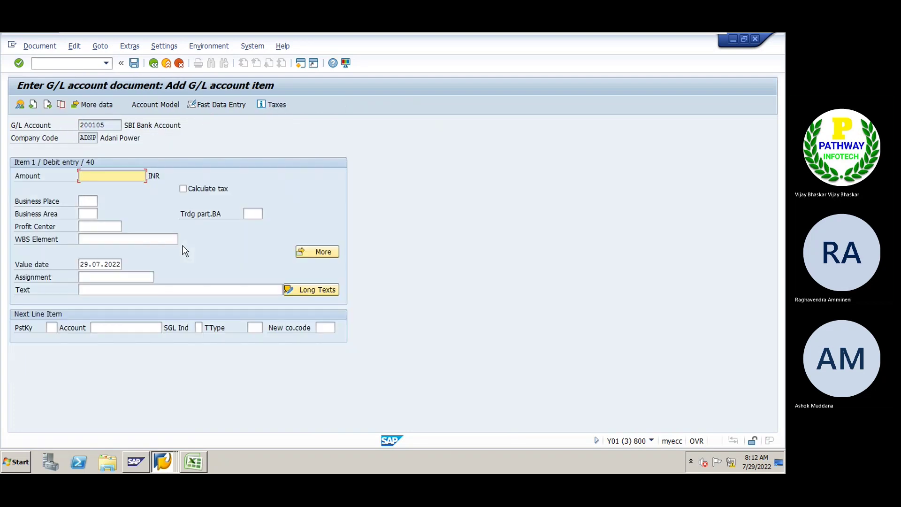
Switch to the G/L account display session, check the field status group of account 100000, and clear the account number
{"action": "key", "text": "alt+Tab"}
{"action": "key", "text": "alt+Tab"}
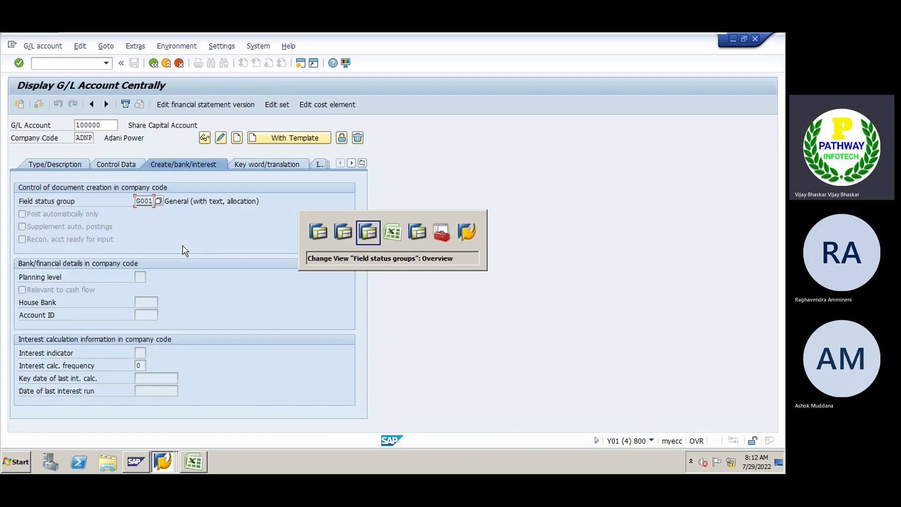
{"action": "key", "text": "alt+Tab"}
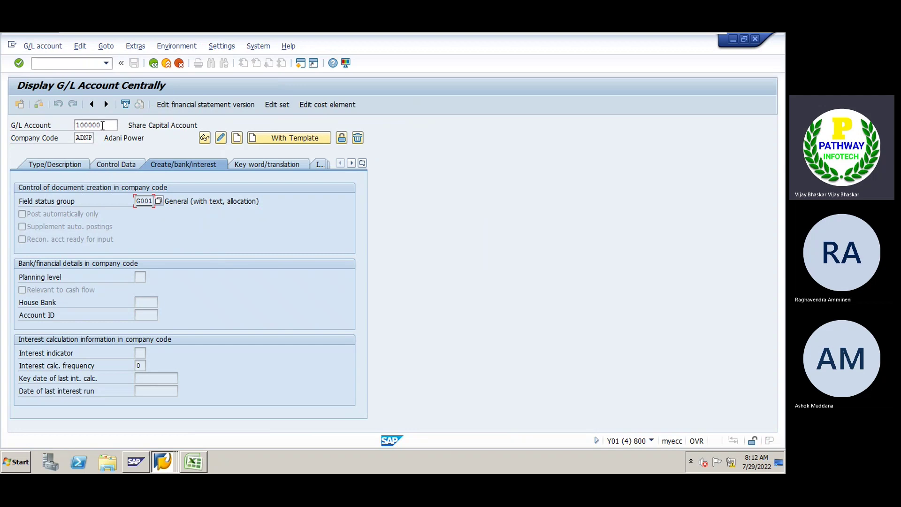
{"action": "left_click", "coordinate": [104, 124]}
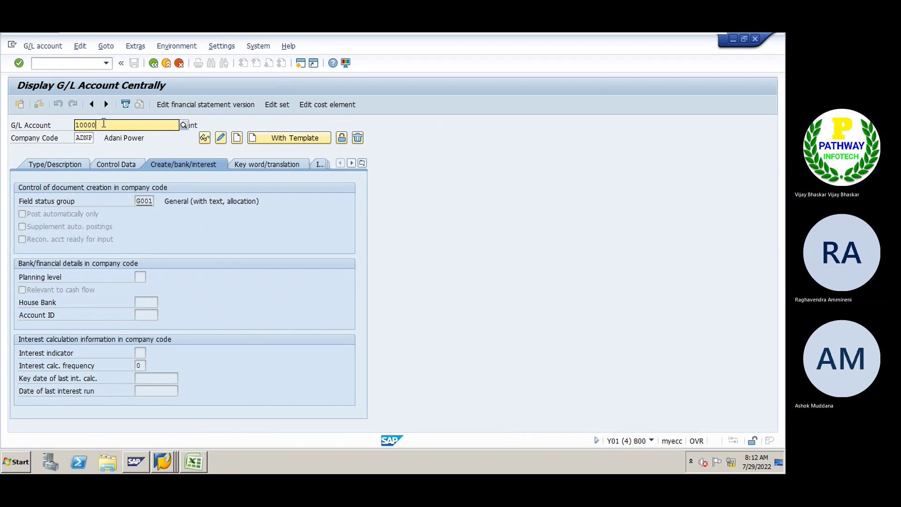
{"action": "left_click", "coordinate": [103, 123]}
Restart the G/L posting with document date 29.07.2022 and account 100000, and check the Text field in the first line item
{"action": "key", "text": "alt+Tab"}
{"action": "key", "text": "alt+Tab"}
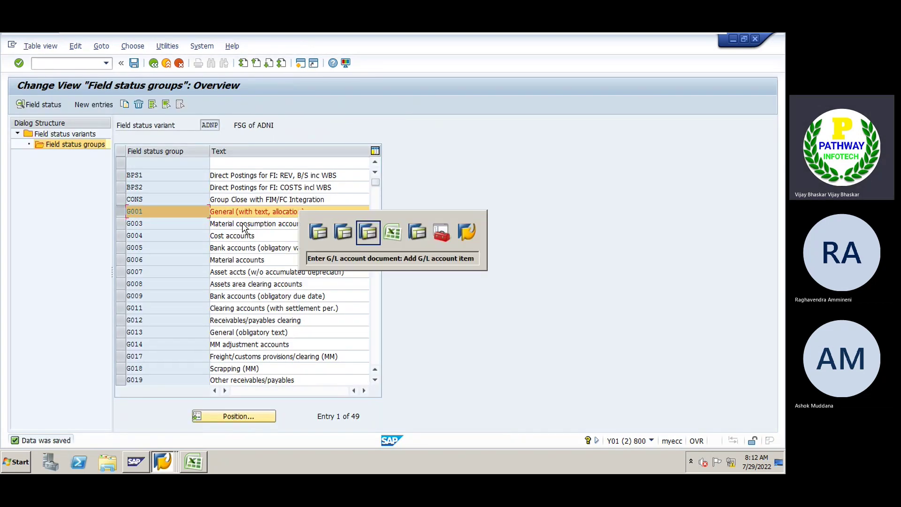
{"action": "left_click", "coordinate": [106, 63]}
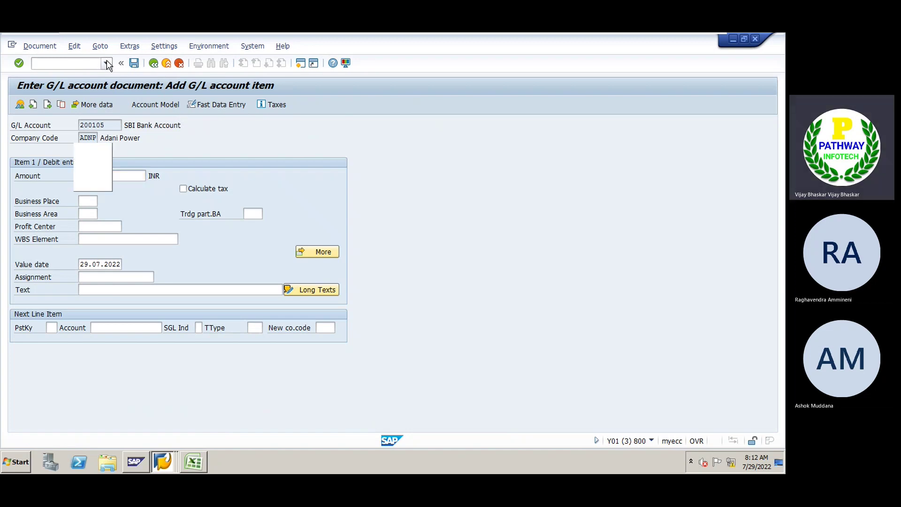
{"action": "left_click", "coordinate": [78, 61]}
{"action": "key", "text": "F3"}
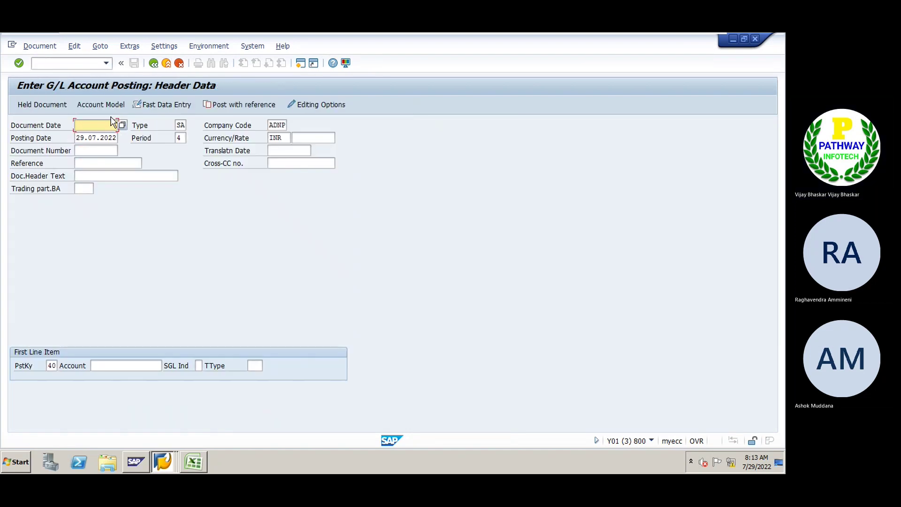
{"action": "left_click", "coordinate": [110, 365]}
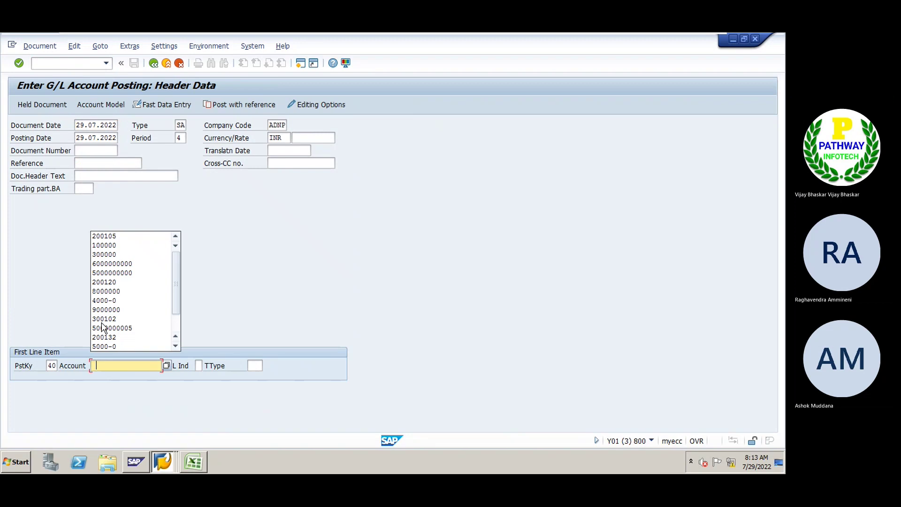
{"action": "left_click", "coordinate": [107, 246]}
{"action": "key", "text": "Return"}
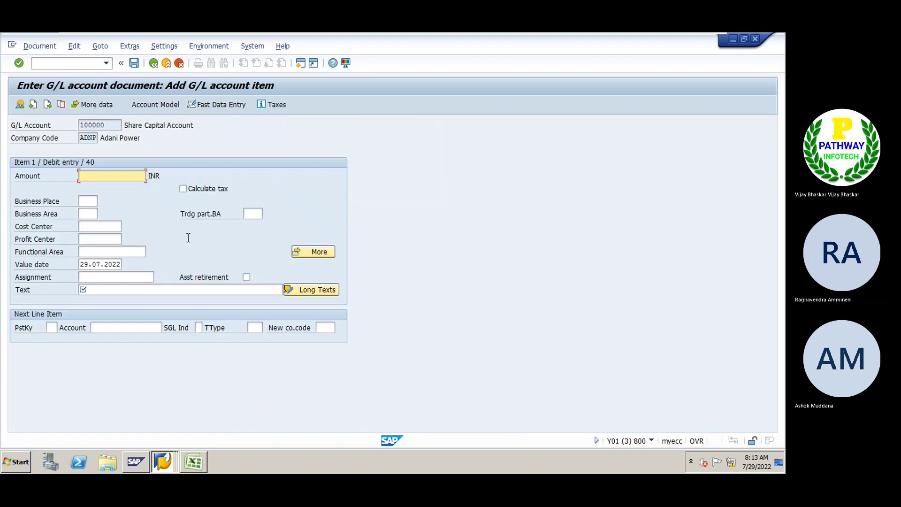
{"action": "left_click", "coordinate": [126, 289]}
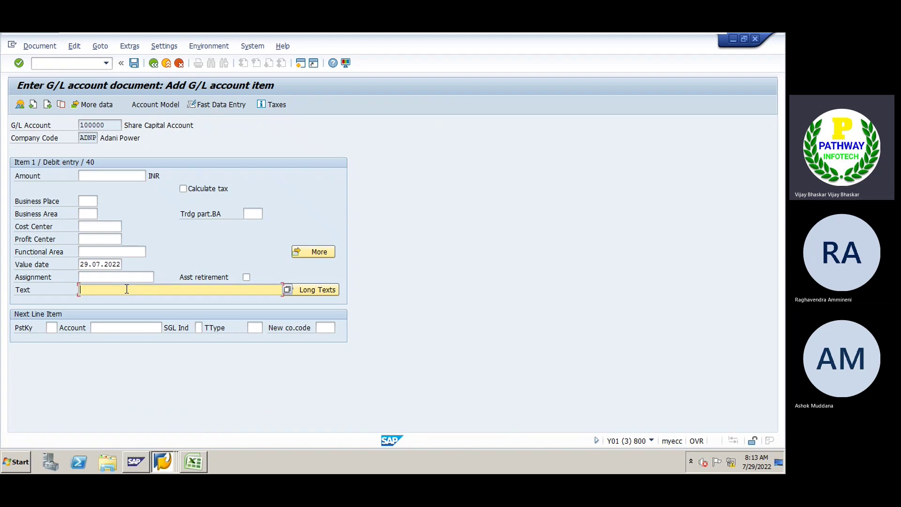
{"action": "left_click", "coordinate": [127, 177]}
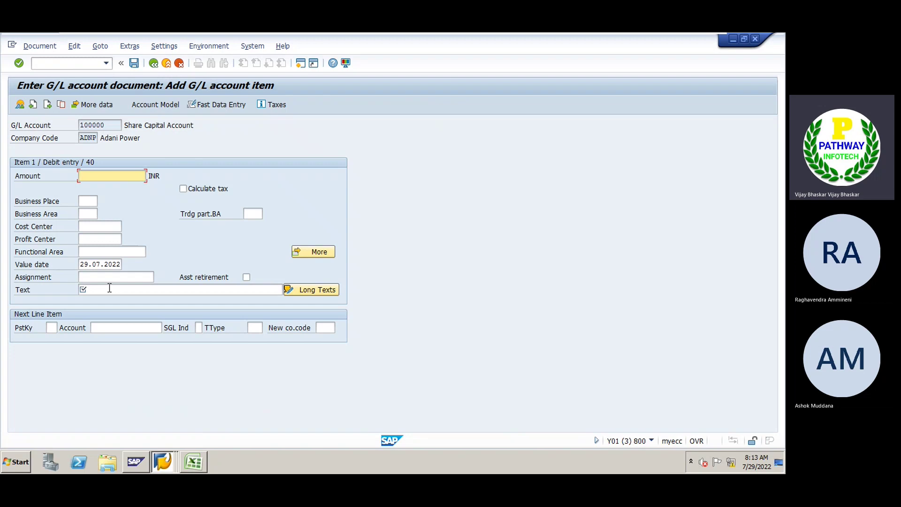
Redisplay G/L account 100000 in the account display session and check its assigned field status group
{"action": "key", "text": "alt+Tab"}
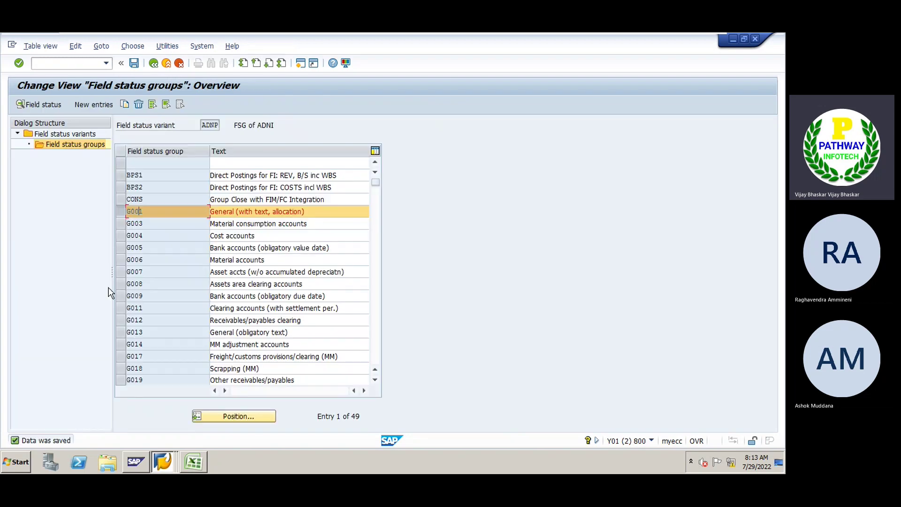
{"action": "key", "text": "alt+Tab"}
{"action": "key", "text": "alt+Tab"}
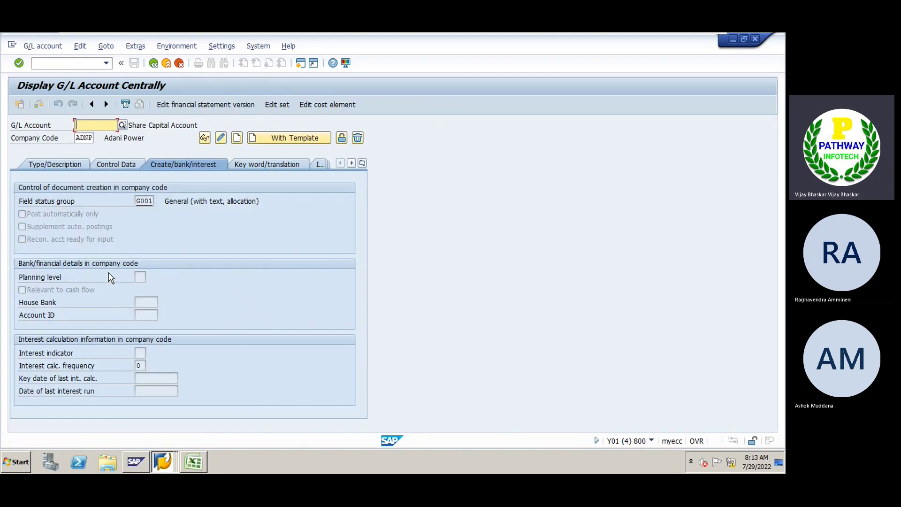
{"action": "key", "text": "alt+Tab"}
{"action": "key", "text": "alt+Tab"}
{"action": "type", "text": "1"}
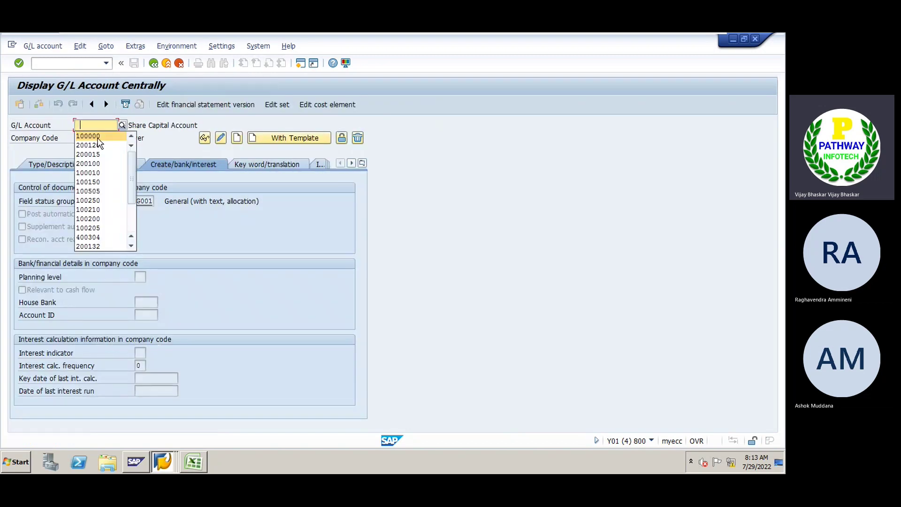
{"action": "left_click", "coordinate": [100, 136]}
{"action": "key", "text": "Return"}
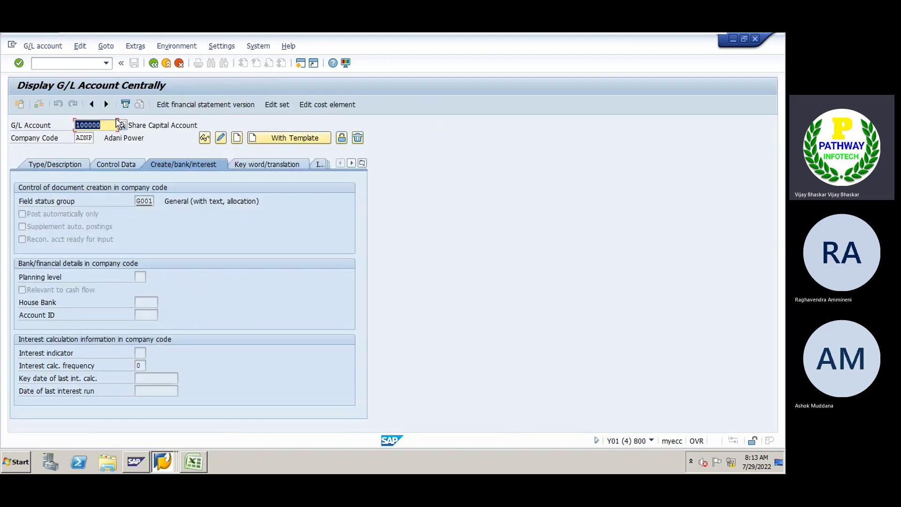
{"action": "left_click", "coordinate": [137, 201]}
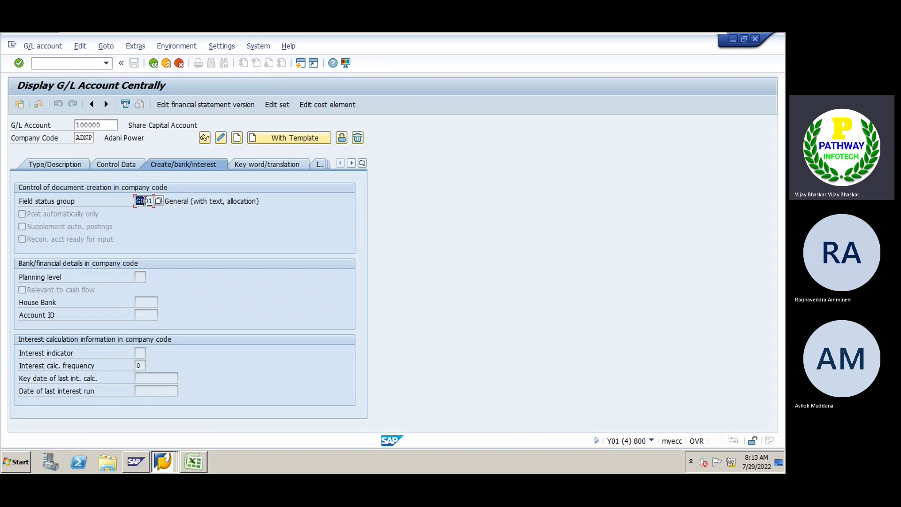
Check the Text entry setting in the General data of field status group G001, and return to the G/L posting
{"action": "key", "text": "alt+Tab"}
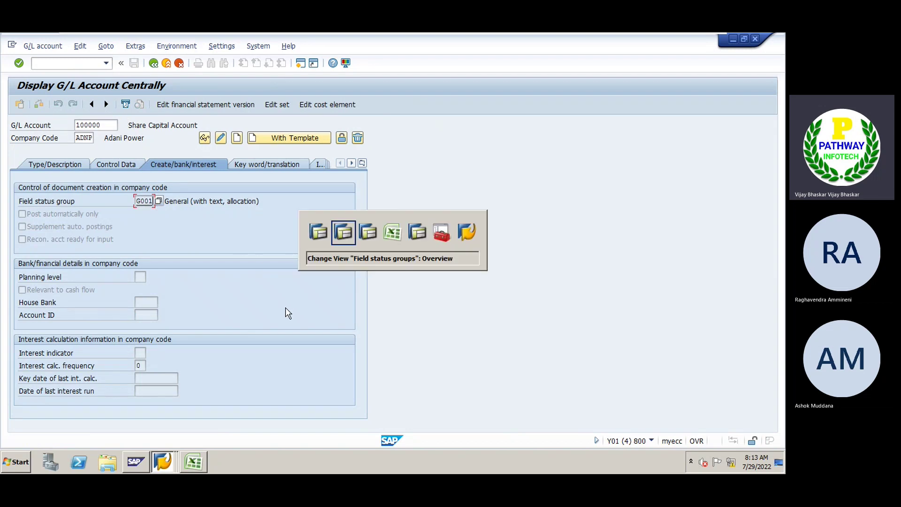
{"action": "key", "text": "alt+Tab"}
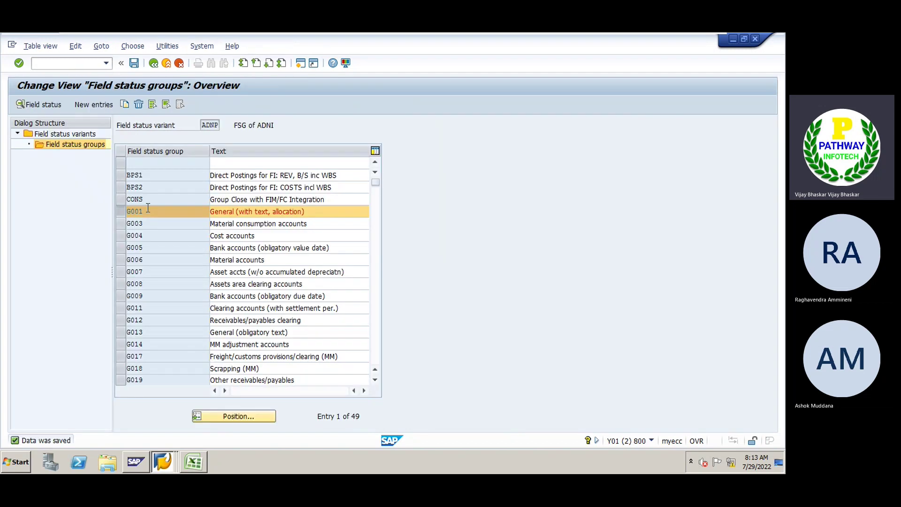
{"action": "double_click", "coordinate": [144, 210]}
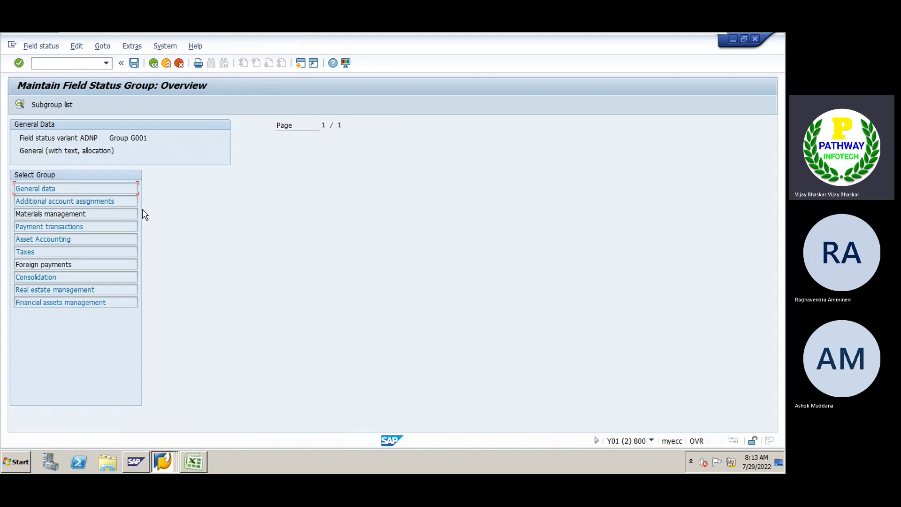
{"action": "double_click", "coordinate": [44, 190]}
{"action": "left_click", "coordinate": [203, 214]}
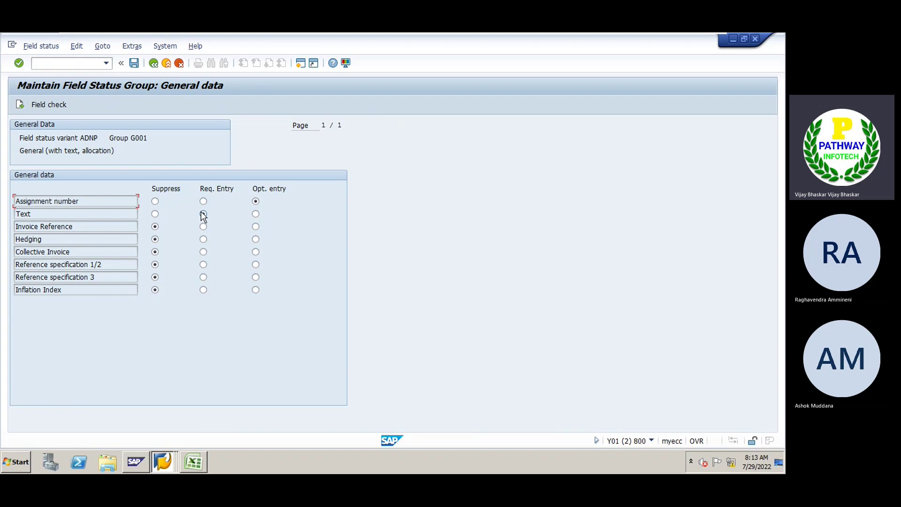
{"action": "key", "text": "alt+Tab"}
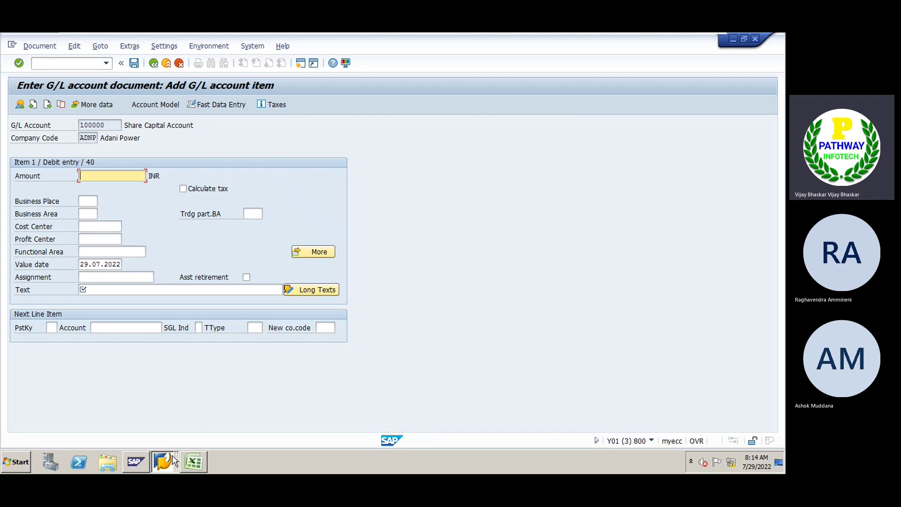
Switch to the Excel notes workbook and enter the label "Gield Status Group" in cell E177
{"action": "mouse_move", "coordinate": [194, 468]}
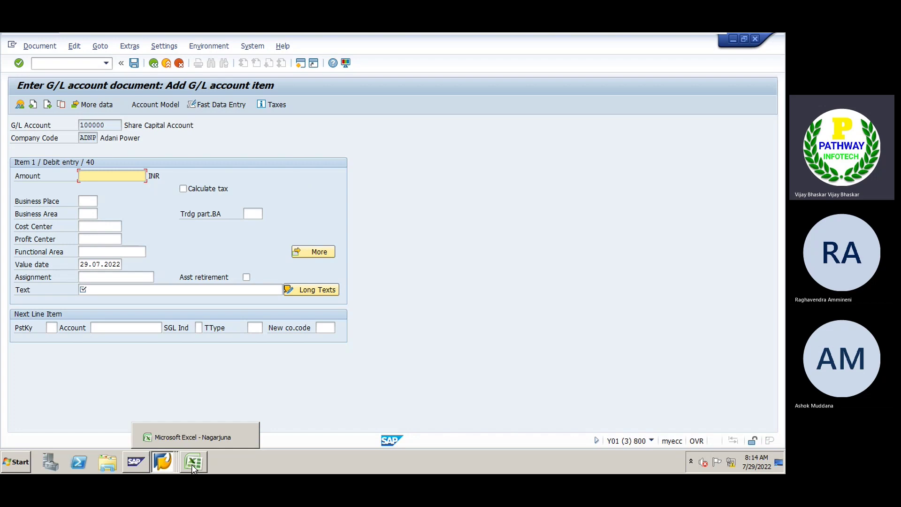
{"action": "left_click", "coordinate": [193, 467]}
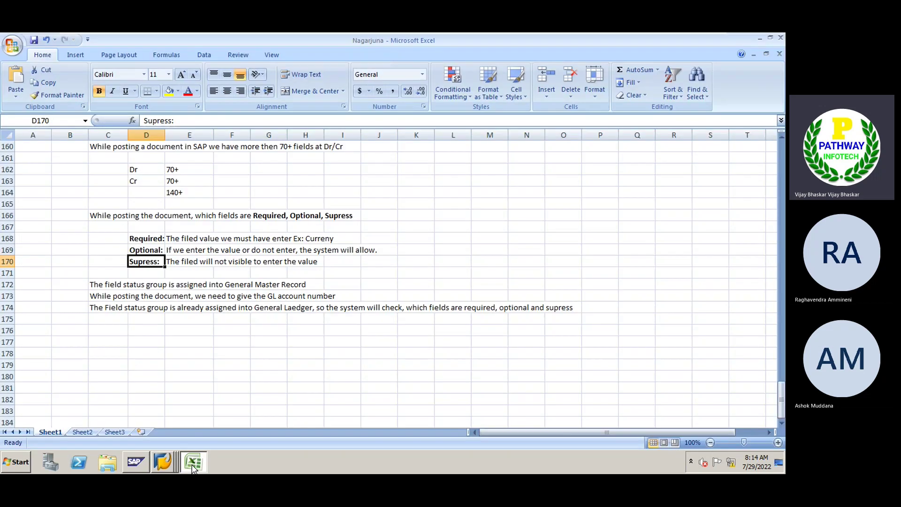
{"action": "left_click", "coordinate": [182, 341]}
{"action": "type", "text": "Gi"}
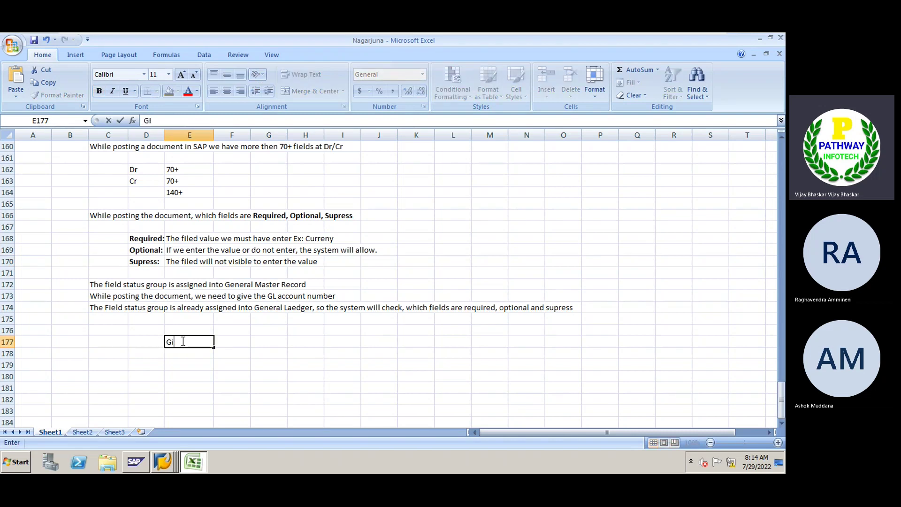
{"action": "type", "text": "eld St"}
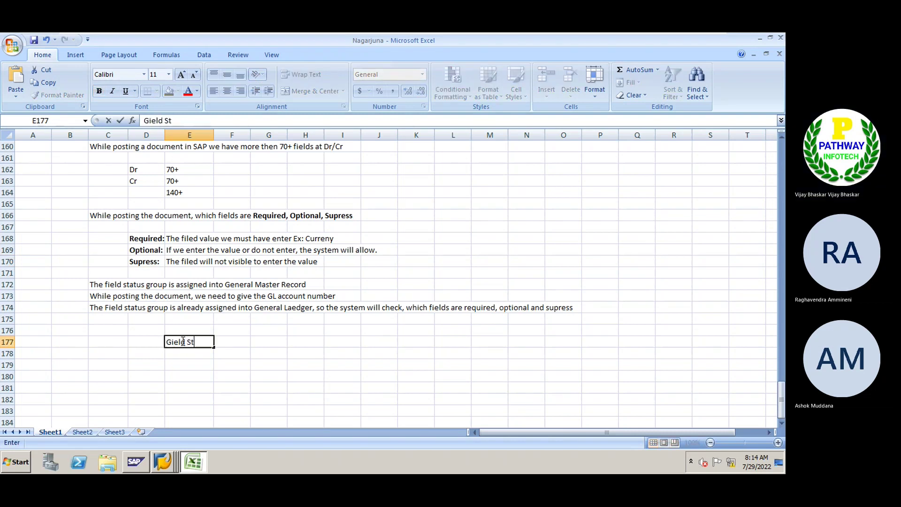
{"action": "type", "text": "atus Groiup"}
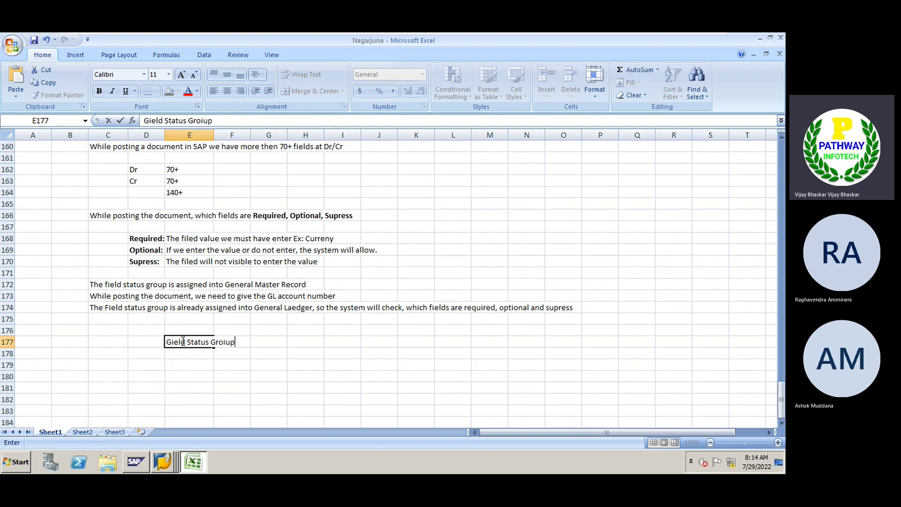
{"action": "key", "text": "BackSpace"}
{"action": "key", "text": "BackSpace"}
{"action": "type", "text": "up"}
{"action": "key", "text": "Tab"}
{"action": "key", "text": "Tab"}
{"action": "key", "text": "Tab"}
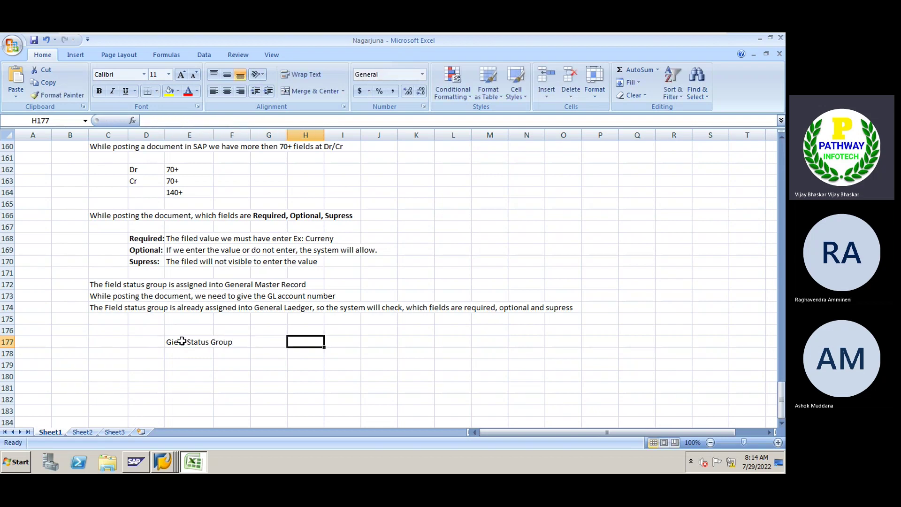
Enter G001 in cell H177, in the same row as the field status group label
{"action": "type", "text": "Goo1"}
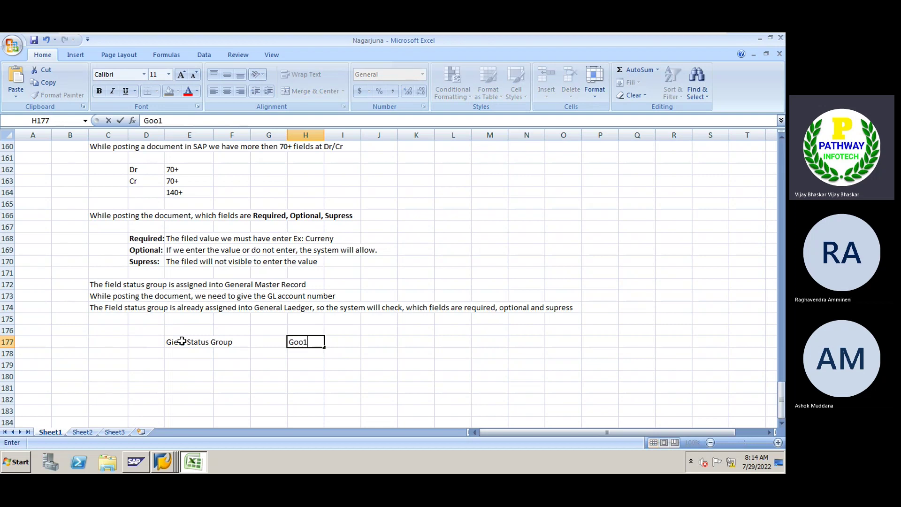
{"action": "key", "text": "BackSpace"}
{"action": "key", "text": "BackSpace"}
{"action": "key", "text": "BackSpace"}
{"action": "type", "text": "0"}
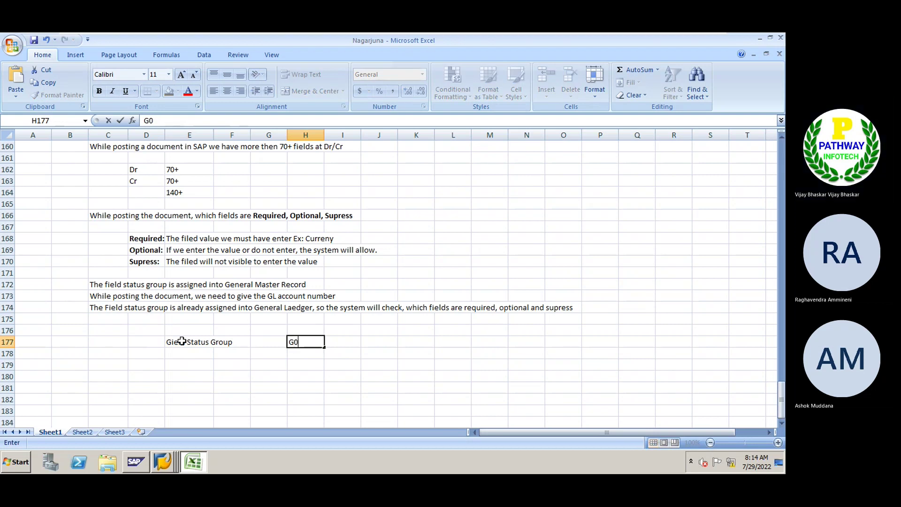
{"action": "type", "text": "01"}
{"action": "key", "text": "Return"}
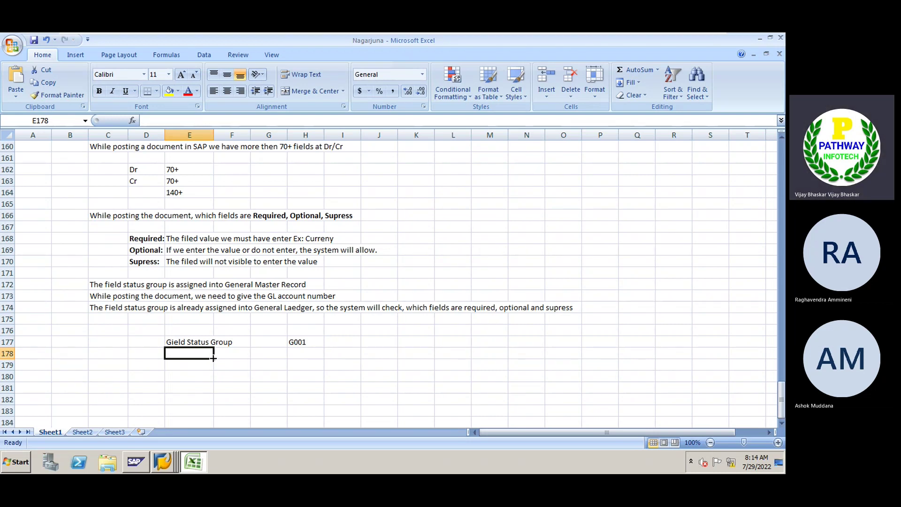
Correct the misspelled label in cell E177 to "Field Status Group"
{"action": "double_click", "coordinate": [168, 341]}
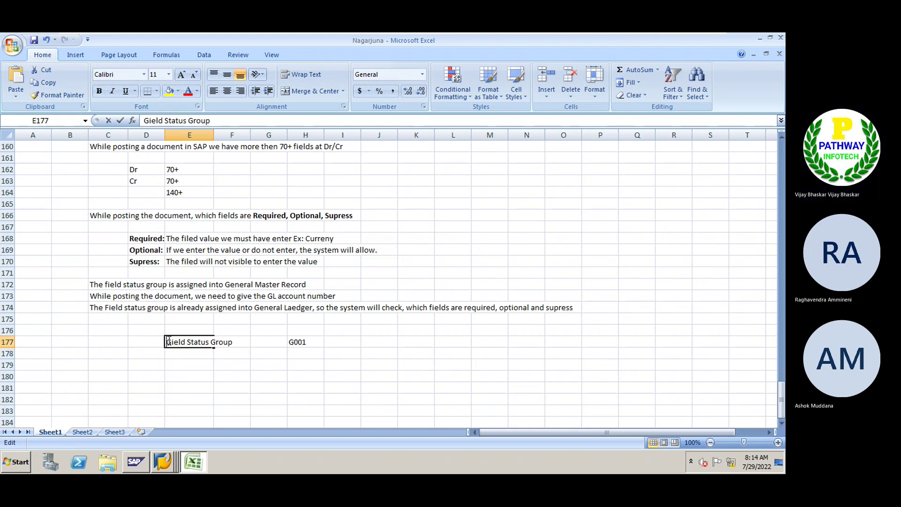
{"action": "key", "text": "Delete"}
{"action": "type", "text": "F"}
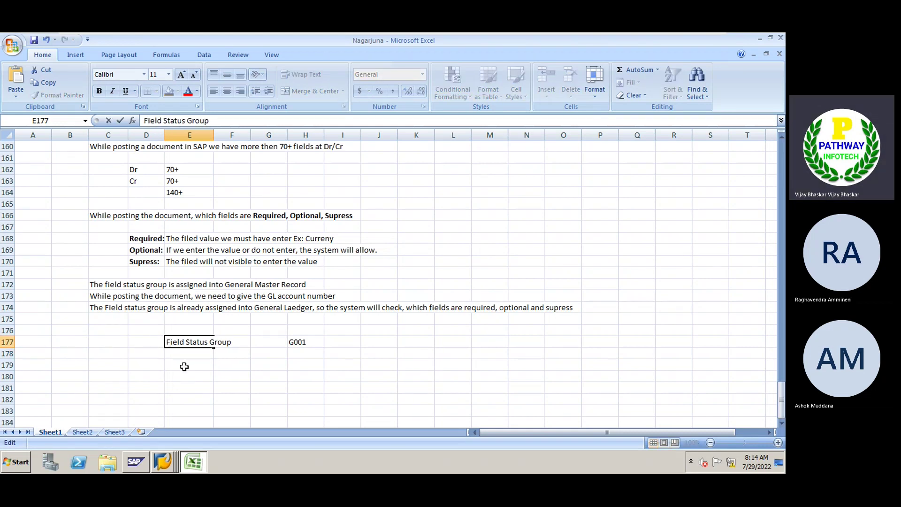
{"action": "key", "text": "Return"}
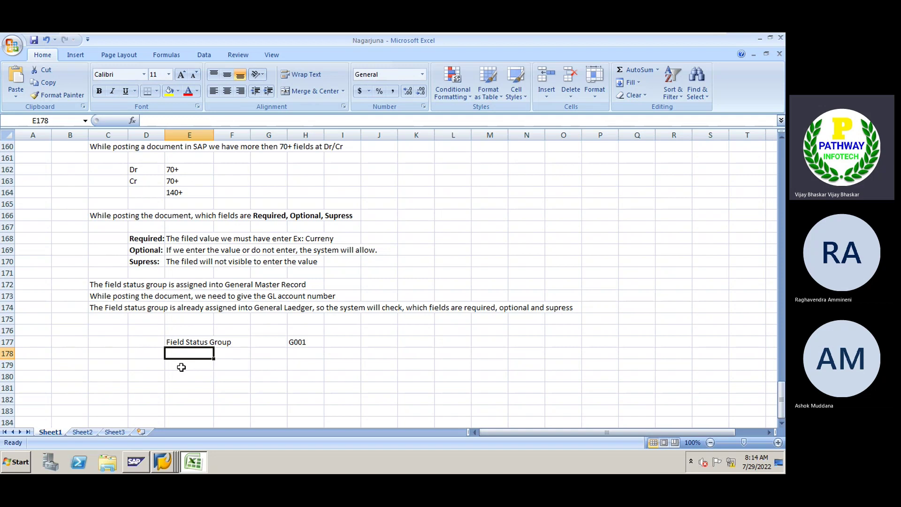
Draw a straight arrow about 0.47" long pointing down from G001 in cell H177 towards row 180
{"action": "left_click", "coordinate": [304, 344]}
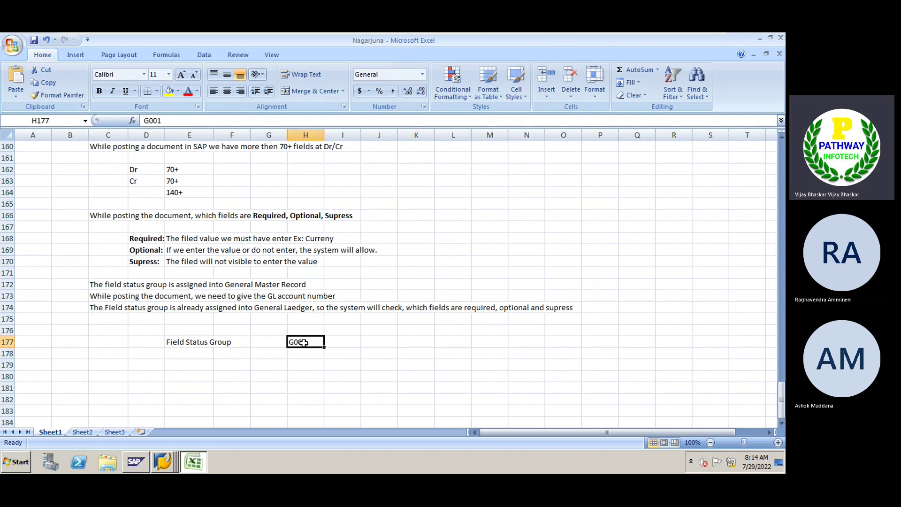
{"action": "left_click", "coordinate": [76, 56]}
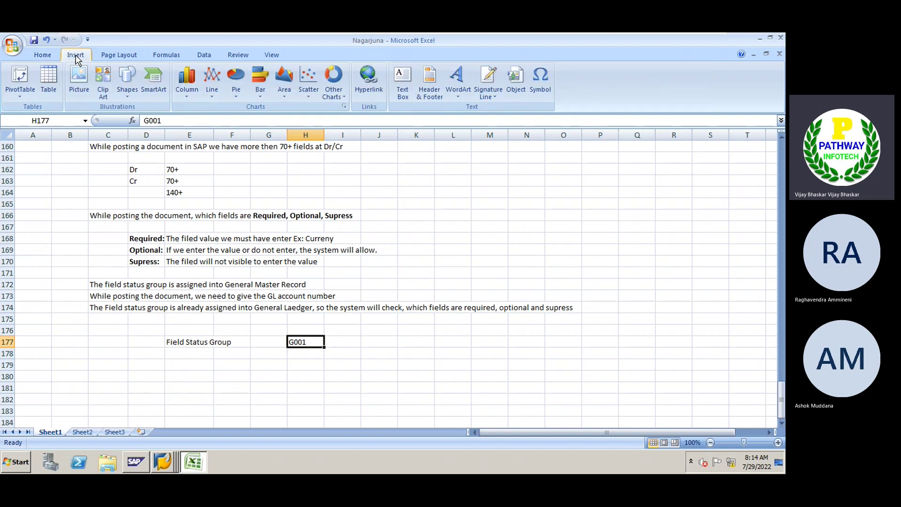
{"action": "left_click", "coordinate": [126, 87]}
{"action": "left_click", "coordinate": [144, 121]}
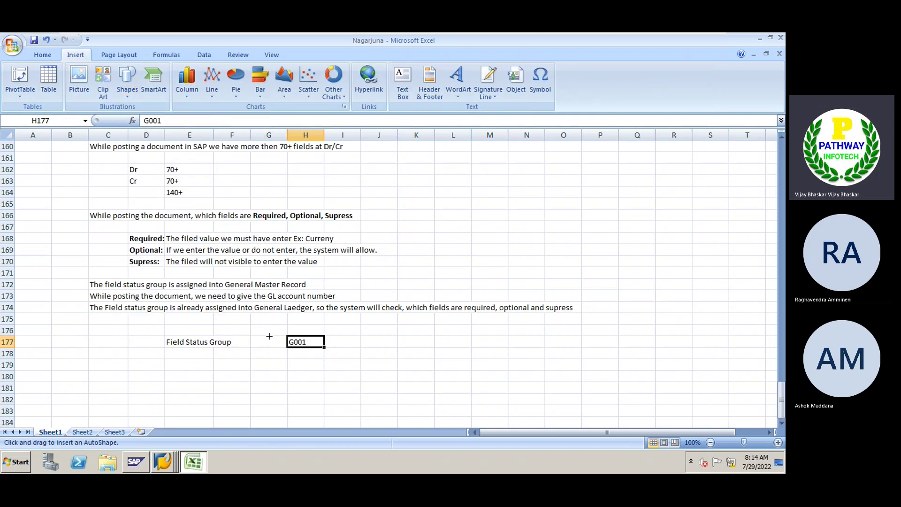
{"action": "left_click_drag", "start_coordinate": [297, 344], "coordinate": [298, 370]}
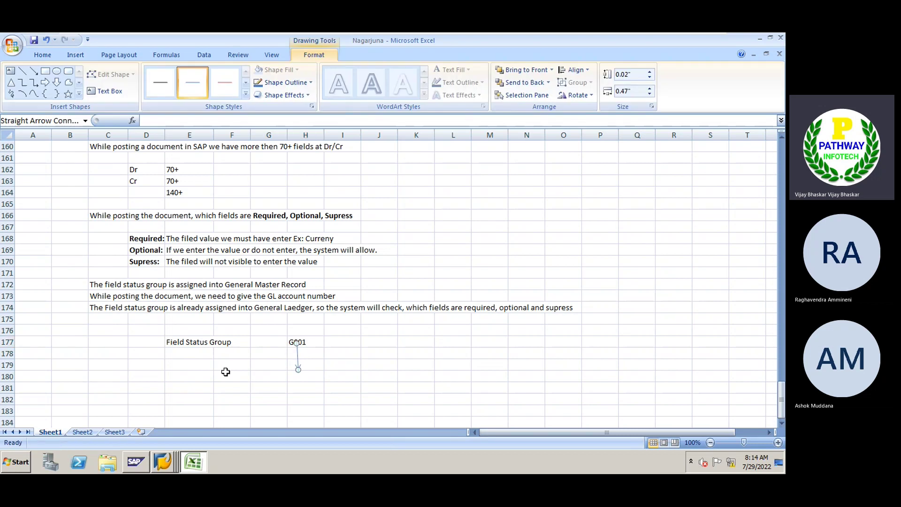
Enter the label "Assigned in GL account" in cell E180
{"action": "left_click", "coordinate": [182, 377]}
{"action": "type", "text": "Assir"}
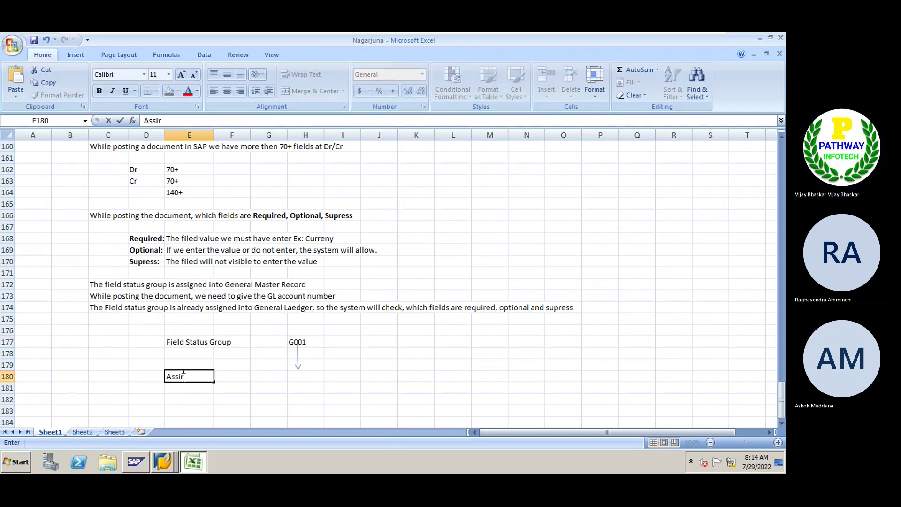
{"action": "key", "text": "BackSpace"}
{"action": "type", "text": "gned in G"}
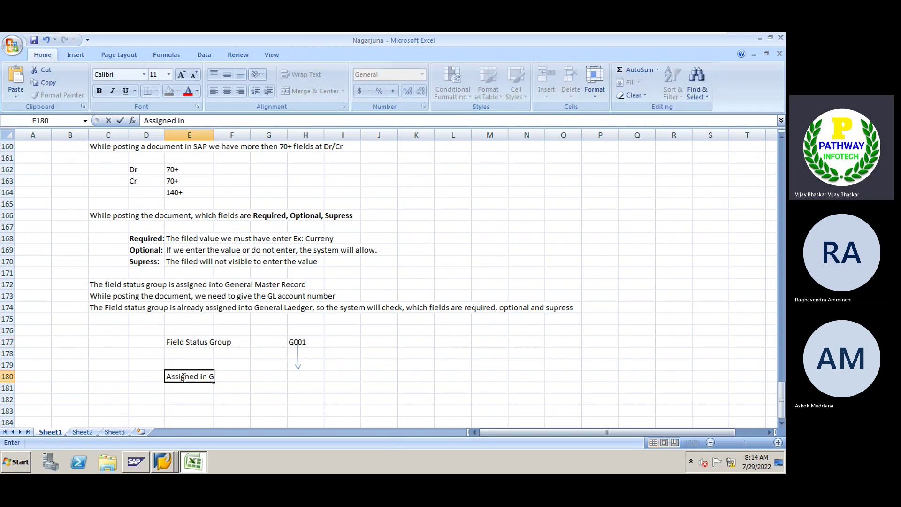
{"action": "type", "text": "L account"}
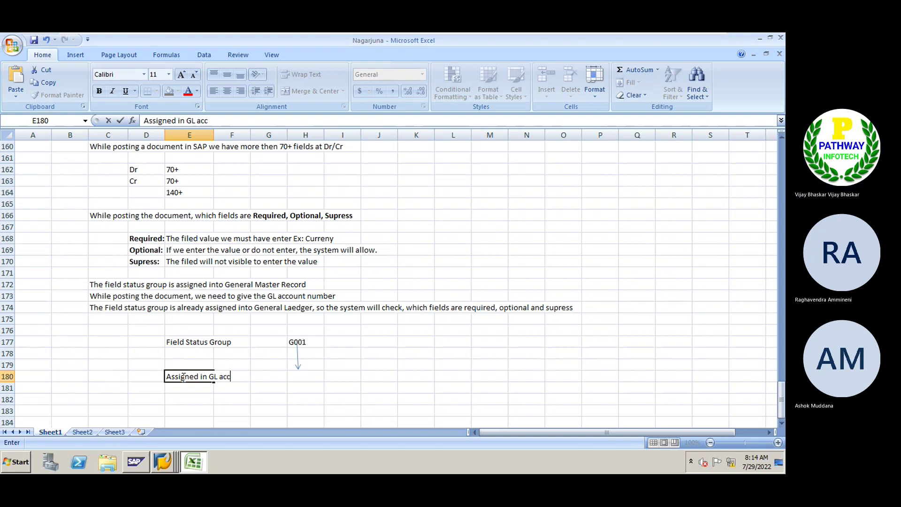
Enter the G/L account 100000 in cell H180, below the arrow from G001
{"action": "key", "text": "Tab"}
{"action": "key", "text": "Tab"}
{"action": "key", "text": "Tab"}
{"action": "type", "text": "100000"}
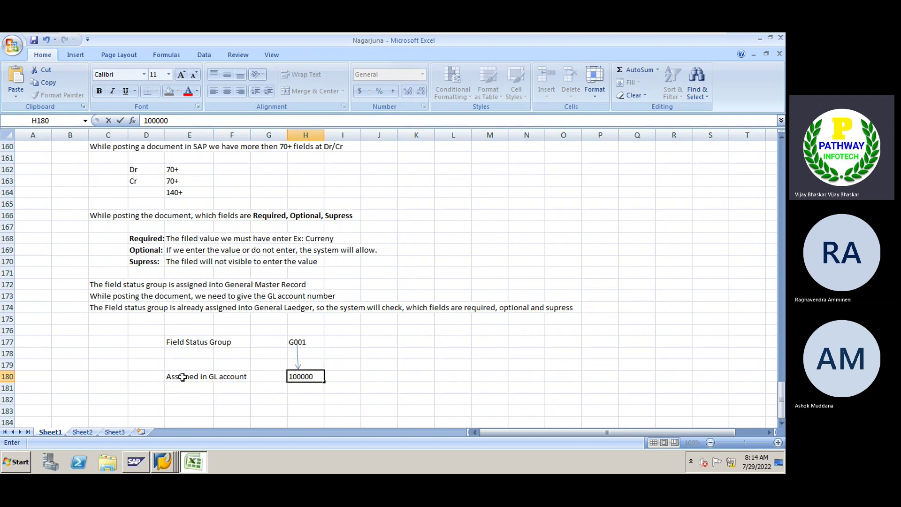
{"action": "key", "text": "Return"}
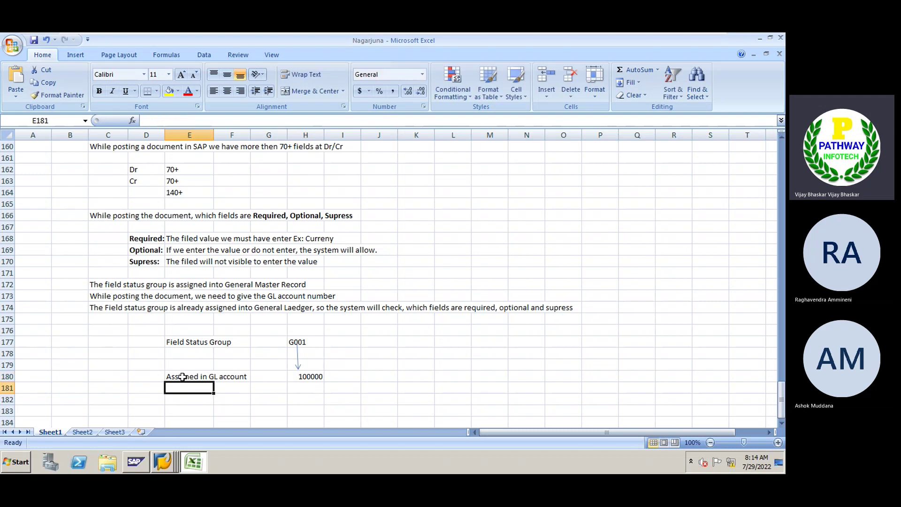
Enter the note "We made it TEXT is mandatory" in cell E183
{"action": "left_click", "coordinate": [186, 401]}
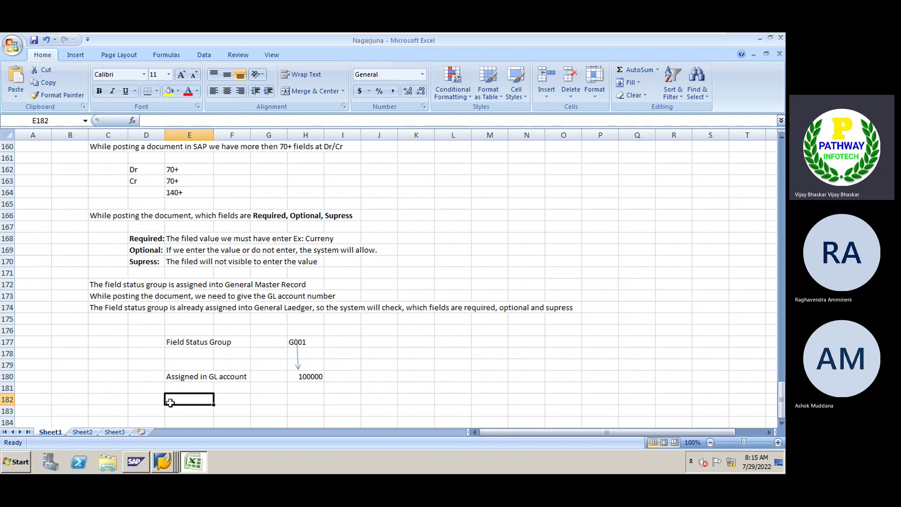
{"action": "left_click", "coordinate": [188, 411]}
{"action": "type", "text": "We made it"}
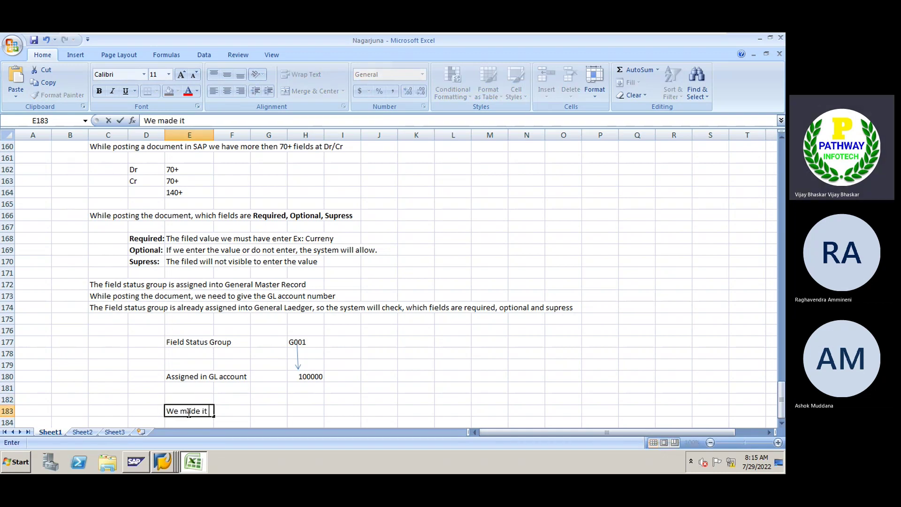
{"action": "type", "text": " TEXT is mandator"}
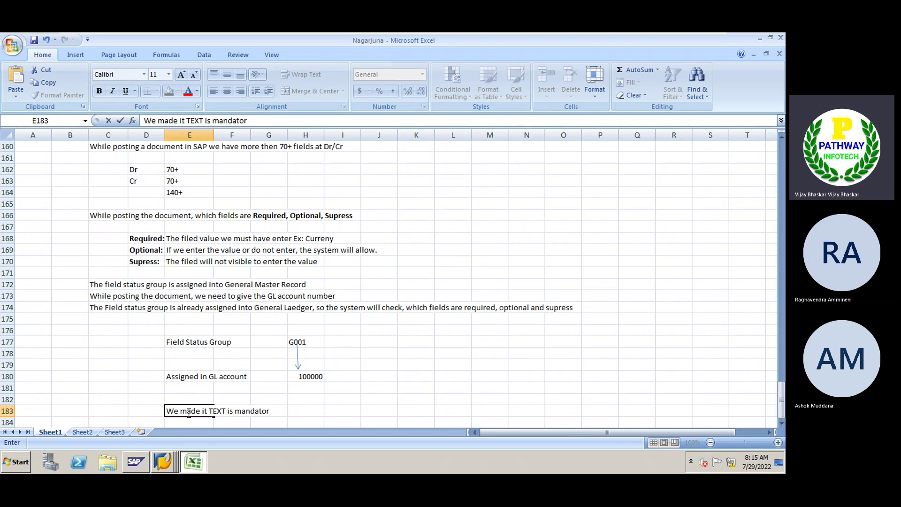
{"action": "type", "text": "y"}
Enter the note "Now text is the mandatory fied" in cell H183
{"action": "key", "text": "Right"}
{"action": "key", "text": "Right"}
{"action": "key", "text": "Right"}
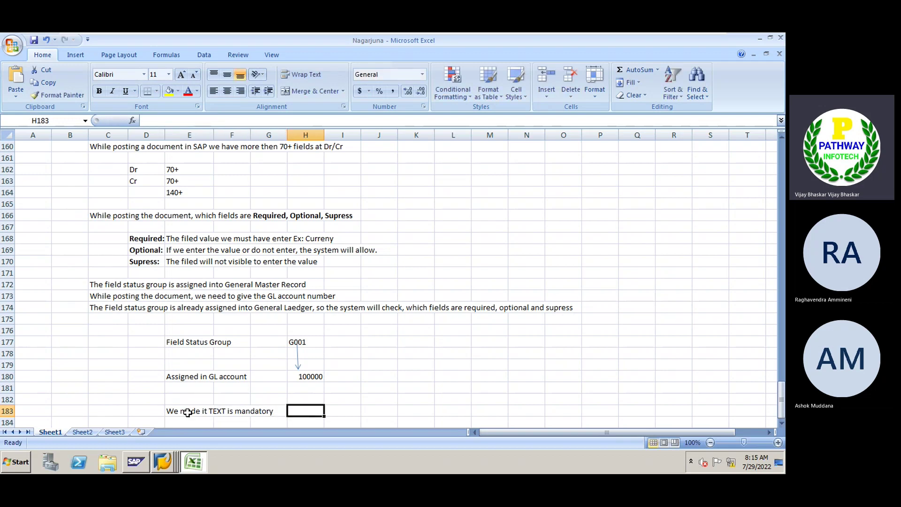
{"action": "type", "text": "Now tex"}
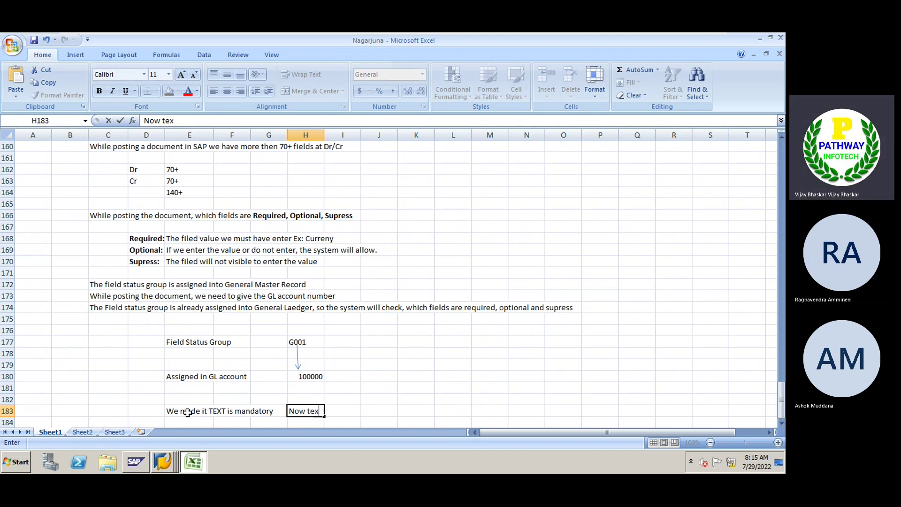
{"action": "type", "text": "t is the mandatory fi"}
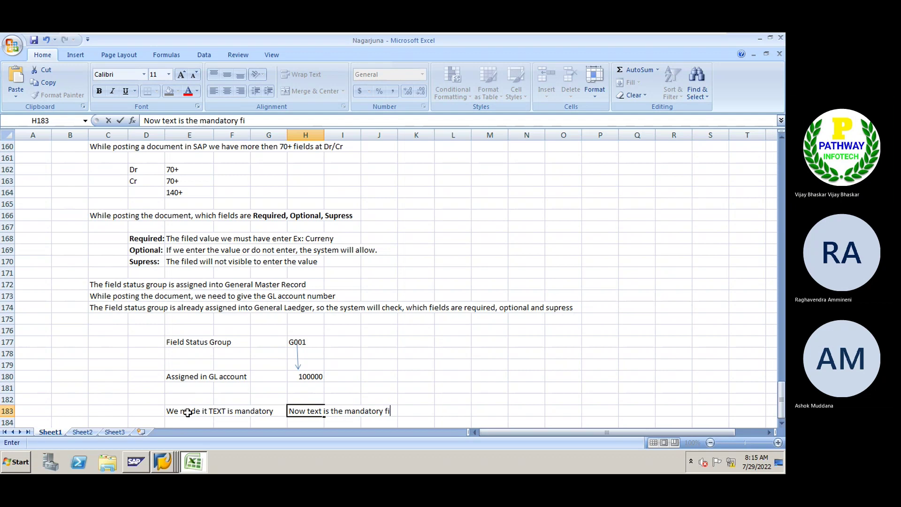
{"action": "type", "text": "ed"}
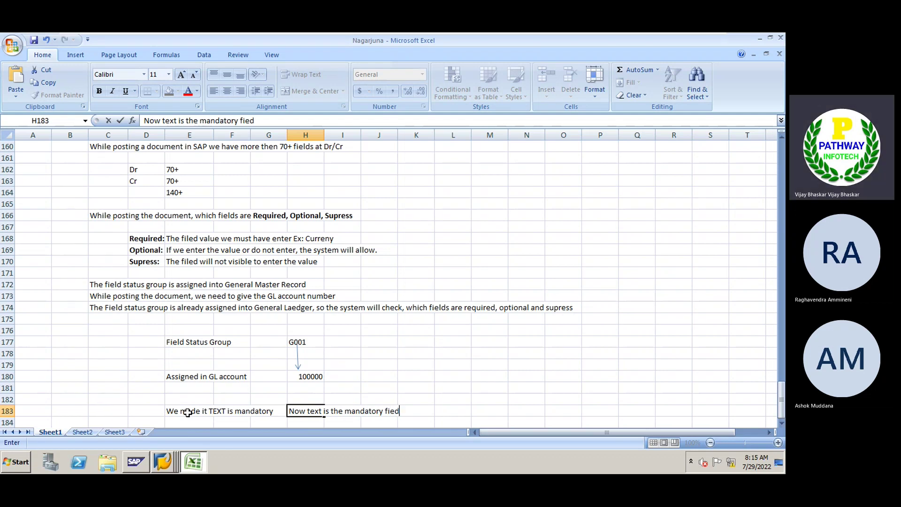
{"action": "key", "text": "Return"}
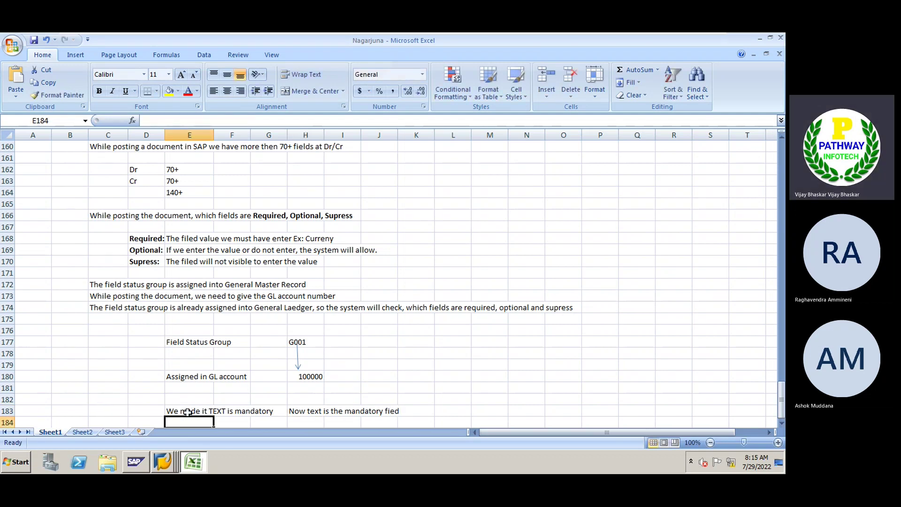
Switch to the SAP G/L posting and examine its Text, Assignment and Cost Center fields alongside the Dr/Cr field notes in the Excel workbook
{"action": "scroll", "coordinate": [193, 393], "scroll_direction": "down", "scroll_amount": 2}
{"action": "key", "text": "alt+Tab"}
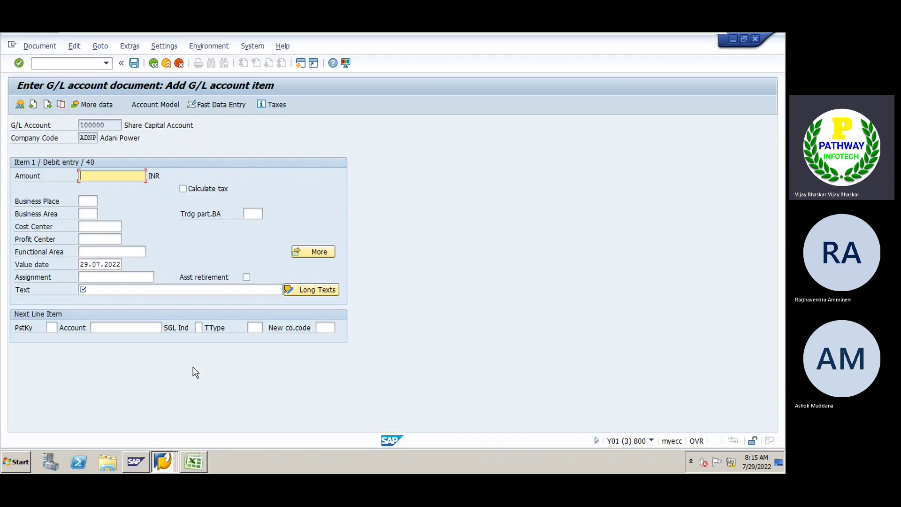
{"action": "left_click", "coordinate": [122, 291]}
{"action": "left_click", "coordinate": [117, 277]}
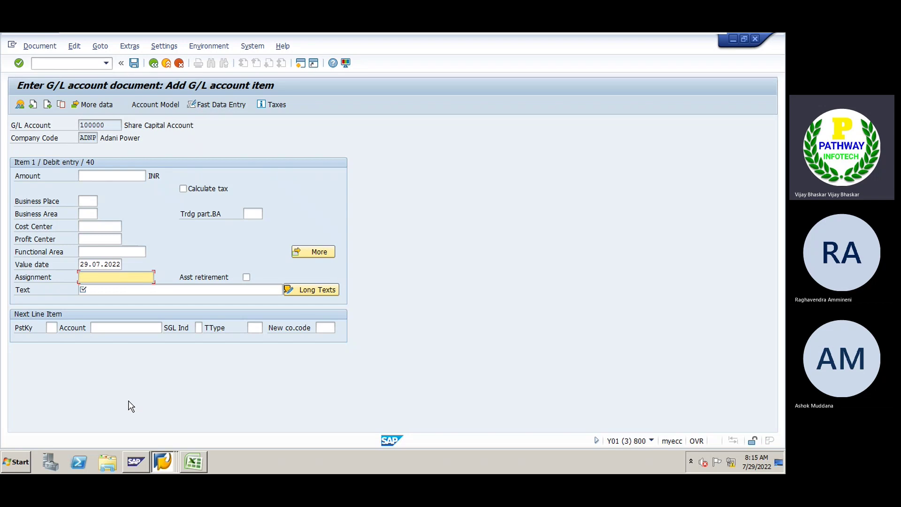
{"action": "key", "text": "alt+Tab"}
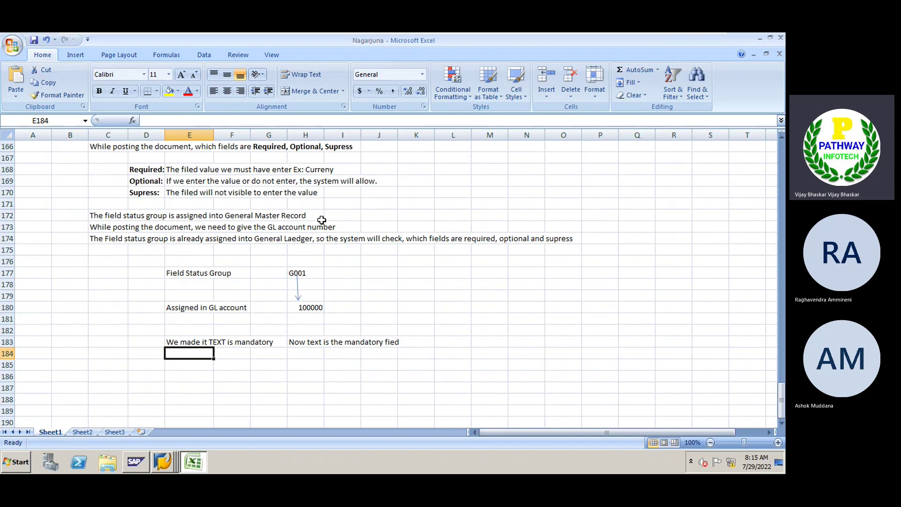
{"action": "scroll", "coordinate": [187, 288], "scroll_direction": "up", "scroll_amount": 2}
{"action": "left_click_drag", "start_coordinate": [176, 159], "coordinate": [186, 183]}
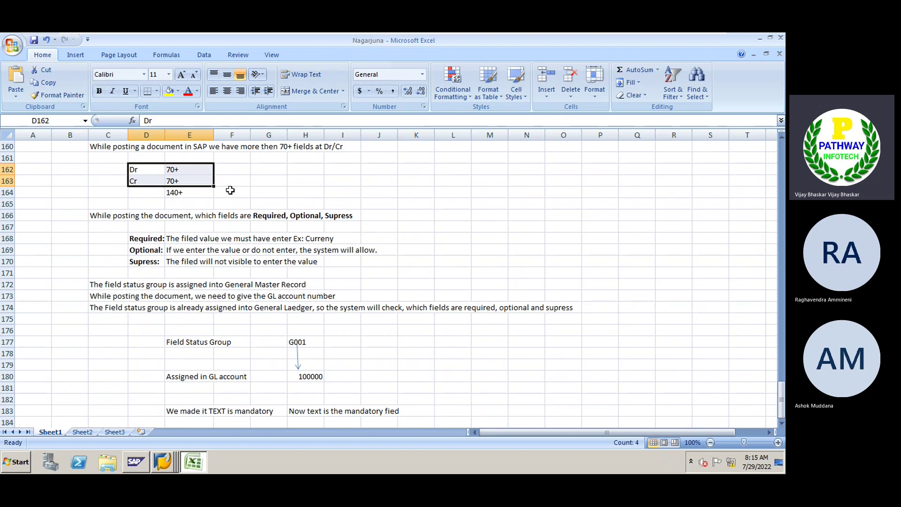
{"action": "scroll", "coordinate": [230, 190], "scroll_direction": "down", "scroll_amount": 2}
{"action": "key", "text": "alt+Tab"}
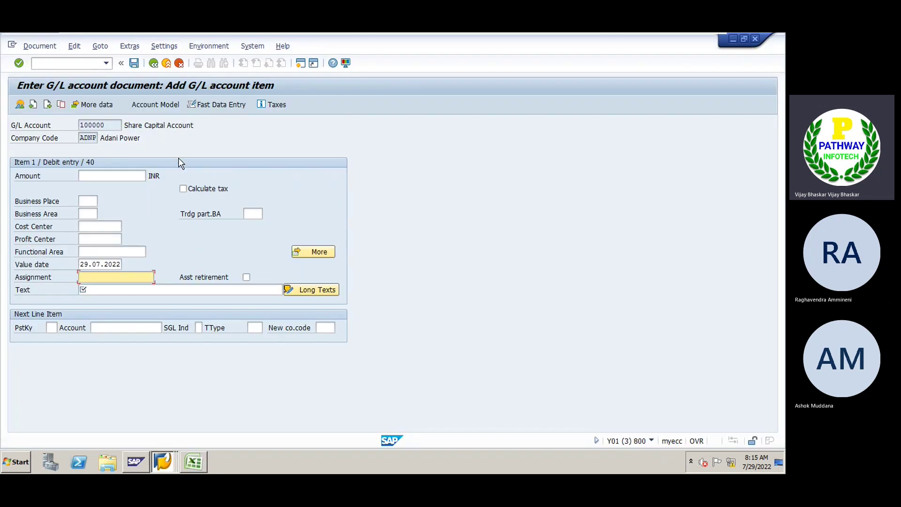
{"action": "left_click", "coordinate": [100, 226]}
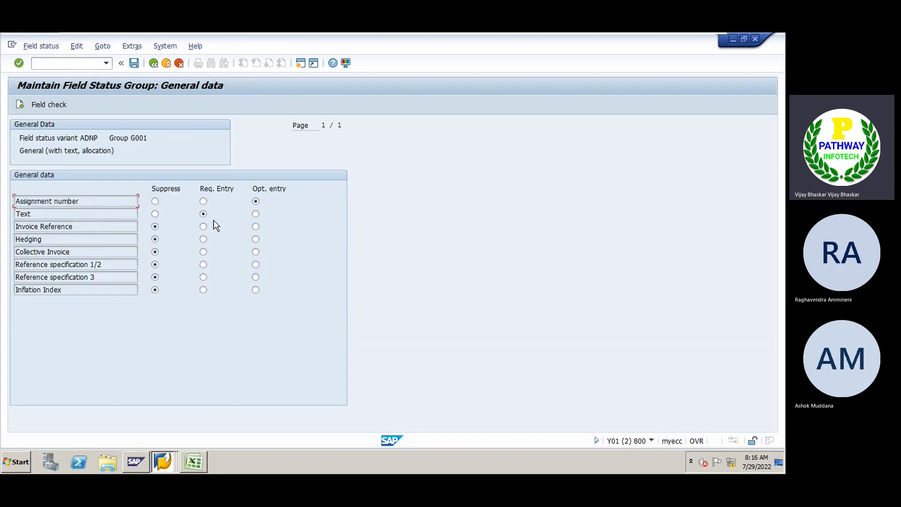
Set Text to optional entry in the General data of field status group G001, save, and return to SAP Easy Access
{"action": "left_click", "coordinate": [256, 214]}
{"action": "left_click", "coordinate": [134, 64]}
{"action": "left_click", "coordinate": [154, 64]}
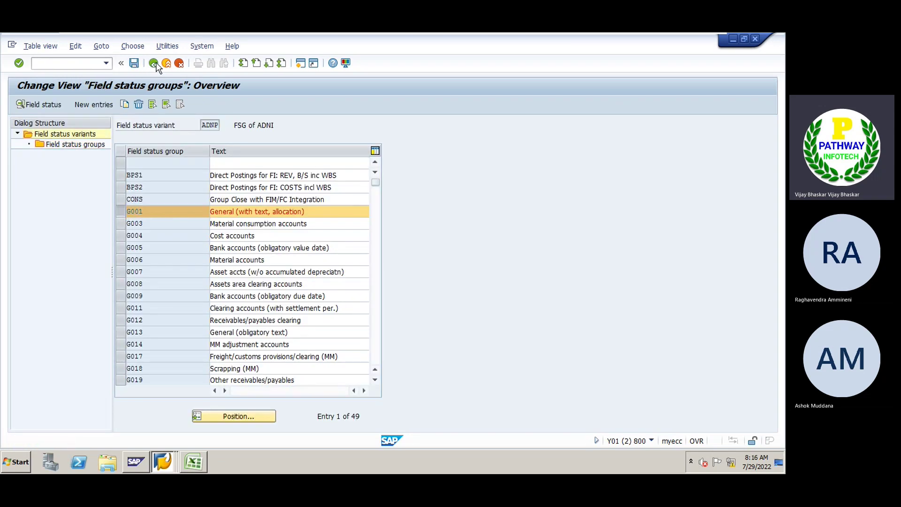
{"action": "left_click", "coordinate": [154, 64]}
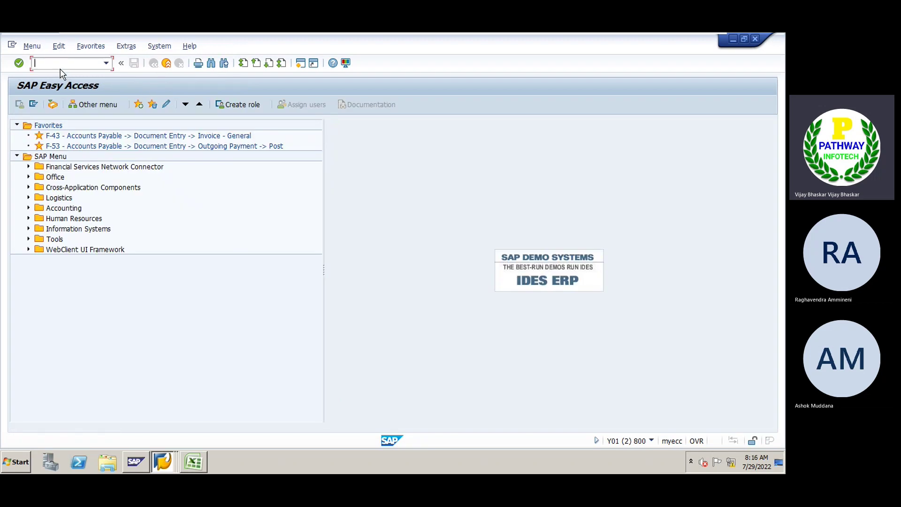
Open the field status variants overview with transaction OBC4
{"action": "type", "text": "onc4"}
{"action": "key", "text": "Return"}
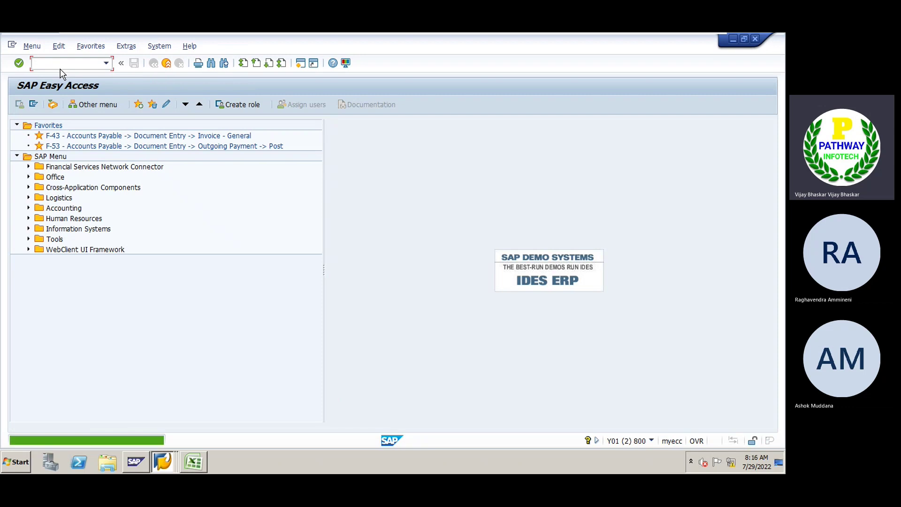
{"action": "type", "text": "obc4"}
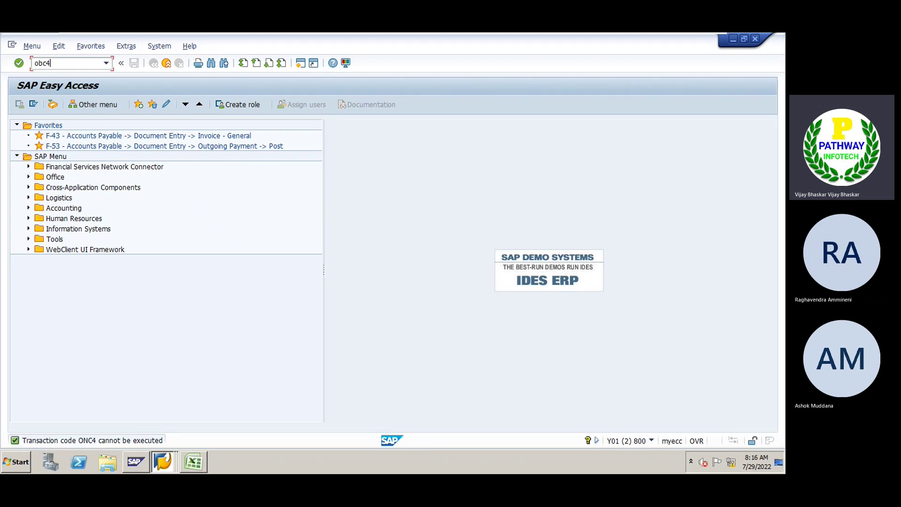
{"action": "key", "text": "Return"}
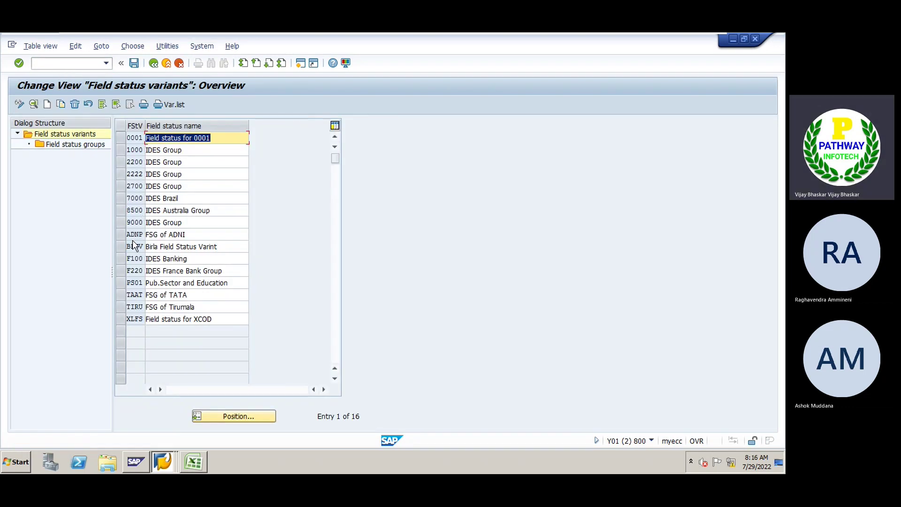
Copy field status variant ADNP to a new variant NAGR named "FSG of NAGR"
{"action": "left_click", "coordinate": [127, 235]}
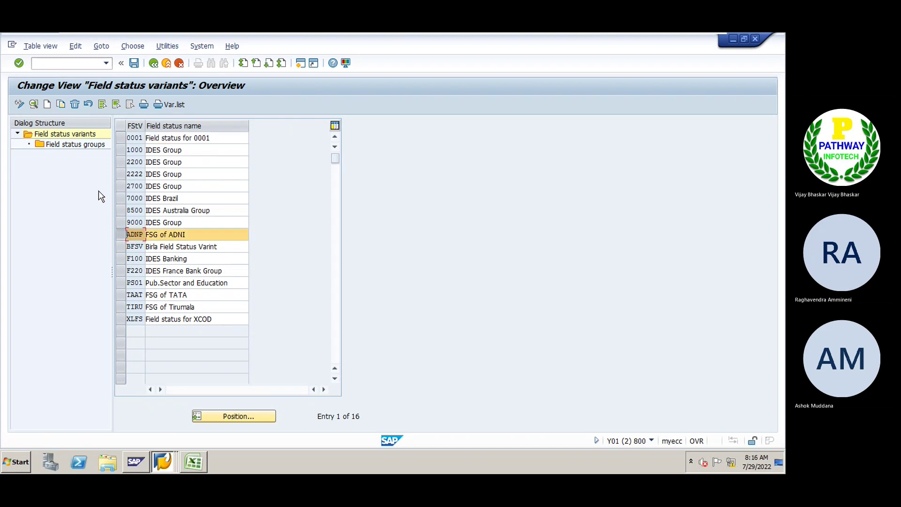
{"action": "left_click", "coordinate": [61, 103]}
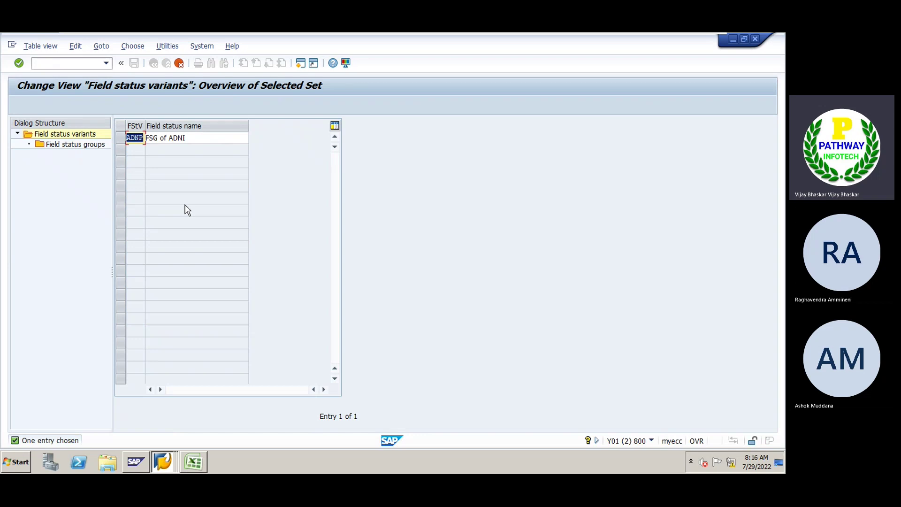
{"action": "type", "text": "NAGR"}
{"action": "key", "text": "Tab"}
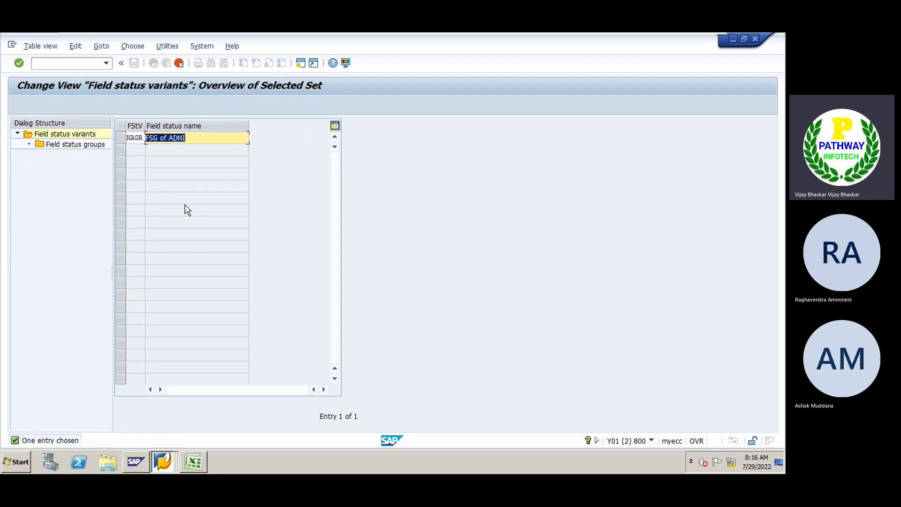
{"action": "type", "text": "FSG of NAGR"}
{"action": "key", "text": "Return"}
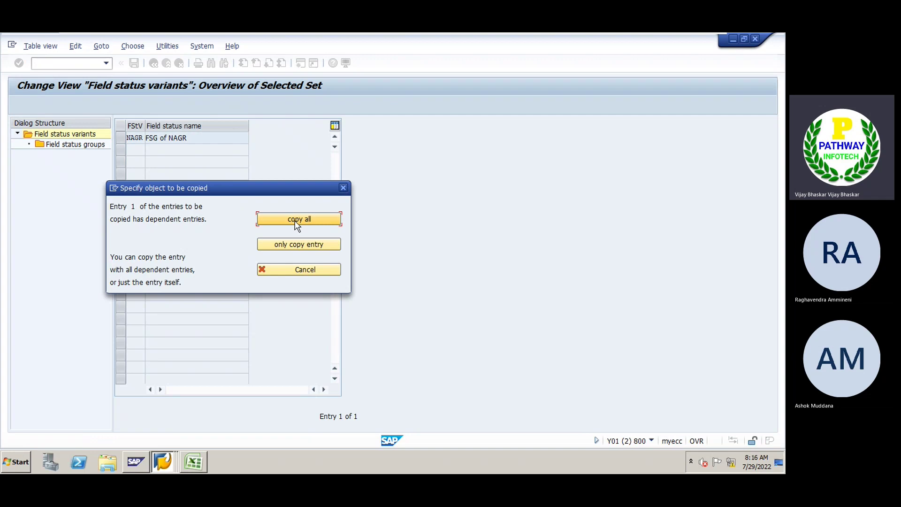
Copy variant NAGR with all its dependent entries and save it under the Nagrjuna Group customizing request
{"action": "left_click", "coordinate": [295, 221]}
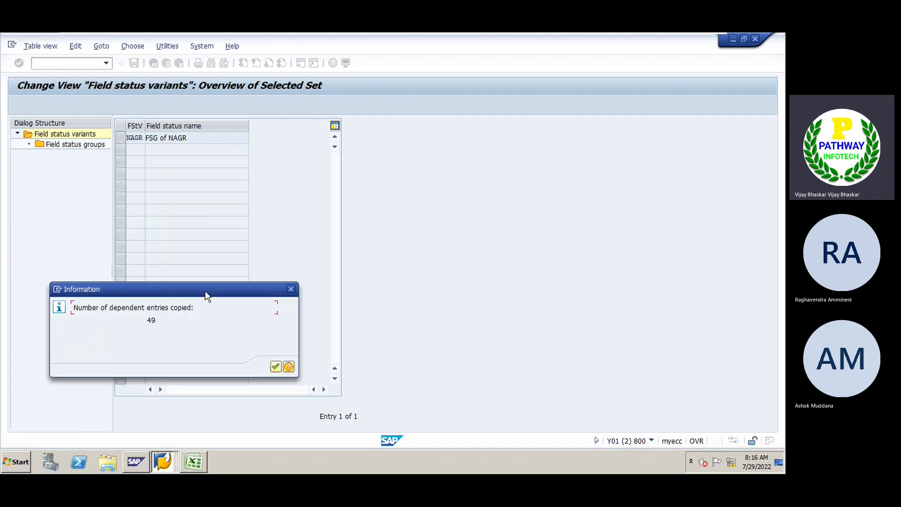
{"action": "left_click", "coordinate": [274, 366]}
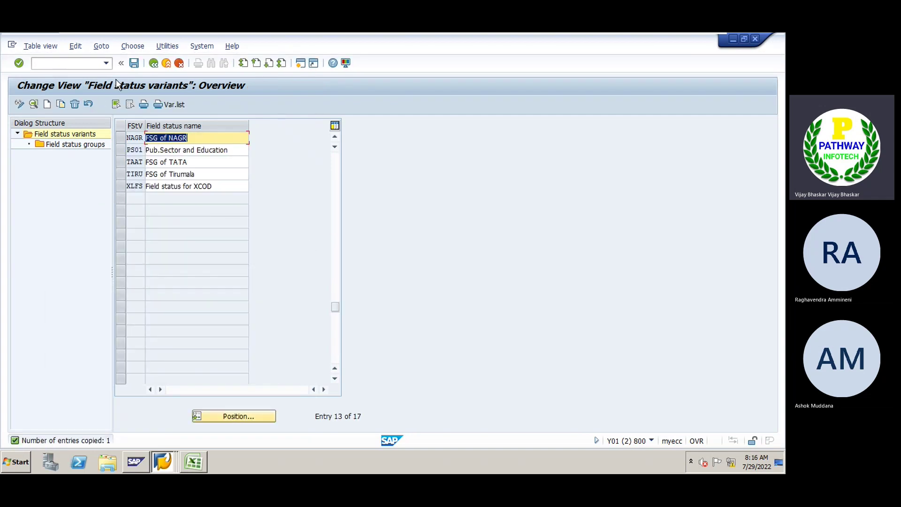
{"action": "left_click", "coordinate": [134, 63]}
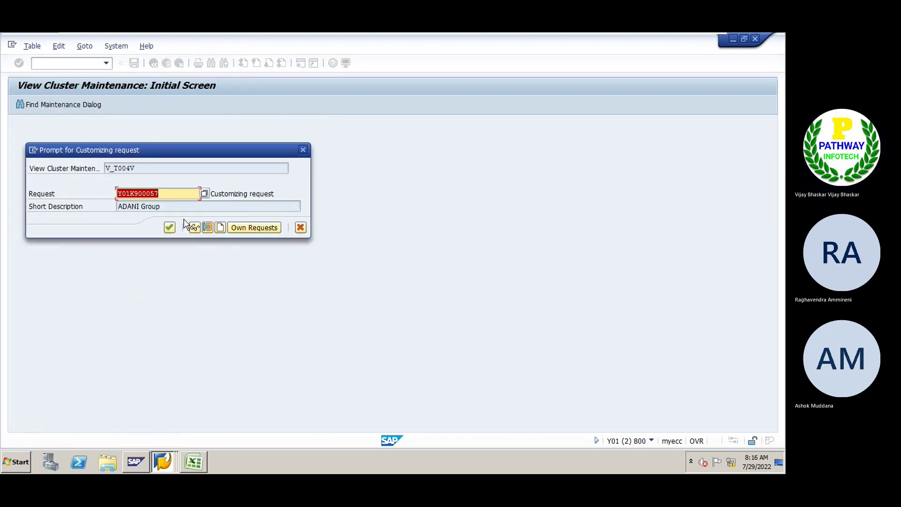
{"action": "left_click", "coordinate": [205, 194]}
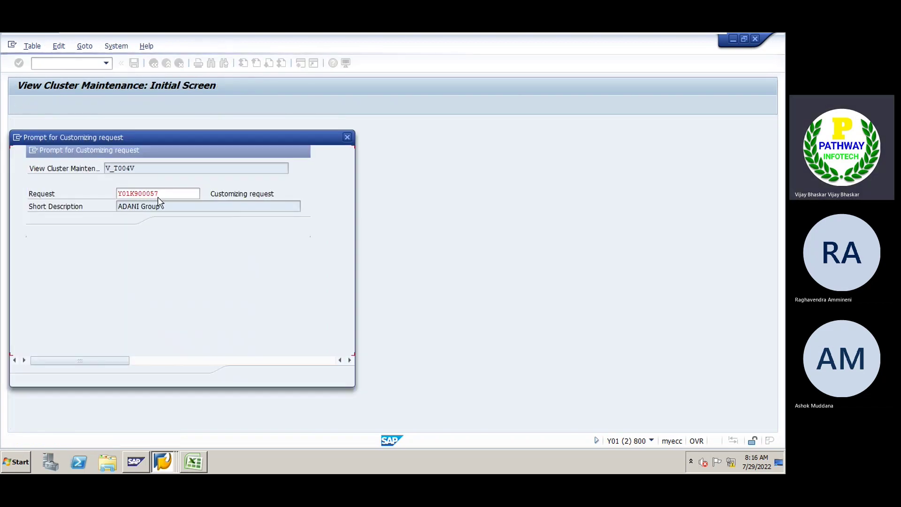
{"action": "left_click_drag", "start_coordinate": [154, 138], "coordinate": [230, 130]}
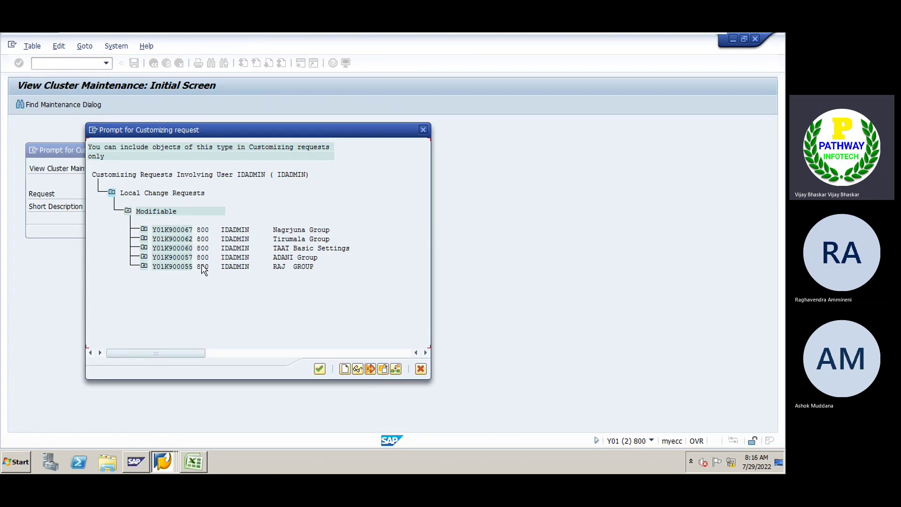
{"action": "left_click", "coordinate": [175, 230]}
{"action": "double_click", "coordinate": [175, 231]}
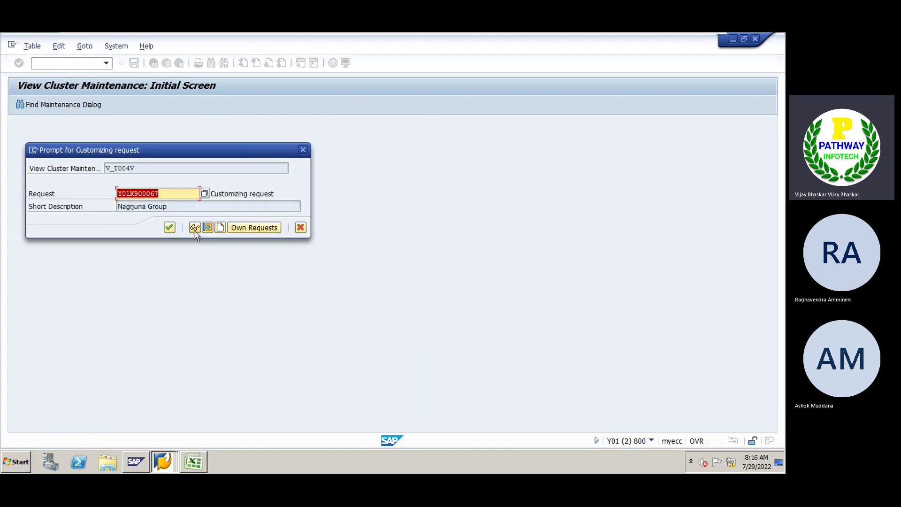
{"action": "left_click", "coordinate": [170, 228]}
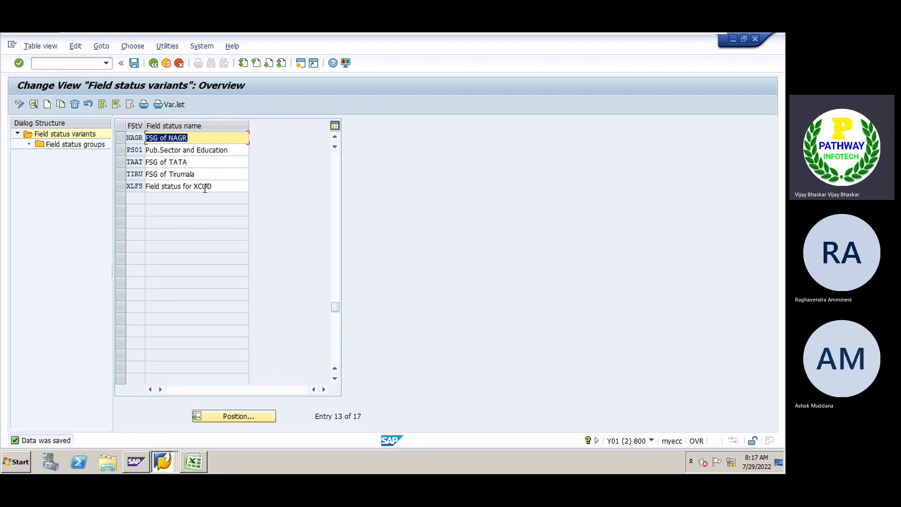
Open the assignment of company codes to field status variants with transaction OBC7
{"action": "left_click", "coordinate": [63, 64]}
{"action": "type", "text": "/"}
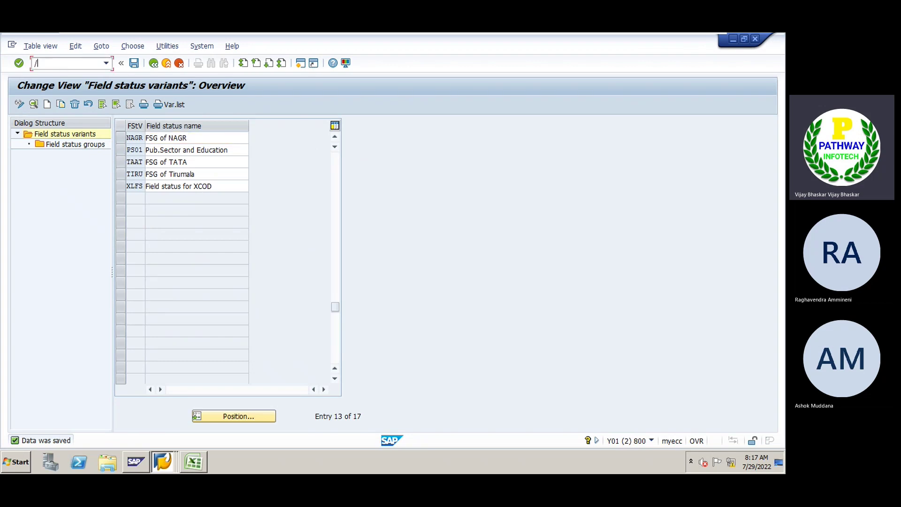
{"action": "type", "text": "nobc"}
{"action": "type", "text": "7"}
{"action": "key", "text": "Return"}
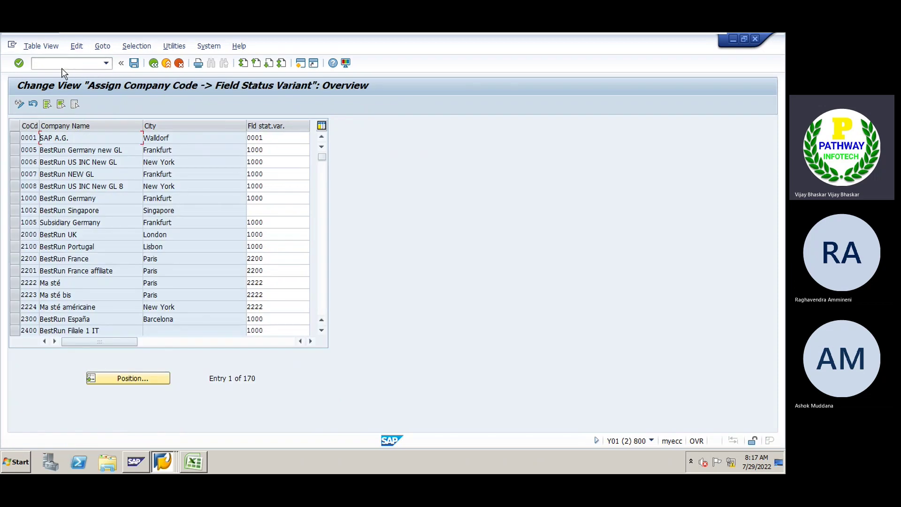
Assign field status variant NAGR to company codes NAGC and NAGP and save under the Nagrjuna Group customizing request
{"action": "left_click", "coordinate": [126, 378]}
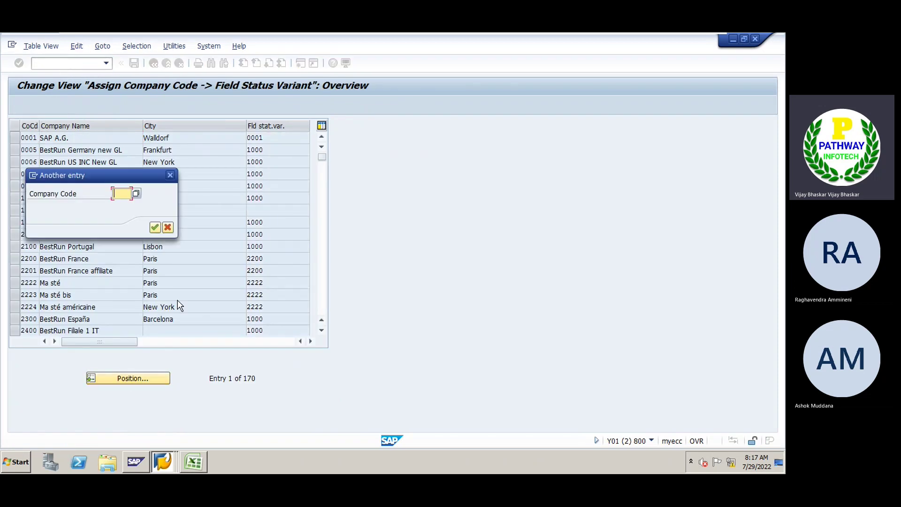
{"action": "type", "text": "N"}
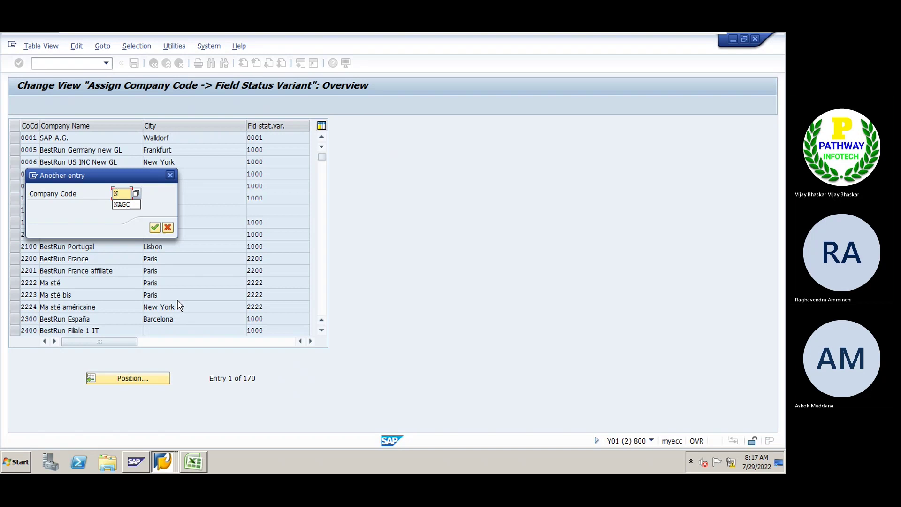
{"action": "key", "text": "Down"}
{"action": "key", "text": "Return"}
{"action": "key", "text": "Return"}
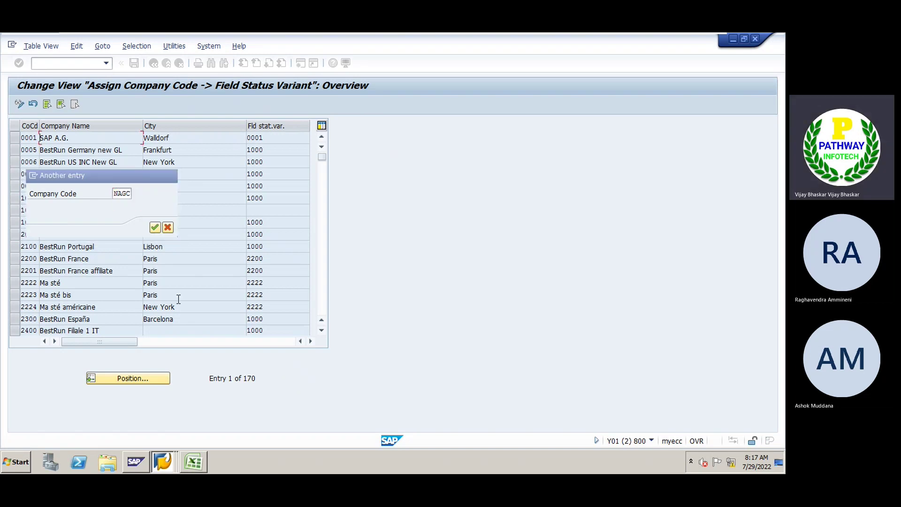
{"action": "left_click", "coordinate": [265, 138]}
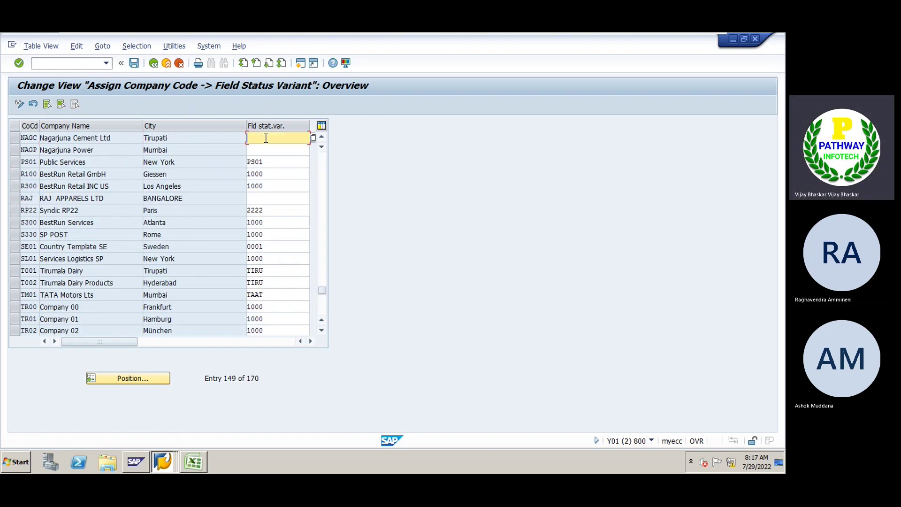
{"action": "left_click", "coordinate": [314, 139]}
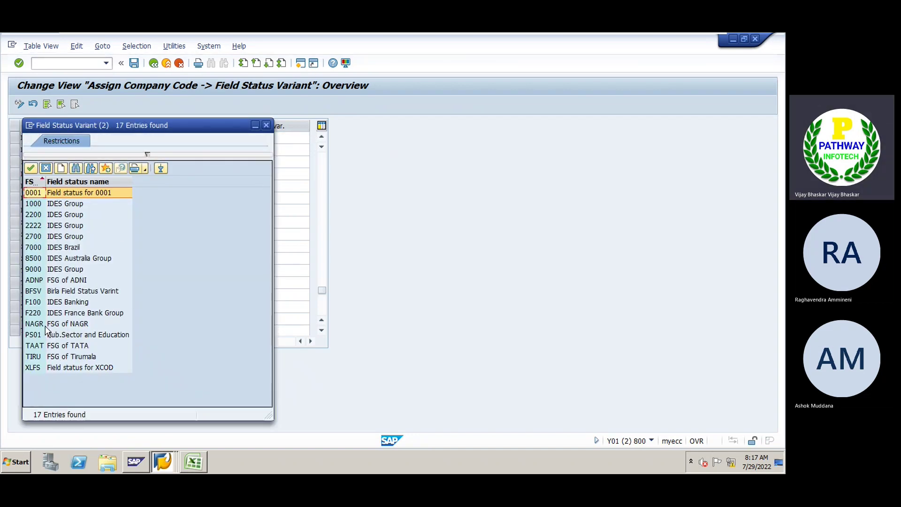
{"action": "double_click", "coordinate": [45, 327]}
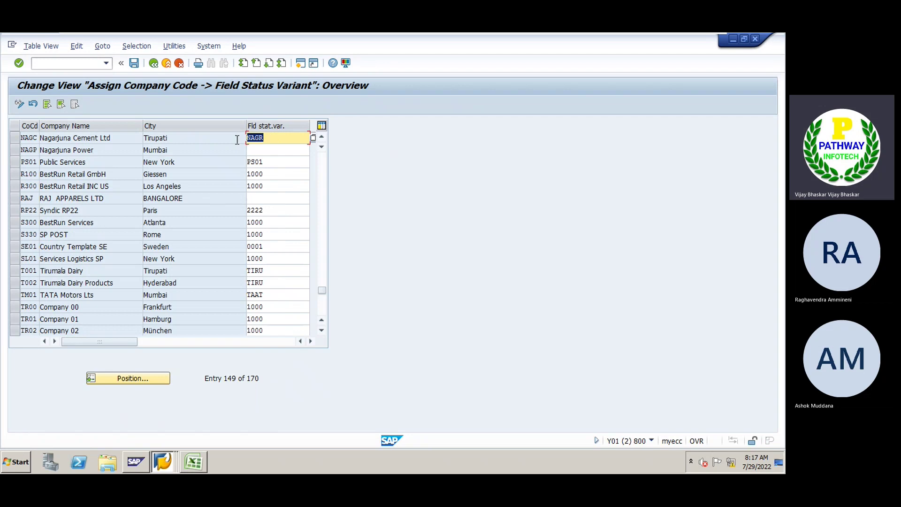
{"action": "left_click", "coordinate": [258, 150]}
{"action": "type", "text": "NAGR"}
{"action": "key", "text": "ctrl+s"}
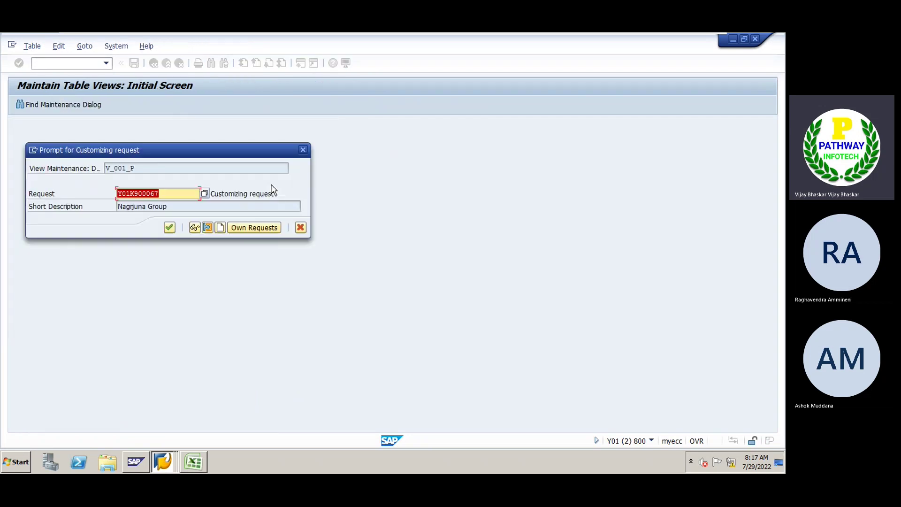
{"action": "key", "text": "Return"}
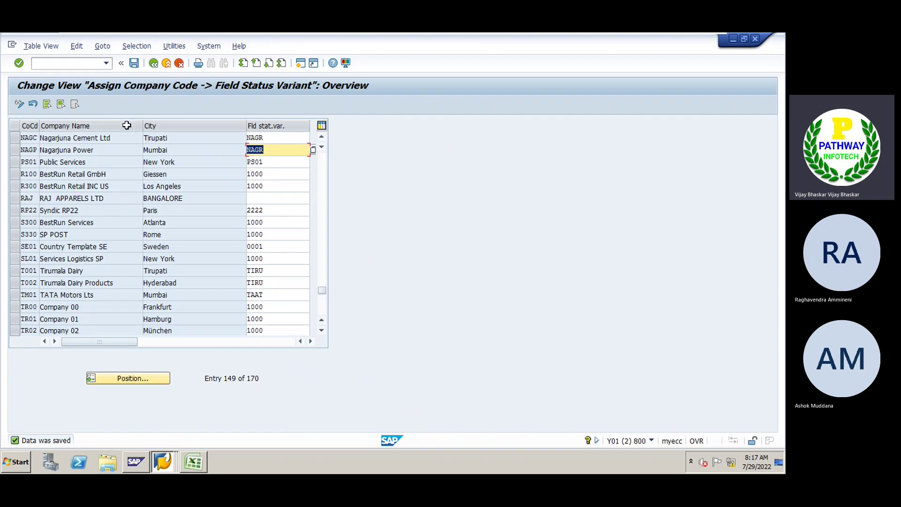
Open the SAP Reference IMG through transaction SPRO
{"action": "left_click", "coordinate": [82, 62]}
{"action": "type", "text": "/nspro"}
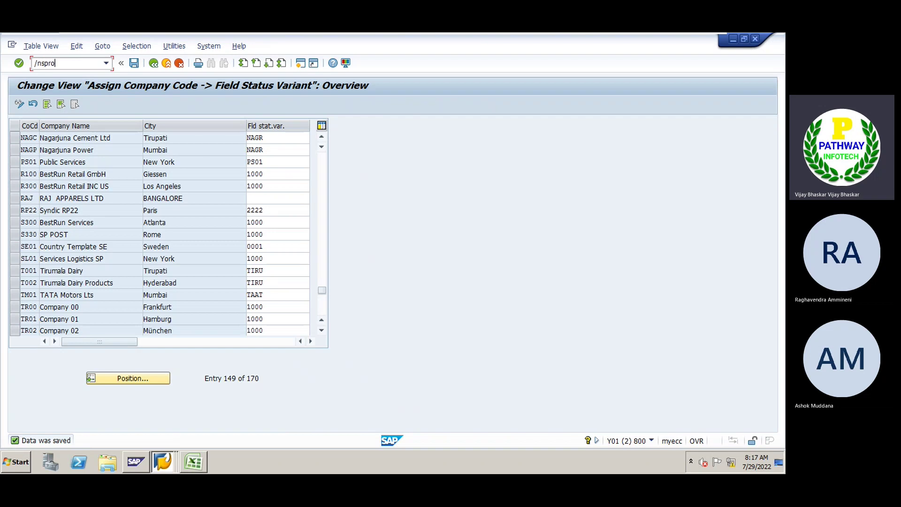
{"action": "key", "text": "Return"}
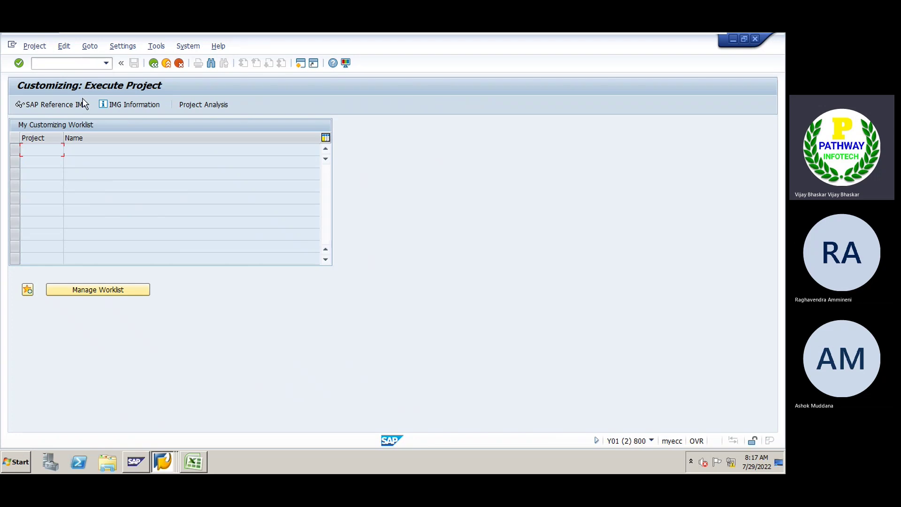
{"action": "left_click", "coordinate": [55, 107]}
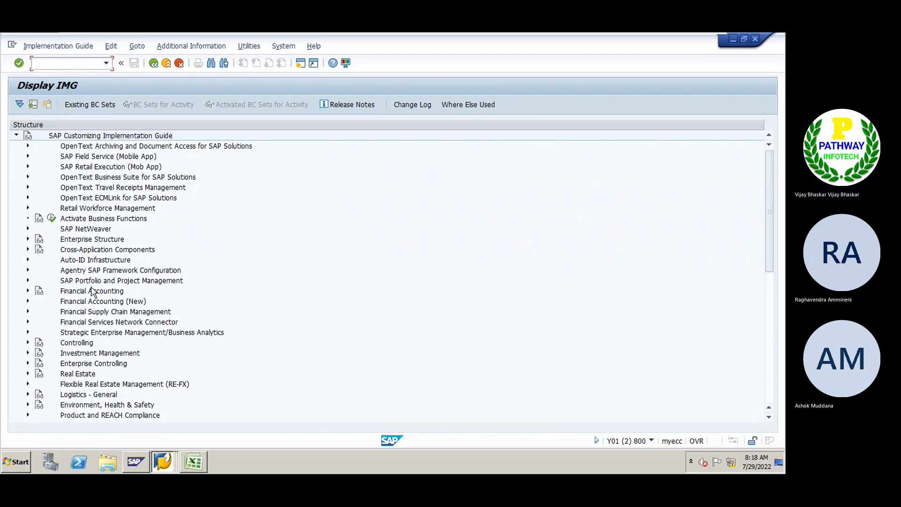
Expand Financial Accounting, Financial Accounting Global Settings and Tax on Sales/Purchases down to the Basic Settings activities
{"action": "left_click", "coordinate": [79, 303]}
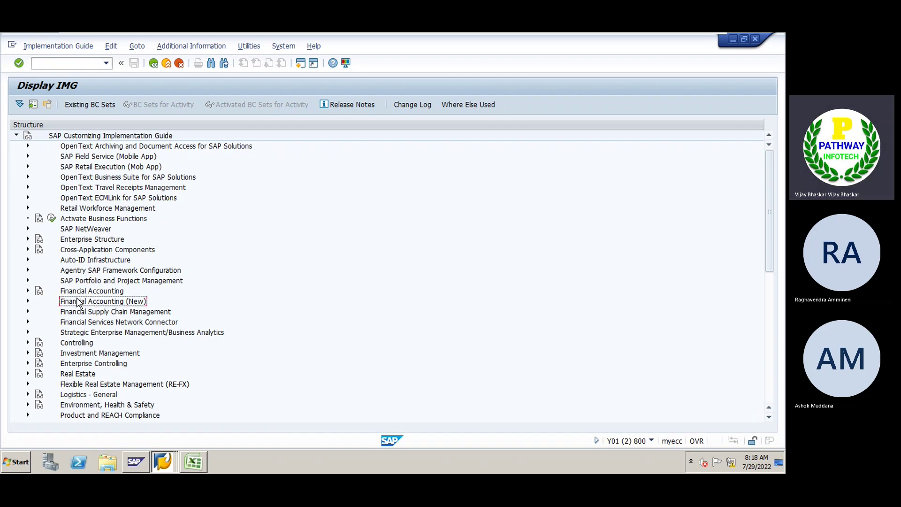
{"action": "double_click", "coordinate": [79, 301]}
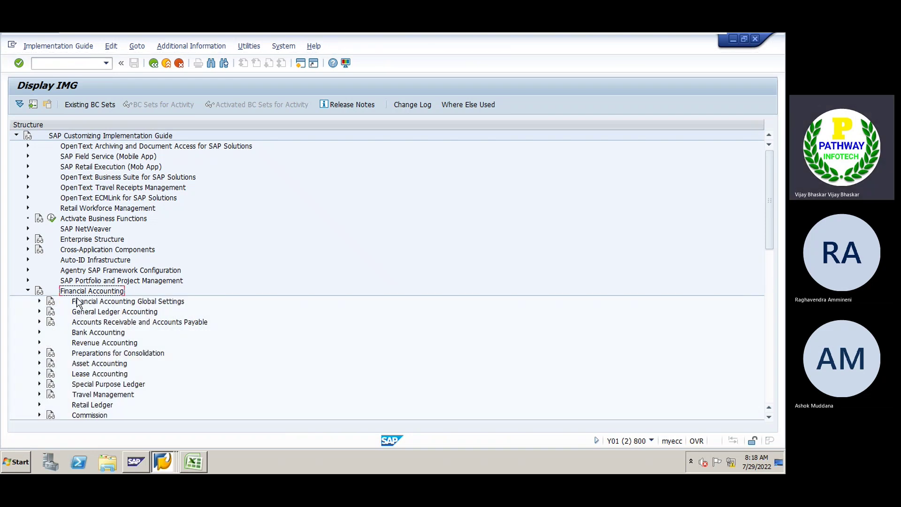
{"action": "double_click", "coordinate": [78, 302]}
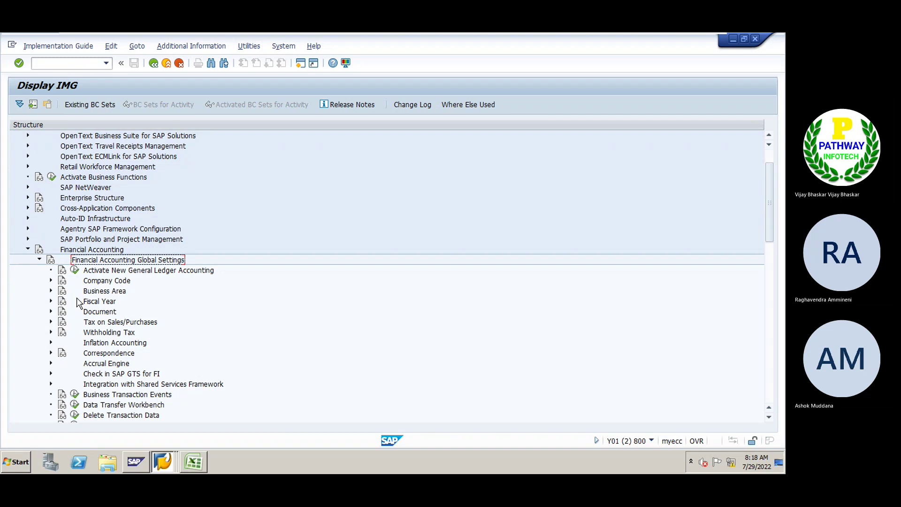
{"action": "key", "text": "Down"}
{"action": "key", "text": "Down"}
{"action": "key", "text": "Down"}
{"action": "key", "text": "Down"}
{"action": "key", "text": "Down"}
{"action": "key", "text": "Down"}
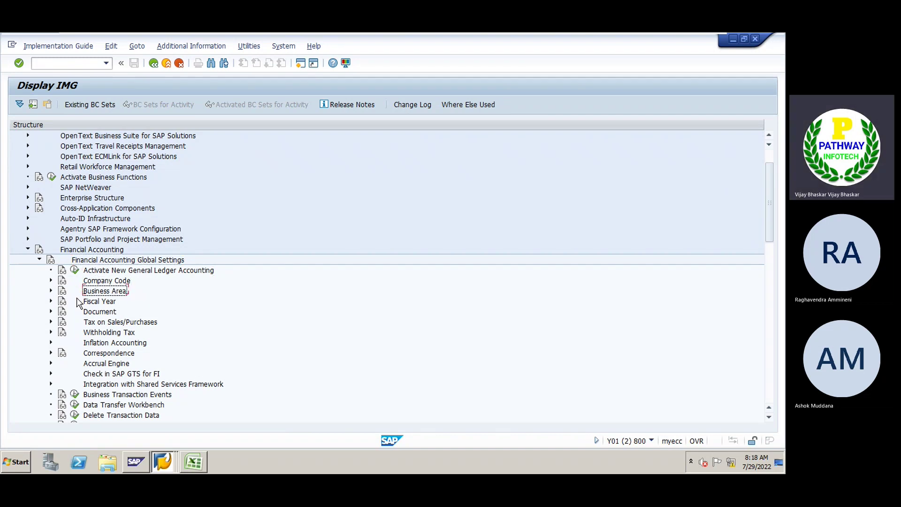
{"action": "key", "text": "Right"}
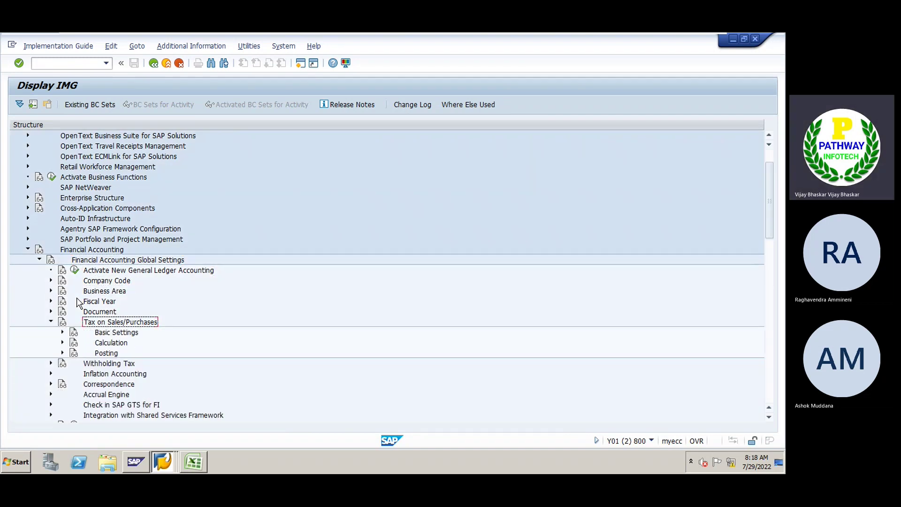
{"action": "key", "text": "Down"}
{"action": "key", "text": "Right"}
{"action": "key", "text": "Down"}
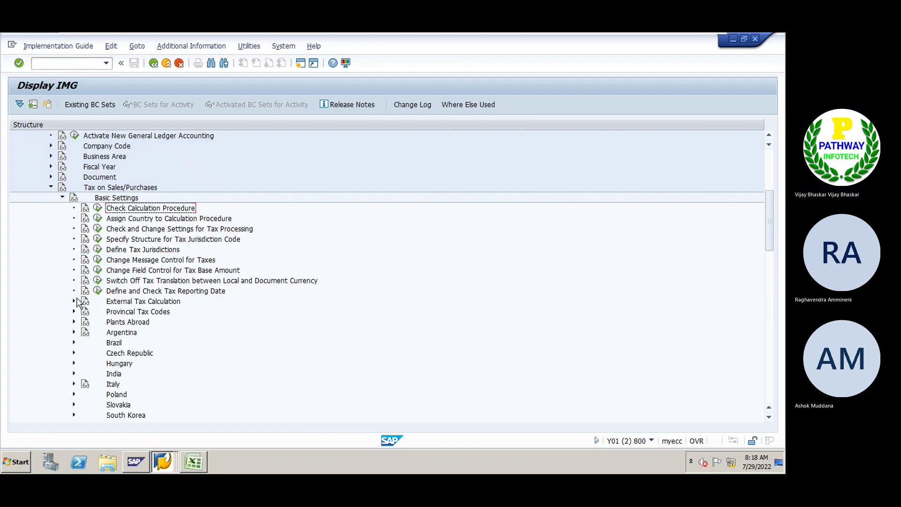
View the activities of Check Calculation Procedure, and find country IN in Assign Country to Calculation Procedure
{"action": "left_click", "coordinate": [98, 209]}
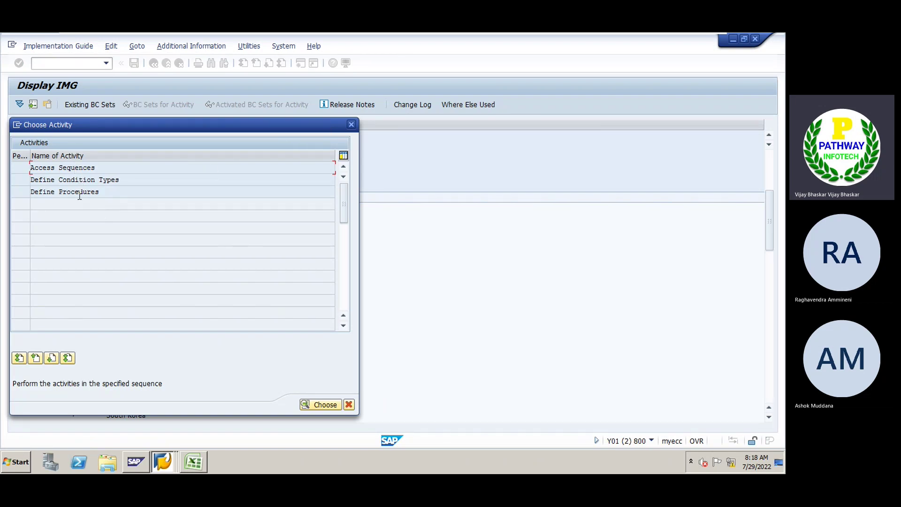
{"action": "left_click", "coordinate": [351, 124]}
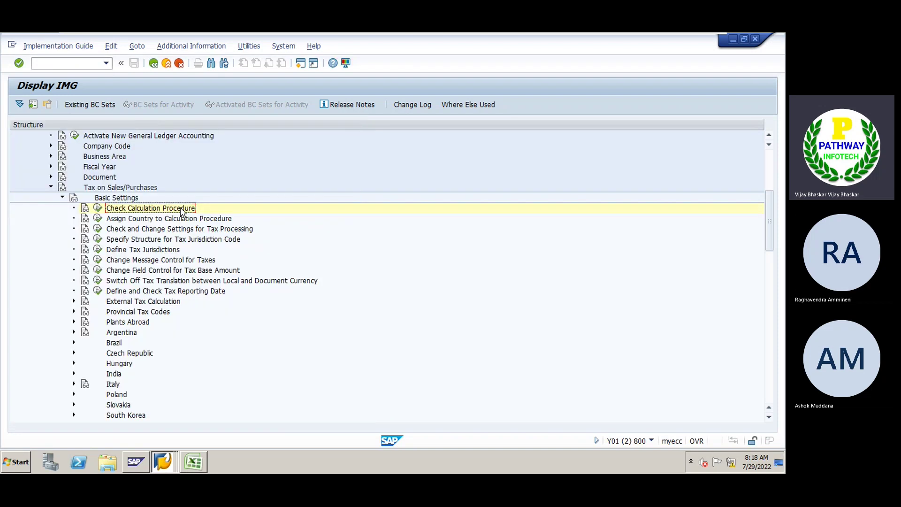
{"action": "left_click", "coordinate": [98, 219]}
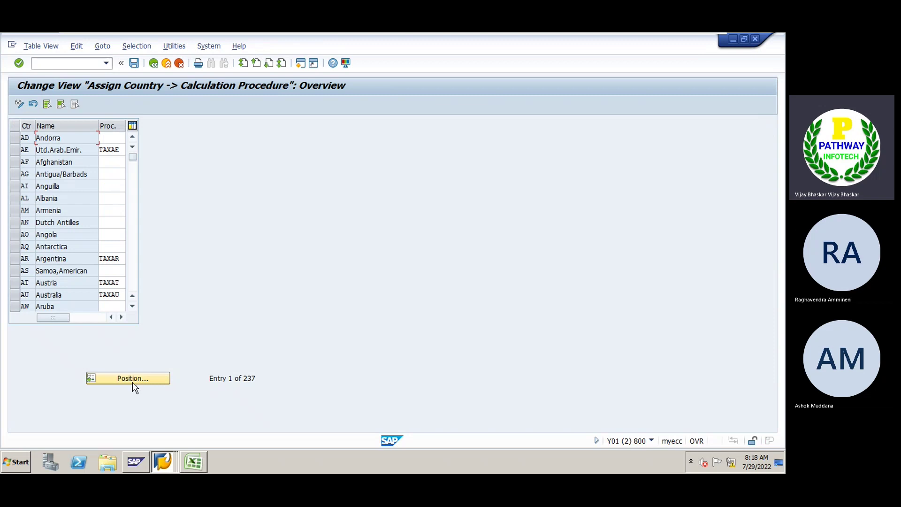
{"action": "left_click", "coordinate": [133, 384]}
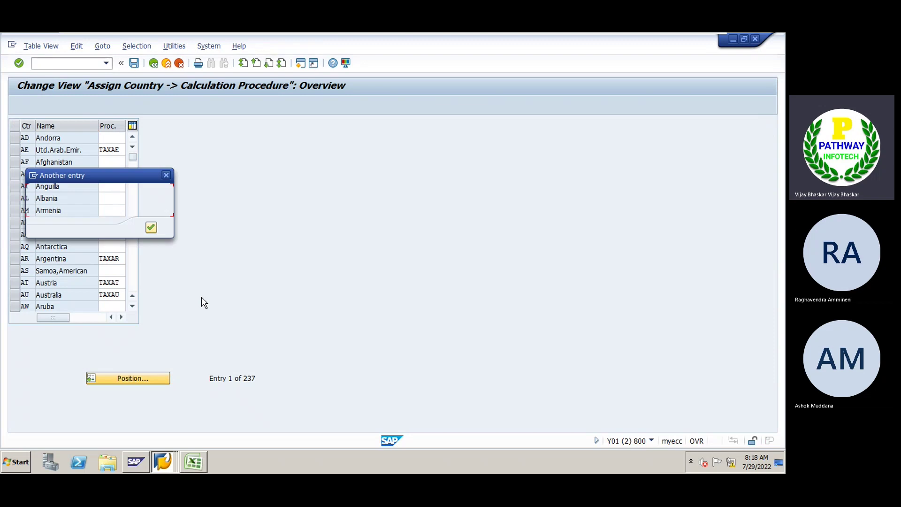
{"action": "type", "text": "IN"}
{"action": "key", "text": "Return"}
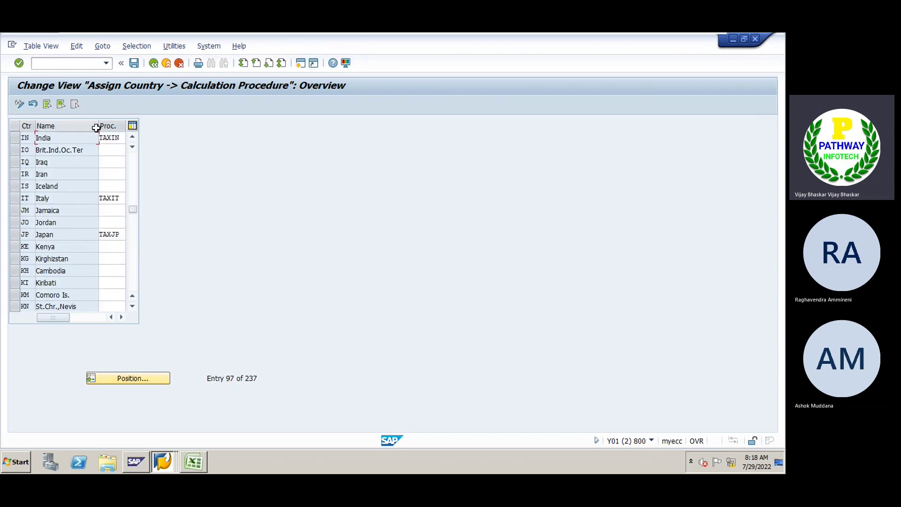
Narrow the country Name column and examine the calculation procedure assigned to India
{"action": "left_click_drag", "start_coordinate": [97, 128], "coordinate": [81, 138]}
{"action": "left_click", "coordinate": [107, 137]}
{"action": "left_click", "coordinate": [104, 139]}
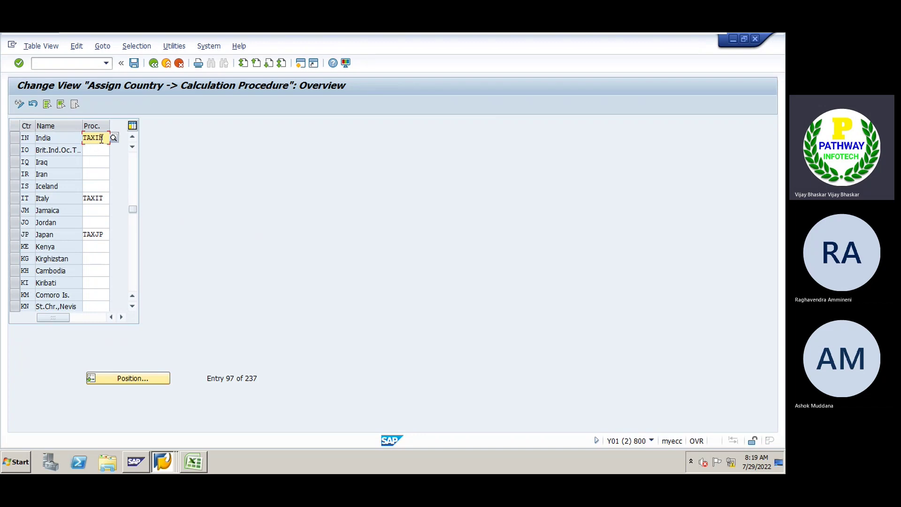
{"action": "left_click_drag", "start_coordinate": [104, 137], "coordinate": [78, 136]}
{"action": "left_click", "coordinate": [78, 137]}
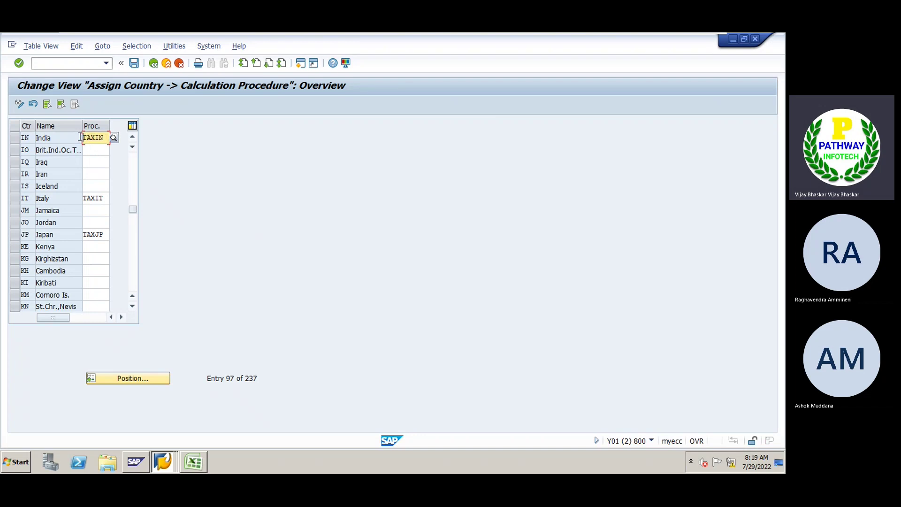
{"action": "left_click", "coordinate": [56, 138]}
{"action": "double_click", "coordinate": [46, 138]}
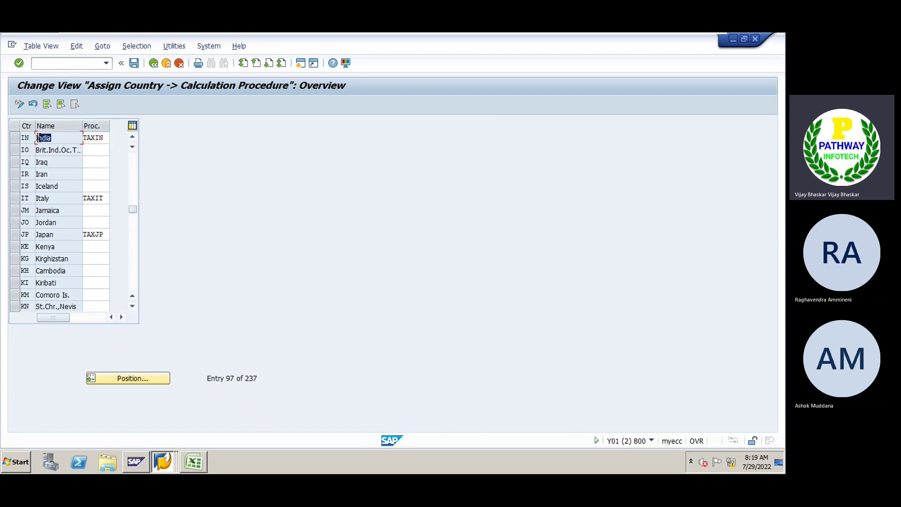
{"action": "left_click", "coordinate": [33, 138]}
Switch to the Nagarjuna Excel workbook, enter the bold heading "Tolerance Gorups:" in cell B186, and select cell C187 for the next note
{"action": "left_click", "coordinate": [195, 462]}
{"action": "left_click", "coordinate": [84, 309]}
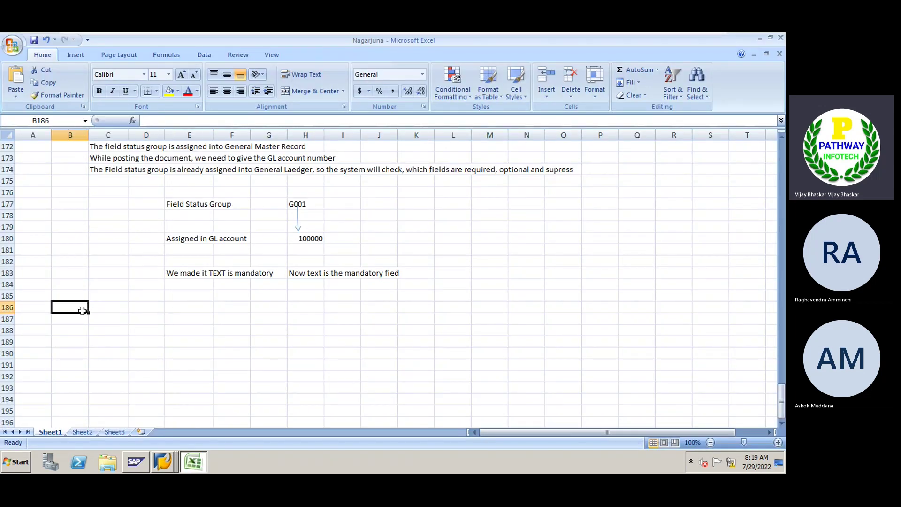
{"action": "type", "text": "Toleran"}
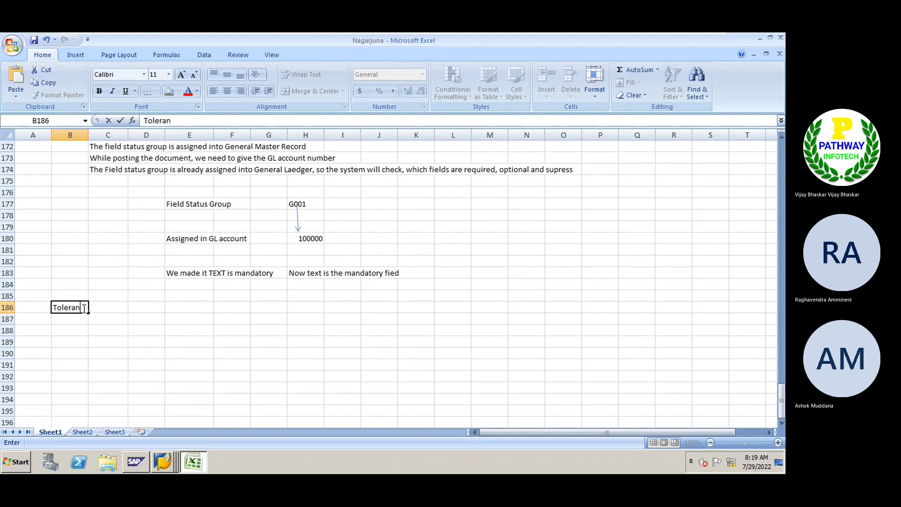
{"action": "type", "text": "ce Gorups:"}
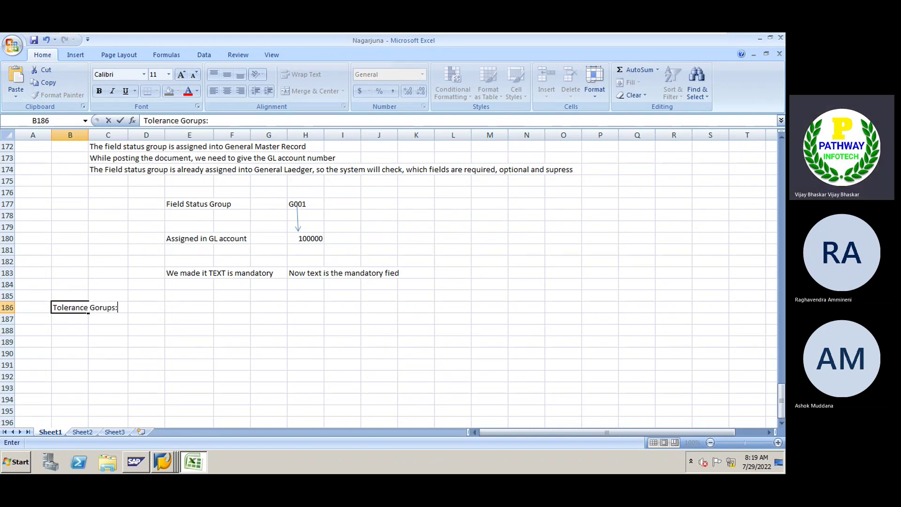
{"action": "key", "text": "Return"}
{"action": "left_click", "coordinate": [83, 309]}
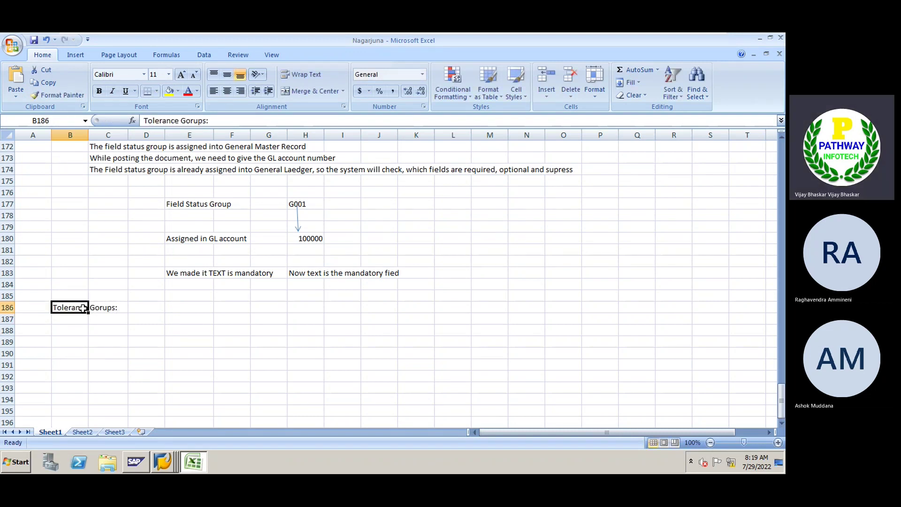
{"action": "key", "text": "ctrl+b"}
{"action": "left_click", "coordinate": [98, 329]}
{"action": "left_click", "coordinate": [95, 322]}
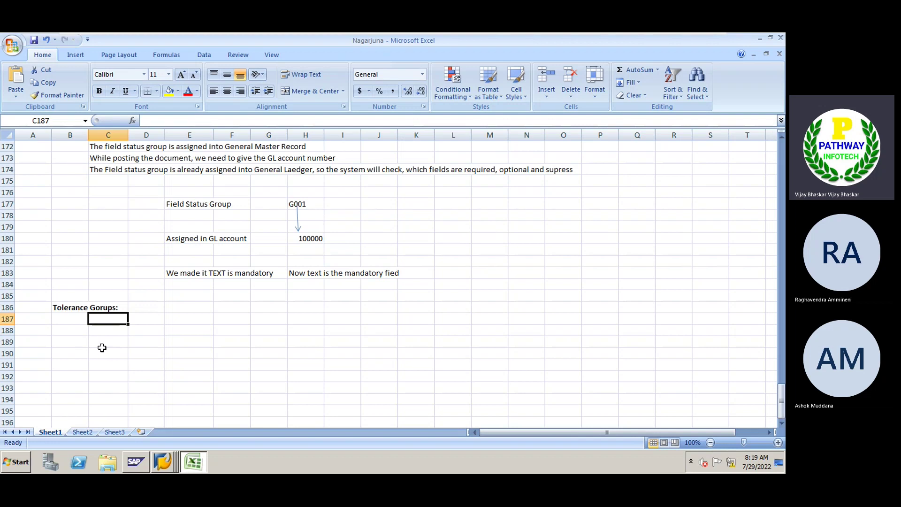
{"action": "type", "text": "what is the"}
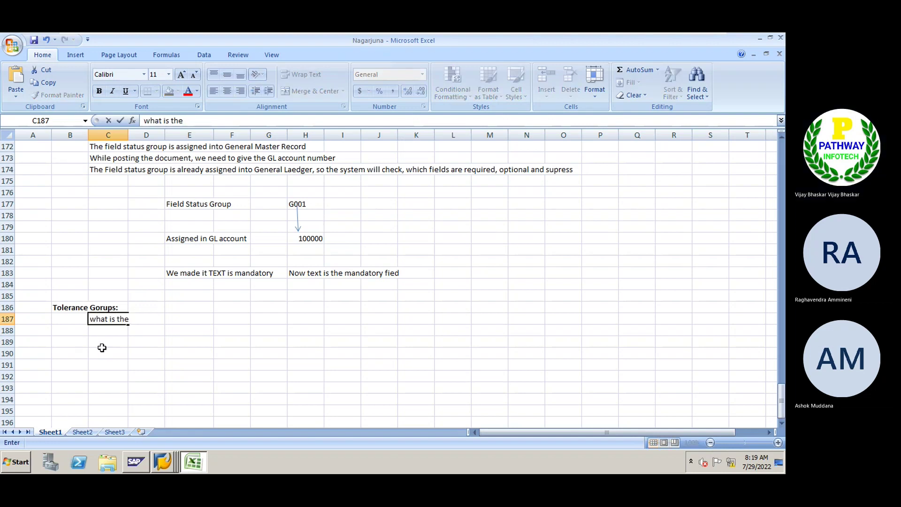
{"action": "key", "text": "BackSpace"}
{"action": "key", "text": "BackSpace"}
{"action": "key", "text": "BackSpace"}
{"action": "key", "text": "BackSpace"}
{"action": "key", "text": "BackSpace"}
{"action": "key", "text": "BackSpace"}
{"action": "key", "text": "BackSpace"}
{"action": "key", "text": "BackSpace"}
{"action": "key", "text": "BackSpace"}
{"action": "key", "text": "BackSpace"}
{"action": "key", "text": "BackSpace"}
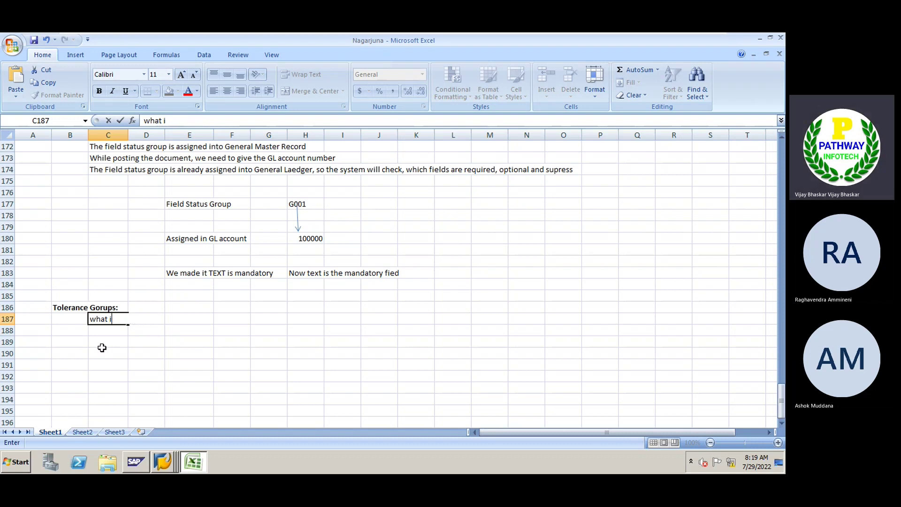
Enter the subheading "Porpose of Toletance Group" in cell C187, beneath the tolerance groups heading
{"action": "type", "text": "Porpose od"}
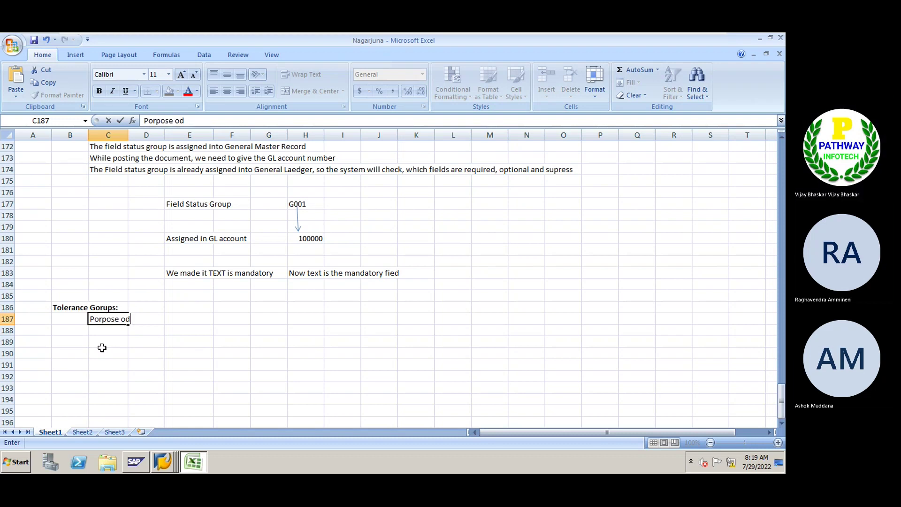
{"action": "key", "text": "BackSpace"}
{"action": "type", "text": "f Toletange Group"}
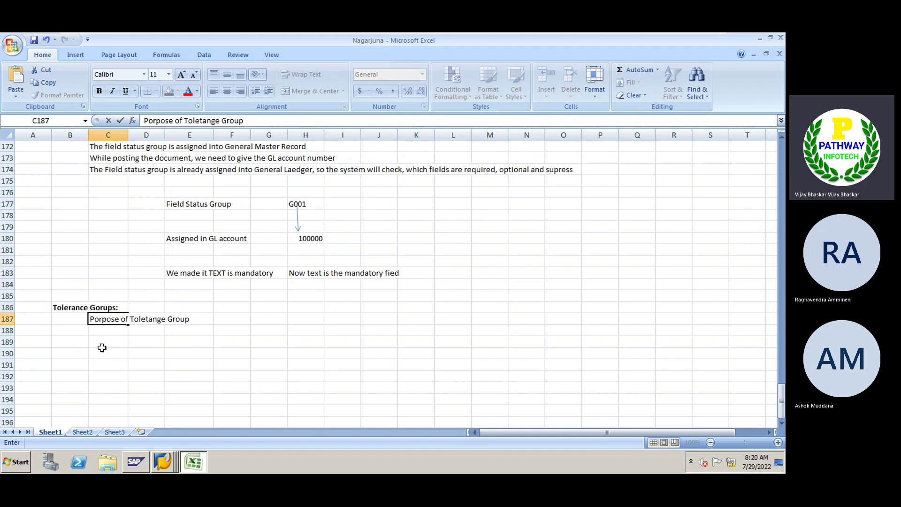
{"action": "left_click", "coordinate": [160, 321]}
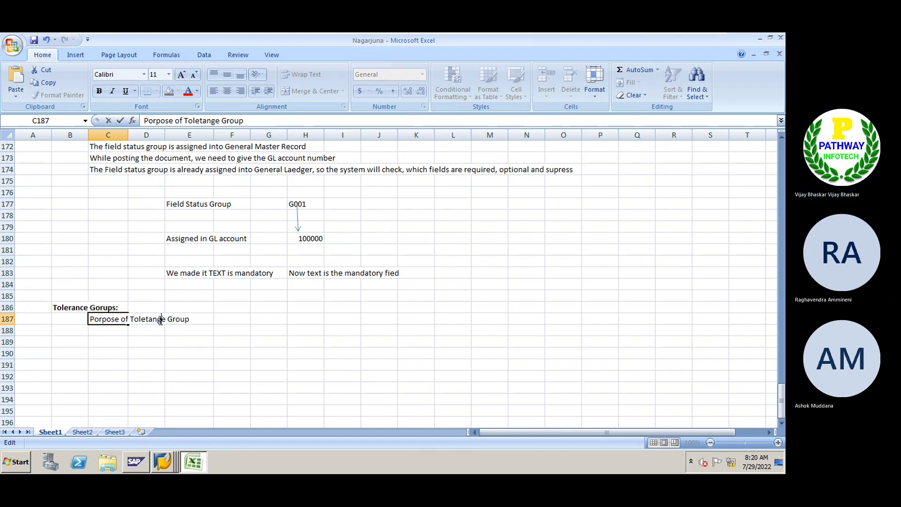
{"action": "key", "text": "Return"}
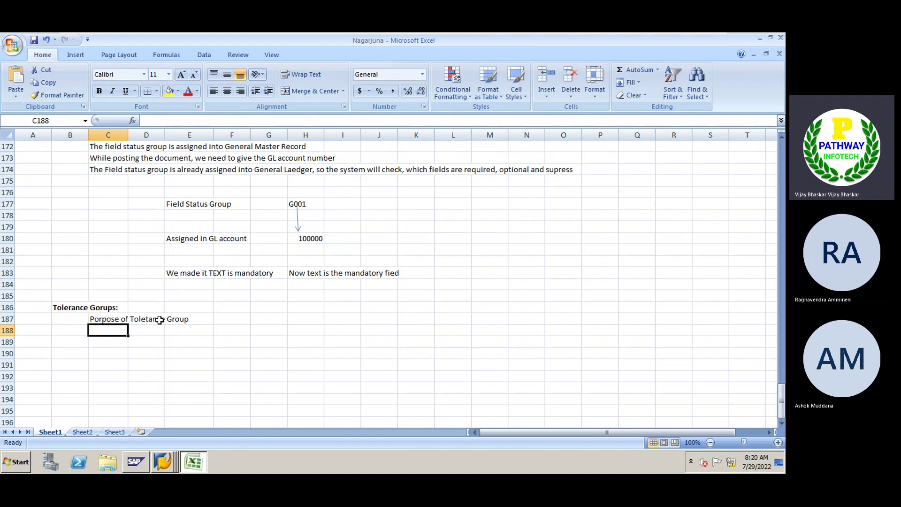
Enter the note "The tolerance groups are the controols in SAP system" in cell C189
{"action": "key", "text": "Return"}
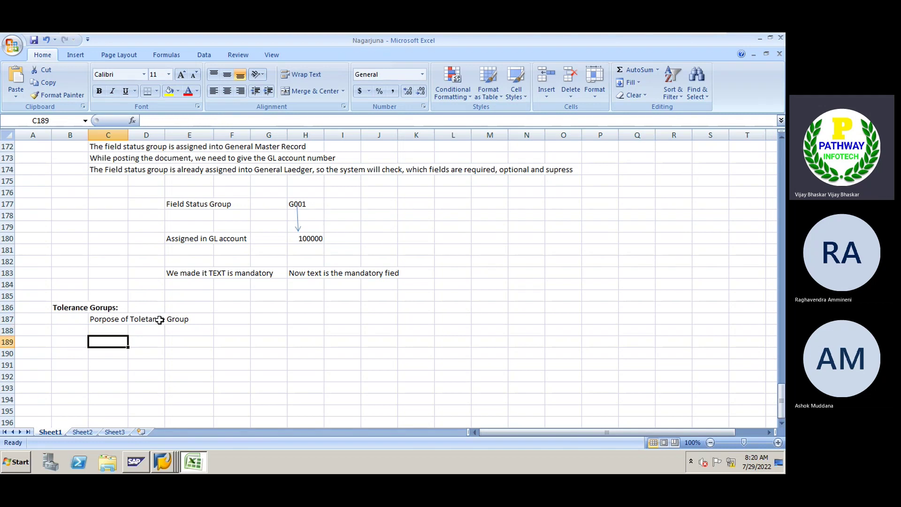
{"action": "type", "text": "The "}
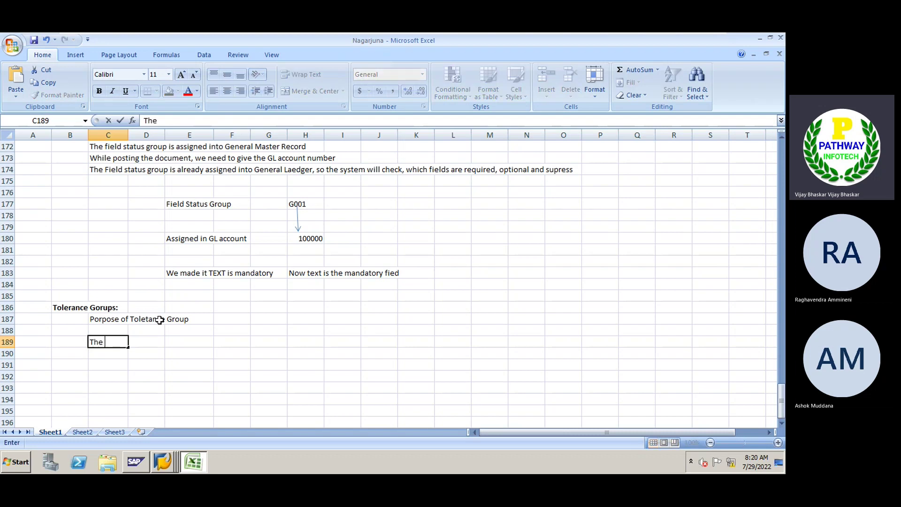
{"action": "type", "text": "tolerance grou"}
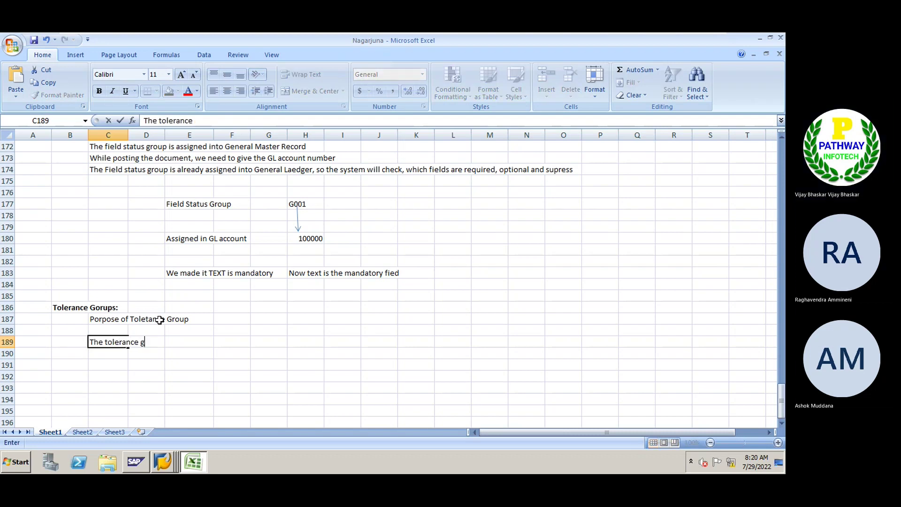
{"action": "key", "text": "BackSpace"}
{"action": "type", "text": "ups are the "}
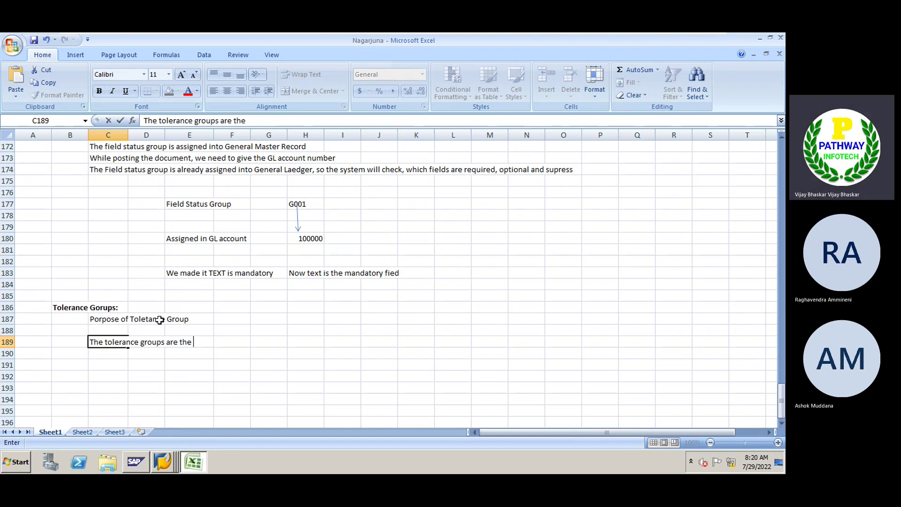
{"action": "type", "text": "conyt"}
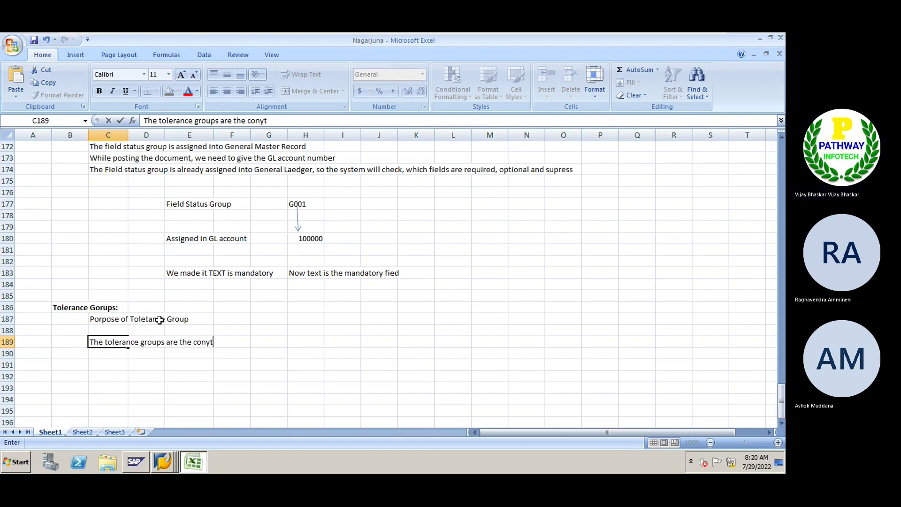
{"action": "type", "text": "rools in"}
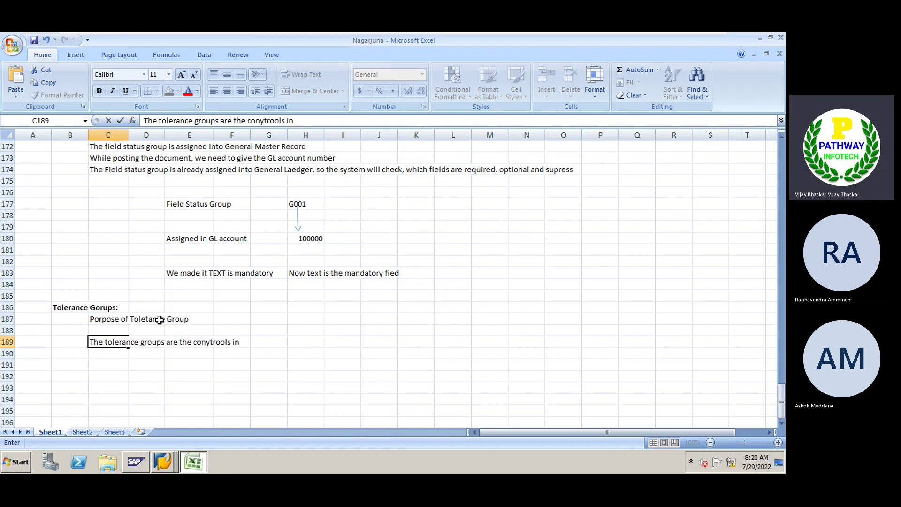
{"action": "key", "text": "BackSpace"}
{"action": "key", "text": "BackSpace"}
{"action": "key", "text": "BackSpace"}
{"action": "key", "text": "BackSpace"}
{"action": "key", "text": "BackSpace"}
{"action": "key", "text": "BackSpace"}
{"action": "key", "text": "BackSpace"}
{"action": "key", "text": "BackSpace"}
{"action": "key", "text": "BackSpace"}
{"action": "key", "text": "BackSpace"}
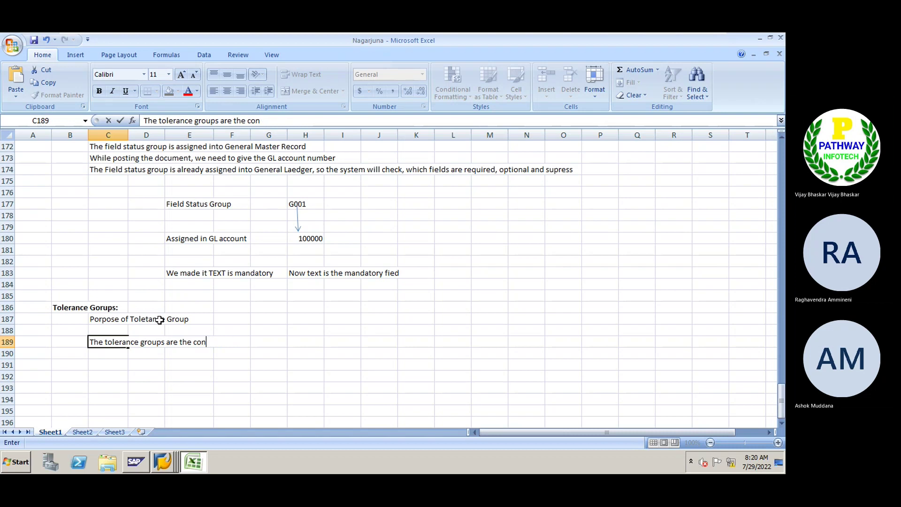
{"action": "type", "text": "trools in"}
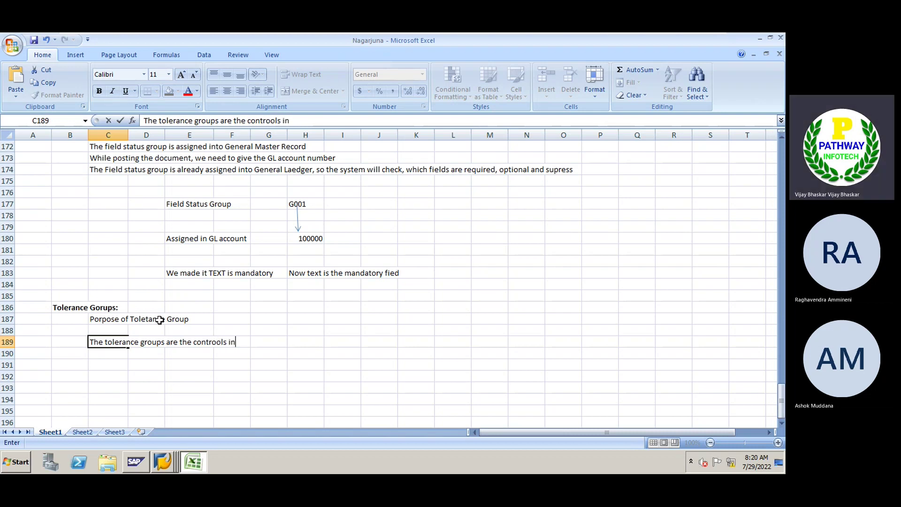
{"action": "type", "text": " SAP system"}
{"action": "key", "text": "Return"}
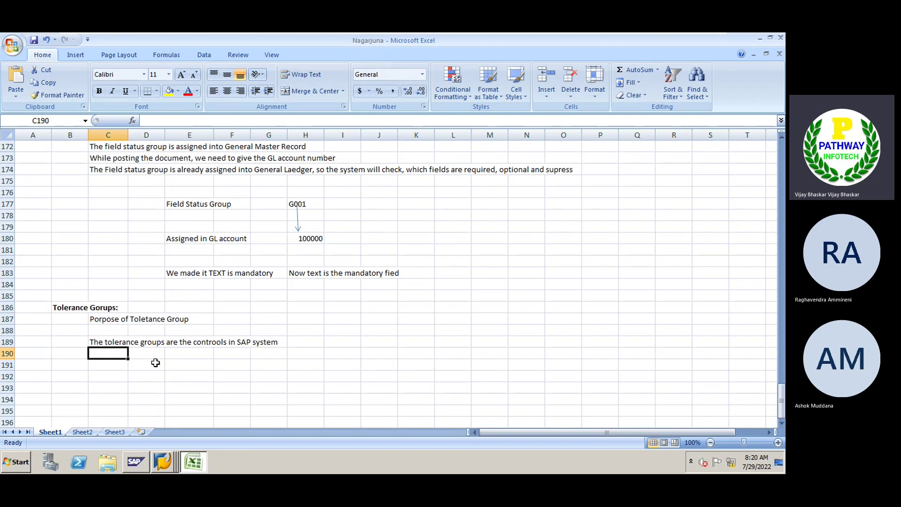
Add the bold heading "Type of Tolerance Groups in SAP:" in cell B191
{"action": "scroll", "coordinate": [156, 362], "scroll_direction": "down", "scroll_amount": 1}
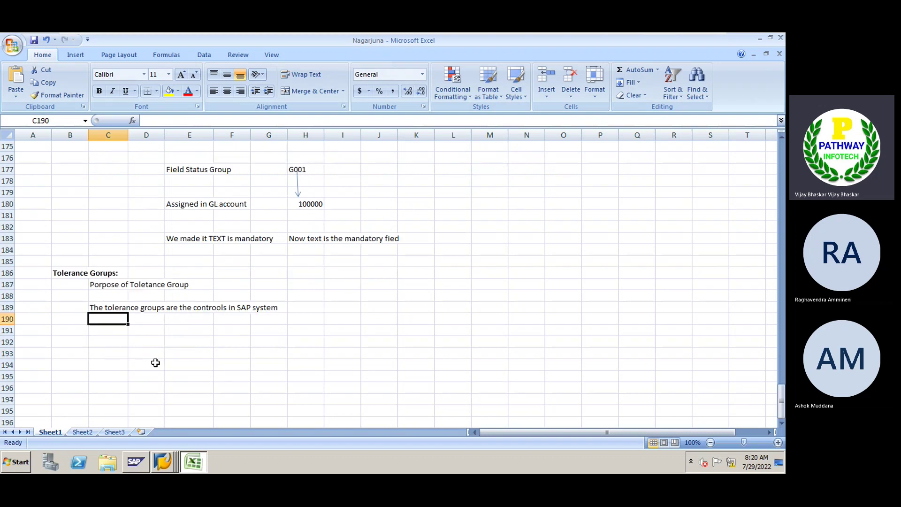
{"action": "left_click", "coordinate": [68, 334]}
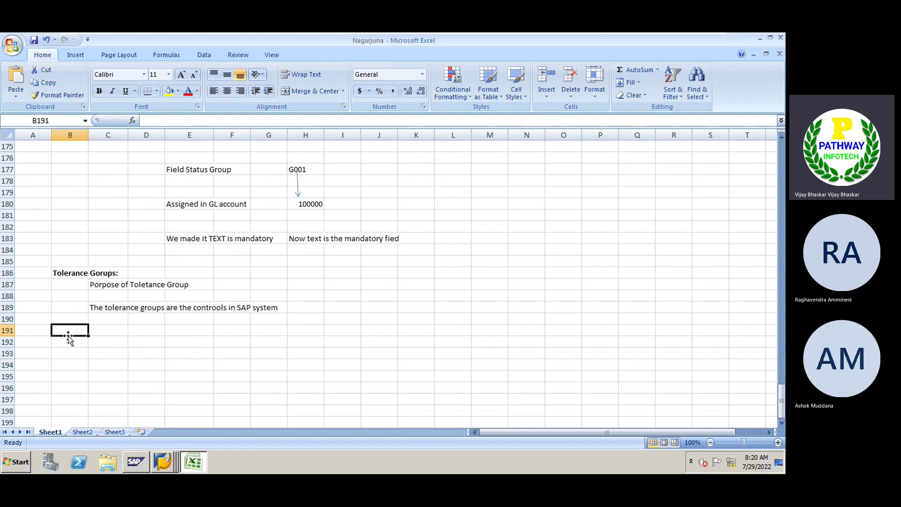
{"action": "left_click", "coordinate": [236, 310]}
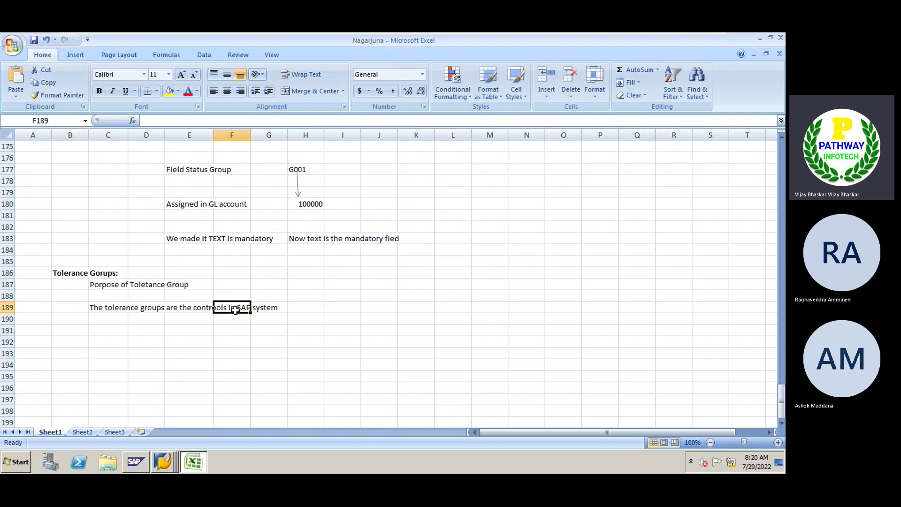
{"action": "left_click", "coordinate": [72, 334]}
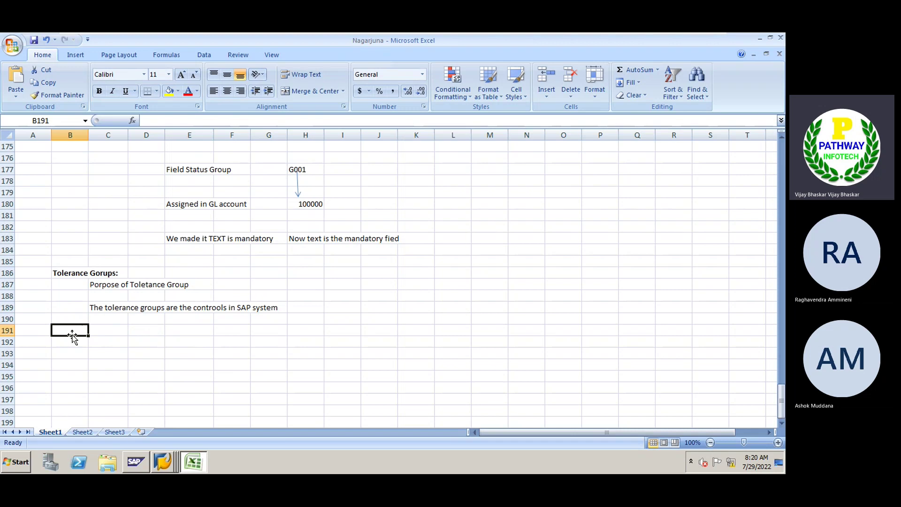
{"action": "type", "text": "T"}
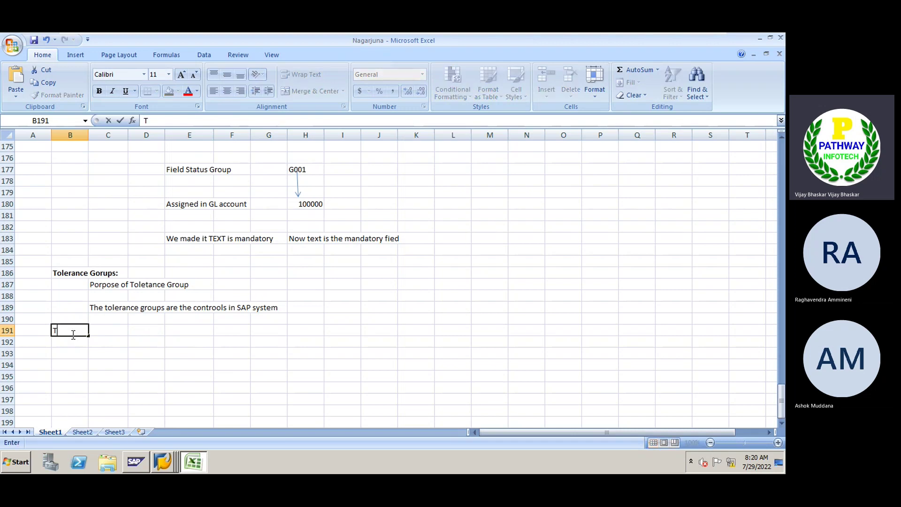
{"action": "type", "text": "ype of"}
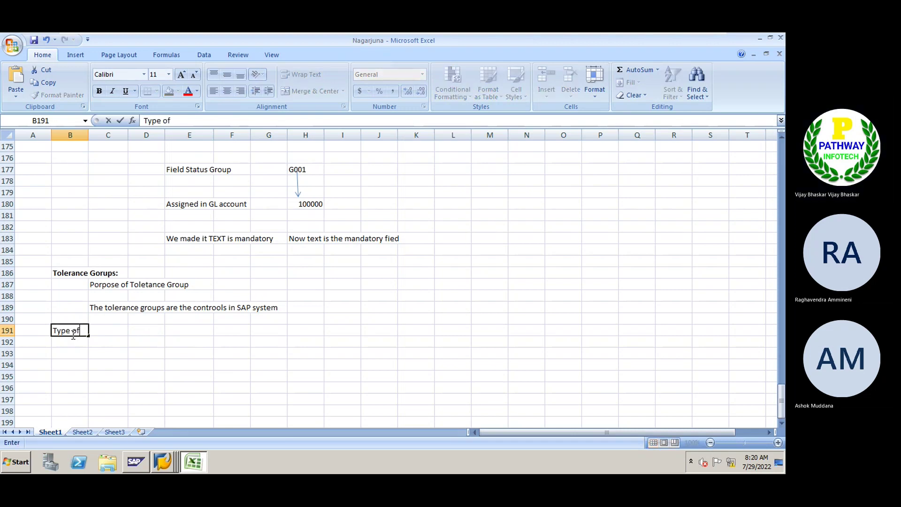
{"action": "type", "text": " Tolerance Gro"}
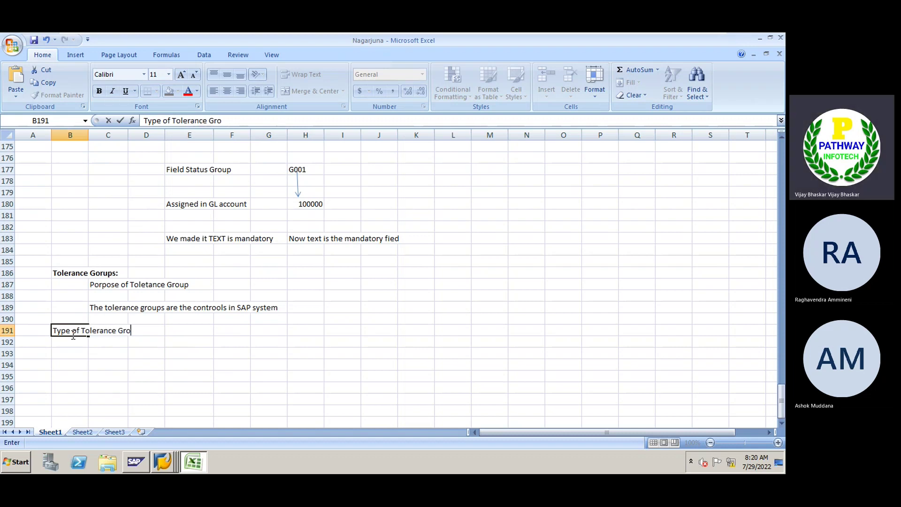
{"action": "type", "text": "ups in SAP"}
{"action": "key", "text": "Return"}
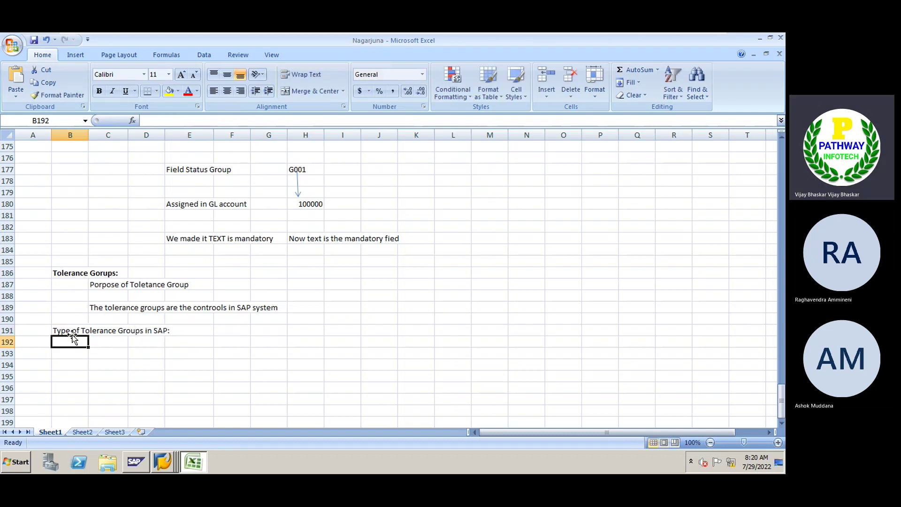
{"action": "left_click", "coordinate": [72, 334]}
{"action": "key", "text": "ctrl+b"}
{"action": "key", "text": "Return"}
List "1. Employee Toleran Group" in cell B192 and "2. Vendor Tolerance Group" in cell B193
{"action": "type", "text": "1. EM"}
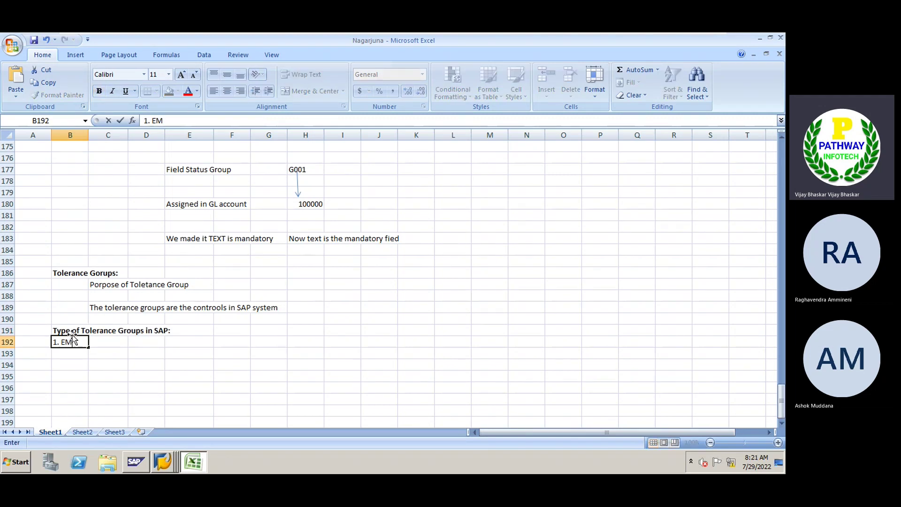
{"action": "type", "text": "ployee"}
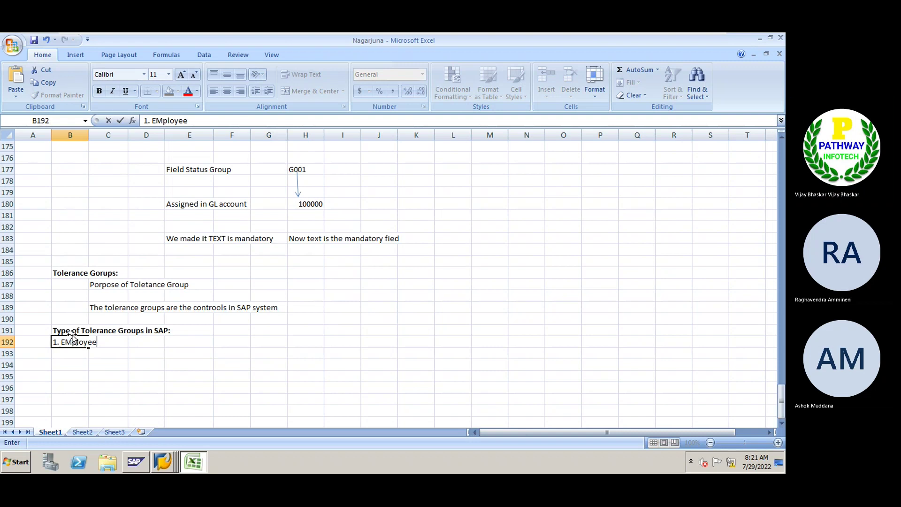
{"action": "type", "text": " Toleran Group"}
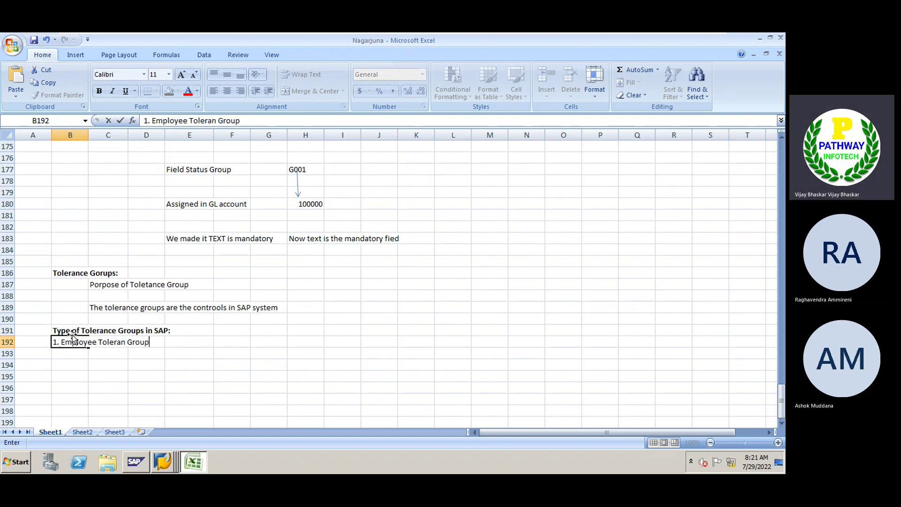
{"action": "key", "text": "Return"}
{"action": "type", "text": "2"}
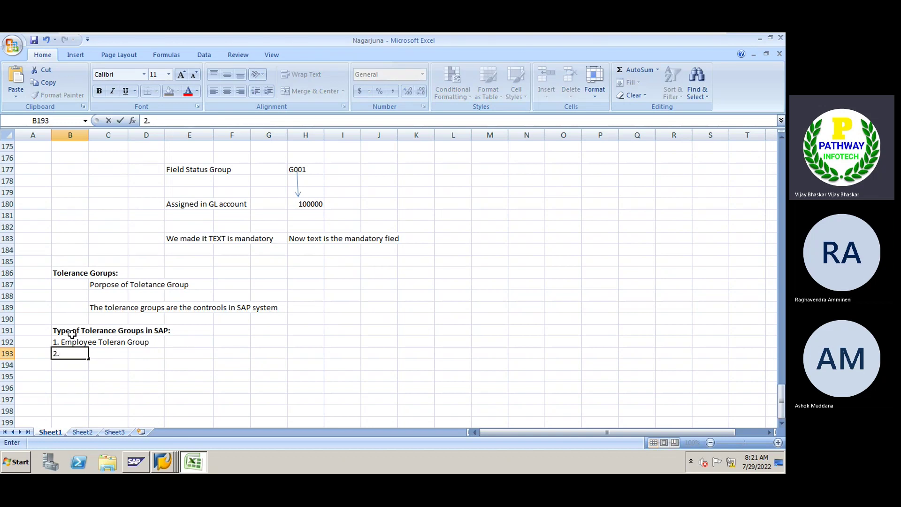
{"action": "type", "text": ". Vendor Tolerance"}
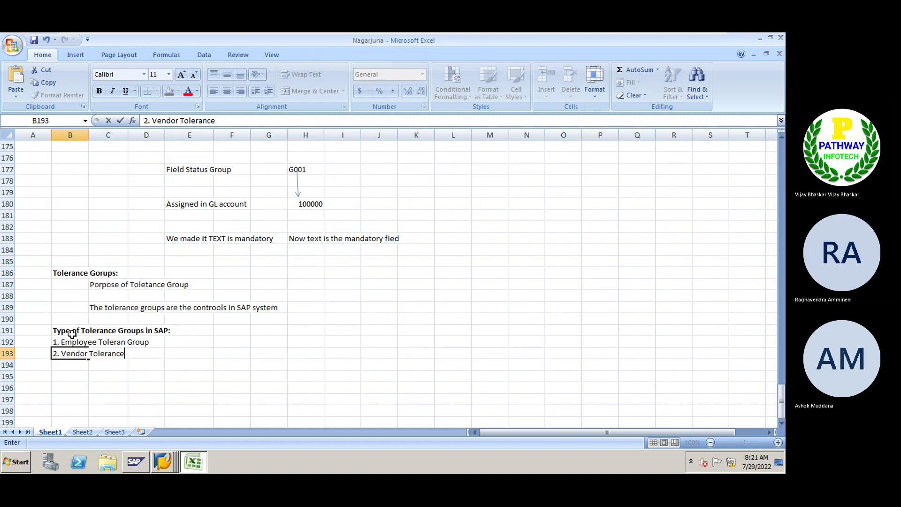
{"action": "type", "text": " Grou"}
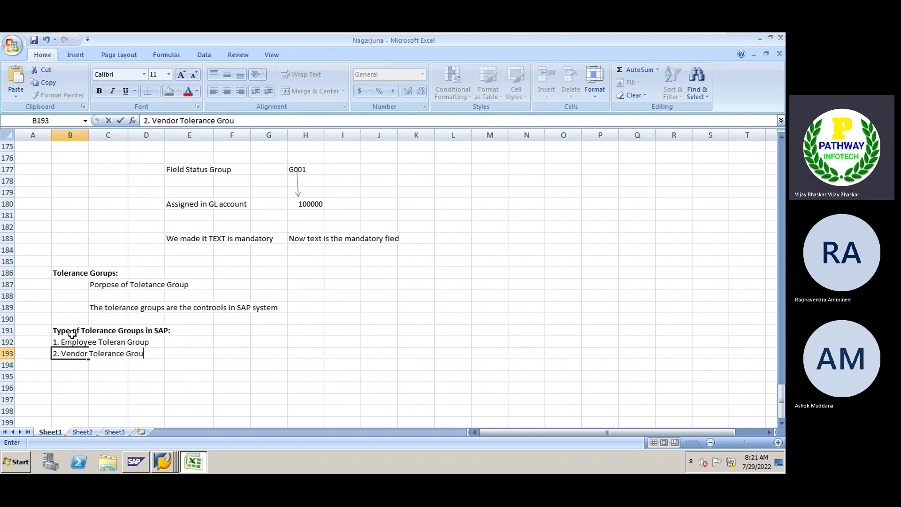
{"action": "type", "text": "p"}
{"action": "key", "text": "Return"}
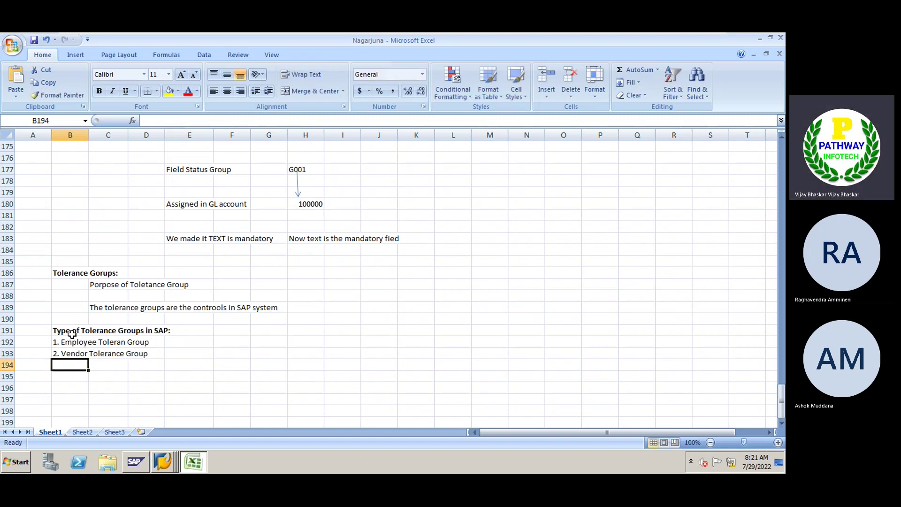
List "3. Customer Toletance Group" in cell B194 and "4. General Ledger Tolerance Group" in cell B195
{"action": "type", "text": "3. Customer To"}
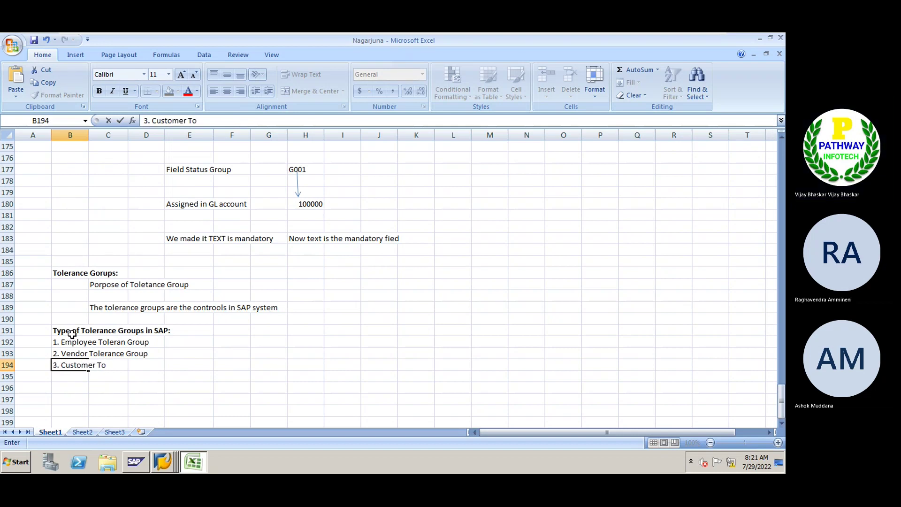
{"action": "type", "text": "letance Groups"}
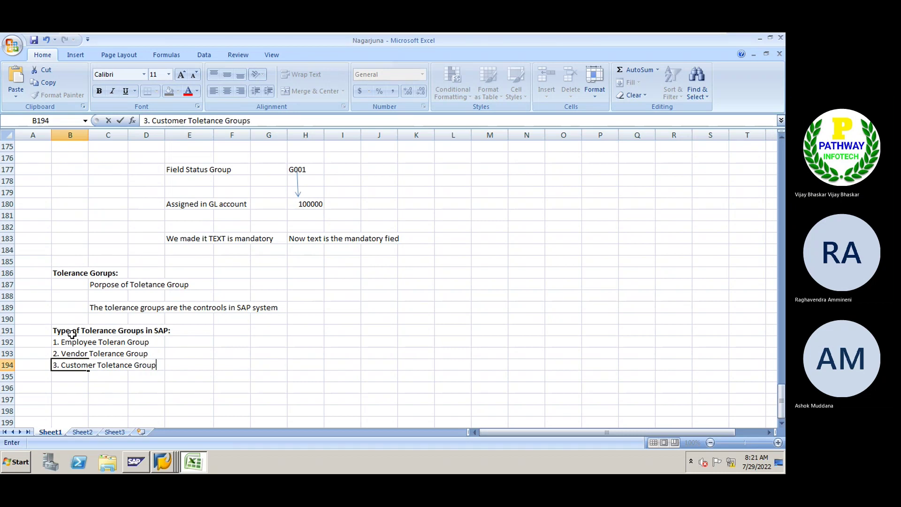
{"action": "key", "text": "Return"}
{"action": "type", "text": "4."}
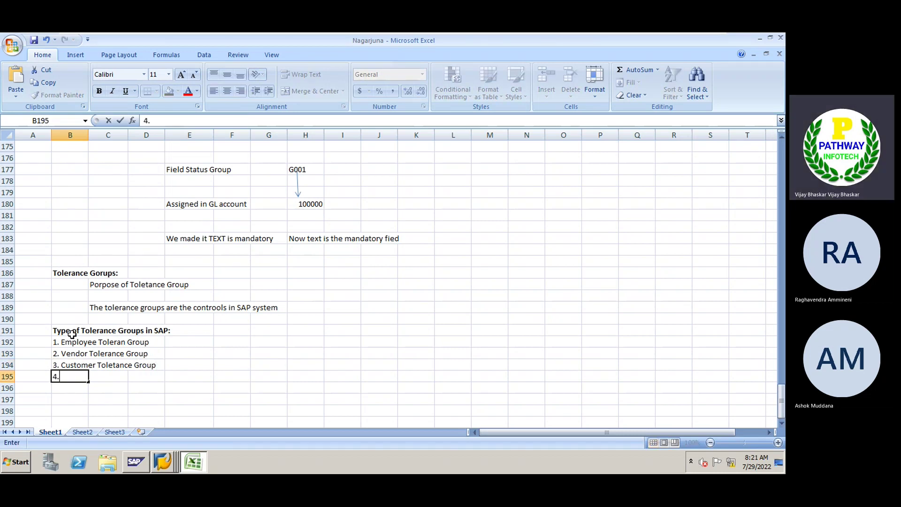
{"action": "type", "text": " Gene"}
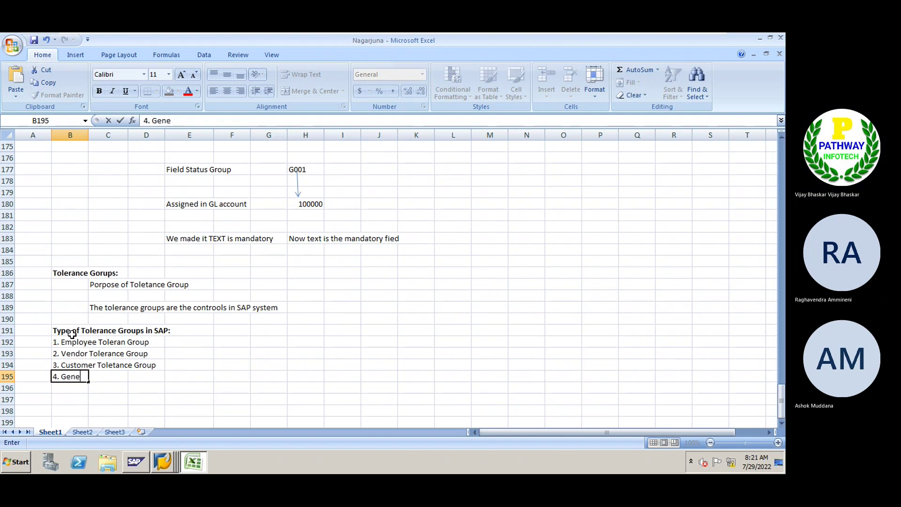
{"action": "type", "text": "ral Ledger "}
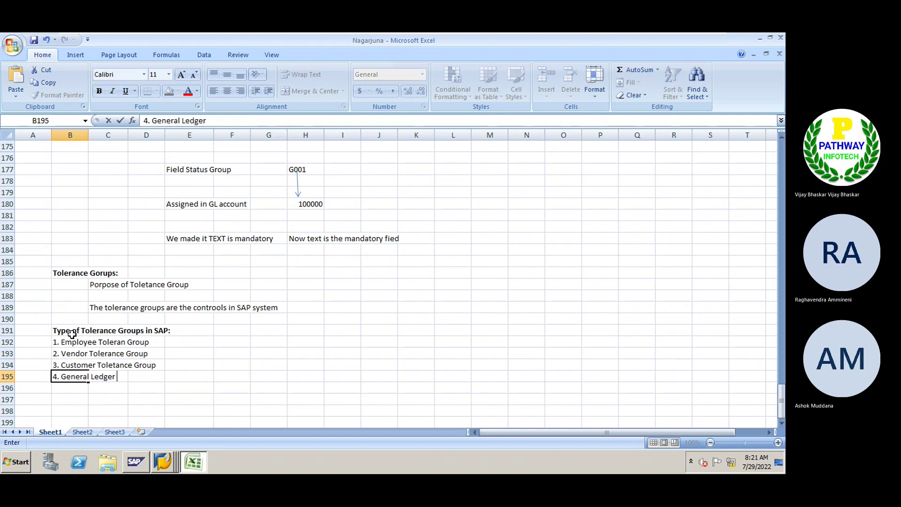
{"action": "type", "text": "Tolerance Group"}
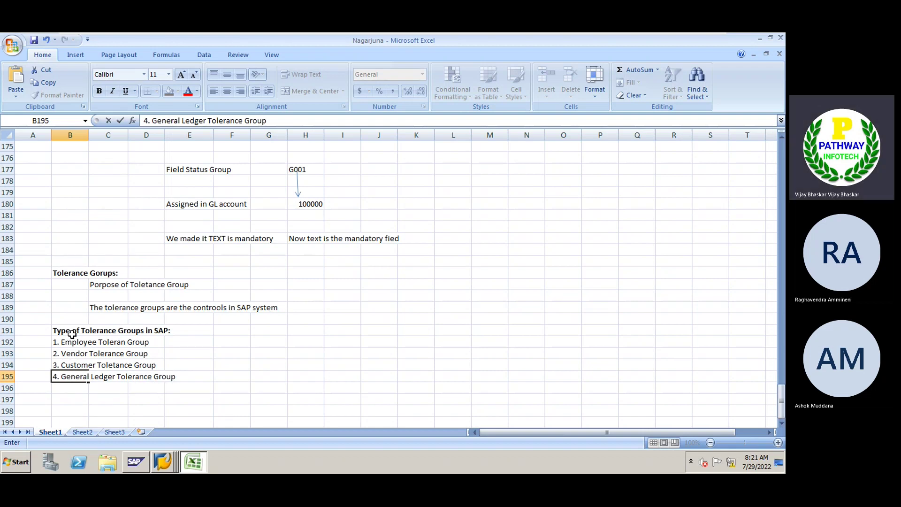
{"action": "key", "text": "Return"}
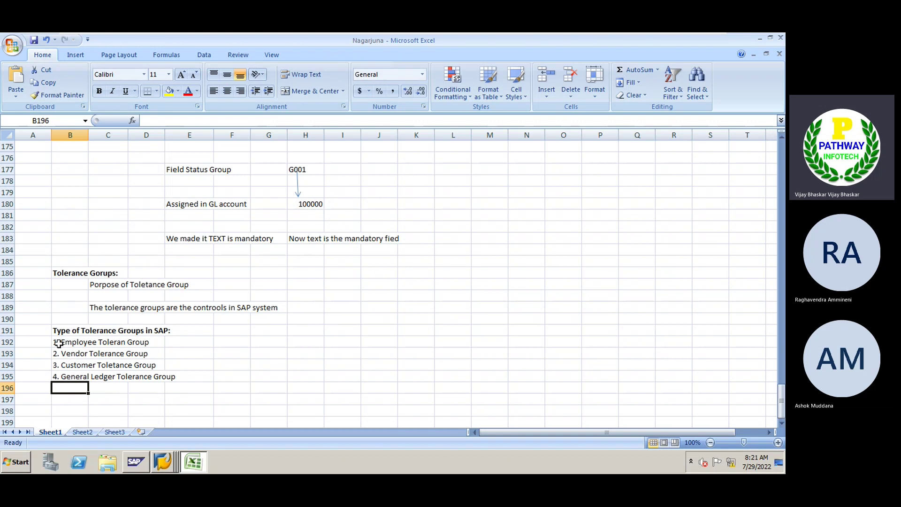
{"action": "left_click_drag", "start_coordinate": [58, 344], "coordinate": [59, 378]}
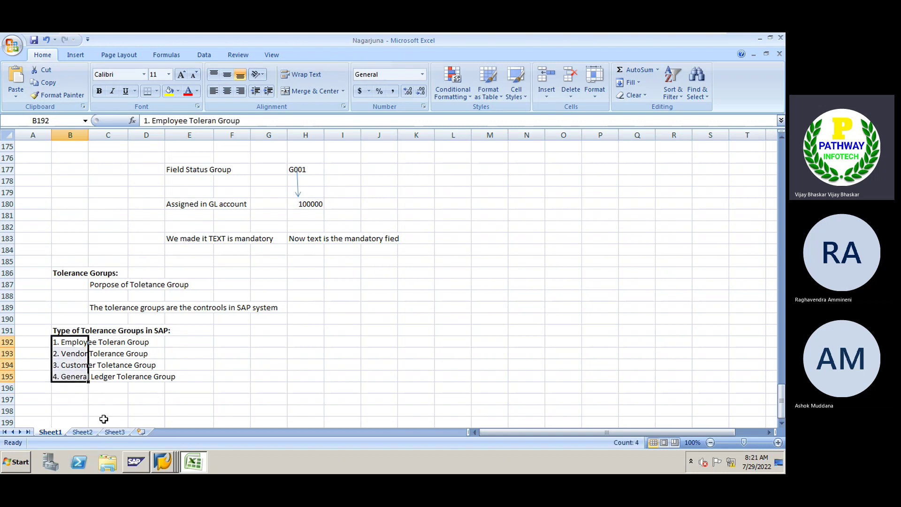
{"action": "key", "text": "ctrl+c"}
{"action": "key", "text": "Right"}
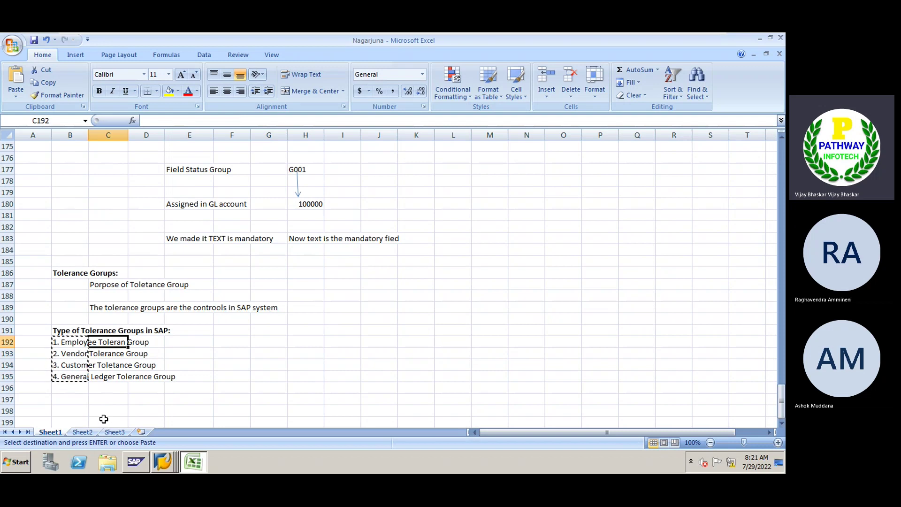
{"action": "key", "text": "Return"}
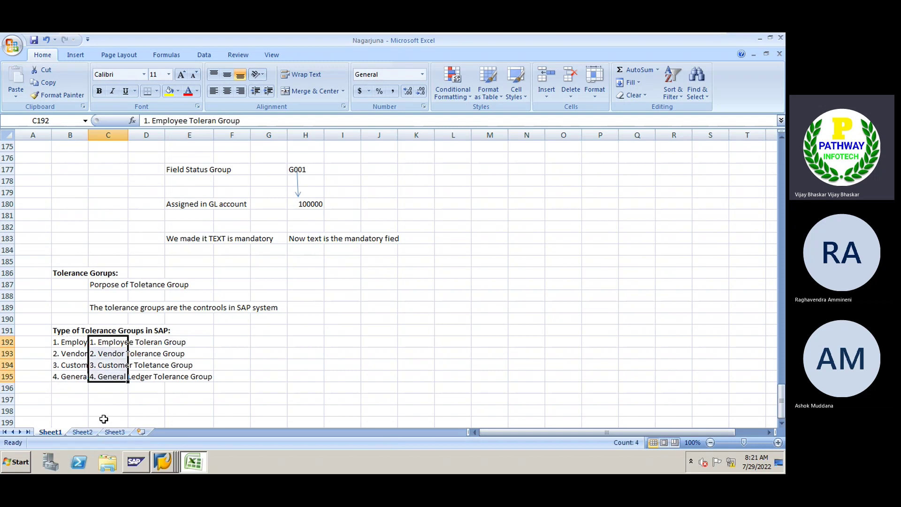
{"action": "key", "text": "ctrl+z"}
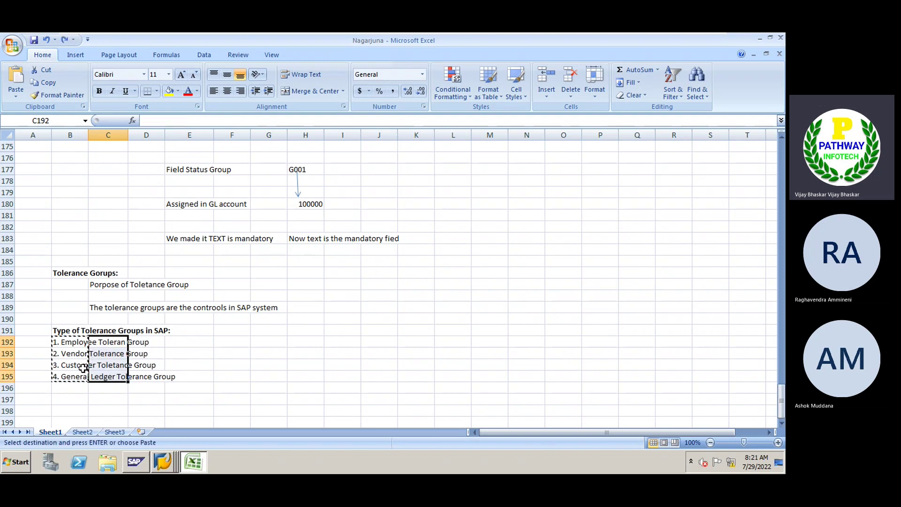
{"action": "key", "text": "Escape"}
Move the four tolerance group entries from B192:B195 one column over to C192:C195
{"action": "left_click", "coordinate": [61, 378]}
{"action": "left_click_drag", "start_coordinate": [58, 345], "coordinate": [68, 377]}
{"action": "key", "text": "ctrl+c"}
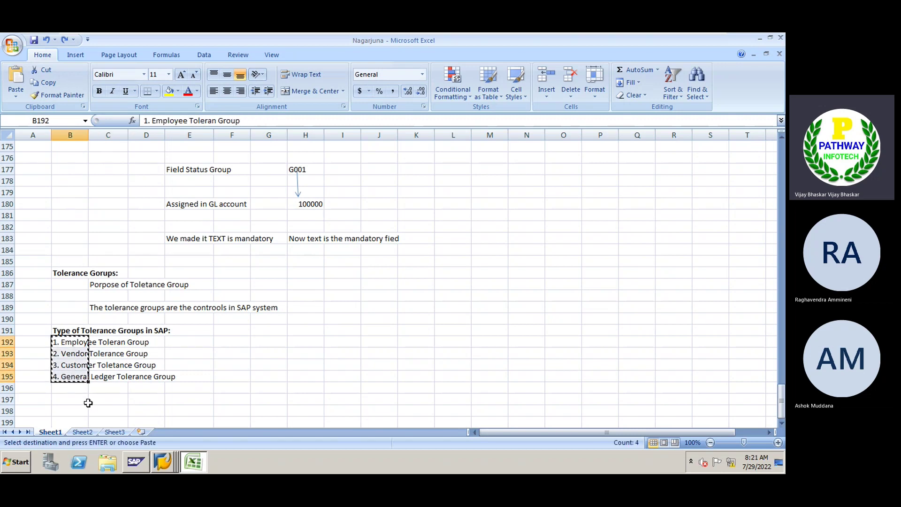
{"action": "key", "text": "Right"}
{"action": "key", "text": "ctrl+v"}
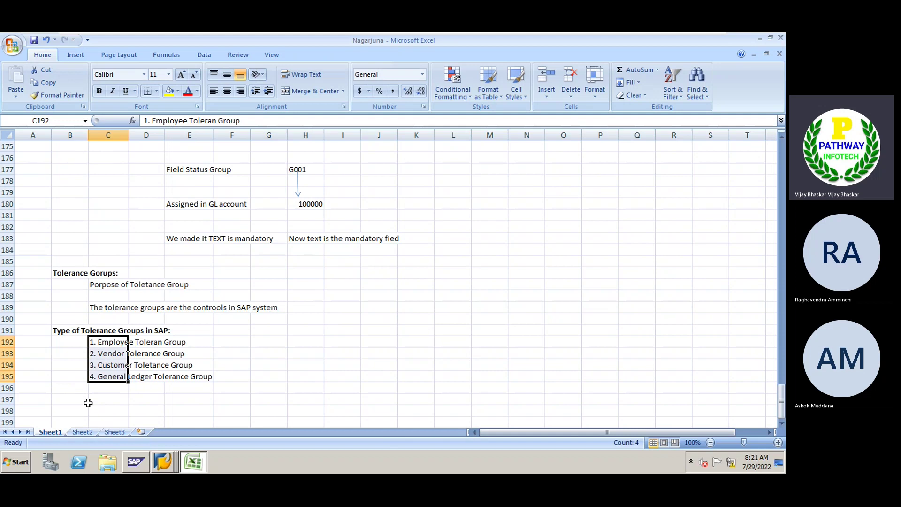
Review the four tolerance group types listed in C192:C195 beneath their heading
{"action": "left_click", "coordinate": [202, 359]}
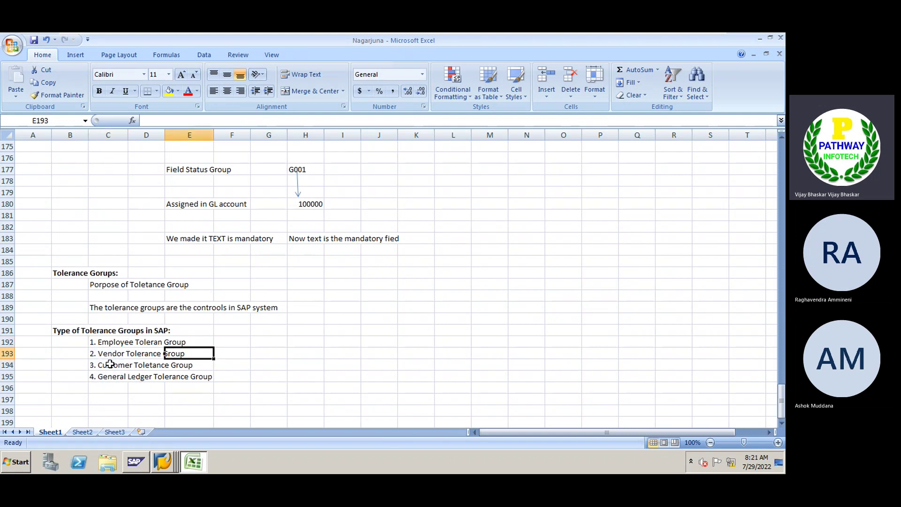
{"action": "left_click", "coordinate": [100, 341]}
{"action": "left_click", "coordinate": [101, 354]}
{"action": "left_click", "coordinate": [100, 369]}
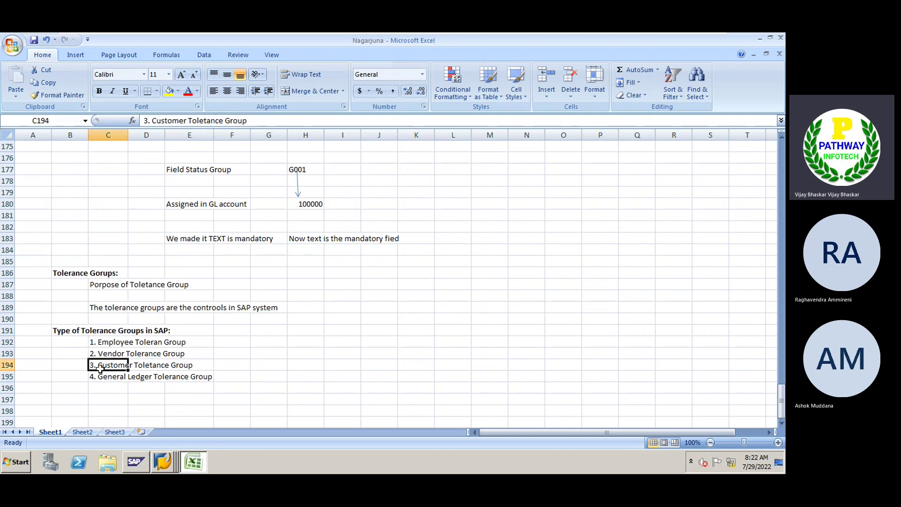
{"action": "left_click", "coordinate": [100, 377]}
{"action": "left_click", "coordinate": [101, 399]}
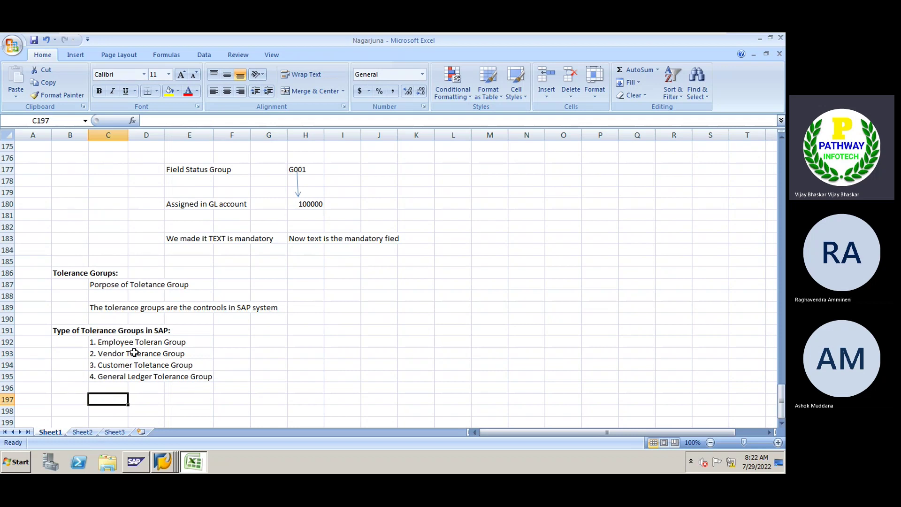
{"action": "left_click_drag", "start_coordinate": [100, 340], "coordinate": [103, 376]}
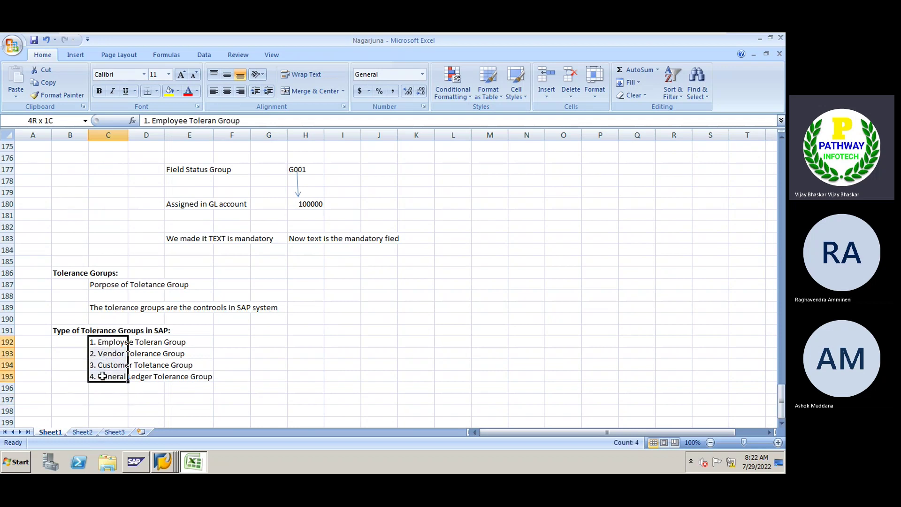
{"action": "left_click", "coordinate": [71, 389]}
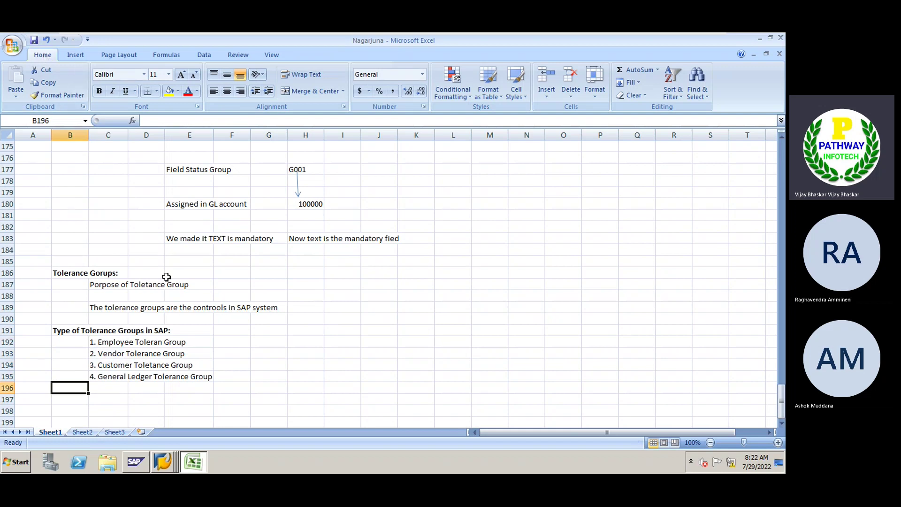
{"action": "left_click", "coordinate": [243, 319]}
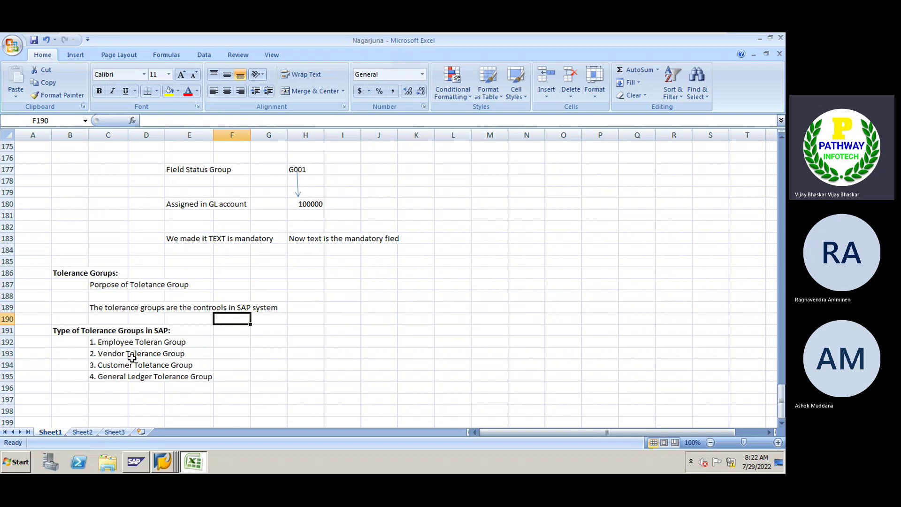
Copy the first list entry, "1. Employee Toleran Group", from C192 into cell C198
{"action": "scroll", "coordinate": [131, 358], "scroll_direction": "down", "scroll_amount": 2}
{"action": "left_click", "coordinate": [96, 273]}
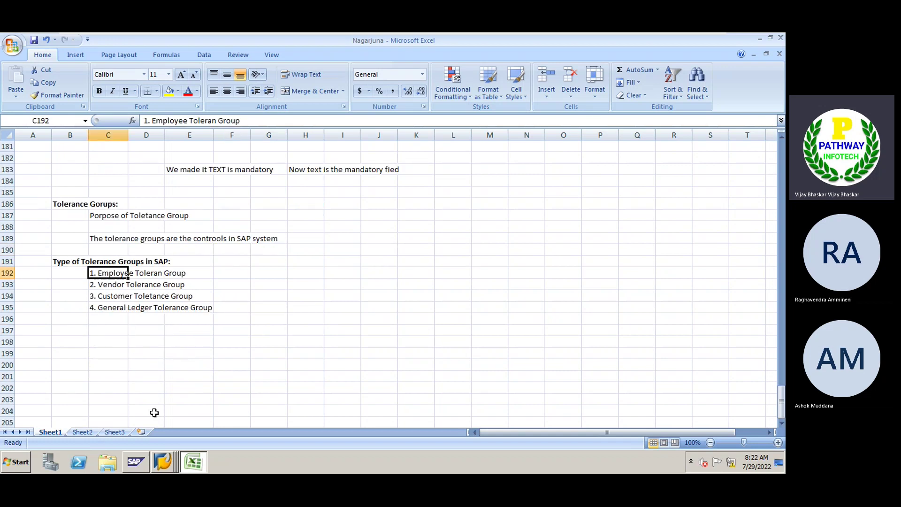
{"action": "key", "text": "ctrl+c"}
{"action": "left_click", "coordinate": [96, 342]}
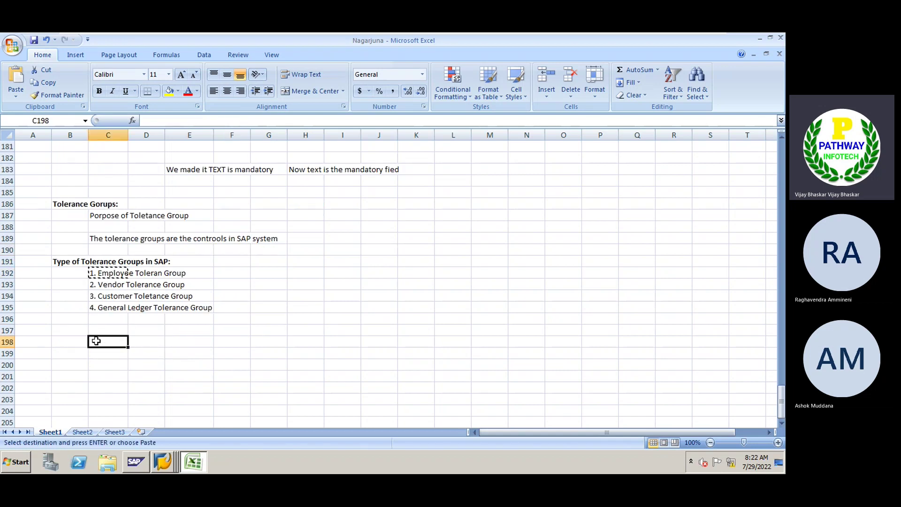
{"action": "key", "text": "Return"}
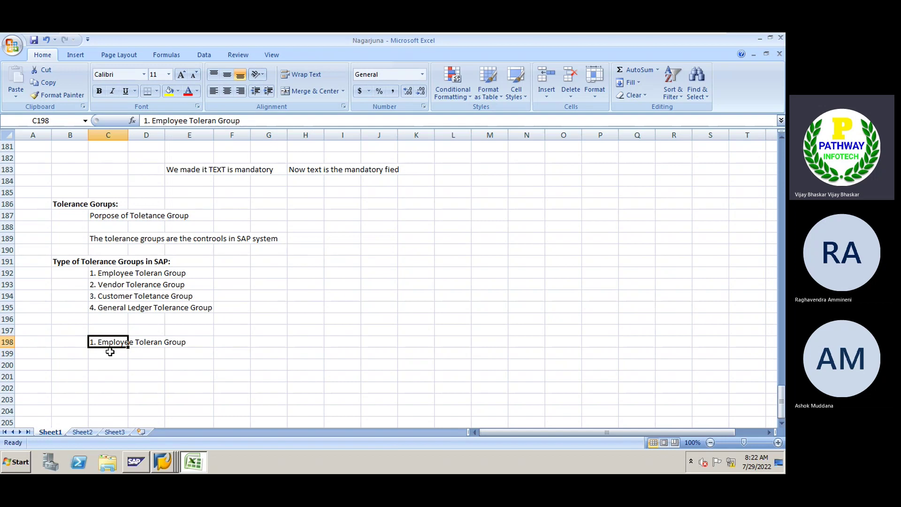
{"action": "left_click", "coordinate": [247, 120]}
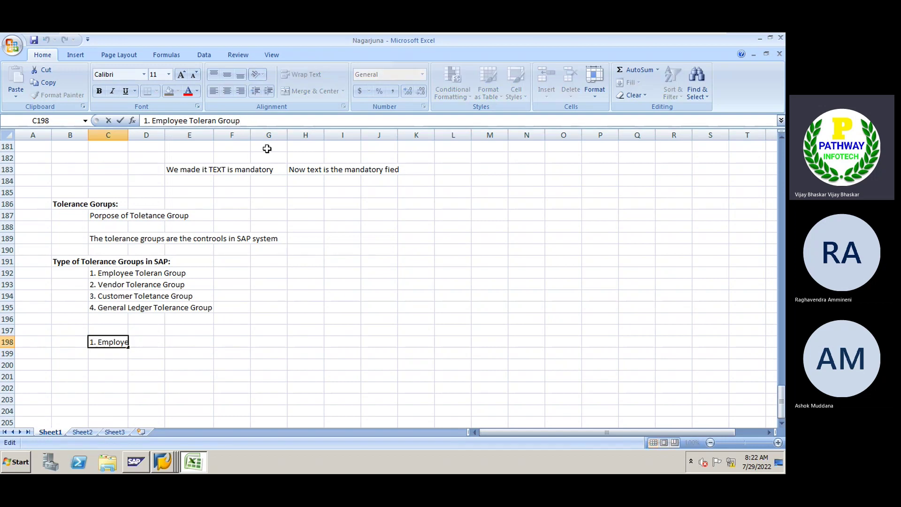
{"action": "key", "text": "End"}
{"action": "key", "text": "Return"}
Enter "Ex:" in cell D199 and, in D200, the employee's first name followed by "is an empolyee in our orhanization"
{"action": "left_click", "coordinate": [143, 356]}
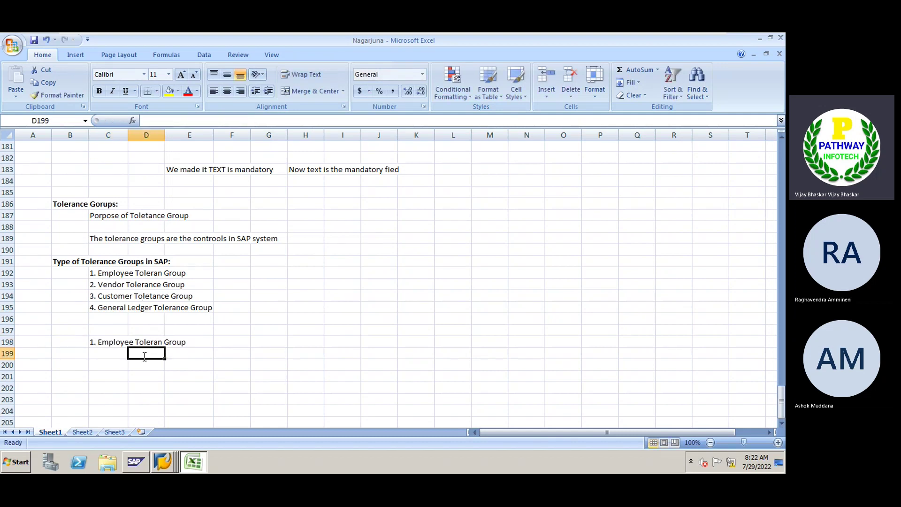
{"action": "type", "text": "Ex:"}
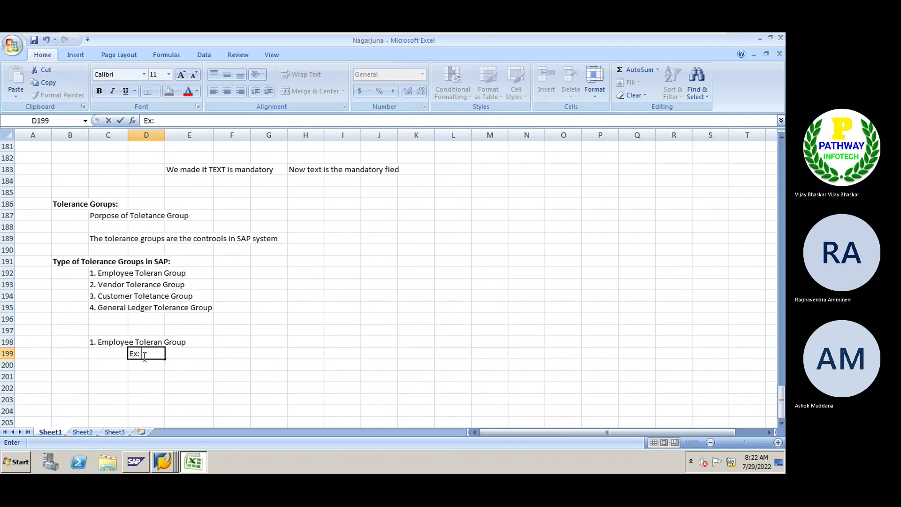
{"action": "key", "text": "Return"}
{"action": "type", "text": "Raghu"}
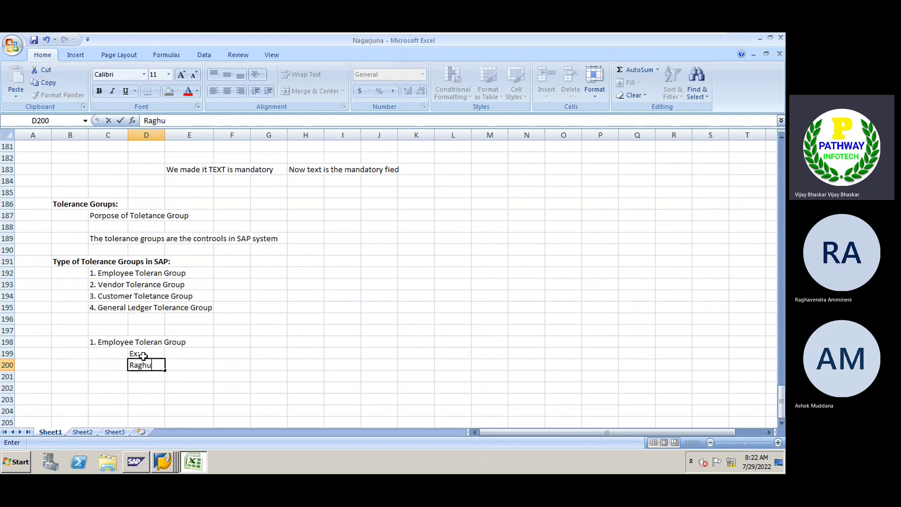
{"action": "key", "text": "Tab"}
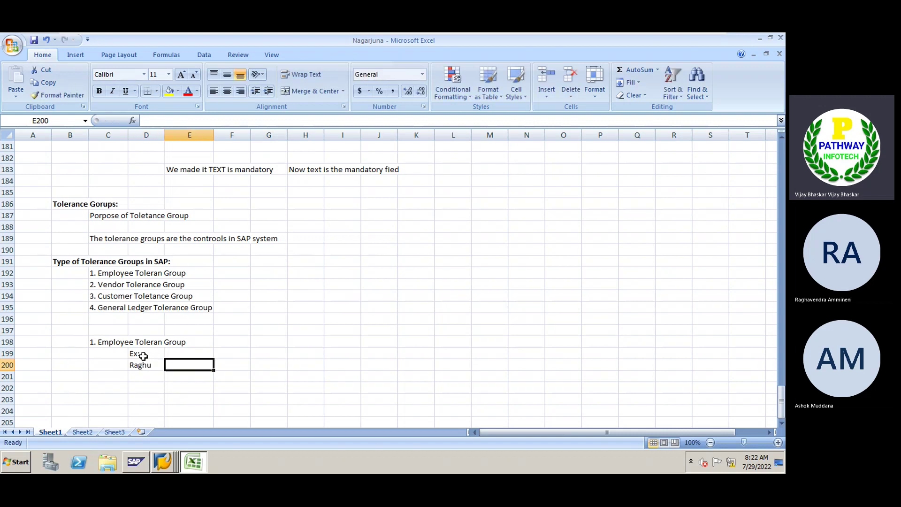
{"action": "key", "text": "Left"}
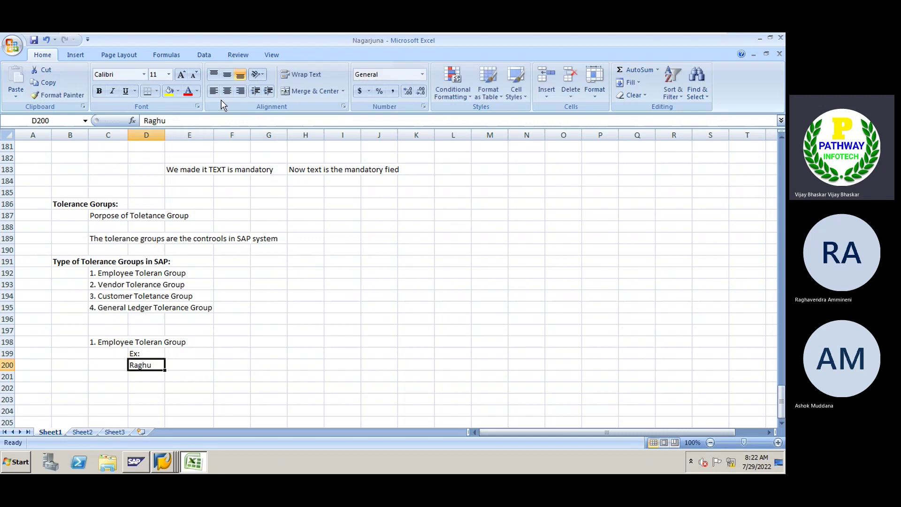
{"action": "left_click", "coordinate": [194, 119]}
{"action": "type", "text": "is a"}
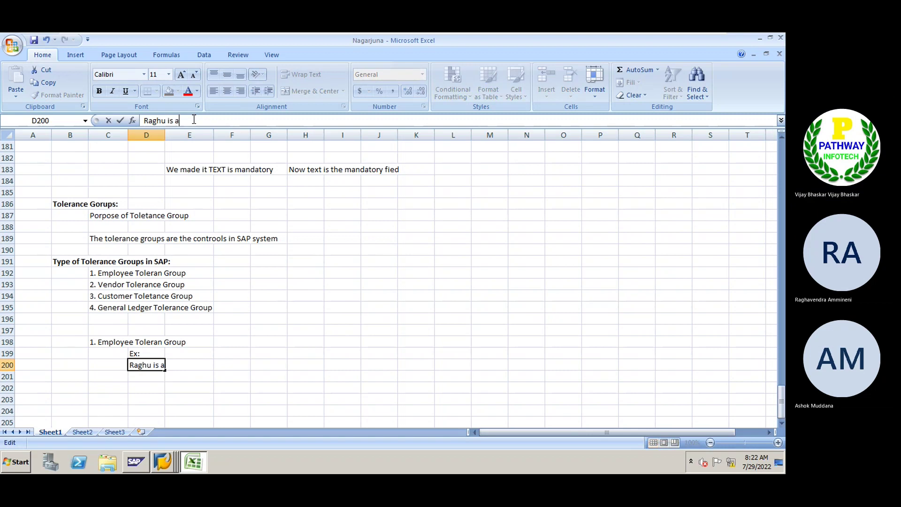
{"action": "type", "text": "n empolyee in ou"}
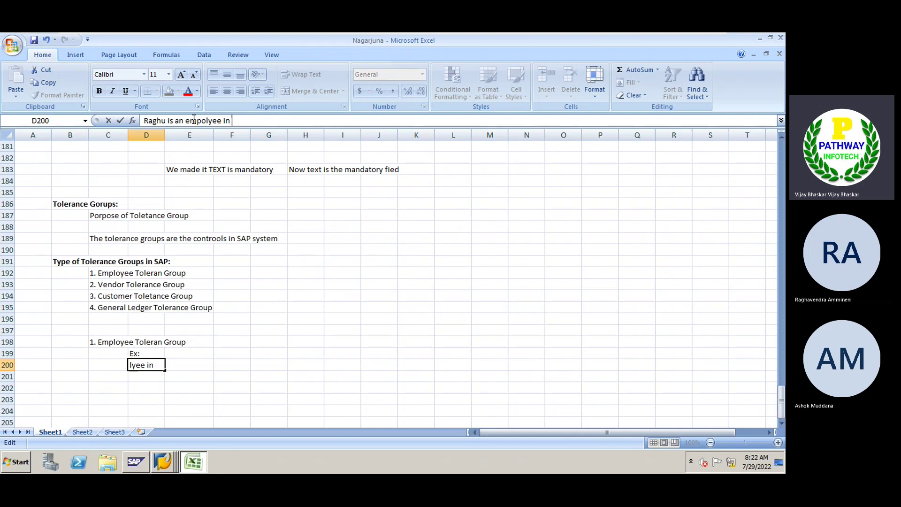
{"action": "type", "text": "r"}
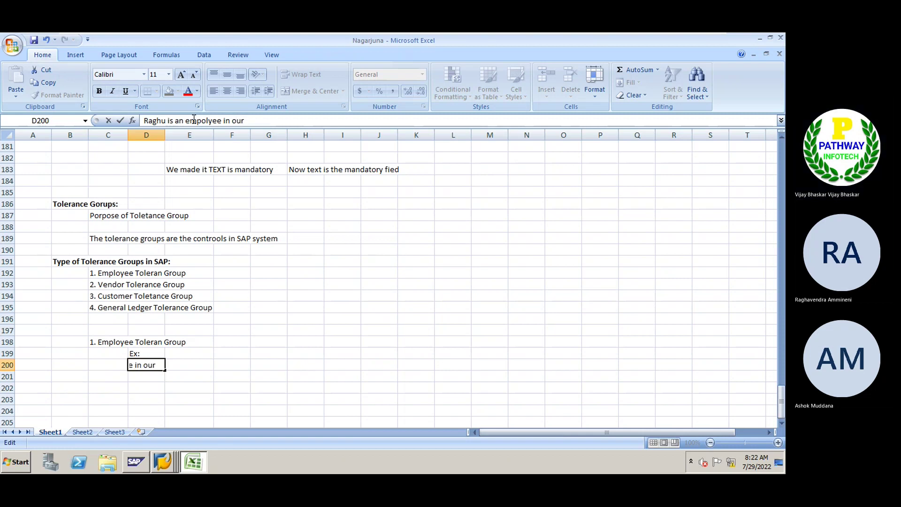
{"action": "type", "text": " orhanization"}
{"action": "key", "text": "Return"}
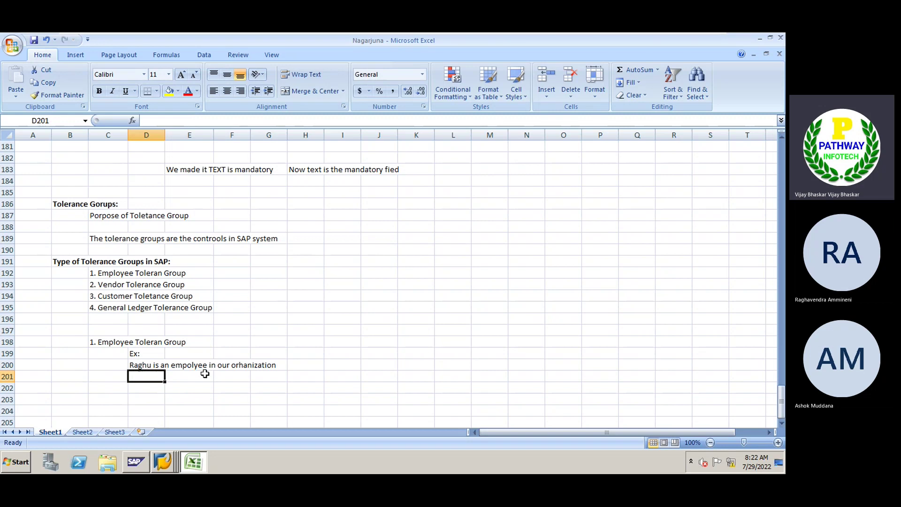
Correct the last word of the example sentence in cell D200 to "organization"
{"action": "left_click", "coordinate": [153, 366]}
{"action": "left_click", "coordinate": [253, 121]}
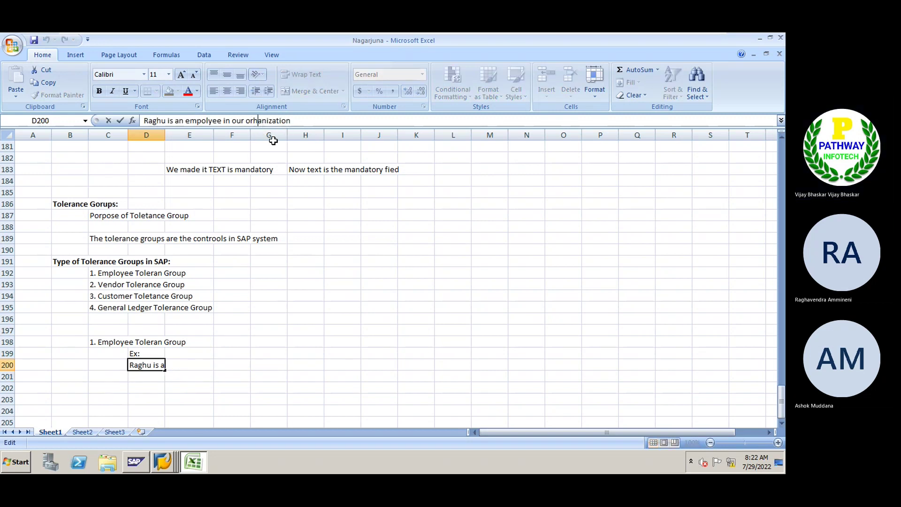
{"action": "key", "text": "Delete"}
{"action": "type", "text": "g"}
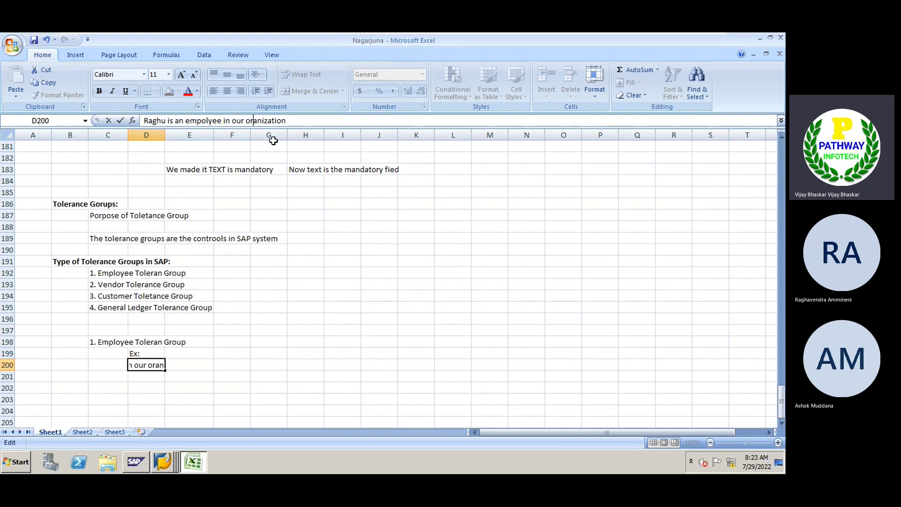
{"action": "key", "text": "Return"}
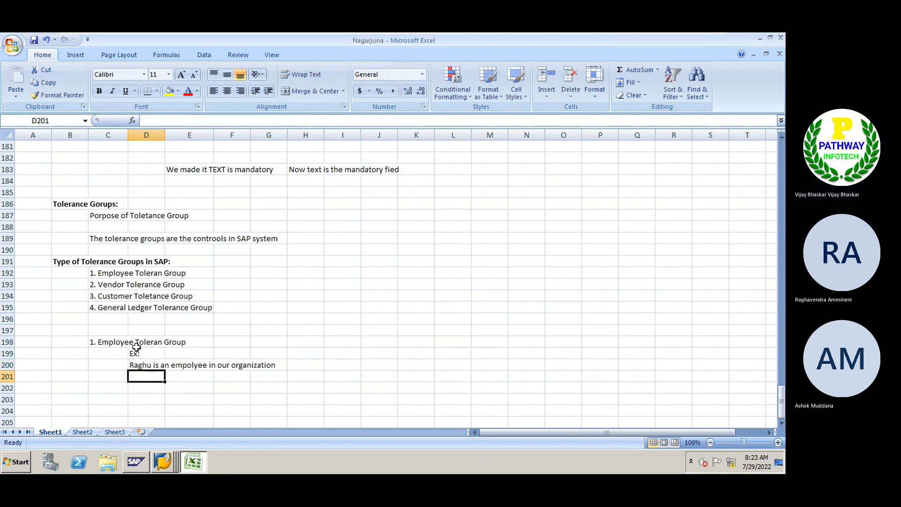
Extend the example sentence in D200 with "and his positioin is a Team mamber"
{"action": "left_click", "coordinate": [136, 365]}
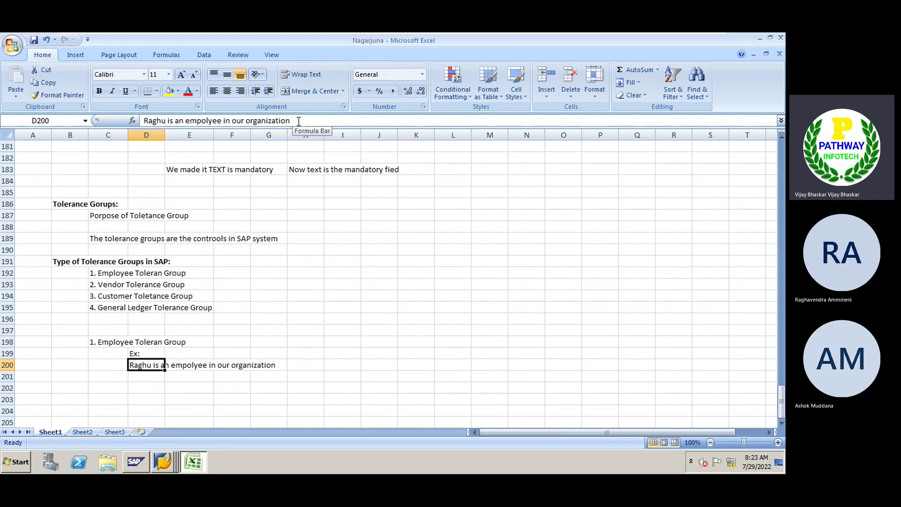
{"action": "left_click", "coordinate": [298, 120]}
{"action": "type", "text": "and his"}
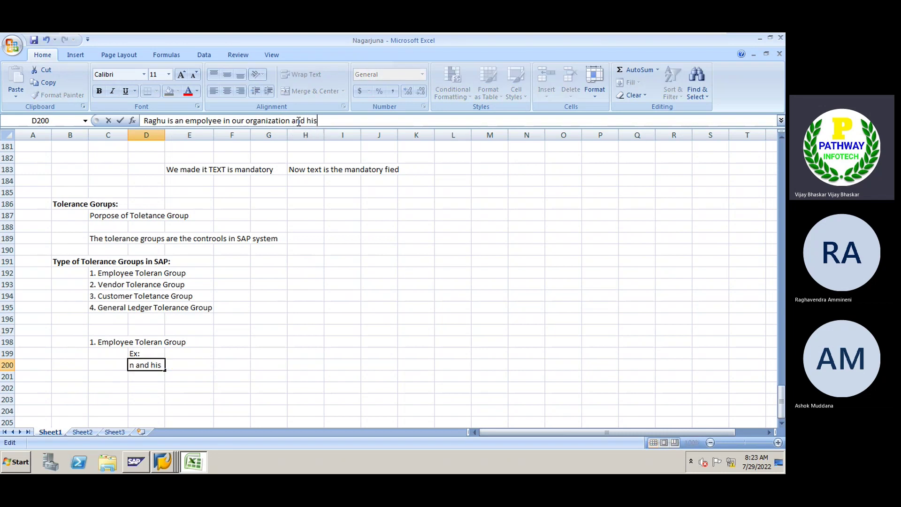
{"action": "type", "text": " po"}
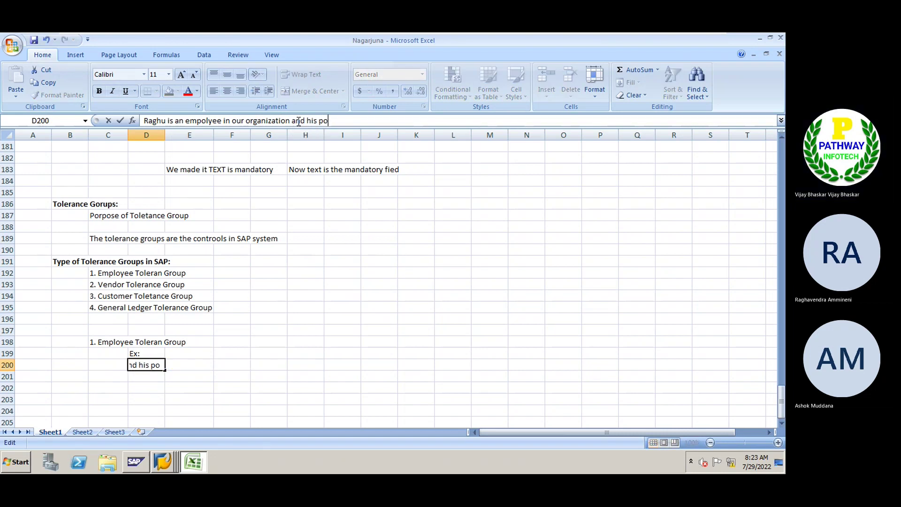
{"action": "type", "text": "sitioin is "}
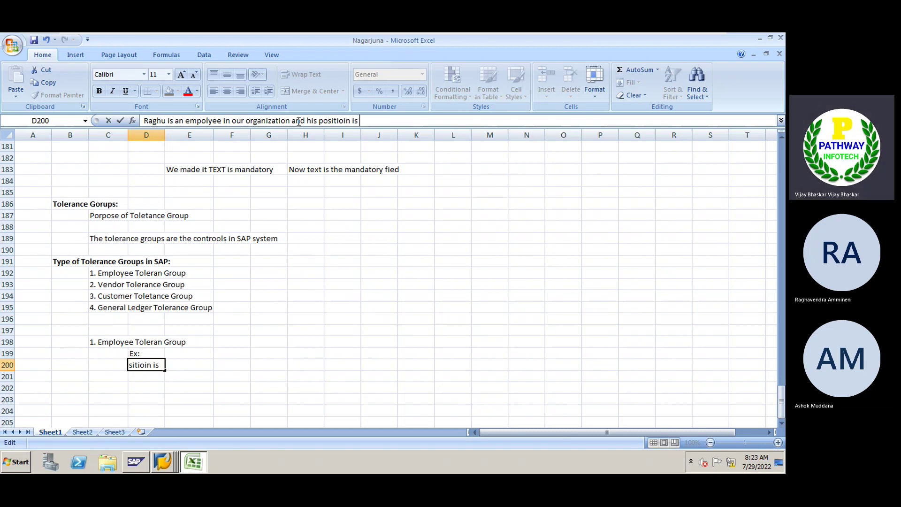
{"action": "type", "text": "a Team mamb"}
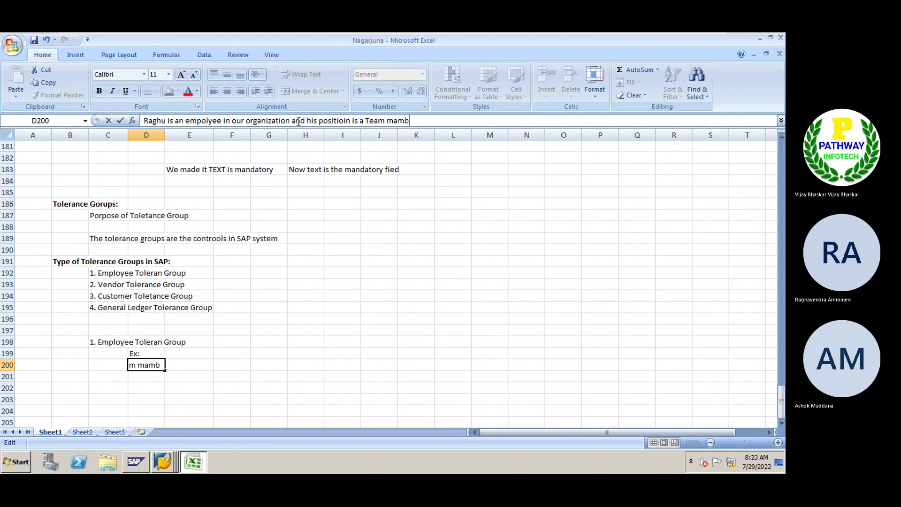
{"action": "type", "text": "er"}
{"action": "key", "text": "Return"}
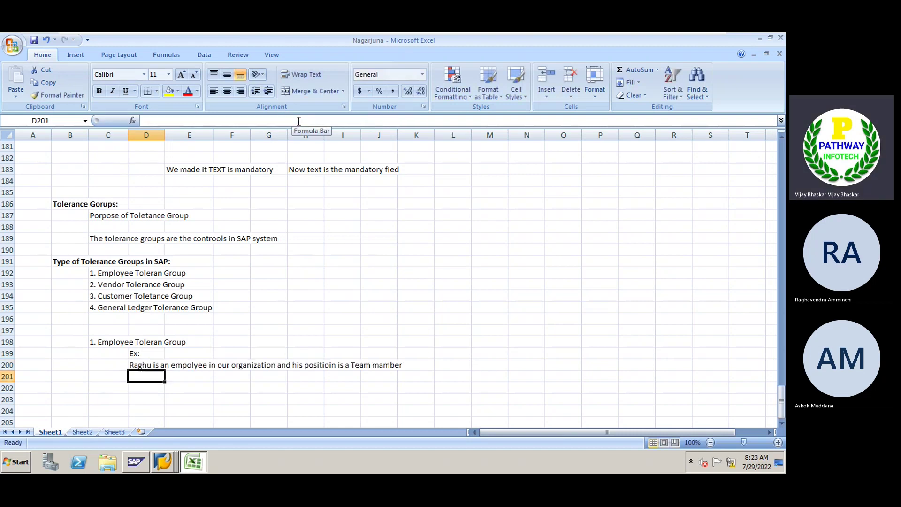
Insert the word "Finance" before "Team mamber" in the example sentence in D200
{"action": "left_click", "coordinate": [152, 365]}
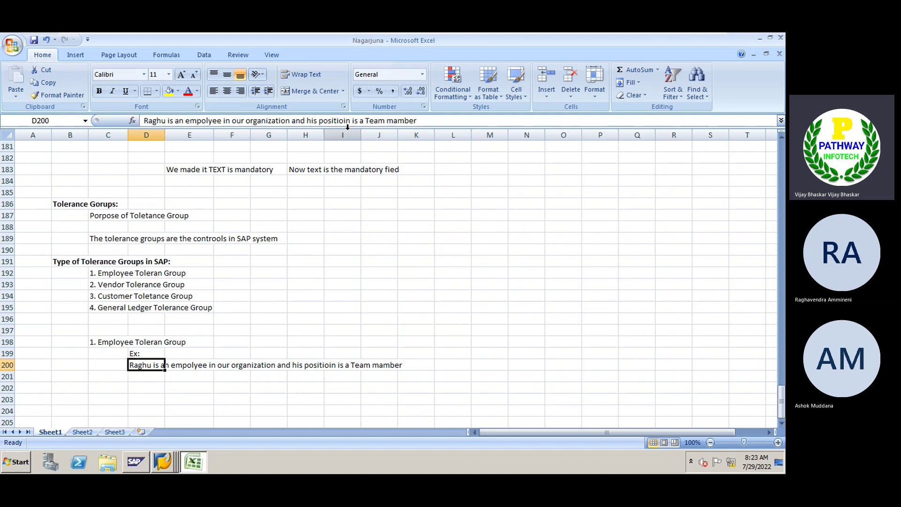
{"action": "left_click", "coordinate": [366, 121]}
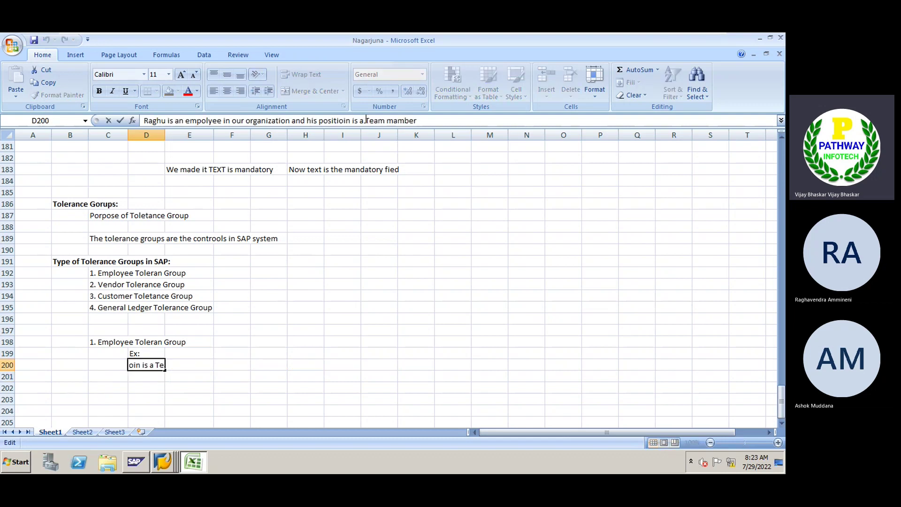
{"action": "type", "text": "Finance"}
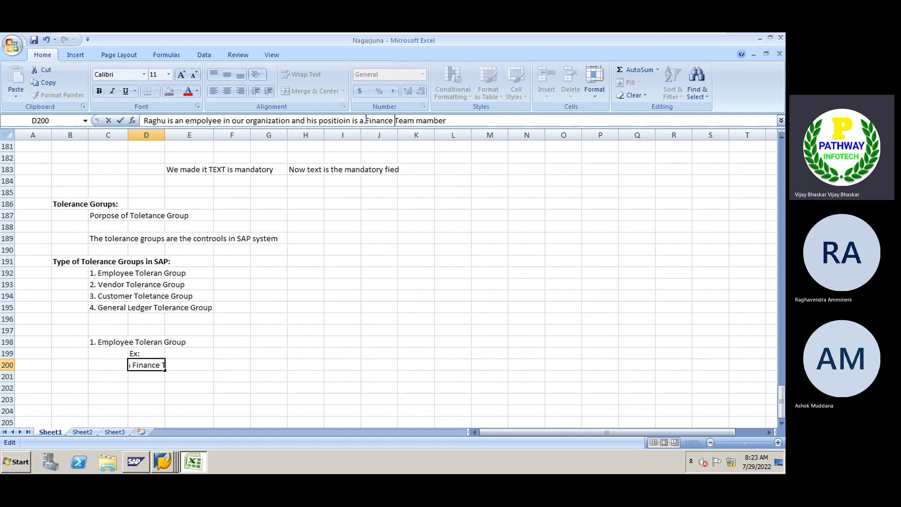
{"action": "key", "text": "Return"}
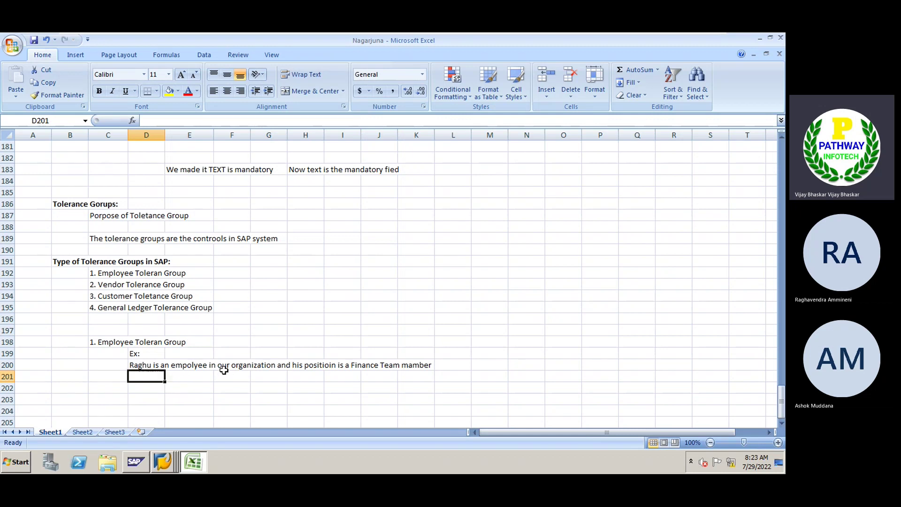
Enter in E201 the employee's first name followed by "is processing the payments, 15000/-"
{"action": "left_click", "coordinate": [178, 376]}
{"action": "type", "text": "R"}
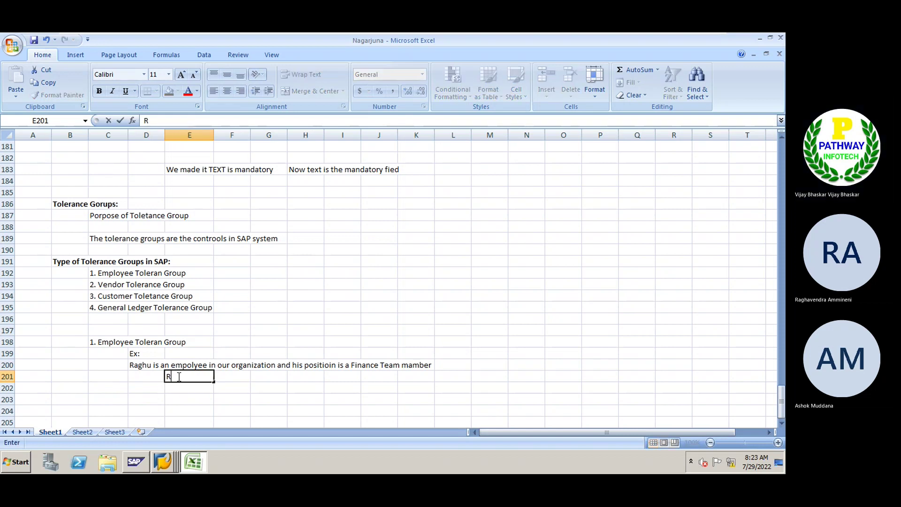
{"action": "type", "text": "aghu is proce"}
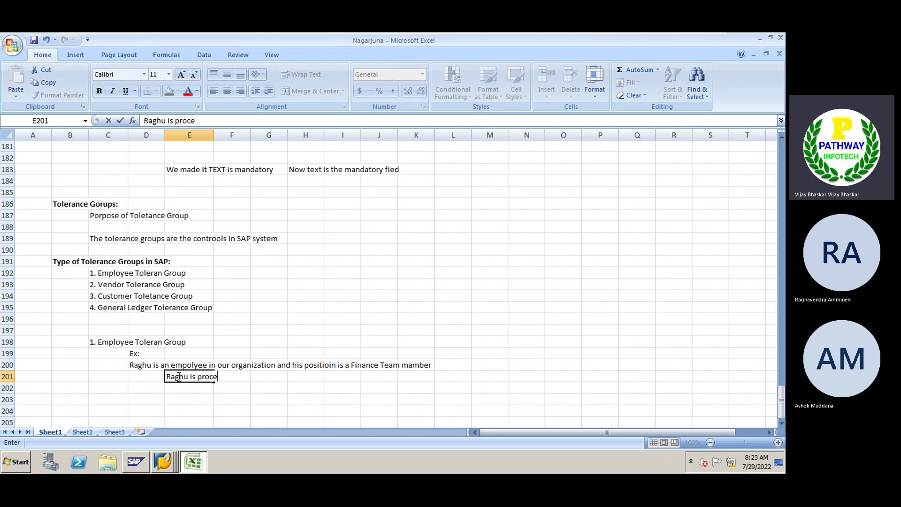
{"action": "type", "text": "ssing t"}
{"action": "key", "text": "BackSpace"}
{"action": "type", "text": "ing"}
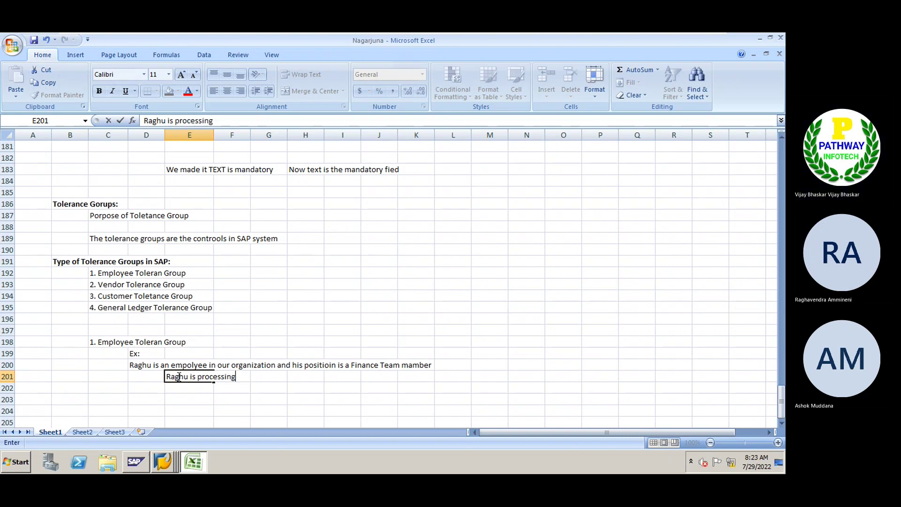
{"action": "type", "text": " the paym"}
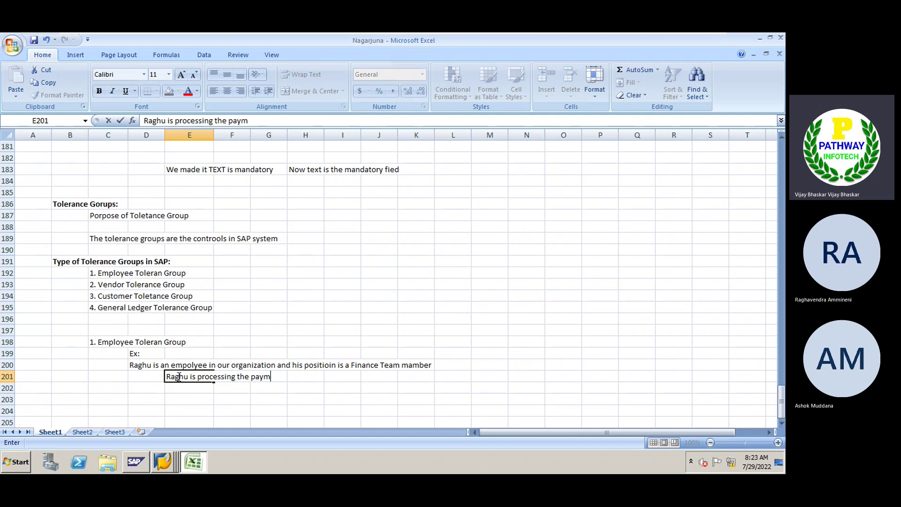
{"action": "type", "text": "ents,"}
{"action": "type", "text": "15000/-"}
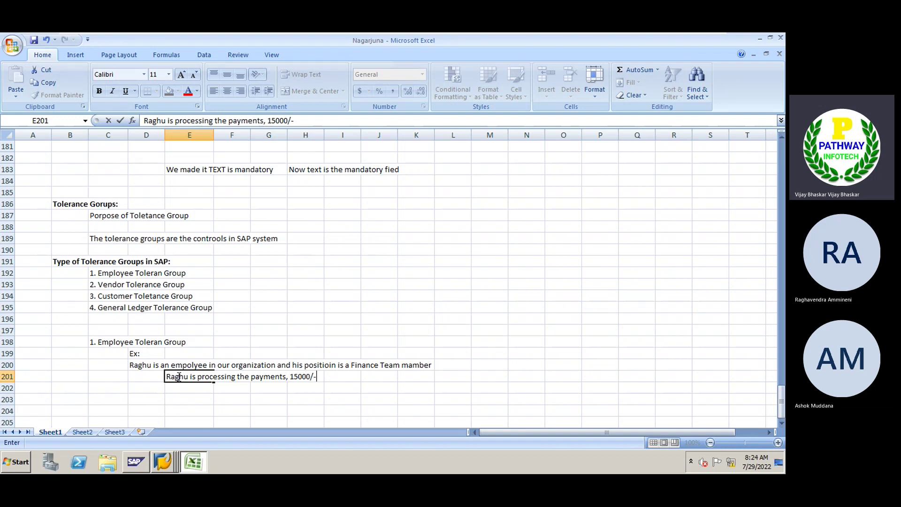
Complete E201 with "... but", the employee's first name and "do not have authrization to make the payment, if the amount is grater then 10000/-"
{"action": "type", "text": "... but Raghu d"}
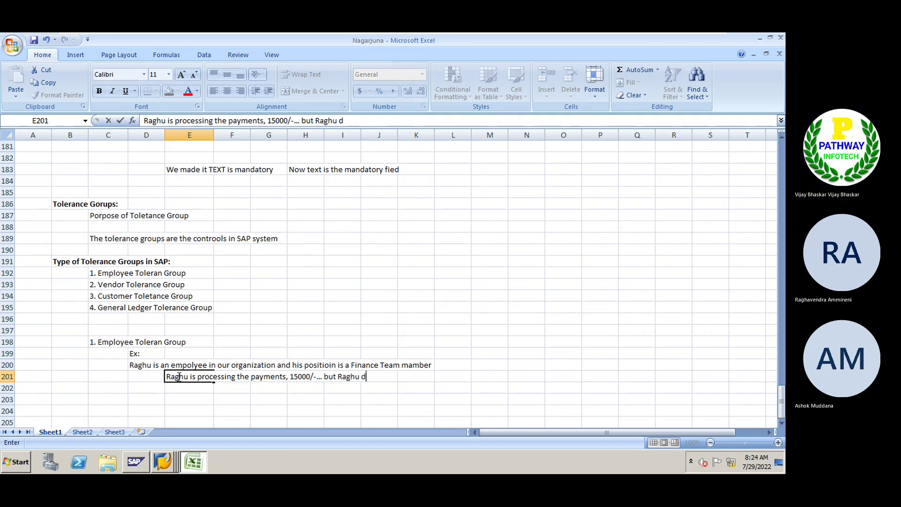
{"action": "type", "text": "o not have a"}
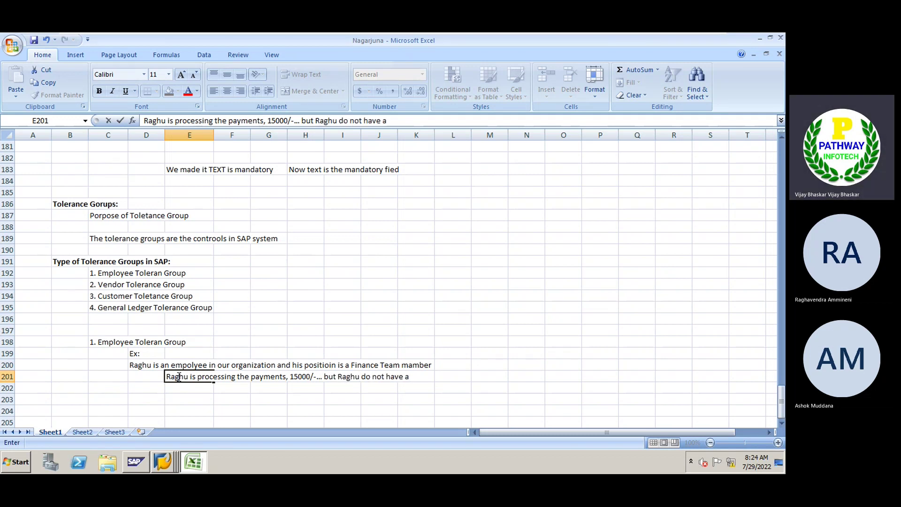
{"action": "type", "text": "uthriza"}
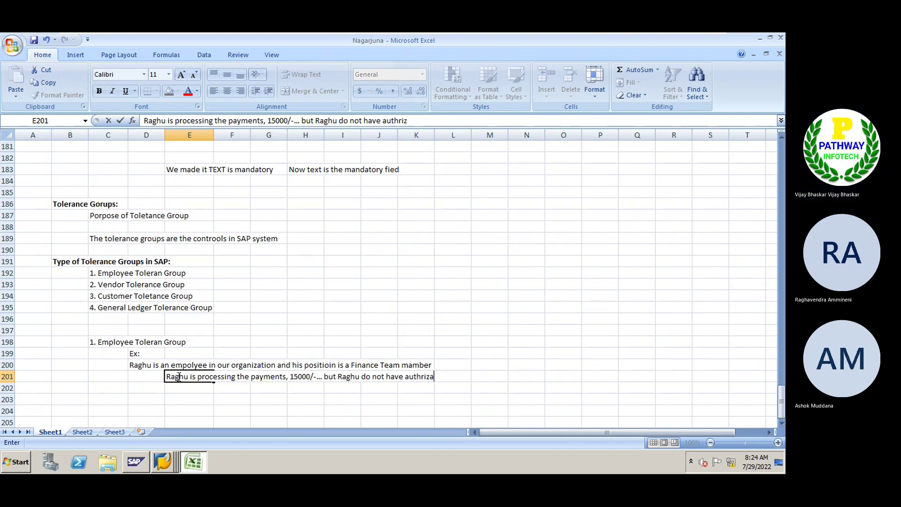
{"action": "type", "text": "tion to make"}
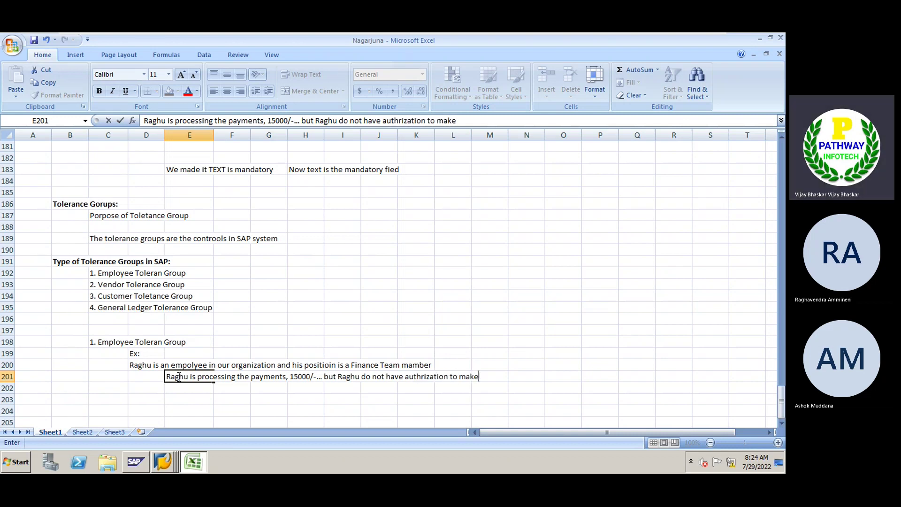
{"action": "type", "text": " the pay"}
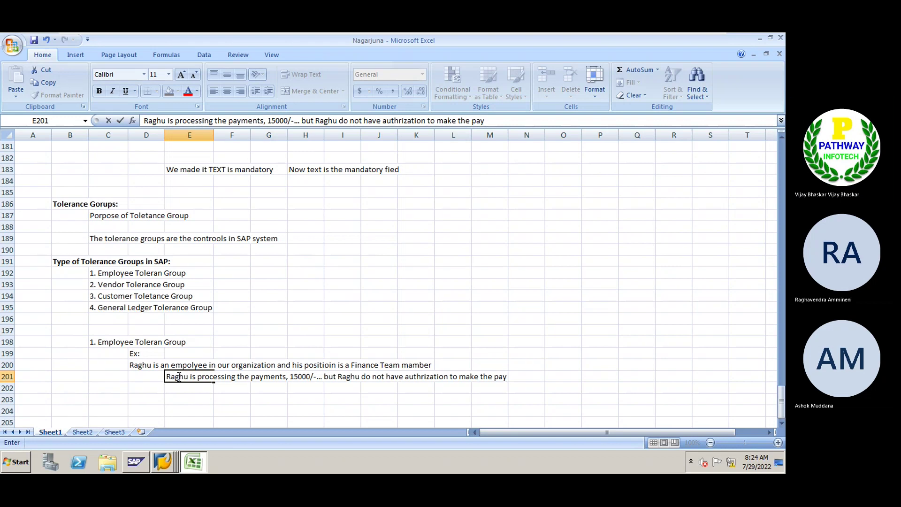
{"action": "type", "text": "ment"}
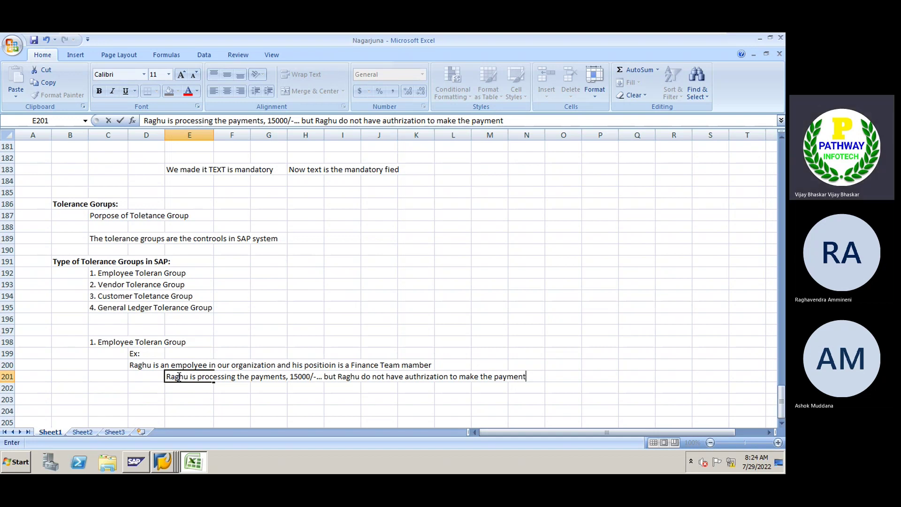
{"action": "type", "text": ", if the amount is "}
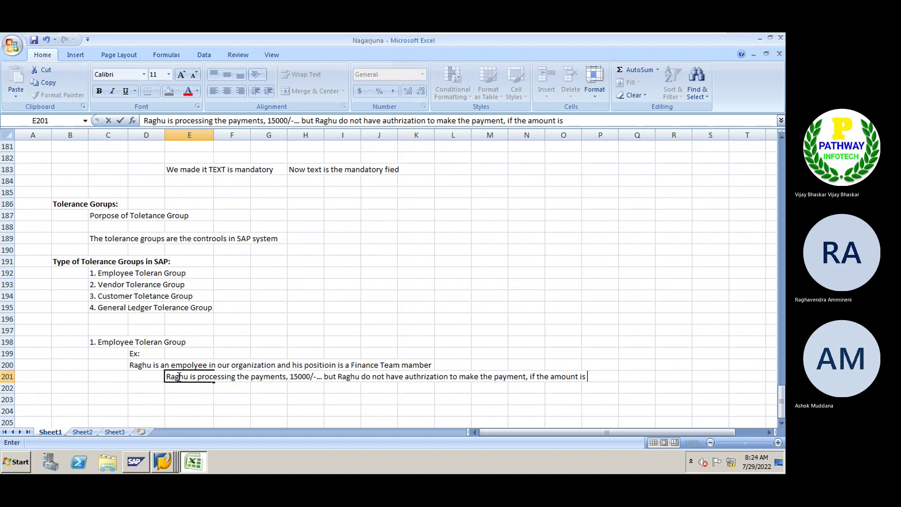
{"action": "type", "text": "grater "}
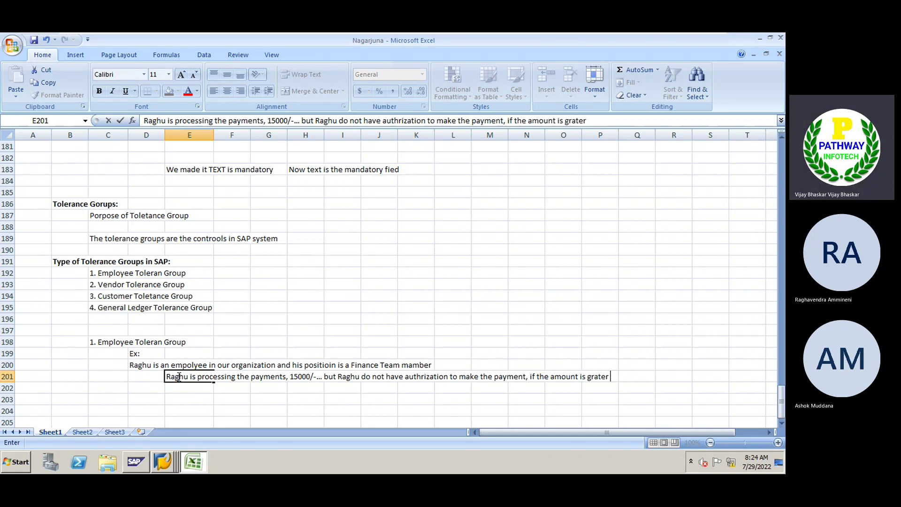
{"action": "type", "text": "then"}
{"action": "type", "text": " 100"}
{"action": "type", "text": "00/-"}
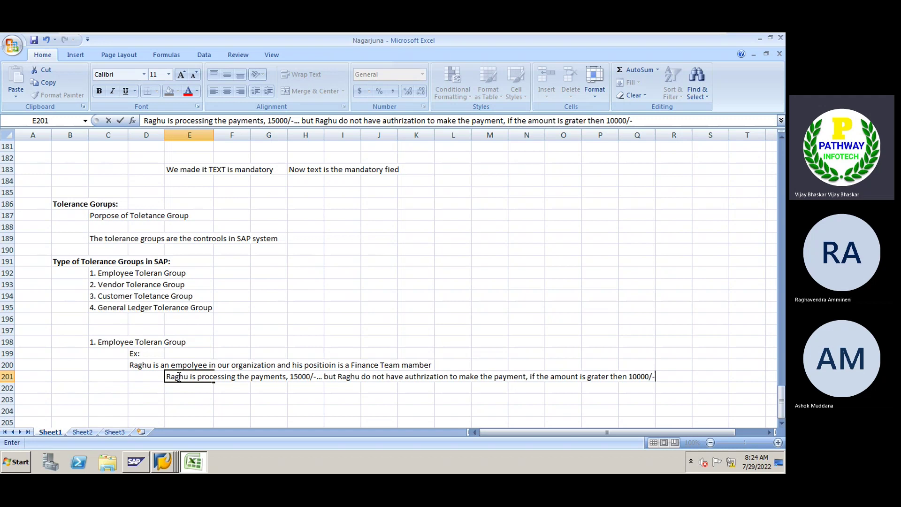
{"action": "key", "text": "Return"}
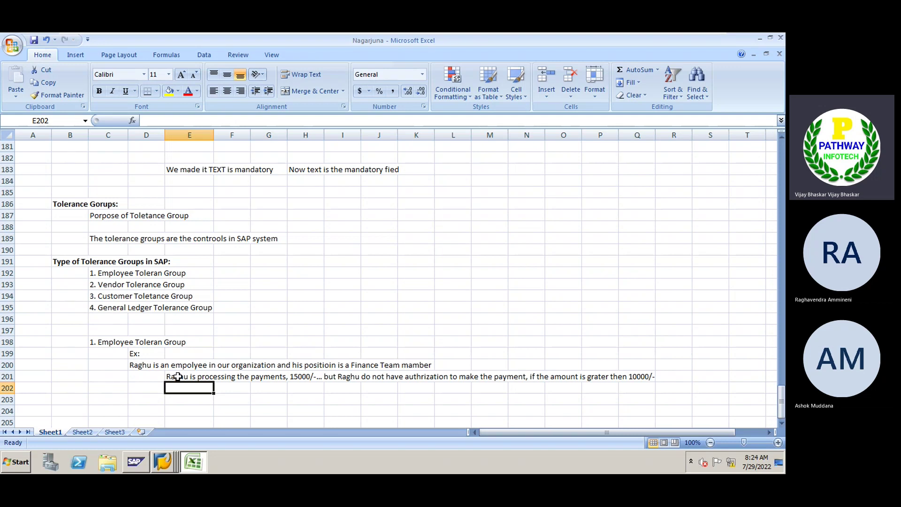
{"action": "left_click", "coordinate": [178, 377]}
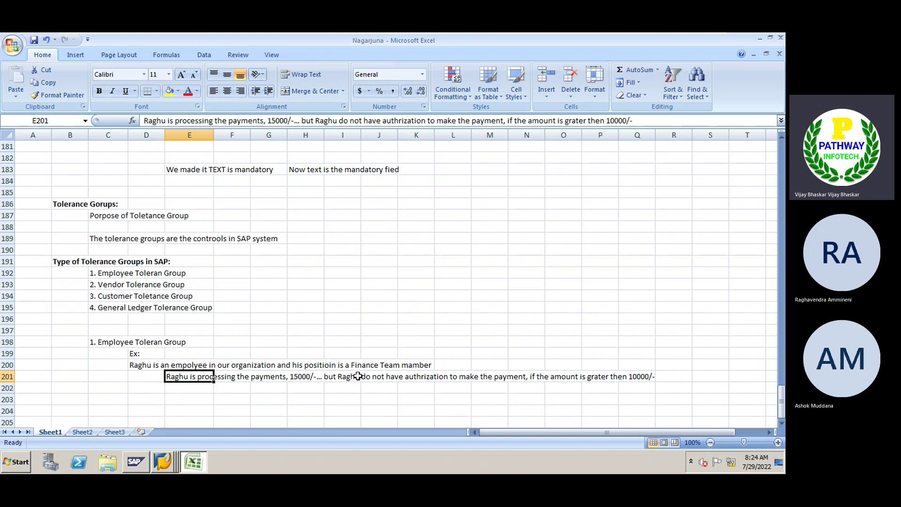
{"action": "left_click", "coordinate": [176, 384]}
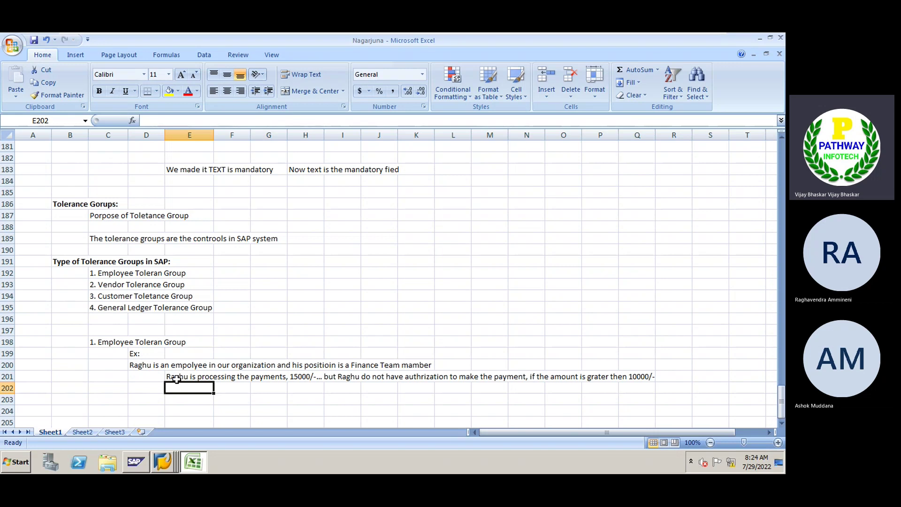
{"action": "left_click", "coordinate": [175, 378]}
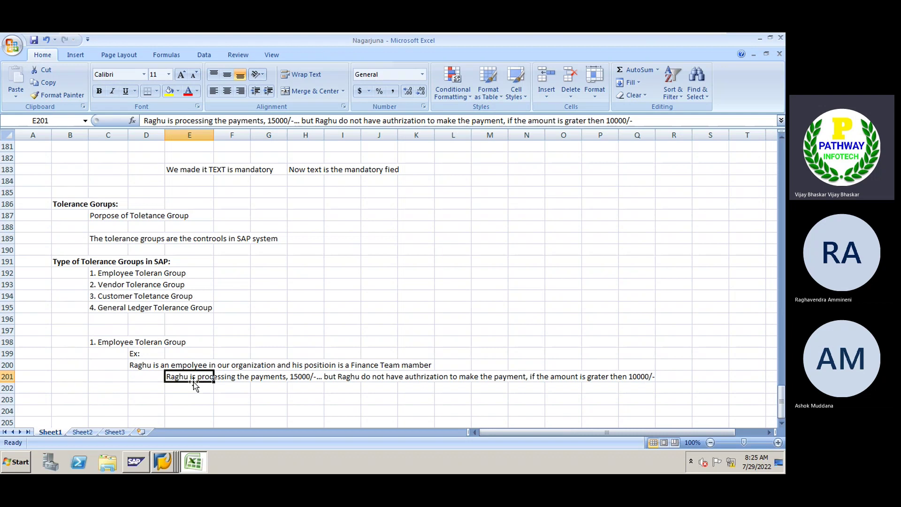
{"action": "left_click", "coordinate": [118, 343]}
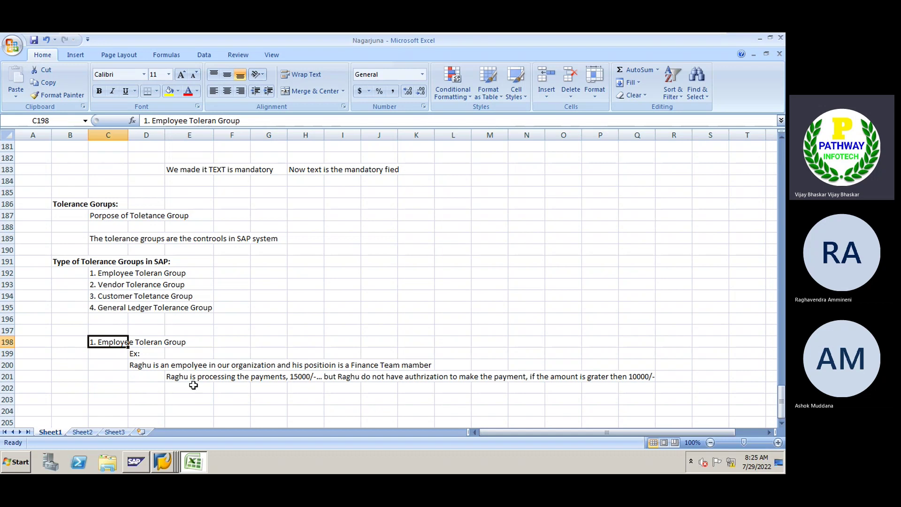
Label the example points by entering "A" in D201 and "B" in D202
{"action": "left_click", "coordinate": [148, 378]}
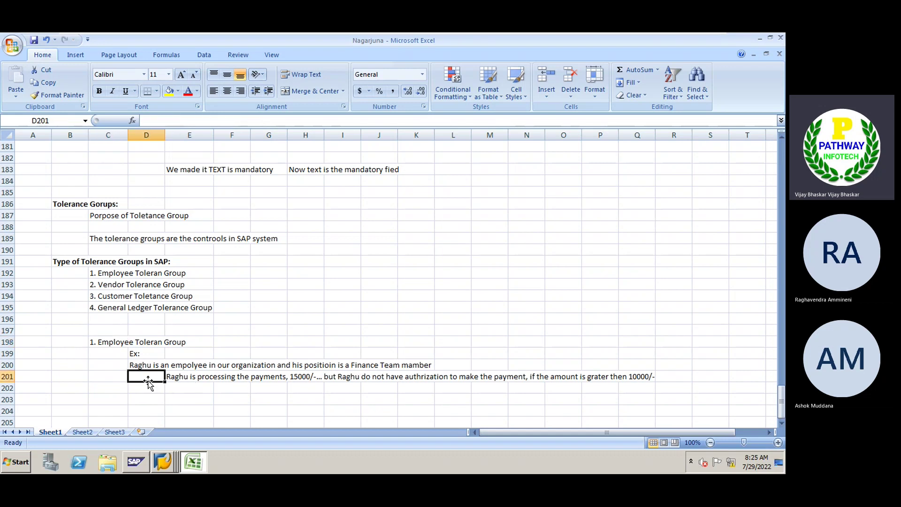
{"action": "type", "text": "A."}
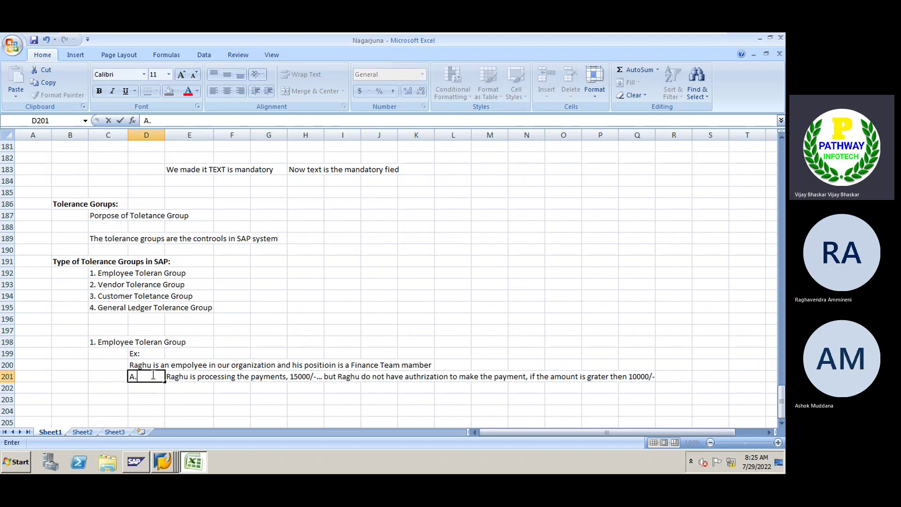
{"action": "key", "text": "BackSpace"}
{"action": "key", "text": "Return"}
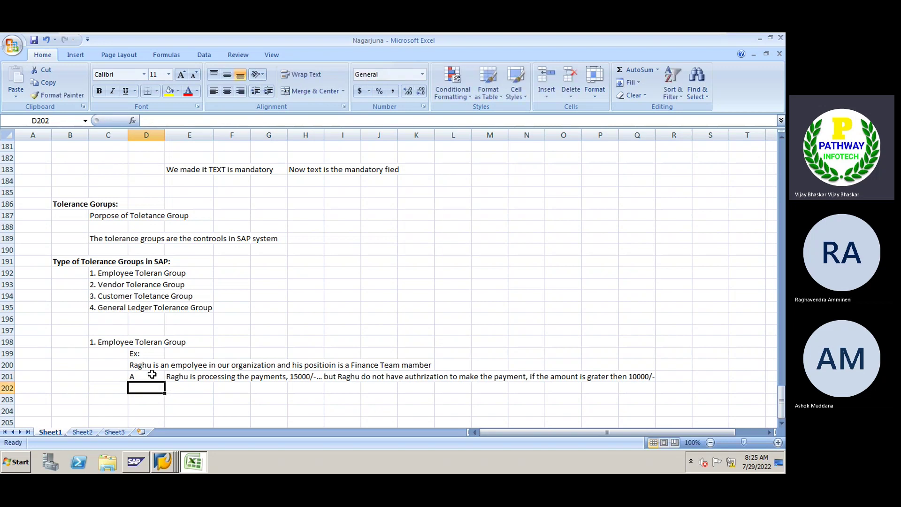
{"action": "type", "text": "B"}
{"action": "key", "text": "Tab"}
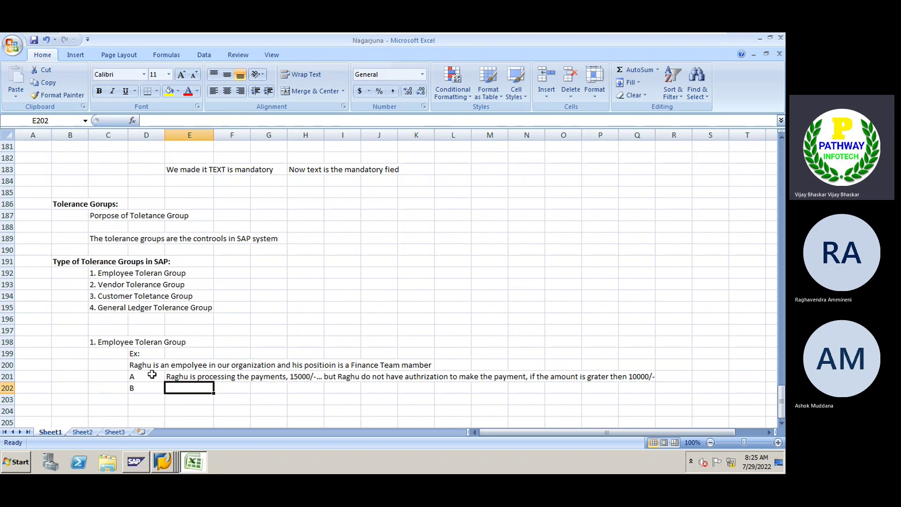
Enter in E202 "Since", the employee's first name and "do not have authrization to make the payment,"
{"action": "type", "text": "Since Raghu "}
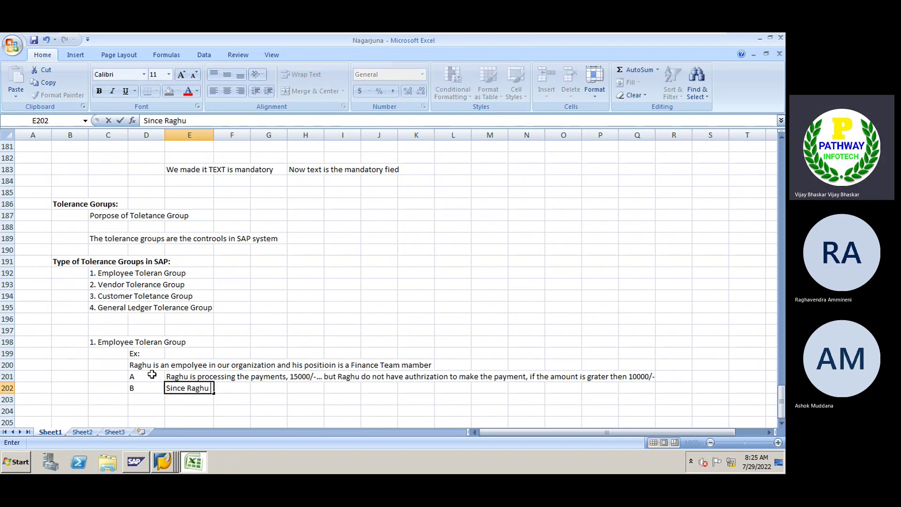
{"action": "type", "text": "do not have "}
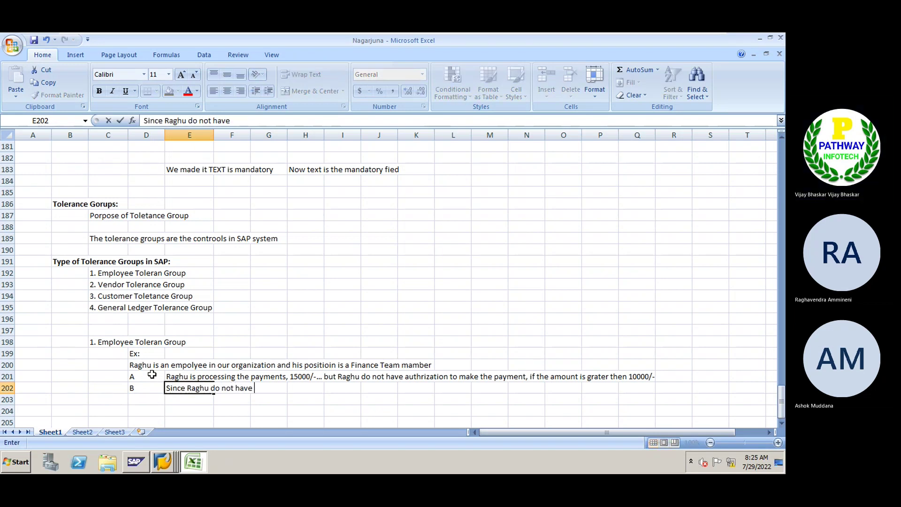
{"action": "type", "text": "authri"}
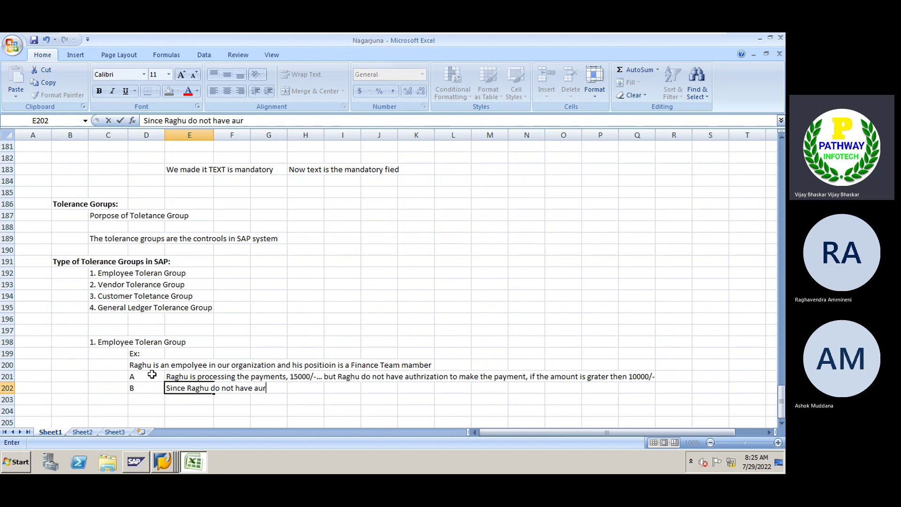
{"action": "type", "text": "za"}
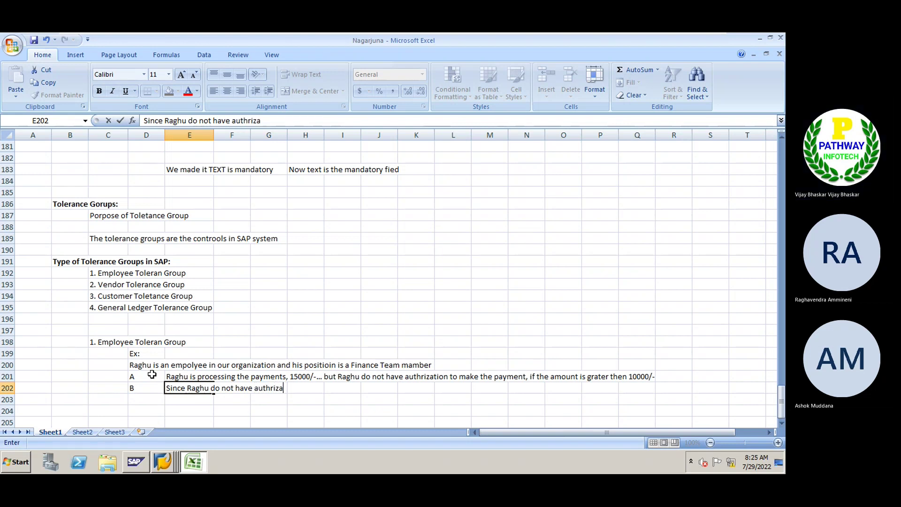
{"action": "type", "text": "tion to make t"}
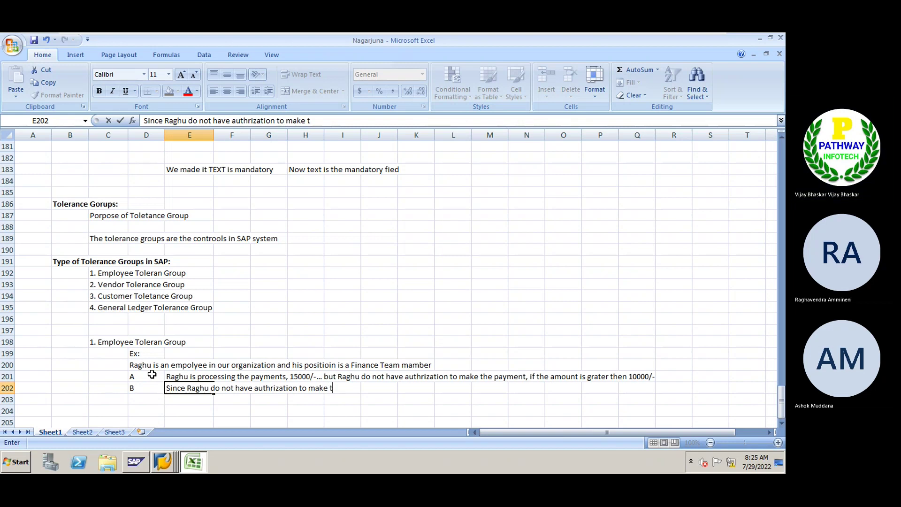
{"action": "type", "text": "he paymen"}
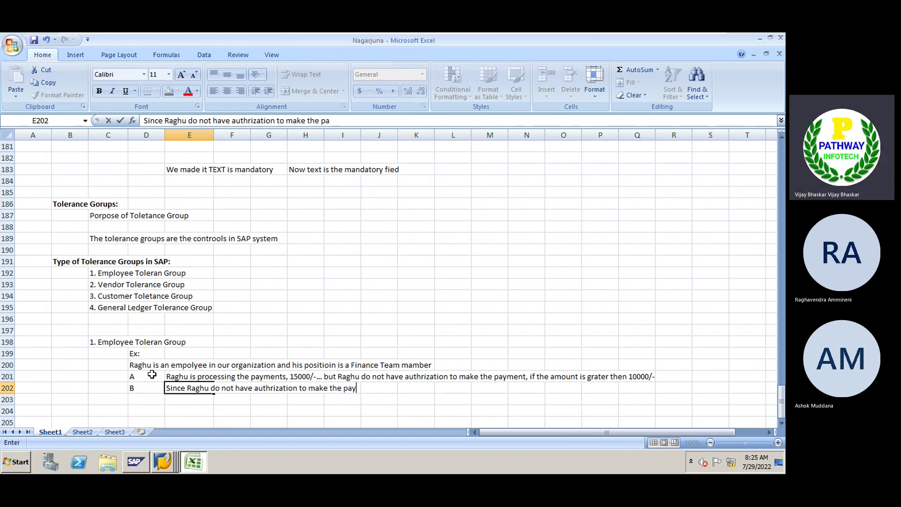
{"action": "key", "text": "BackSpace"}
{"action": "type", "text": "ne.,"}
{"action": "key", "text": "BackSpace"}
{"action": "key", "text": "BackSpace"}
{"action": "type", "text": "t, "}
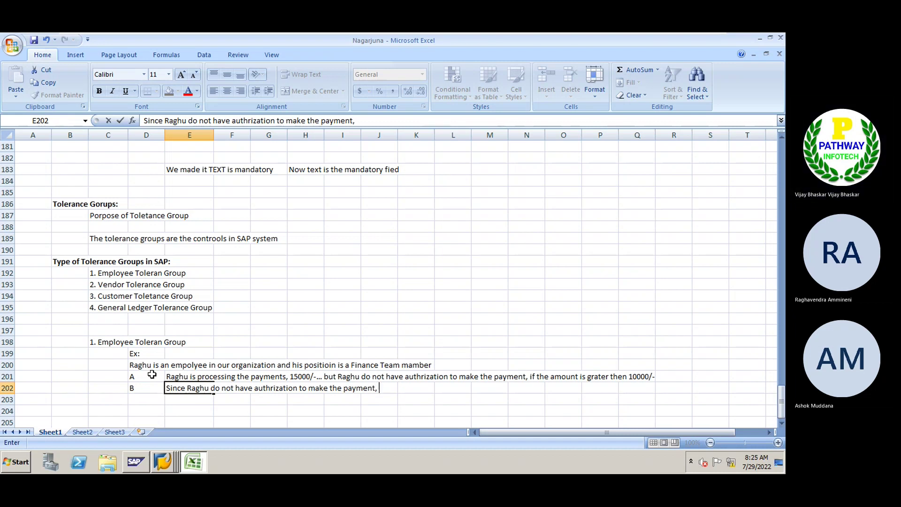
Complete the E202 sentence with "he need to get the approval from his manager.."
{"action": "type", "text": "he nee"}
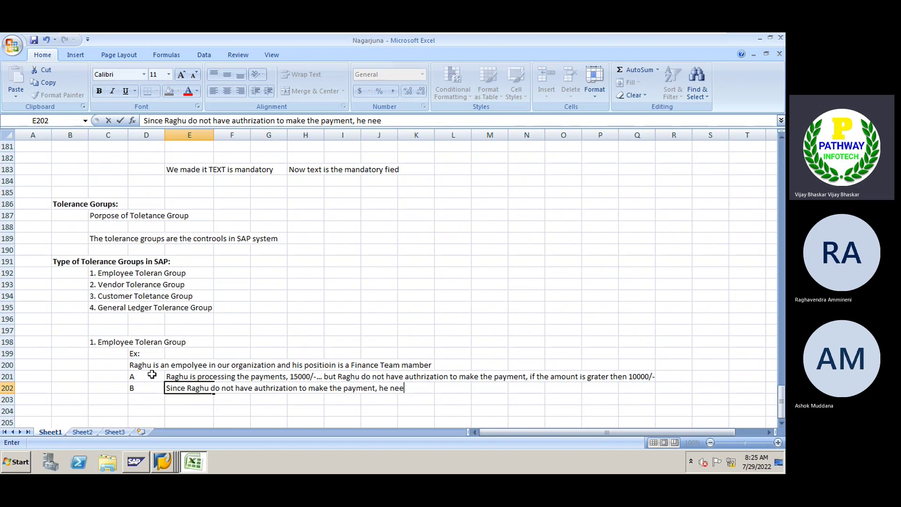
{"action": "type", "text": "d to get at app"}
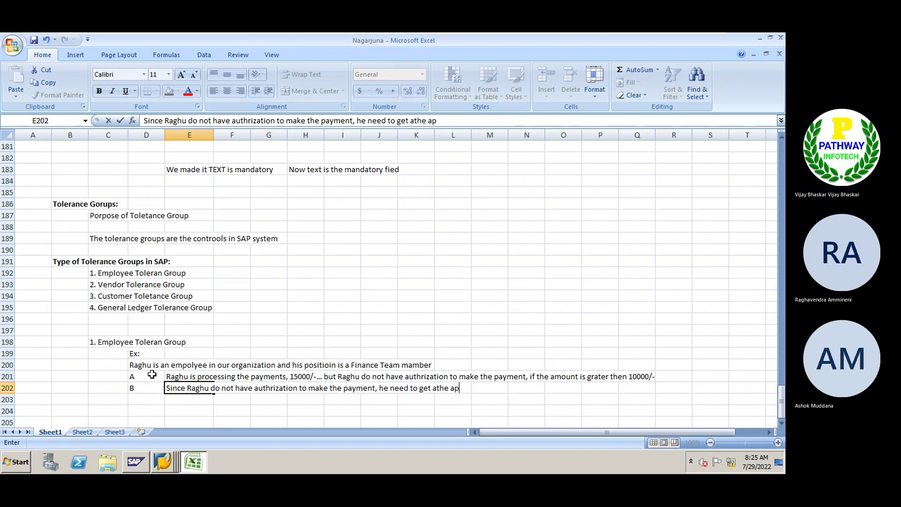
{"action": "key", "text": "BackSpace"}
{"action": "key", "text": "BackSpace"}
{"action": "key", "text": "BackSpace"}
{"action": "key", "text": "BackSpace"}
{"action": "key", "text": "BackSpace"}
{"action": "type", "text": "the approval from"}
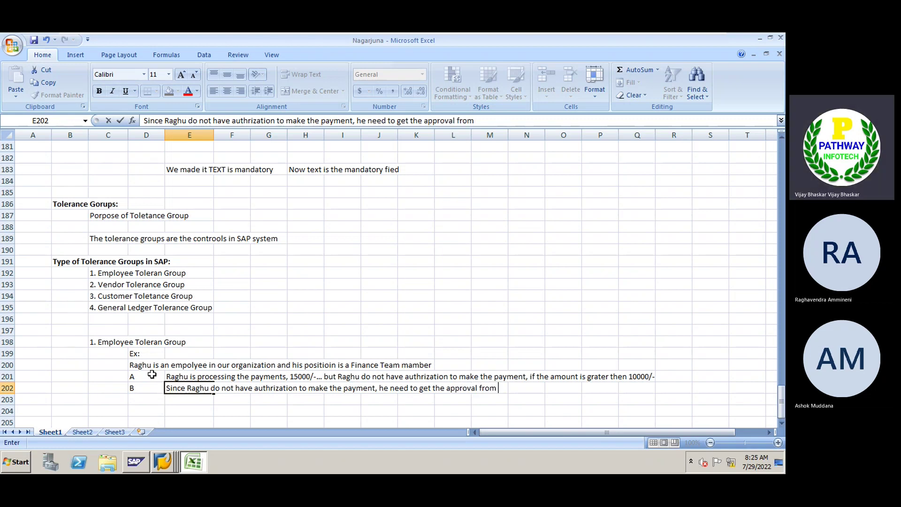
{"action": "type", "text": "his manager"}
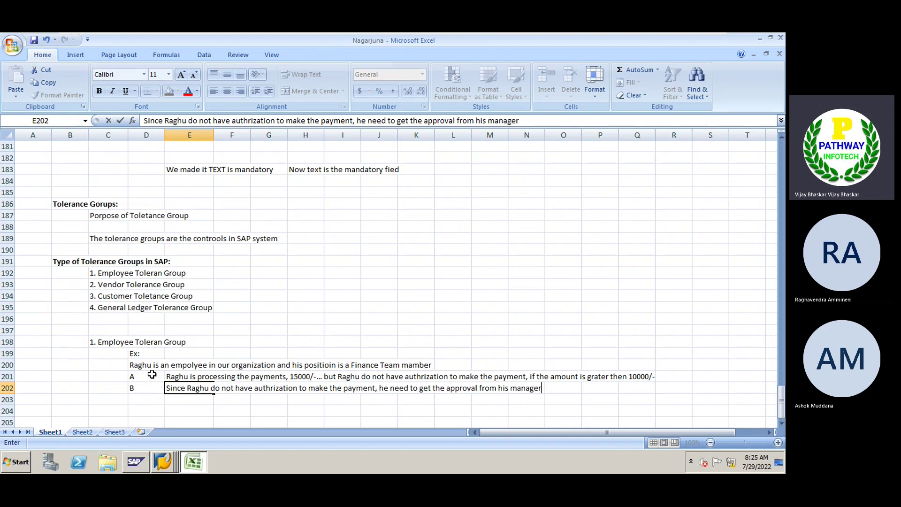
{"action": "type", "text": ".."}
{"action": "key", "text": "Return"}
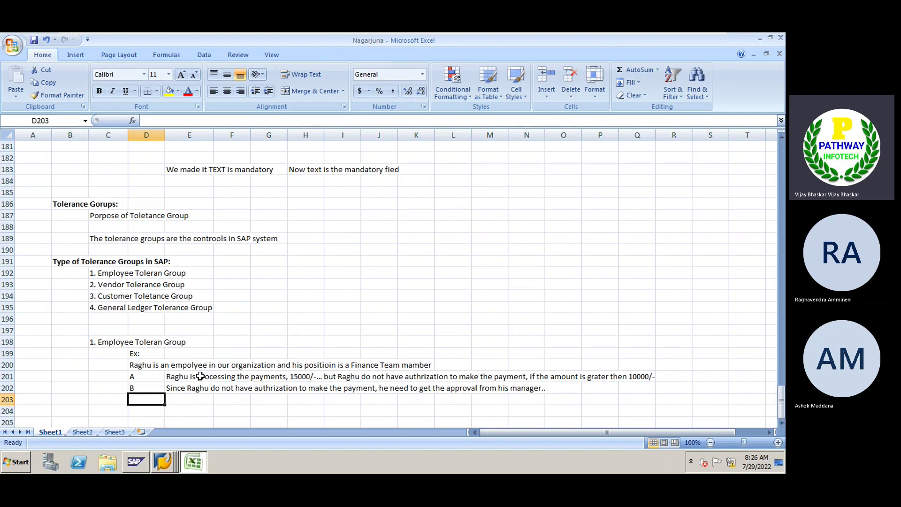
Review the employee tolerance group example in rows 198 to 202 and the list of tolerance group types in C192:C195
{"action": "left_click_drag", "start_coordinate": [175, 375], "coordinate": [180, 389]}
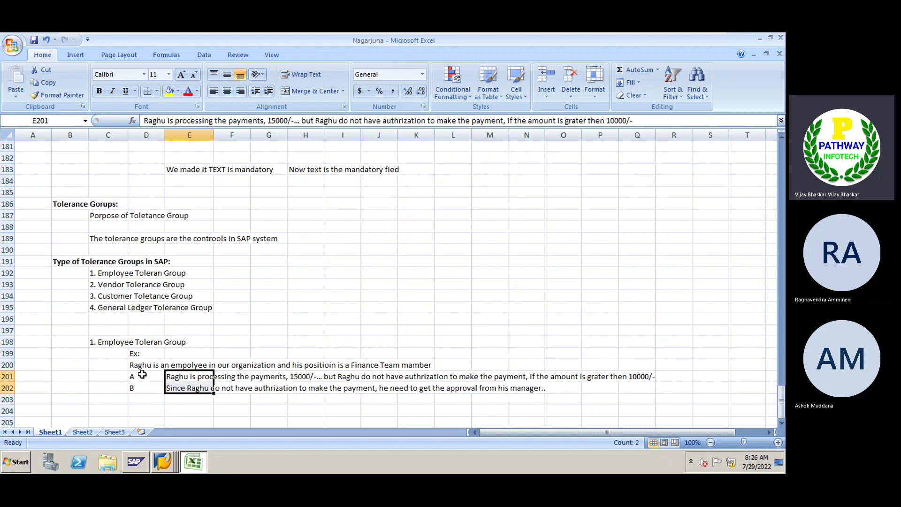
{"action": "left_click", "coordinate": [99, 341]}
{"action": "left_click_drag", "start_coordinate": [100, 342], "coordinate": [132, 342]}
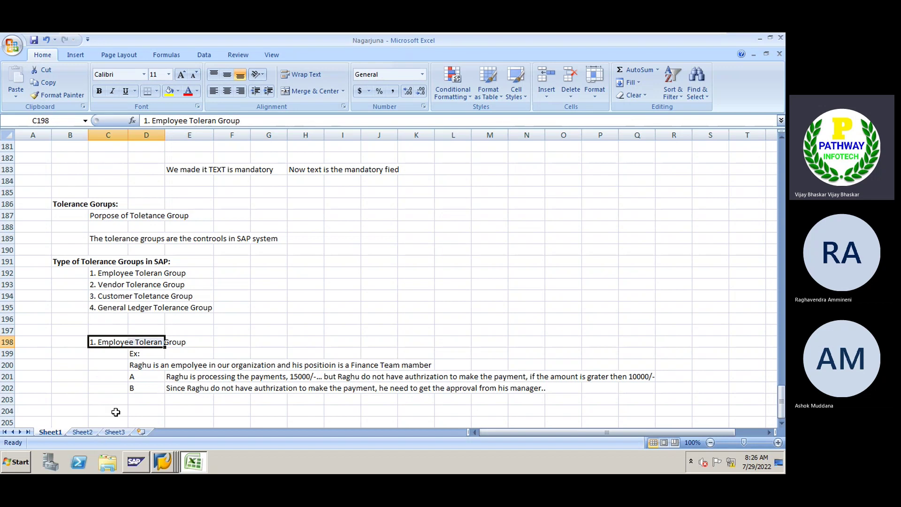
{"action": "left_click", "coordinate": [172, 380]}
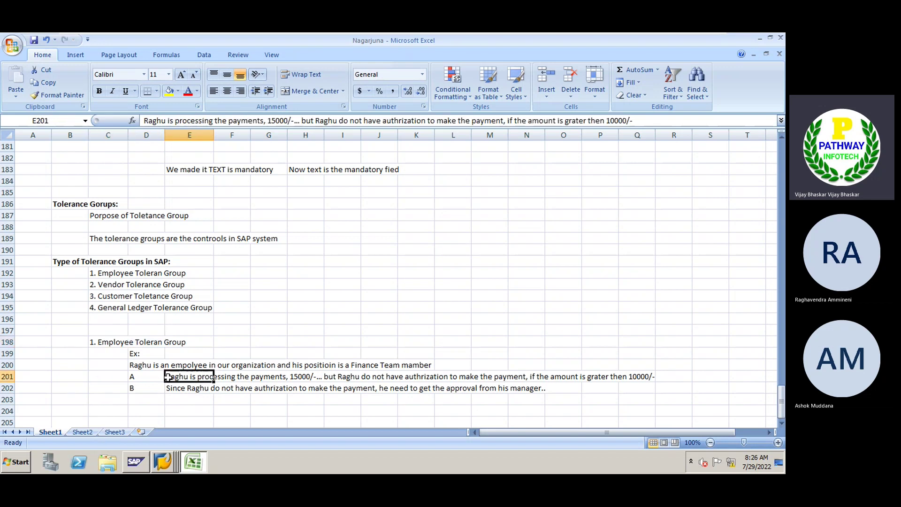
{"action": "left_click", "coordinate": [616, 376]}
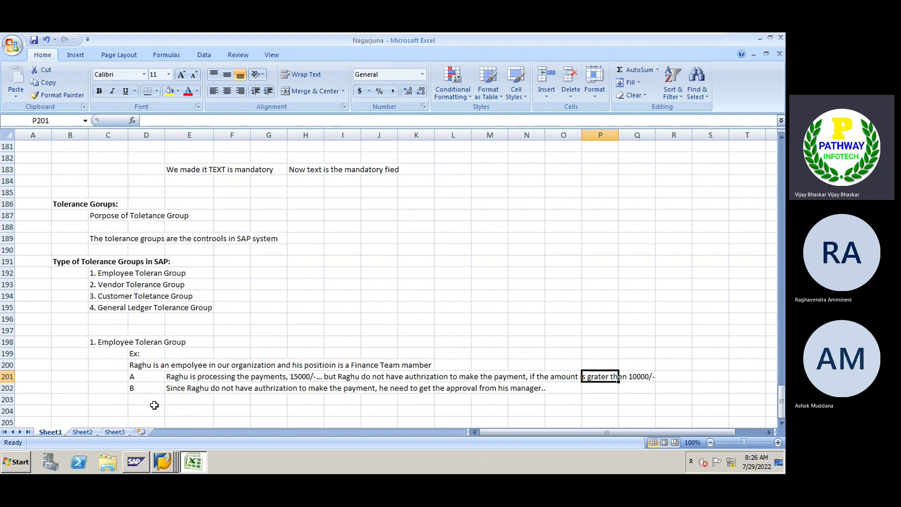
{"action": "left_click", "coordinate": [149, 390]}
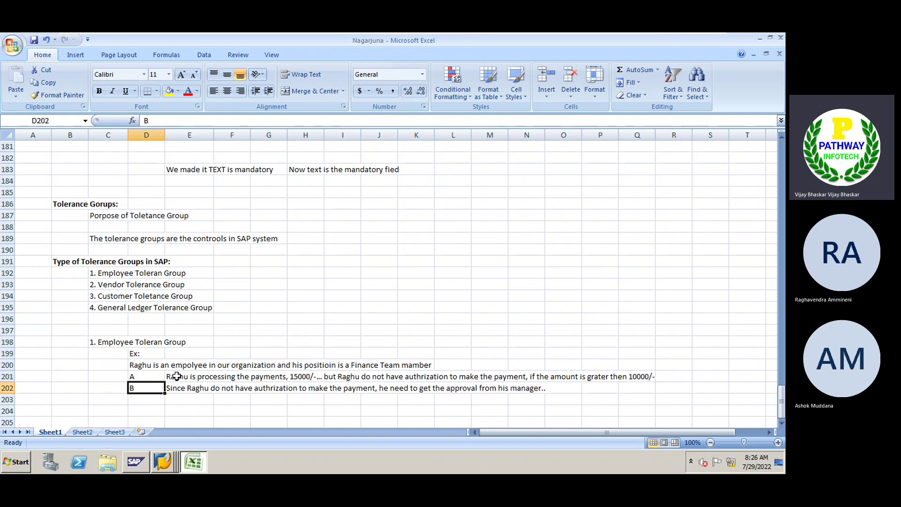
{"action": "left_click", "coordinate": [104, 342]}
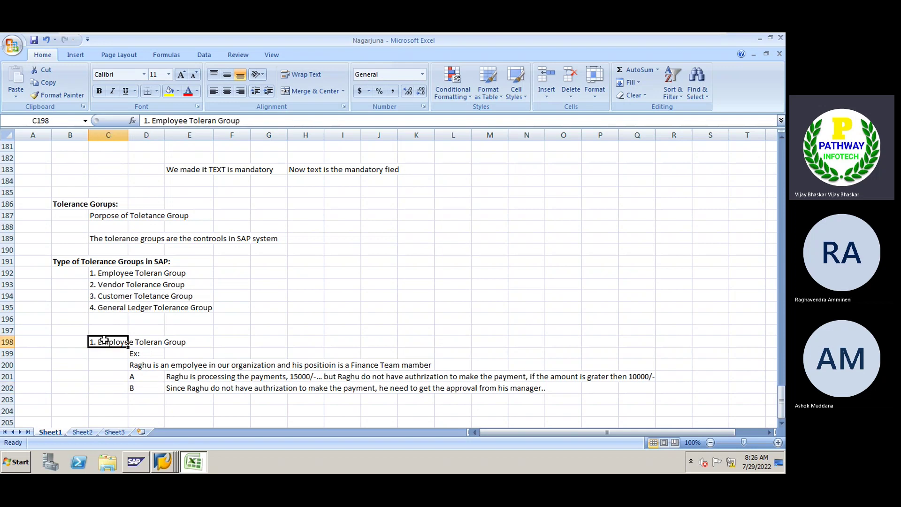
{"action": "left_click", "coordinate": [112, 282]}
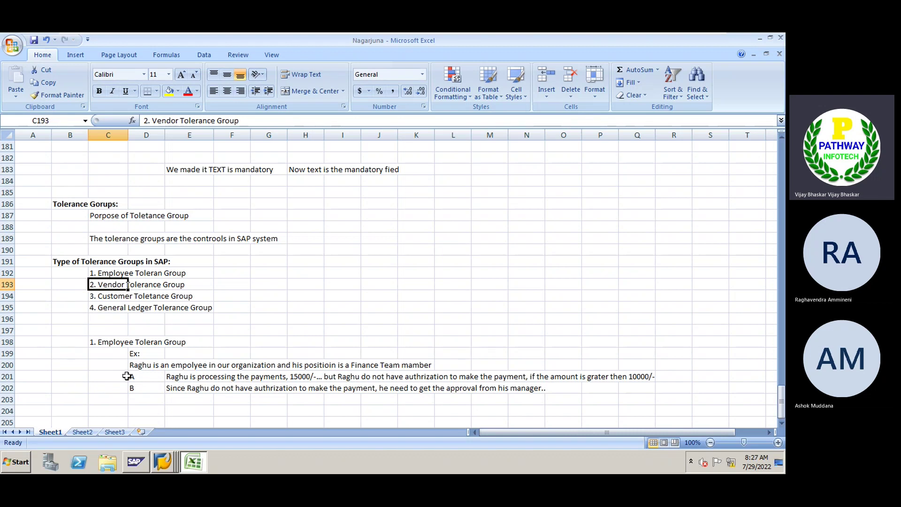
{"action": "left_click_drag", "start_coordinate": [99, 273], "coordinate": [102, 308]}
{"action": "left_click", "coordinate": [87, 400]}
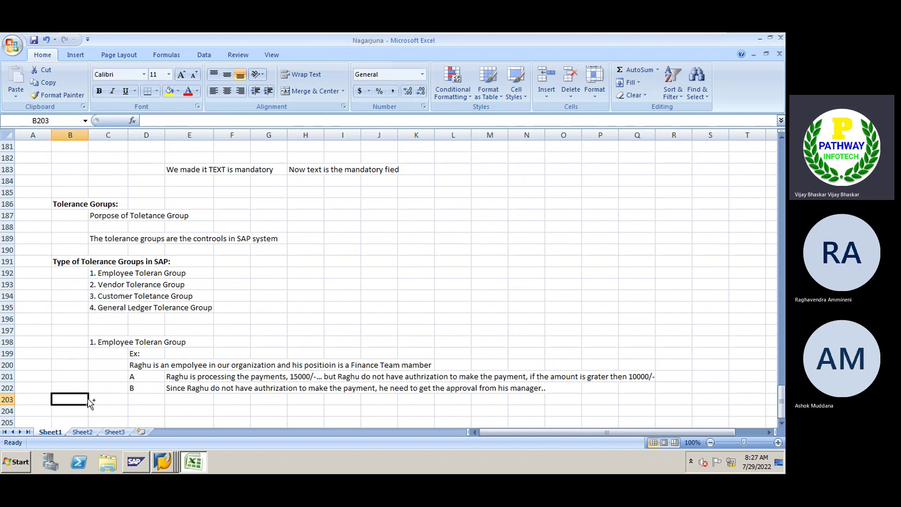
{"action": "left_click", "coordinate": [111, 315]}
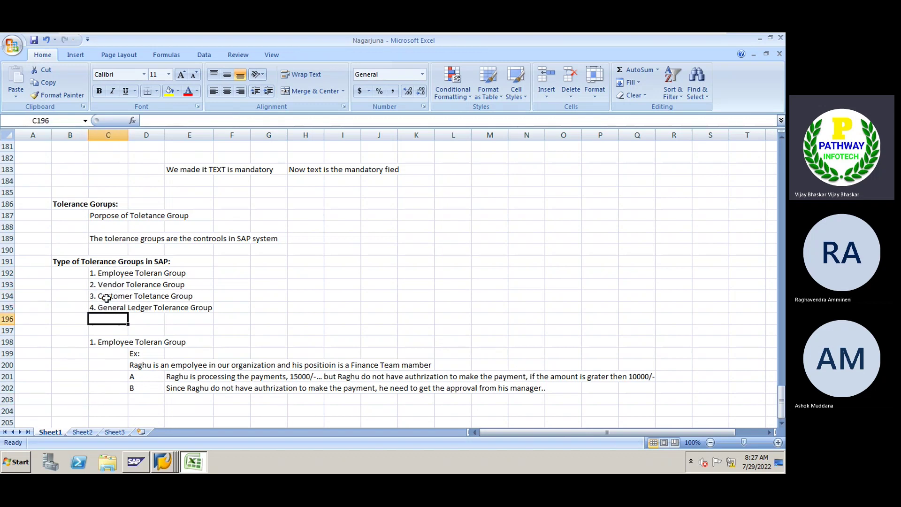
{"action": "left_click", "coordinate": [106, 296]}
{"action": "left_click", "coordinate": [104, 273]}
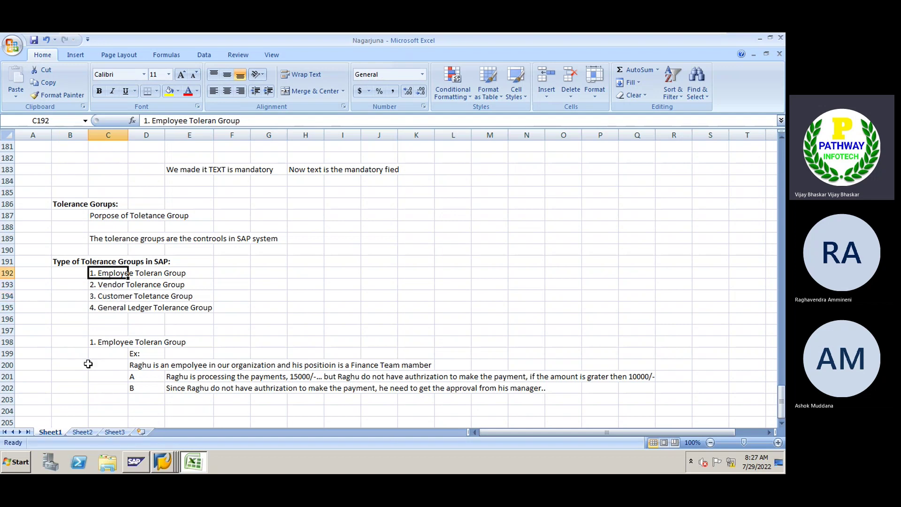
{"action": "scroll", "coordinate": [105, 389], "scroll_direction": "down", "scroll_amount": 4}
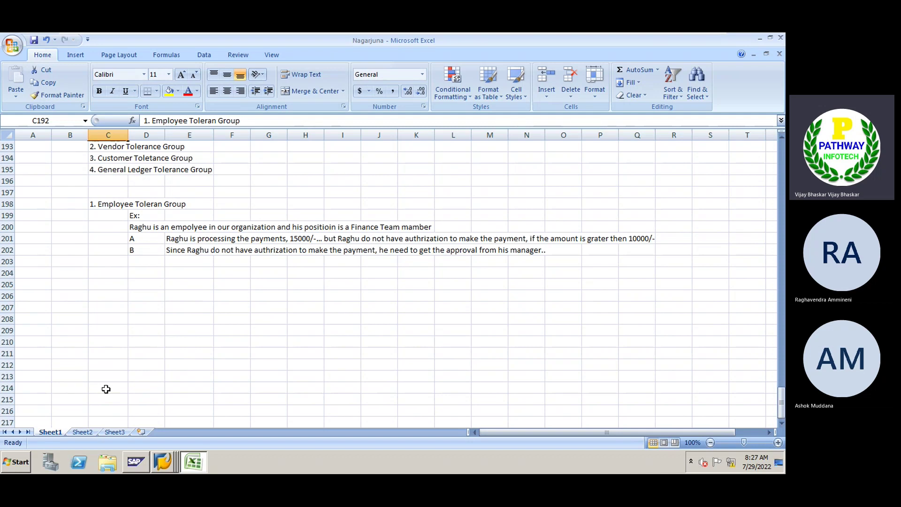
Switch to the SAP session with the G/L account document and open the SAP Reference IMG through transaction /nspro
{"action": "left_click", "coordinate": [163, 462]}
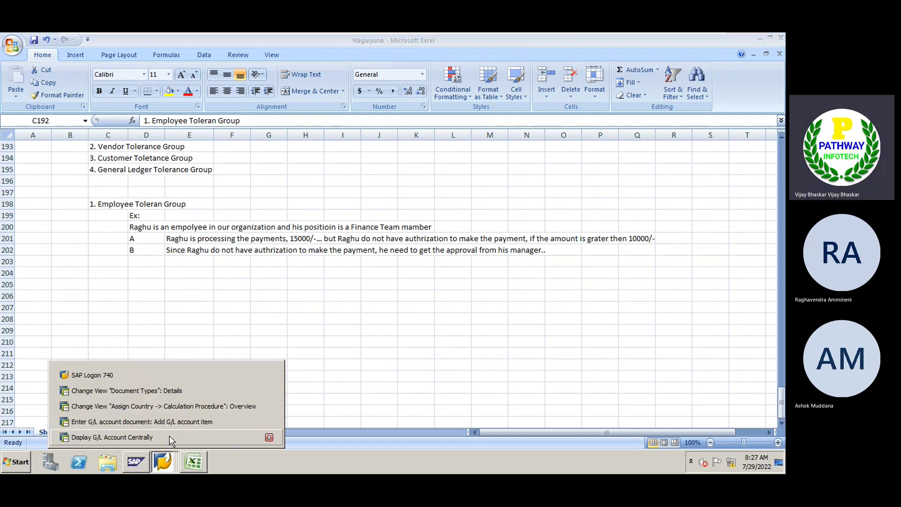
{"action": "left_click", "coordinate": [161, 421]}
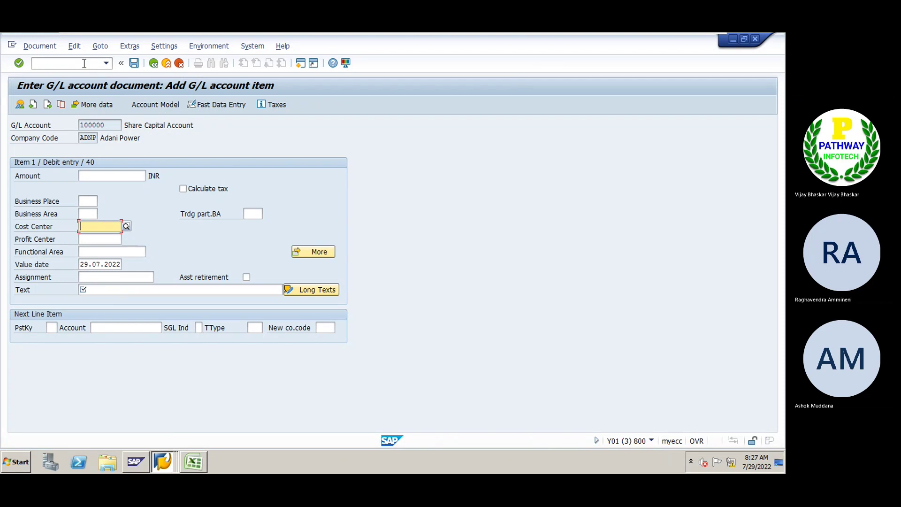
{"action": "type", "text": "/nspro"}
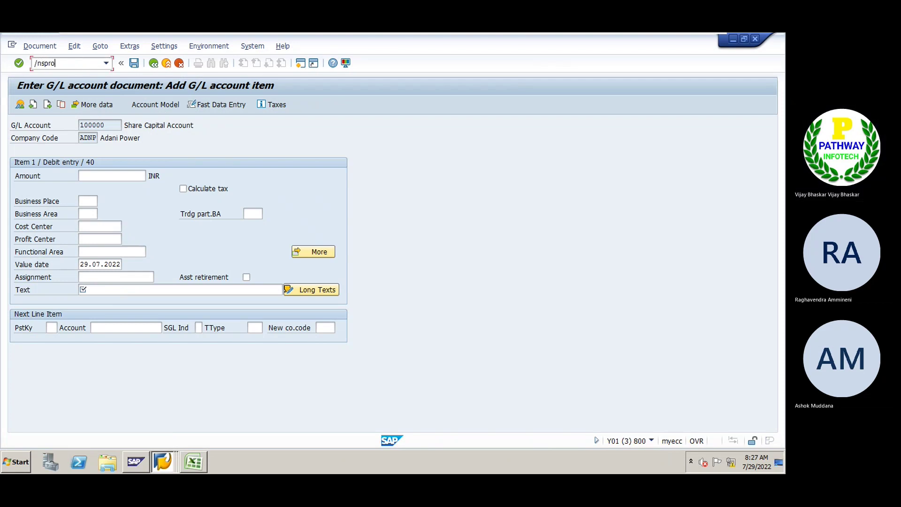
{"action": "key", "text": "Return"}
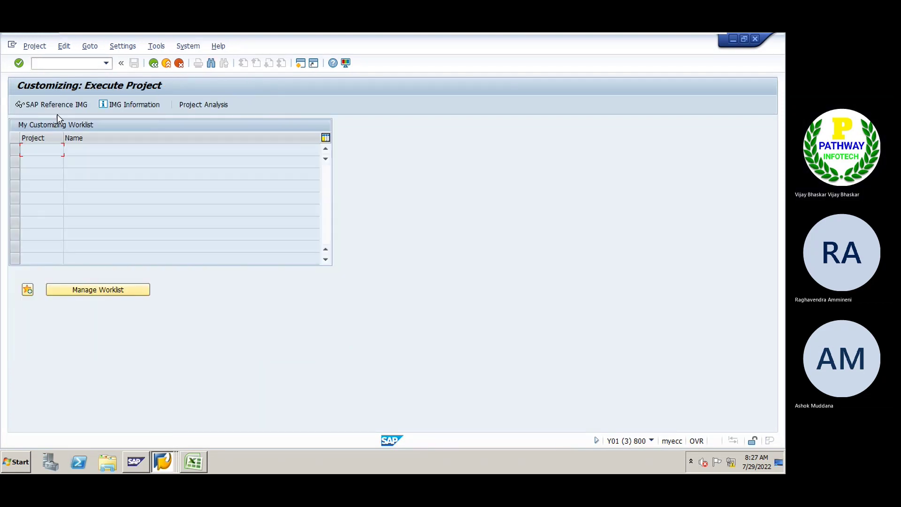
{"action": "left_click", "coordinate": [49, 104]}
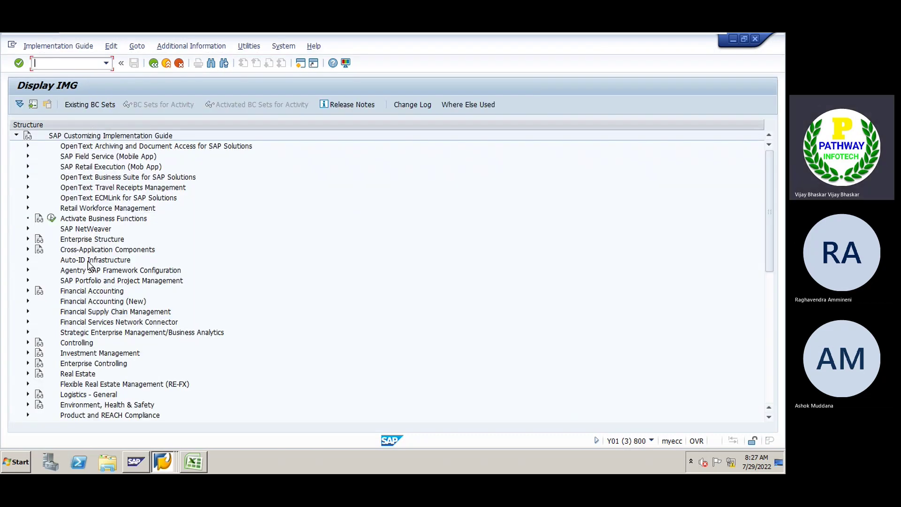
Expand Financial Accounting, General Ledger Accounting and Business Transactions in the implementation guide
{"action": "left_click", "coordinate": [83, 291]}
{"action": "double_click", "coordinate": [84, 292]}
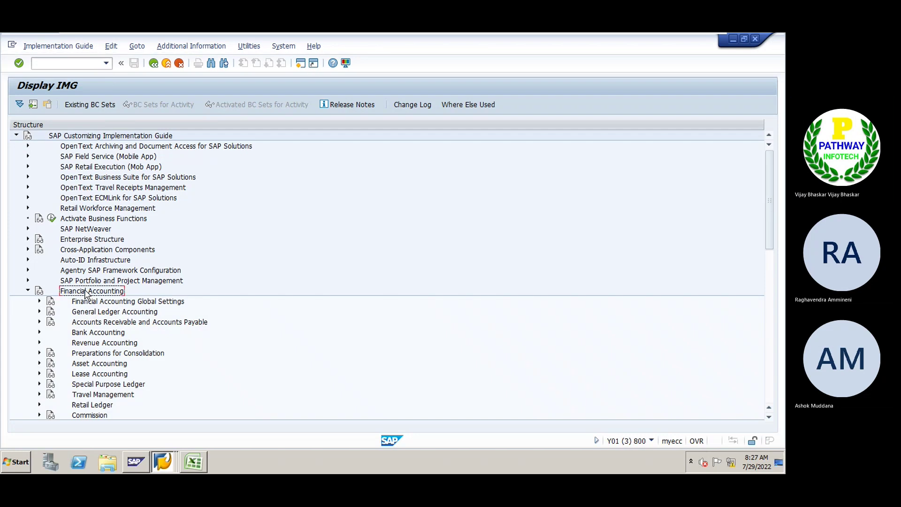
{"action": "key", "text": "Down"}
{"action": "key", "text": "Down"}
{"action": "key", "text": "Right"}
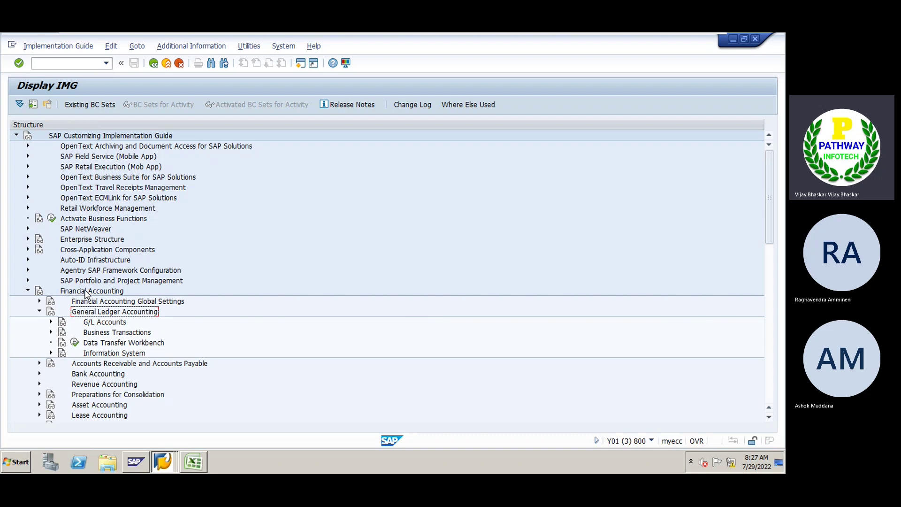
{"action": "key", "text": "Down"}
{"action": "key", "text": "Down"}
{"action": "key", "text": "Right"}
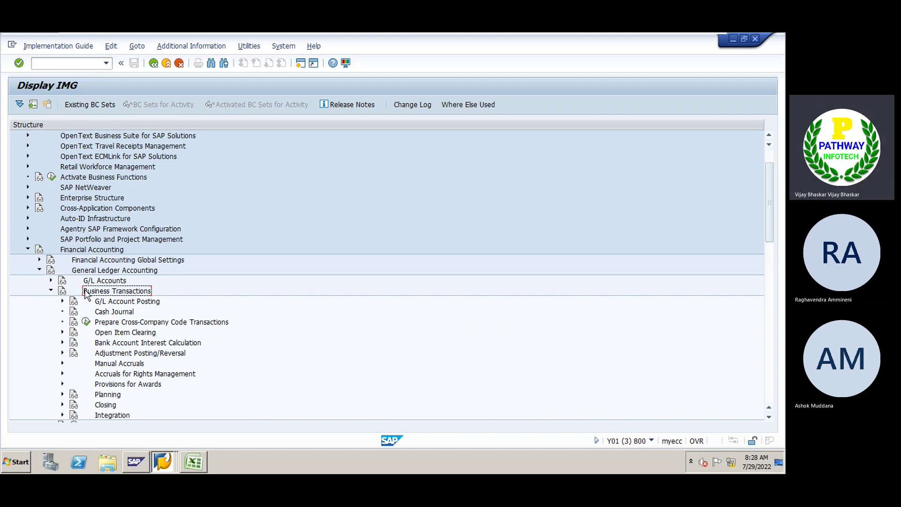
Expand the Open Item Clearing node under Business Transactions
{"action": "key", "text": "Down"}
{"action": "key", "text": "Down"}
{"action": "key", "text": "Down"}
{"action": "key", "text": "Down"}
{"action": "key", "text": "Down"}
{"action": "key", "text": "Up"}
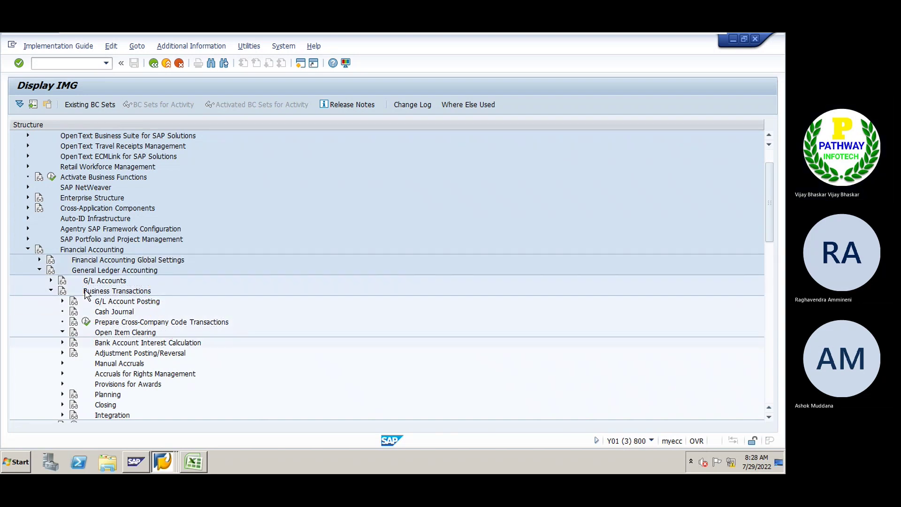
{"action": "key", "text": "Right"}
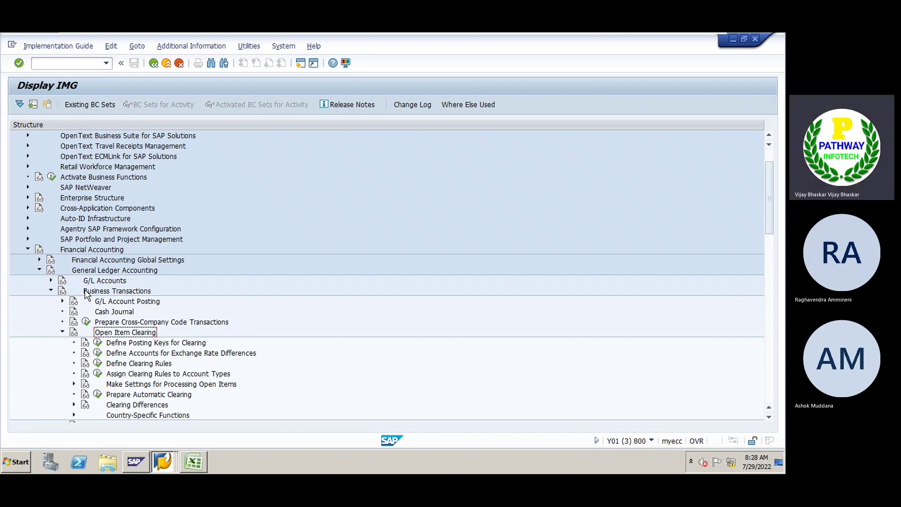
Expand Clearing Differences under Open Item Clearing to reach the tolerance group activities
{"action": "key", "text": "Down"}
{"action": "key", "text": "Down"}
{"action": "key", "text": "Down"}
{"action": "key", "text": "Down"}
{"action": "key", "text": "Down"}
{"action": "key", "text": "Down"}
{"action": "key", "text": "Down"}
{"action": "key", "text": "Right"}
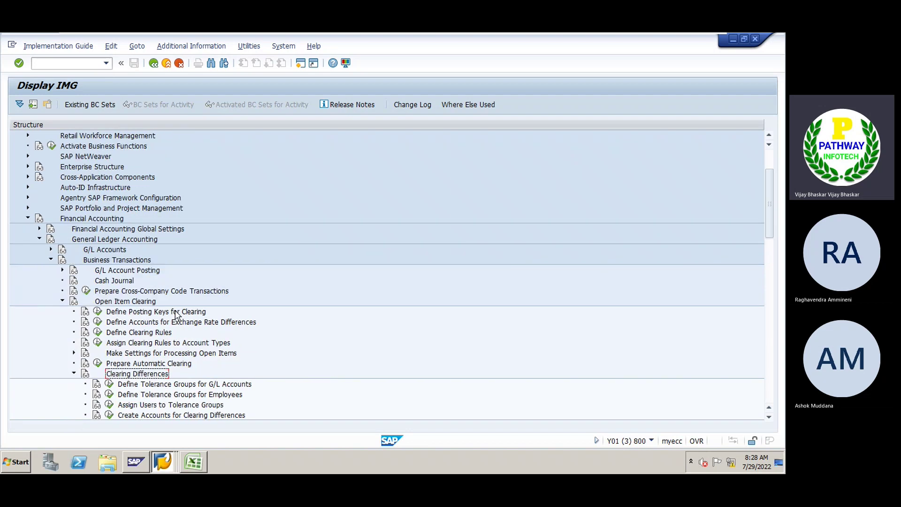
{"action": "scroll", "coordinate": [195, 324], "scroll_direction": "down", "scroll_amount": 1}
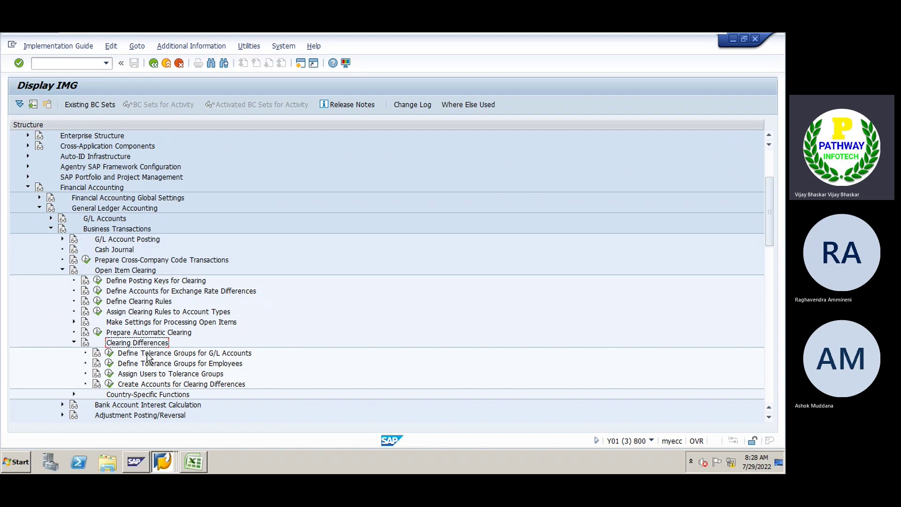
Review the tolerance group types and employee example in the Excel notes and return to the SAP implementation guide
{"action": "key", "text": "Down"}
{"action": "key", "text": "Down"}
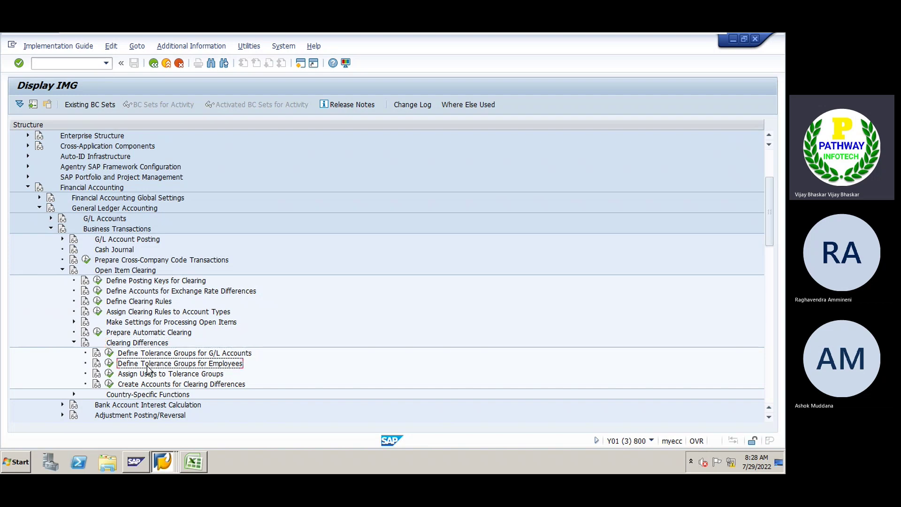
{"action": "left_click", "coordinate": [193, 463]}
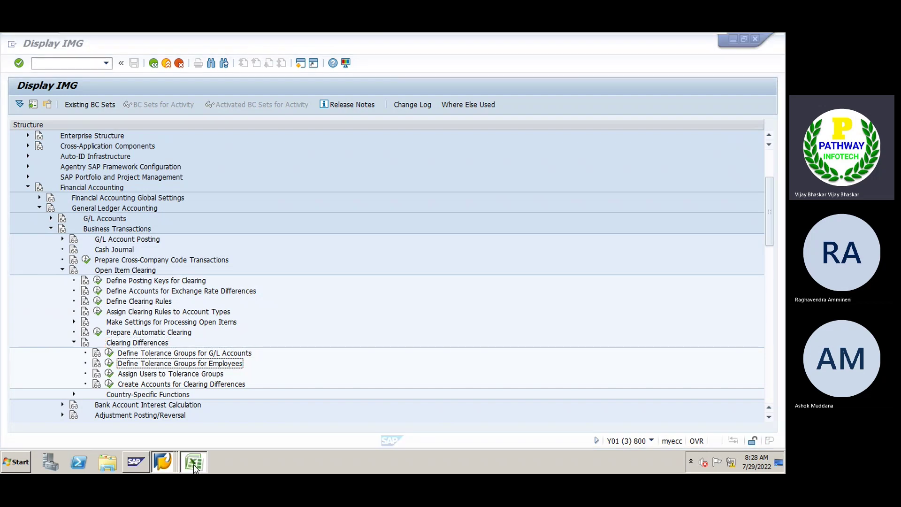
{"action": "scroll", "coordinate": [178, 292], "scroll_direction": "up", "scroll_amount": 3}
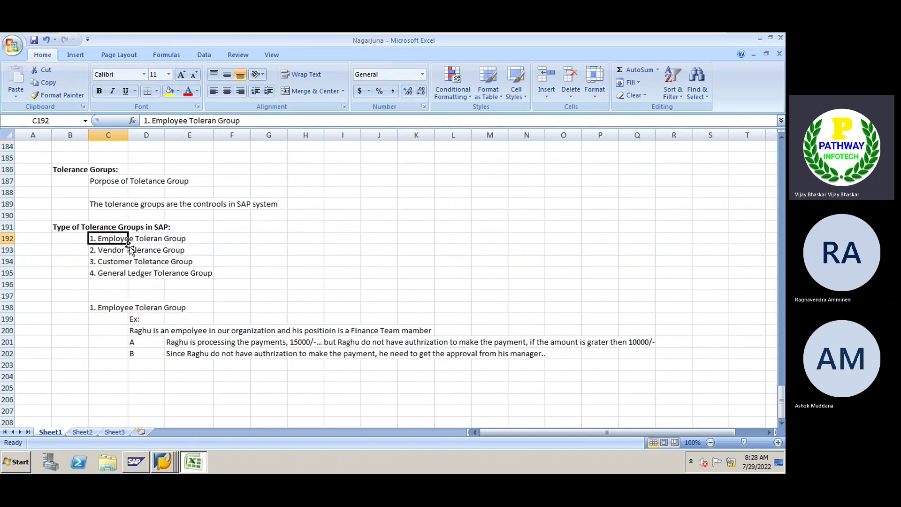
{"action": "key", "text": "alt+Tab"}
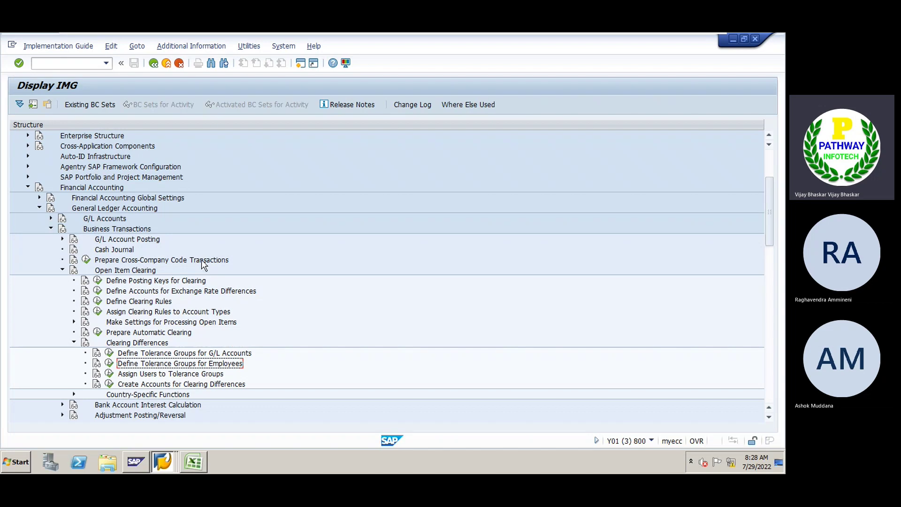
Open Define Tolerance Groups for G/L Accounts and start a new entry for company code NAGC
{"action": "left_click", "coordinate": [110, 354]}
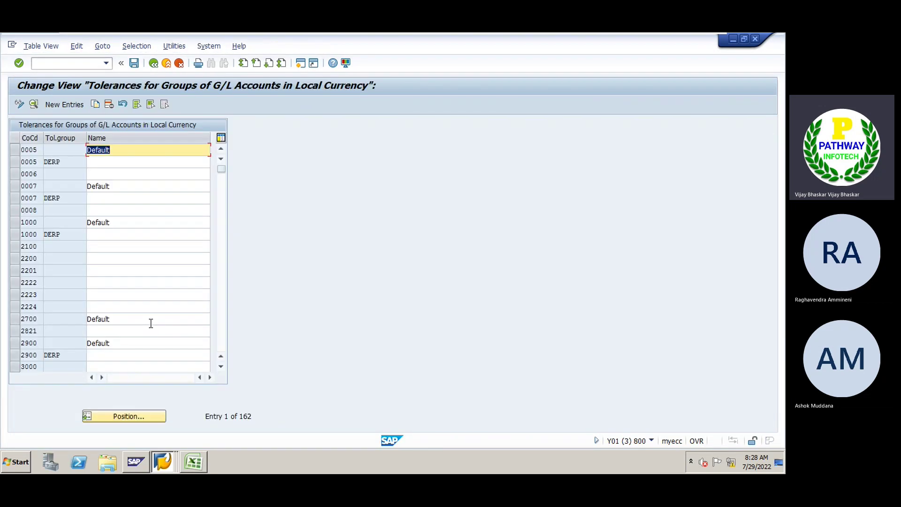
{"action": "left_click", "coordinate": [67, 105]}
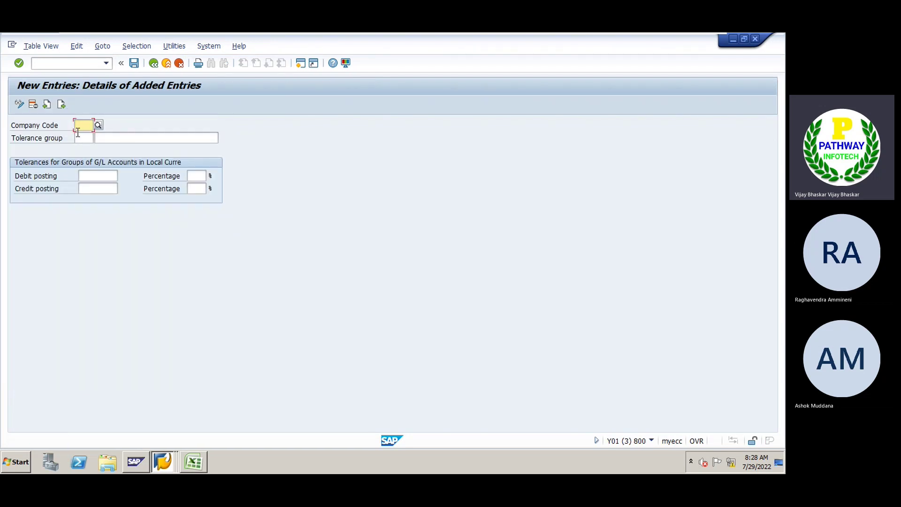
{"action": "type", "text": "NG"}
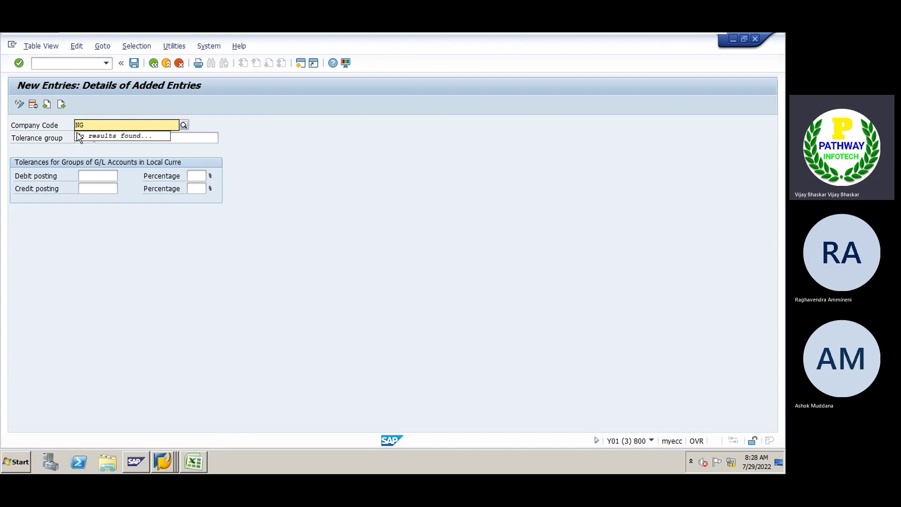
{"action": "key", "text": "BackSpace"}
{"action": "type", "text": "A"}
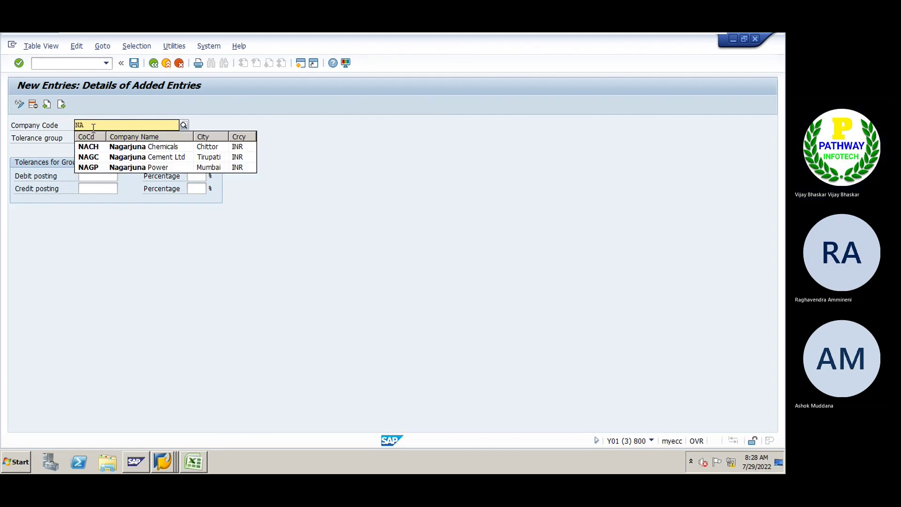
{"action": "left_click", "coordinate": [100, 157]}
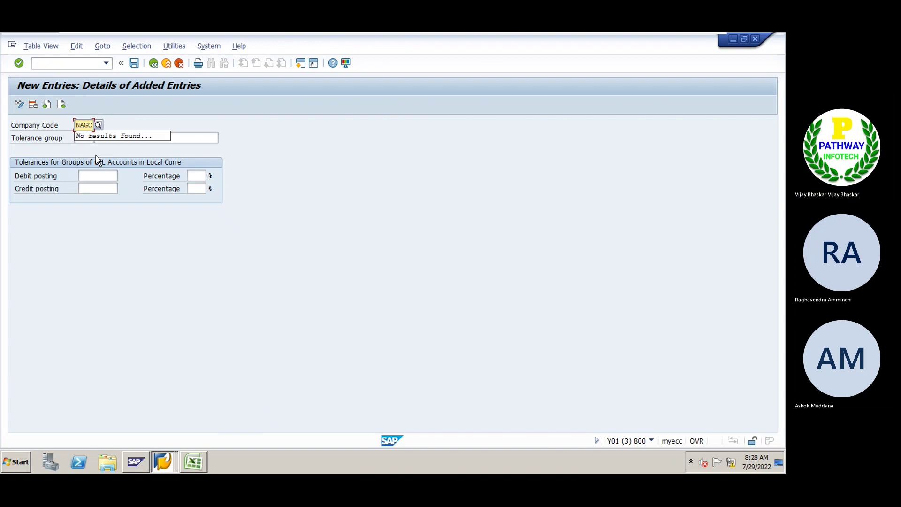
Name the G/L account tolerance group "Tolerance Grp for NAGARJUNA", leaving its group key blank
{"action": "left_click", "coordinate": [178, 138]}
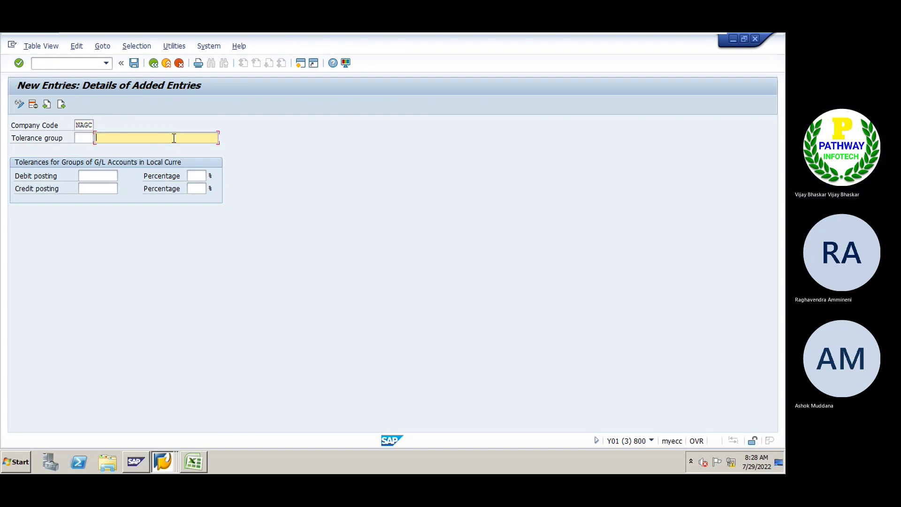
{"action": "left_click", "coordinate": [79, 138]}
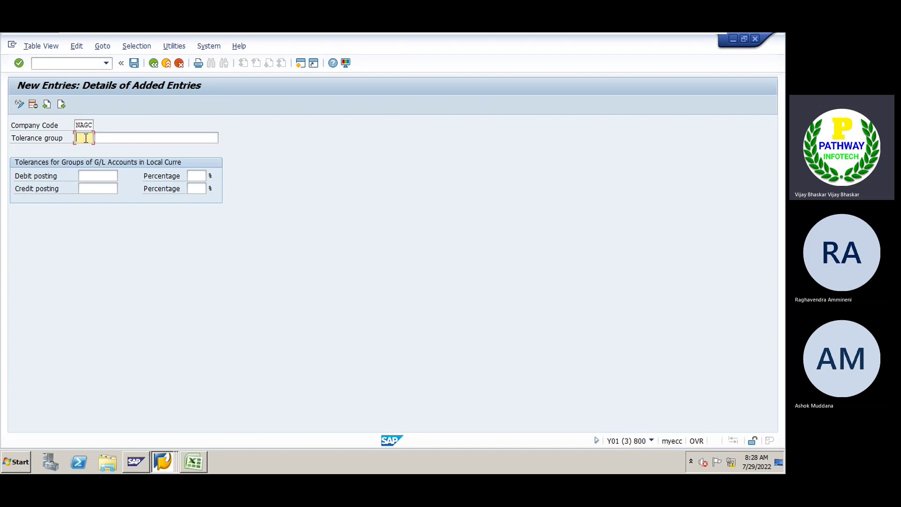
{"action": "left_click", "coordinate": [114, 138]}
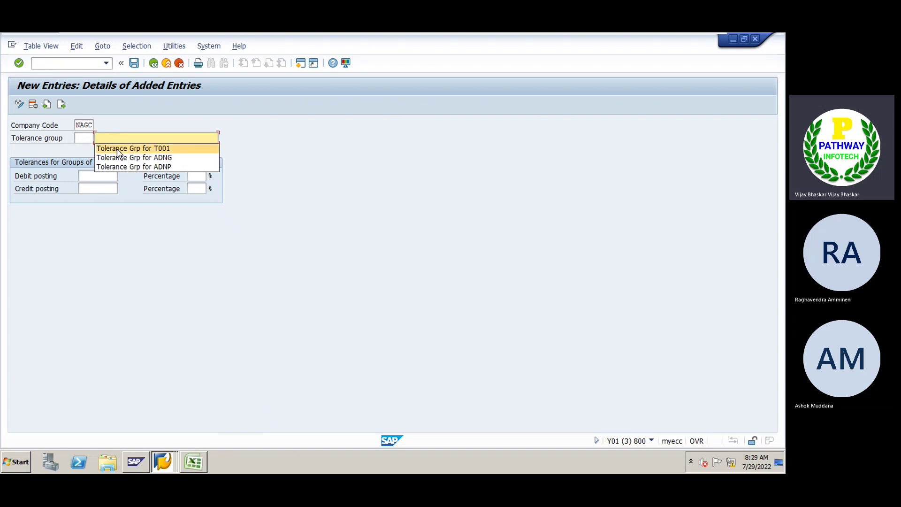
{"action": "left_click", "coordinate": [116, 149]}
{"action": "key", "text": "BackSpace"}
{"action": "key", "text": "BackSpace"}
{"action": "key", "text": "BackSpace"}
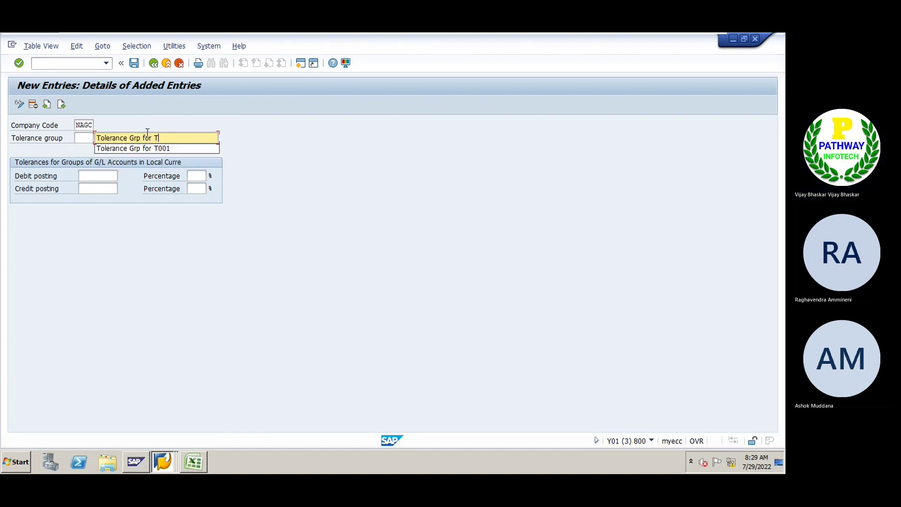
{"action": "key", "text": "BackSpace"}
{"action": "type", "text": "N"}
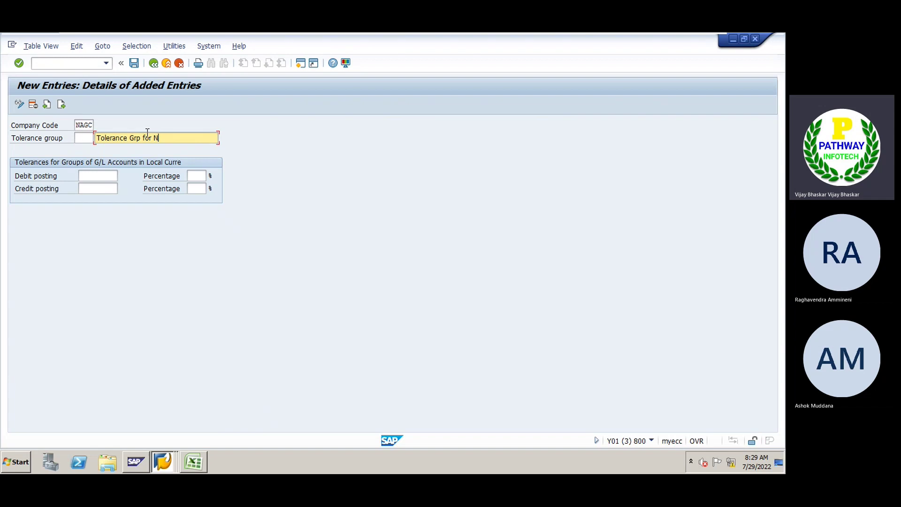
{"action": "type", "text": "AGAR"}
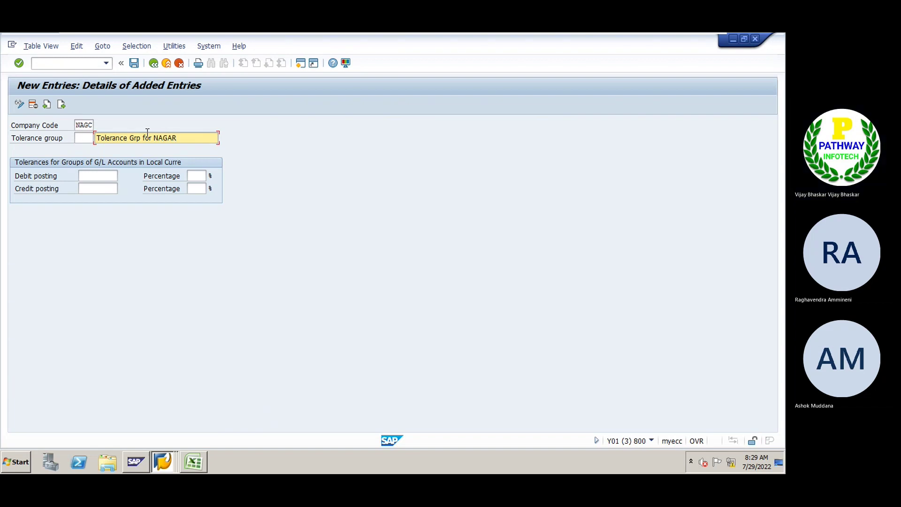
{"action": "type", "text": "JUNA"}
{"action": "key", "text": "Return"}
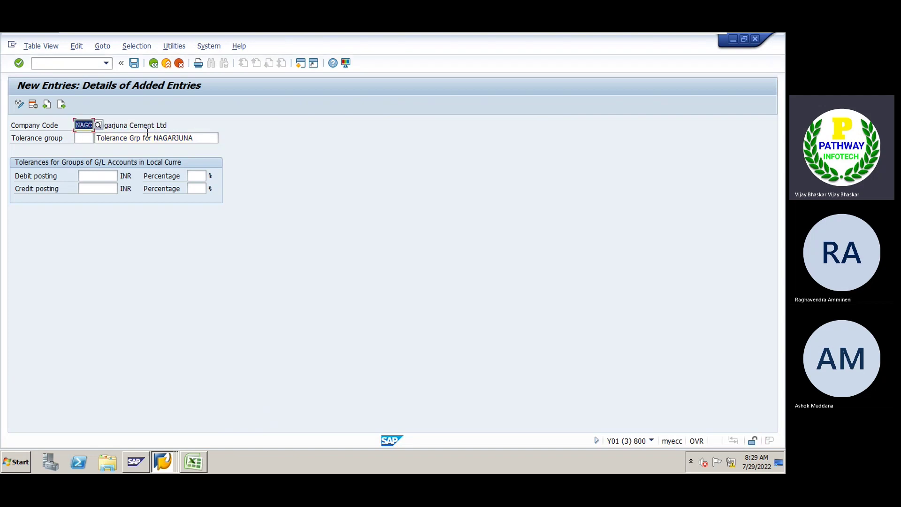
Save the G/L tolerance group to the customizing request with blank posting limits and return to the implementation guide
{"action": "left_click", "coordinate": [88, 175]}
{"action": "left_click", "coordinate": [88, 188]}
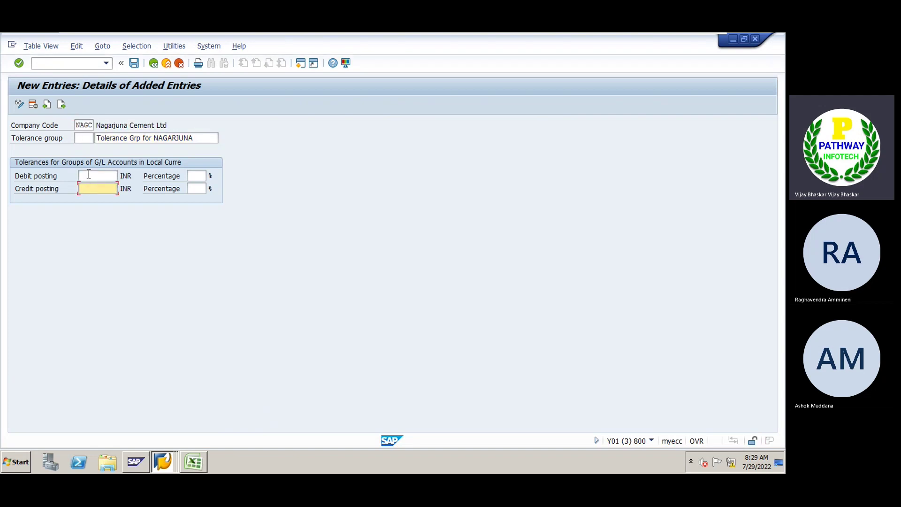
{"action": "left_click", "coordinate": [89, 174]}
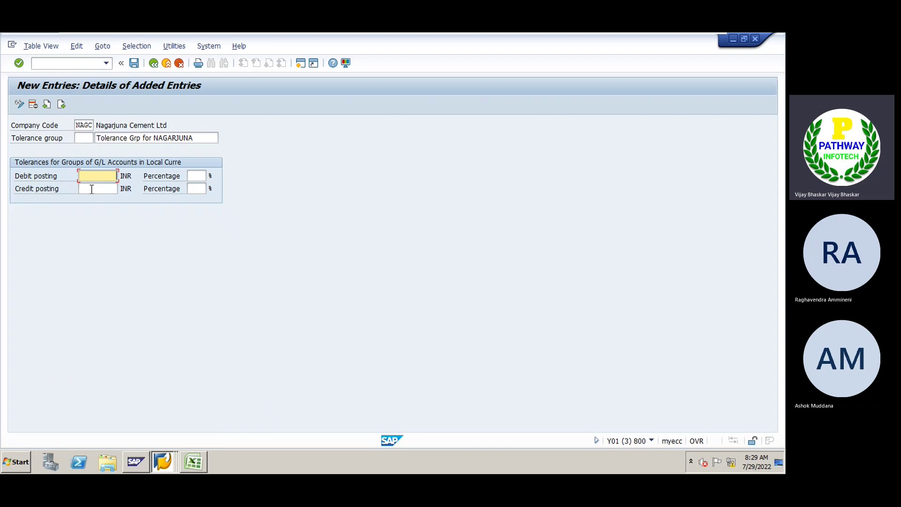
{"action": "left_click", "coordinate": [92, 189]}
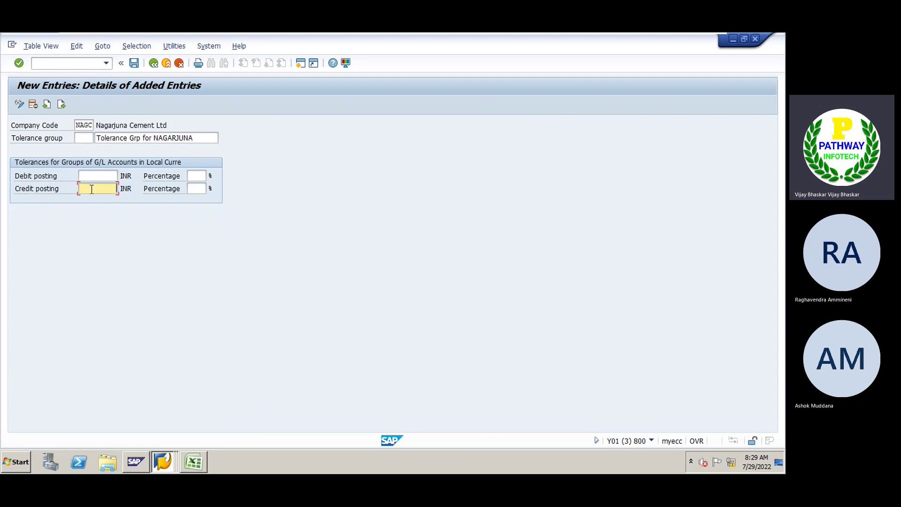
{"action": "left_click", "coordinate": [80, 138]}
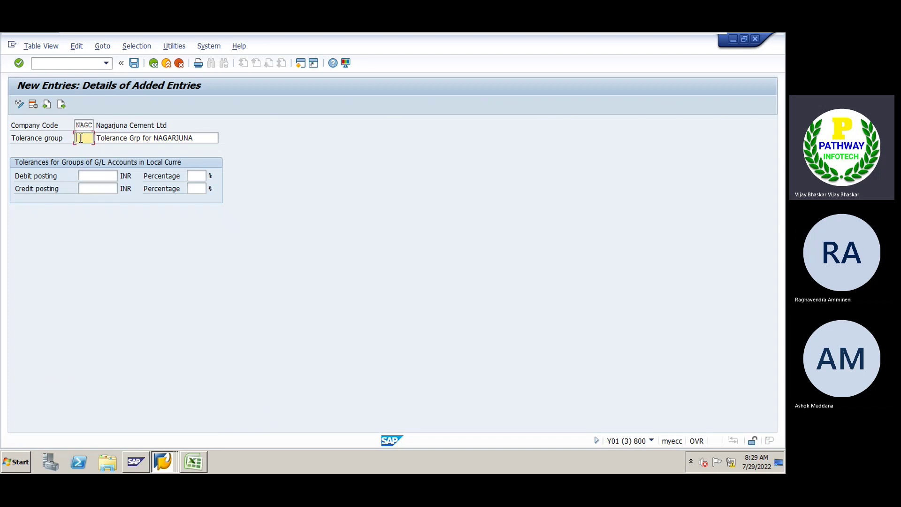
{"action": "left_click", "coordinate": [133, 63]}
{"action": "left_click", "coordinate": [170, 228]}
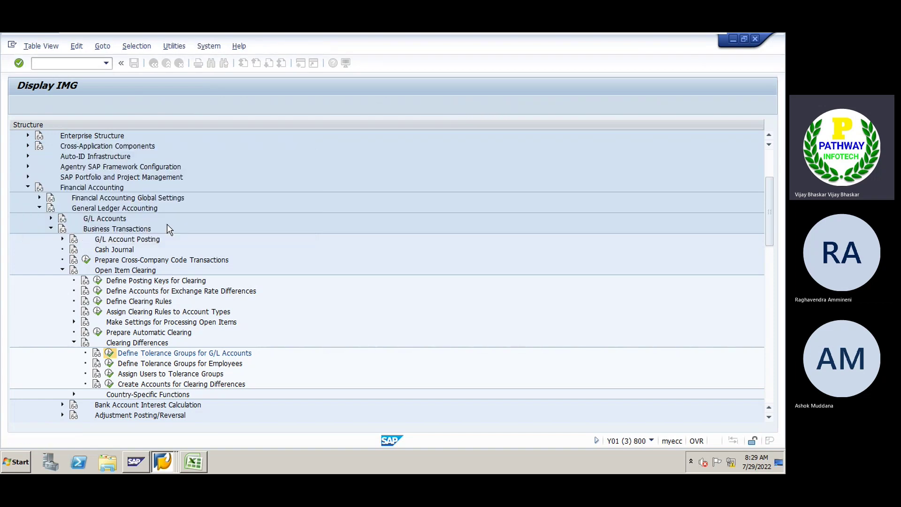
{"action": "left_click", "coordinate": [152, 63]}
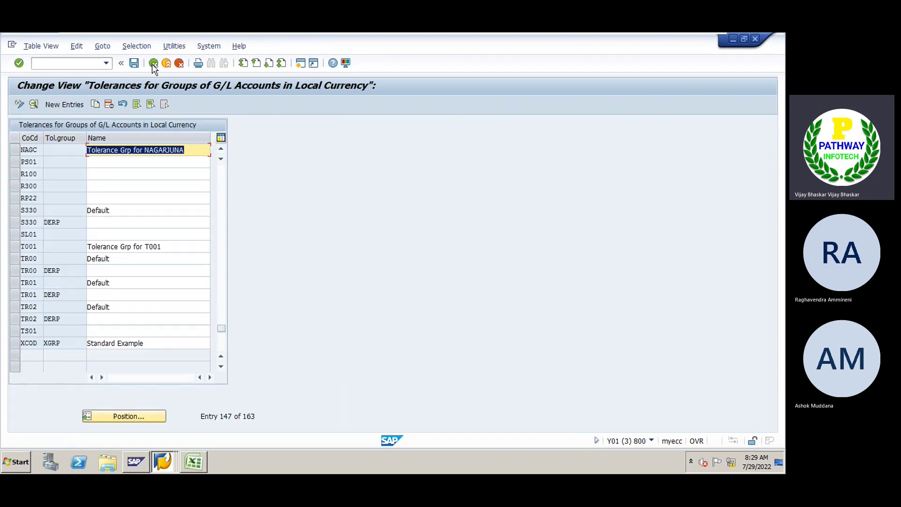
{"action": "left_click", "coordinate": [153, 63]}
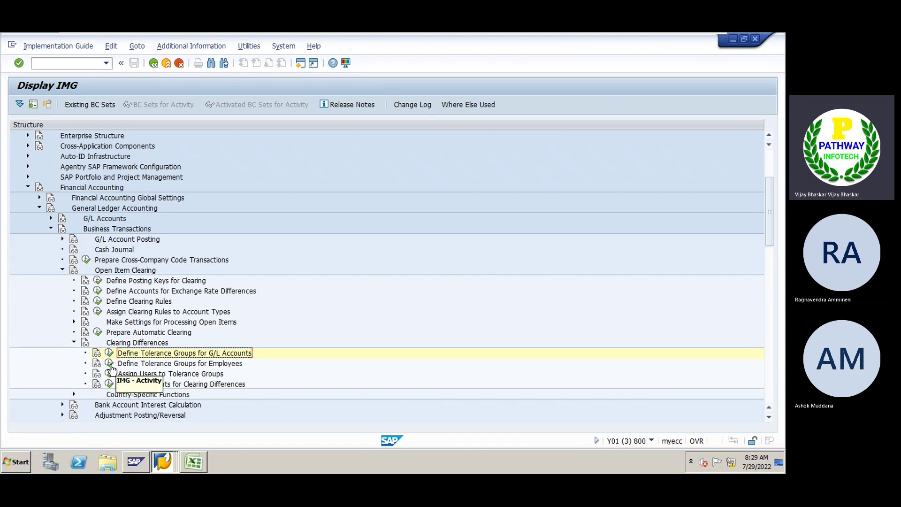
Open Define Tolerance Groups for Employees and start a new entry for company code NAGC with a blank group
{"action": "left_click", "coordinate": [110, 368]}
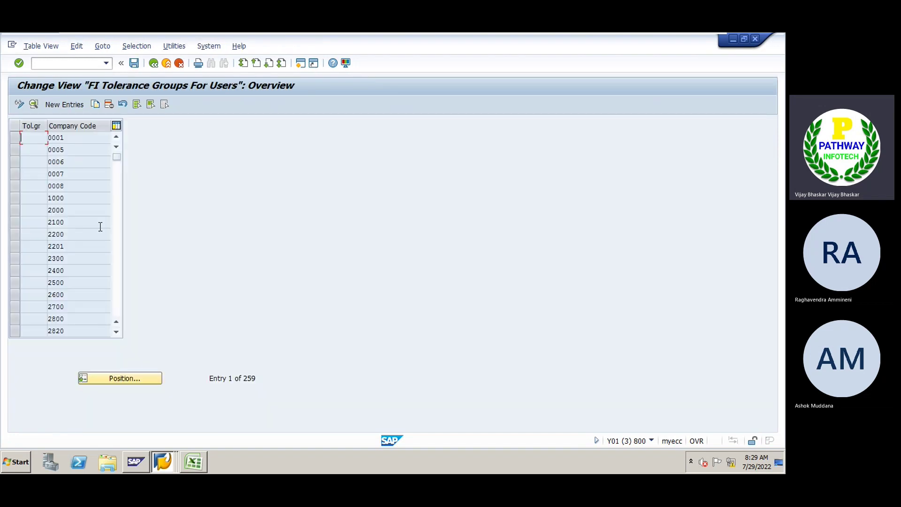
{"action": "left_click", "coordinate": [68, 106]}
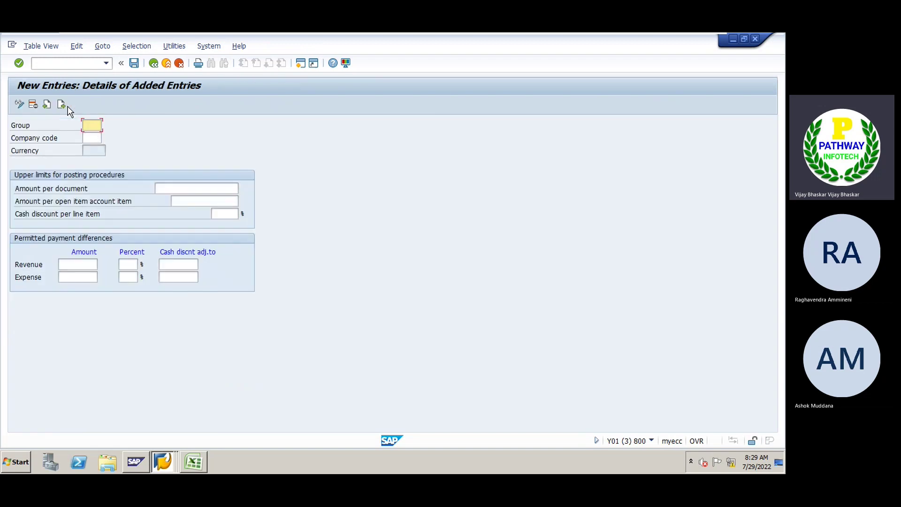
{"action": "left_click", "coordinate": [95, 138]}
{"action": "type", "text": "N"}
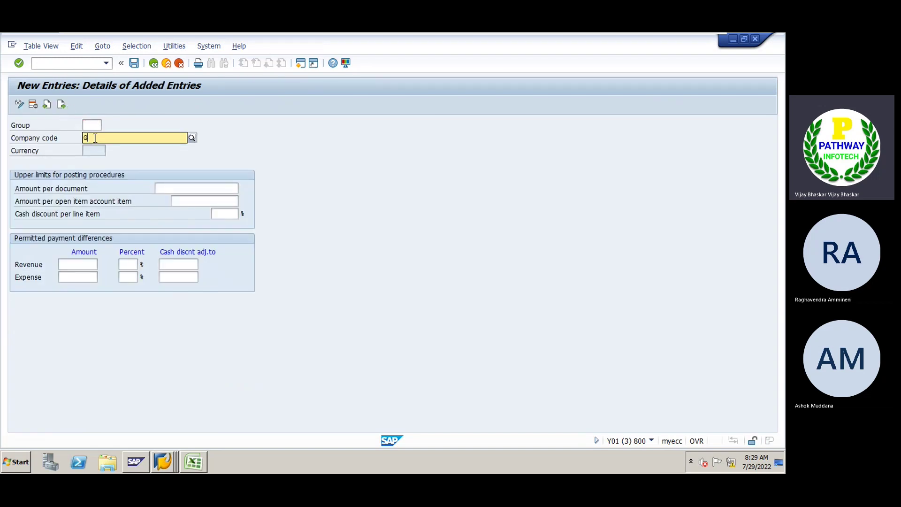
{"action": "type", "text": "A"}
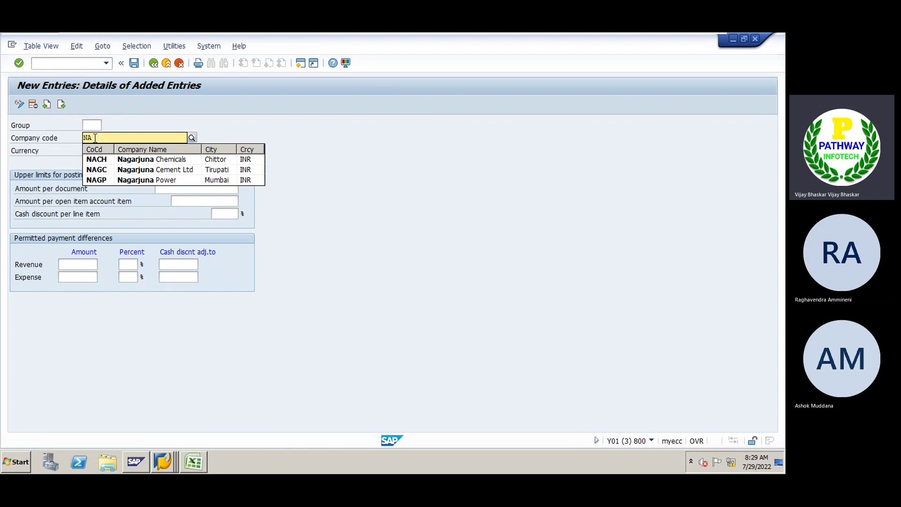
{"action": "left_click", "coordinate": [119, 170]}
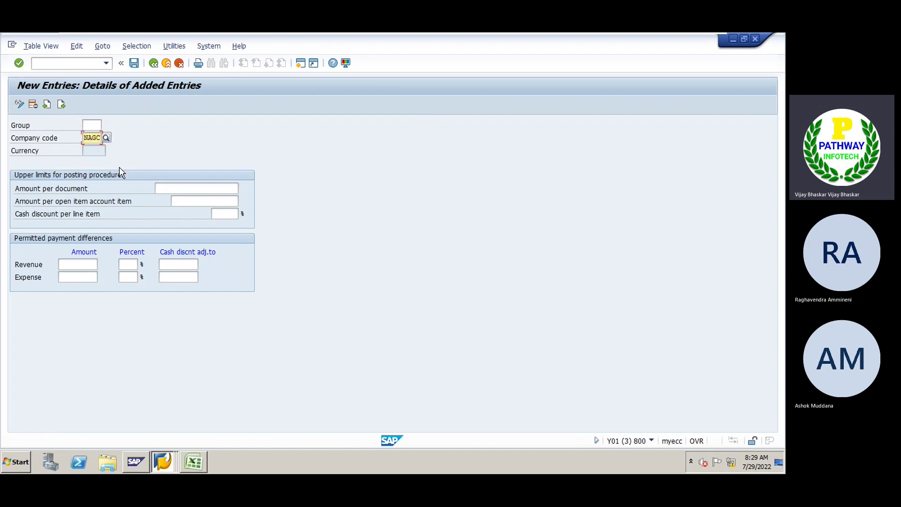
{"action": "left_click", "coordinate": [172, 187]}
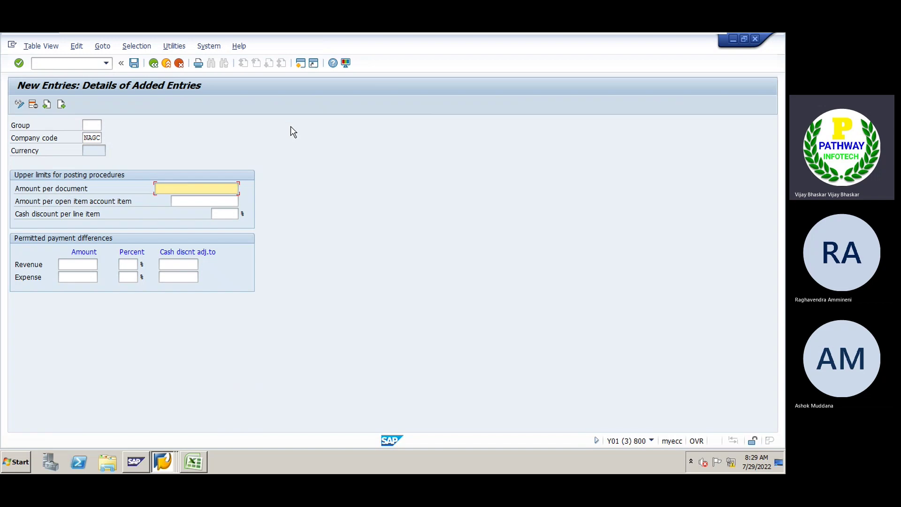
{"action": "type", "text": "9999999999"}
{"action": "left_click", "coordinate": [209, 200]}
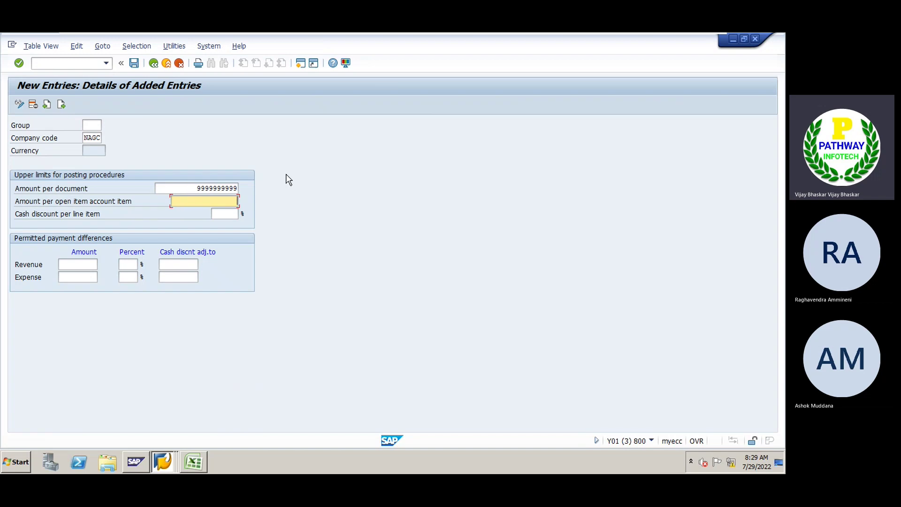
{"action": "type", "text": "9999999999"}
{"action": "left_click", "coordinate": [220, 213]}
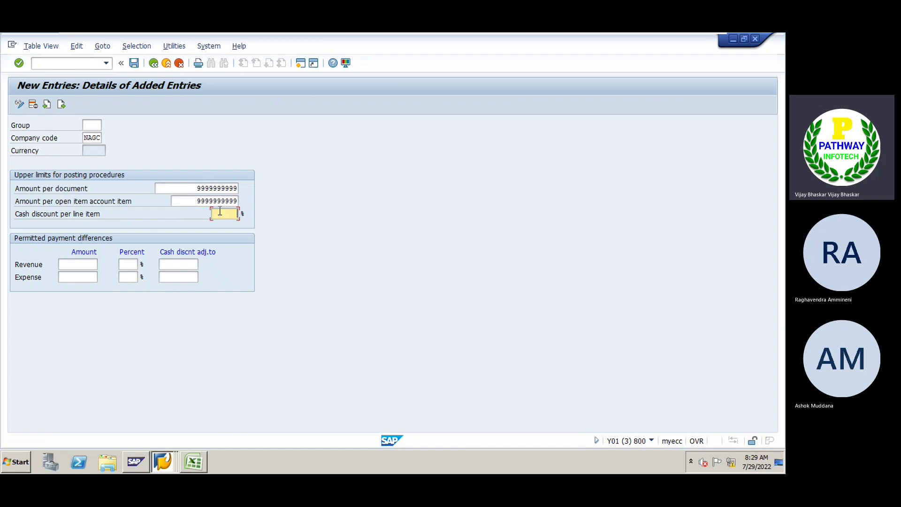
{"action": "left_click", "coordinate": [224, 225]}
{"action": "key", "text": "Return"}
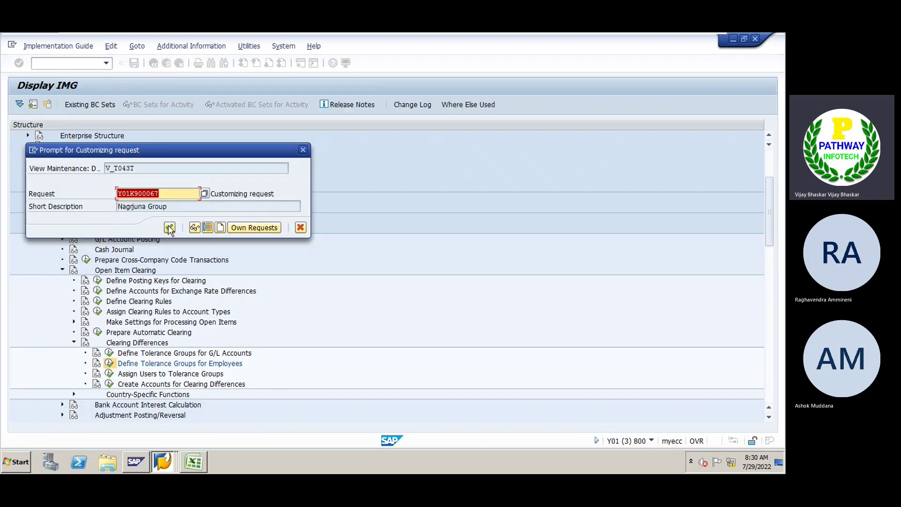
{"action": "left_click", "coordinate": [170, 228]}
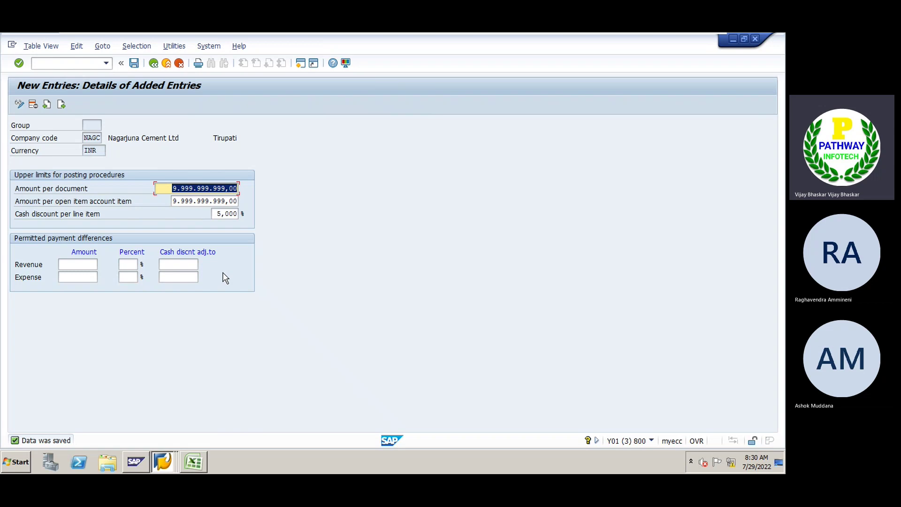
Open the Company Code Global Data overview through transaction /noby6
{"action": "left_click", "coordinate": [80, 64]}
{"action": "type", "text": "/no"}
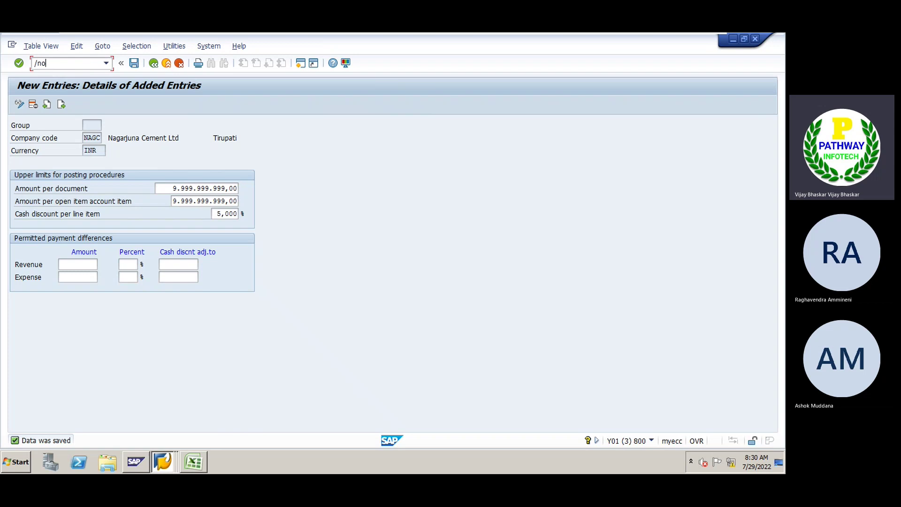
{"action": "type", "text": "by6"}
{"action": "key", "text": "Return"}
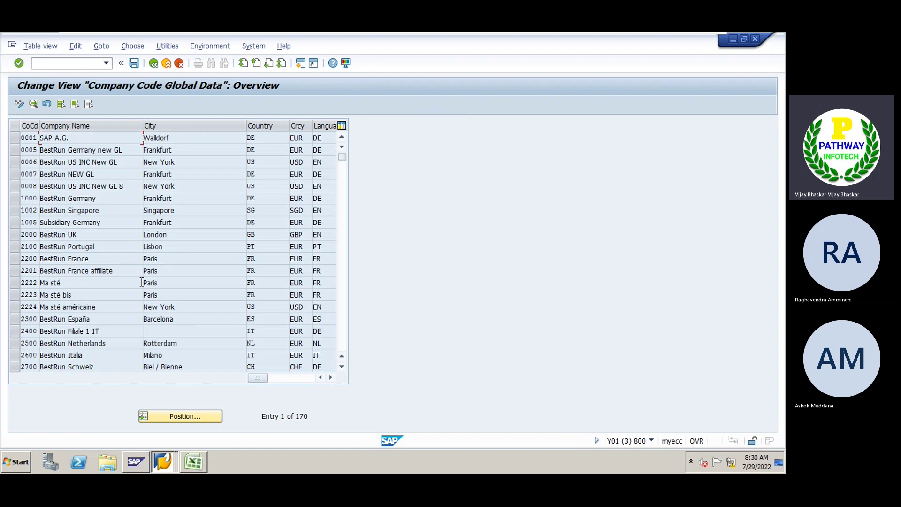
Position the company code list at ID and open the global data details of company code NAGC
{"action": "left_click", "coordinate": [183, 416]}
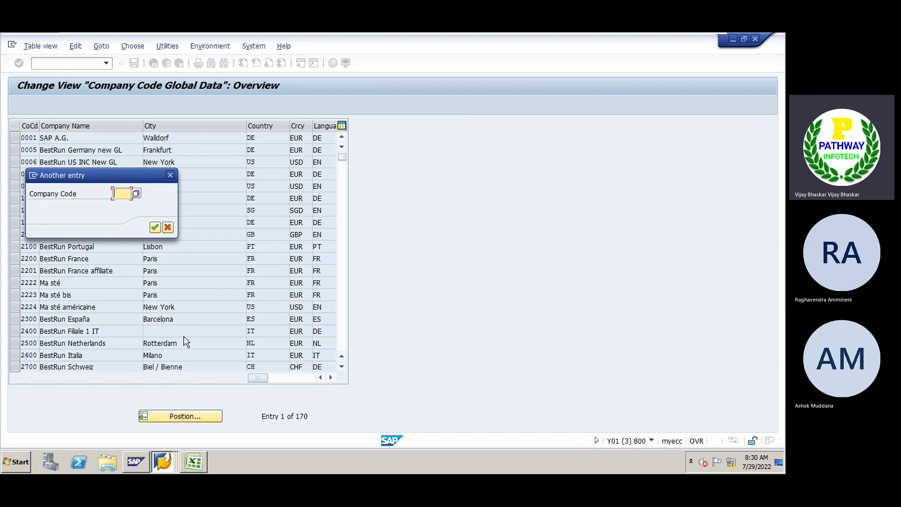
{"action": "type", "text": "ID"}
{"action": "key", "text": "Return"}
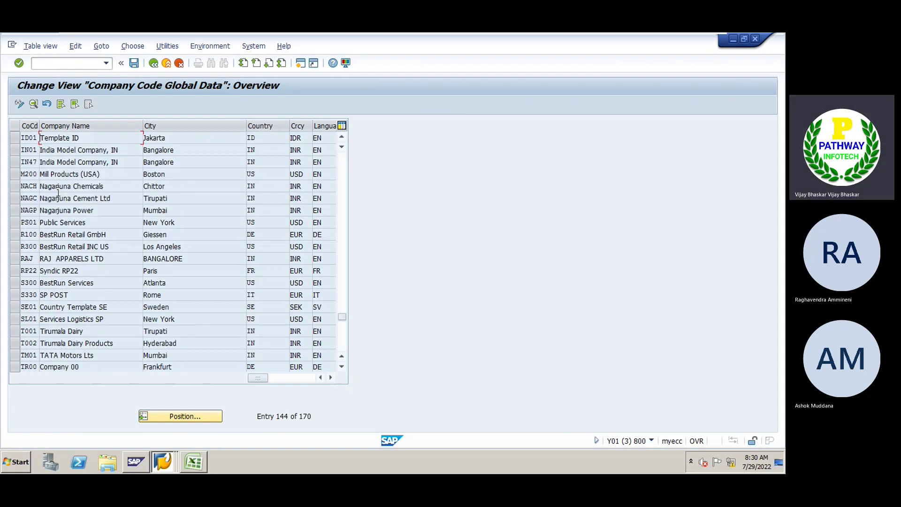
{"action": "double_click", "coordinate": [92, 198]}
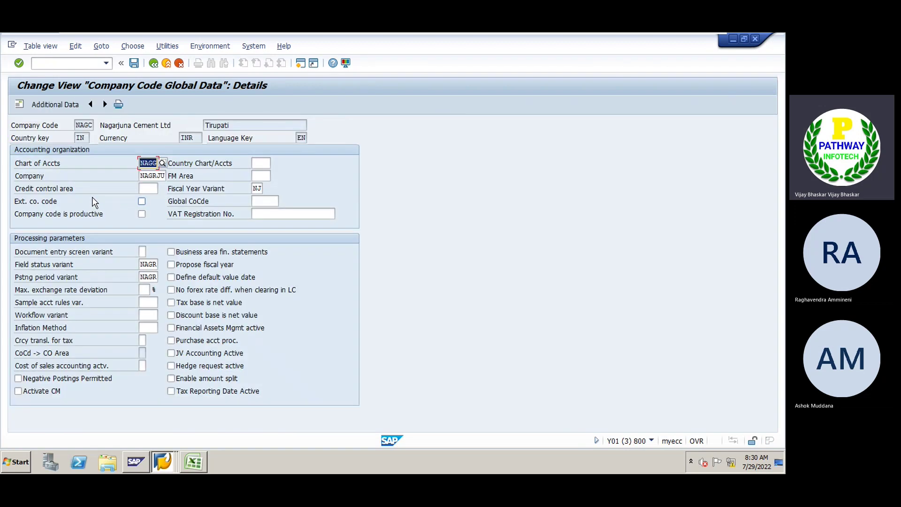
Review NAGC's city, country, currency, language, chart of accounts, fiscal year variant, field status variant and posting period variant
{"action": "left_click", "coordinate": [76, 125]}
{"action": "left_click_drag", "start_coordinate": [259, 127], "coordinate": [205, 126]}
{"action": "left_click", "coordinate": [205, 125]}
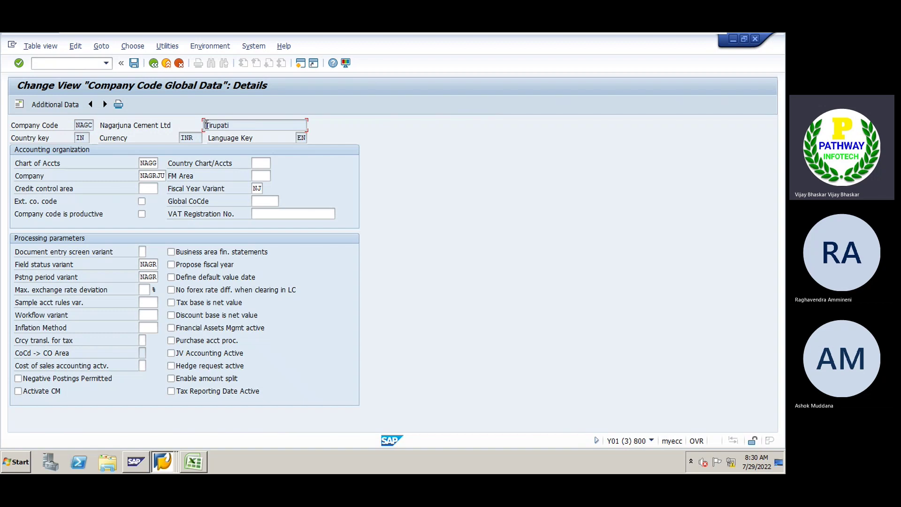
{"action": "left_click", "coordinate": [80, 138]}
{"action": "left_click_drag", "start_coordinate": [195, 137], "coordinate": [182, 138]}
{"action": "left_click", "coordinate": [186, 138]}
{"action": "left_click", "coordinate": [298, 138]}
{"action": "double_click", "coordinate": [145, 162]}
{"action": "left_click_drag", "start_coordinate": [145, 162], "coordinate": [159, 162]}
{"action": "left_click", "coordinate": [159, 164]}
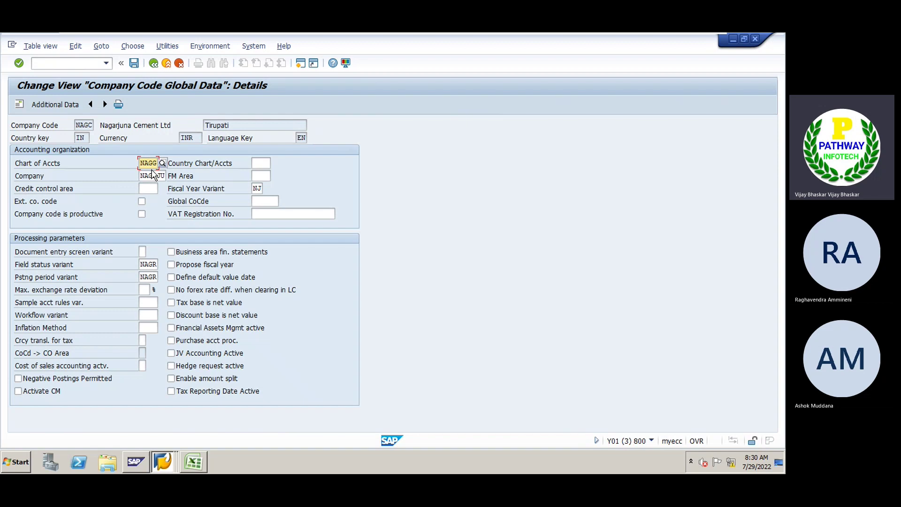
{"action": "double_click", "coordinate": [253, 188]}
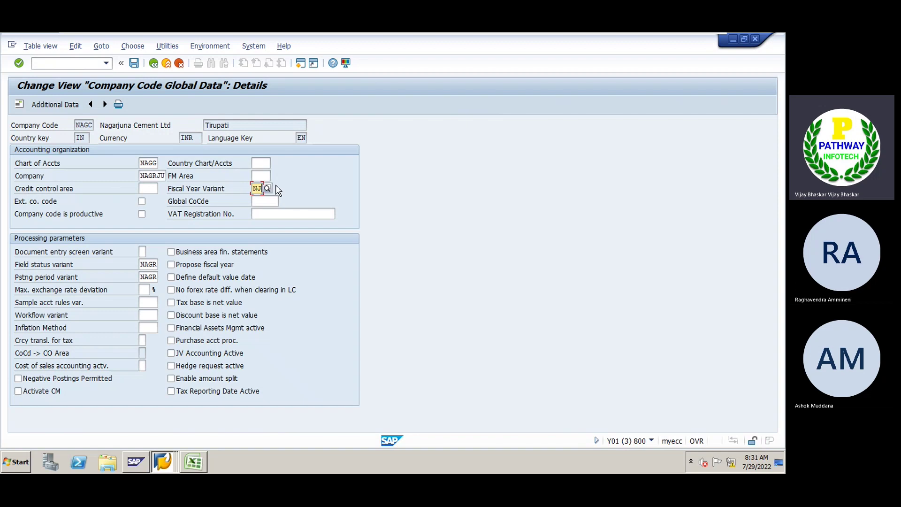
{"action": "double_click", "coordinate": [141, 264]}
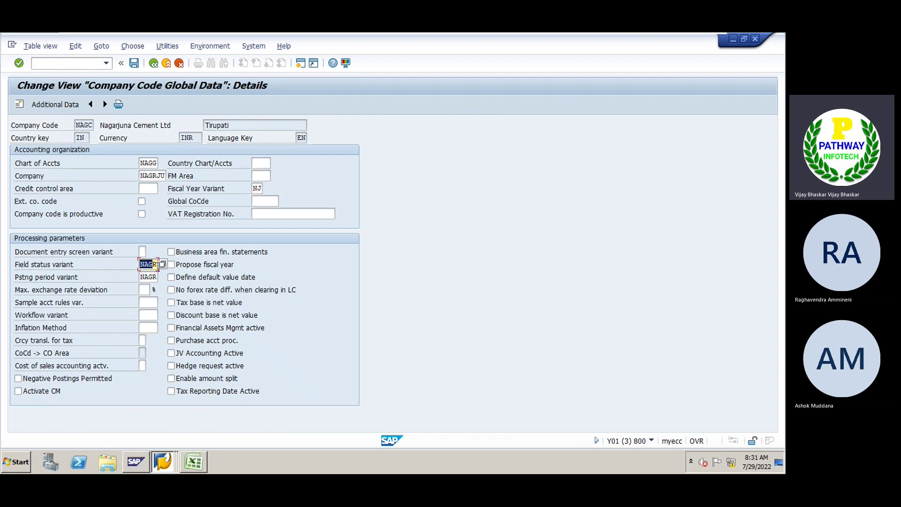
{"action": "left_click", "coordinate": [159, 264]}
{"action": "double_click", "coordinate": [142, 276]}
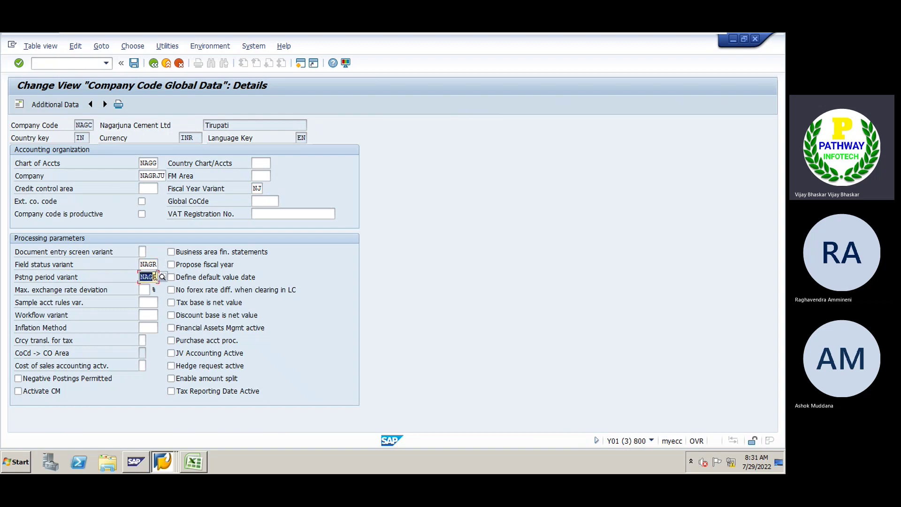
{"action": "left_click", "coordinate": [145, 276]}
Enable Company code is productive, Business area fin. statements, Propose fiscal year, Define default value date and Negative Postings Permitted, and save to the customizing request
{"action": "left_click", "coordinate": [142, 214]}
{"action": "left_click", "coordinate": [171, 252]}
{"action": "left_click", "coordinate": [171, 264]}
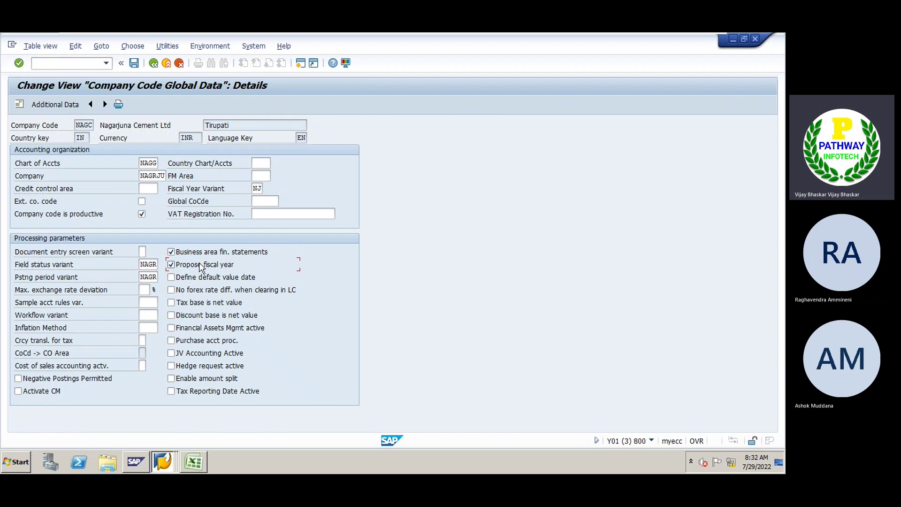
{"action": "left_click", "coordinate": [172, 277]}
{"action": "left_click", "coordinate": [66, 380]}
{"action": "key", "text": "Return"}
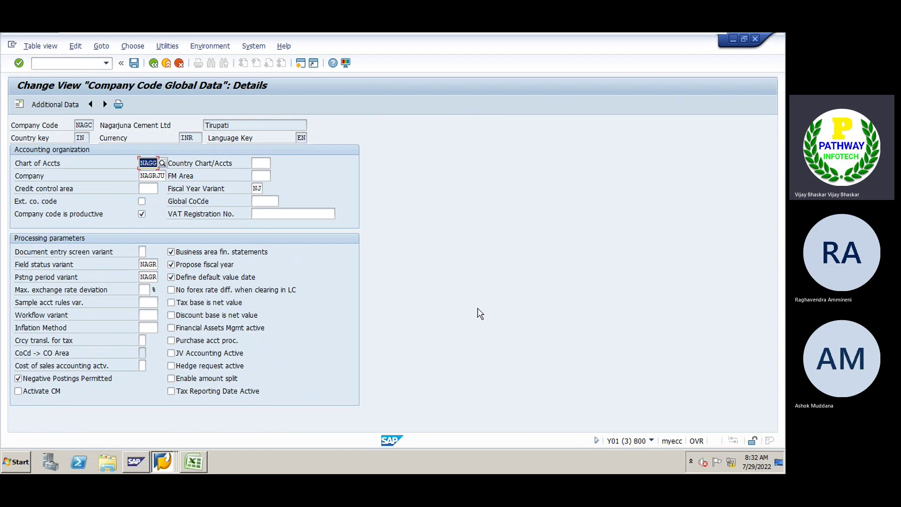
{"action": "left_click", "coordinate": [134, 63]}
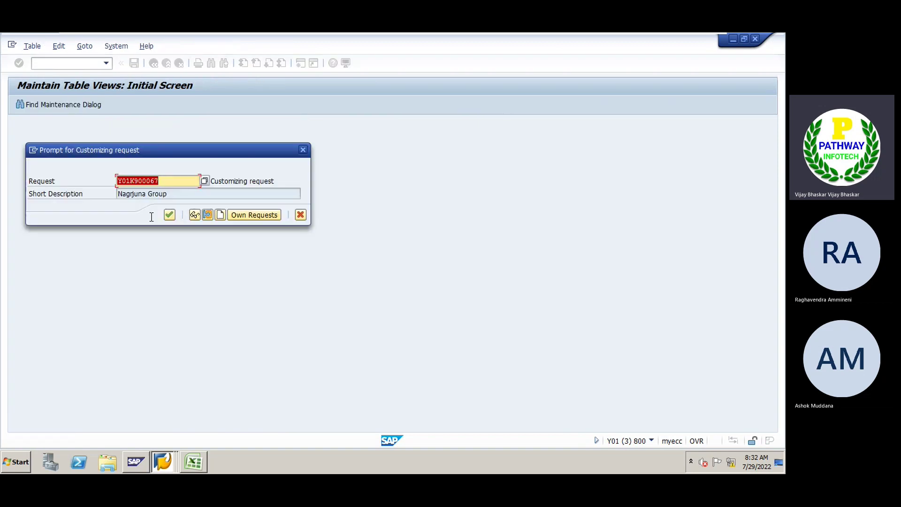
{"action": "left_click", "coordinate": [169, 215]}
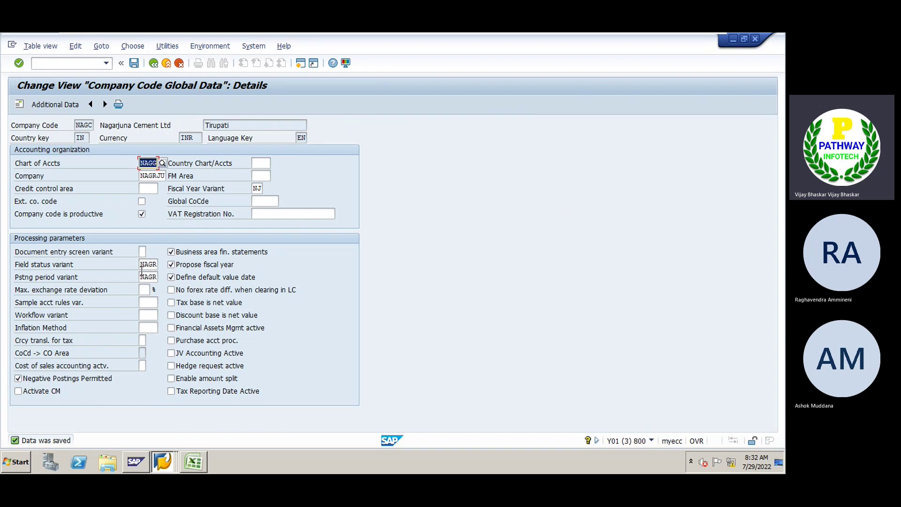
Switch to the Nagarjuna workbook in Excel and add the bold heading "Negative Postings:" in cell C207
{"action": "left_click", "coordinate": [195, 462]}
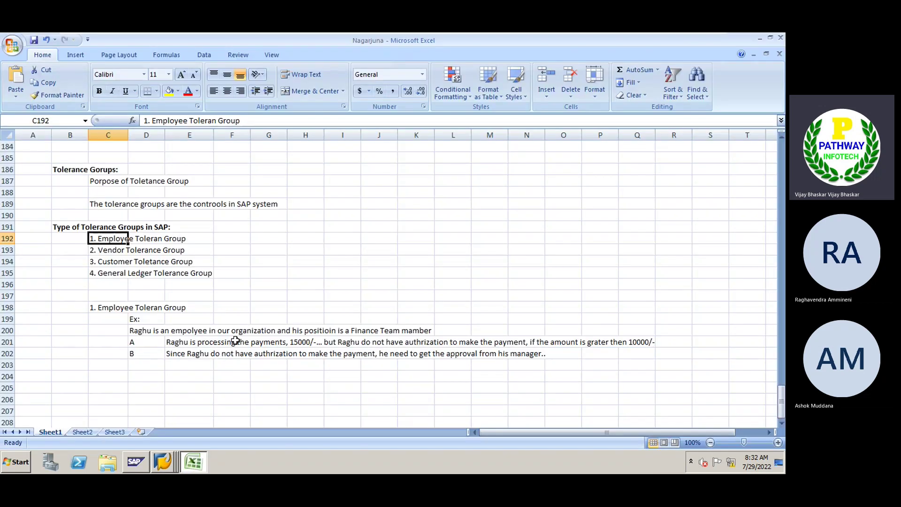
{"action": "scroll", "coordinate": [236, 339], "scroll_direction": "down", "scroll_amount": 3}
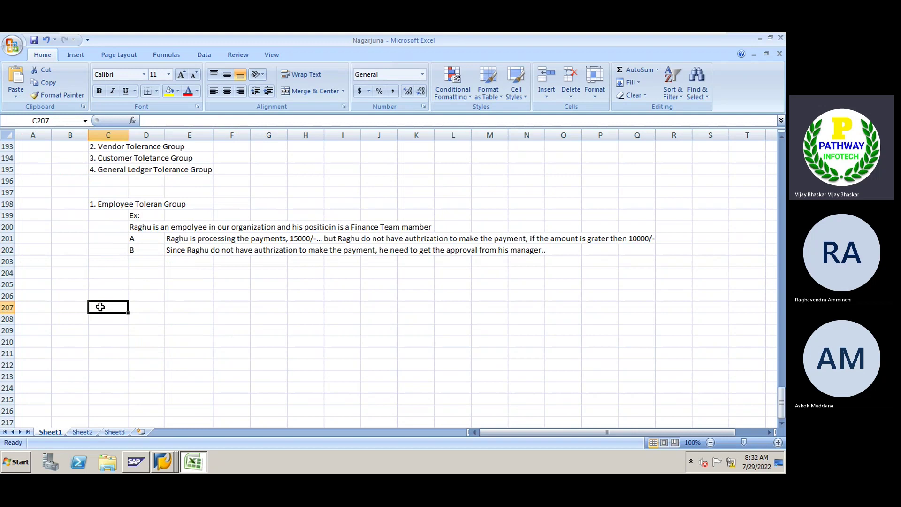
{"action": "key", "text": "alt+Tab"}
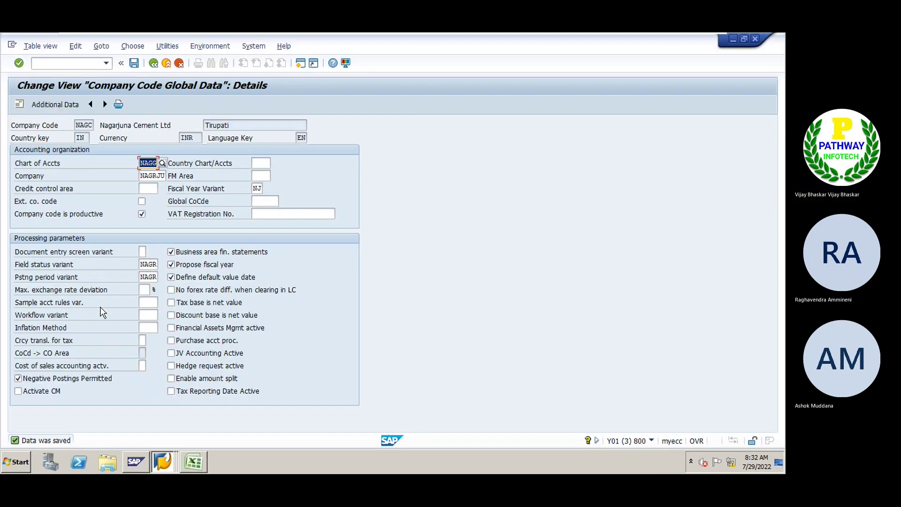
{"action": "left_click", "coordinate": [26, 381]}
{"action": "key", "text": "F10"}
{"action": "left_click", "coordinate": [45, 383]}
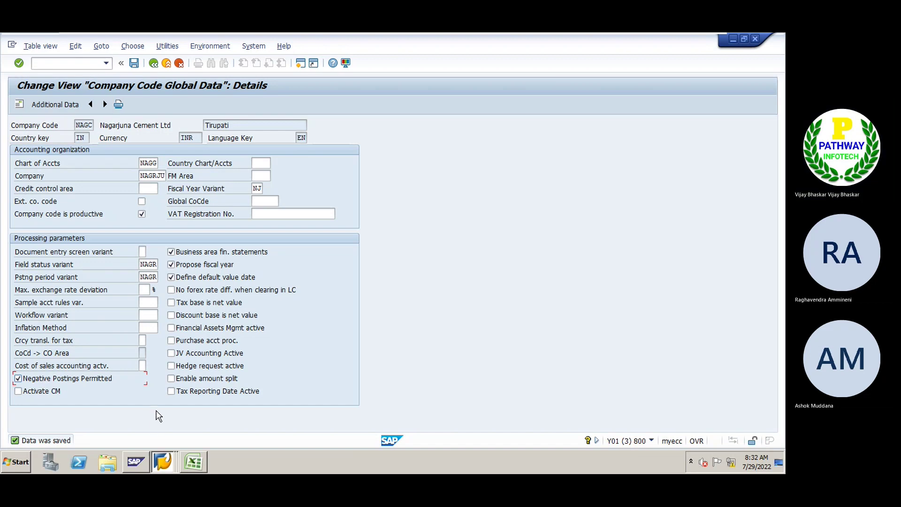
{"action": "left_click", "coordinate": [194, 462]}
{"action": "type", "text": "Ne"}
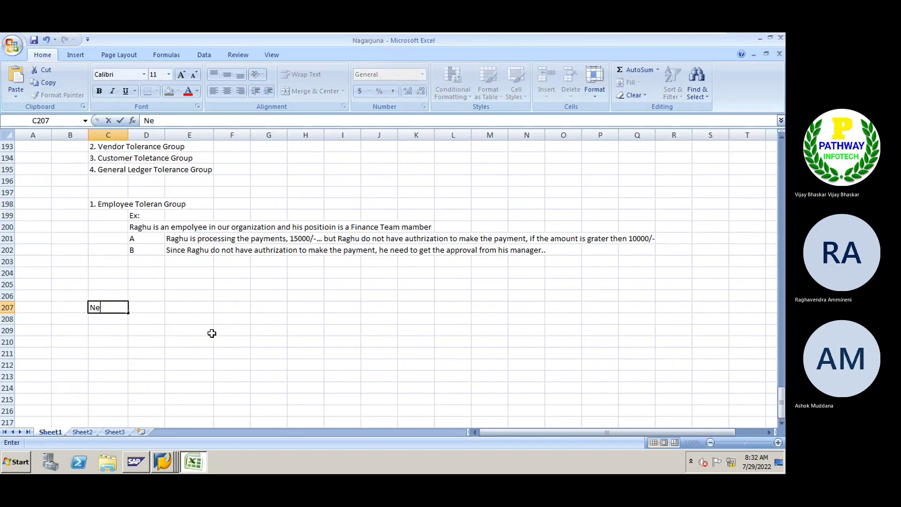
{"action": "type", "text": "gative Postings:"}
{"action": "key", "text": "Return"}
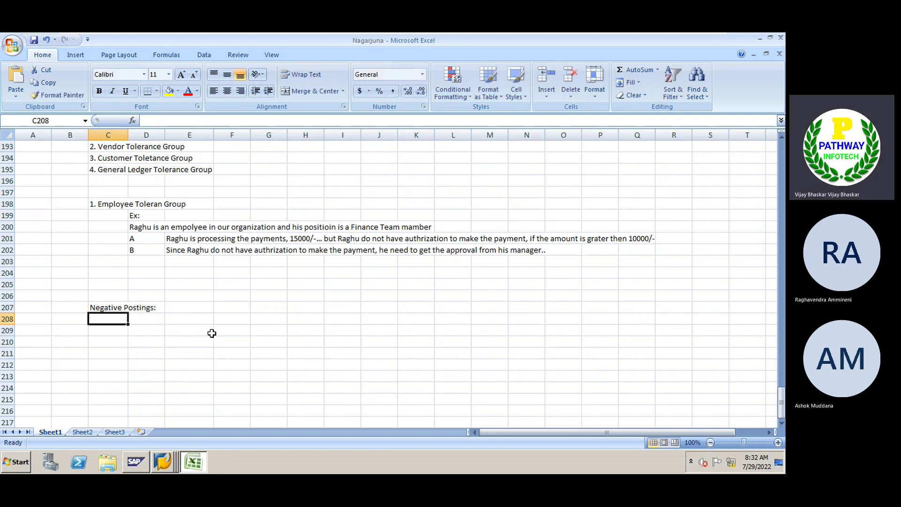
{"action": "key", "text": "Up"}
{"action": "key", "text": "ctrl+b"}
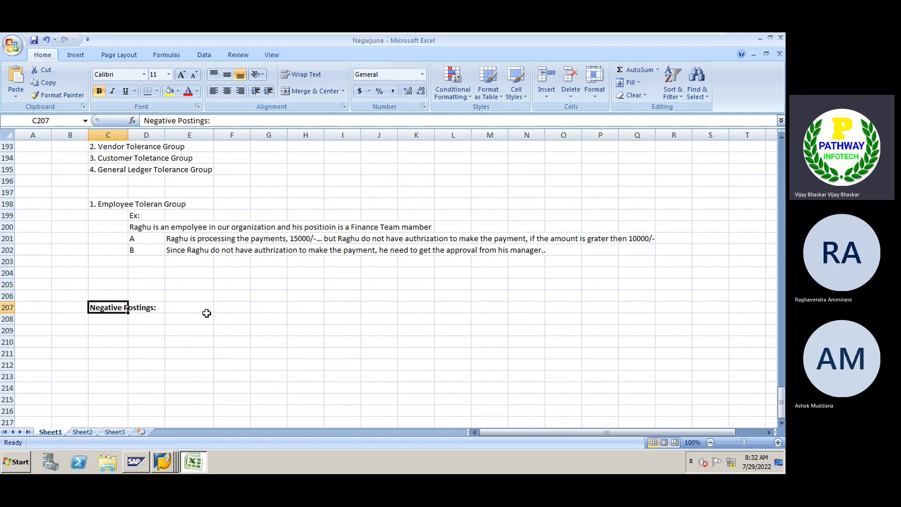
Write an example in cell D209 consisting of the employee's name followed by "has posted a document with value of"
{"action": "scroll", "coordinate": [206, 313], "scroll_direction": "down", "scroll_amount": 2}
{"action": "left_click", "coordinate": [146, 254]}
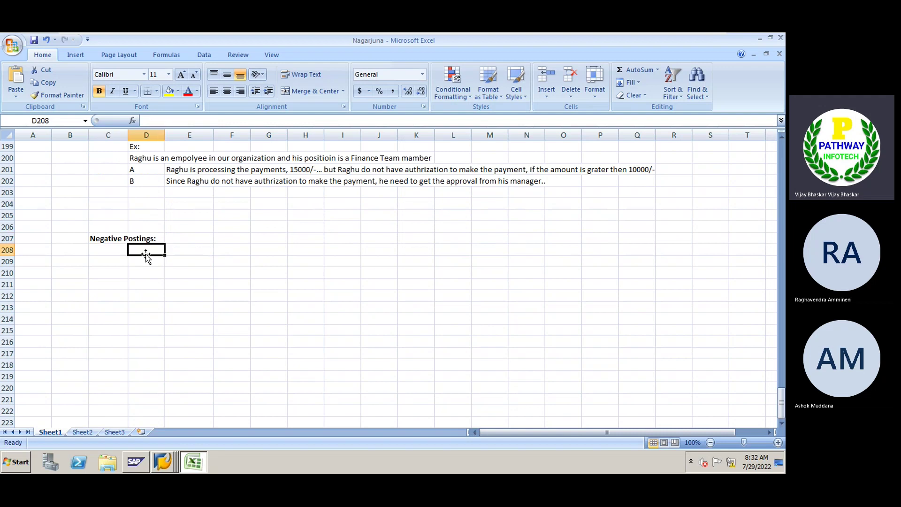
{"action": "left_click", "coordinate": [147, 261]}
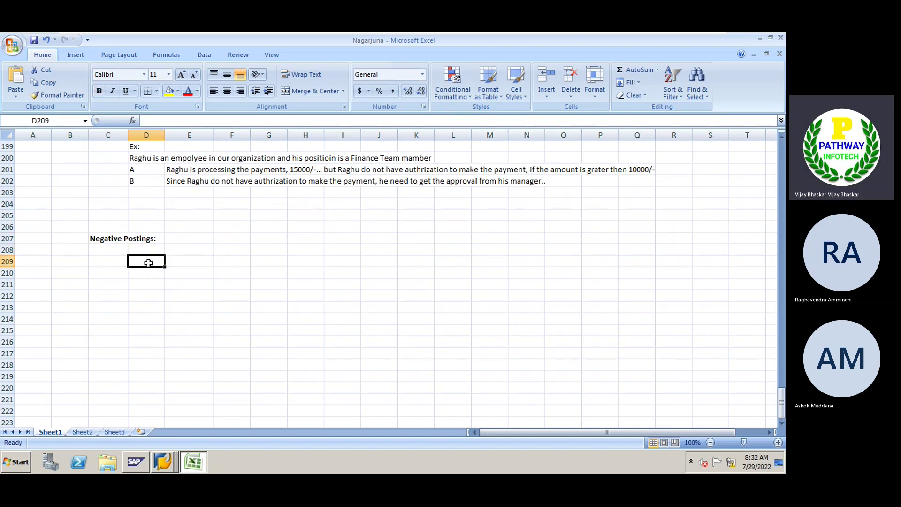
{"action": "type", "text": "Raghu"}
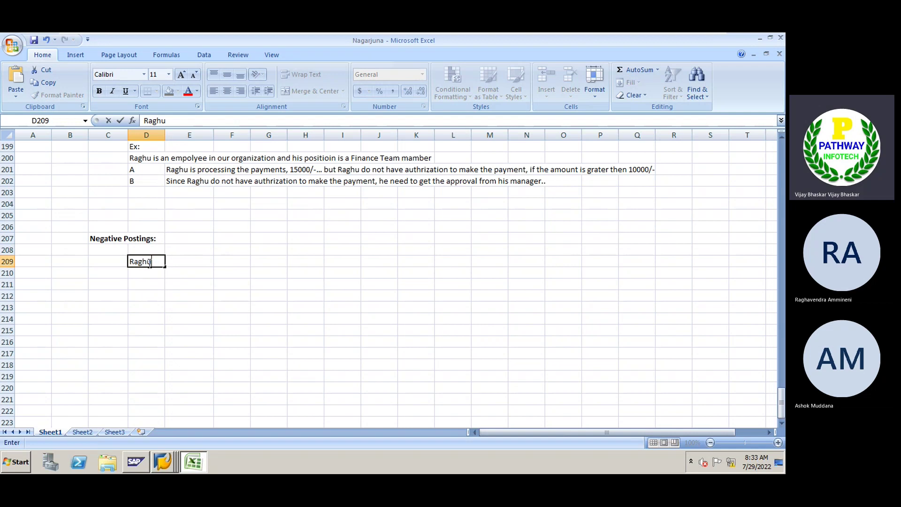
{"action": "type", "text": " has posted a document i"}
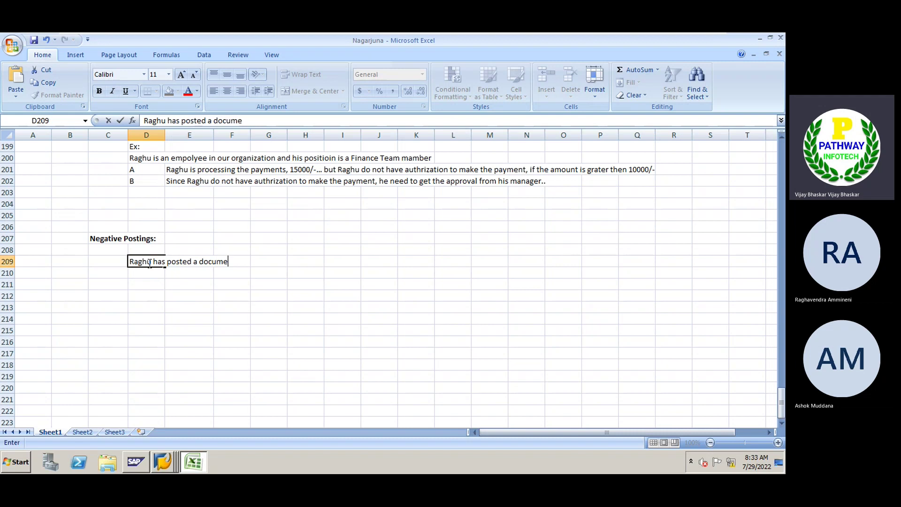
{"action": "key", "text": "BackSpace"}
{"action": "type", "text": "eith"}
{"action": "key", "text": "BackSpace"}
{"action": "key", "text": "BackSpace"}
{"action": "key", "text": "BackSpace"}
{"action": "key", "text": "BackSpace"}
{"action": "type", "text": "with va"}
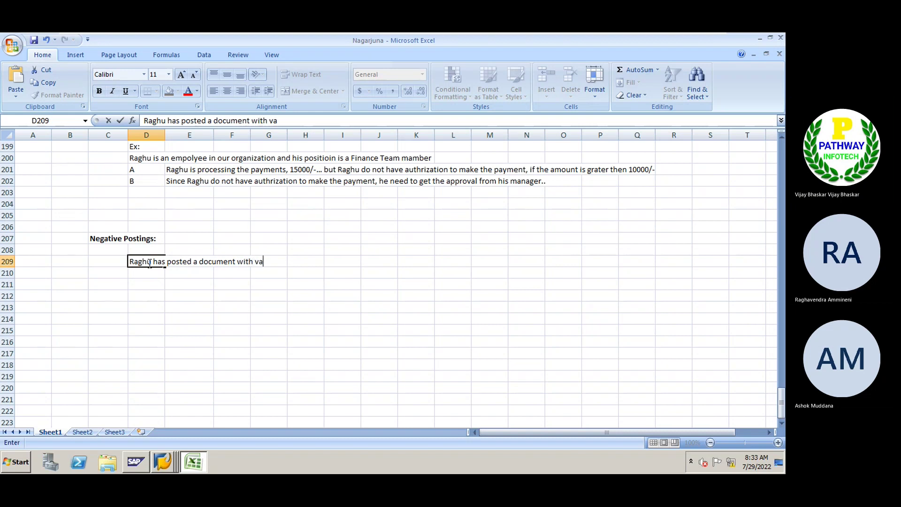
{"action": "type", "text": "lue of"}
Enter 10000 in cell H209 as the value of the example document
{"action": "key", "text": "Right"}
{"action": "key", "text": "Right"}
{"action": "key", "text": "Right"}
{"action": "key", "text": "Right"}
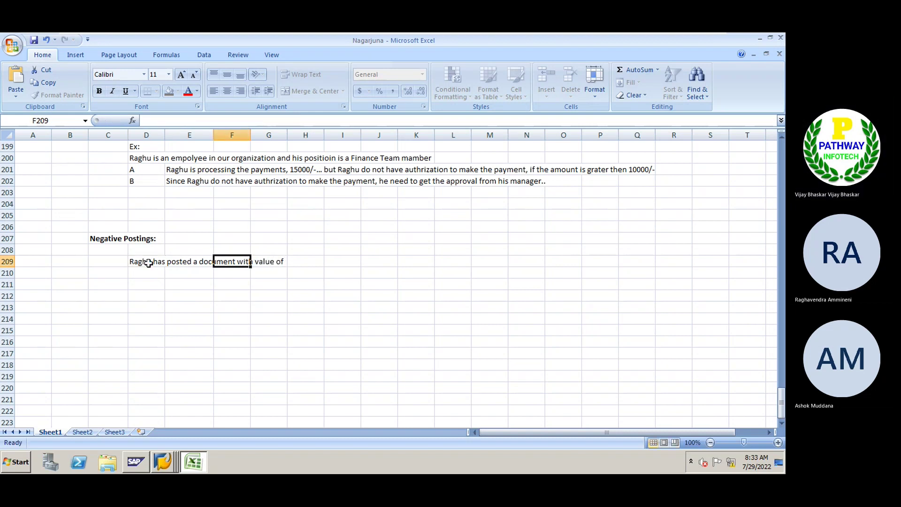
{"action": "type", "text": "10000"}
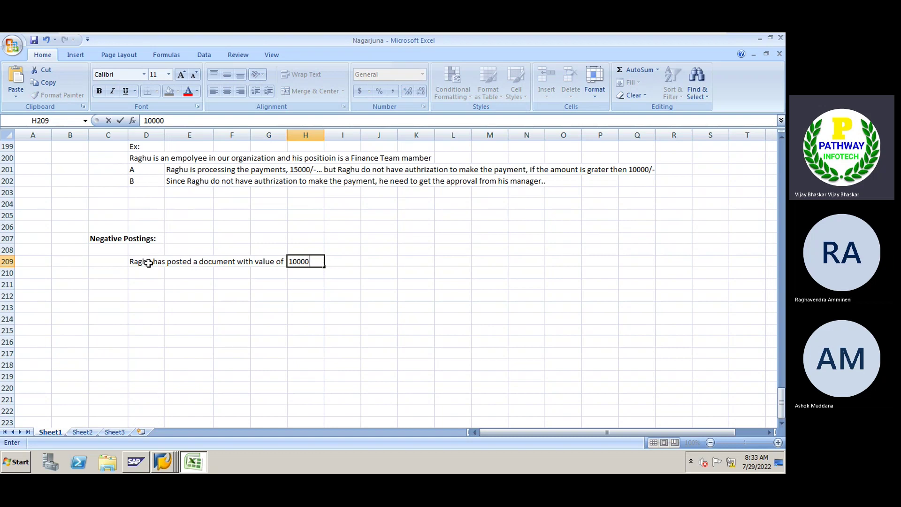
{"action": "key", "text": "Return"}
Enter the date 20 July 22 in cell C209, in front of the example posting
{"action": "left_click", "coordinate": [113, 260]}
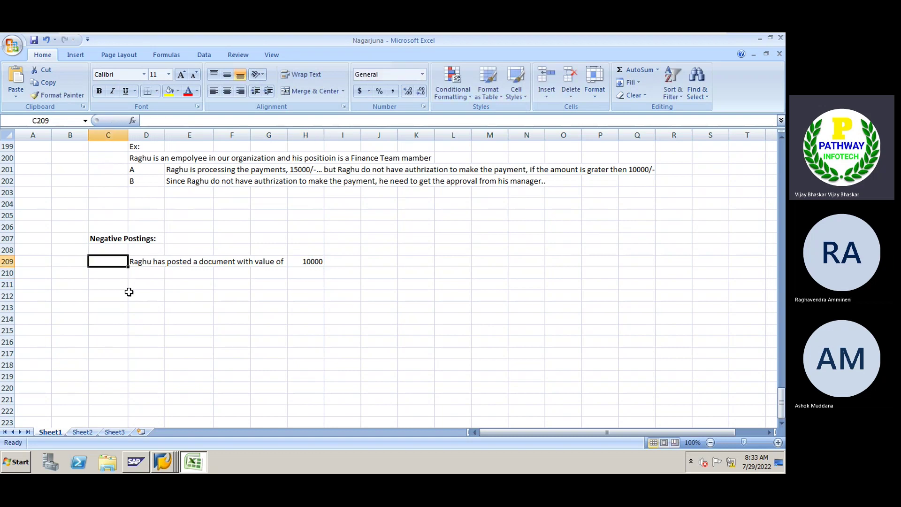
{"action": "type", "text": "20"}
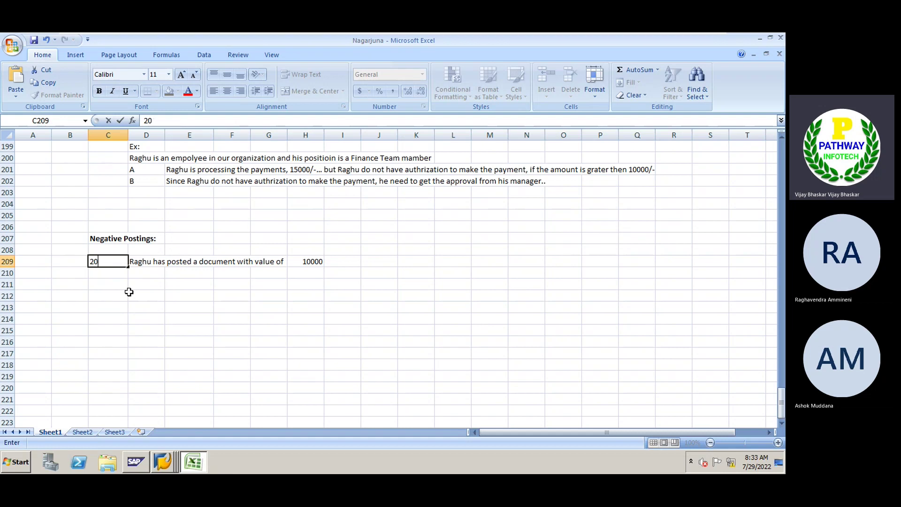
{"action": "type", "text": " Ku"}
{"action": "key", "text": "BackSpace"}
{"action": "key", "text": "BackSpace"}
{"action": "type", "text": "July 22"}
{"action": "key", "text": "Tab"}
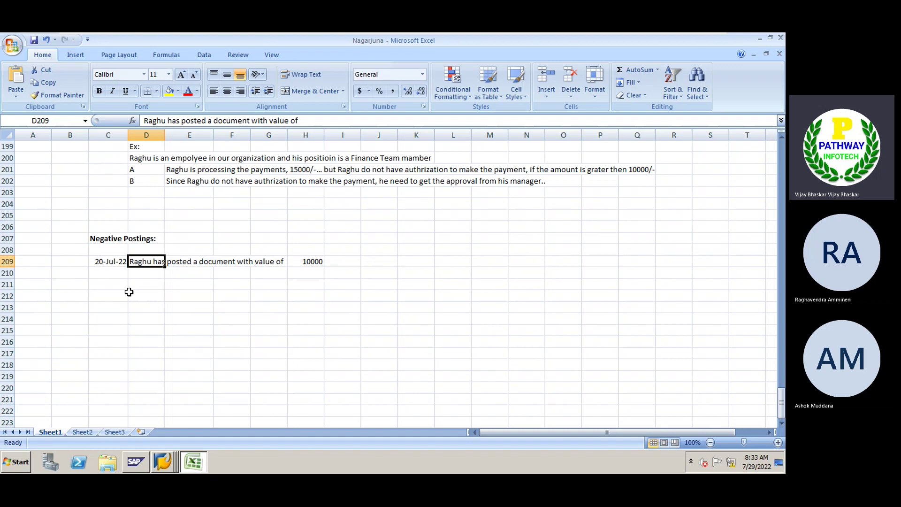
Enter 29 July in C210 and, in D210, the employee's name followed by "has realized that, the posted document value is wrong"
{"action": "left_click", "coordinate": [96, 271]}
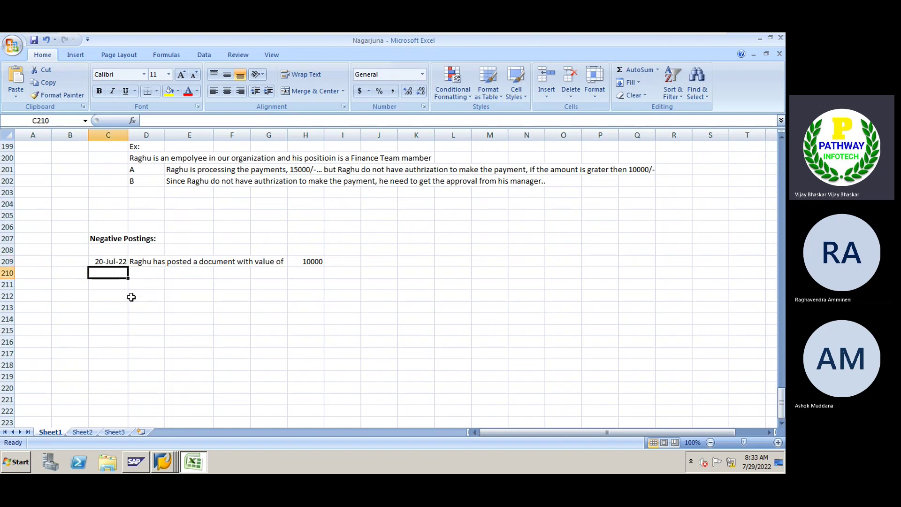
{"action": "type", "text": "29 July"}
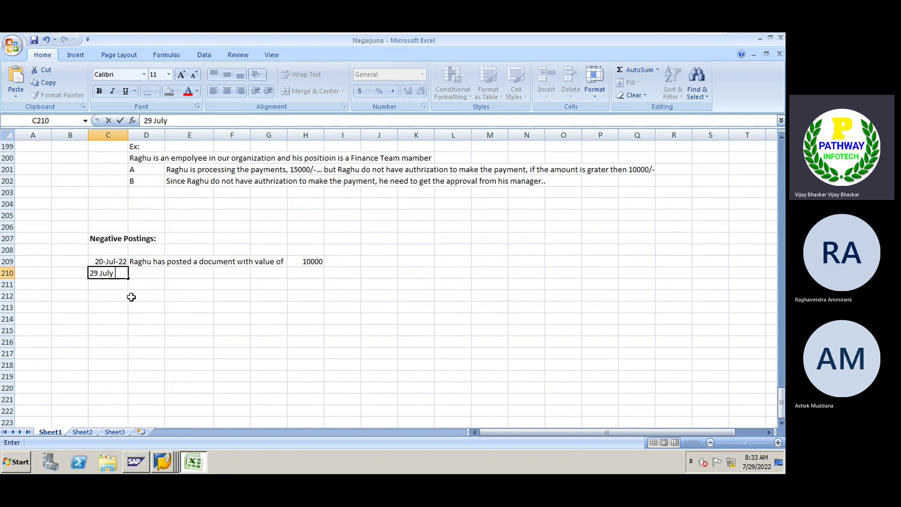
{"action": "key", "text": "Tab"}
{"action": "type", "text": "Ragh"}
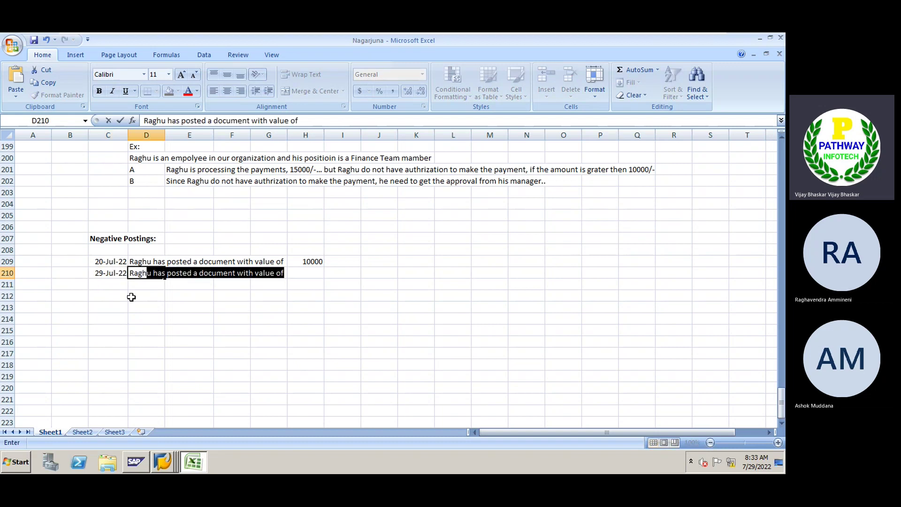
{"action": "type", "text": "u has realize"}
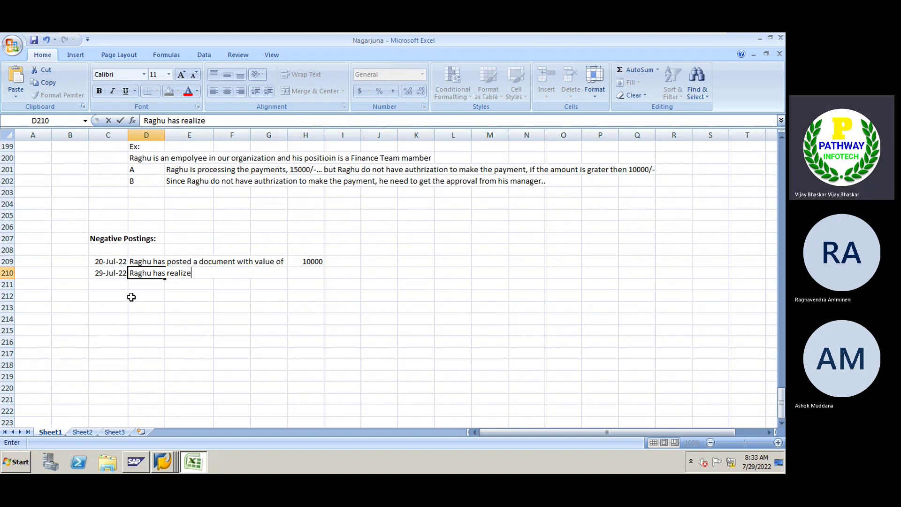
{"action": "type", "text": "d that, the posted "}
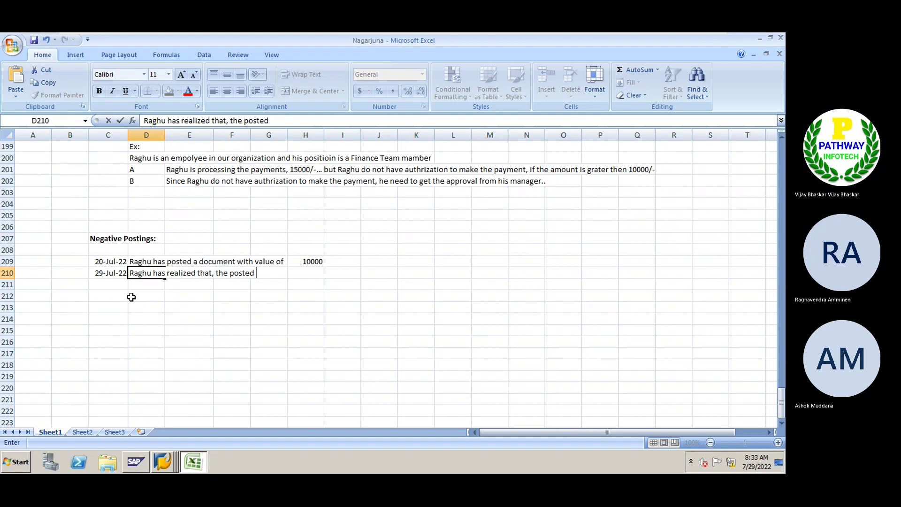
{"action": "type", "text": "document "}
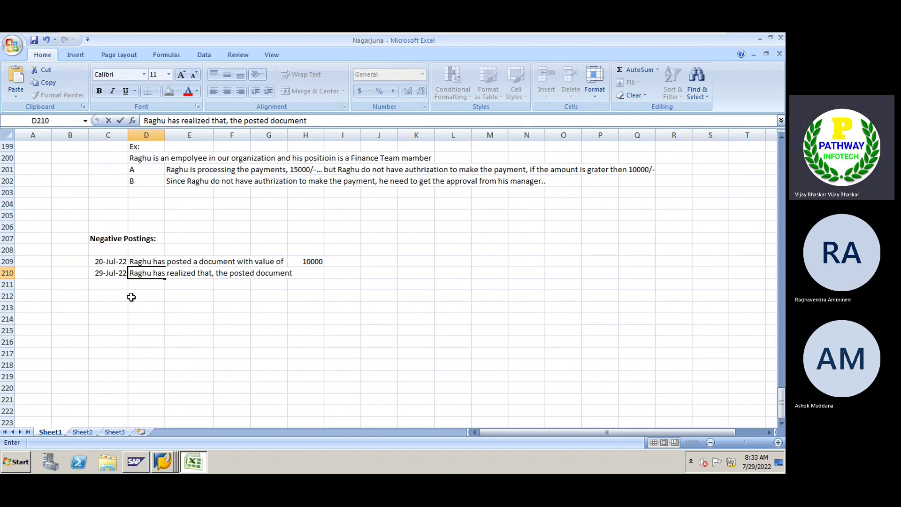
{"action": "type", "text": "value is wrong"}
{"action": "key", "text": "Return"}
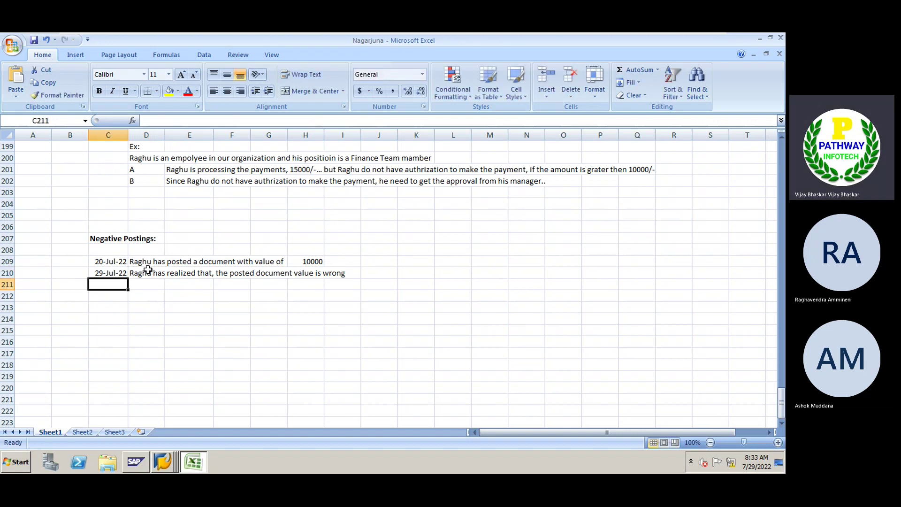
Move the value 10000 from H209 to K209
{"action": "left_click", "coordinate": [301, 264]}
{"action": "key", "text": "ctrl+c"}
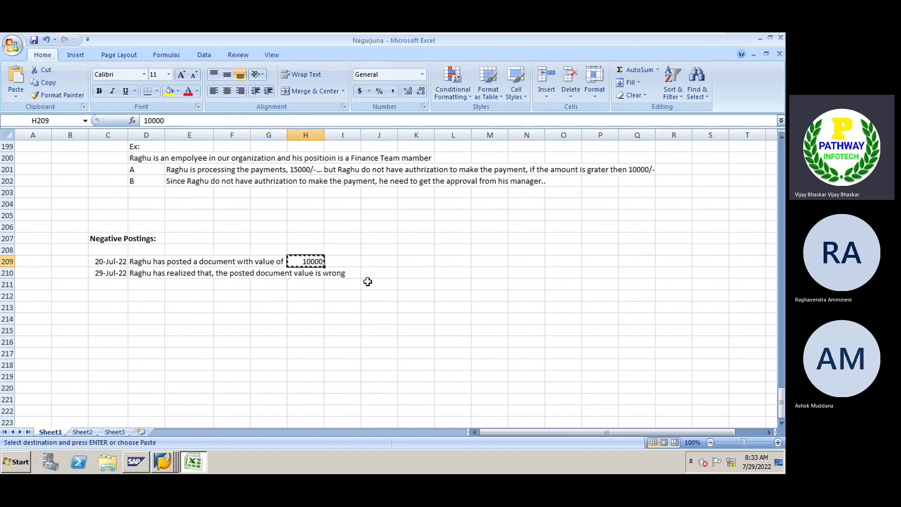
{"action": "left_click", "coordinate": [414, 263]}
{"action": "key", "text": "ctrl+v"}
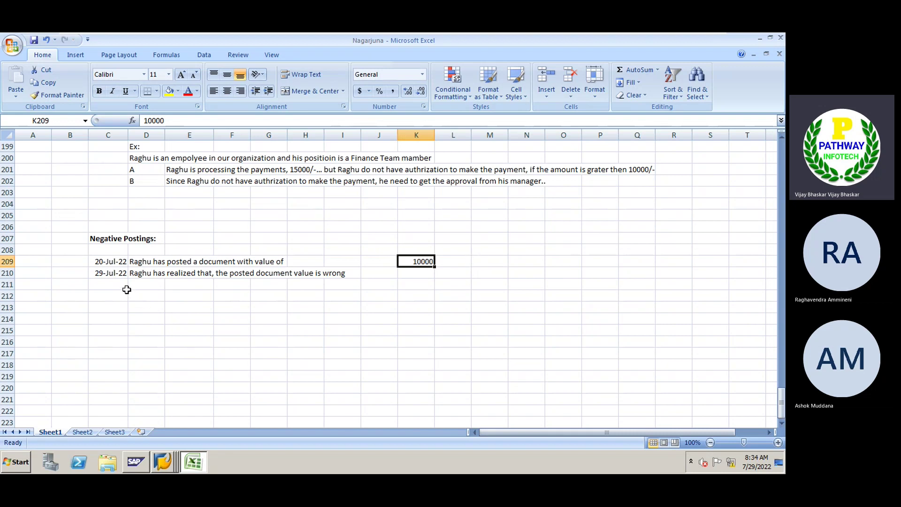
{"action": "left_click", "coordinate": [453, 261]}
{"action": "type", "text": "Doc"}
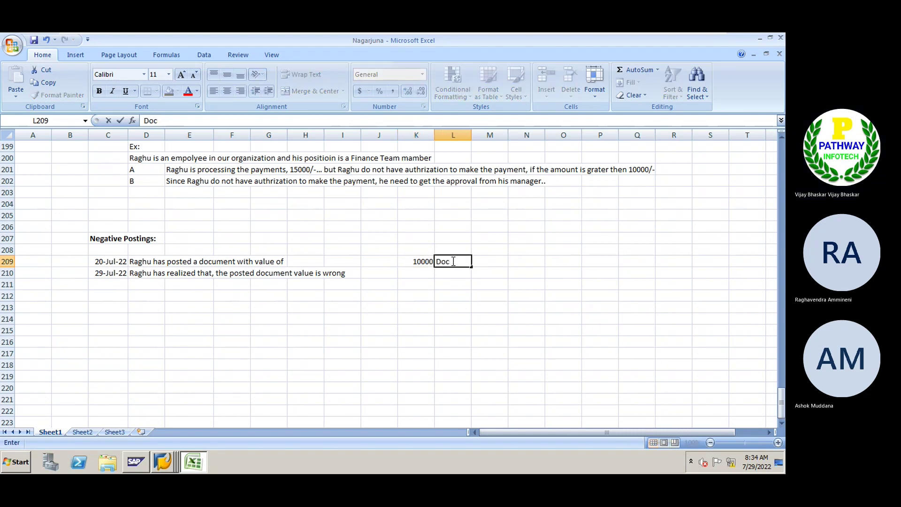
{"action": "key", "text": "BackSpace"}
{"action": "key", "text": "BackSpace"}
{"action": "key", "text": "BackSpace"}
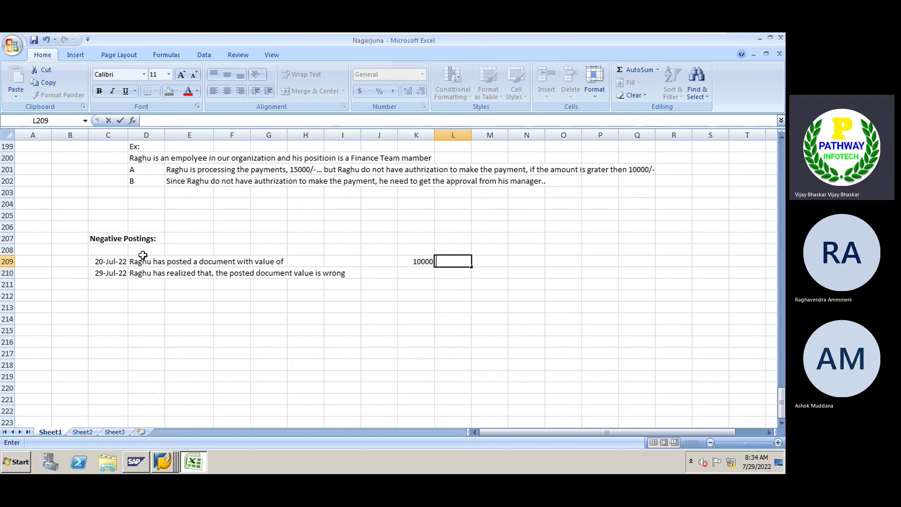
Extend the example posting text in D209 with "10000, with documengt number 1"
{"action": "left_click", "coordinate": [143, 255]}
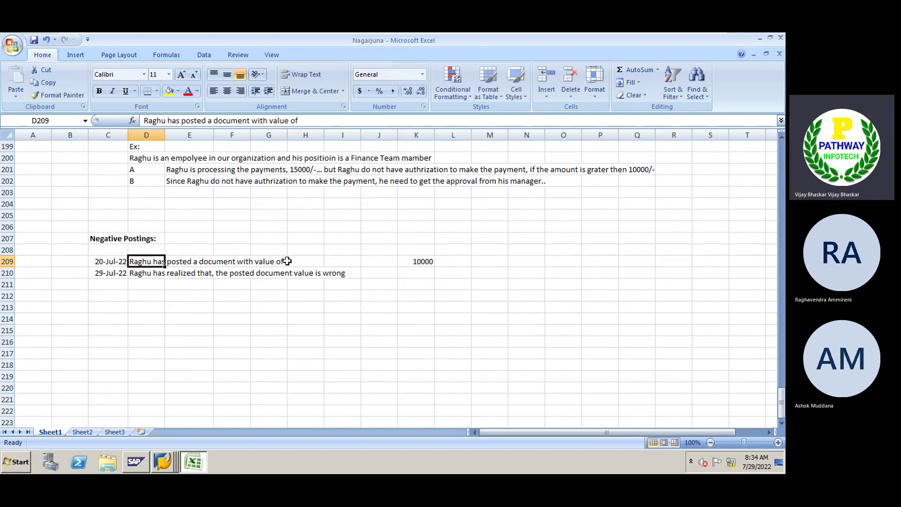
{"action": "key", "text": "Right"}
{"action": "key", "text": "Right"}
{"action": "key", "text": "Right"}
{"action": "key", "text": "Right"}
{"action": "key", "text": "Right"}
{"action": "key", "text": "Right"}
{"action": "double_click", "coordinate": [142, 262]}
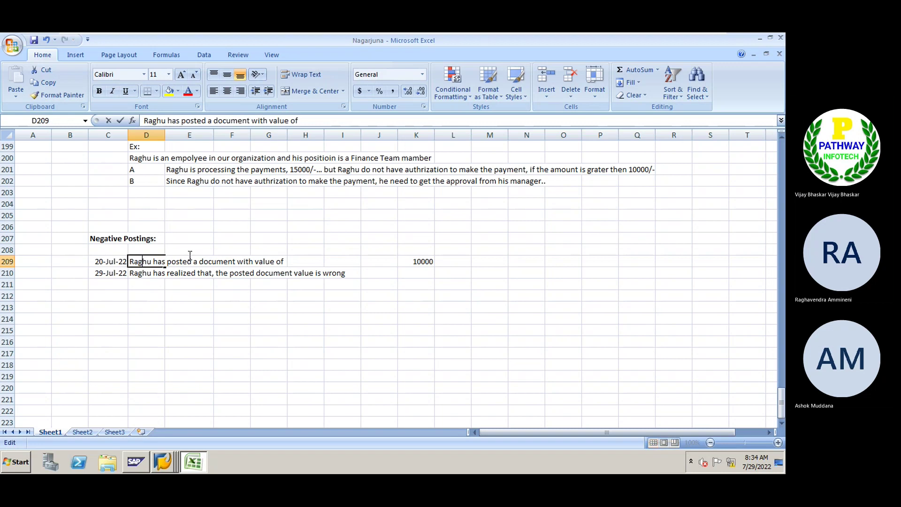
{"action": "left_click", "coordinate": [290, 259]}
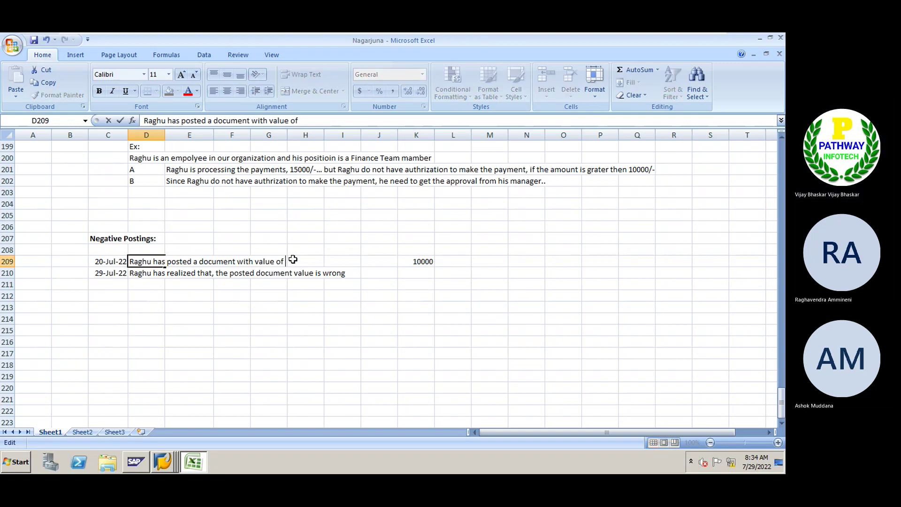
{"action": "type", "text": "10000,"}
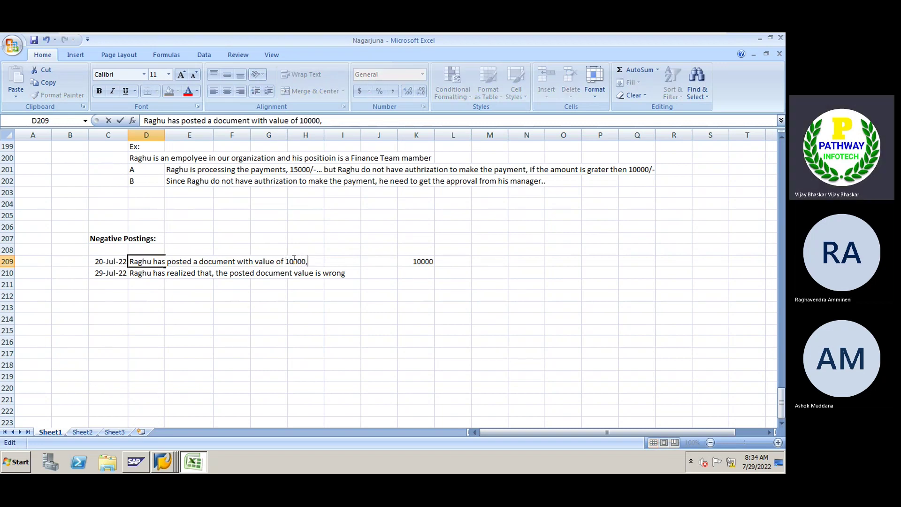
{"action": "type", "text": " with documengt n"}
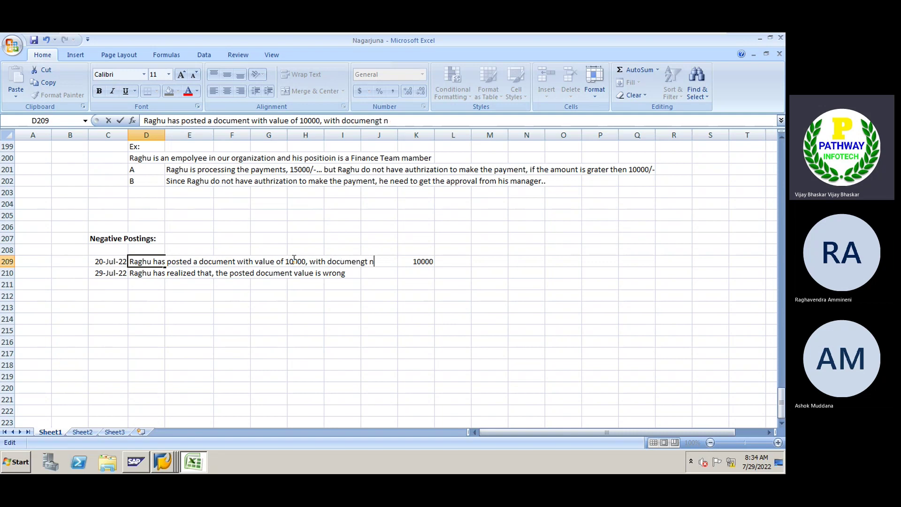
{"action": "type", "text": "umber"}
{"action": "type", "text": " 10000"}
{"action": "key", "text": "Return"}
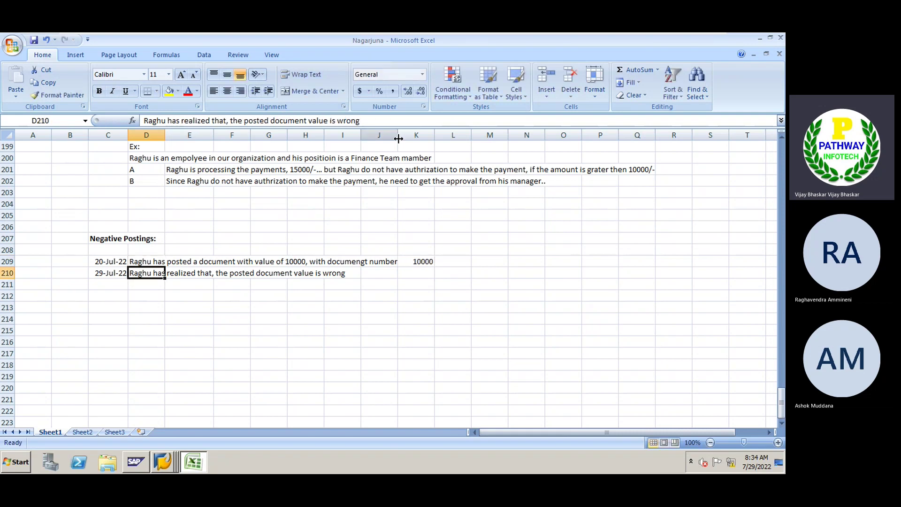
Widen column J so that the full text of D209 fits before the value in K209
{"action": "left_click_drag", "start_coordinate": [398, 138], "coordinate": [406, 139]}
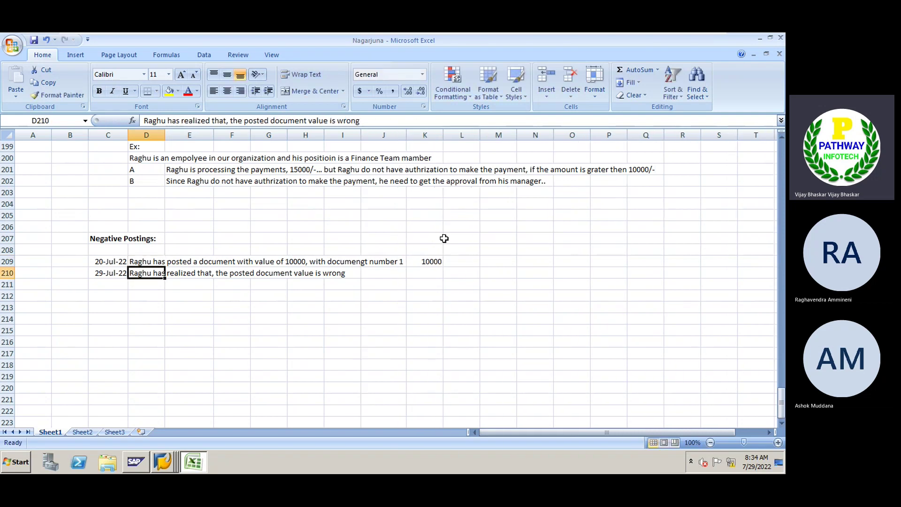
{"action": "left_click", "coordinate": [425, 259]}
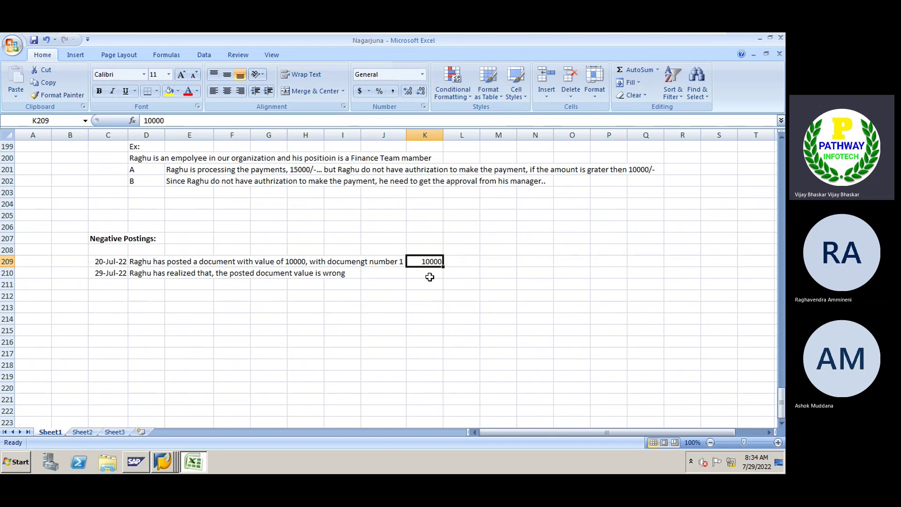
{"action": "left_click", "coordinate": [398, 264]}
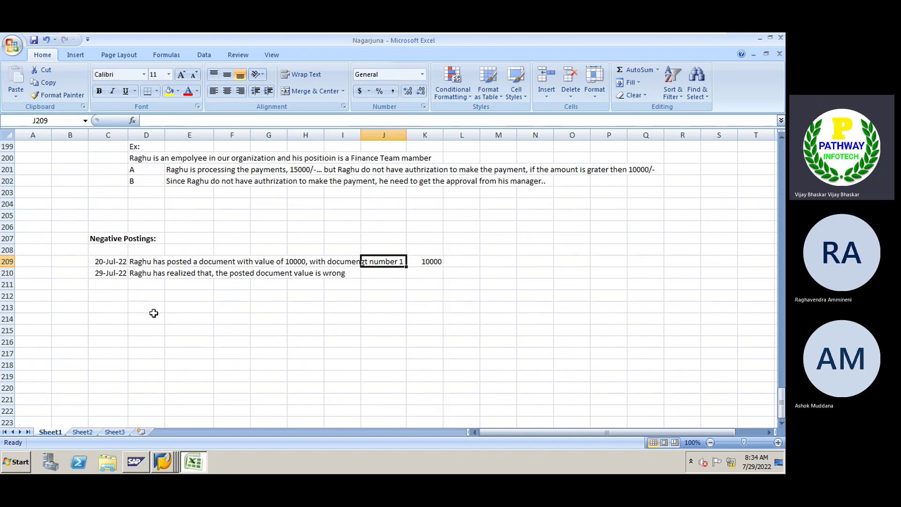
Write in cell C213 "NOTE: In SAP the worngly posted documents, we can delete them from SAP"
{"action": "left_click", "coordinate": [101, 311]}
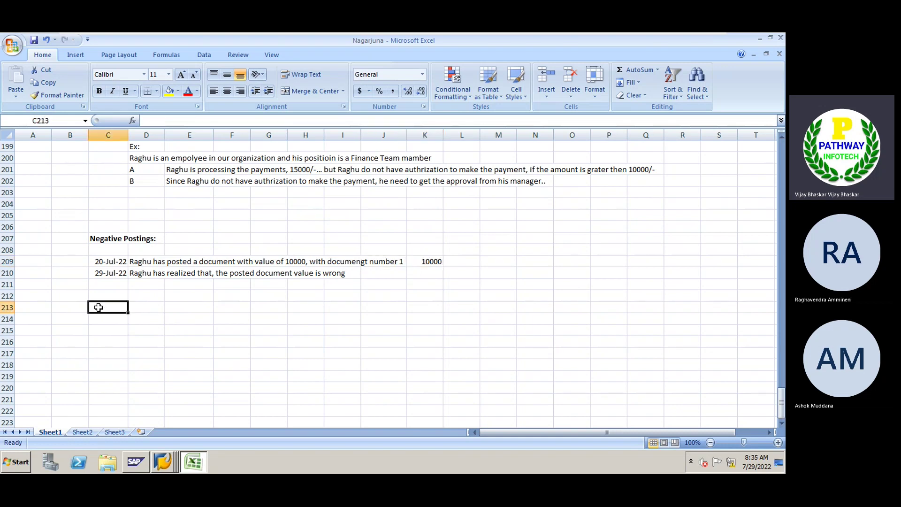
{"action": "type", "text": "NOTR"}
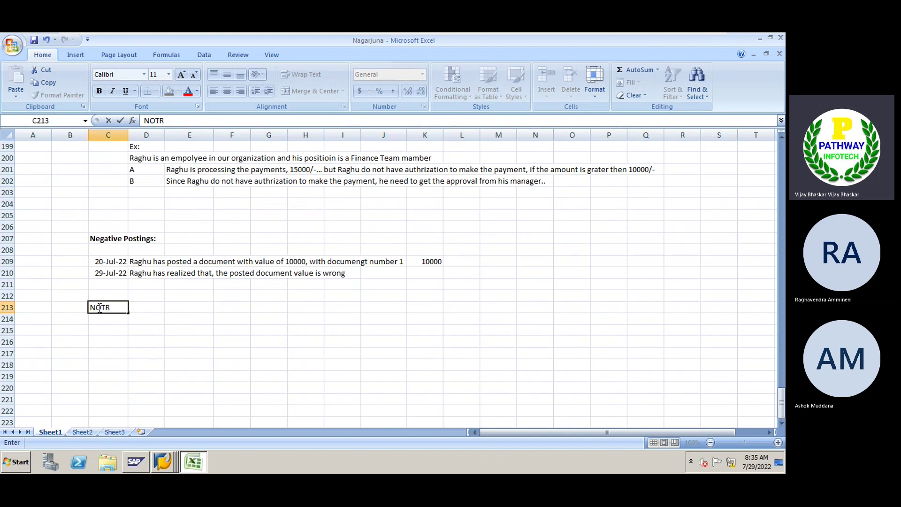
{"action": "key", "text": "BackSpace"}
{"action": "key", "text": "BackSpace"}
{"action": "type", "text": "TE"}
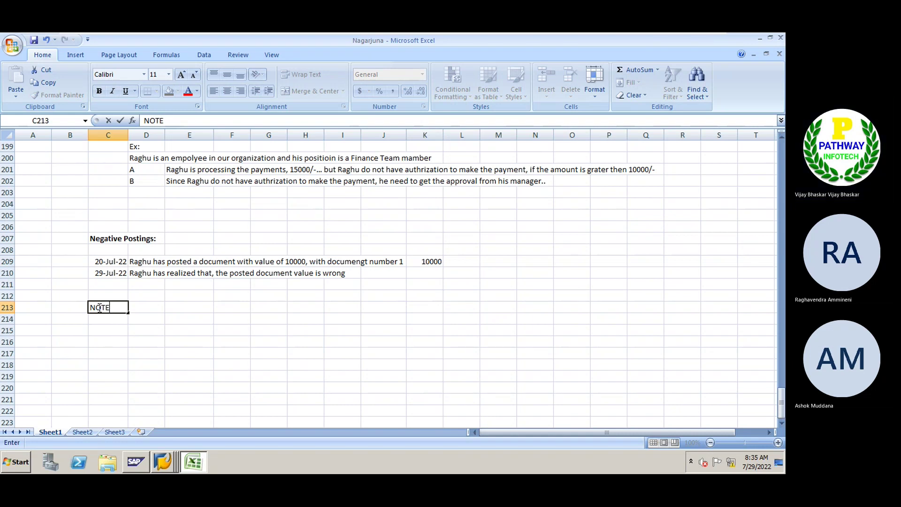
{"action": "type", "text": ": IN SAP"}
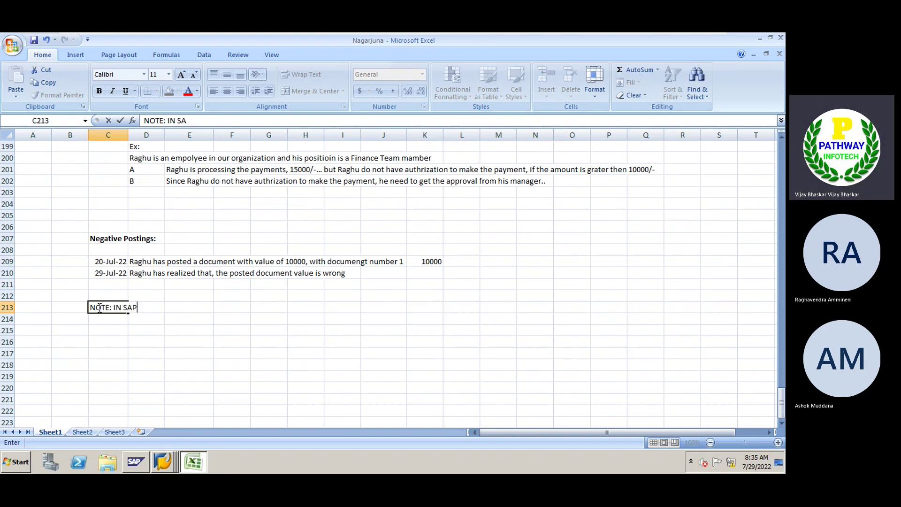
{"action": "key", "text": "BackSpace"}
{"action": "key", "text": "BackSpace"}
{"action": "key", "text": "BackSpace"}
{"action": "key", "text": "BackSpace"}
{"action": "type", "text": "n SAP"}
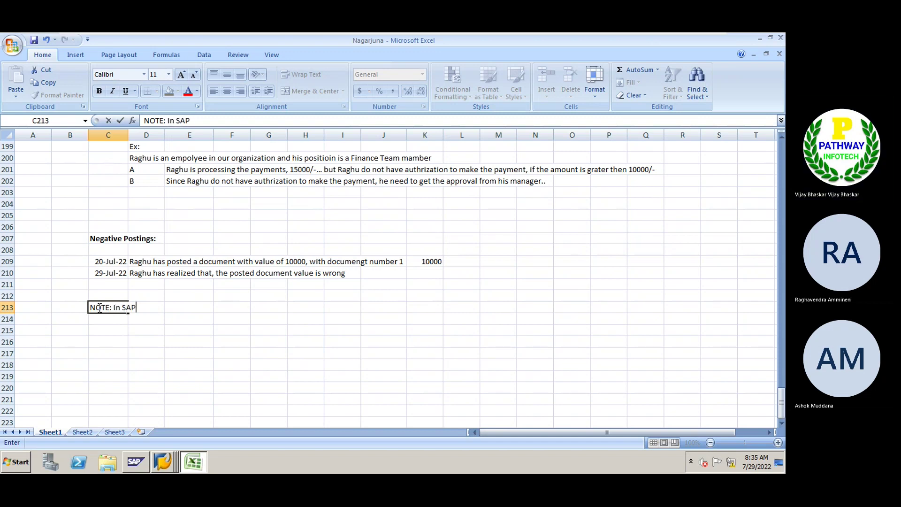
{"action": "type", "text": " the wo"}
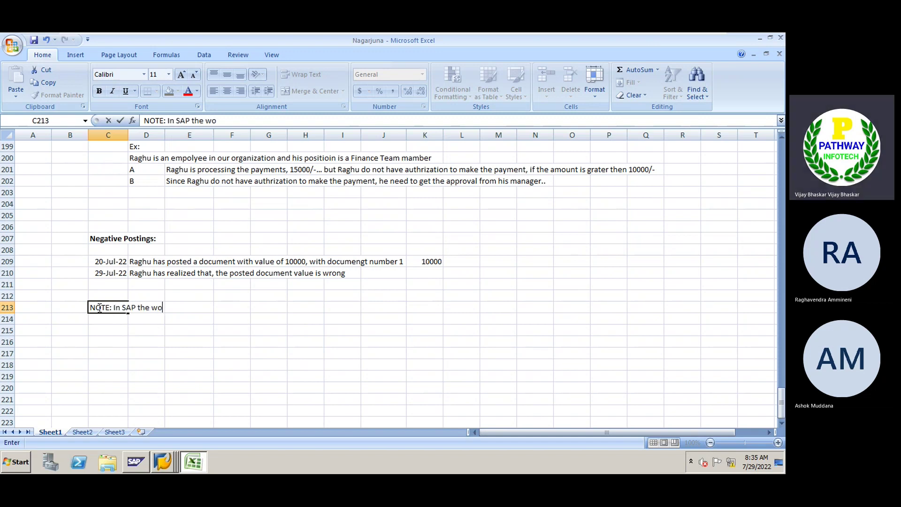
{"action": "type", "text": "rngly posted doc"}
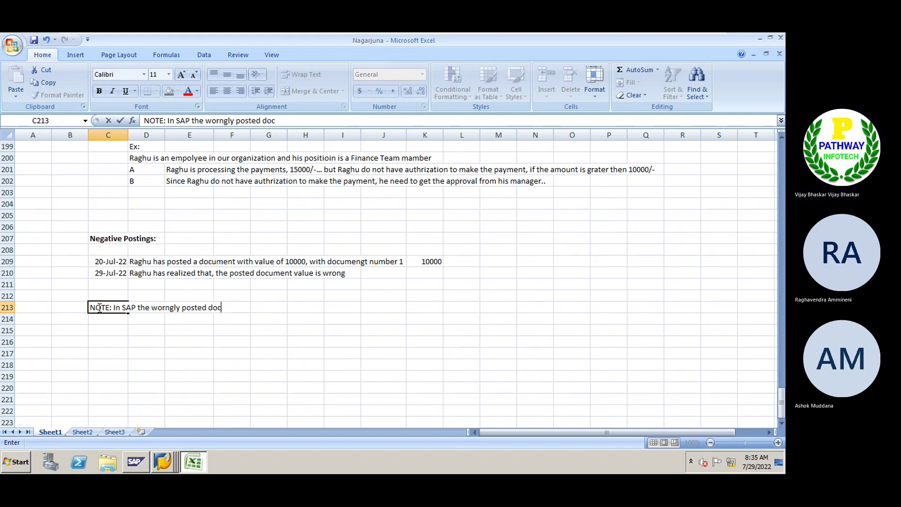
{"action": "type", "text": "uments, we"}
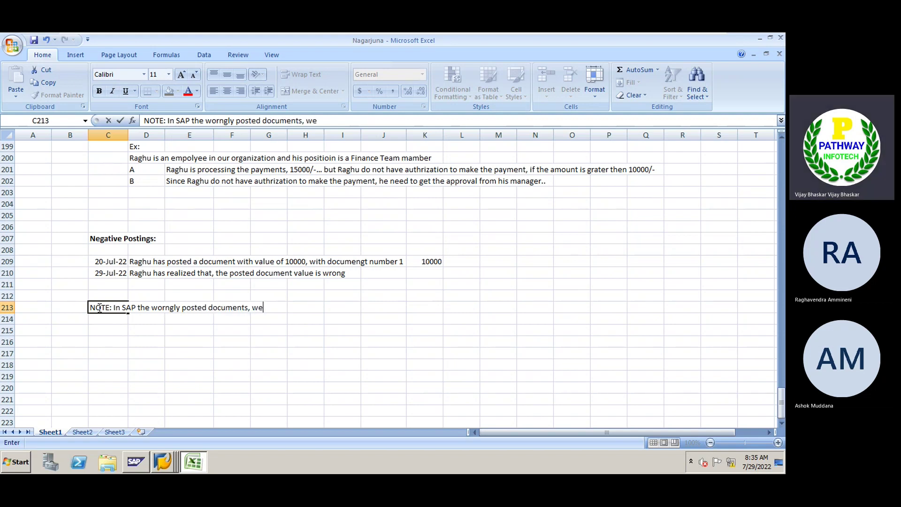
{"action": "type", "text": " can delete them from"}
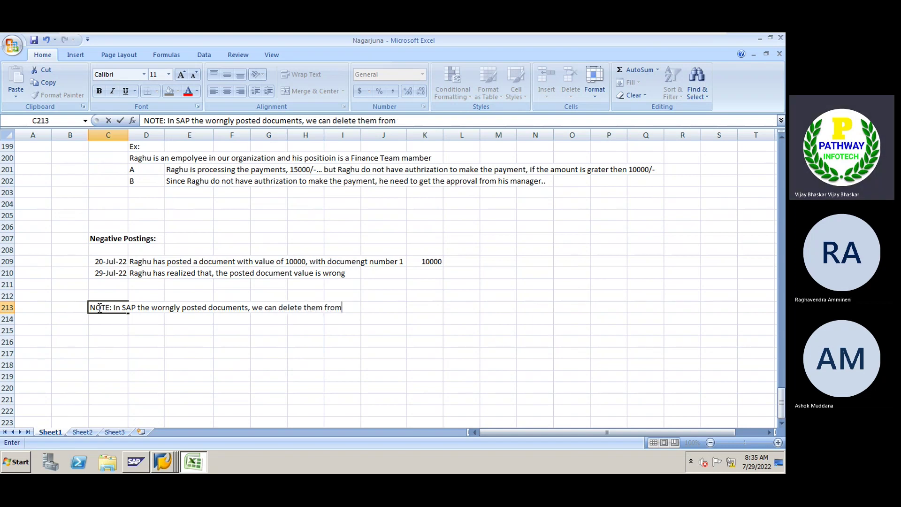
{"action": "type", "text": " SAP"}
{"action": "key", "text": "Return"}
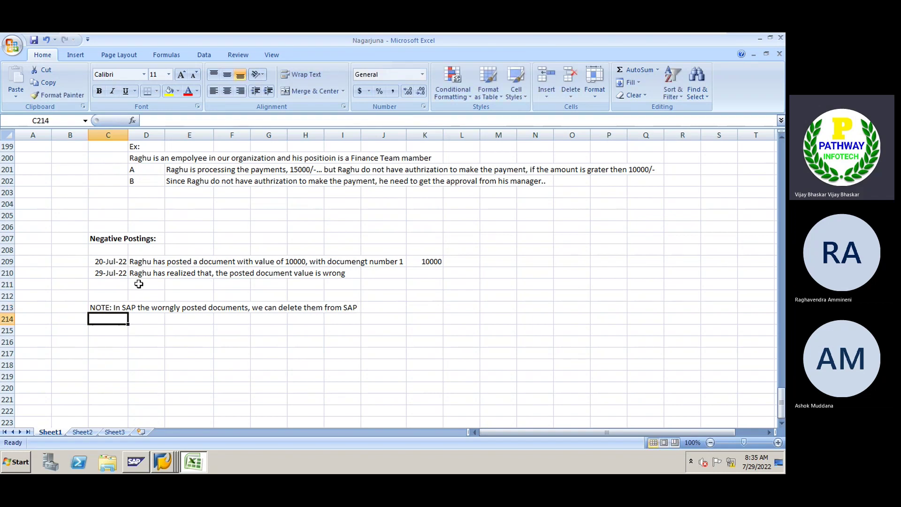
Extend the text in D210 with "and the corretc value is"
{"action": "left_click", "coordinate": [144, 264]}
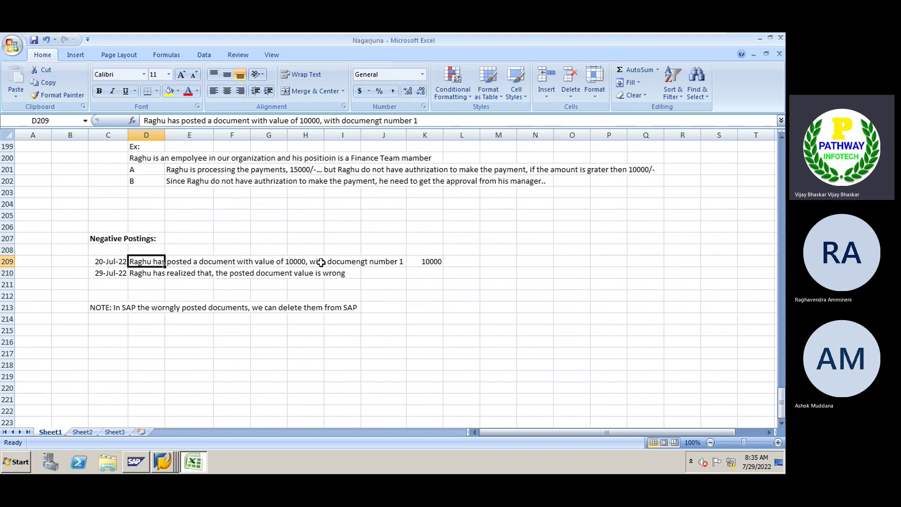
{"action": "left_click", "coordinate": [434, 262]}
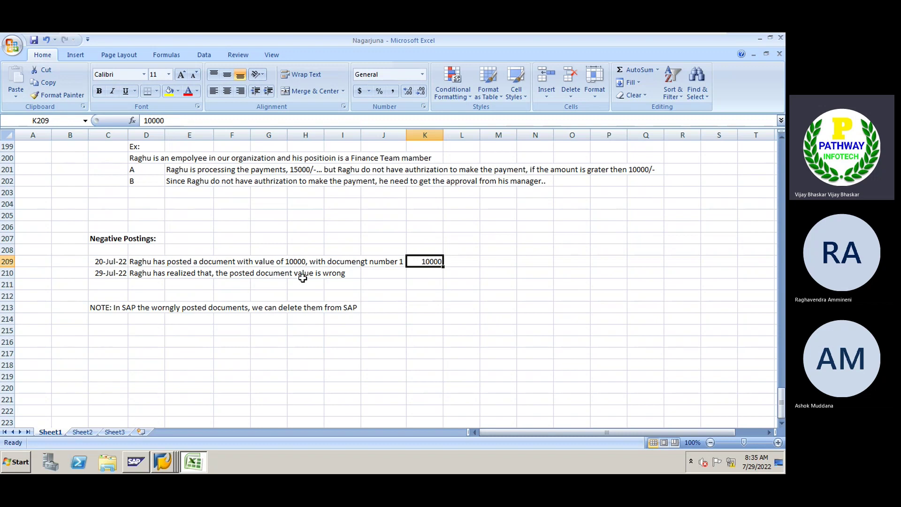
{"action": "left_click", "coordinate": [140, 274]}
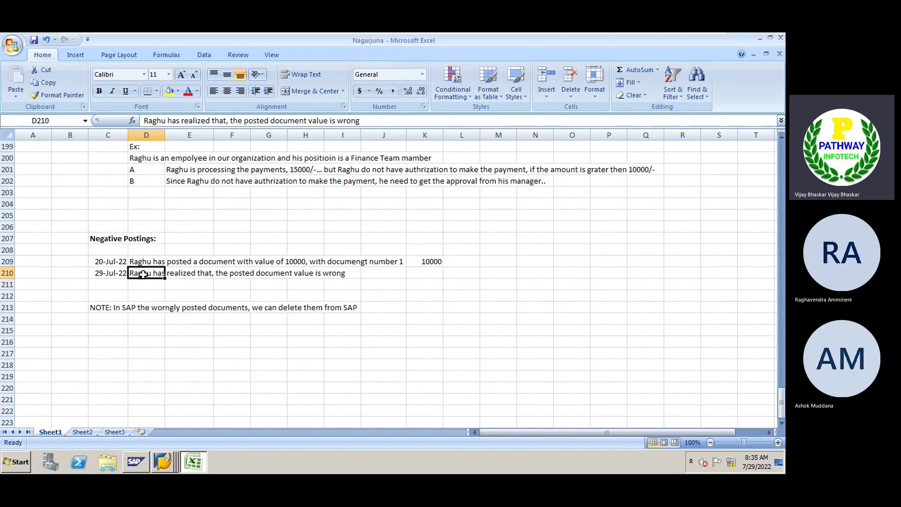
{"action": "left_click", "coordinate": [362, 121]}
{"action": "type", "text": "and "}
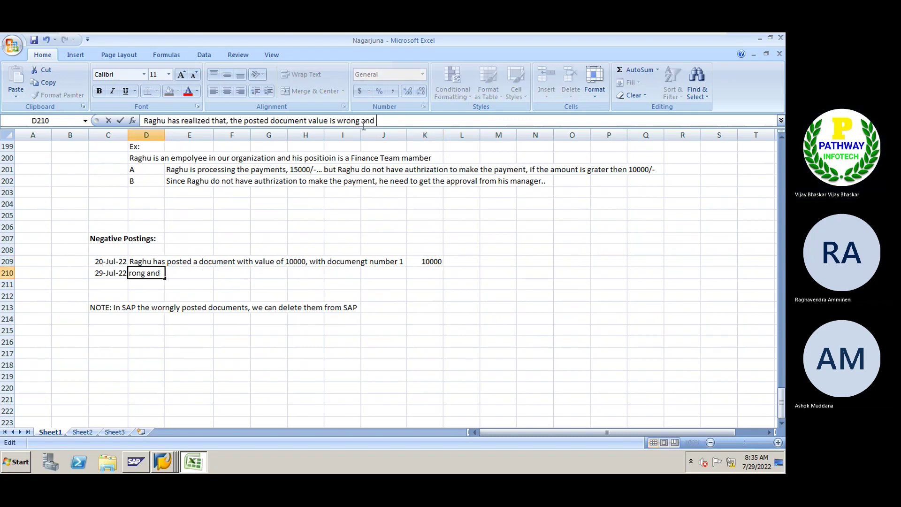
{"action": "type", "text": "the corretc value is"}
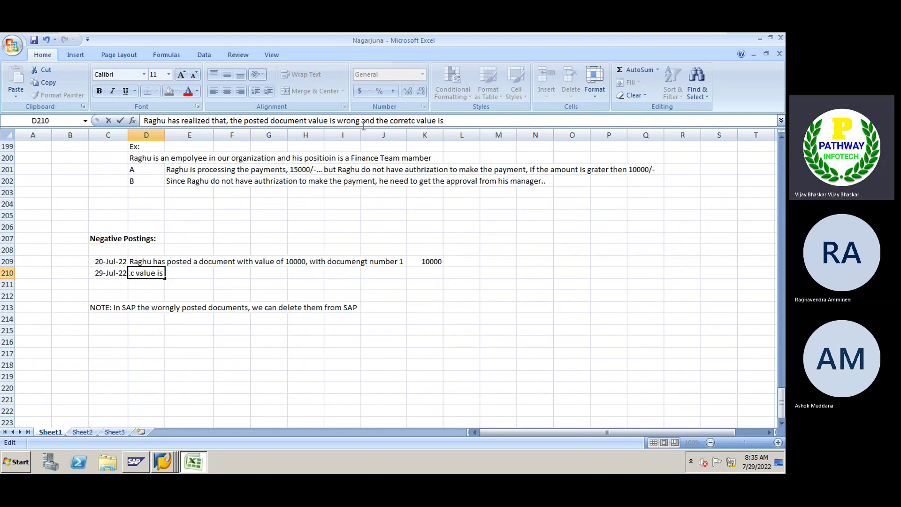
{"action": "key", "text": "Tab"}
Move the value 10000 from K209 to L209
{"action": "key", "text": "Tab"}
{"action": "key", "text": "Tab"}
{"action": "key", "text": "Tab"}
{"action": "key", "text": "Tab"}
{"action": "key", "text": "Tab"}
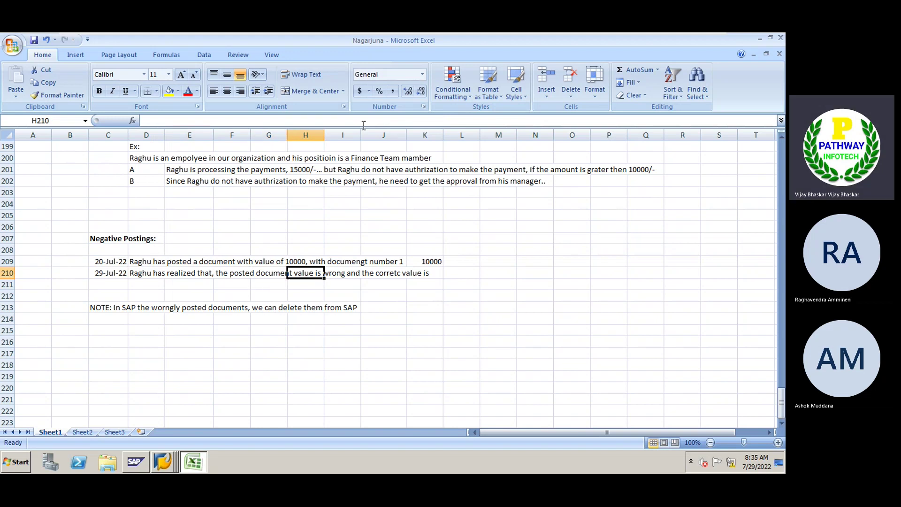
{"action": "key", "text": "Tab"}
{"action": "key", "text": "Up"}
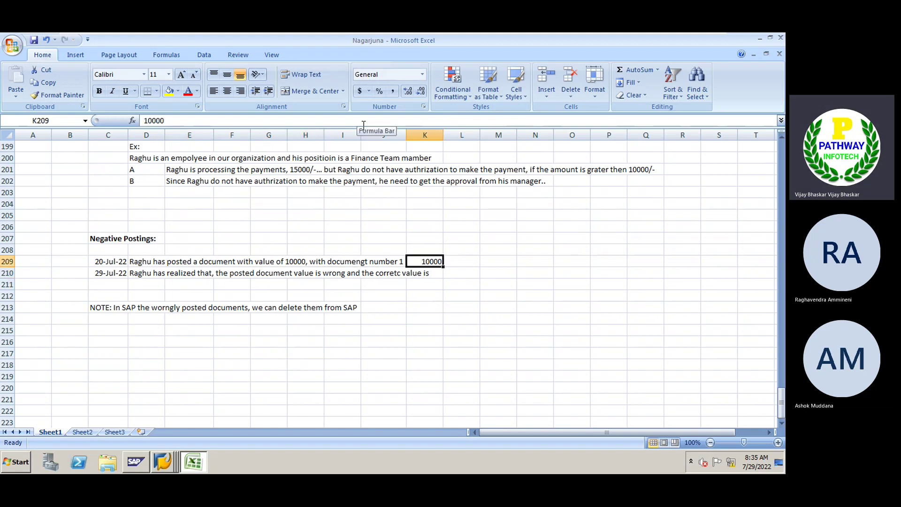
{"action": "key", "text": "ctrl+x"}
{"action": "key", "text": "Right"}
{"action": "key", "text": "ctrl+v"}
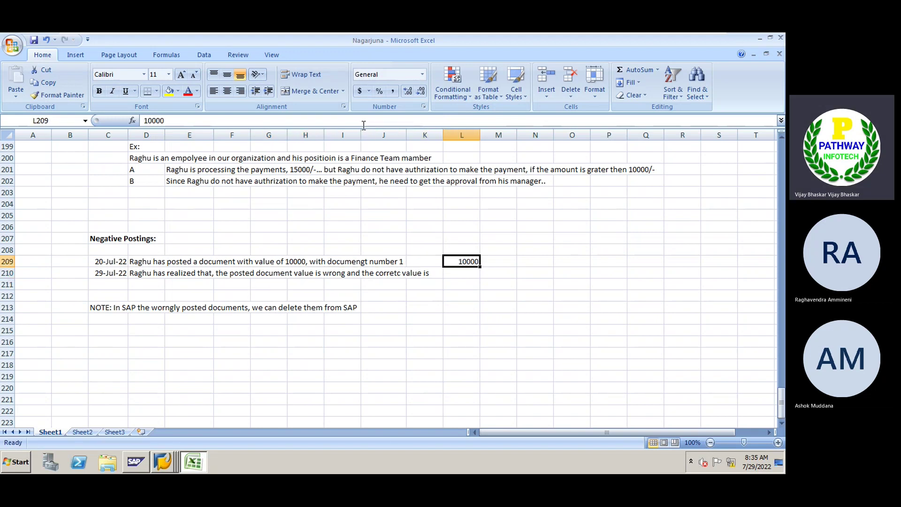
Enter the correct document value 11000 in L210
{"action": "key", "text": "Down"}
{"action": "type", "text": "11000"}
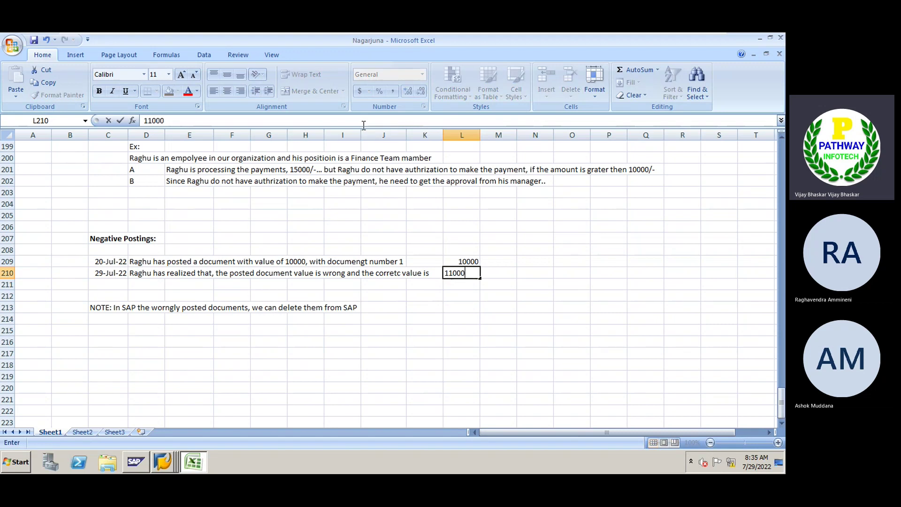
{"action": "key", "text": "Return"}
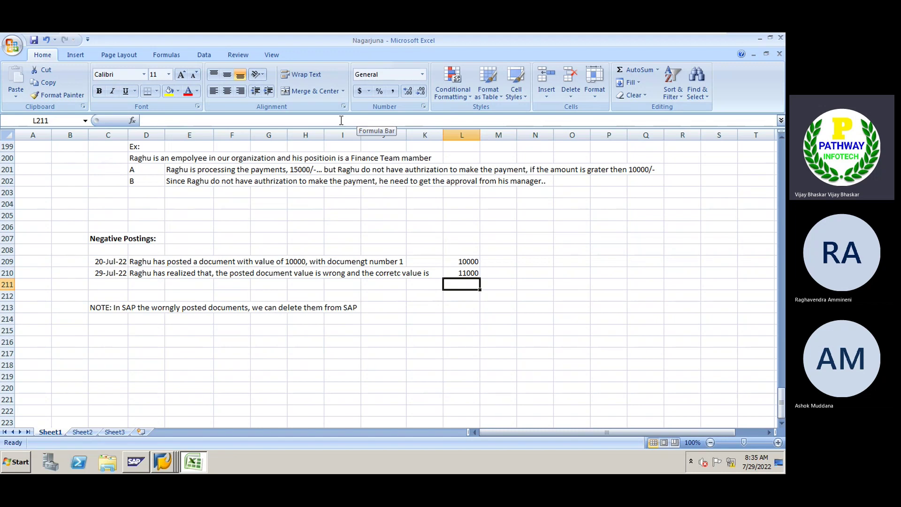
Start a note in D215 with "In order to correct the wrong poste document,"
{"action": "left_click", "coordinate": [140, 330]}
{"action": "type", "text": "T"}
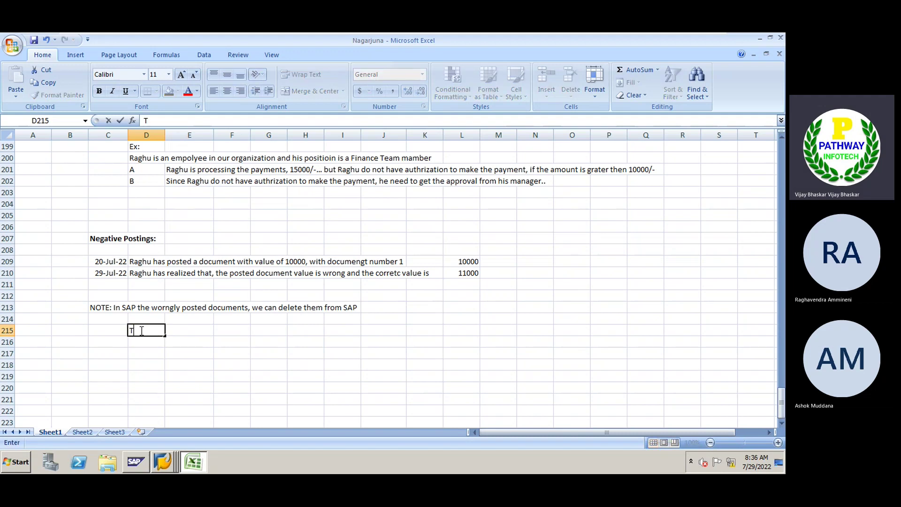
{"action": "type", "text": "n order"}
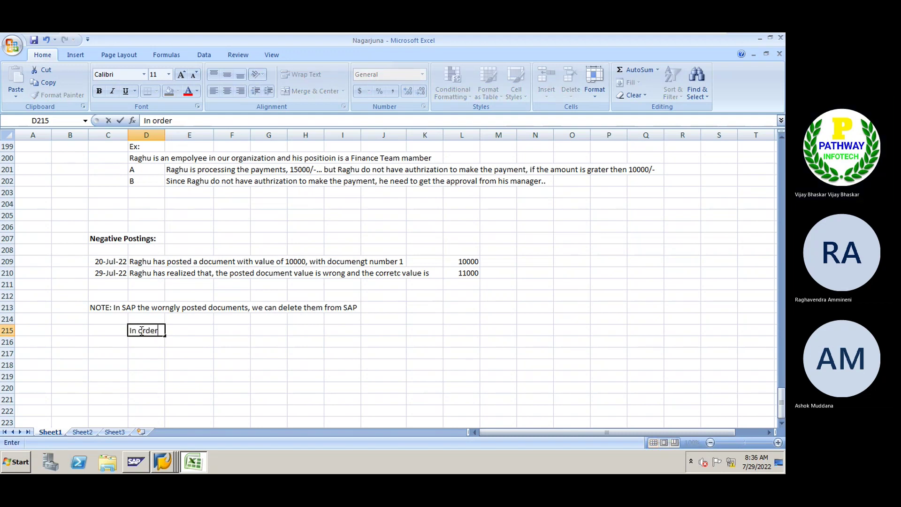
{"action": "type", "text": " to corretc the"}
{"action": "key", "text": "BackSpace"}
{"action": "key", "text": "BackSpace"}
{"action": "key", "text": "BackSpace"}
{"action": "key", "text": "BackSpace"}
{"action": "key", "text": "BackSpace"}
{"action": "key", "text": "BackSpace"}
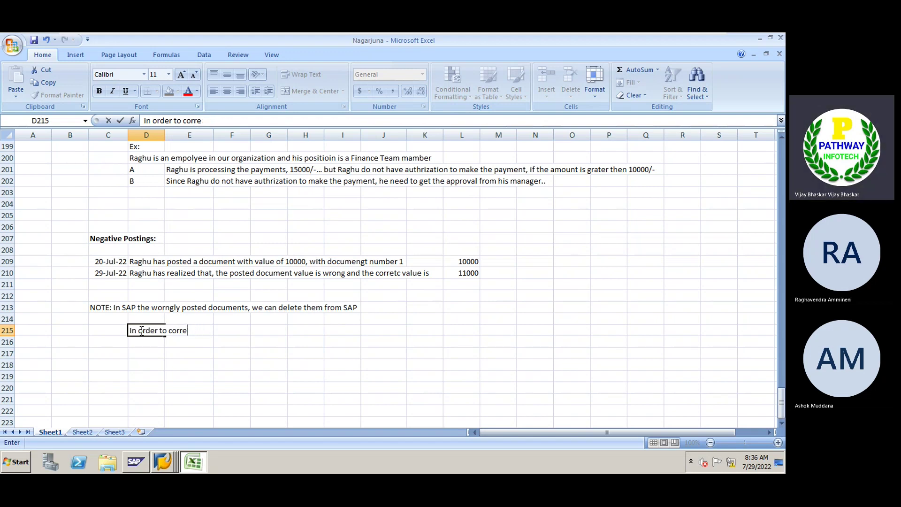
{"action": "type", "text": "ct the wrong pos"}
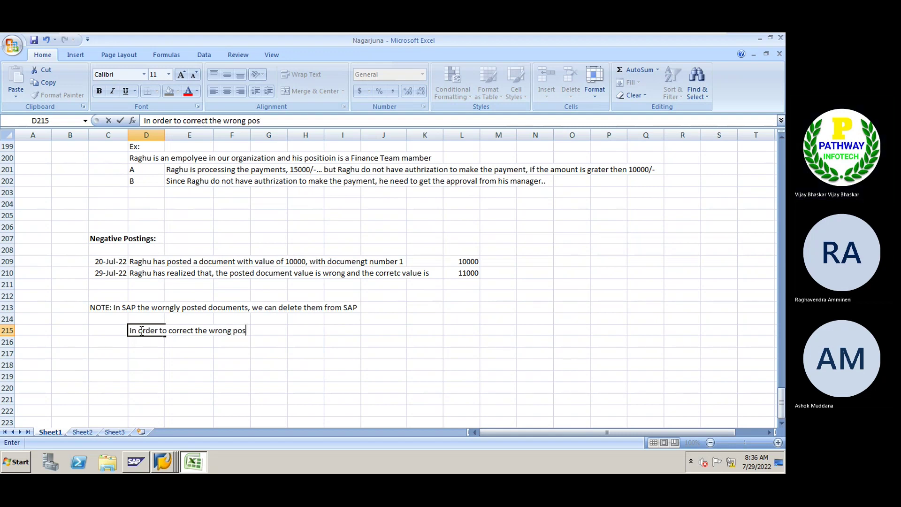
{"action": "type", "text": "te documengt,"}
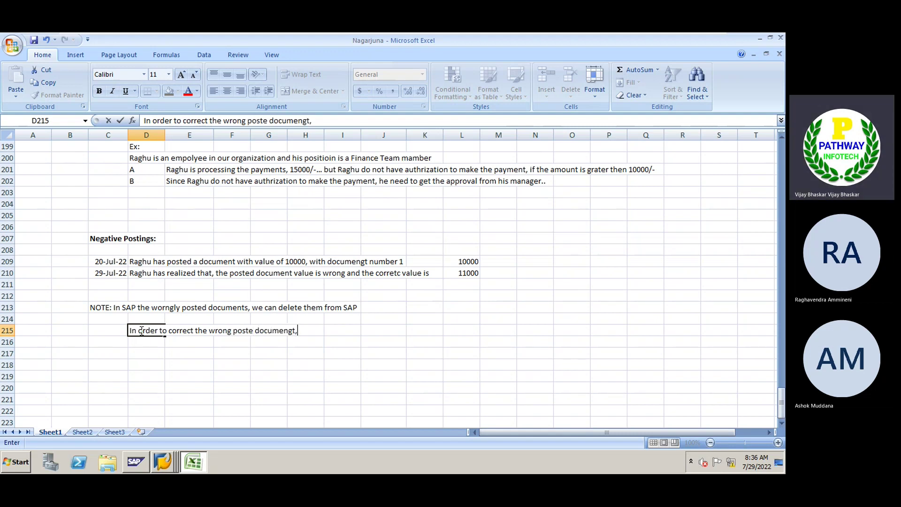
{"action": "key", "text": "BackSpace"}
{"action": "key", "text": "BackSpace"}
{"action": "type", "text": "nt"}
{"action": "key", "text": "BackSpace"}
{"action": "type", "text": "t, n"}
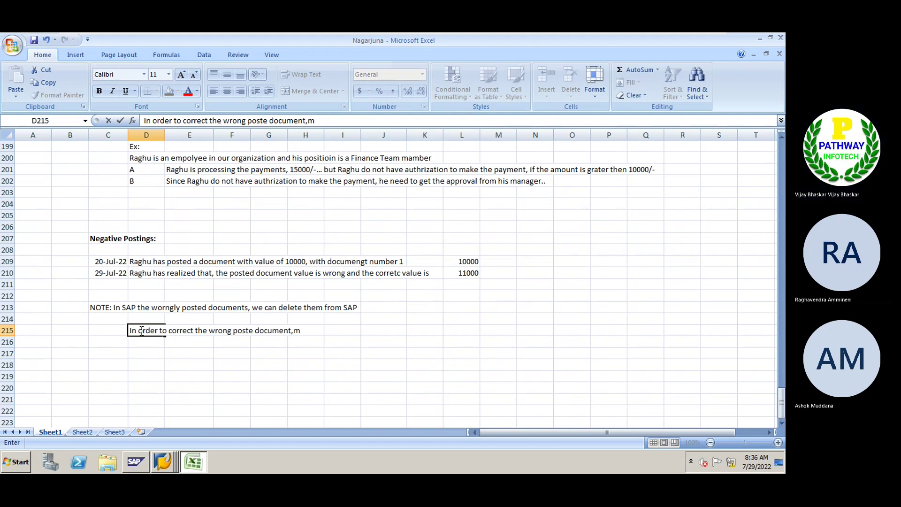
{"action": "key", "text": "BackSpace"}
Complete the note in D215 with "we need to reverse the existing docunent and pass the new entry in system."
{"action": "type", "text": "we needf t"}
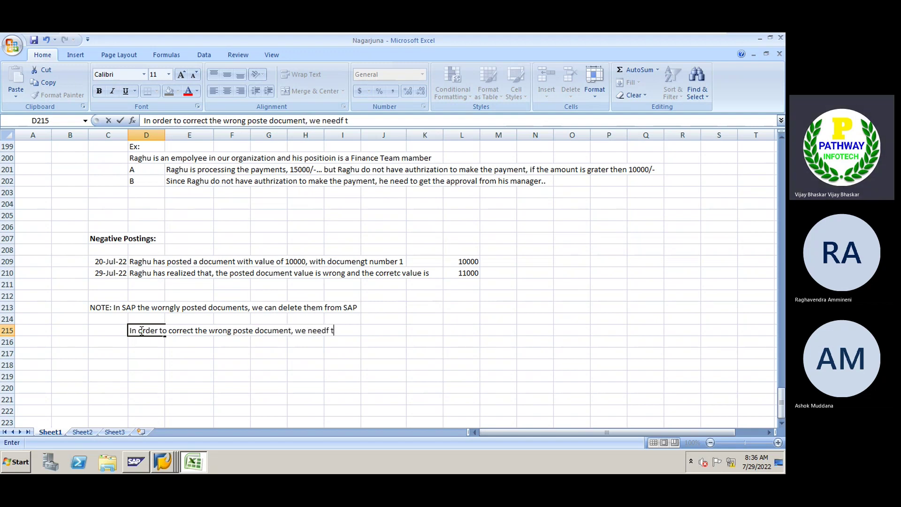
{"action": "key", "text": "BackSpace"}
{"action": "key", "text": "BackSpace"}
{"action": "key", "text": "BackSpace"}
{"action": "type", "text": " to reverse the"}
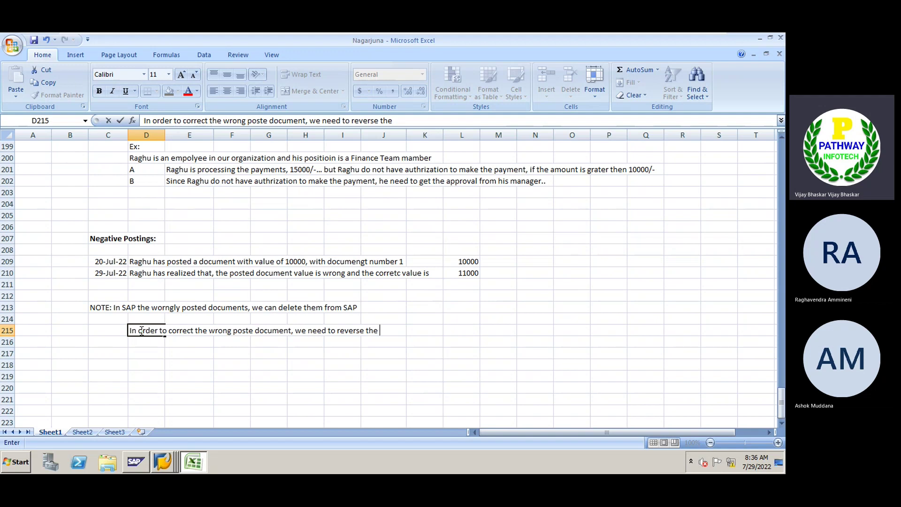
{"action": "type", "text": " e"}
{"action": "key", "text": "BackSpace"}
{"action": "type", "text": "ex"}
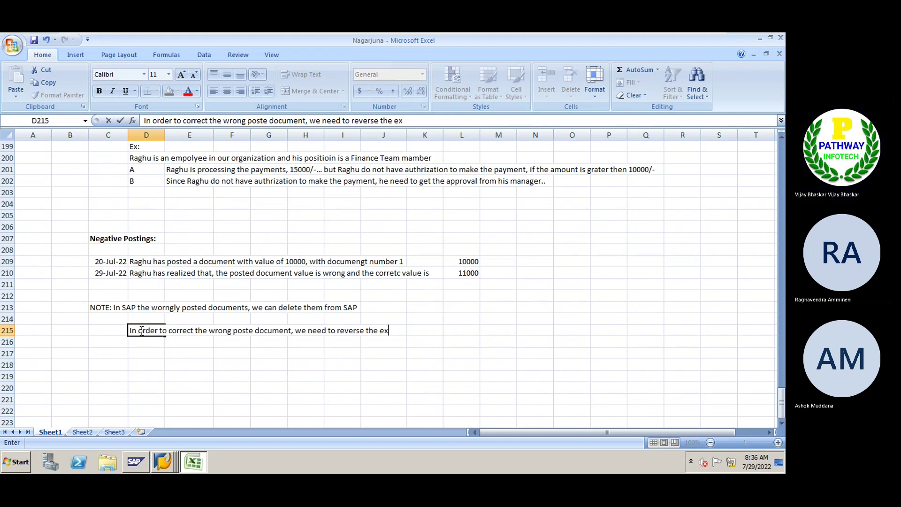
{"action": "type", "text": "isting docunent "}
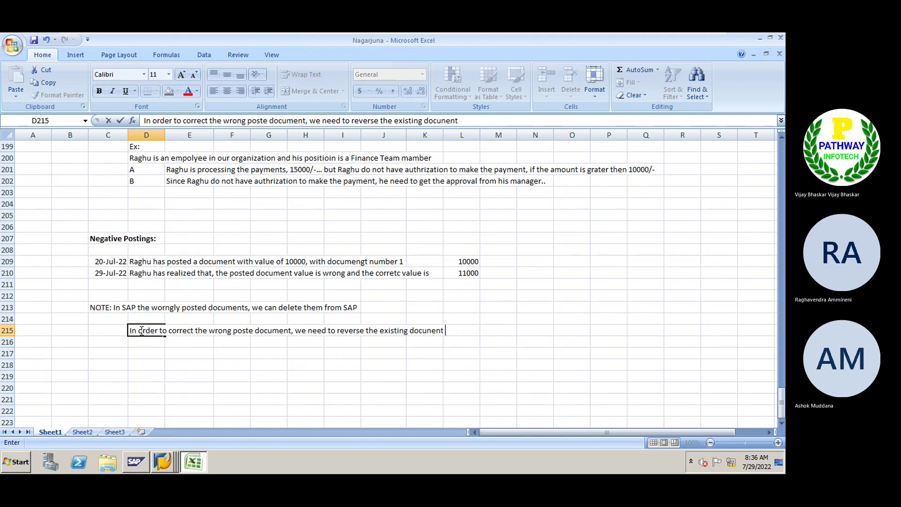
{"action": "type", "text": "and pass the"}
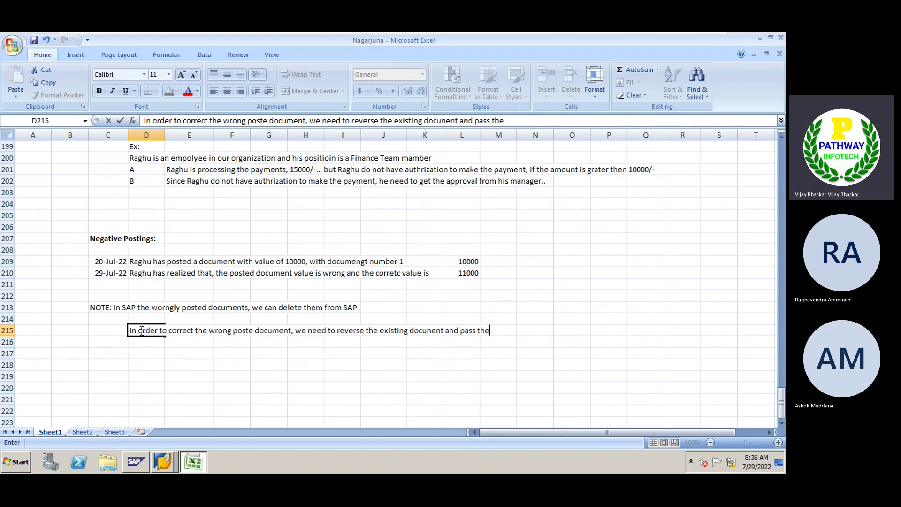
{"action": "type", "text": " new entr"}
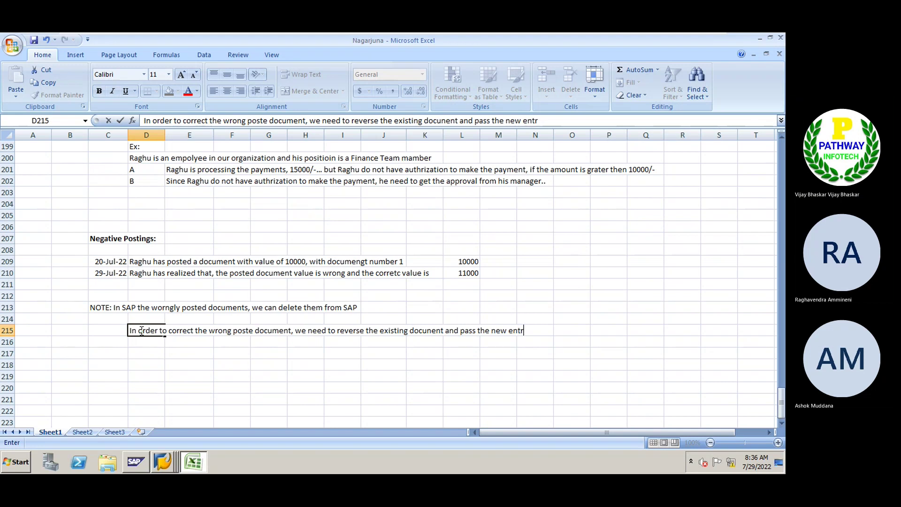
{"action": "type", "text": "y in system."}
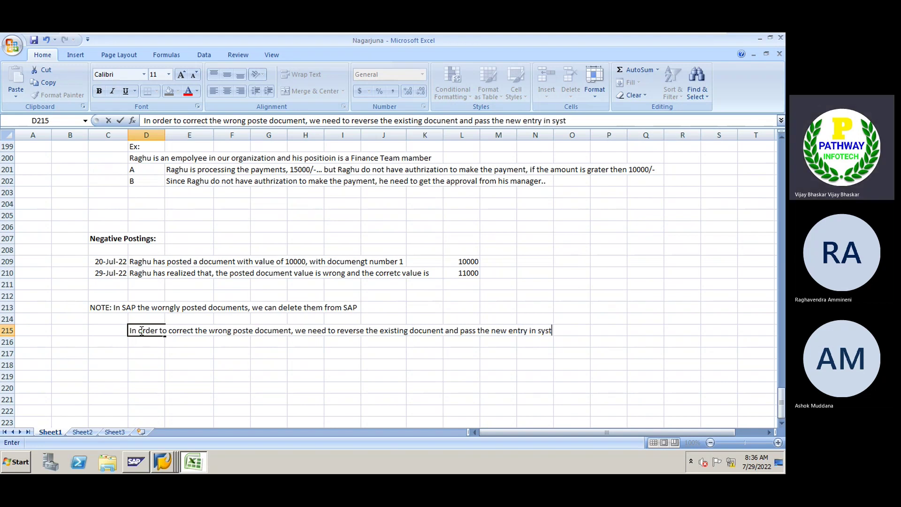
{"action": "key", "text": "Return"}
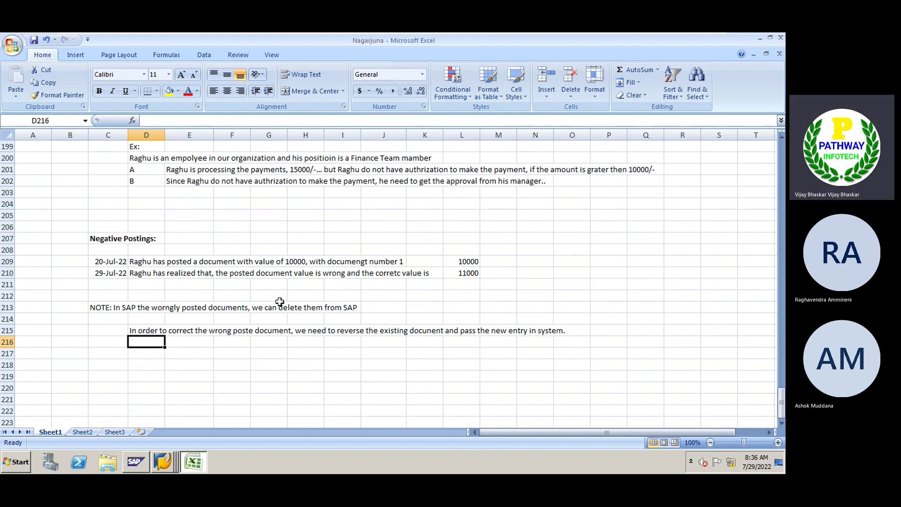
{"action": "left_click", "coordinate": [464, 261]}
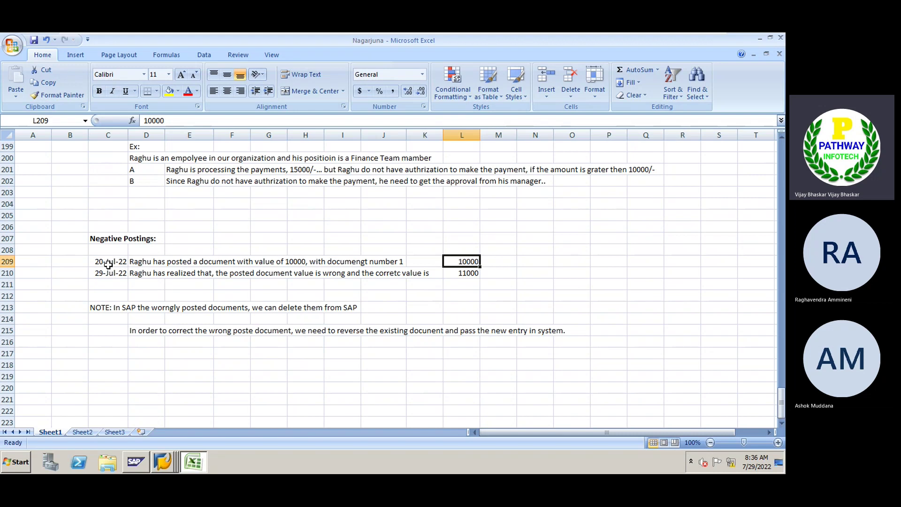
{"action": "left_click_drag", "start_coordinate": [108, 265], "coordinate": [245, 262]}
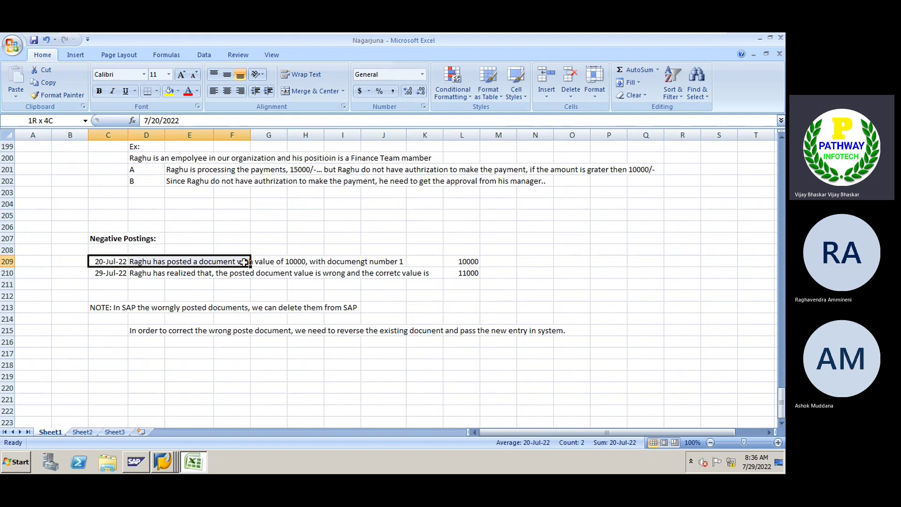
{"action": "left_click_drag", "start_coordinate": [245, 262], "coordinate": [245, 262]}
{"action": "left_click", "coordinate": [155, 263]}
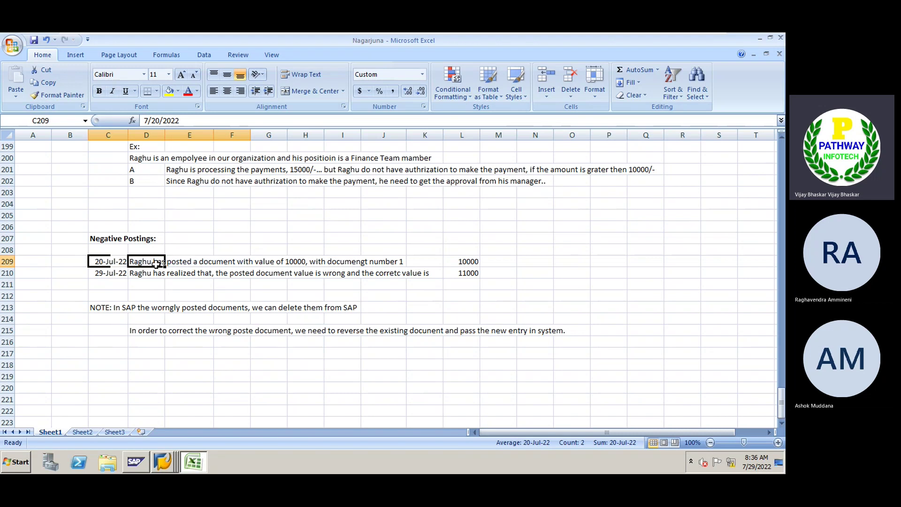
Enter the date 20 July 22 in C218 and the heading "Accounting Entry" in D218
{"action": "left_click", "coordinate": [106, 365]}
{"action": "type", "text": "20 JUl"}
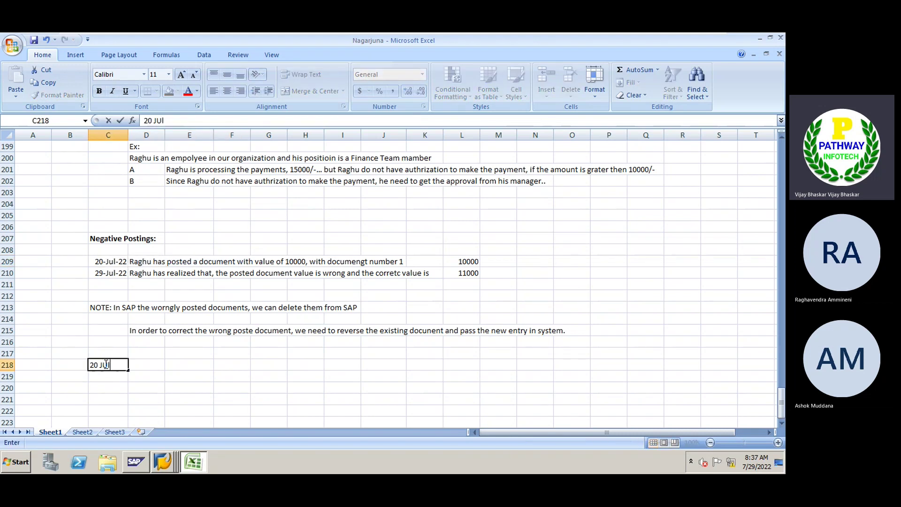
{"action": "type", "text": "y 22"}
{"action": "key", "text": "Tab"}
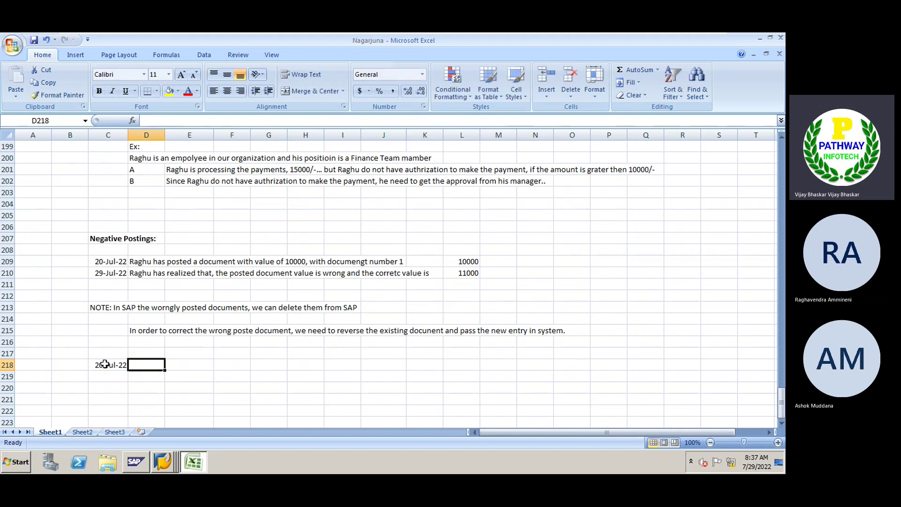
{"action": "type", "text": "Accounting "}
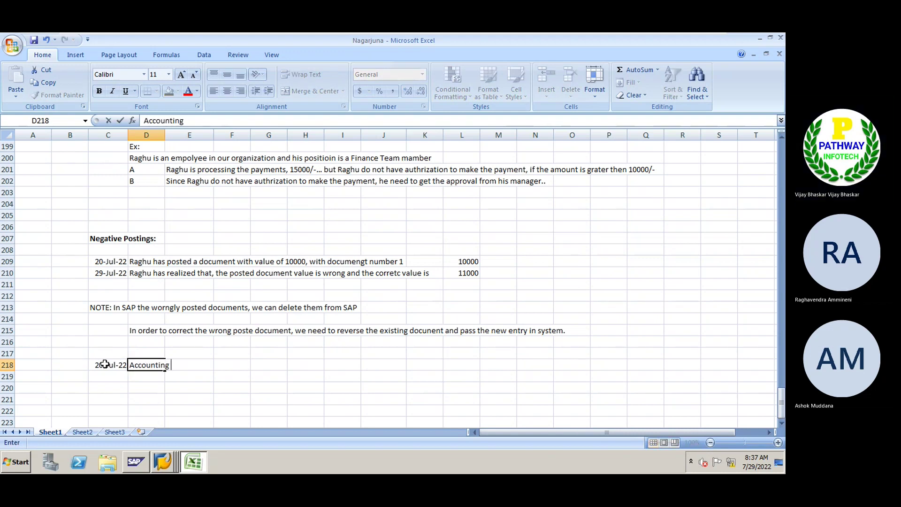
{"action": "type", "text": "Entry"}
{"action": "key", "text": "Return"}
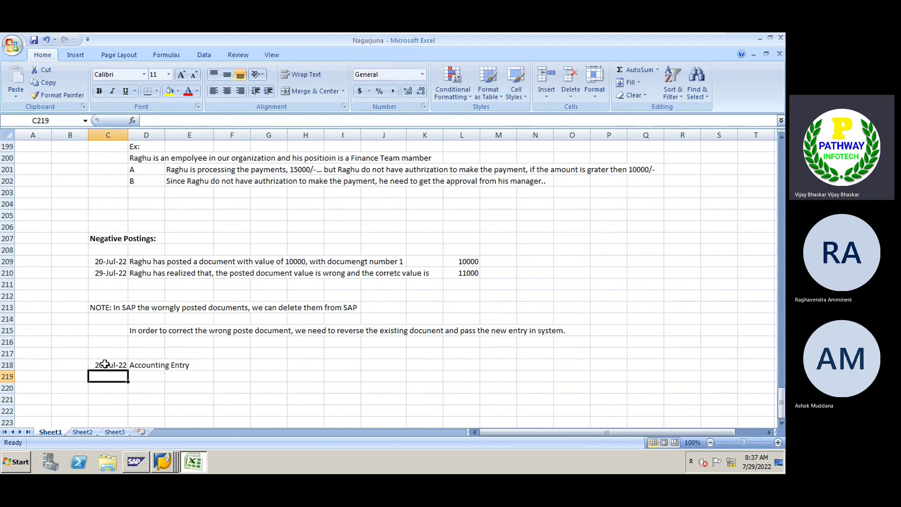
Select cell E220 below the Accounting Entry heading
{"action": "left_click", "coordinate": [171, 378]}
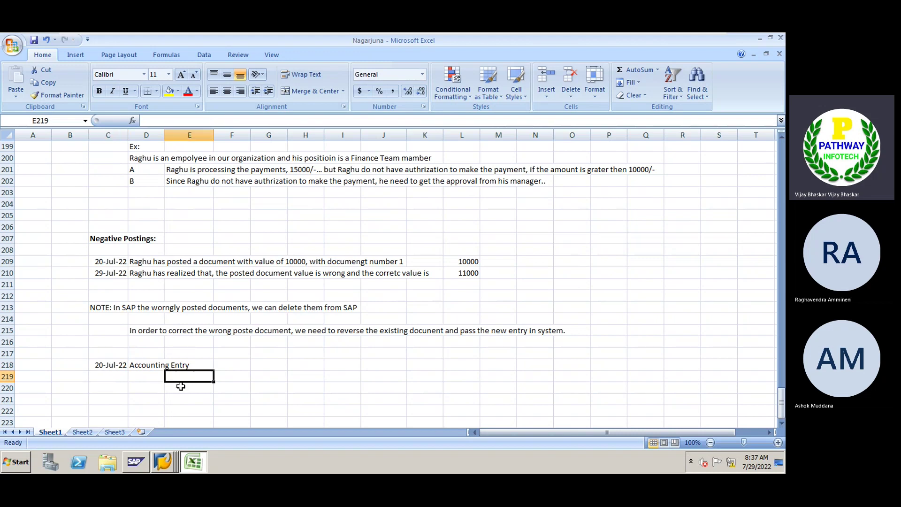
{"action": "scroll", "coordinate": [178, 387], "scroll_direction": "down", "scroll_amount": 1}
{"action": "left_click", "coordinate": [171, 352]}
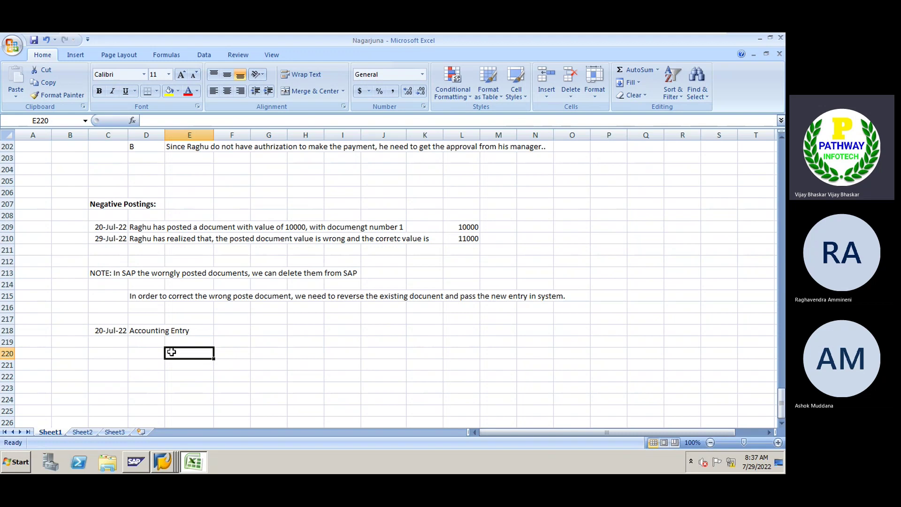
{"action": "type", "text": "Ex"}
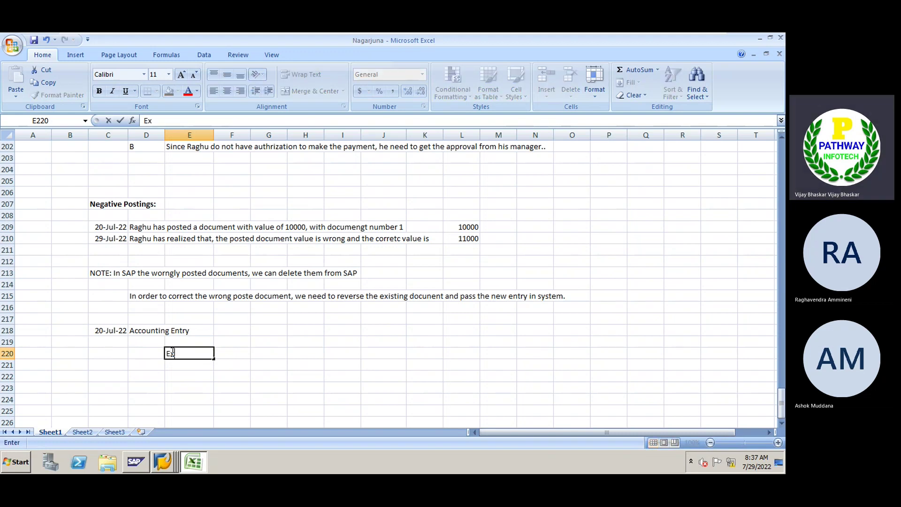
{"action": "type", "text": "penses Account"}
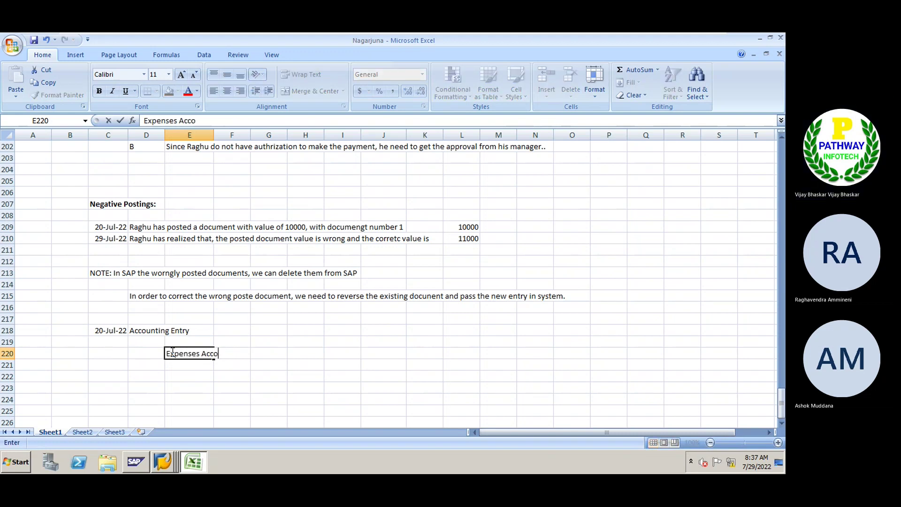
{"action": "key", "text": "Tab"}
{"action": "key", "text": "Tab"}
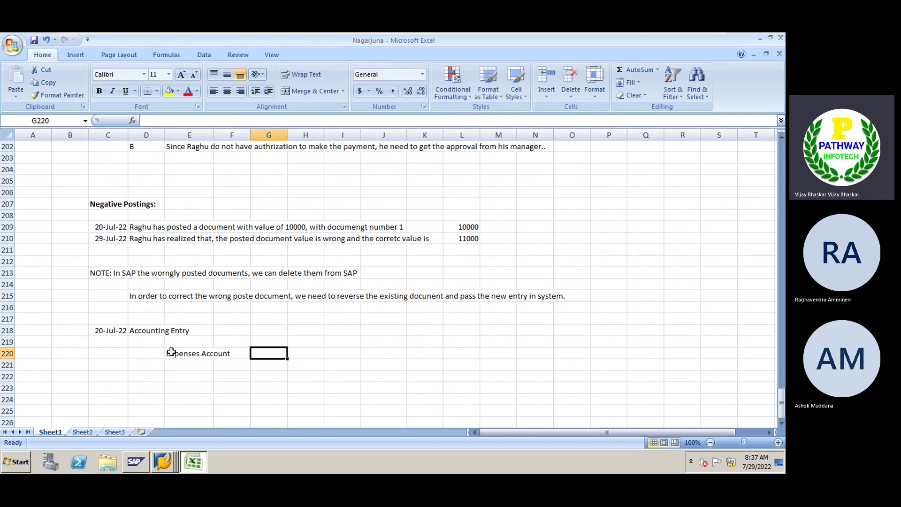
{"action": "key", "text": "Left"}
{"action": "key", "text": "Left"}
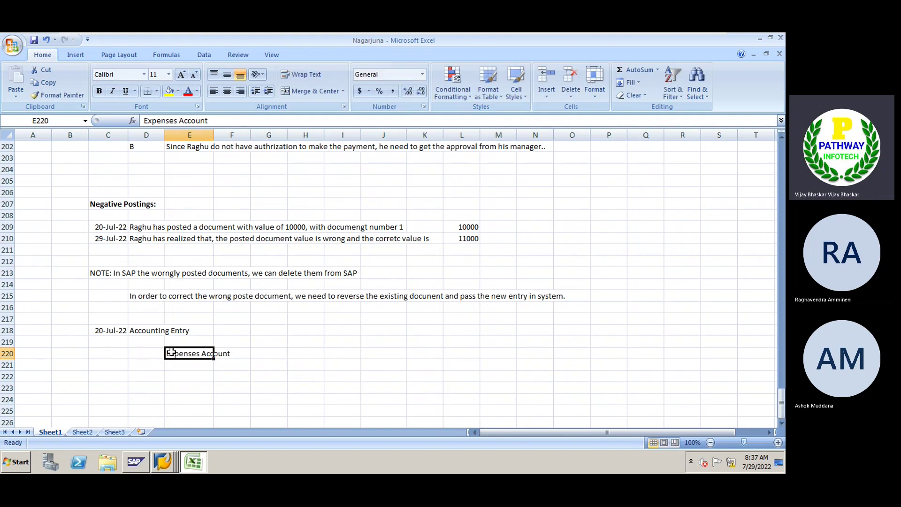
{"action": "type", "text": "R"}
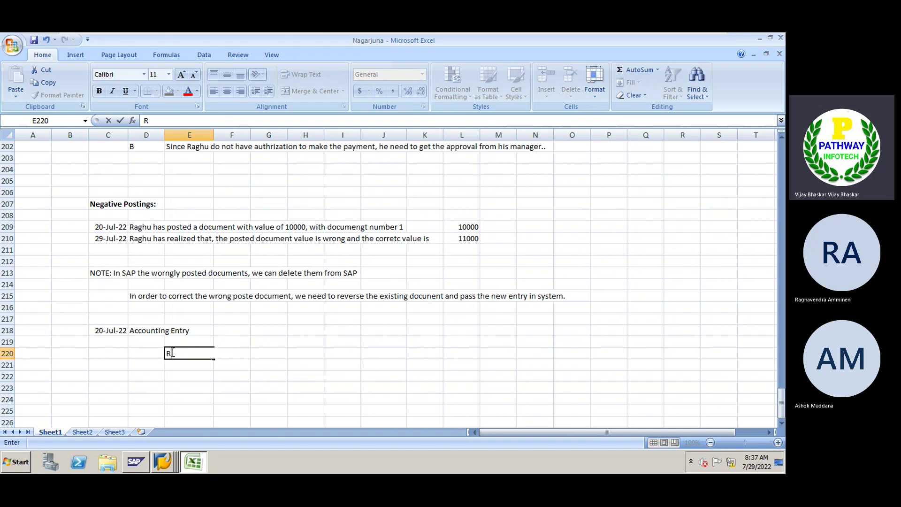
{"action": "key", "text": "BackSpace"}
Enter the debit line "Laptop Account Dr" in E220 with the amount 10000 in G220
{"action": "type", "text": "Lapt"}
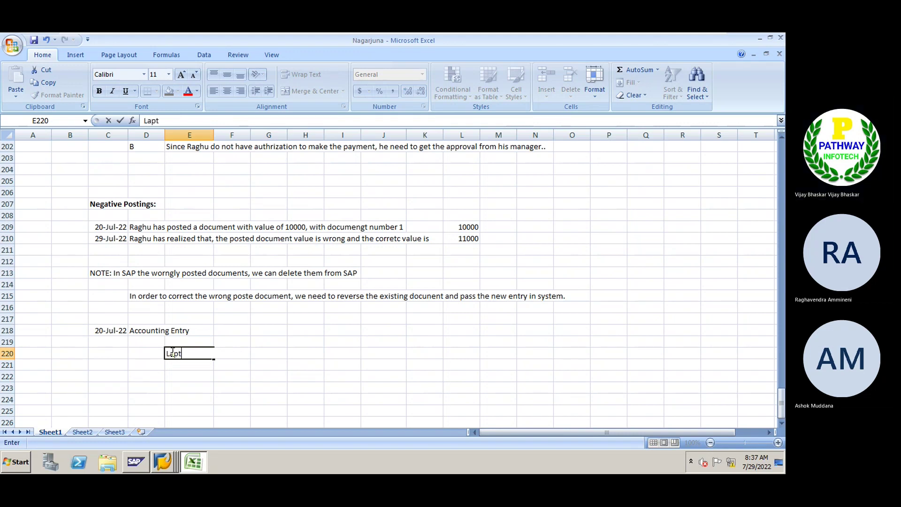
{"action": "type", "text": "op Account Dr"}
{"action": "key", "text": "Tab"}
{"action": "key", "text": "Tab"}
{"action": "key", "text": "Tab"}
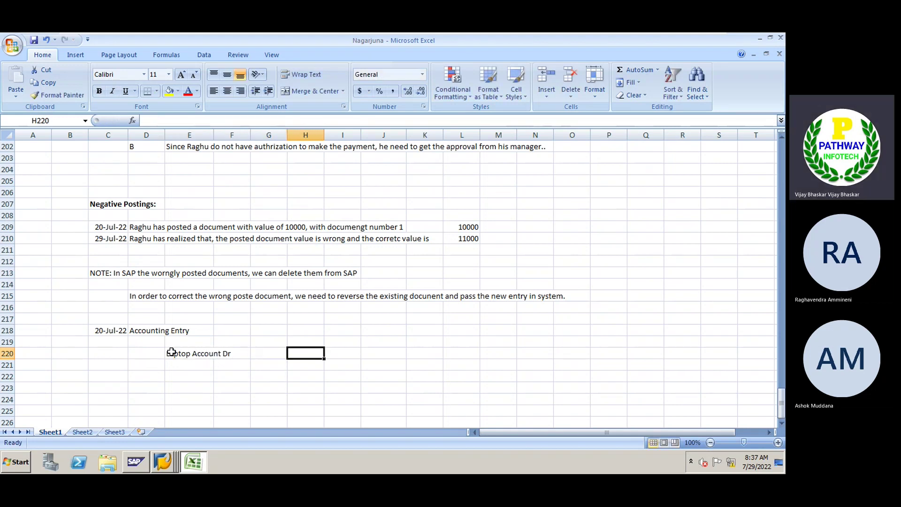
{"action": "key", "text": "Left"}
{"action": "type", "text": "1000"}
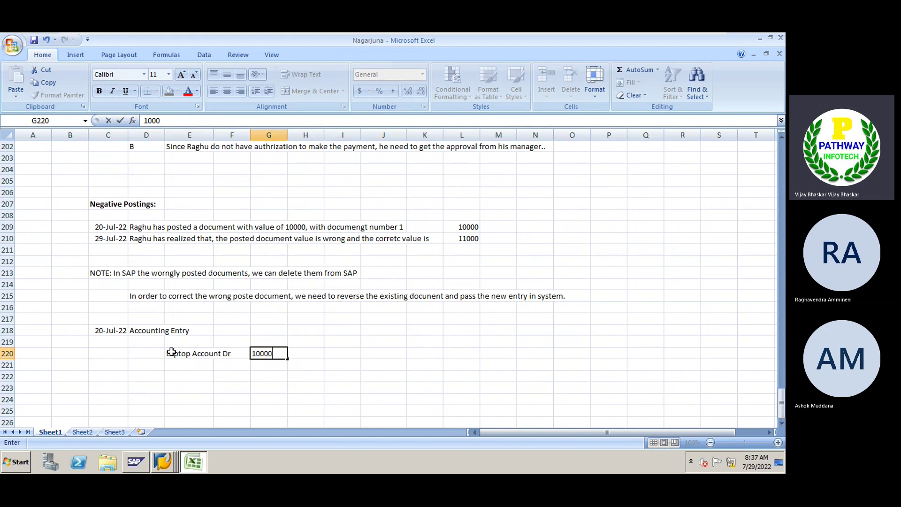
{"action": "type", "text": "0"}
{"action": "key", "text": "Return"}
Enter the indented credit line "To Vendor Account" in E221 with the amount 10000- in G221
{"action": "key", "text": "Left"}
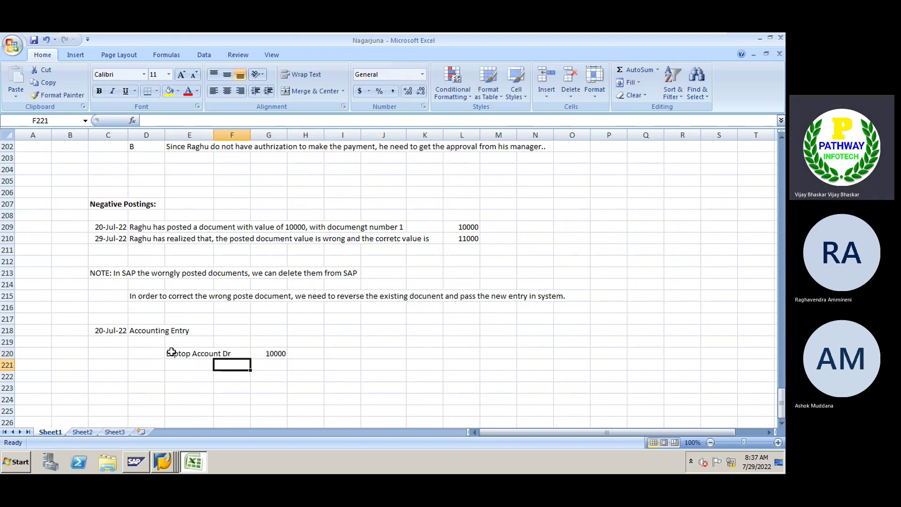
{"action": "key", "text": "Left"}
{"action": "type", "text": "To"}
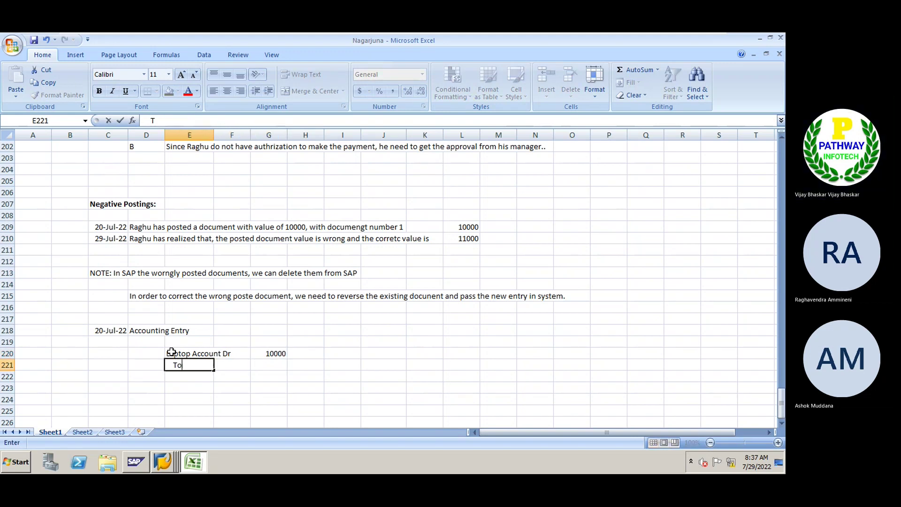
{"action": "type", "text": " Vendor"}
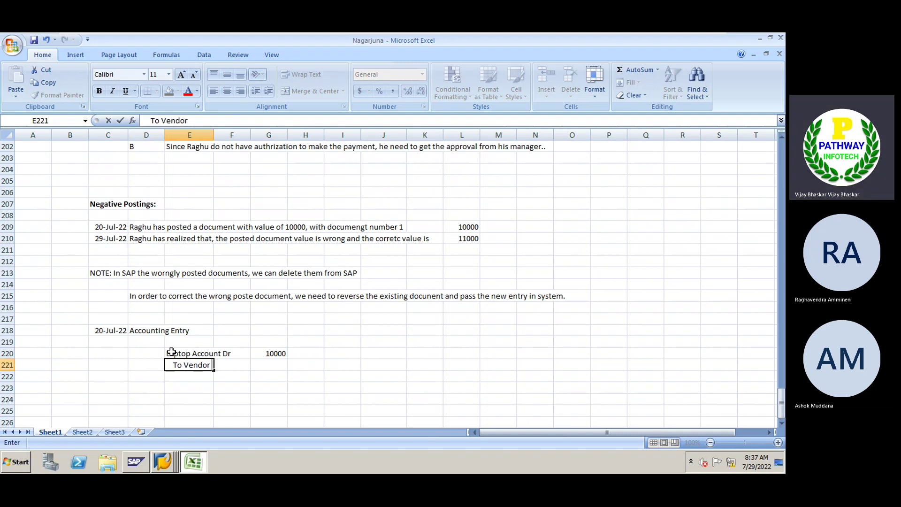
{"action": "type", "text": " Account"}
{"action": "key", "text": "Right"}
{"action": "key", "text": "Right"}
{"action": "key", "text": "Right"}
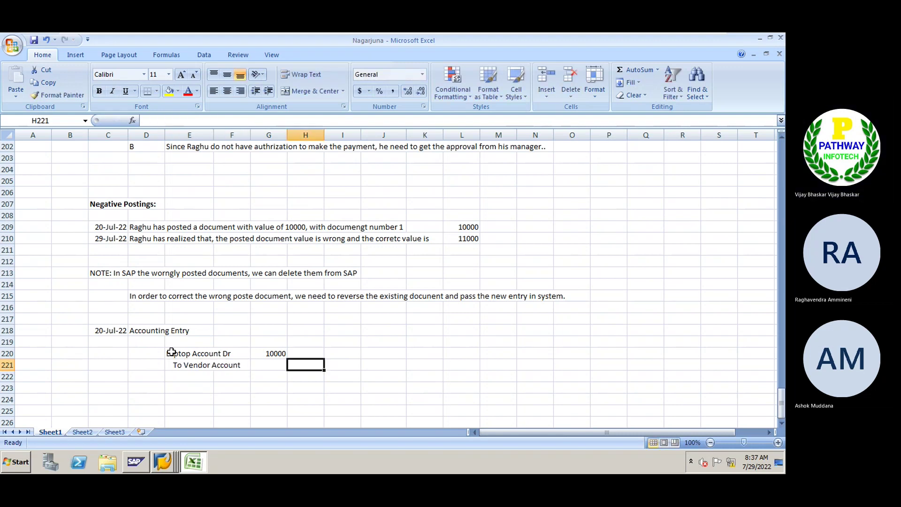
{"action": "key", "text": "Left"}
{"action": "type", "text": "1000"}
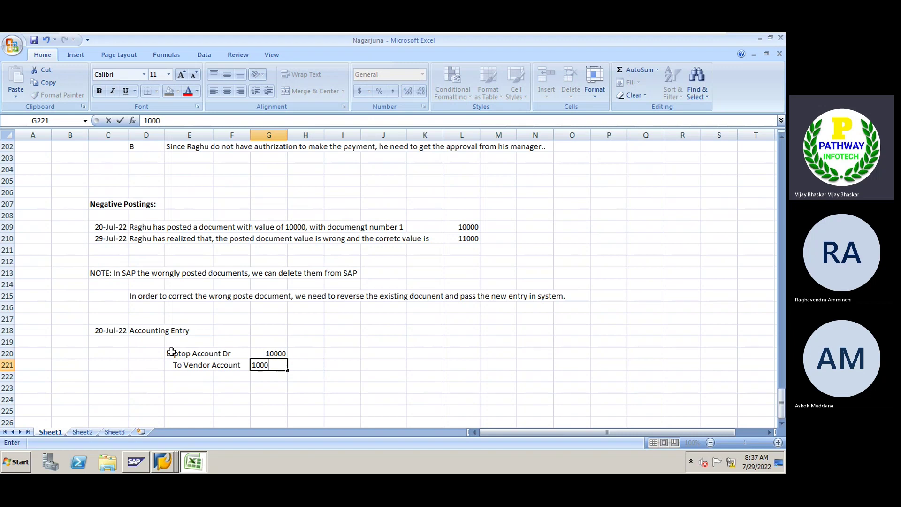
{"action": "type", "text": "0-"}
{"action": "key", "text": "Return"}
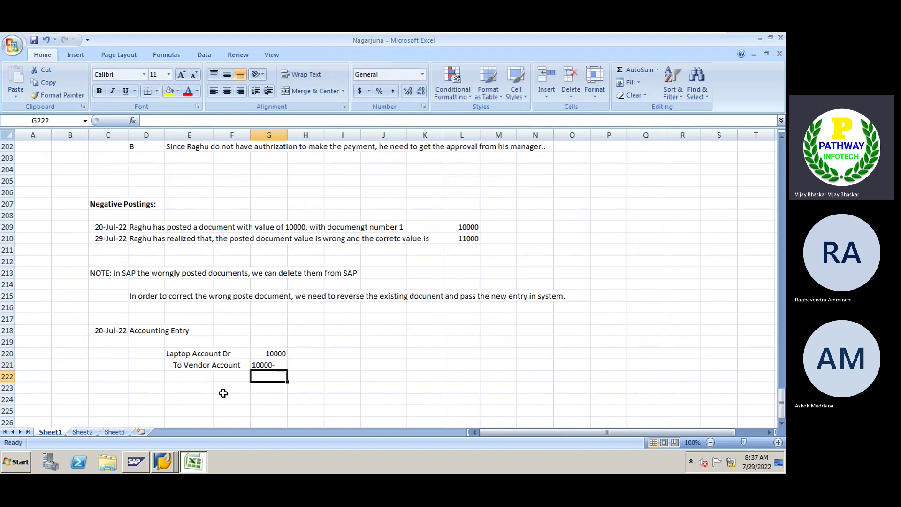
Append "Cr" to the "To Vendor Account" text in E221
{"action": "left_click", "coordinate": [207, 366]}
{"action": "left_click", "coordinate": [232, 121]}
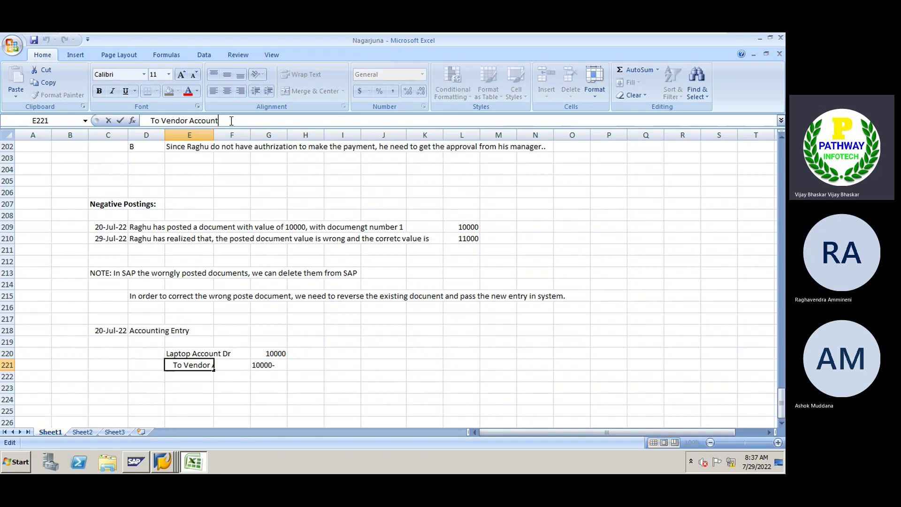
{"action": "type", "text": "Cr"}
{"action": "key", "text": "Return"}
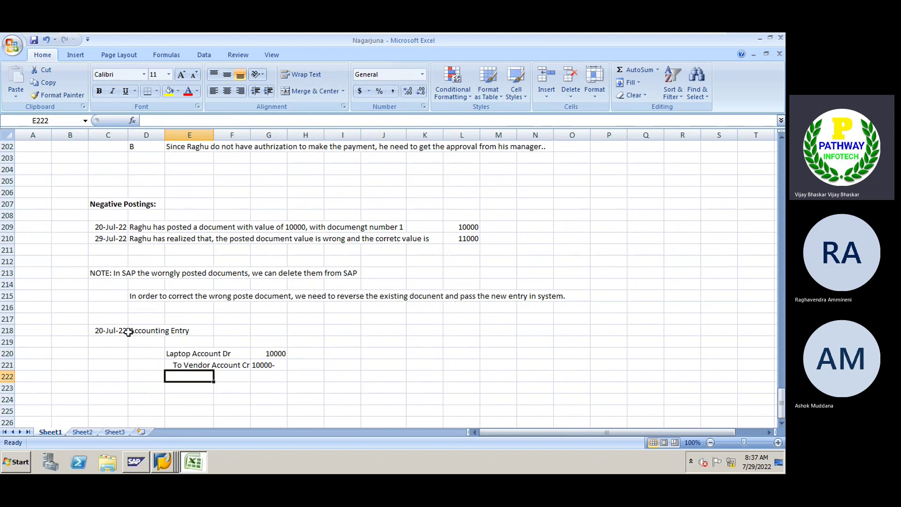
Make the 20-Jul-22 date and the "Accounting Entry" heading in C218:D218 bold
{"action": "left_click_drag", "start_coordinate": [101, 330], "coordinate": [163, 332]}
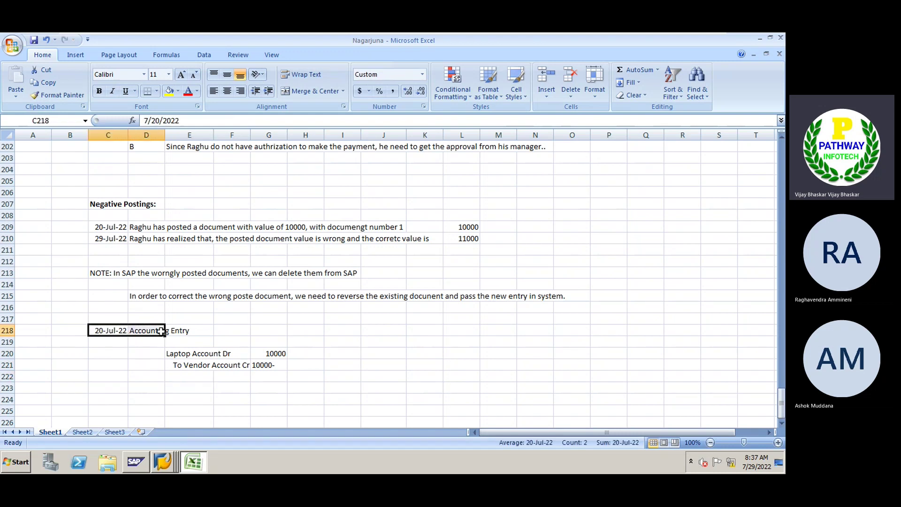
{"action": "key", "text": "ctrl+b"}
{"action": "scroll", "coordinate": [141, 374], "scroll_direction": "down", "scroll_amount": 2}
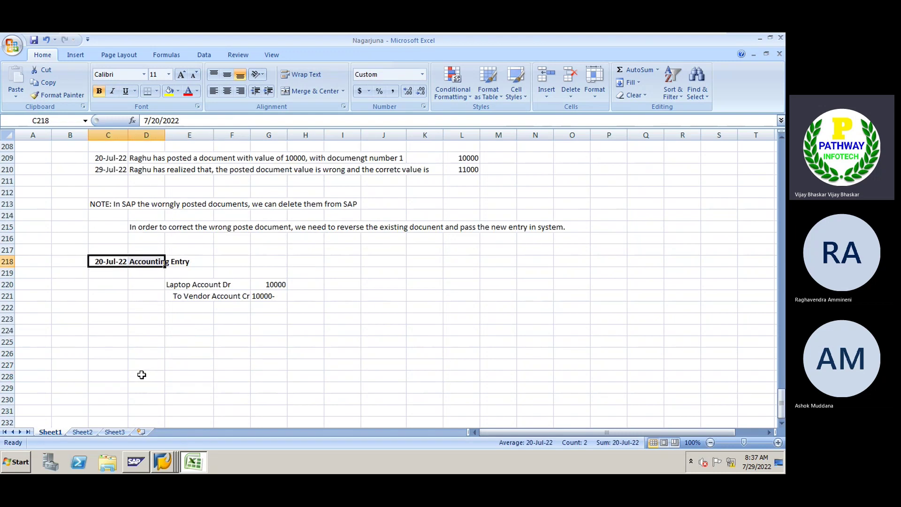
Switch to SAP to check the Negative Postings Permitted setting in the company code global data, and return to the Excel workbook
{"action": "key", "text": "alt+Tab"}
{"action": "left_click", "coordinate": [141, 374]}
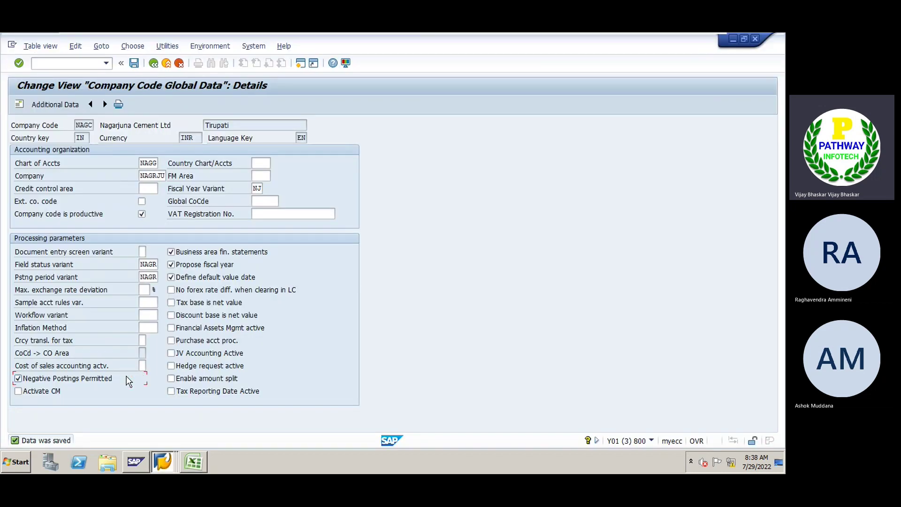
{"action": "key", "text": "alt+Tab"}
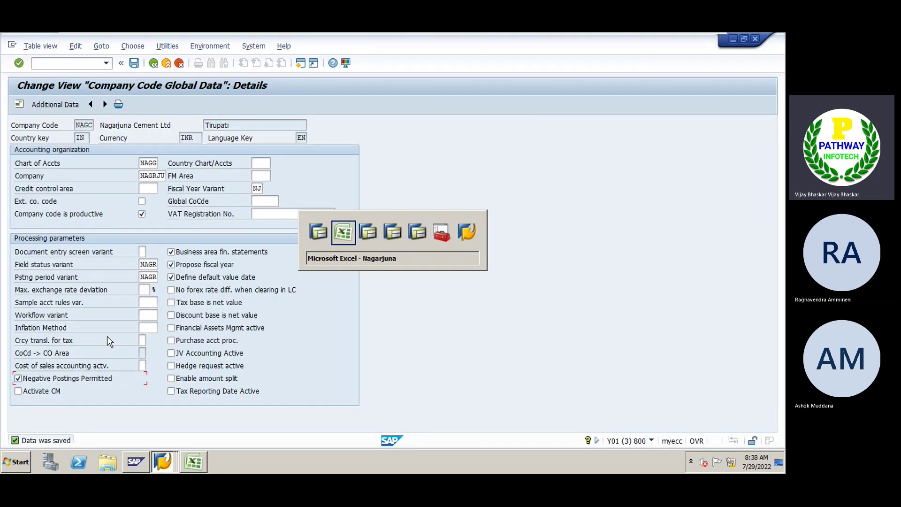
Enter the date 29-Jul-22 in C224, below the first accounting entry
{"action": "left_click", "coordinate": [209, 330]}
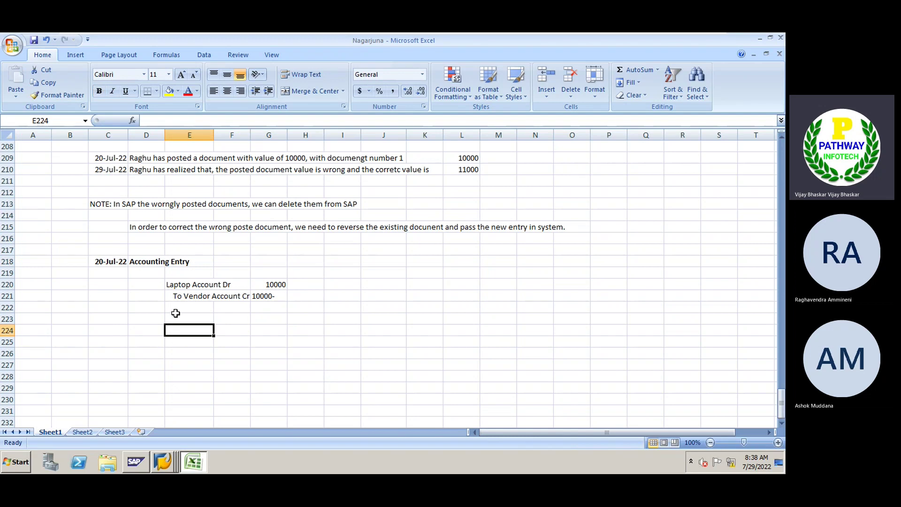
{"action": "left_click", "coordinate": [121, 330]}
{"action": "type", "text": "29 July"}
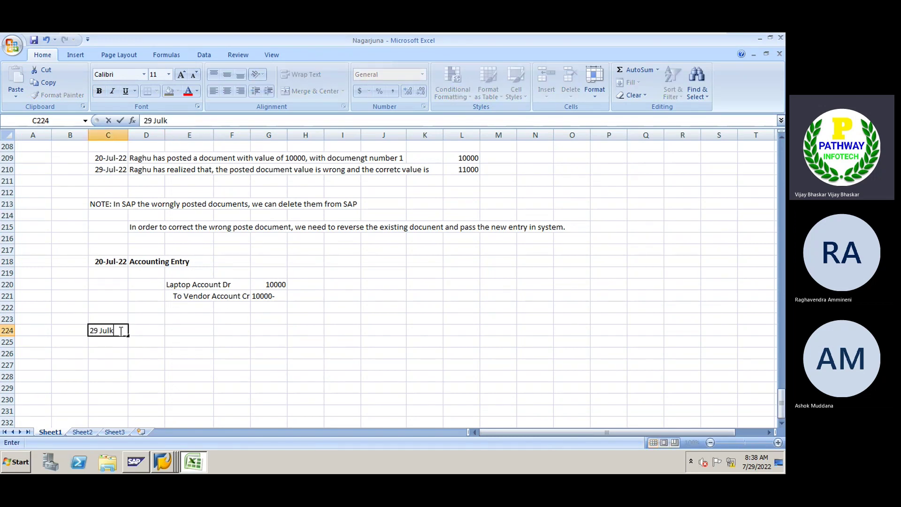
{"action": "key", "text": "BackSpace"}
{"action": "key", "text": "BackSpace"}
{"action": "type", "text": "22"}
{"action": "key", "text": "Tab"}
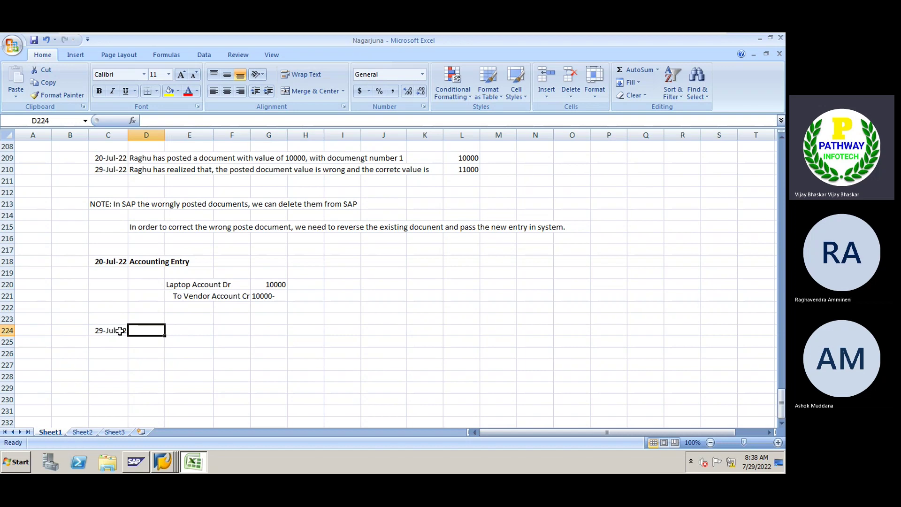
Extend the heading in D218 to read "Accounting Entry has been posted with document numnber 1"
{"action": "scroll", "coordinate": [390, 216], "scroll_direction": "up", "scroll_amount": 1}
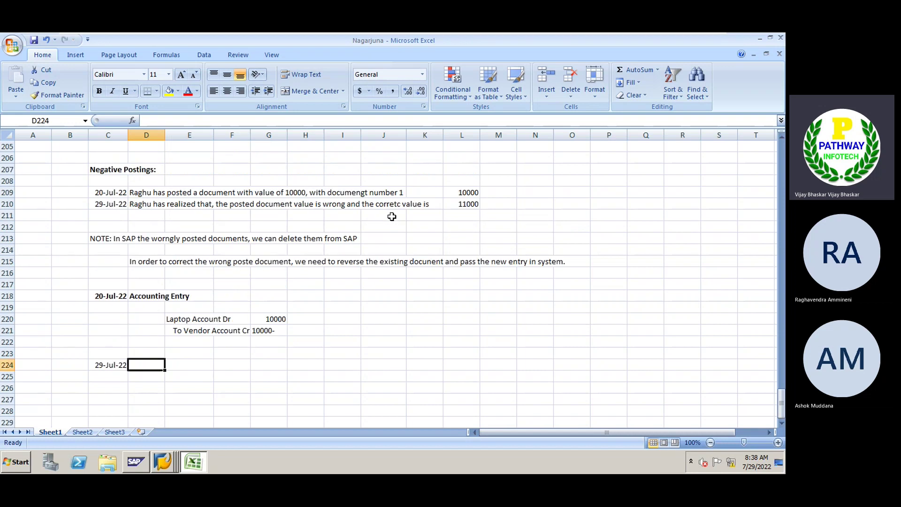
{"action": "left_click", "coordinate": [403, 193]}
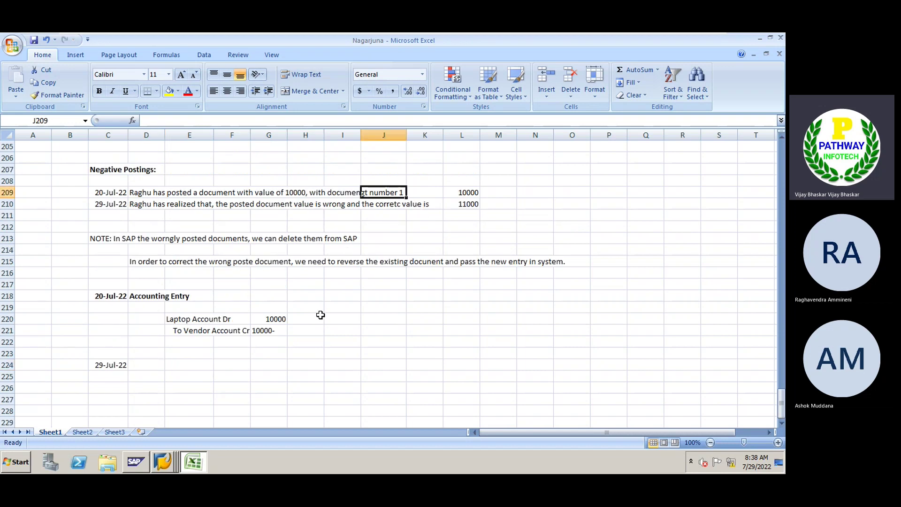
{"action": "left_click", "coordinate": [145, 296]}
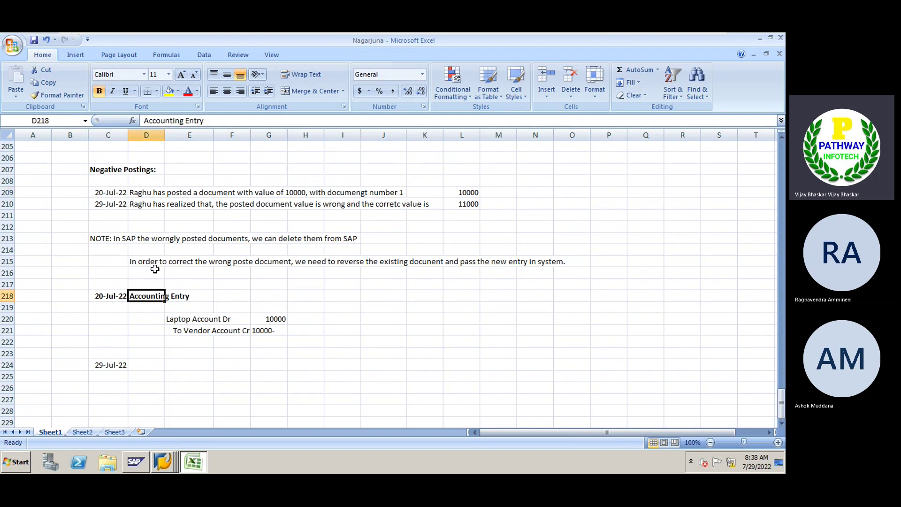
{"action": "left_click", "coordinate": [216, 122]}
{"action": "type", "text": "ha"}
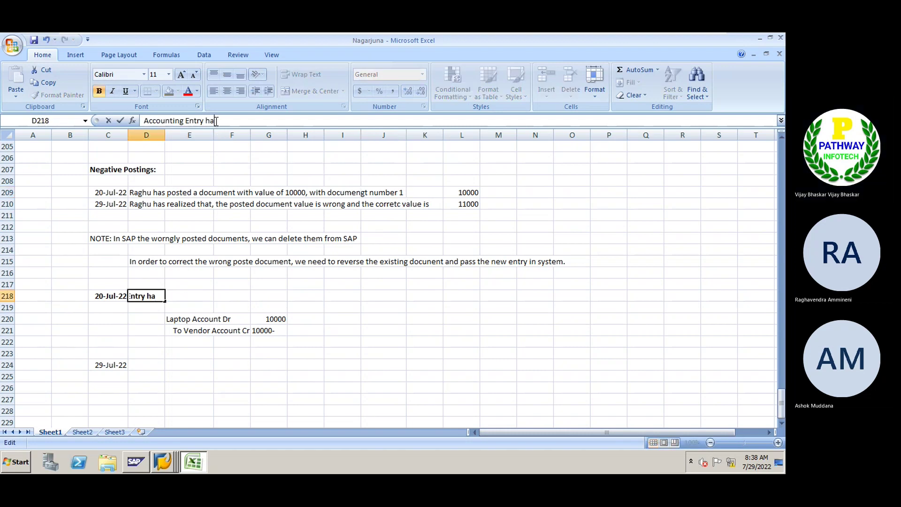
{"action": "type", "text": "s been posted eith"}
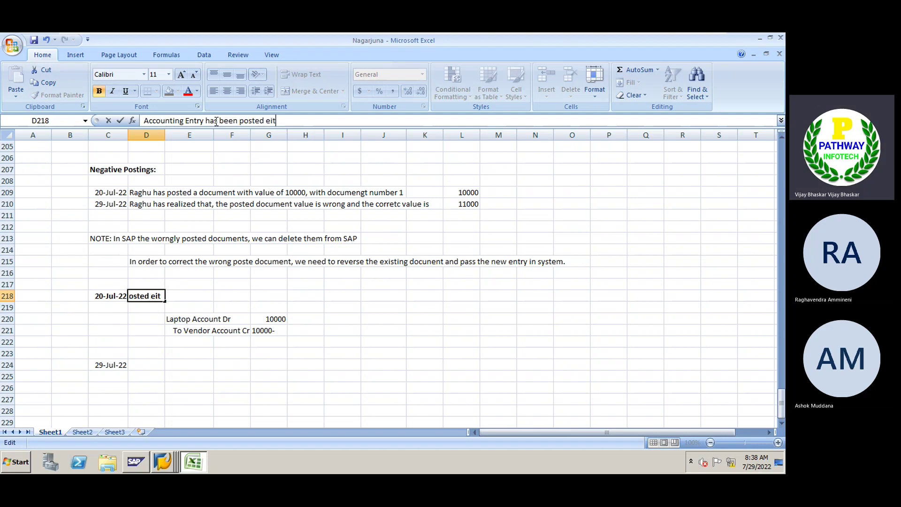
{"action": "key", "text": "BackSpace"}
{"action": "key", "text": "BackSpace"}
{"action": "key", "text": "BackSpace"}
{"action": "key", "text": "BackSpace"}
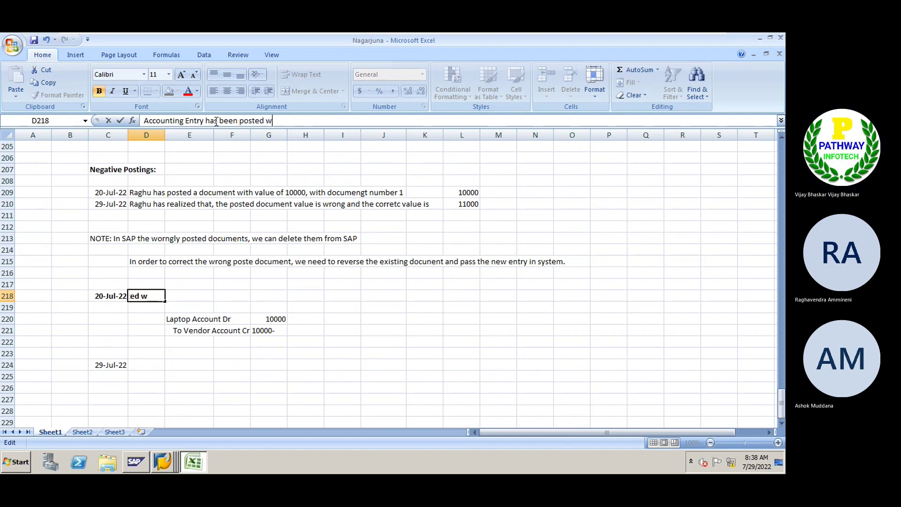
{"action": "type", "text": "wit"}
{"action": "key", "text": "BackSpace"}
{"action": "key", "text": "BackSpace"}
{"action": "type", "text": "ith "}
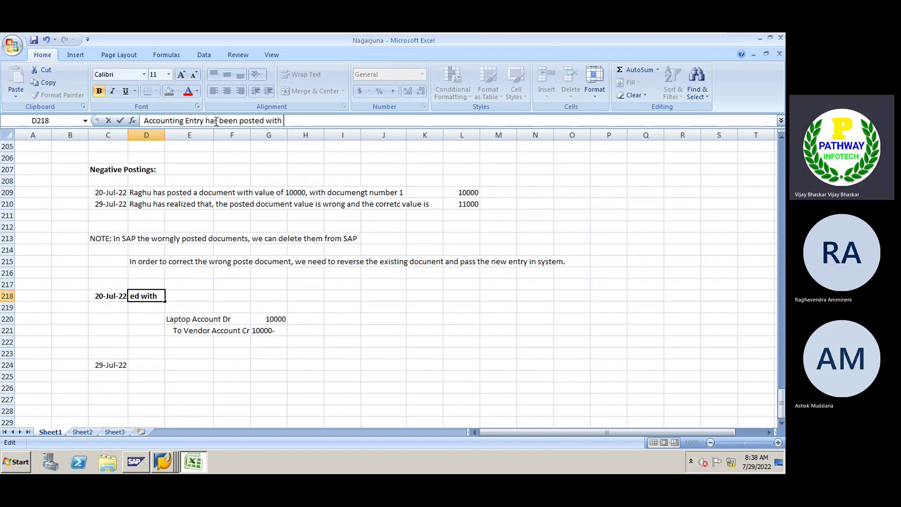
{"action": "type", "text": "document numnber 1"}
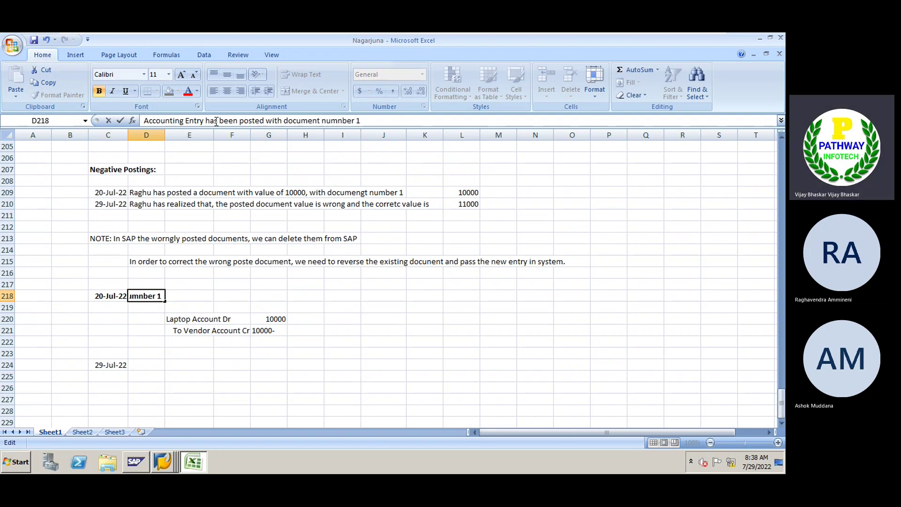
{"action": "key", "text": "Return"}
Enter the text "The document number 1 need to reverses" in D224, beside the 29-Jul-22 date
{"action": "key", "text": "Down"}
{"action": "key", "text": "Down"}
{"action": "key", "text": "Down"}
{"action": "key", "text": "Down"}
{"action": "key", "text": "Down"}
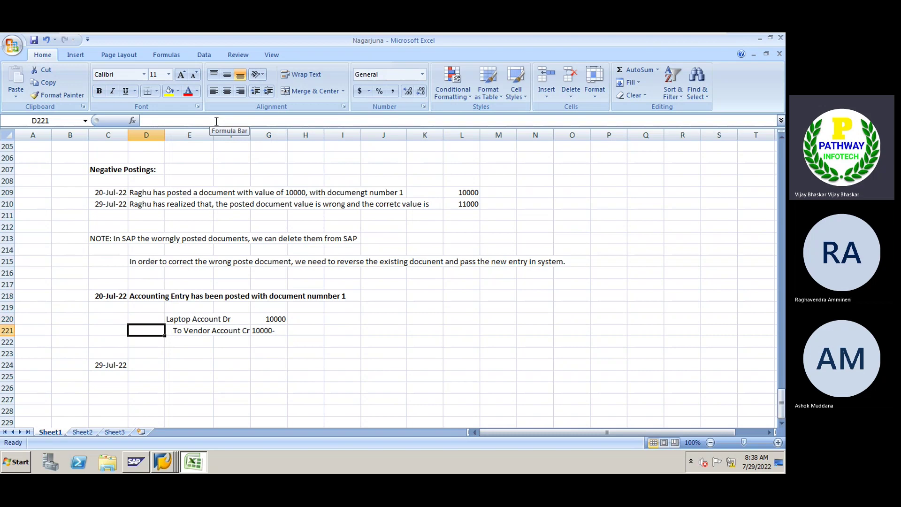
{"action": "type", "text": "The "}
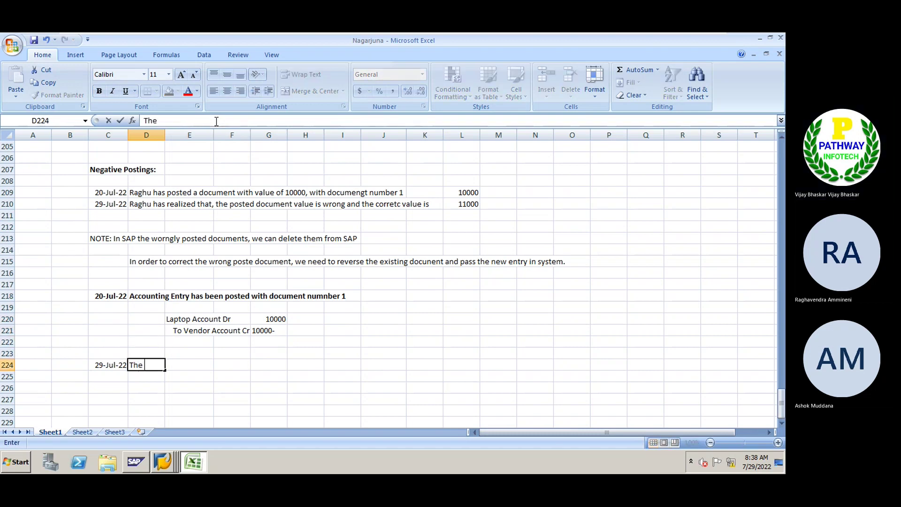
{"action": "type", "text": "document "}
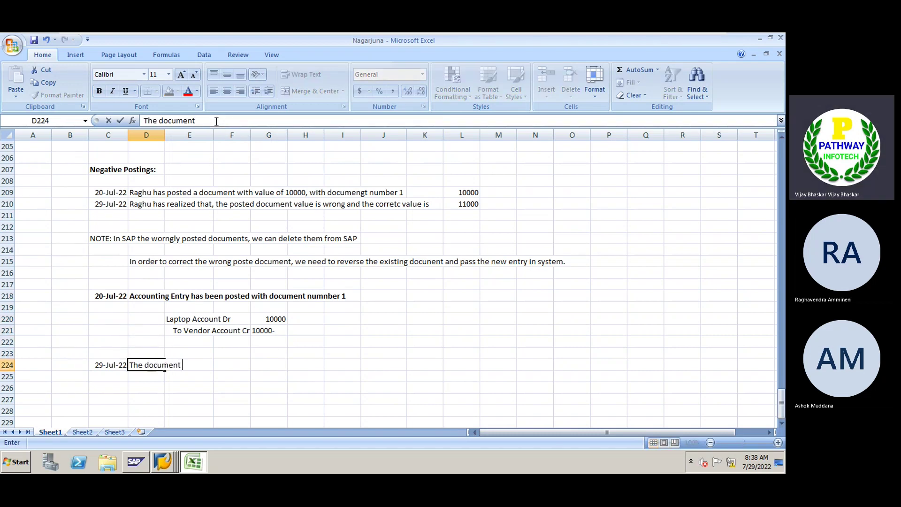
{"action": "type", "text": "number need"}
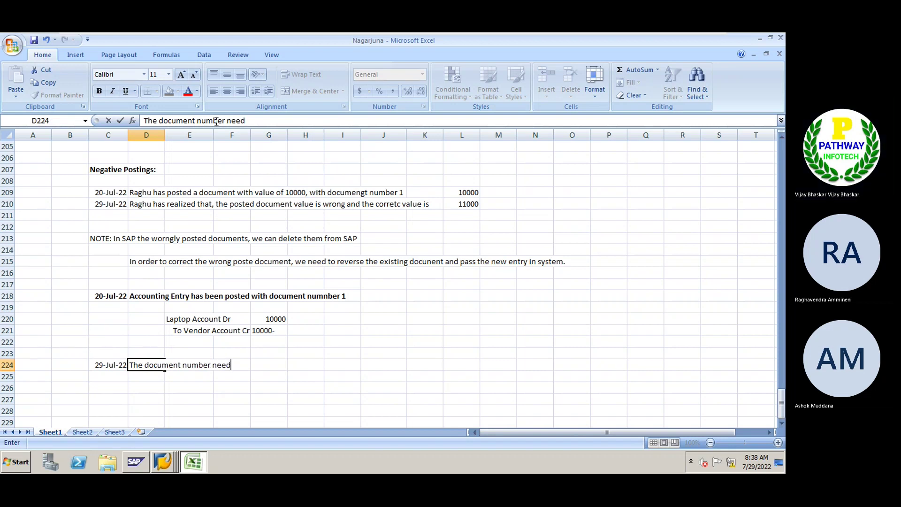
{"action": "type", "text": " to reverses"}
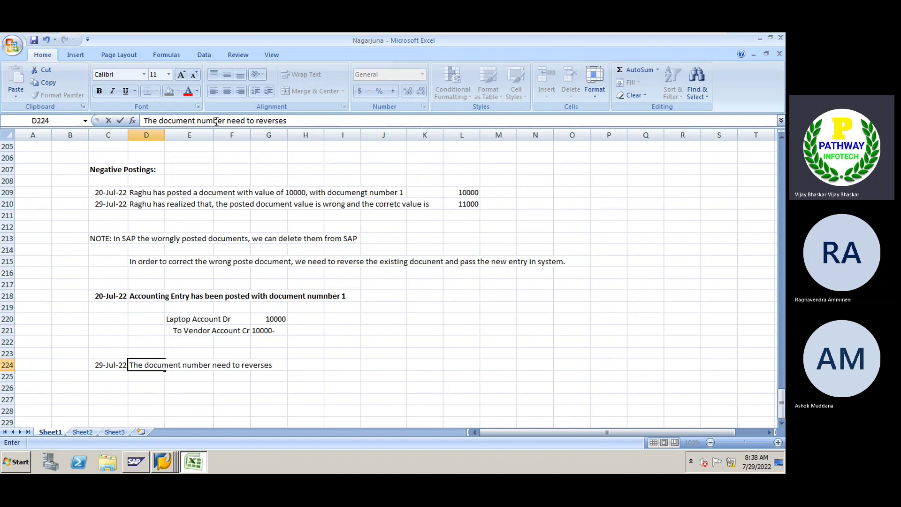
{"action": "left_click", "coordinate": [215, 365]}
{"action": "type", "text": "1"}
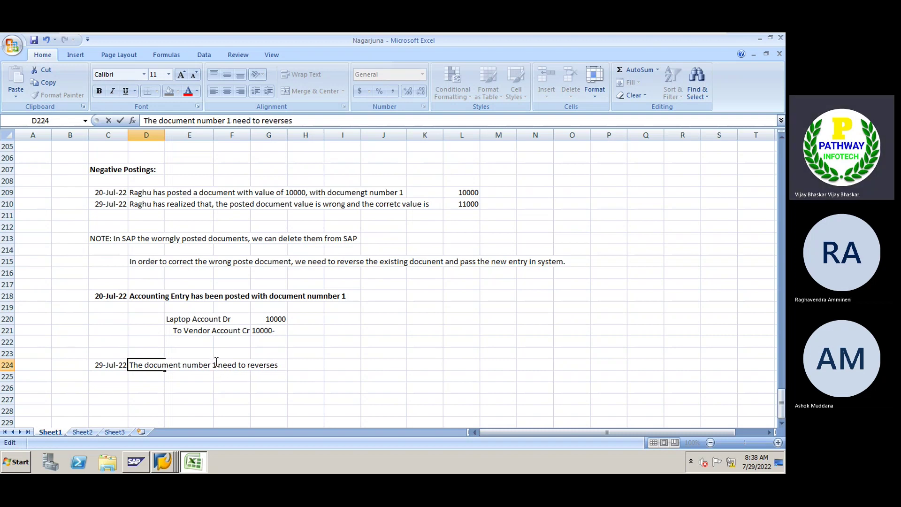
{"action": "key", "text": "Return"}
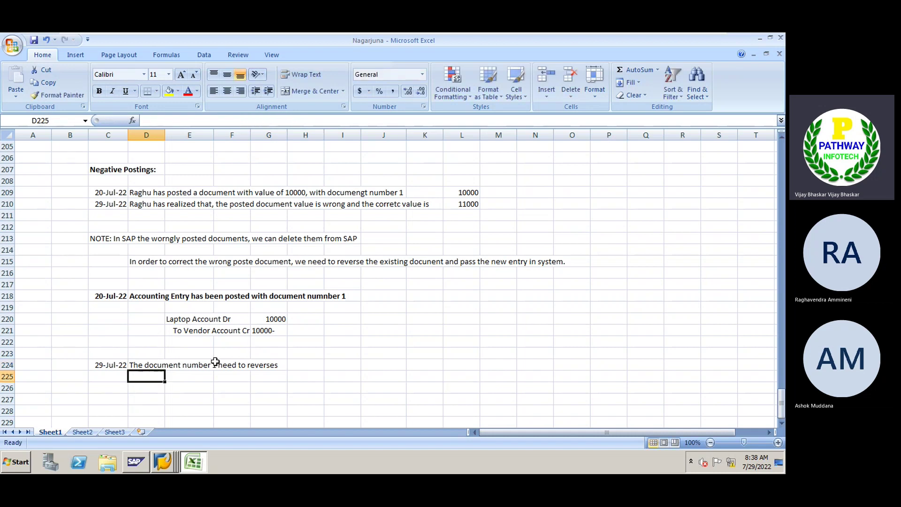
Enter the debit line of the reversal entry in row 226: "Vendor Account DR" in E226 and 10000 in G226
{"action": "scroll", "coordinate": [197, 399], "scroll_direction": "down", "scroll_amount": 1}
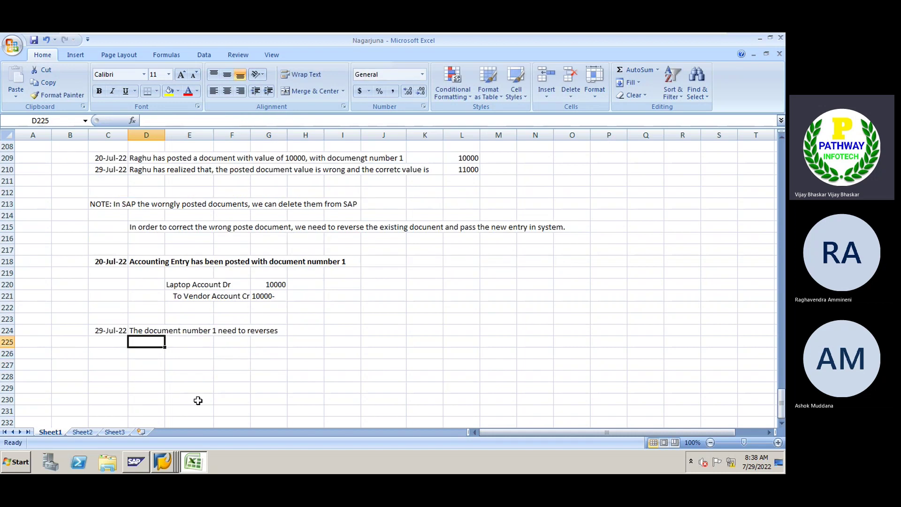
{"action": "left_click", "coordinate": [209, 298]}
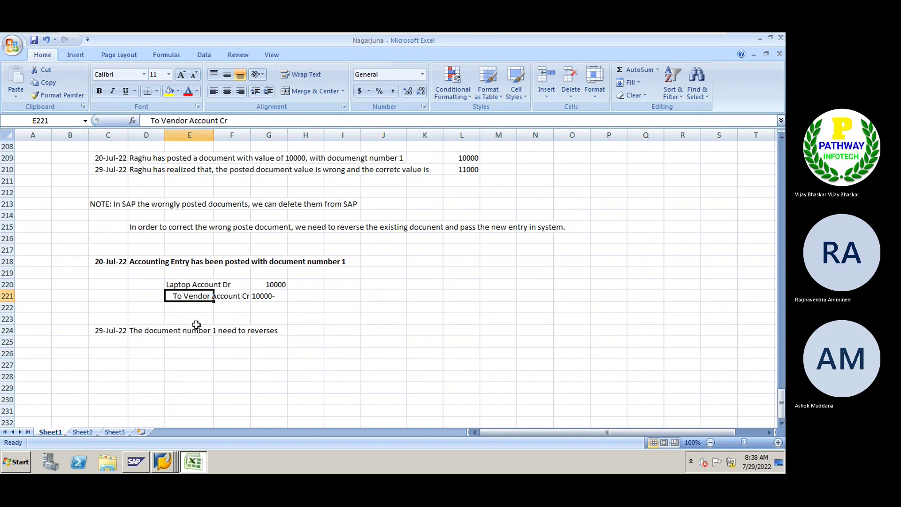
{"action": "left_click", "coordinate": [185, 351]}
{"action": "type", "text": "Vendor A"}
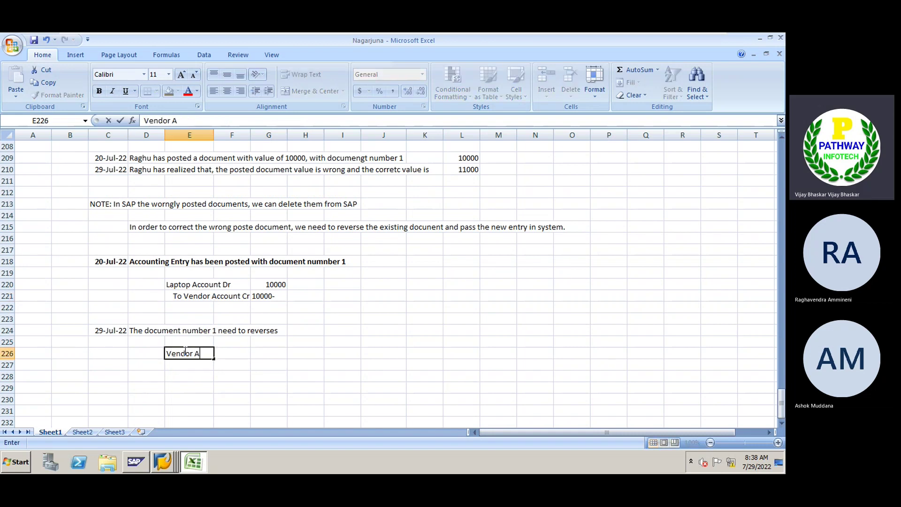
{"action": "type", "text": "ccount DR"}
{"action": "key", "text": "Tab"}
{"action": "key", "text": "Tab"}
{"action": "key", "text": "Tab"}
{"action": "key", "text": "Left"}
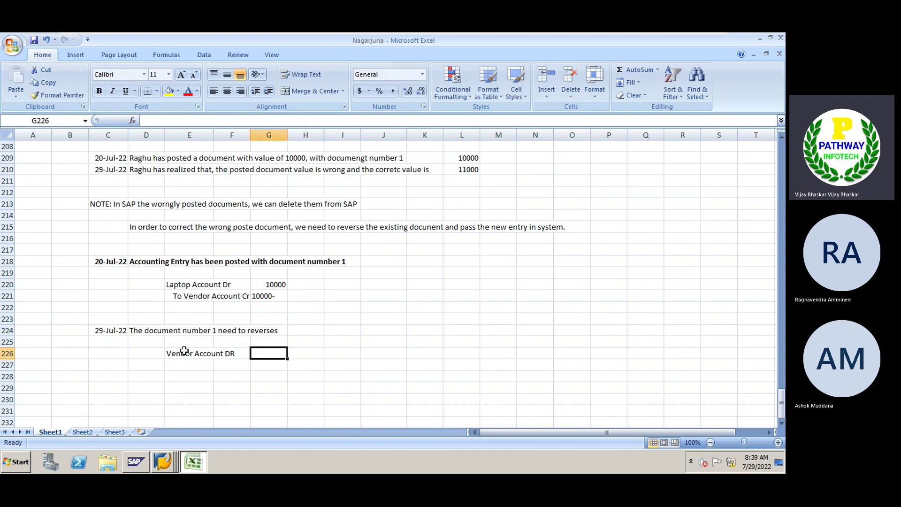
{"action": "type", "text": "10000"}
{"action": "key", "text": "Return"}
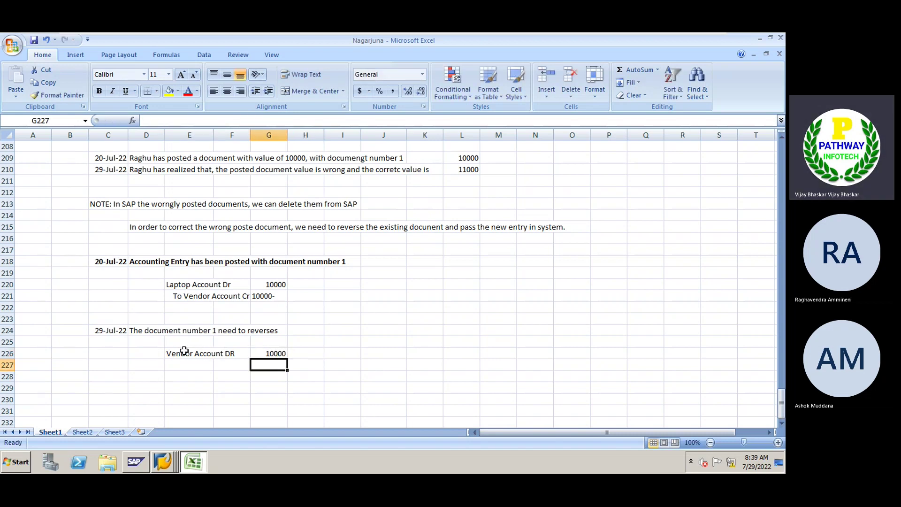
Enter the credit line of the reversal in row 227: an indented "To Laptop Account Cr" in E227 and 10000- in G227
{"action": "key", "text": "Left"}
{"action": "key", "text": "Left"}
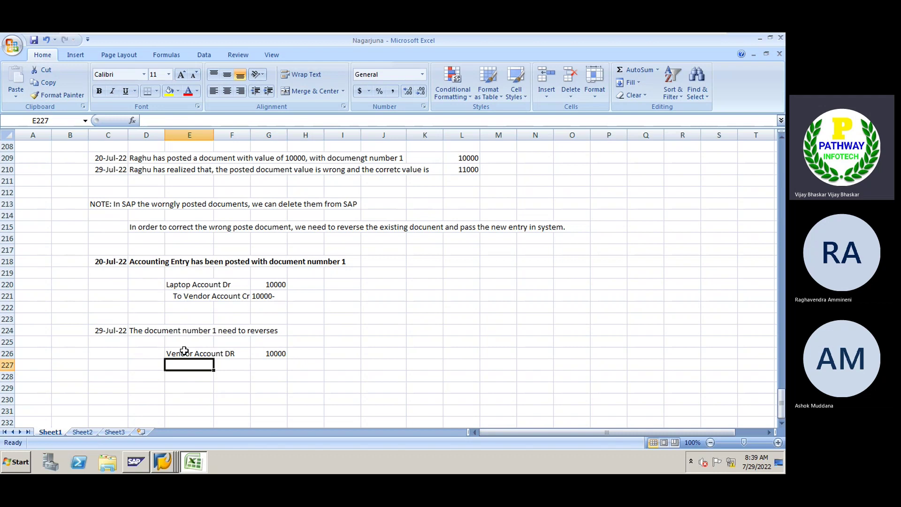
{"action": "type", "text": "To L"}
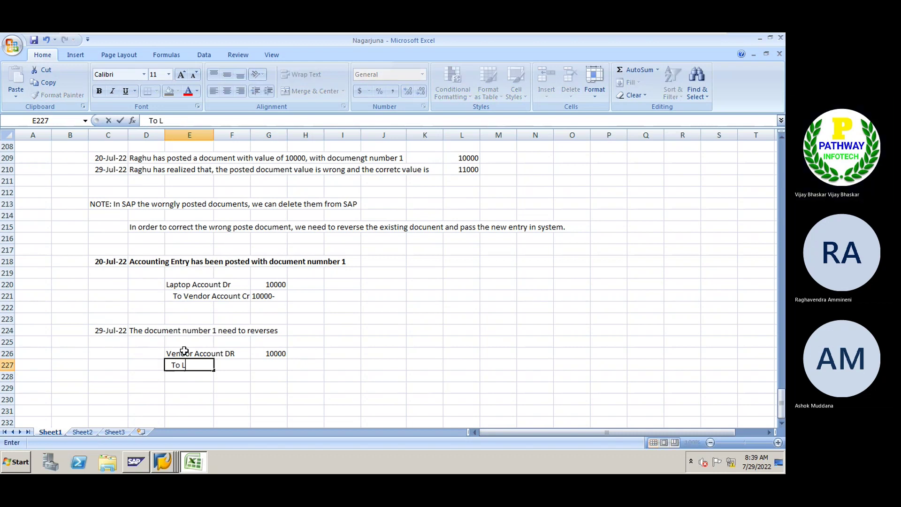
{"action": "type", "text": "aptop Acco"}
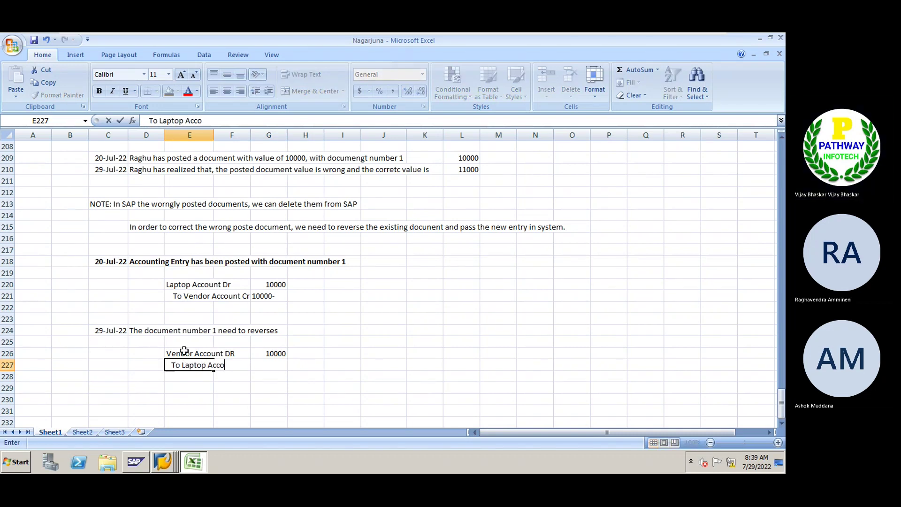
{"action": "type", "text": "unt Cr"}
{"action": "key", "text": "Right"}
{"action": "key", "text": "Right"}
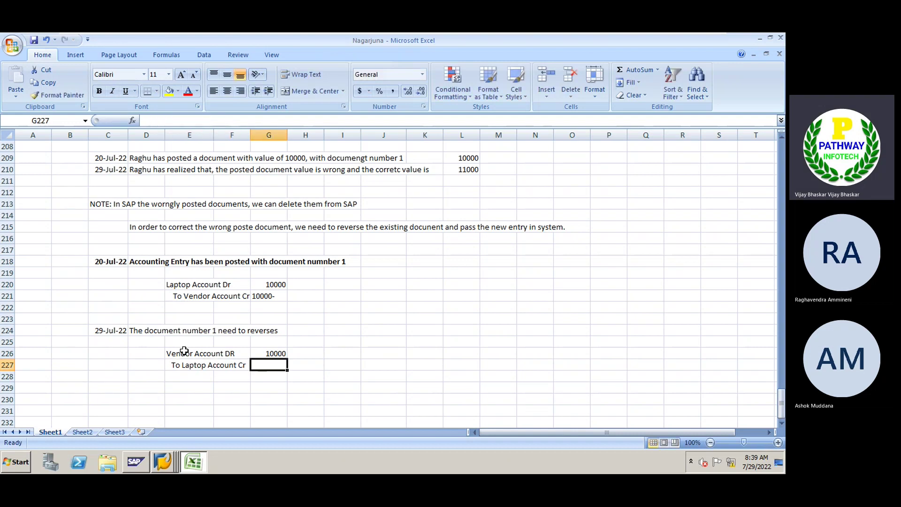
{"action": "type", "text": "10000-"}
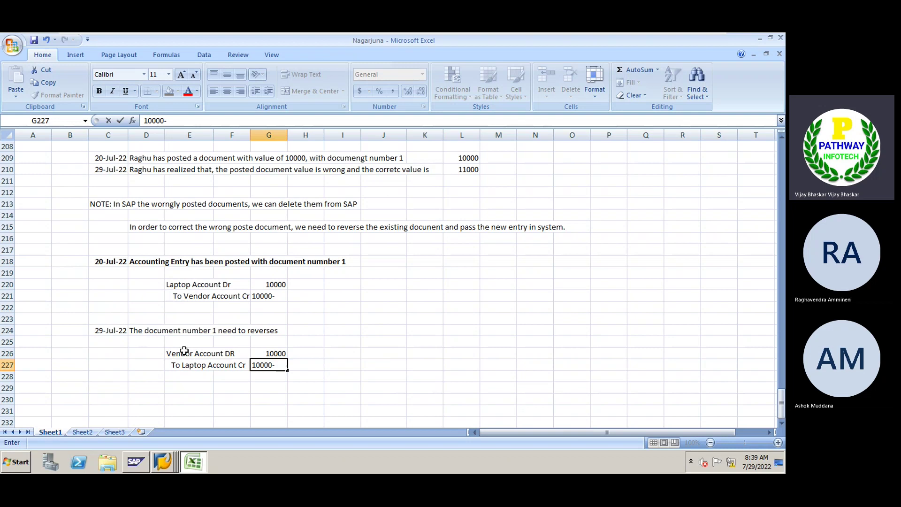
{"action": "key", "text": "Return"}
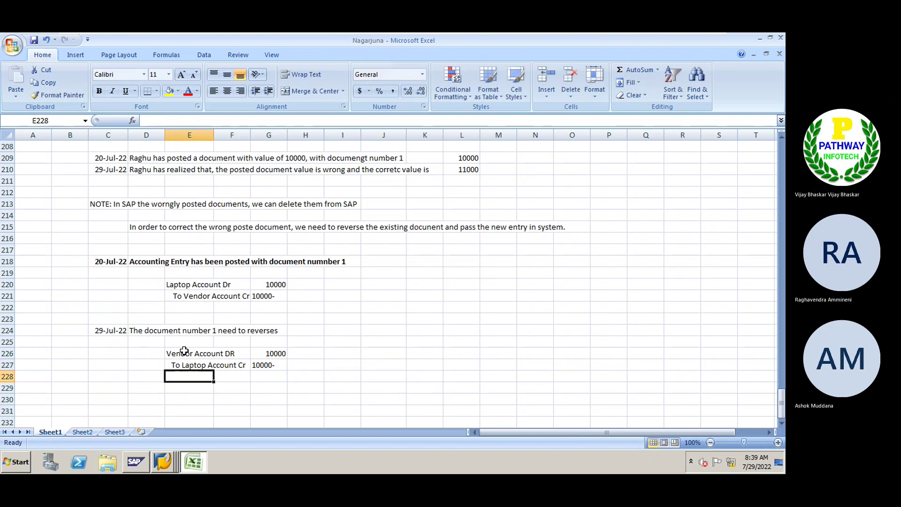
Compare the laptop and vendor lines of the original entry with their opposite lines in the reversal entry, including the amounts
{"action": "left_click", "coordinate": [202, 285]}
{"action": "left_click", "coordinate": [190, 366], "text": "ctrl"}
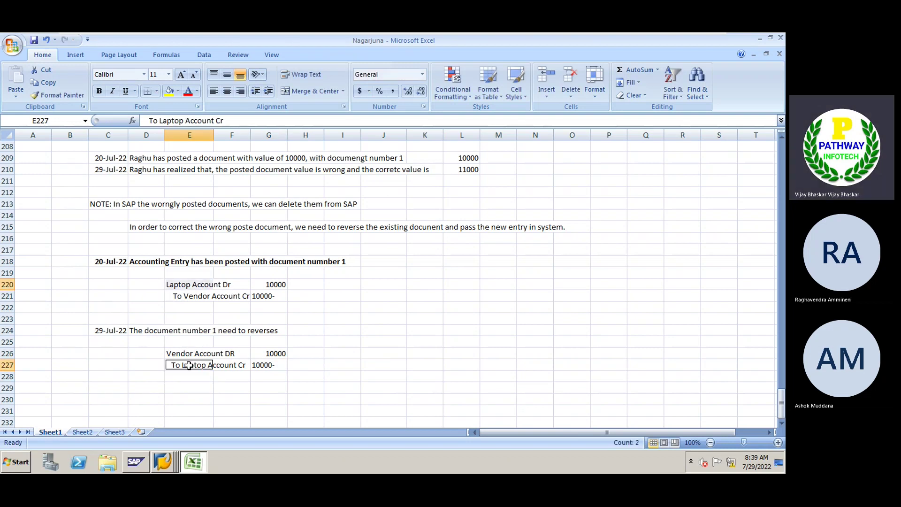
{"action": "left_click", "coordinate": [264, 285]}
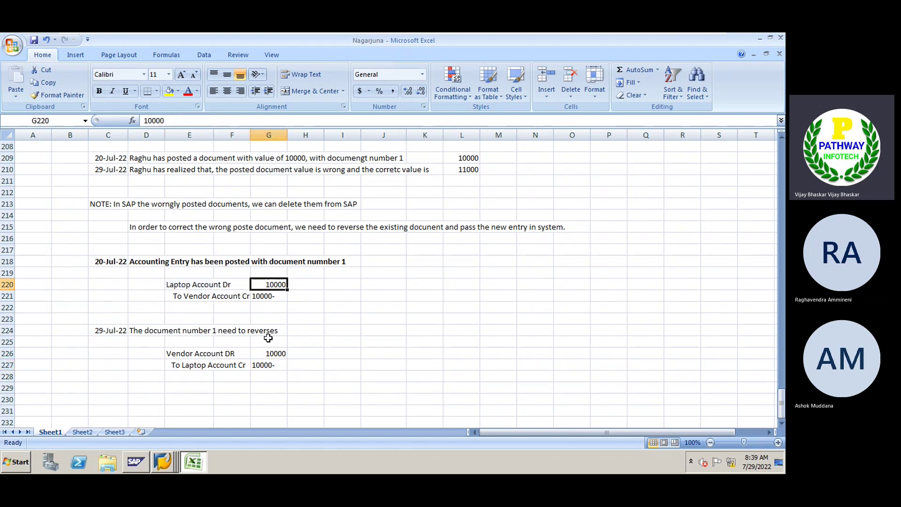
{"action": "left_click", "coordinate": [267, 374]}
{"action": "left_click", "coordinate": [267, 367]}
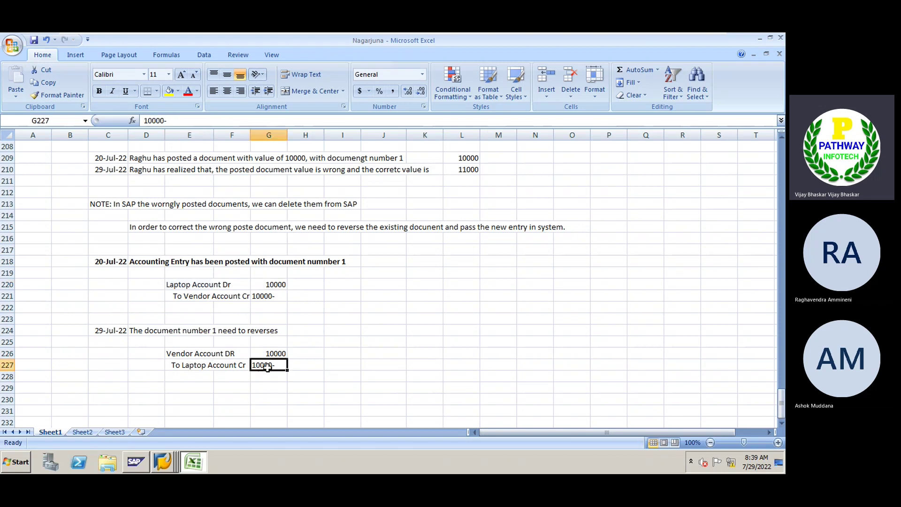
{"action": "left_click", "coordinate": [281, 283]}
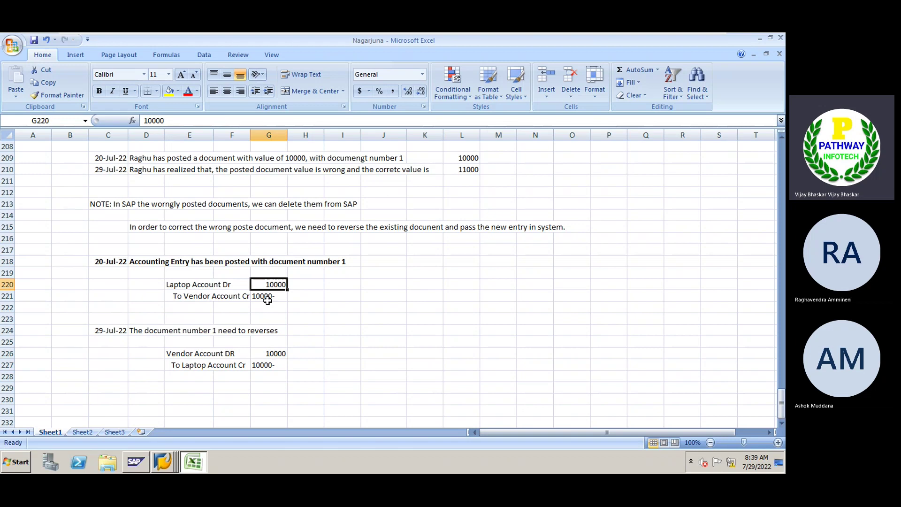
{"action": "left_click", "coordinate": [265, 297]}
{"action": "left_click", "coordinate": [279, 352], "text": "ctrl"}
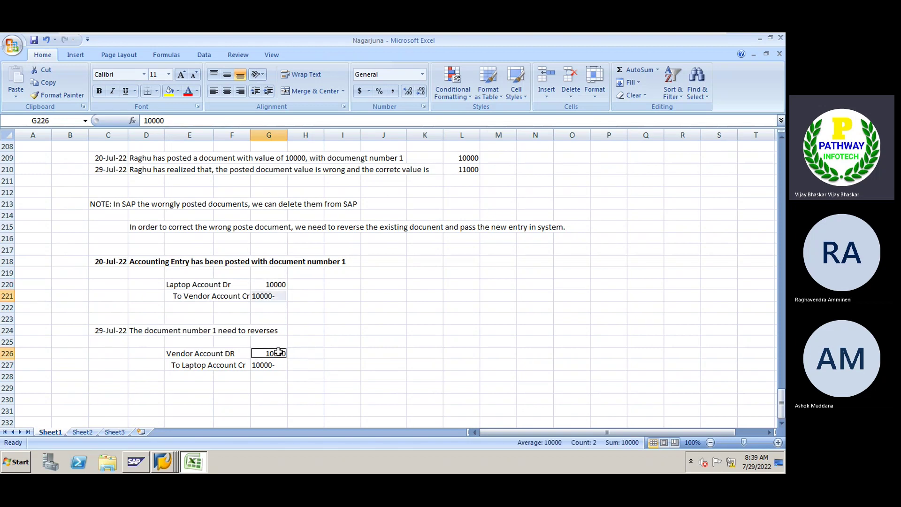
{"action": "left_click", "coordinate": [328, 306]}
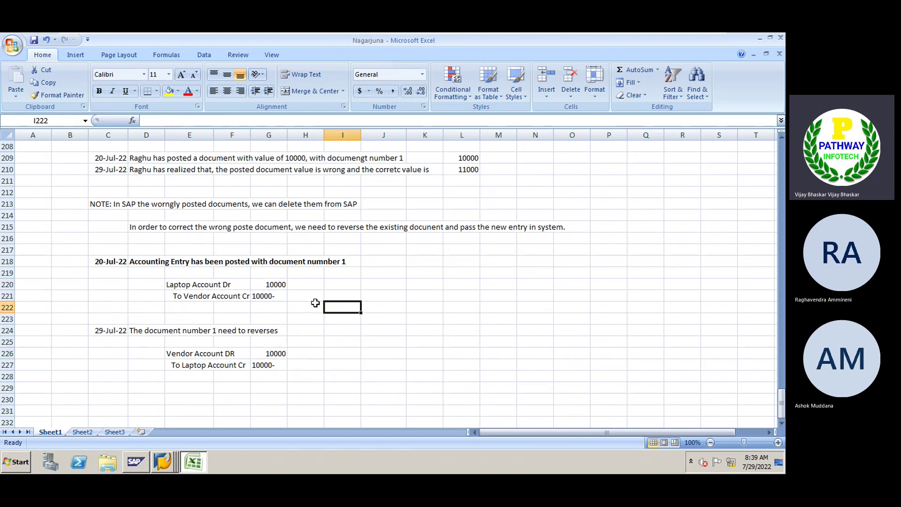
Change the vendor credit amount in G221 to -10000 and check its sum with the vendor debit in G226
{"action": "double_click", "coordinate": [271, 296]}
{"action": "key", "text": "BackSpace"}
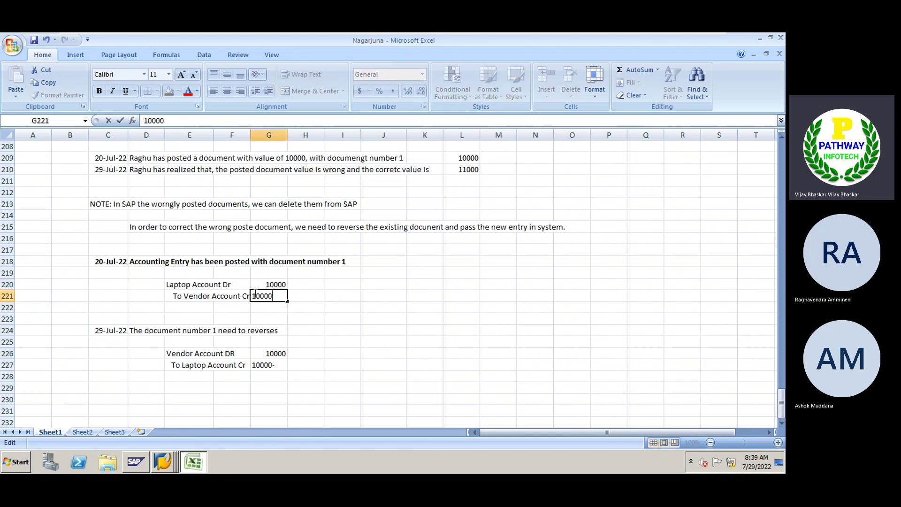
{"action": "left_click", "coordinate": [253, 296]}
{"action": "type", "text": "-"}
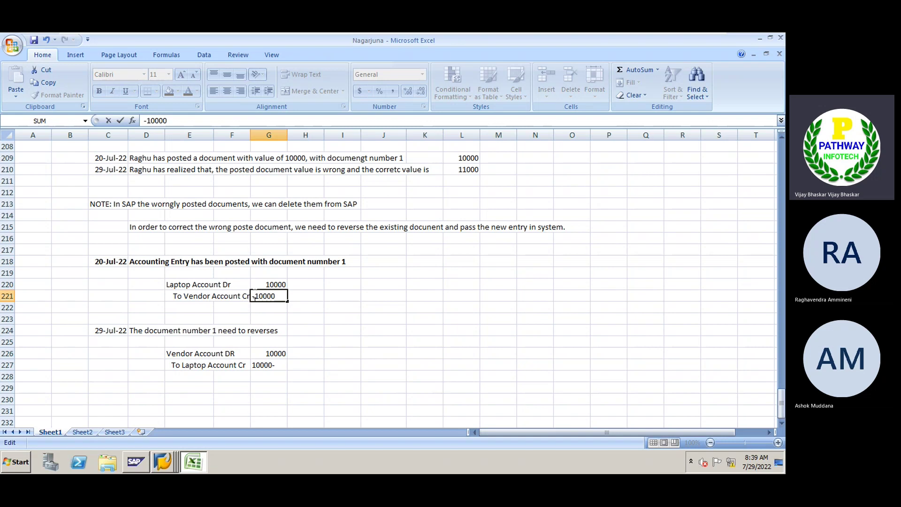
{"action": "key", "text": "Return"}
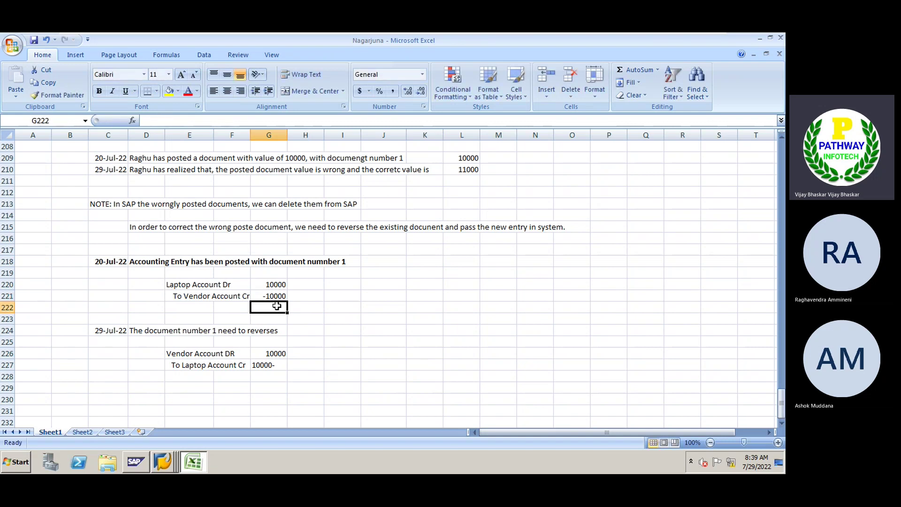
{"action": "left_click", "coordinate": [273, 295]}
{"action": "left_click", "coordinate": [280, 351]}
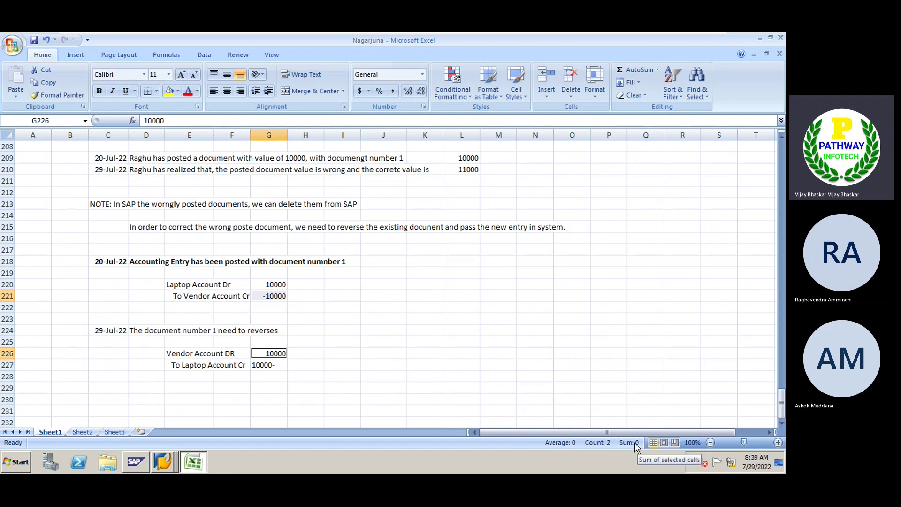
Change the laptop credit amount in G227 of the reversal entry to -10000
{"action": "key", "text": "Down"}
{"action": "double_click", "coordinate": [274, 364]}
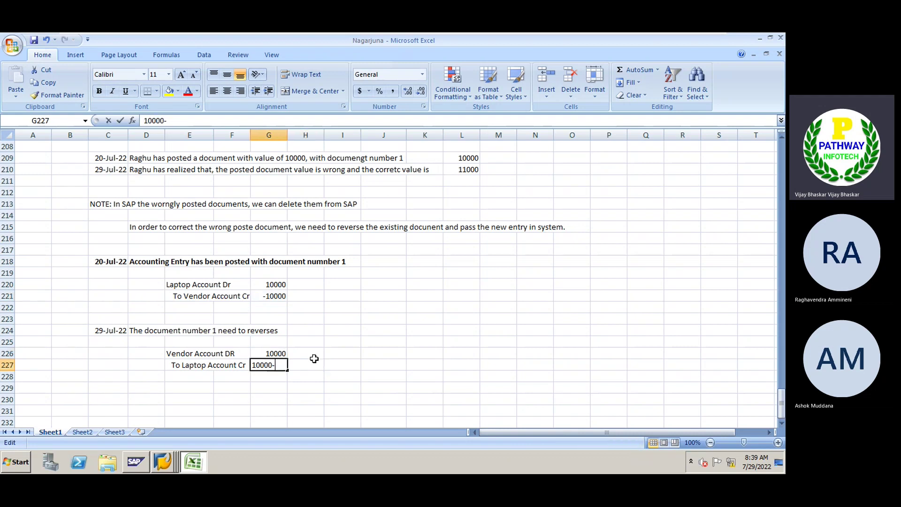
{"action": "key", "text": "BackSpace"}
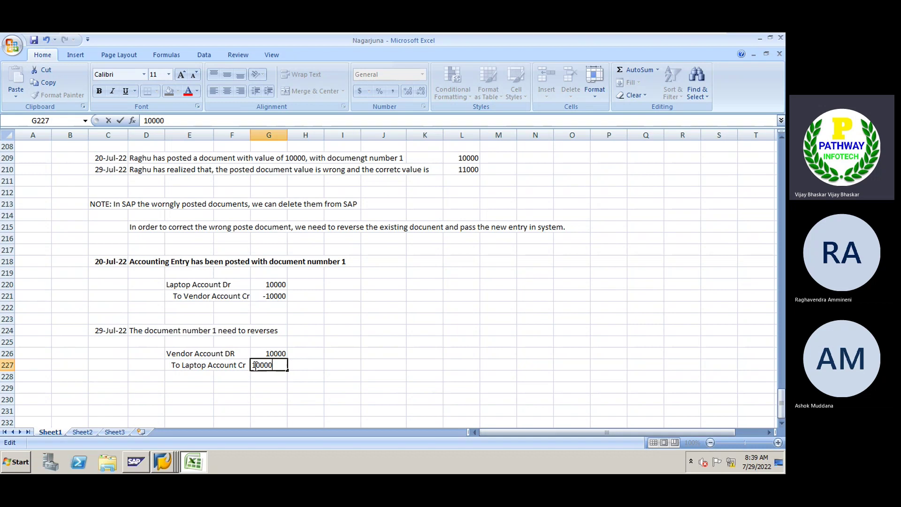
{"action": "left_click", "coordinate": [254, 365]}
{"action": "type", "text": "-"}
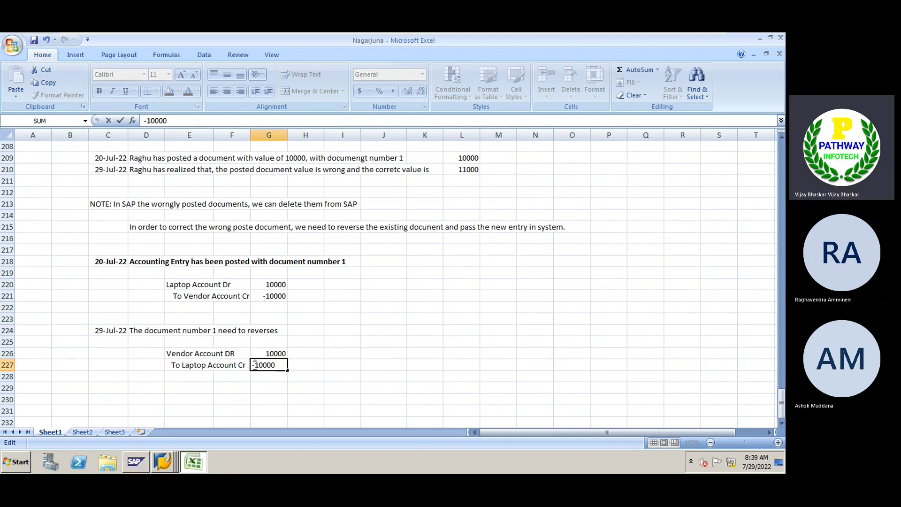
{"action": "key", "text": "Return"}
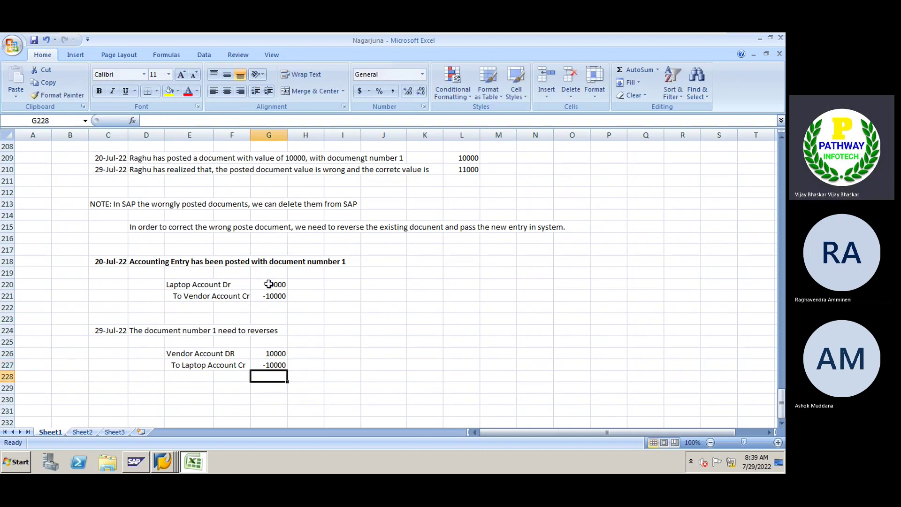
Review the amounts of the original entry in G220:G221, the reversal entry in G226:G227, and the correct value in L210
{"action": "left_click_drag", "start_coordinate": [267, 283], "coordinate": [271, 301]}
{"action": "left_click_drag", "start_coordinate": [272, 353], "coordinate": [280, 367]}
{"action": "left_click", "coordinate": [394, 342]}
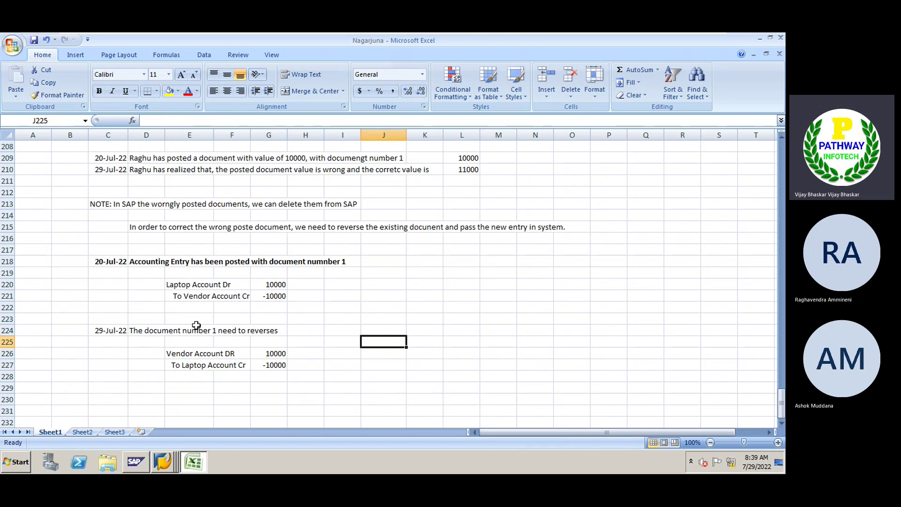
{"action": "left_click", "coordinate": [111, 386]}
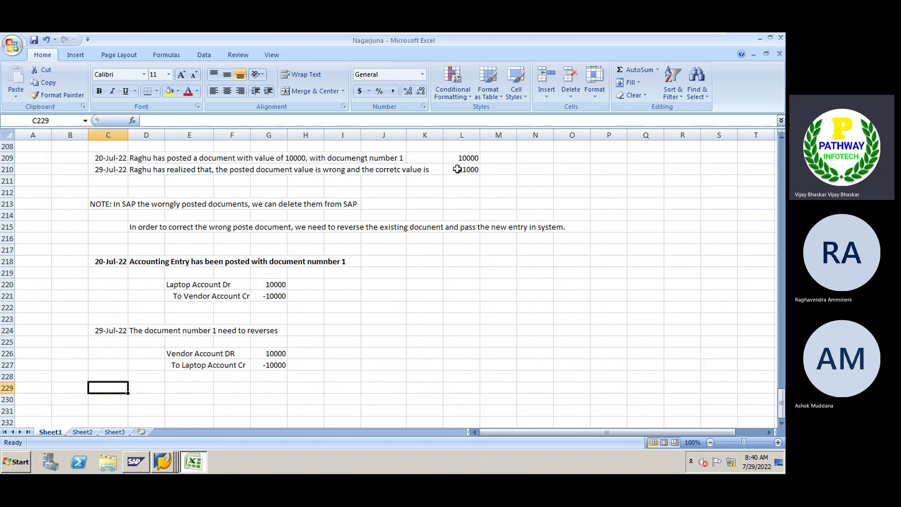
{"action": "left_click", "coordinate": [466, 172]}
{"action": "left_click", "coordinate": [109, 385]}
Switch to SAP and bring up the Company Code Global Data details for company code NAGC
{"action": "left_click", "coordinate": [164, 463]}
{"action": "left_click", "coordinate": [143, 423]}
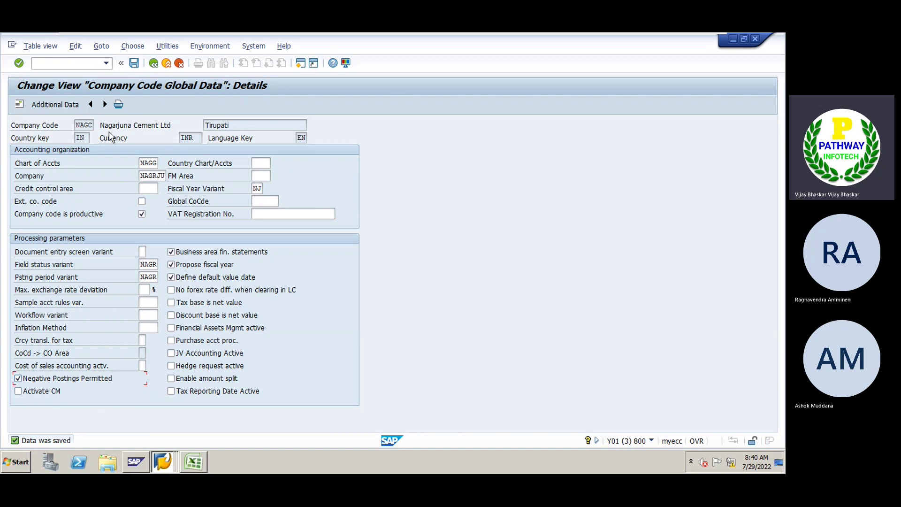
Save the company code global data and open transaction FS00 for central G/L account editing
{"action": "left_click", "coordinate": [134, 64]}
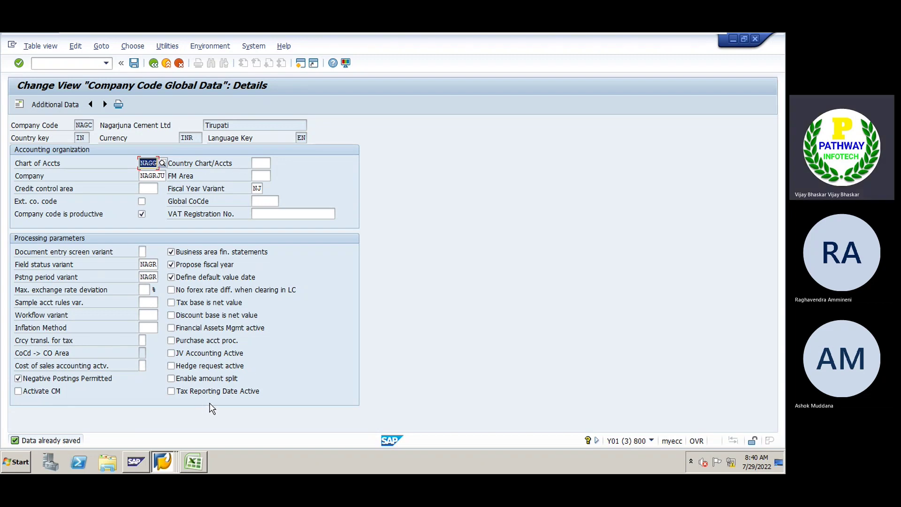
{"action": "key", "text": "ctrl+slash"}
{"action": "type", "text": "/nfs00"}
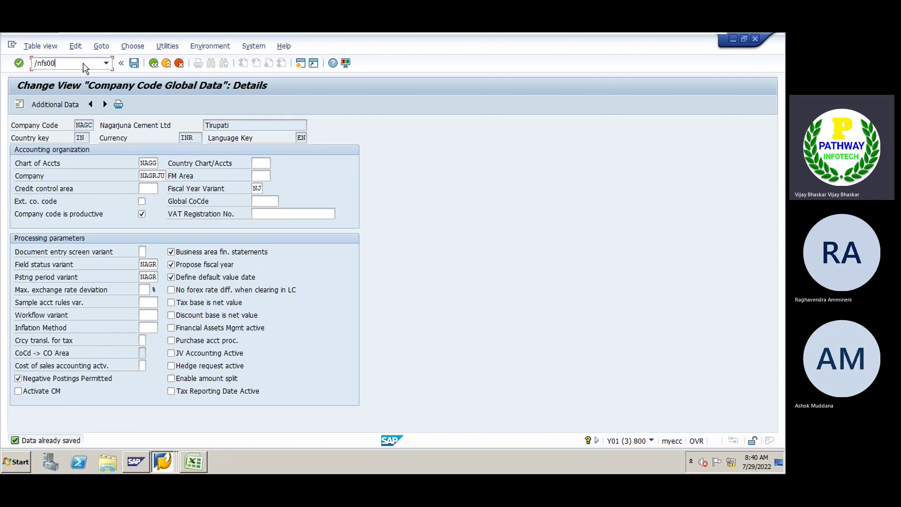
{"action": "key", "text": "Return"}
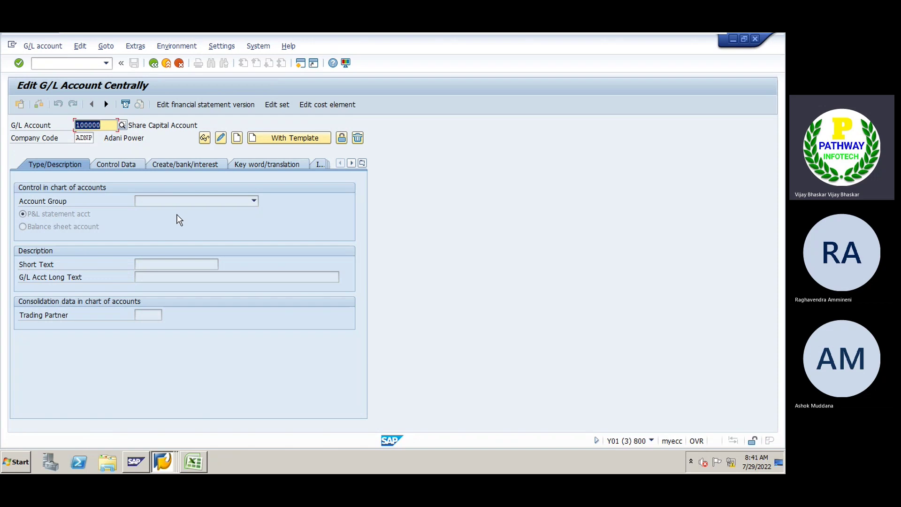
Set the company code for the G/L account to NAGC, Nagarjuna Cement Ltd
{"action": "key", "text": "Tab"}
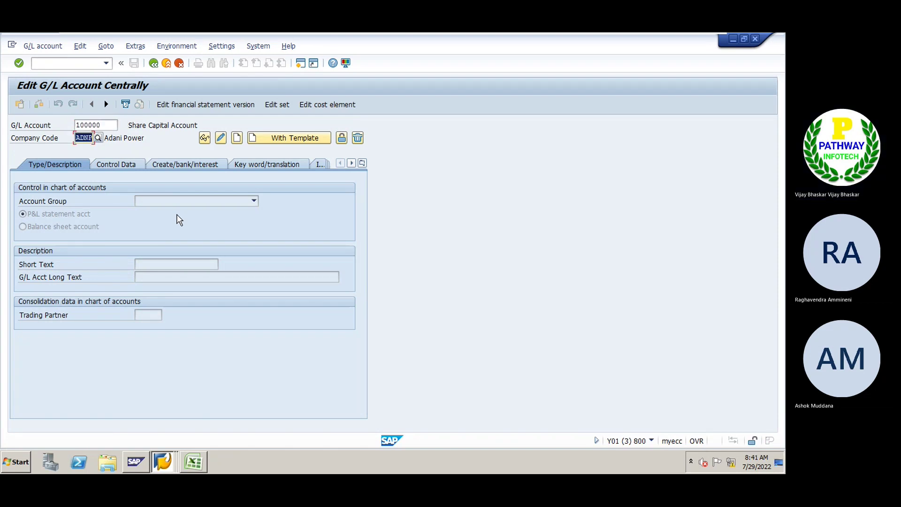
{"action": "type", "text": "NAG"}
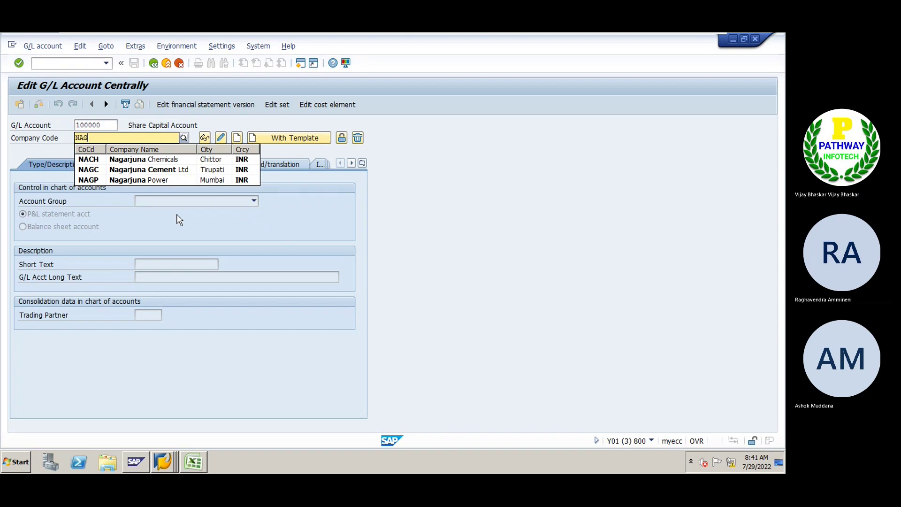
{"action": "left_click", "coordinate": [159, 159]}
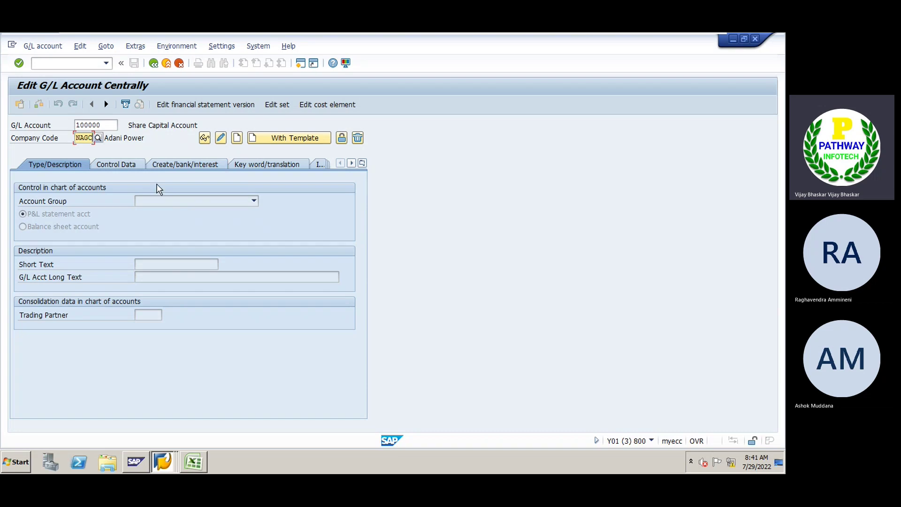
Switch to the Nagarjuna workbook in Excel and make the employee tolerance group heading in C198 bold
{"action": "left_click", "coordinate": [198, 464]}
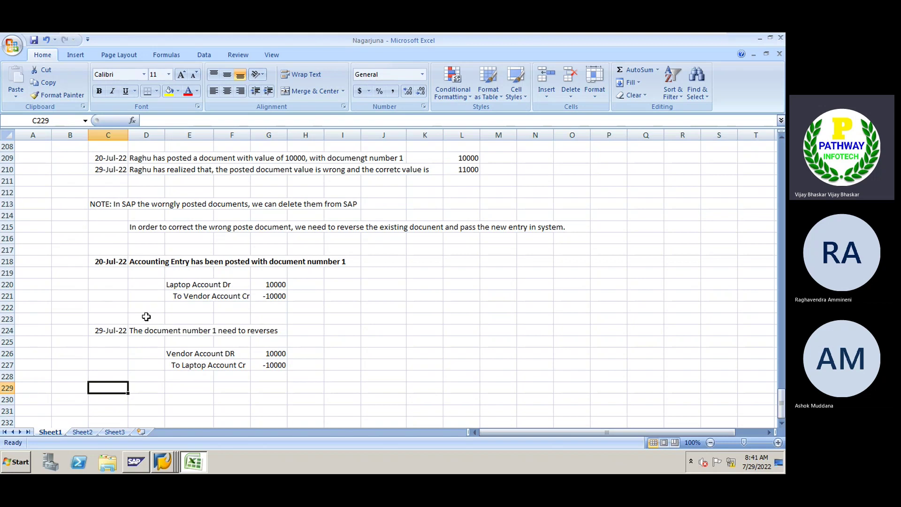
{"action": "scroll", "coordinate": [142, 312], "scroll_direction": "up", "scroll_amount": 1}
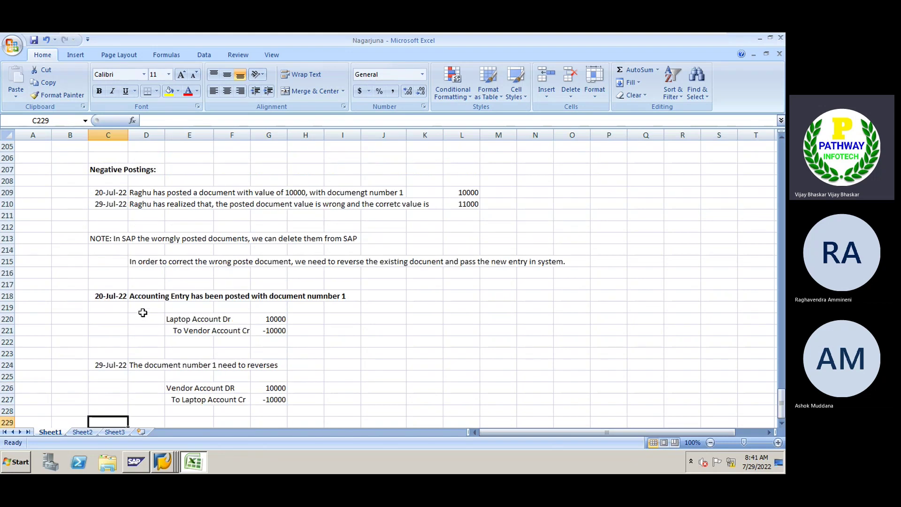
{"action": "scroll", "coordinate": [143, 312], "scroll_direction": "down", "scroll_amount": 2}
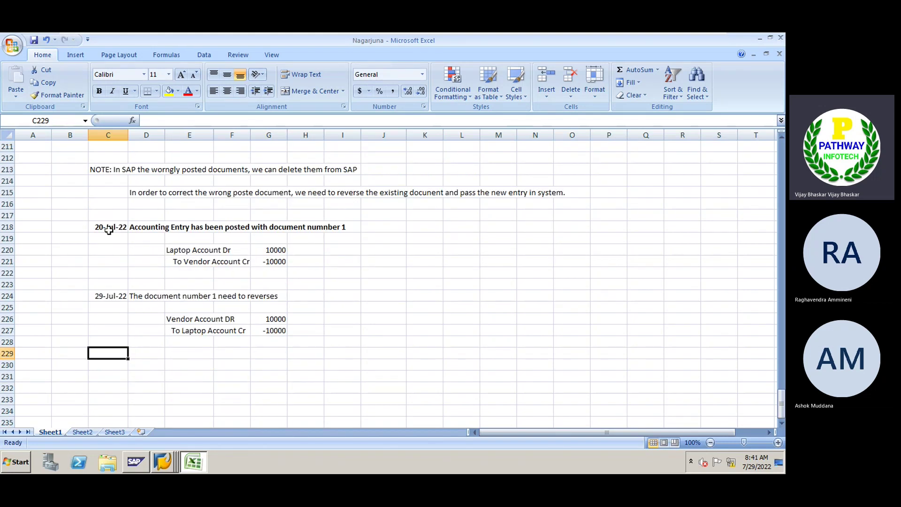
{"action": "scroll", "coordinate": [134, 261], "scroll_direction": "up", "scroll_amount": 3}
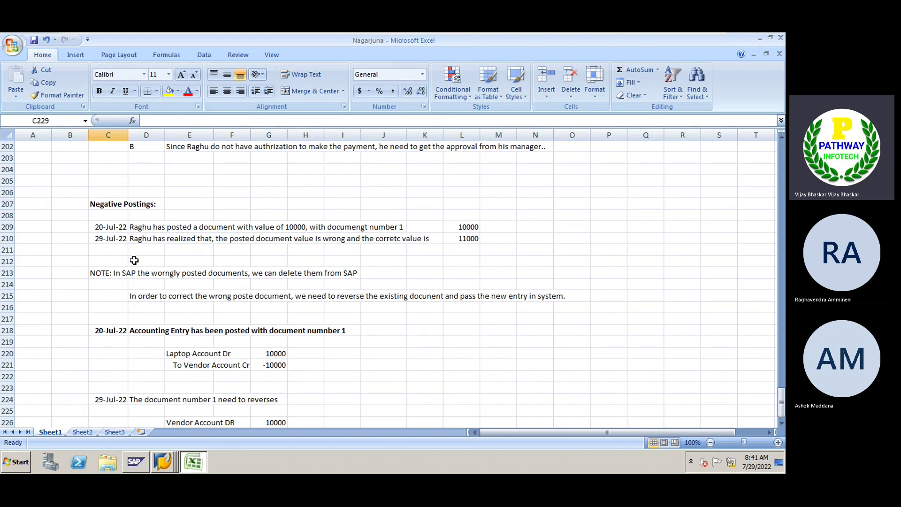
{"action": "scroll", "coordinate": [134, 261], "scroll_direction": "up", "scroll_amount": 3}
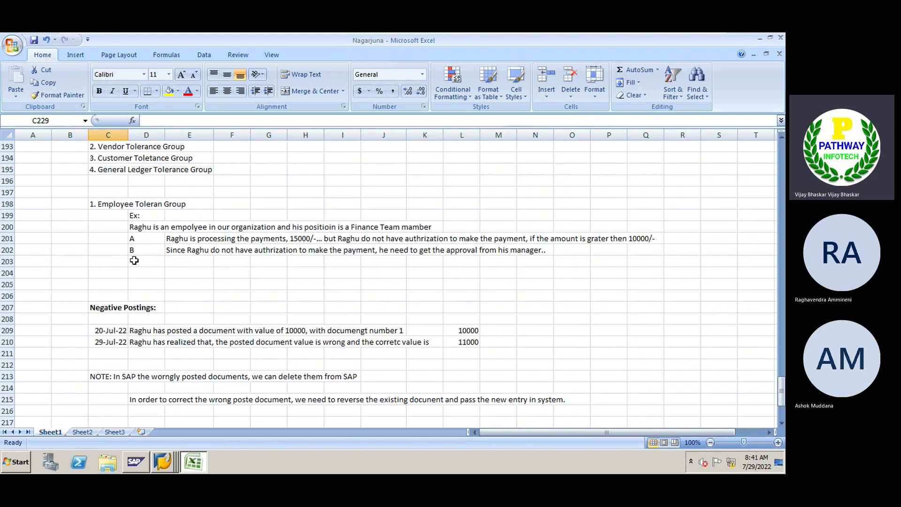
{"action": "left_click", "coordinate": [109, 204]}
{"action": "key", "text": "ctrl+b"}
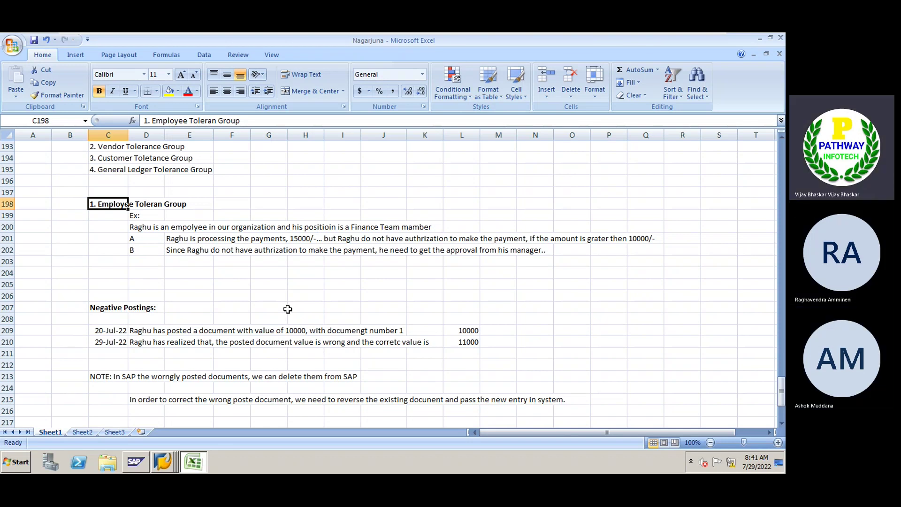
Enter the heading "General Ledger mMAsgter Data Creation" in C230, below the reversal entry
{"action": "scroll", "coordinate": [288, 309], "scroll_direction": "down", "scroll_amount": 5}
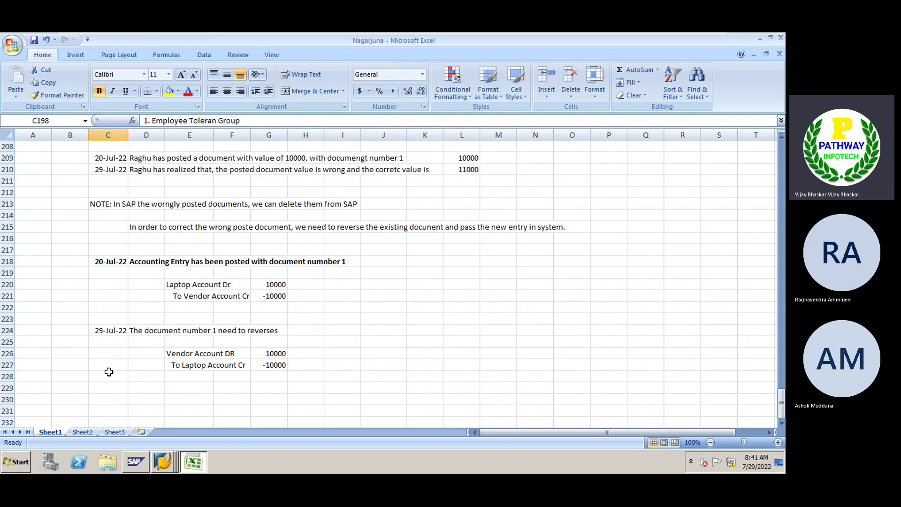
{"action": "scroll", "coordinate": [109, 370], "scroll_direction": "down", "scroll_amount": 2}
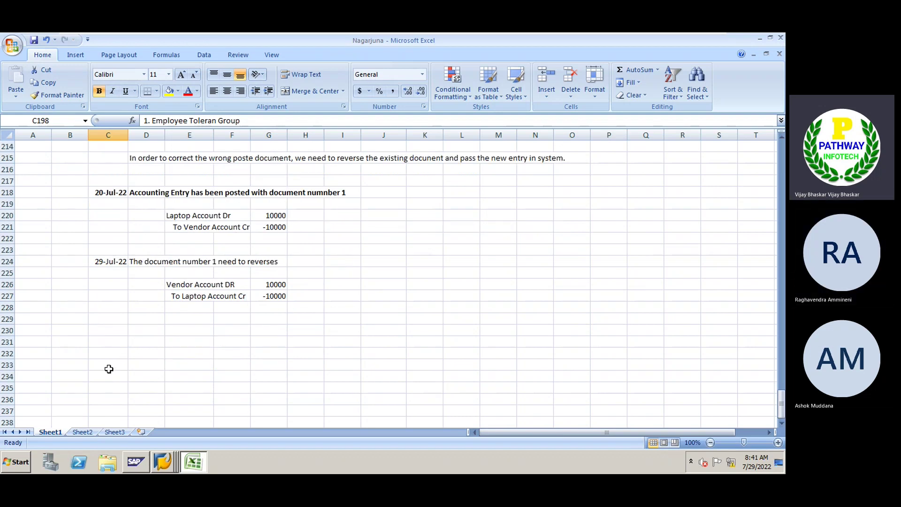
{"action": "left_click", "coordinate": [96, 332]}
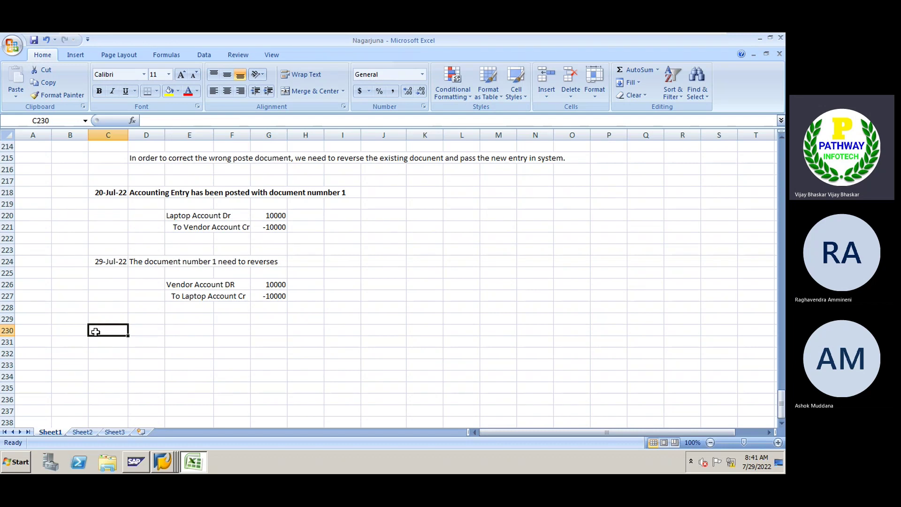
{"action": "type", "text": "General"}
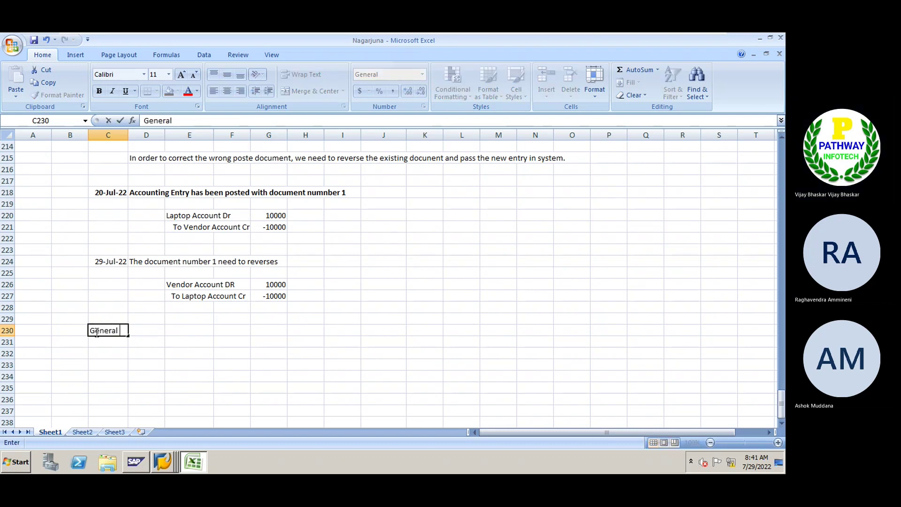
{"action": "type", "text": " Ledger master"}
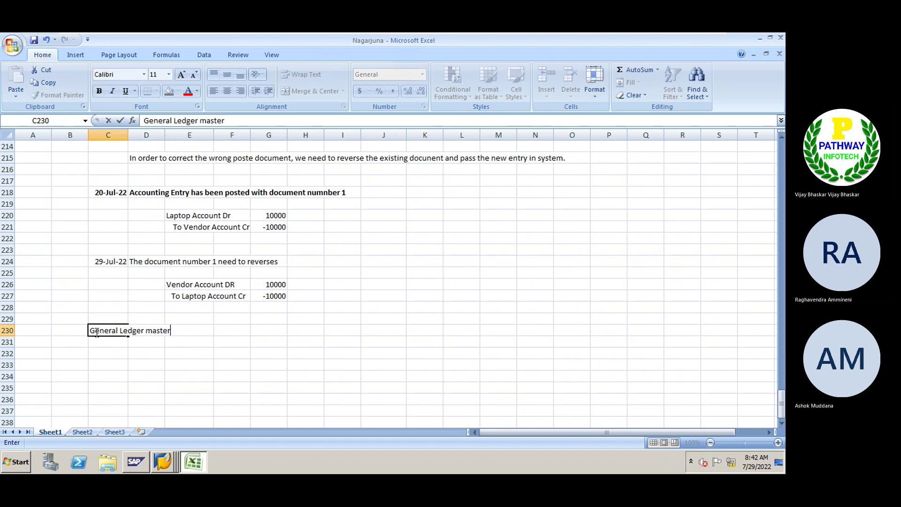
{"action": "key", "text": "BackSpace"}
{"action": "key", "text": "BackSpace"}
{"action": "key", "text": "BackSpace"}
{"action": "key", "text": "BackSpace"}
{"action": "key", "text": "BackSpace"}
{"action": "type", "text": "MAsgter adata"}
{"action": "key", "text": "BackSpace"}
{"action": "key", "text": "BackSpace"}
{"action": "key", "text": "BackSpace"}
{"action": "key", "text": "BackSpace"}
{"action": "key", "text": "BackSpace"}
{"action": "key", "text": "BackSpace"}
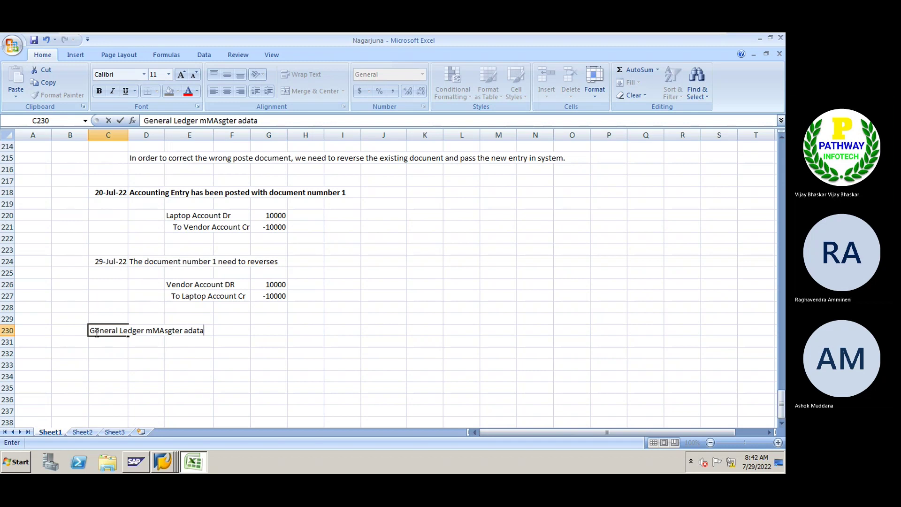
{"action": "type", "text": "Data Creation"}
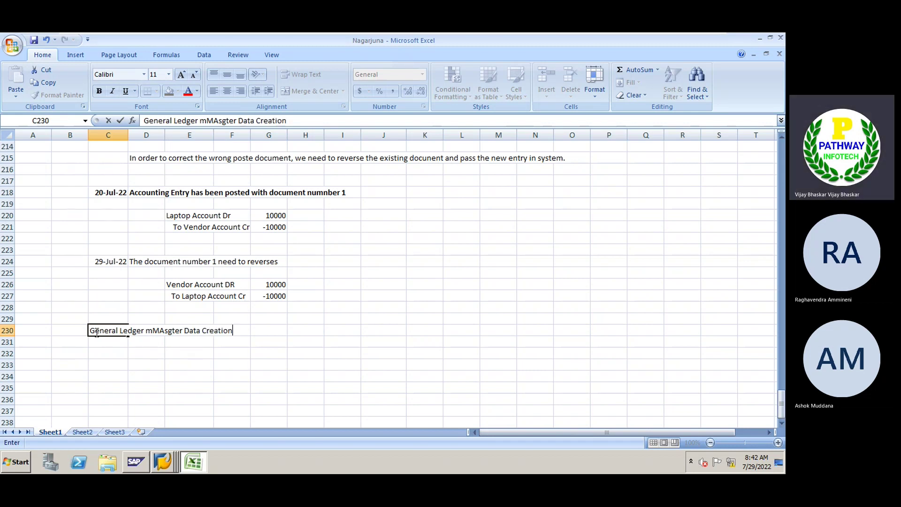
{"action": "key", "text": "Return"}
Make the general ledger heading in C230 bold
{"action": "left_click", "coordinate": [95, 331]}
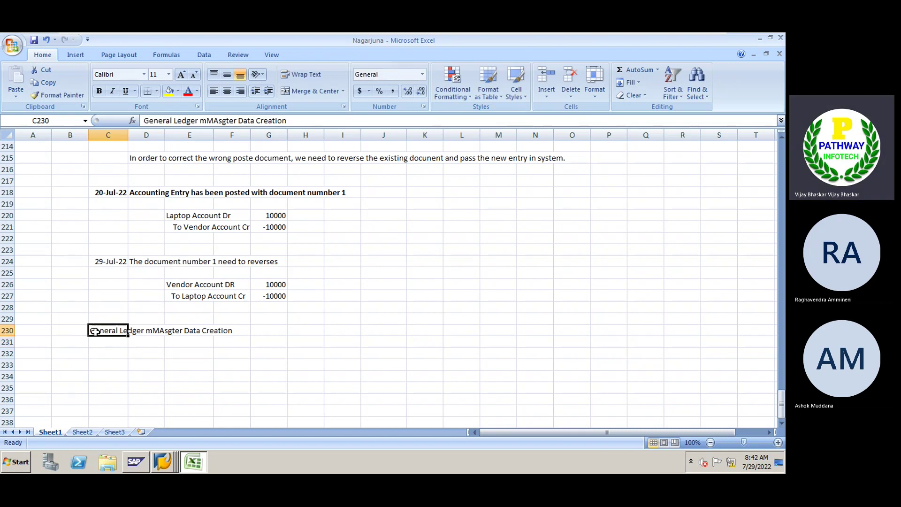
{"action": "key", "text": "ctrl+b"}
{"action": "left_click", "coordinate": [117, 361]}
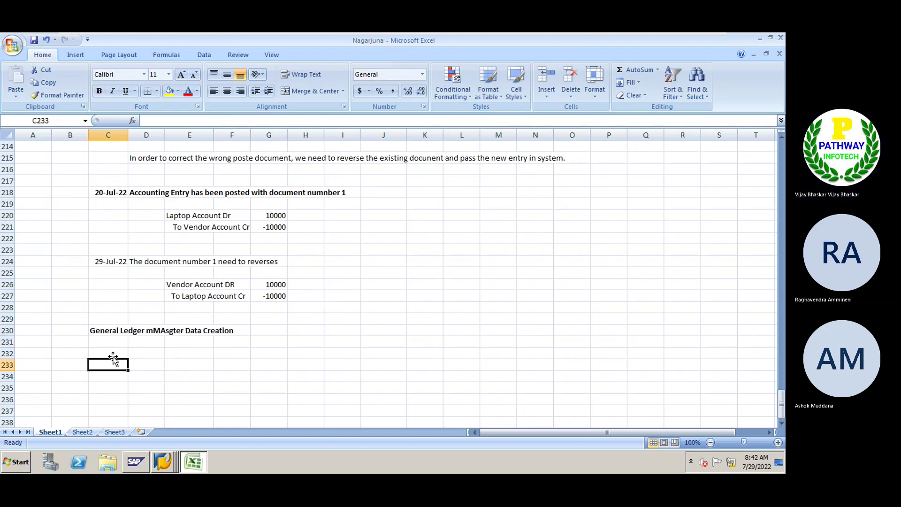
{"action": "left_click", "coordinate": [105, 330]}
{"action": "key", "text": "ctrl+c"}
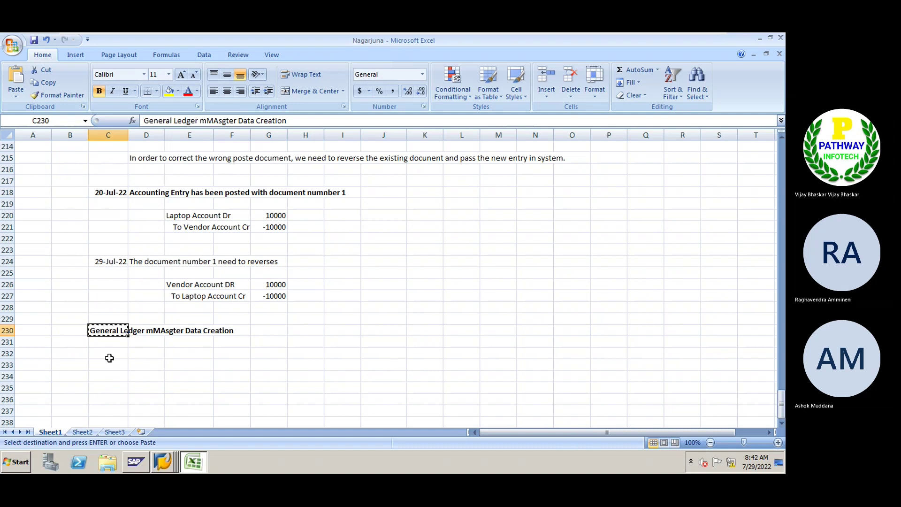
{"action": "left_click", "coordinate": [109, 359]}
{"action": "key", "text": "Escape"}
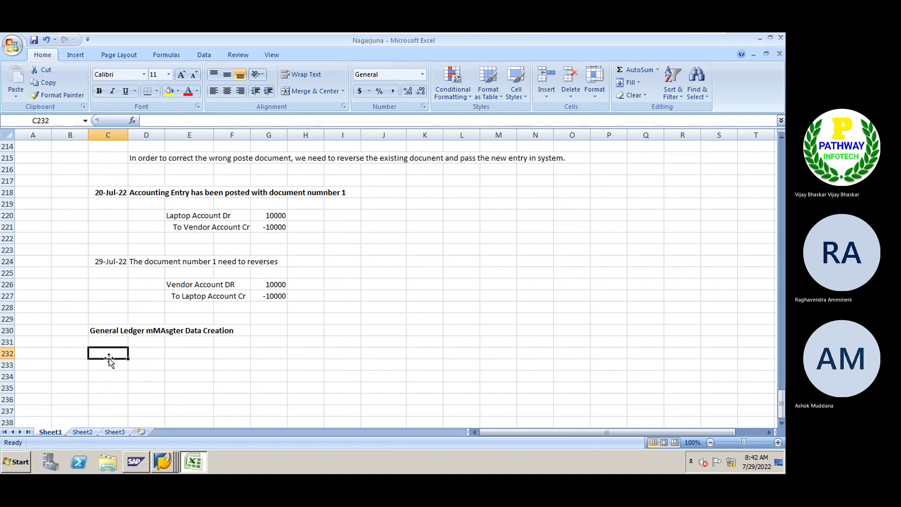
Move the general ledger heading from C230 to C232
{"action": "key", "text": "Up"}
{"action": "key", "text": "Up"}
{"action": "key", "text": "ctrl+x"}
{"action": "left_click", "coordinate": [109, 359]}
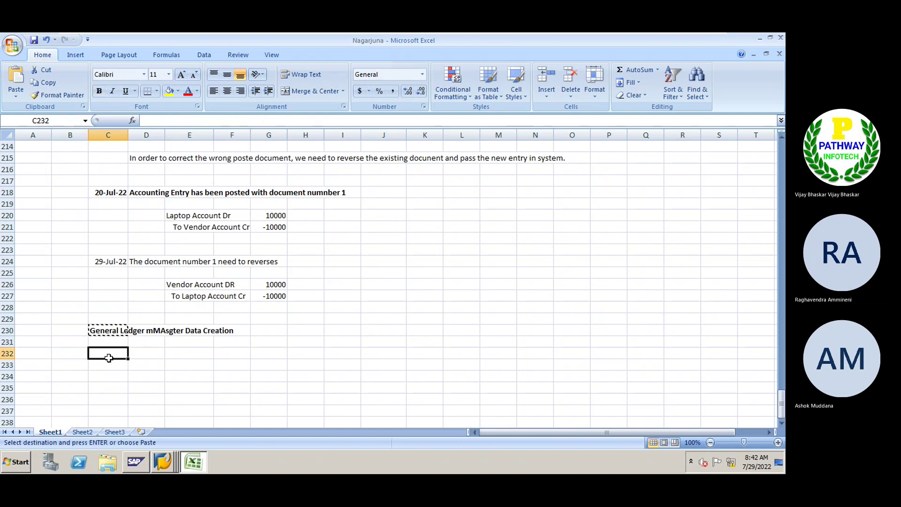
{"action": "key", "text": "ctrl+v"}
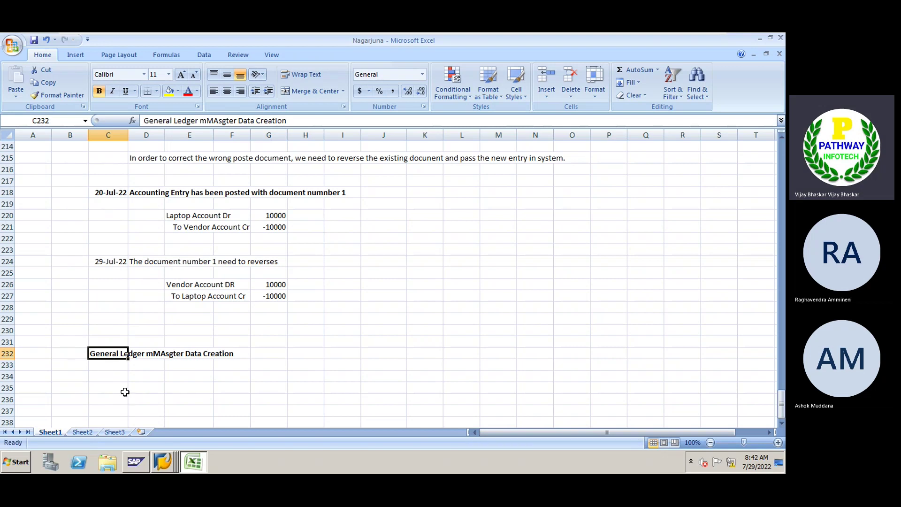
Correct the misspelled heading in C232 to "General Ledger Master Data Creation"
{"action": "left_click", "coordinate": [117, 376]}
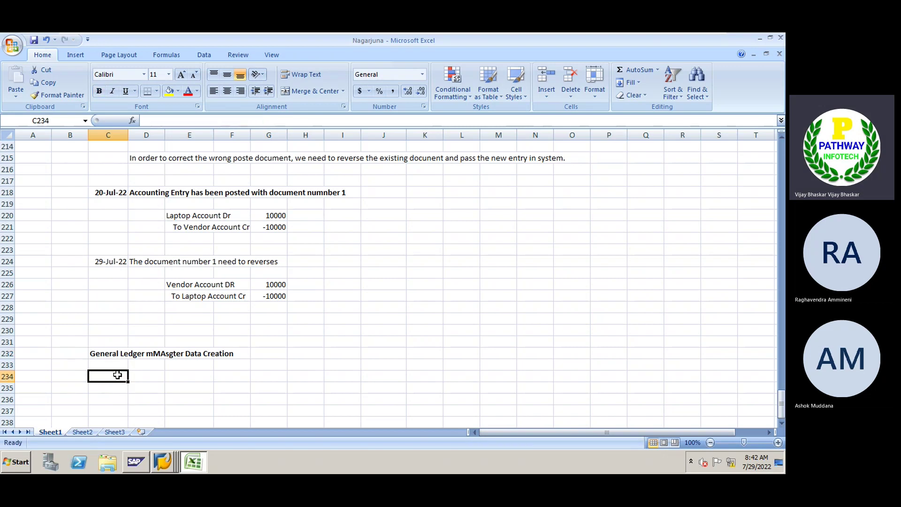
{"action": "left_click", "coordinate": [143, 354]}
{"action": "left_click", "coordinate": [96, 356]}
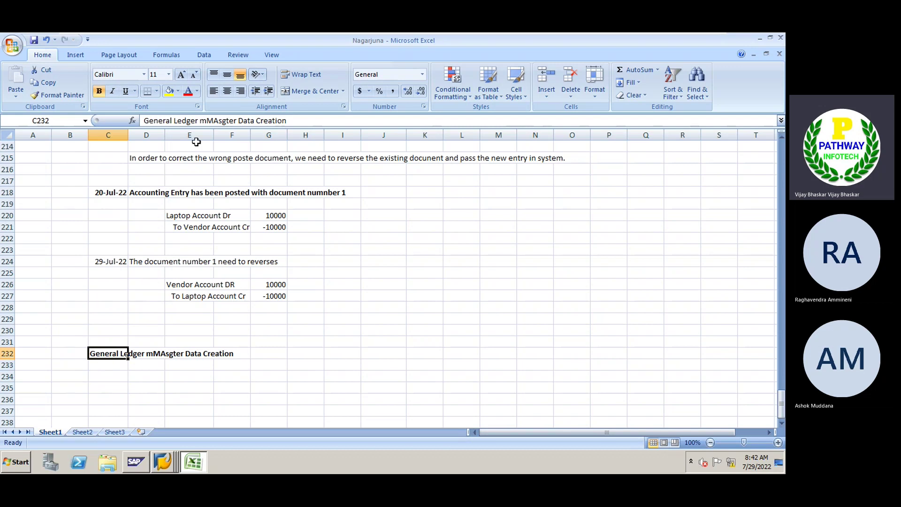
{"action": "left_click", "coordinate": [207, 121]}
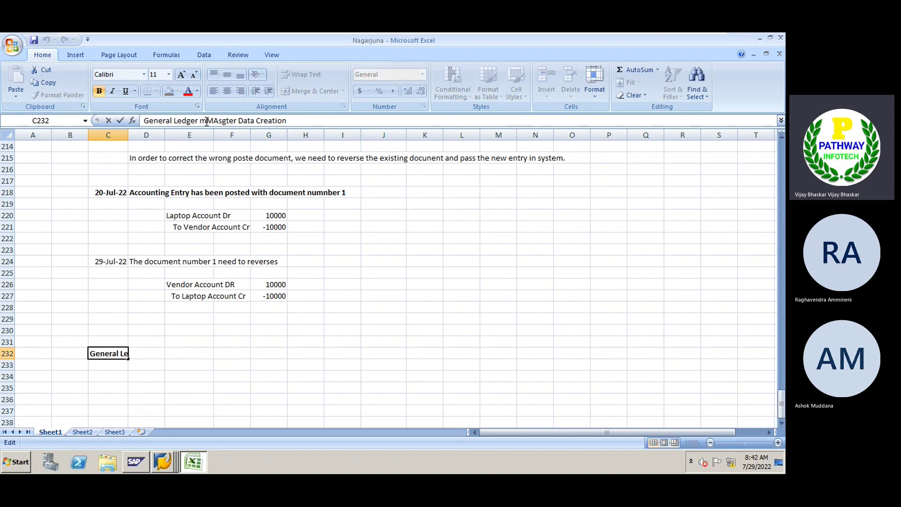
{"action": "key", "text": "BackSpace"}
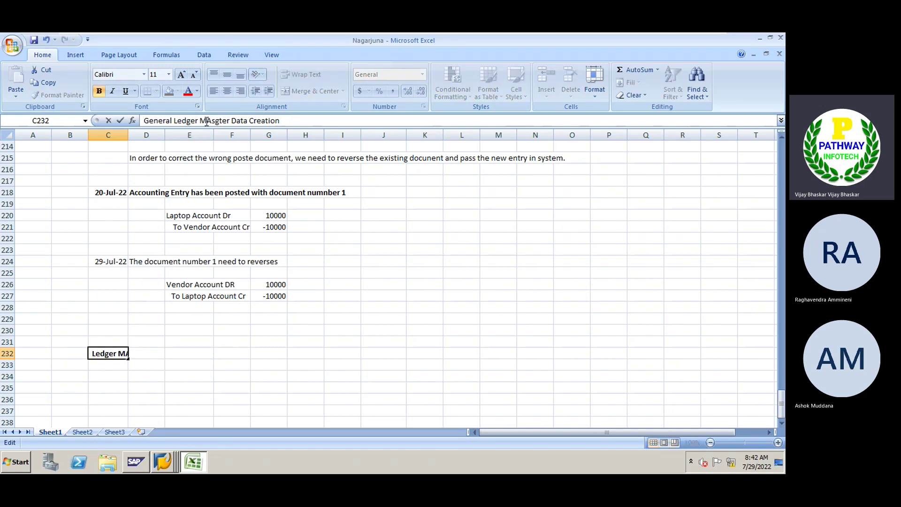
{"action": "key", "text": "Delete"}
{"action": "type", "text": "a"}
{"action": "key", "text": "Right"}
{"action": "key", "text": "Delete"}
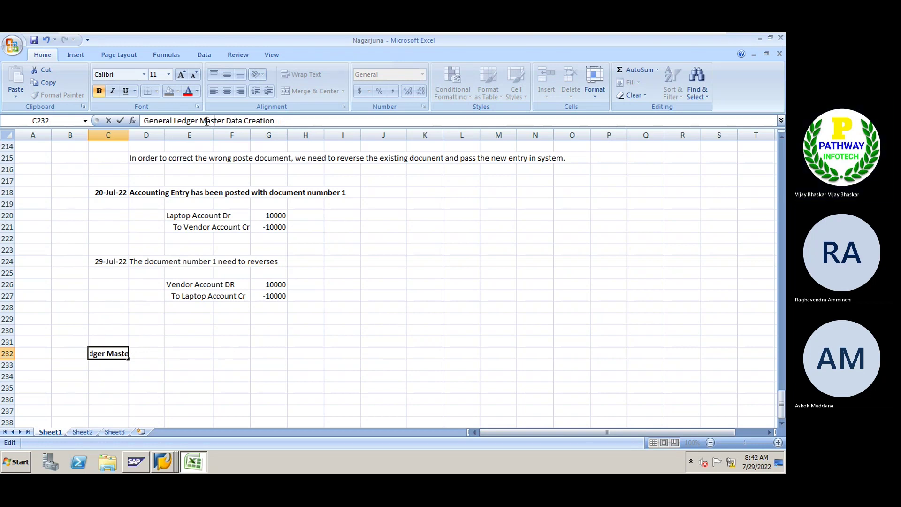
{"action": "key", "text": "Return"}
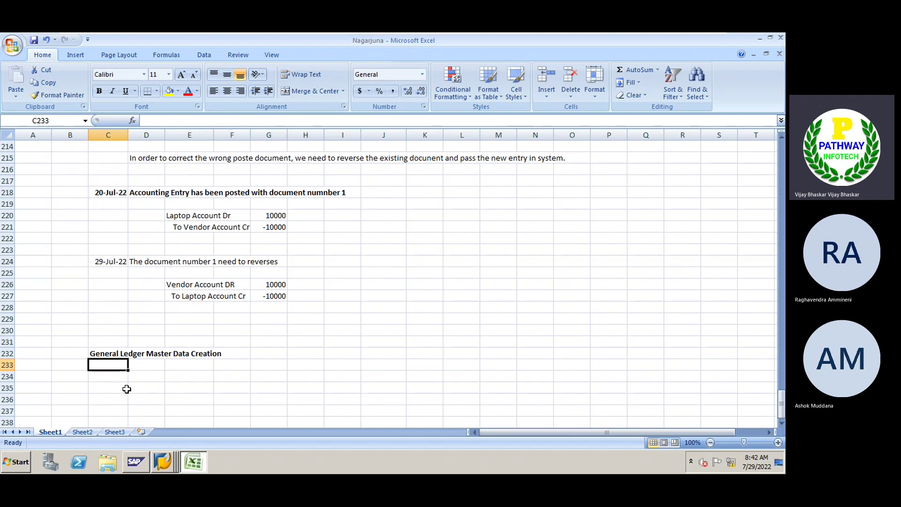
Enter the question "What is the porpose of General Ledger" in C233, under the new heading
{"action": "type", "text": "What is the "}
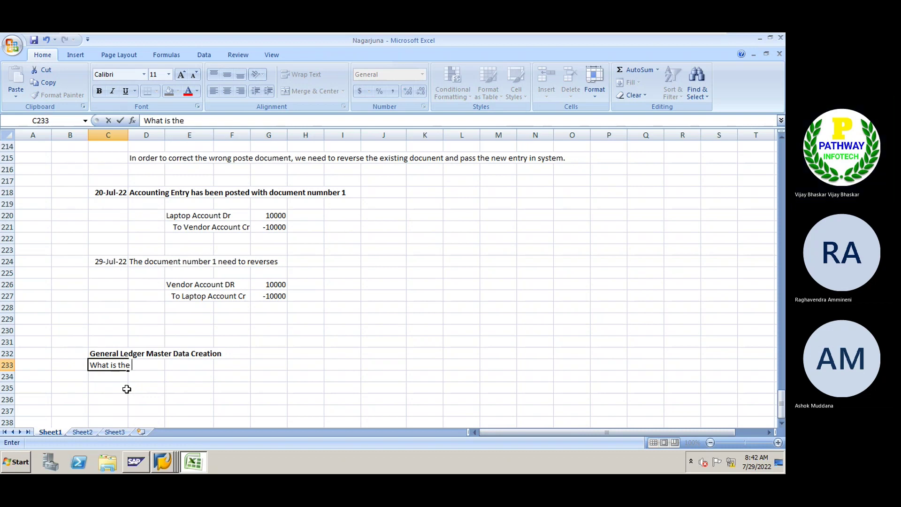
{"action": "type", "text": "porpose of Gene"}
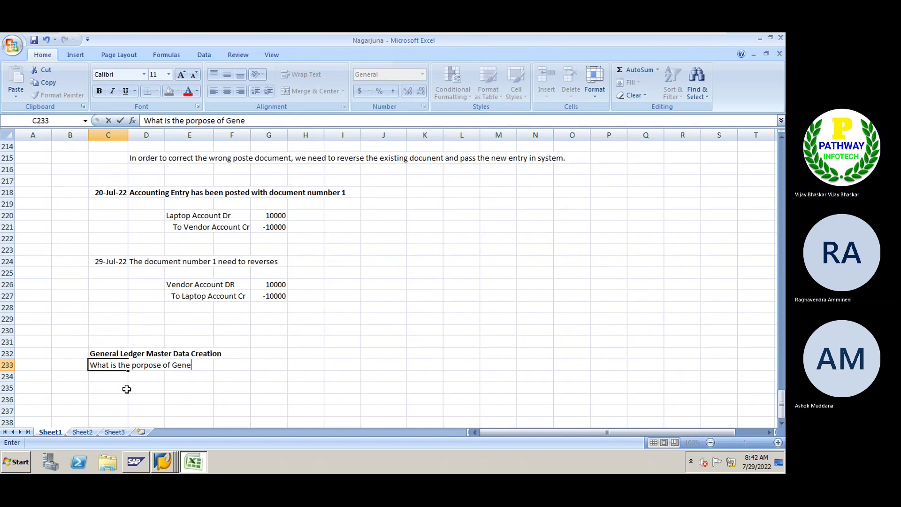
{"action": "type", "text": "ral Ledger Mas"}
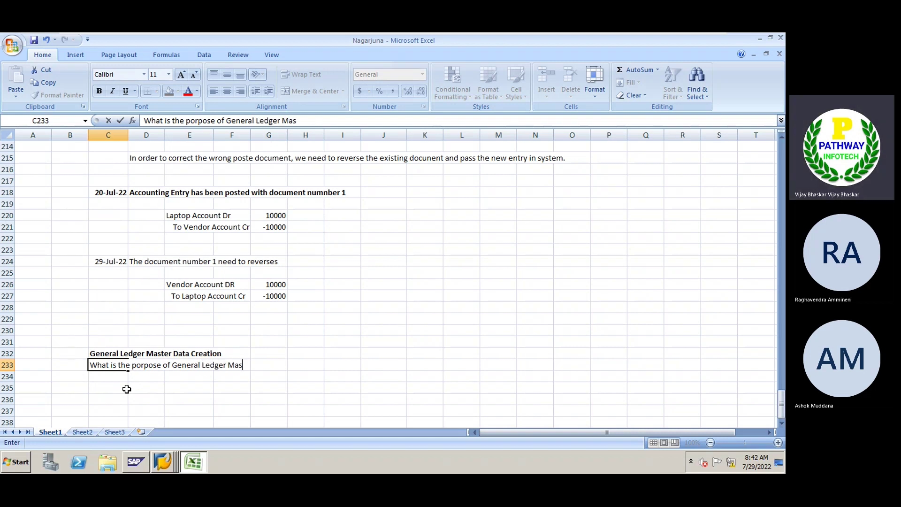
{"action": "key", "text": "BackSpace"}
{"action": "key", "text": "BackSpace"}
{"action": "key", "text": "BackSpace"}
{"action": "key", "text": "BackSpace"}
{"action": "key", "text": "Return"}
{"action": "key", "text": "Up"}
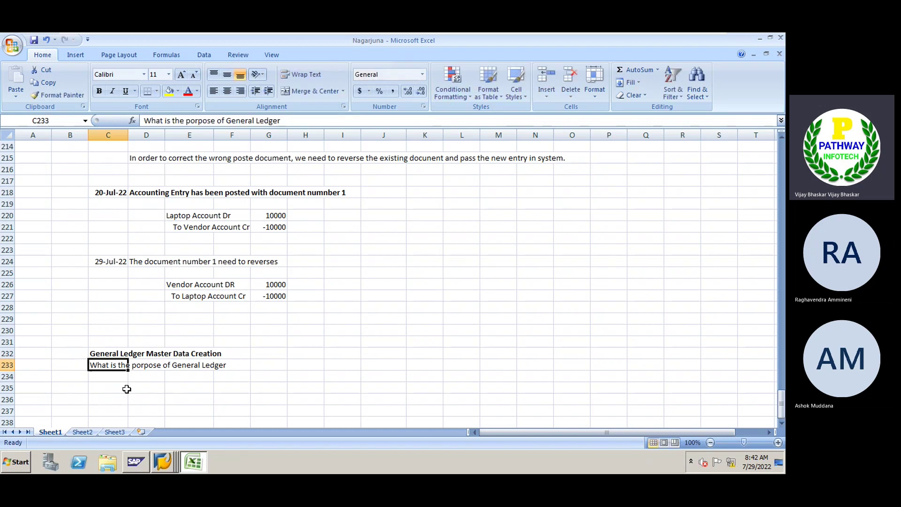
Move the general ledger question from C233 to D233
{"action": "key", "text": "ctrl+c"}
{"action": "key", "text": "Right"}
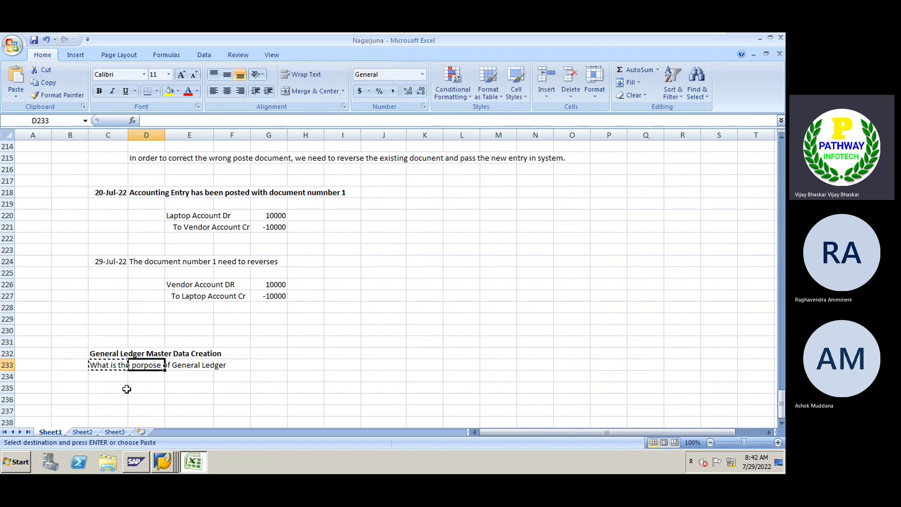
{"action": "key", "text": "Return"}
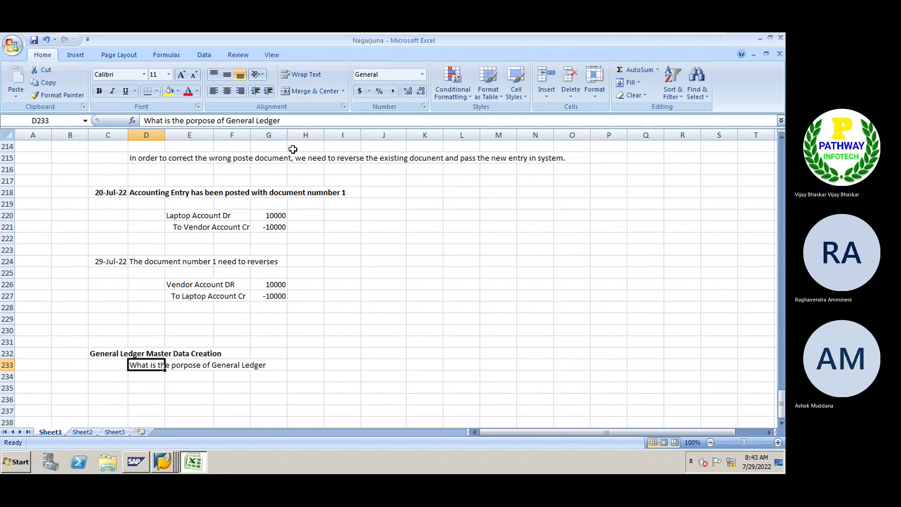
Append ": The purpose of General Ledger master data, to record the business transactions into SAP system" to the question in D233
{"action": "left_click", "coordinate": [293, 120]}
{"action": "type", "text": ":"}
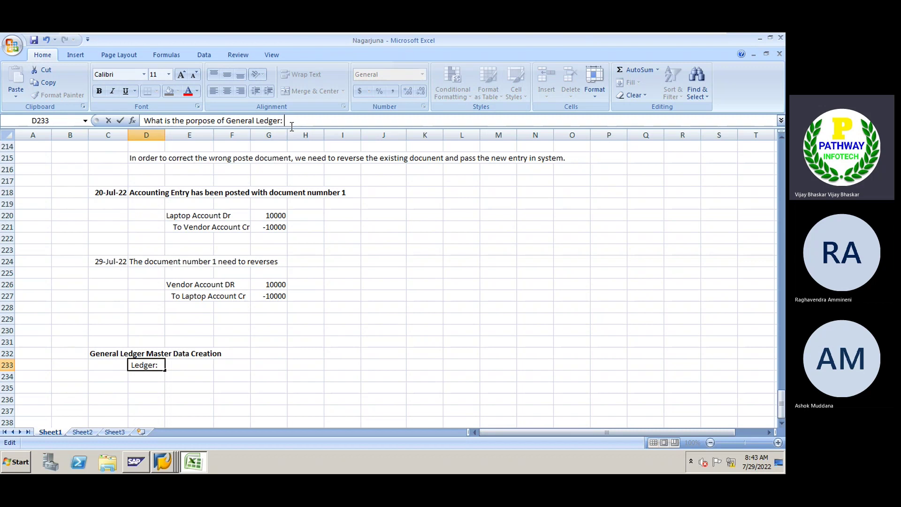
{"action": "type", "text": " The po"}
{"action": "key", "text": "BackSpace"}
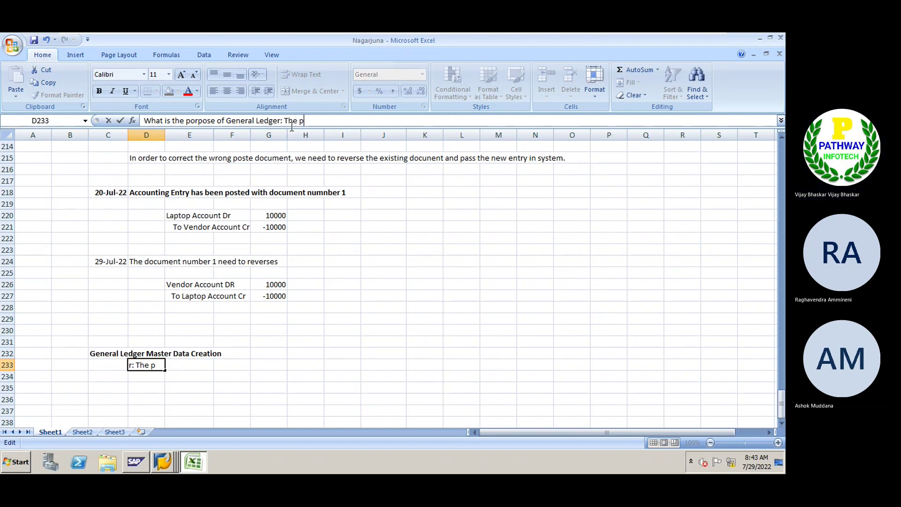
{"action": "type", "text": "urp"}
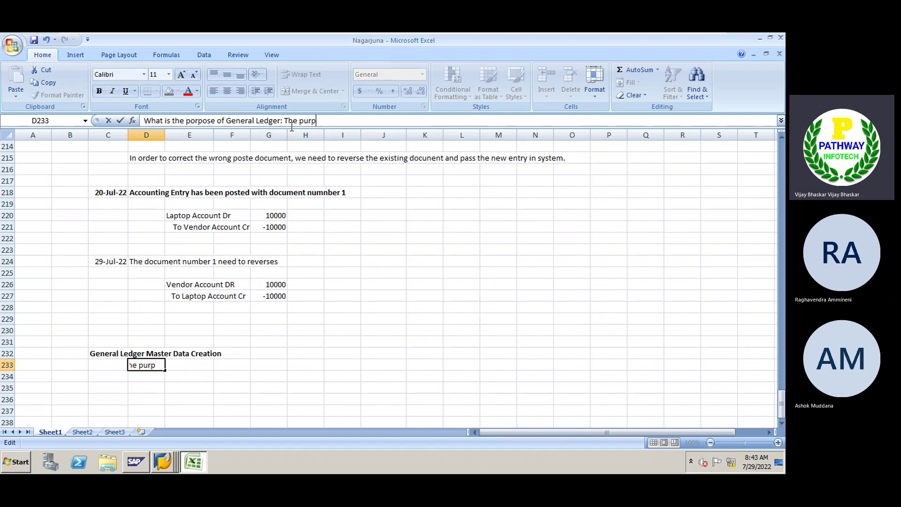
{"action": "type", "text": "ose of General Ledger "}
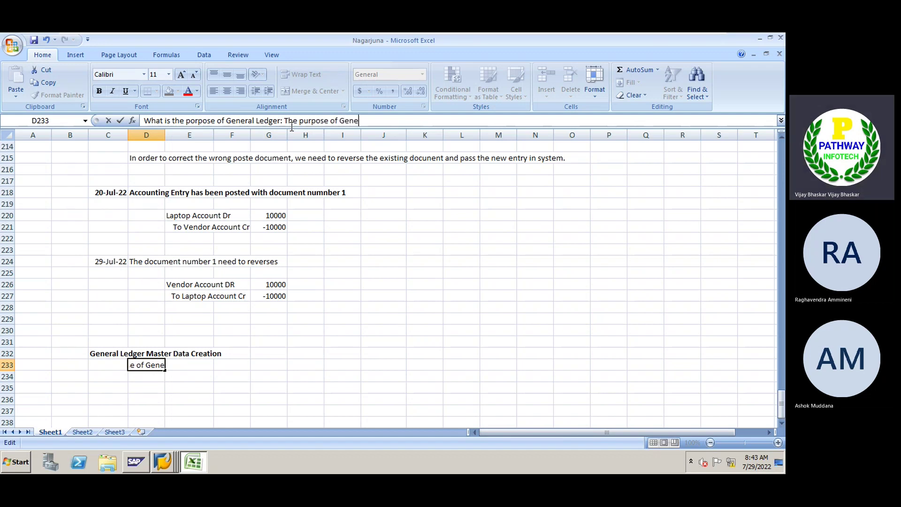
{"action": "type", "text": "master data"}
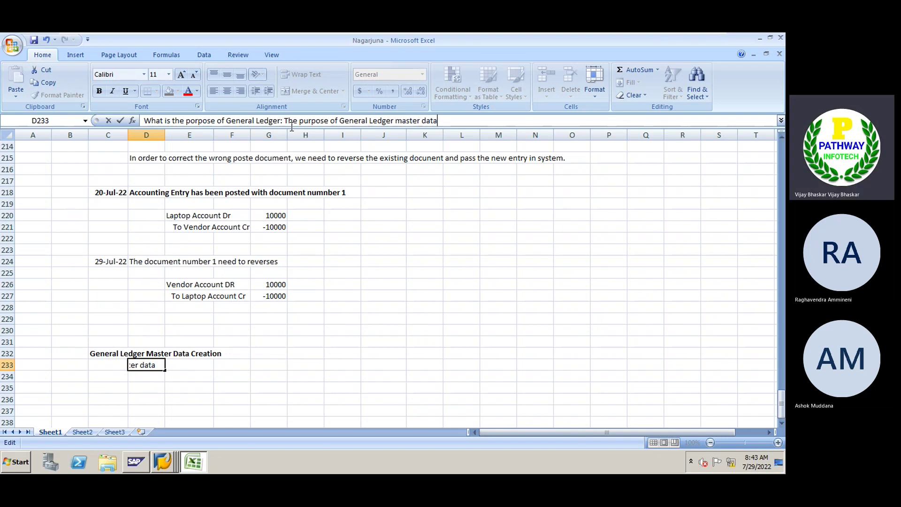
{"action": "type", "text": ", to record the bu"}
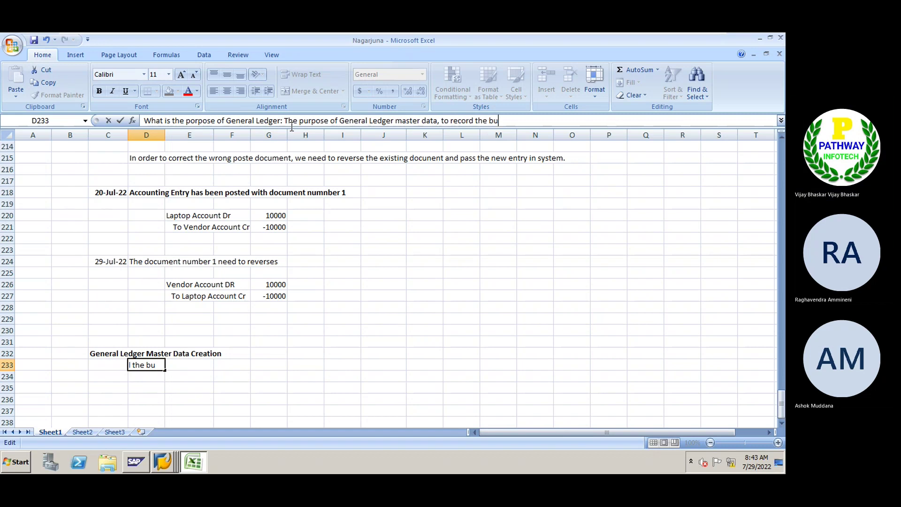
{"action": "type", "text": "siness transactions into"}
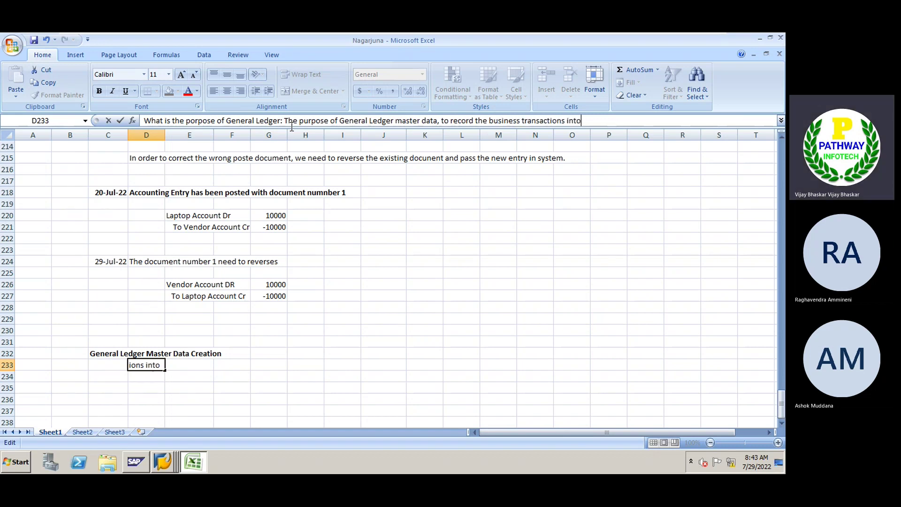
{"action": "type", "text": " SAP system"}
{"action": "key", "text": "Return"}
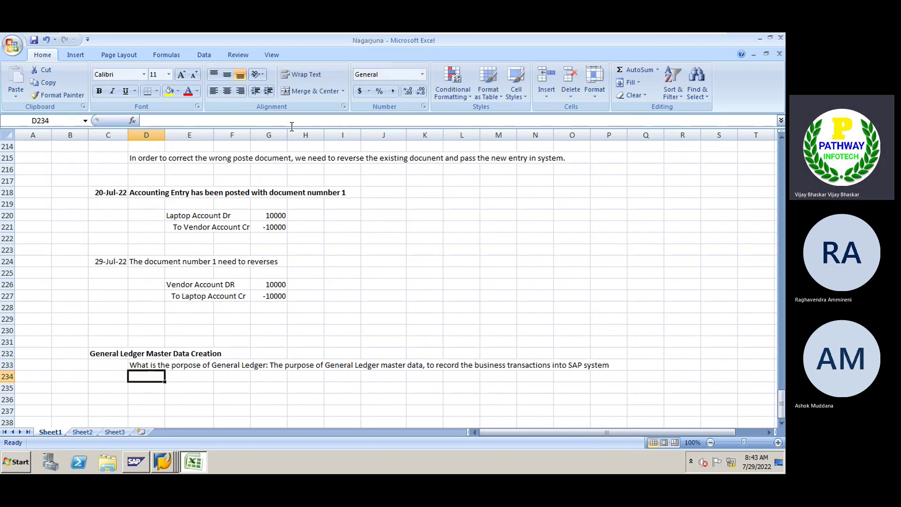
Make only the question part of D233, "What is the porpose of General Ledger", bold
{"action": "left_click", "coordinate": [140, 366]}
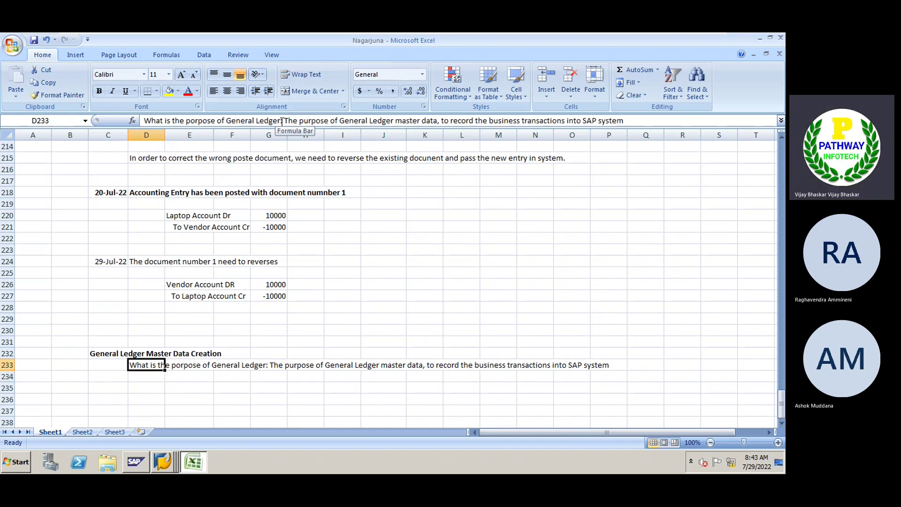
{"action": "left_click_drag", "start_coordinate": [282, 121], "coordinate": [143, 120]}
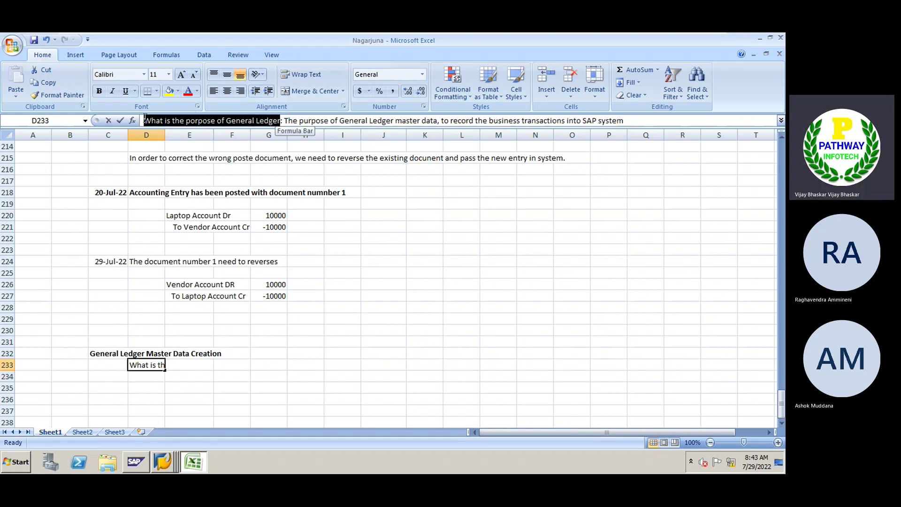
{"action": "key", "text": "ctrl+b"}
{"action": "left_click", "coordinate": [148, 403]}
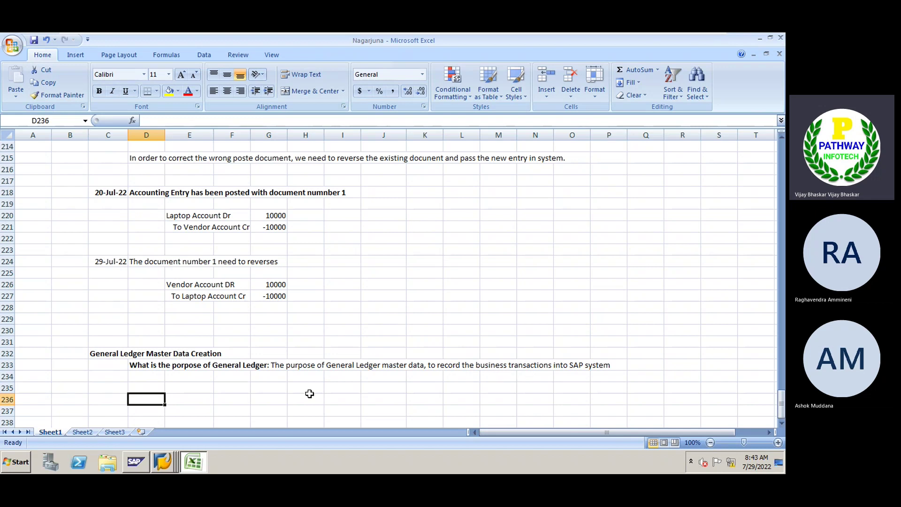
Enter the question "What are the business transactions?" in E235 and make it bold
{"action": "left_click", "coordinate": [186, 389]}
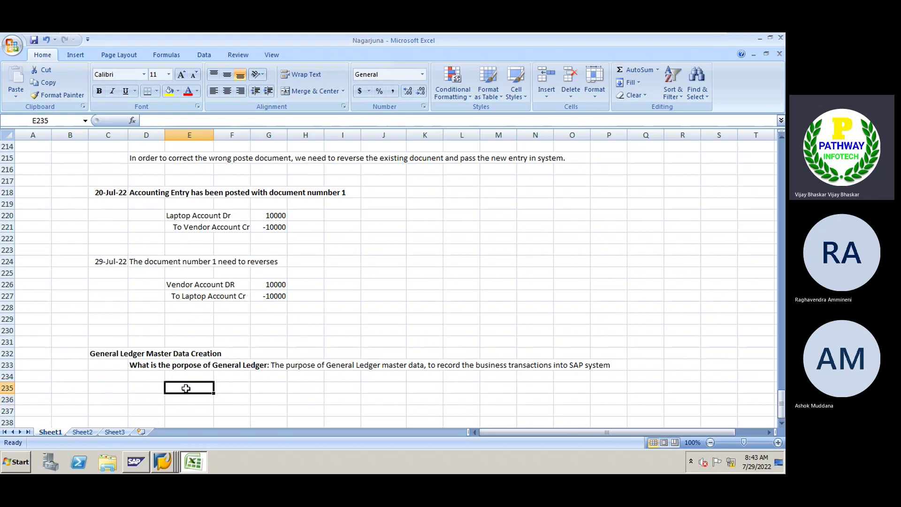
{"action": "type", "text": "What are the b"}
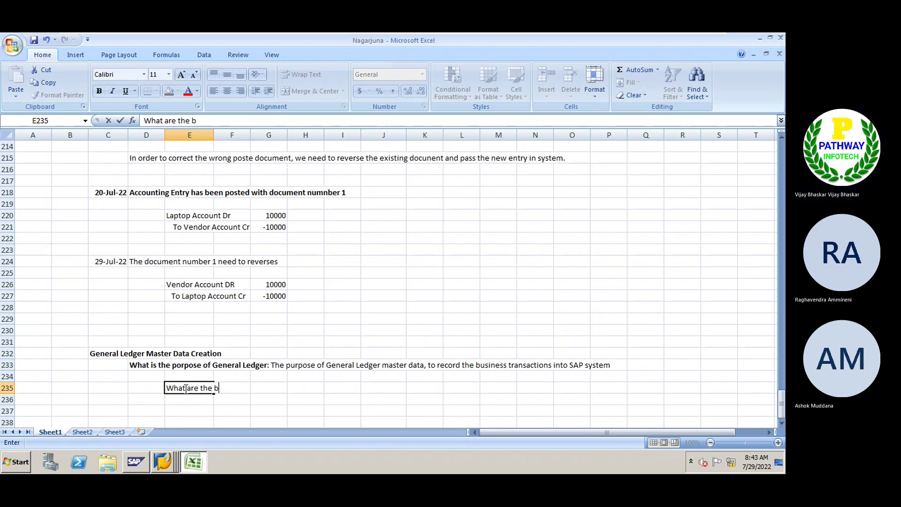
{"action": "type", "text": "usiness"}
{"action": "type", "text": " transa"}
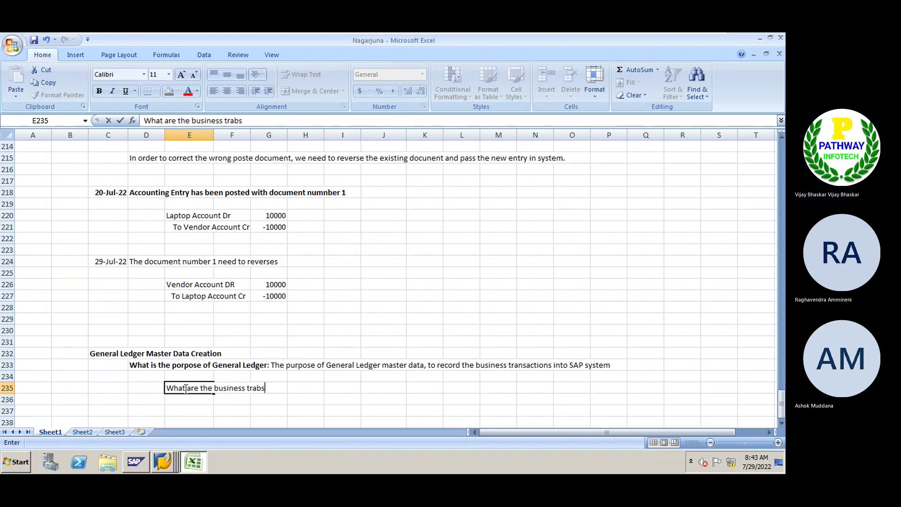
{"action": "key", "text": "BackSpace"}
{"action": "key", "text": "BackSpace"}
{"action": "key", "text": "BackSpace"}
{"action": "type", "text": "nsactions"}
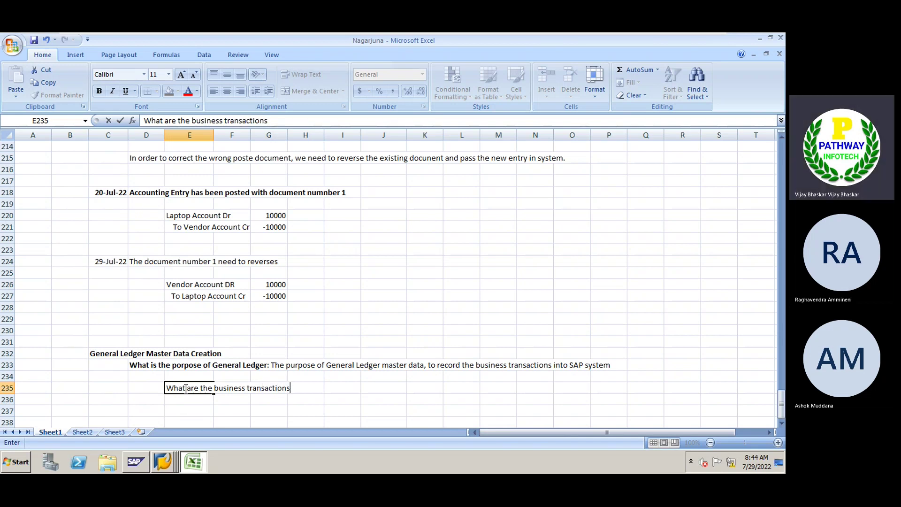
{"action": "type", "text": "?"}
{"action": "left_click", "coordinate": [186, 388]}
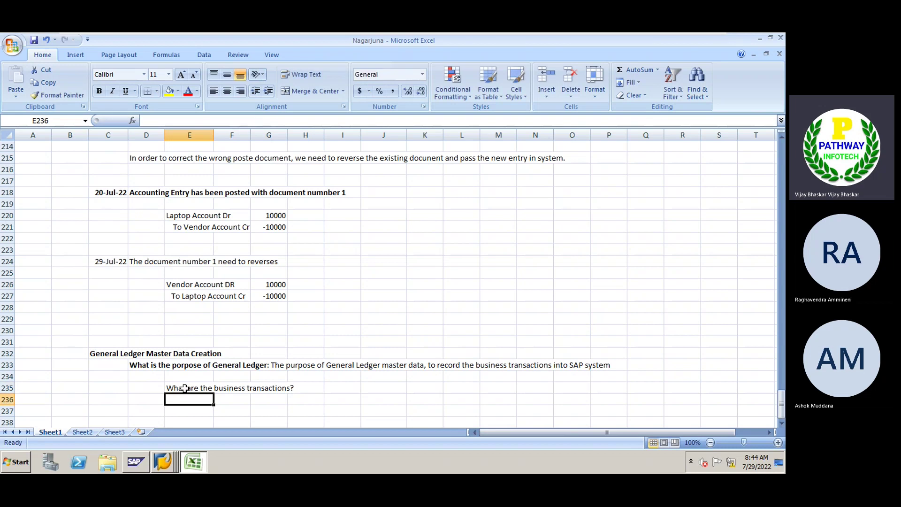
{"action": "key", "text": "ctrl+b"}
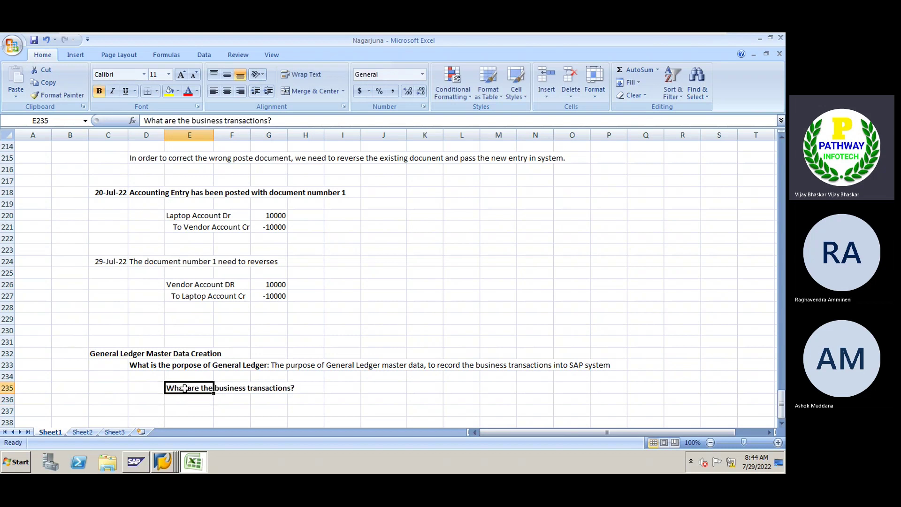
Start the list of business transactions below the question with "Sales" in F236 and "Purchases" in F237
{"action": "key", "text": "Return"}
{"action": "key", "text": "Return"}
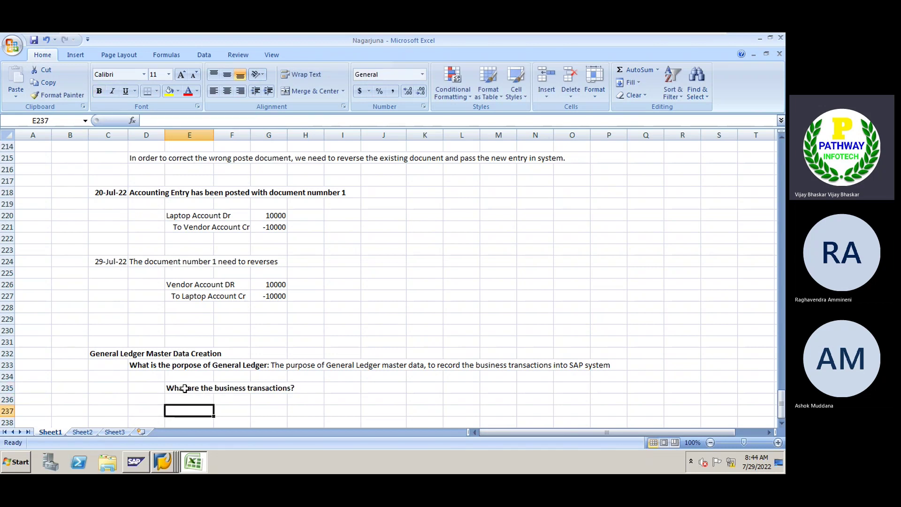
{"action": "key", "text": "Up"}
{"action": "key", "text": "Right"}
{"action": "type", "text": "Sales"}
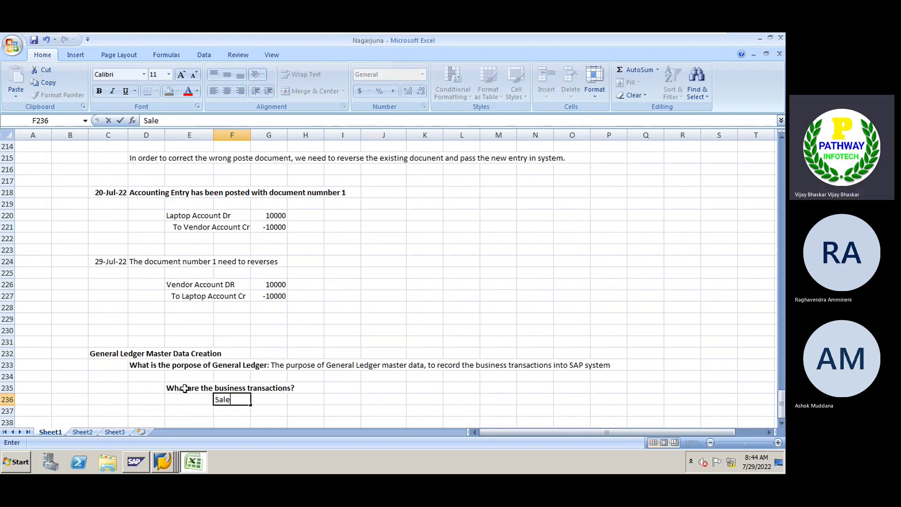
{"action": "key", "text": "Return"}
{"action": "type", "text": "Purch"}
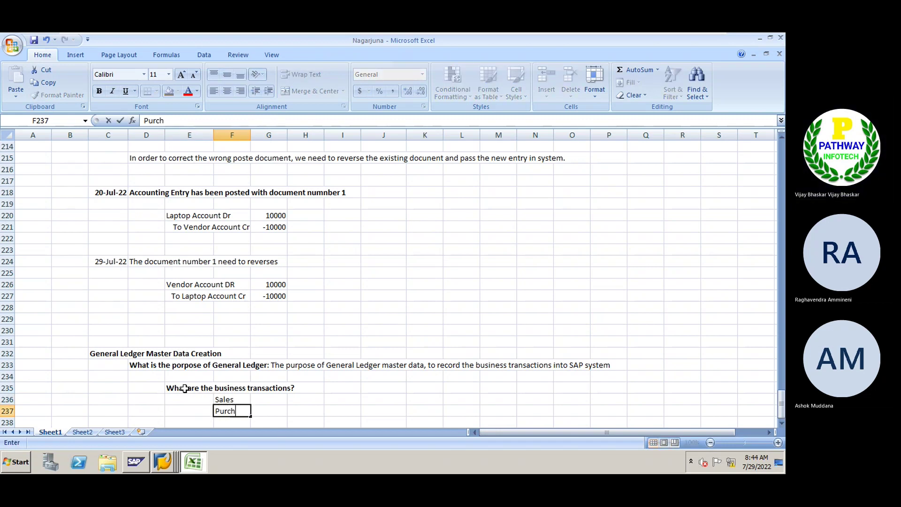
{"action": "type", "text": "ases"}
{"action": "key", "text": "Return"}
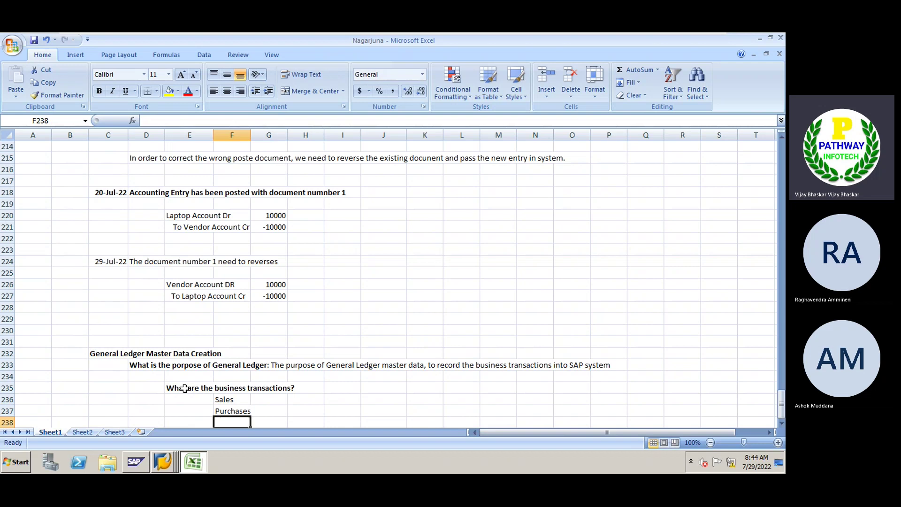
Continue the transaction list with "Salaries Payable" in F238, "Ofice Expenses" in F239 and "Rent" in F240
{"action": "scroll", "coordinate": [201, 394], "scroll_direction": "down", "scroll_amount": 2}
{"action": "type", "text": "Sal"}
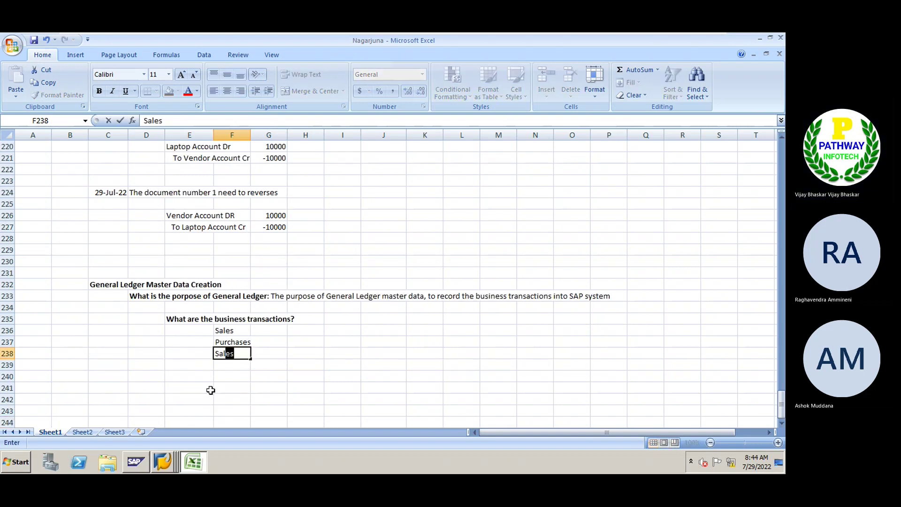
{"action": "type", "text": "aries Pa"}
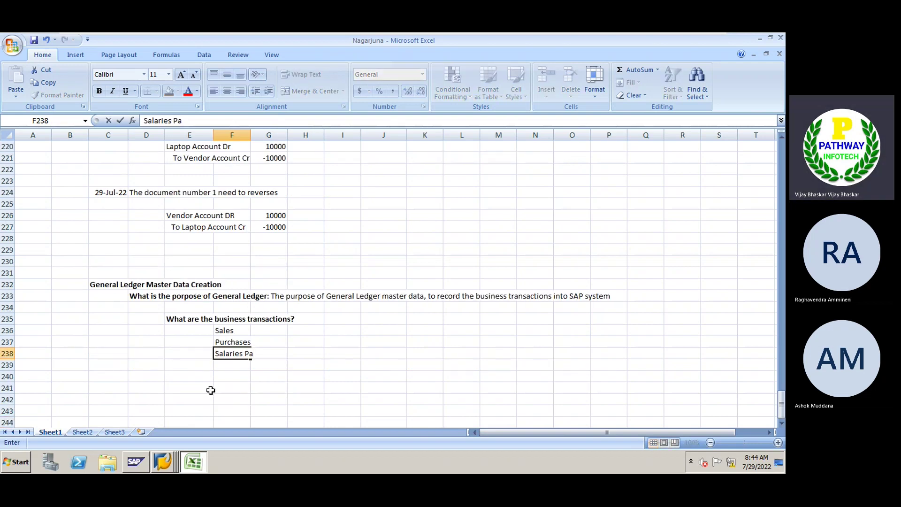
{"action": "type", "text": "yable"}
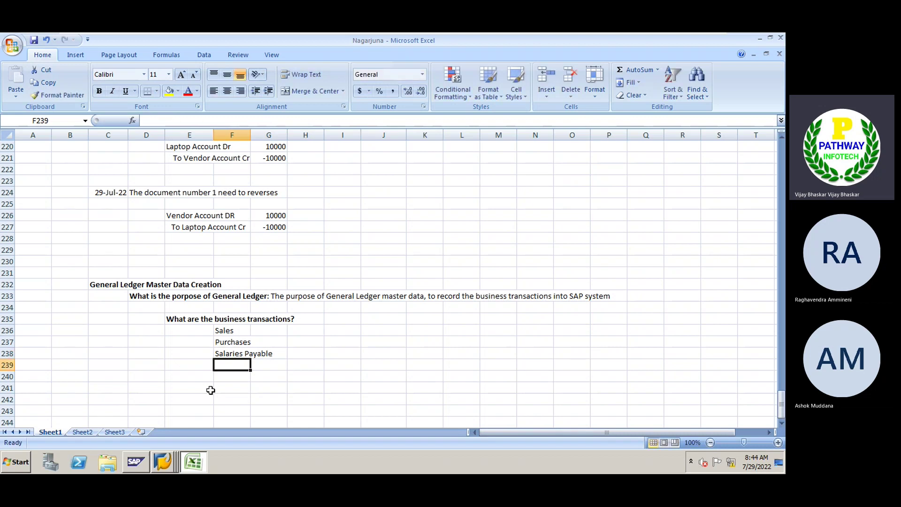
{"action": "key", "text": "Return"}
{"action": "type", "text": "O"}
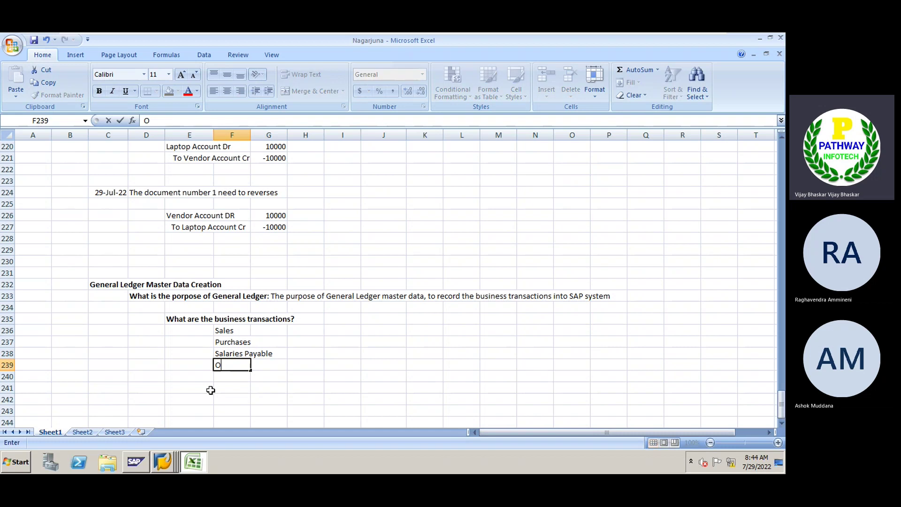
{"action": "type", "text": "fice Expen"}
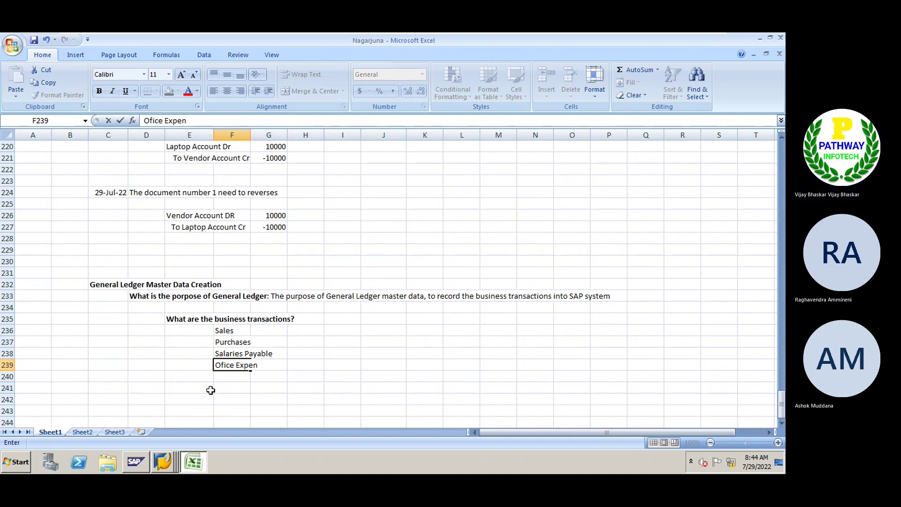
{"action": "type", "text": "ses"}
{"action": "key", "text": "Return"}
{"action": "type", "text": "Rebt"}
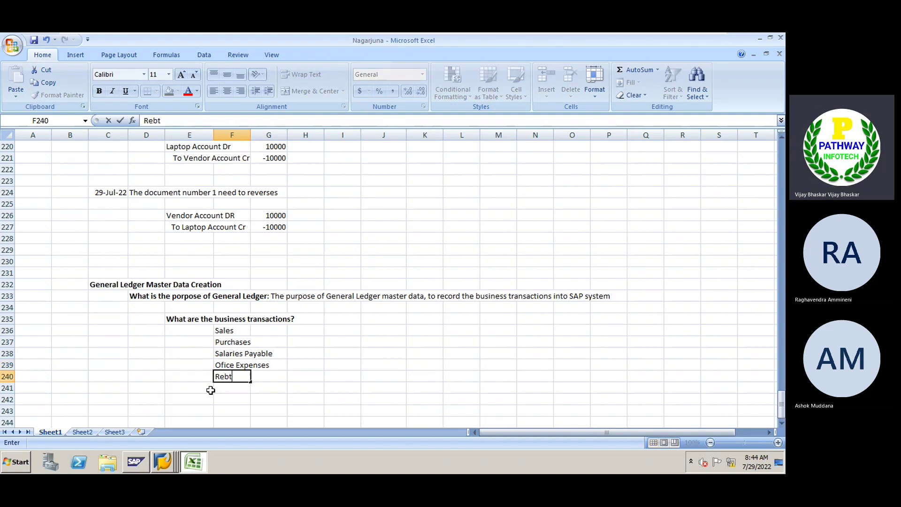
{"action": "key", "text": "Return"}
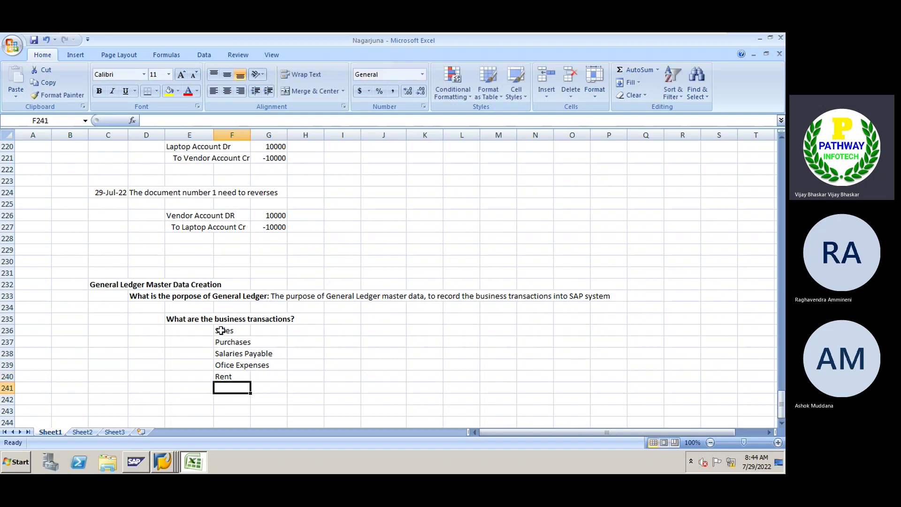
Try bold formatting on the transaction list in F236:F240 and remove it again
{"action": "left_click", "coordinate": [221, 331]}
{"action": "left_click_drag", "start_coordinate": [220, 330], "coordinate": [230, 380]}
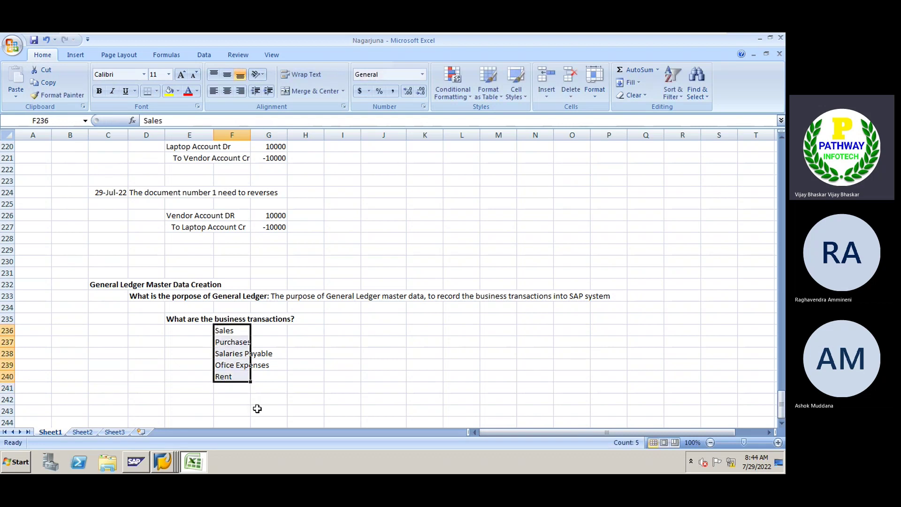
{"action": "key", "text": "ctrl+b"}
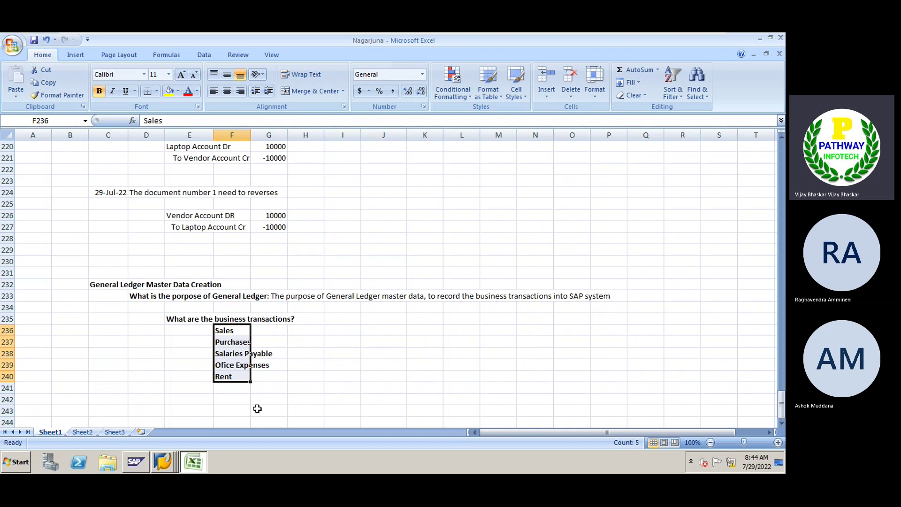
{"action": "key", "text": "ctrl+b"}
{"action": "left_click", "coordinate": [187, 399]}
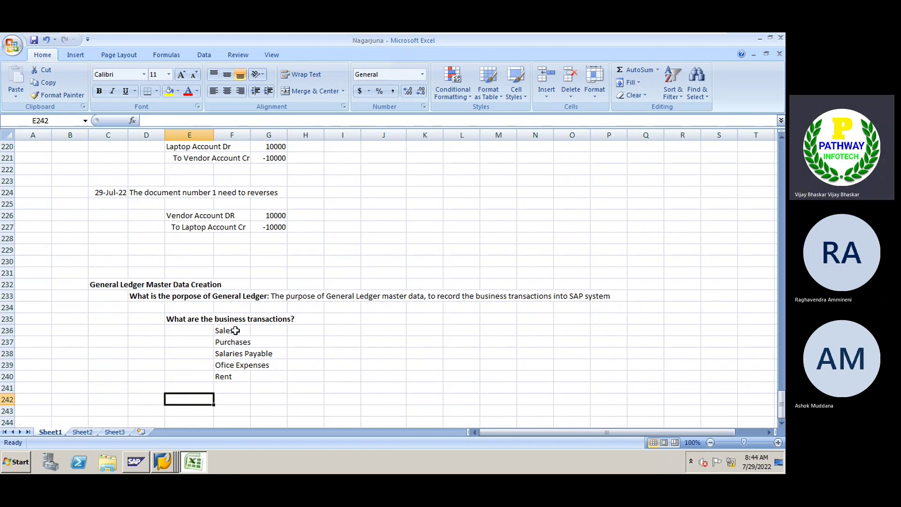
{"action": "left_click_drag", "start_coordinate": [235, 331], "coordinate": [238, 377]}
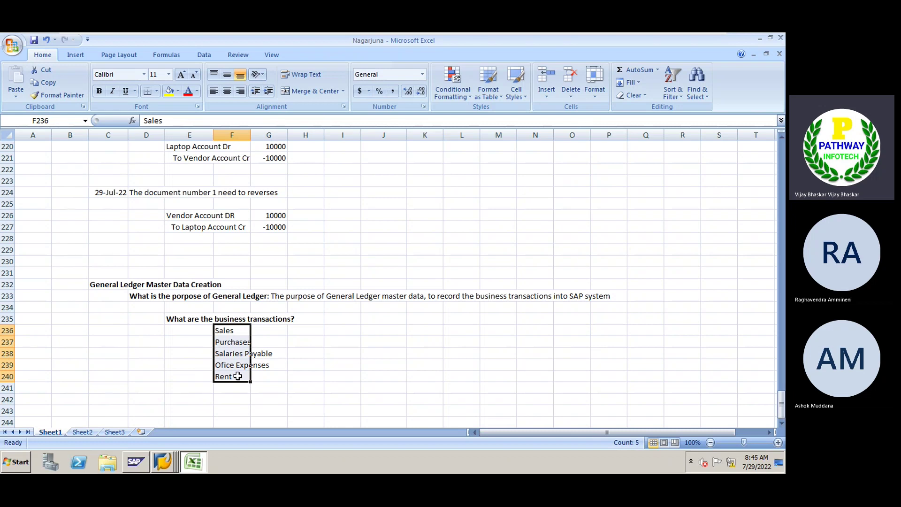
{"action": "left_click", "coordinate": [243, 329]}
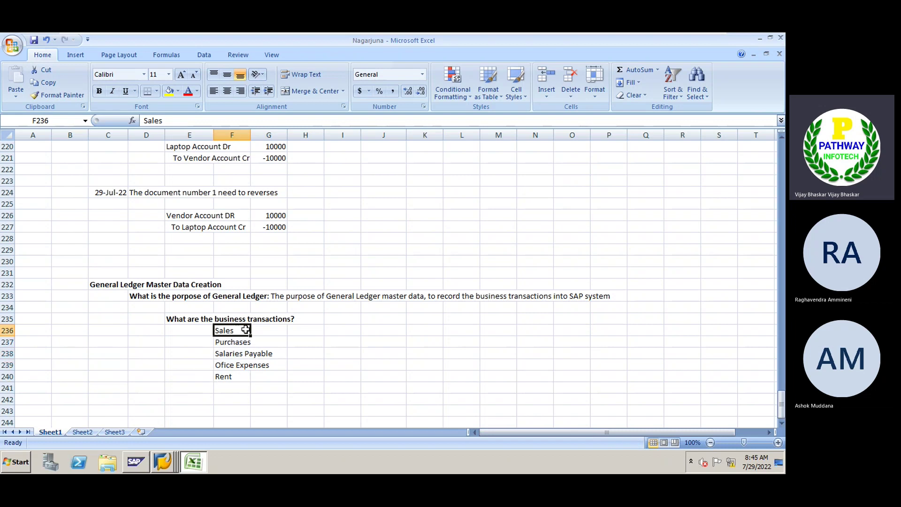
Review the business transactions listed in F236:F240, from Sales to Rent
{"action": "left_click", "coordinate": [276, 332]}
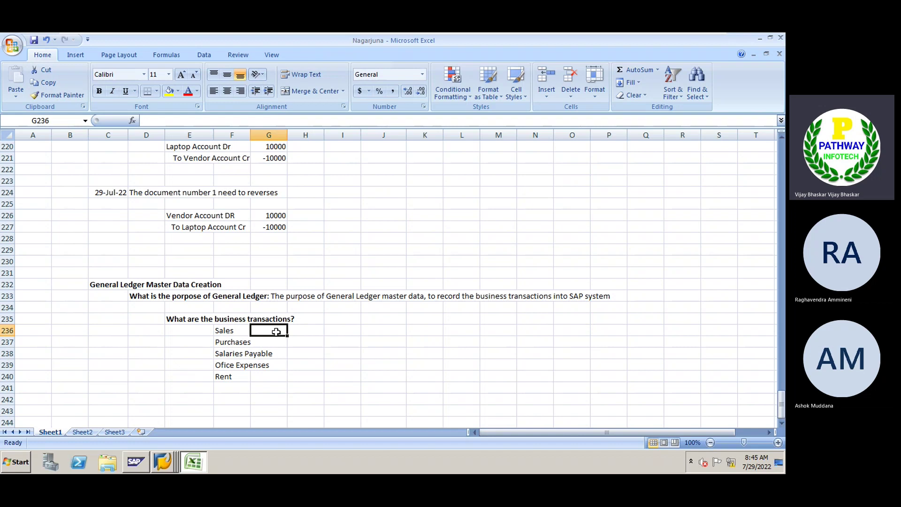
{"action": "left_click", "coordinate": [224, 343]}
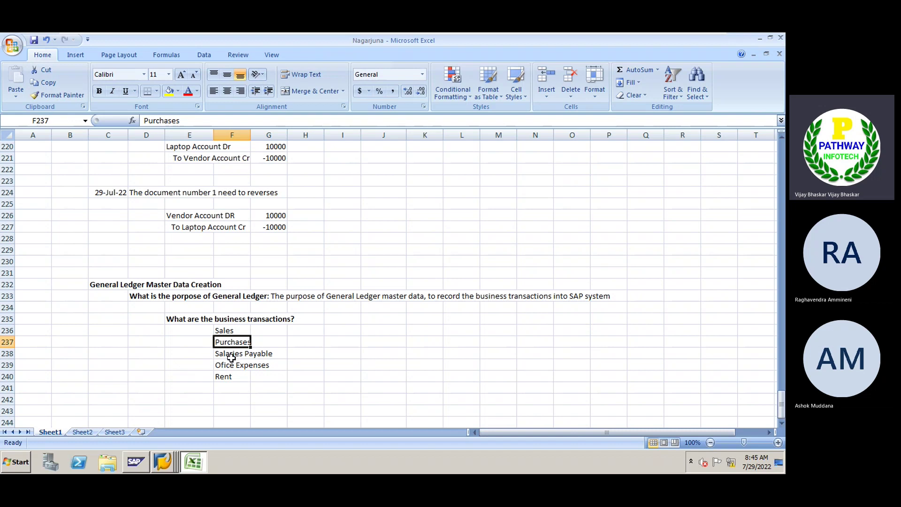
{"action": "left_click", "coordinate": [232, 358]}
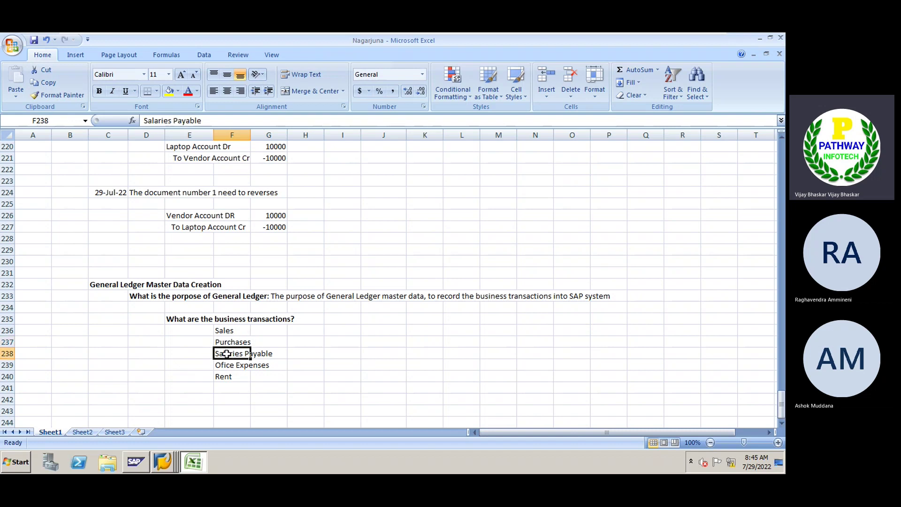
{"action": "left_click", "coordinate": [232, 368]}
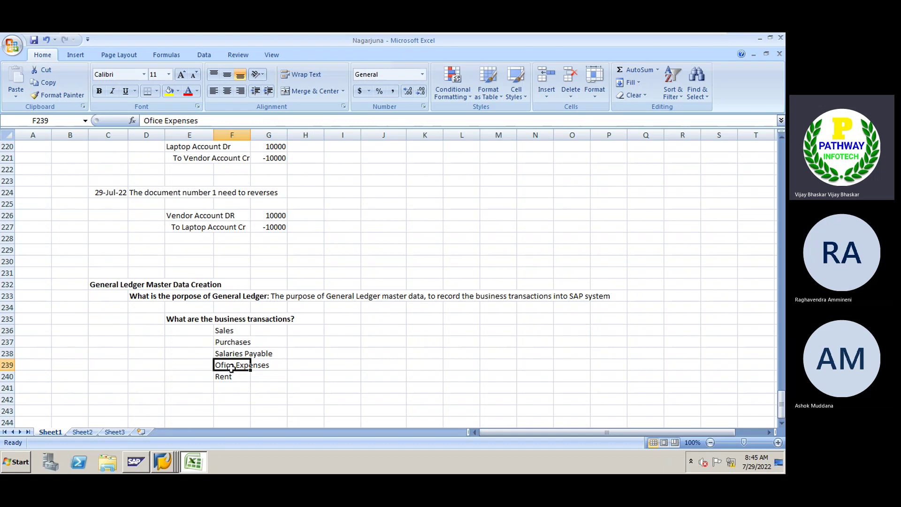
{"action": "left_click", "coordinate": [230, 380]}
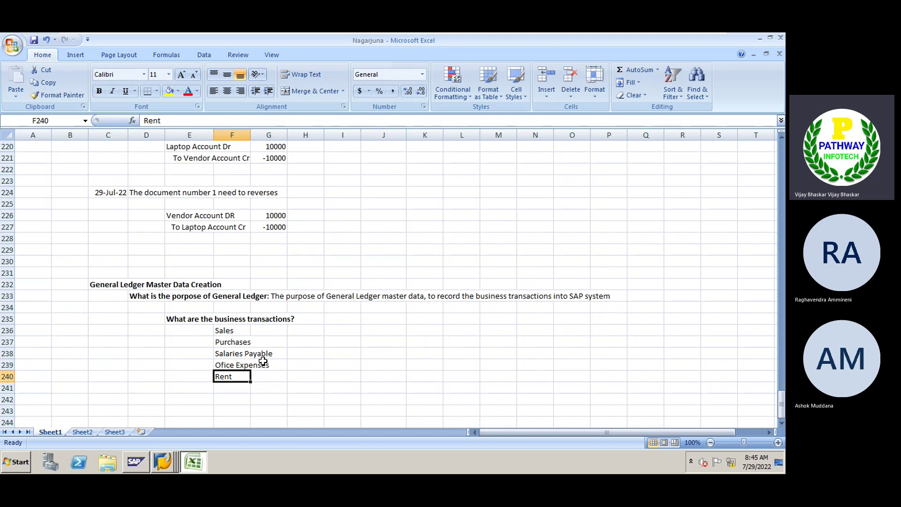
{"action": "left_click", "coordinate": [223, 334]}
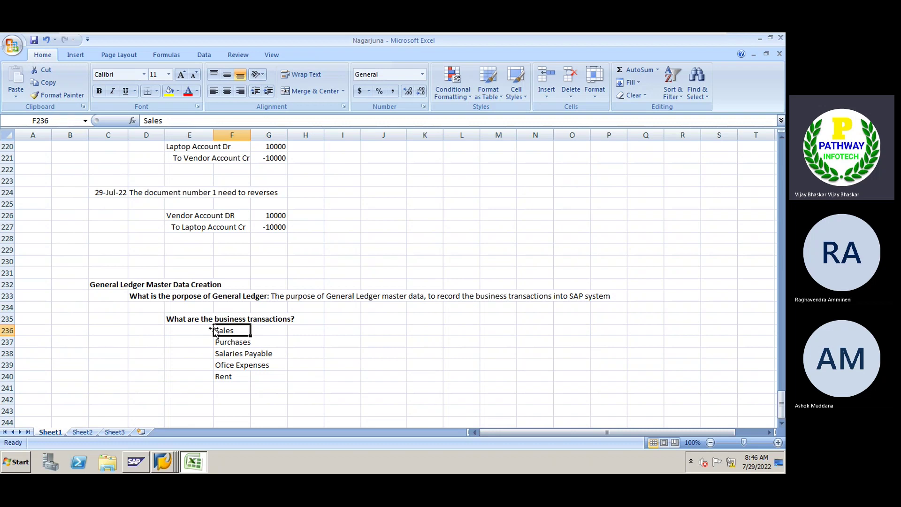
{"action": "left_click", "coordinate": [218, 344]}
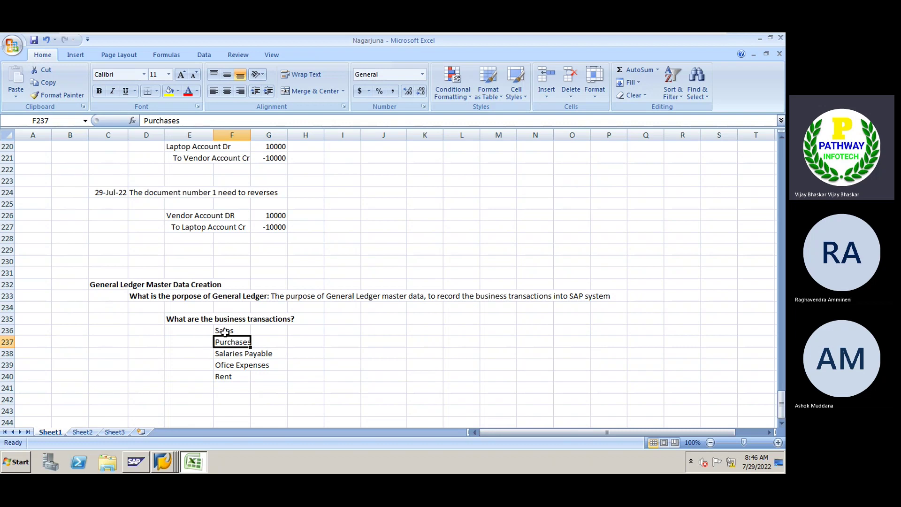
{"action": "left_click_drag", "start_coordinate": [224, 332], "coordinate": [221, 376]}
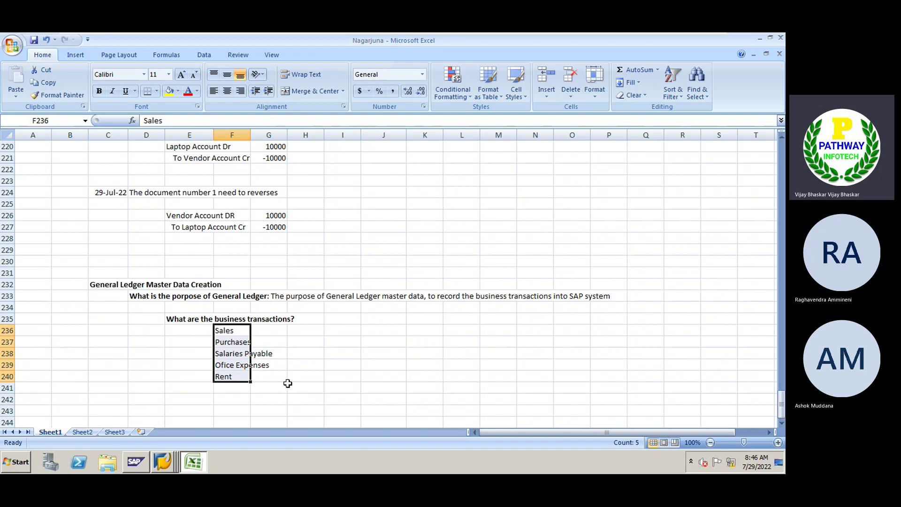
{"action": "left_click", "coordinate": [286, 379]}
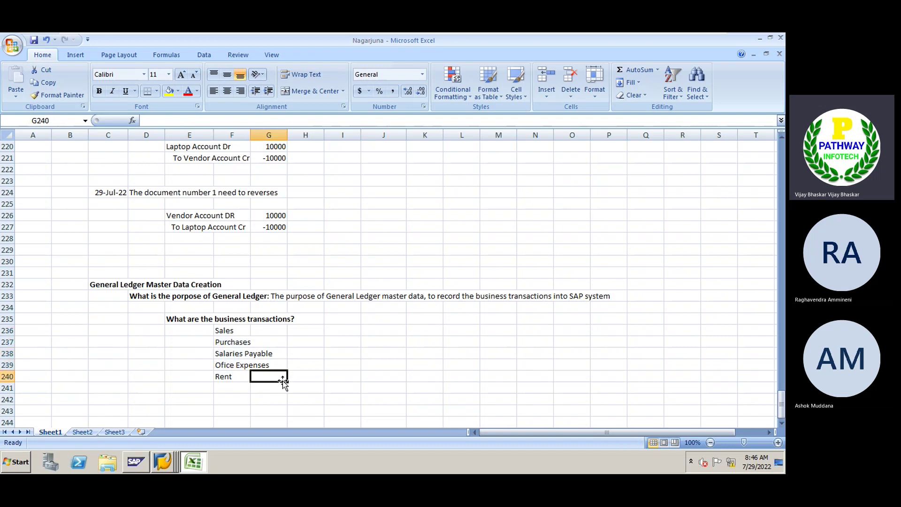
{"action": "left_click", "coordinate": [230, 327]}
{"action": "left_click_drag", "start_coordinate": [230, 327], "coordinate": [229, 375]}
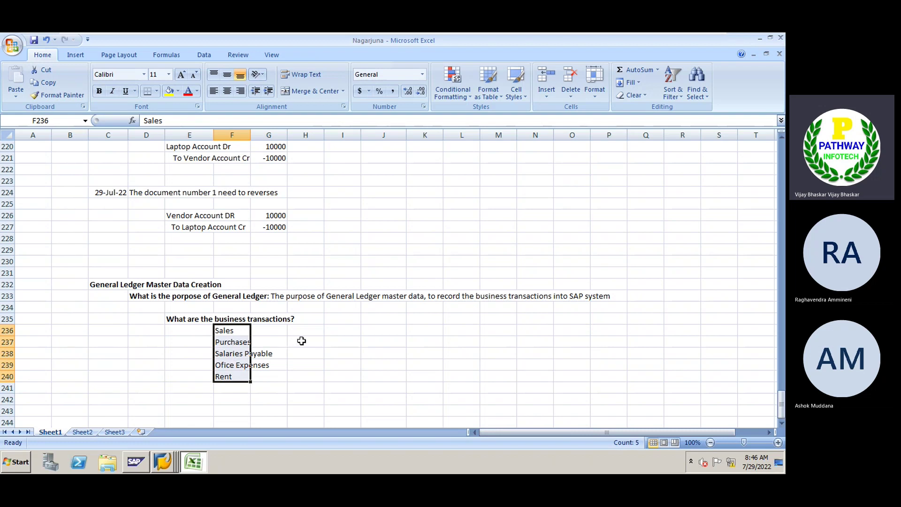
Draw a right brace shape beside the transaction list, spanning rows 236 to 240
{"action": "left_click", "coordinate": [302, 341]}
{"action": "left_click", "coordinate": [75, 55]}
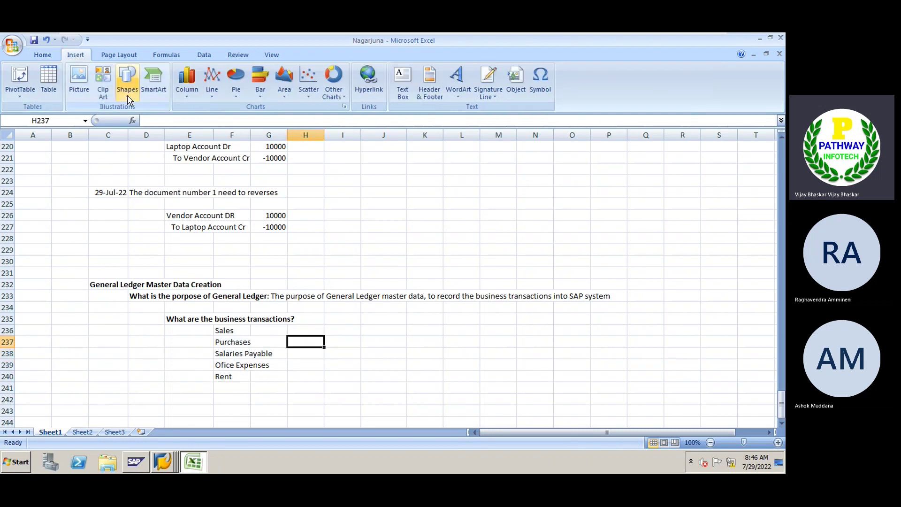
{"action": "left_click", "coordinate": [127, 95]}
{"action": "left_click", "coordinate": [168, 131]}
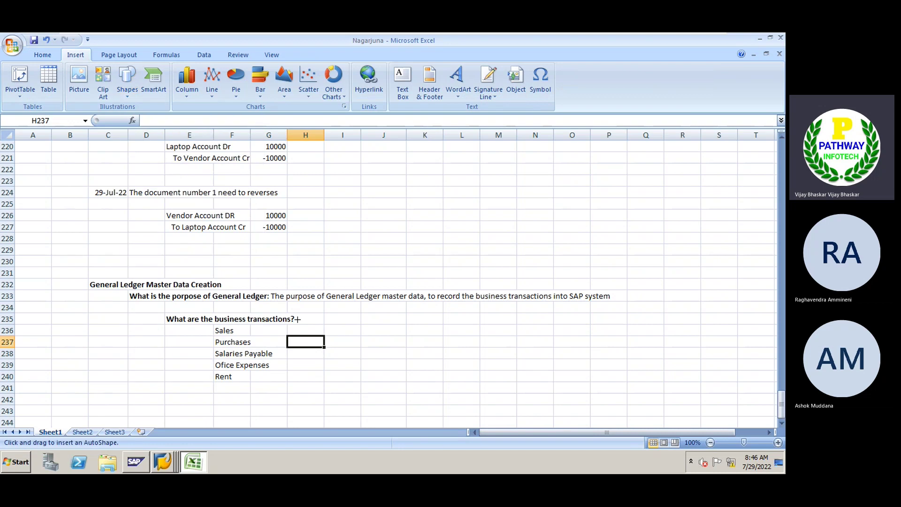
{"action": "left_click_drag", "start_coordinate": [266, 329], "coordinate": [299, 381]}
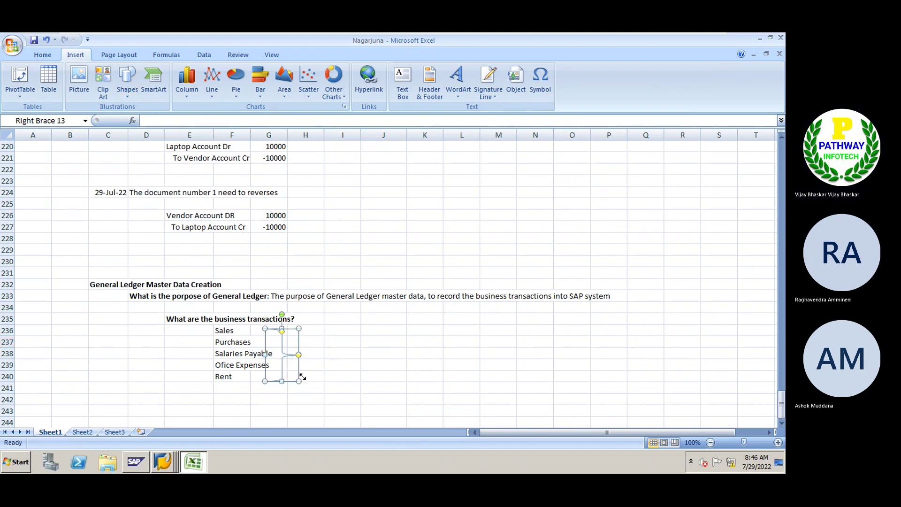
Enter the note "To prepare the Financial Statements, we need General Ledgers" in H238 beside the brace
{"action": "left_click", "coordinate": [321, 358]}
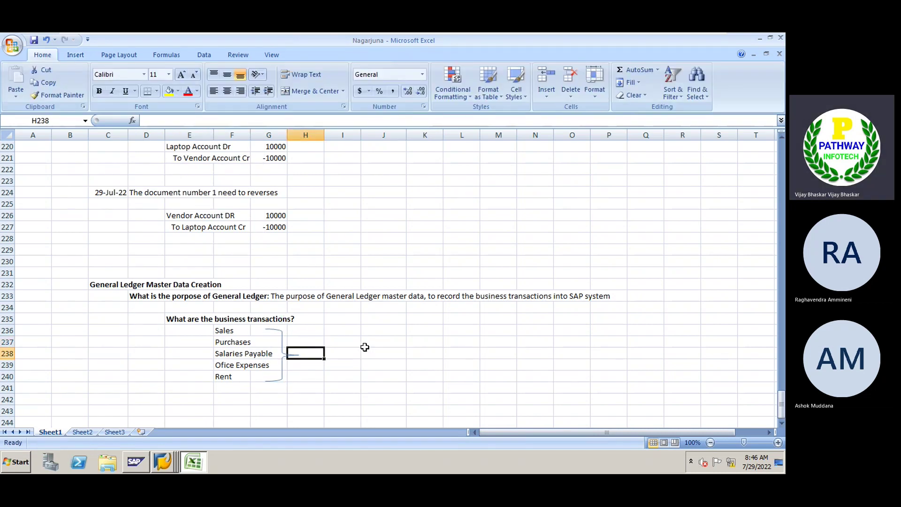
{"action": "type", "text": "To P"}
{"action": "key", "text": "BackSpace"}
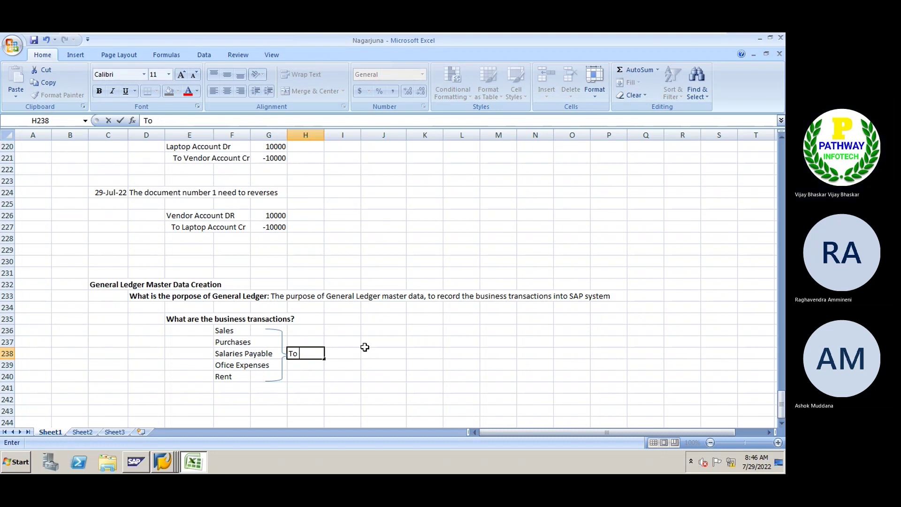
{"action": "type", "text": "prepar"}
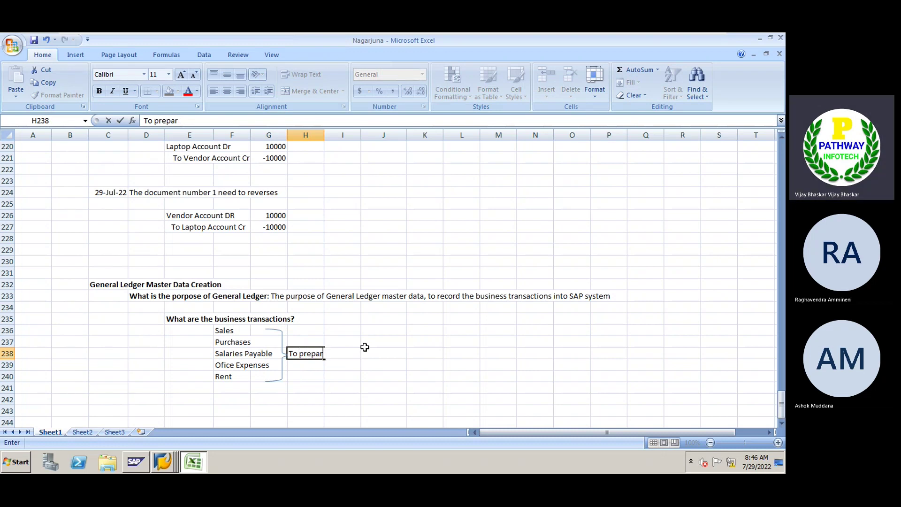
{"action": "type", "text": "e the Financial St"}
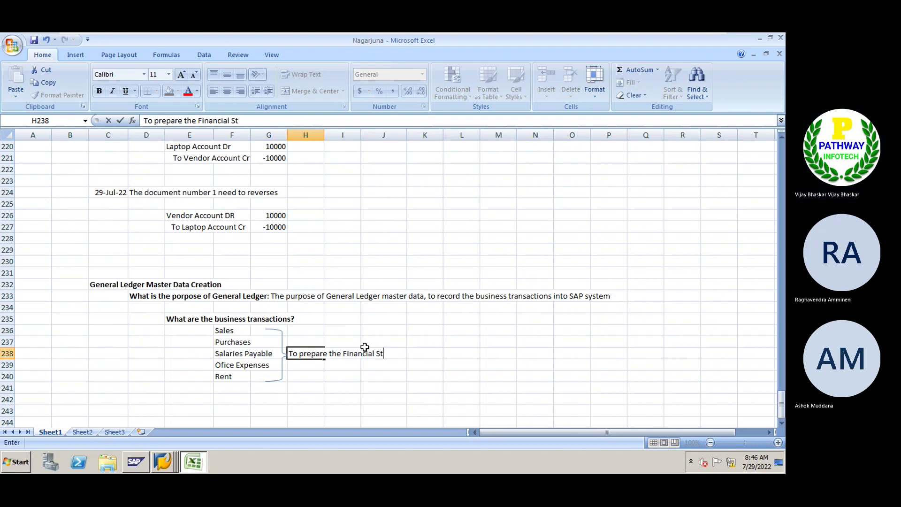
{"action": "type", "text": "atements"}
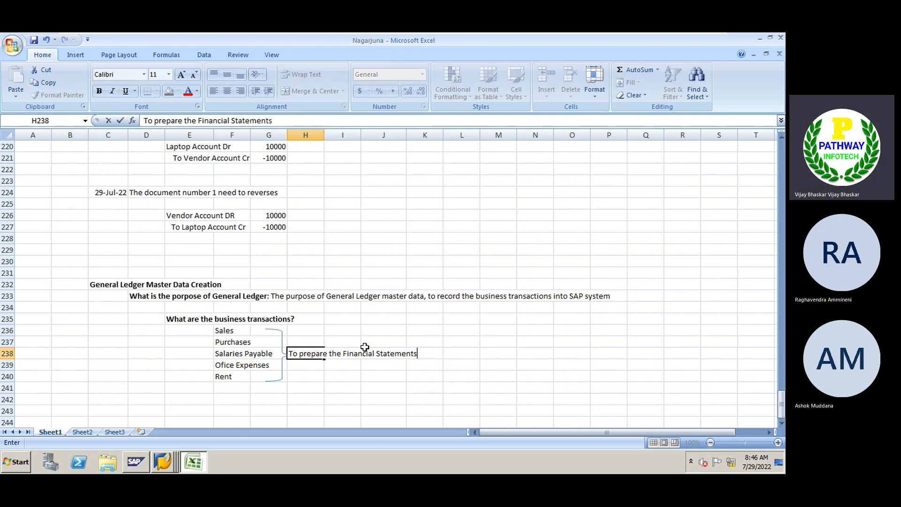
{"action": "type", "text": ", we need General"}
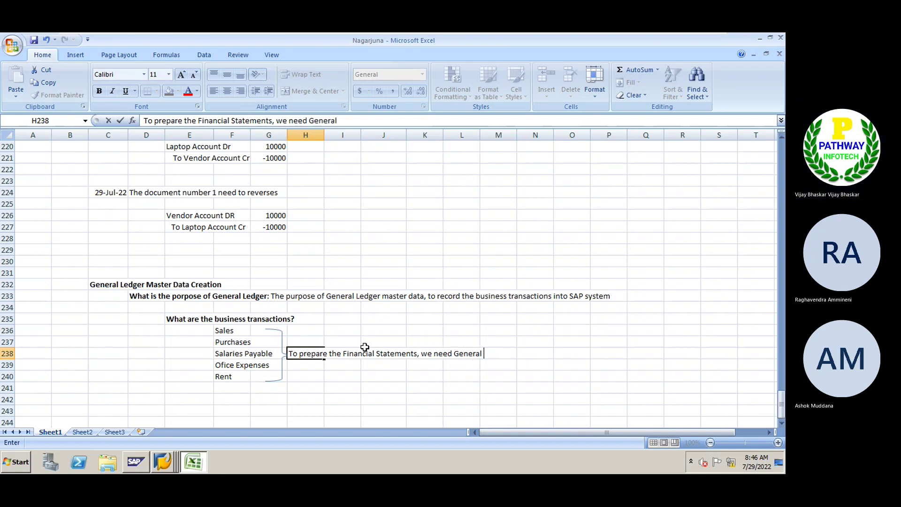
{"action": "type", "text": " Ledgers"}
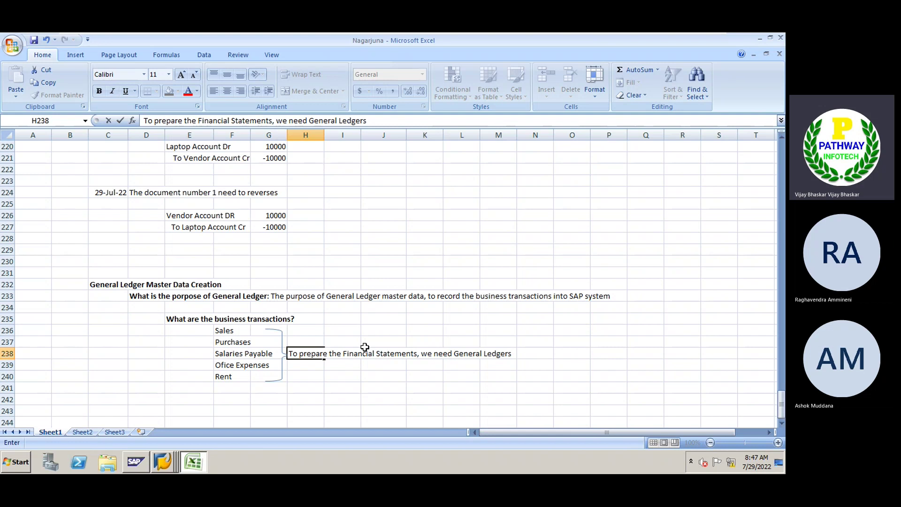
{"action": "key", "text": "Return"}
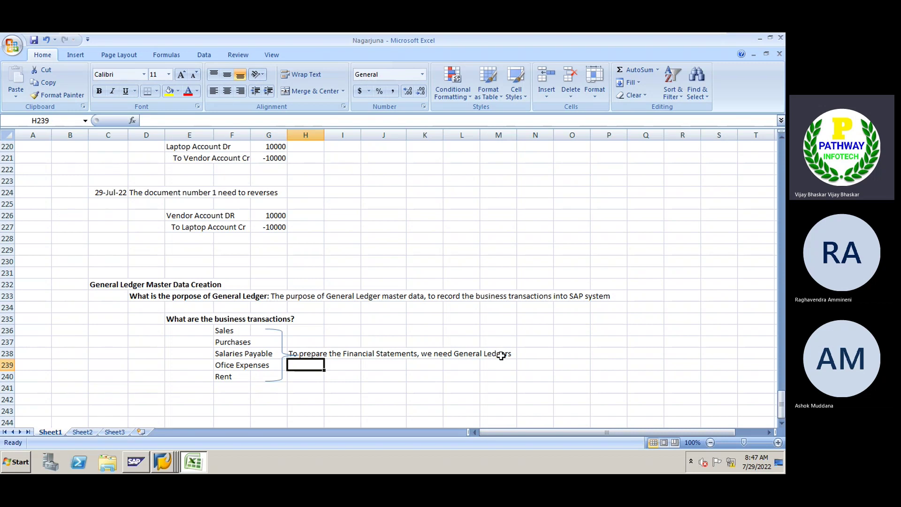
{"action": "left_click", "coordinate": [382, 369]}
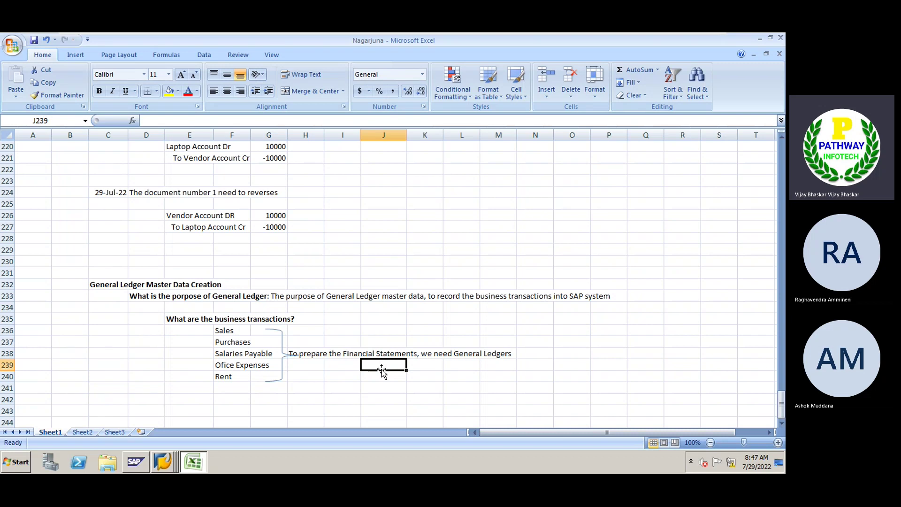
{"action": "left_click", "coordinate": [183, 315]}
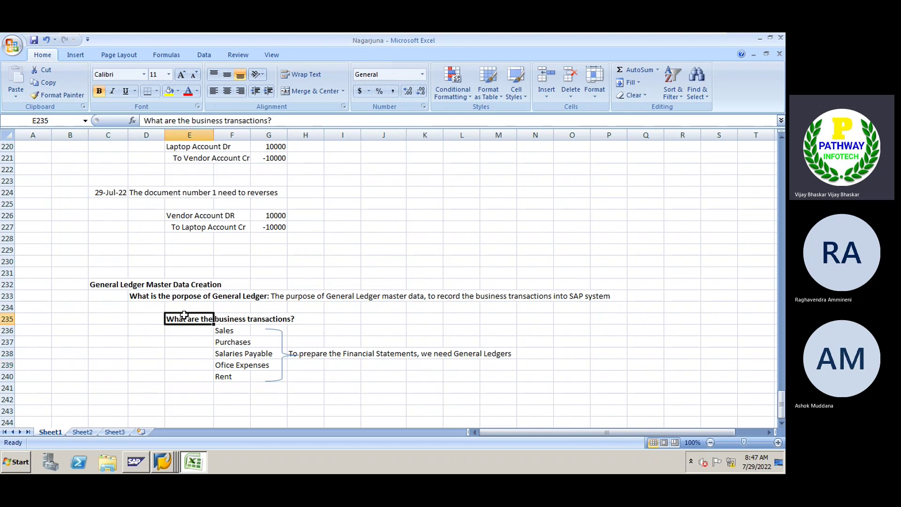
{"action": "left_click", "coordinate": [238, 332]}
{"action": "left_click", "coordinate": [244, 365]}
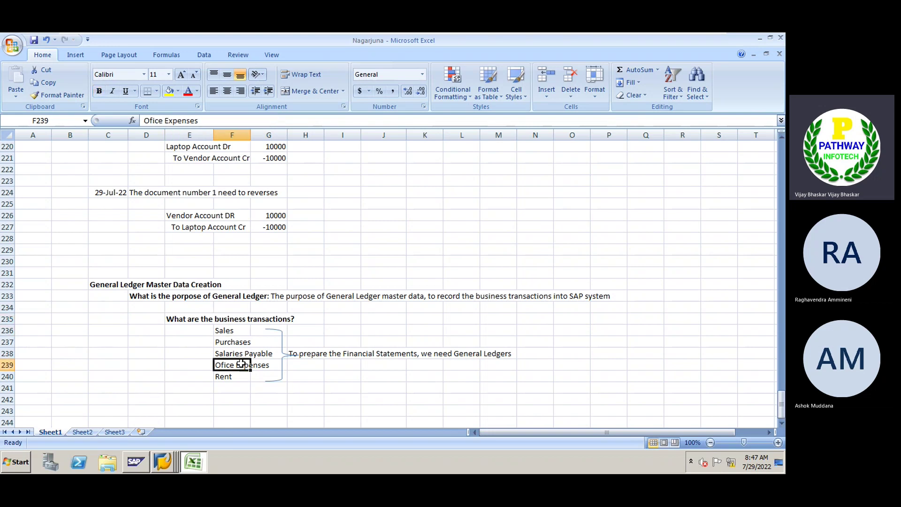
{"action": "left_click", "coordinate": [237, 384]}
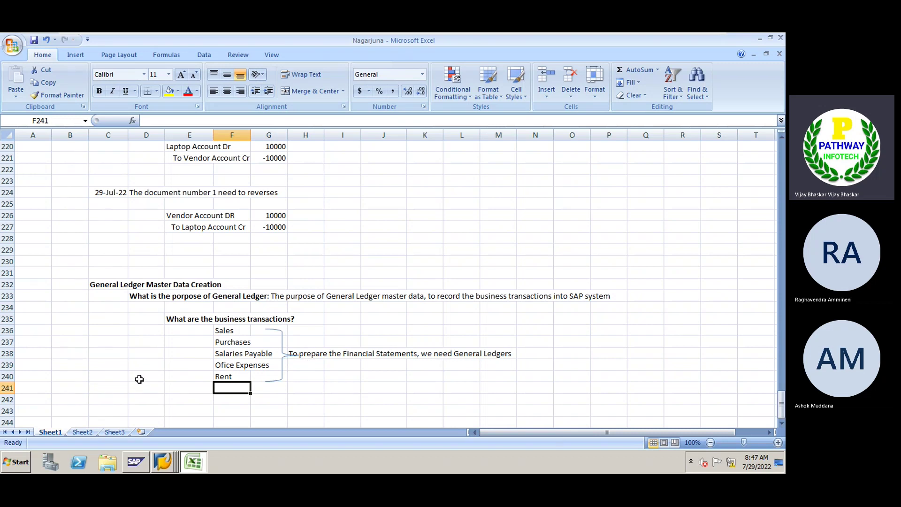
Enter the heading "How many ways are there in SAP to create the GL accunts" in C243 and make it bold
{"action": "scroll", "coordinate": [140, 379], "scroll_direction": "down", "scroll_amount": 1}
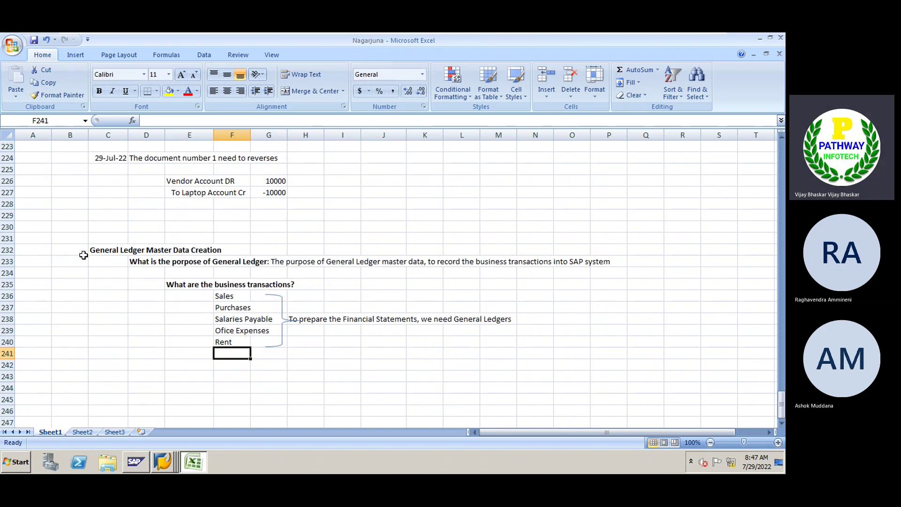
{"action": "left_click", "coordinate": [112, 373]}
{"action": "type", "text": "How ma"}
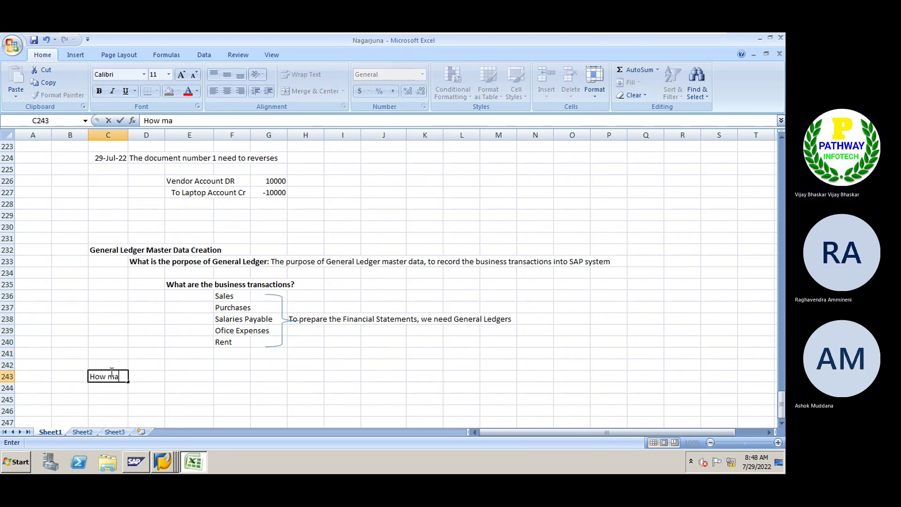
{"action": "type", "text": "ny wa"}
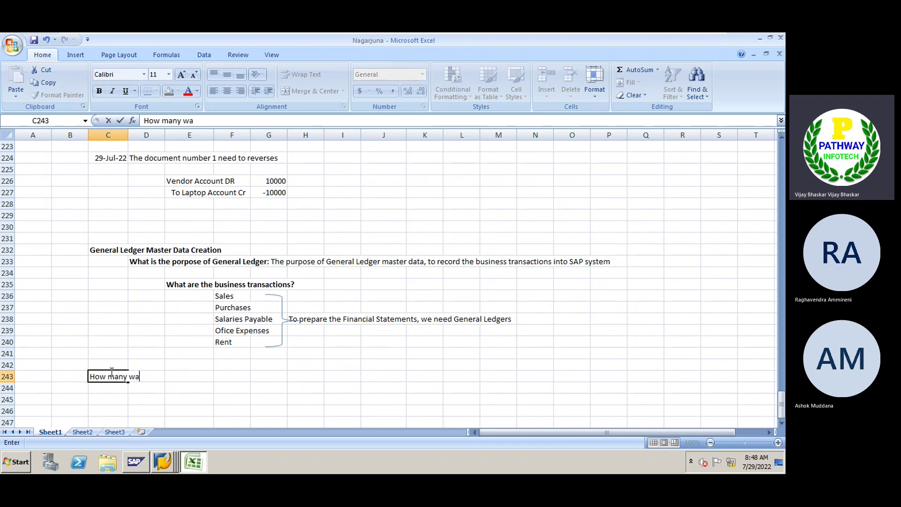
{"action": "type", "text": "ys are there"}
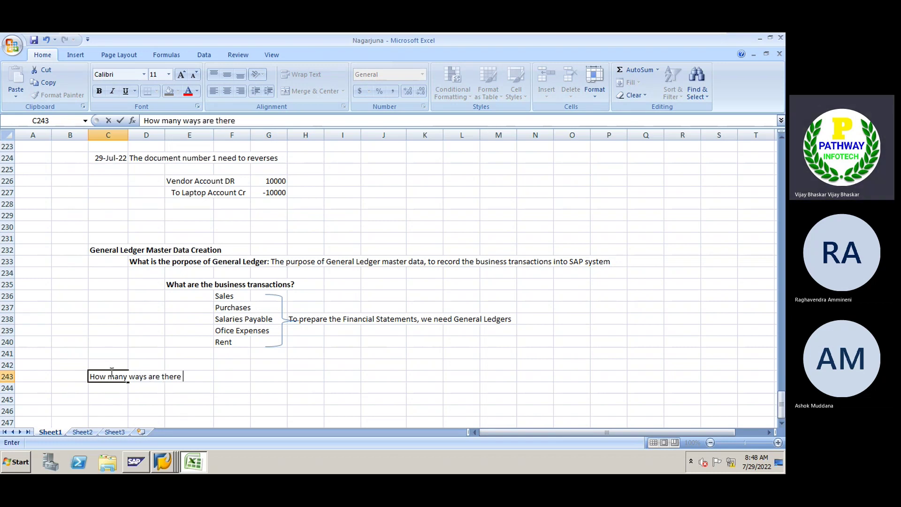
{"action": "type", "text": " in SAP to create the "}
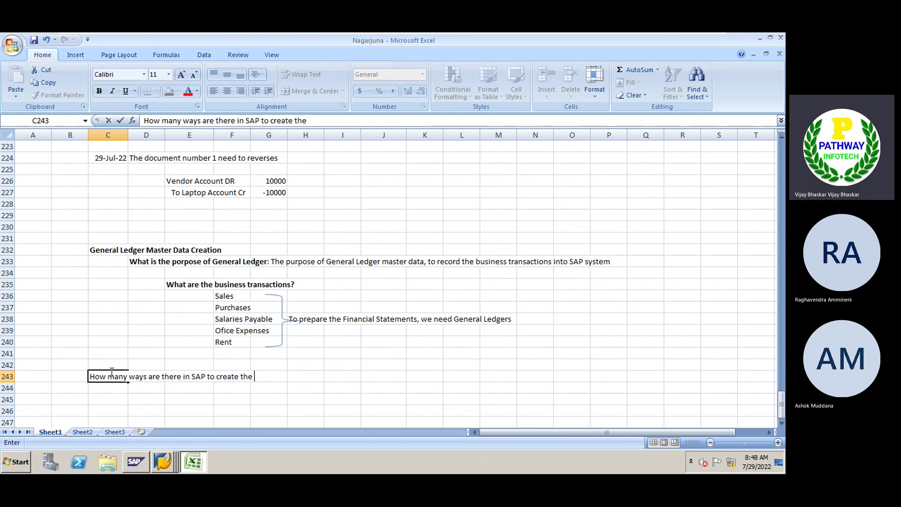
{"action": "type", "text": "GL"}
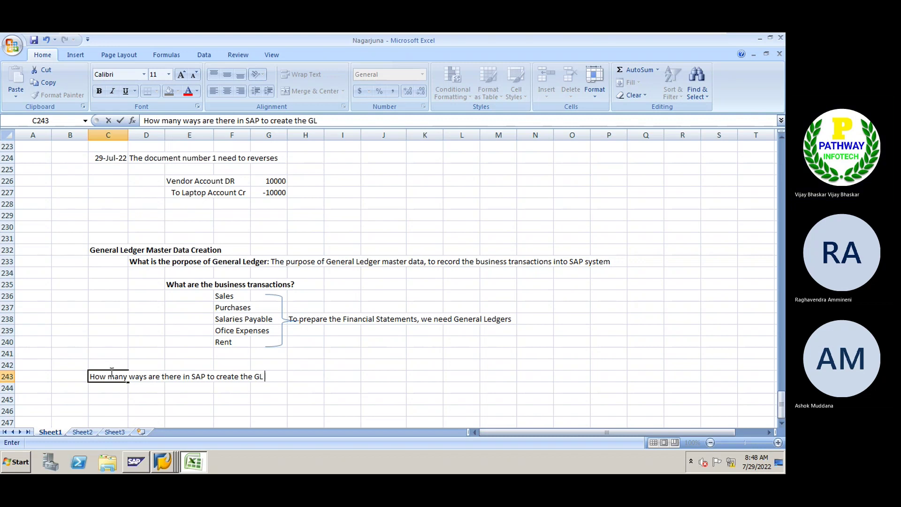
{"action": "type", "text": " accu"}
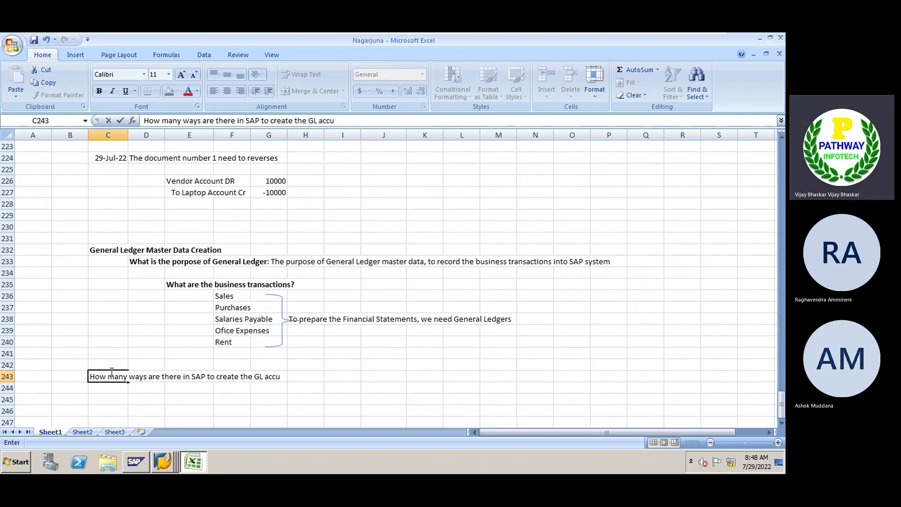
{"action": "type", "text": "nts"}
{"action": "key", "text": "Return"}
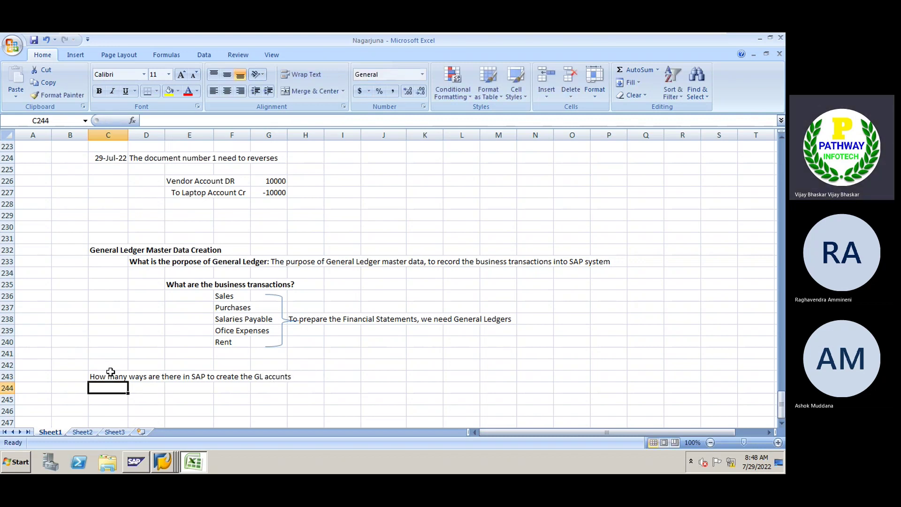
{"action": "left_click", "coordinate": [110, 372]}
{"action": "key", "text": "ctrl+b"}
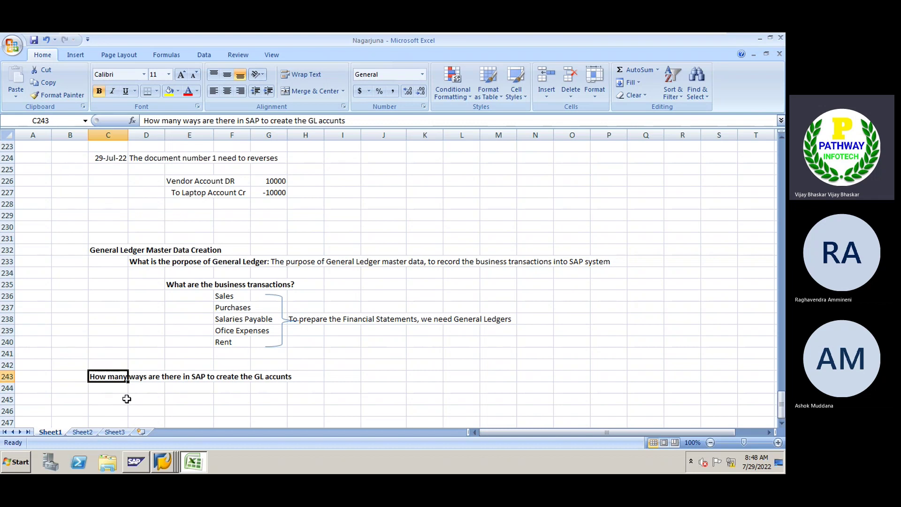
{"action": "left_click", "coordinate": [121, 391]}
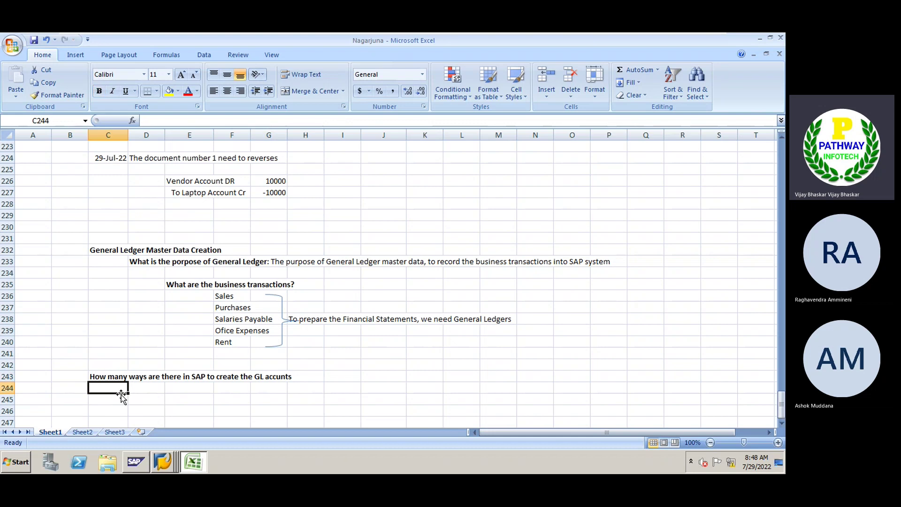
Enter the line "In SAP we have the 3 ways" in D244 below the GL accounts question
{"action": "left_click", "coordinate": [136, 392]}
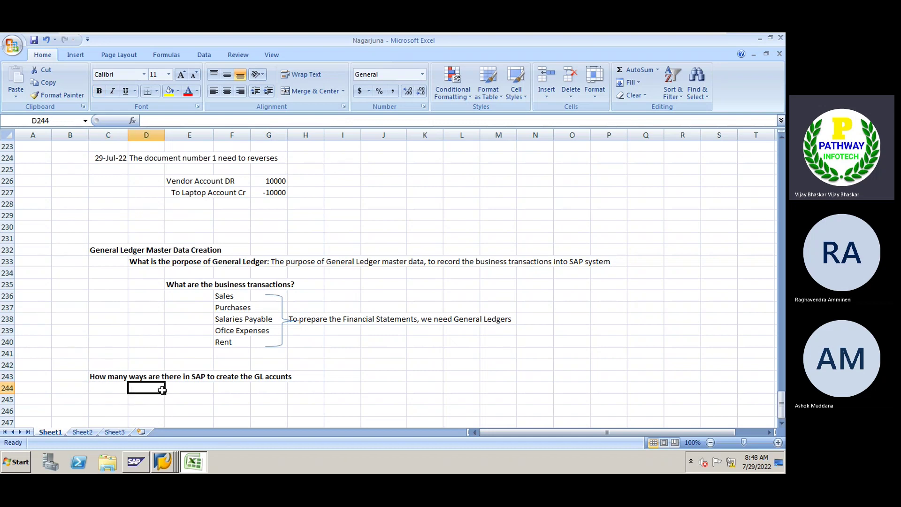
{"action": "type", "text": "I"}
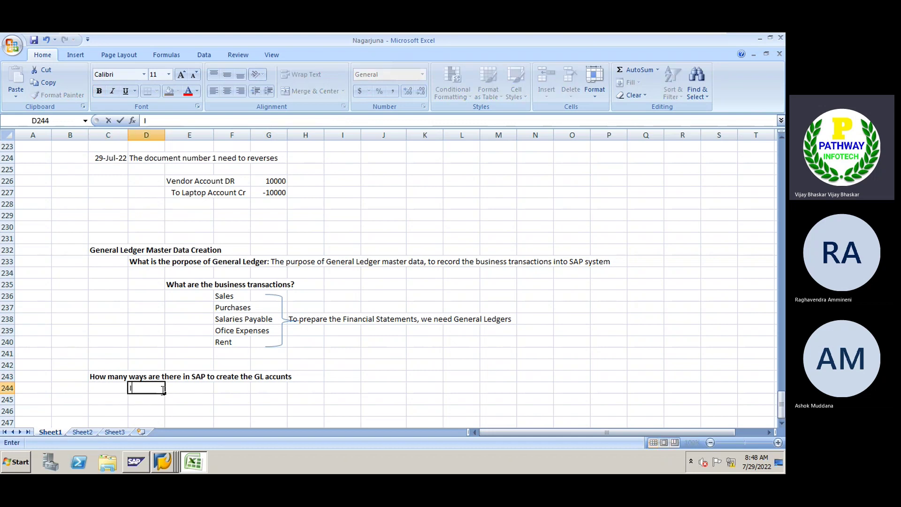
{"action": "type", "text": "n SAP we have t"}
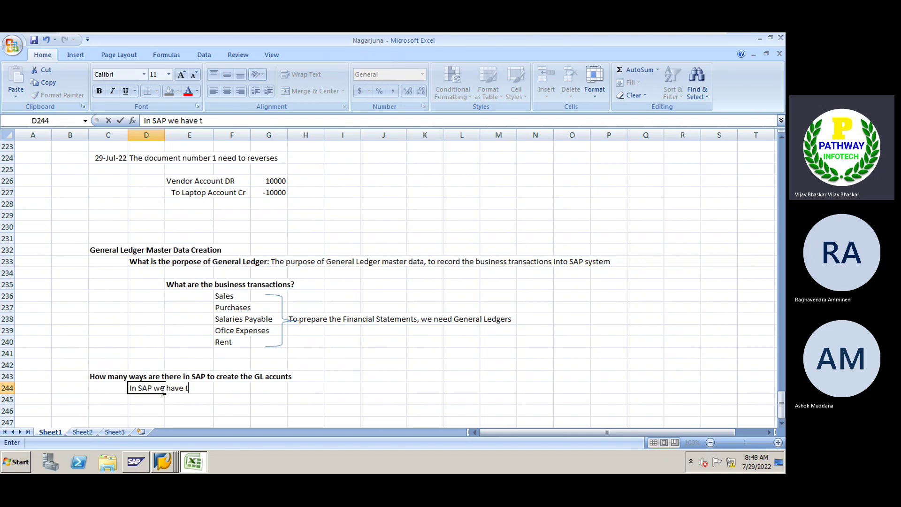
{"action": "type", "text": "he 3 ways"}
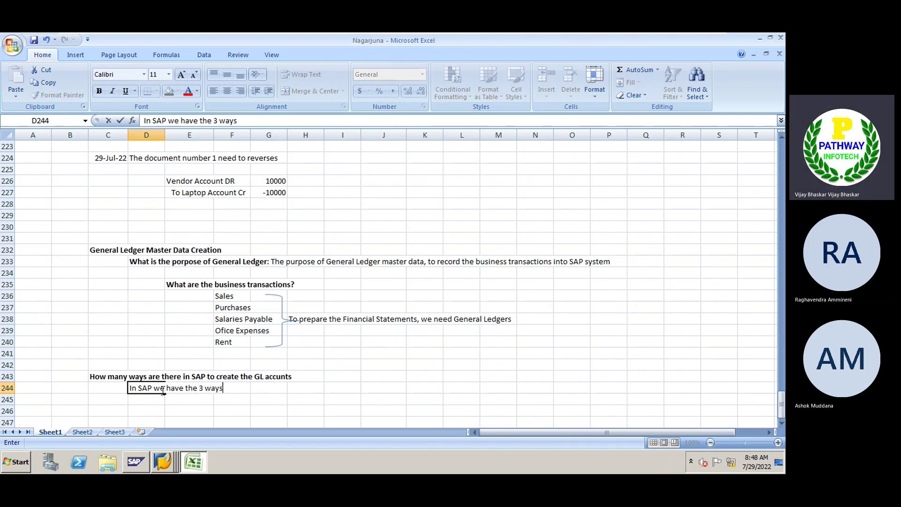
{"action": "key", "text": "Return"}
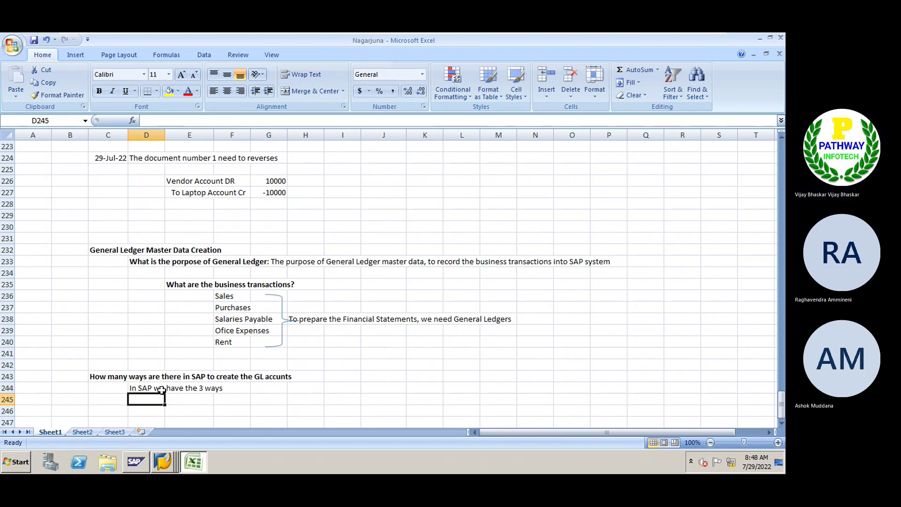
Enter the first way, "1. At Chart of accounts level", in E245
{"action": "key", "text": "Right"}
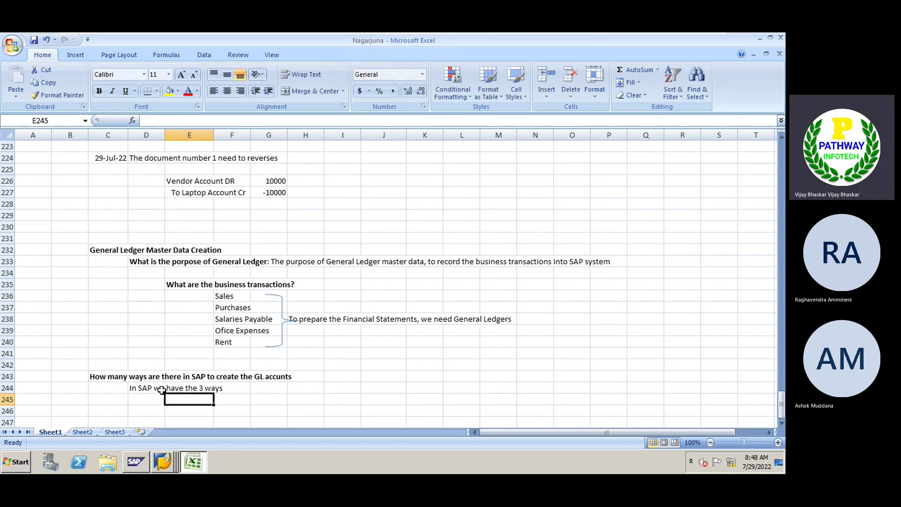
{"action": "type", "text": "1. At"}
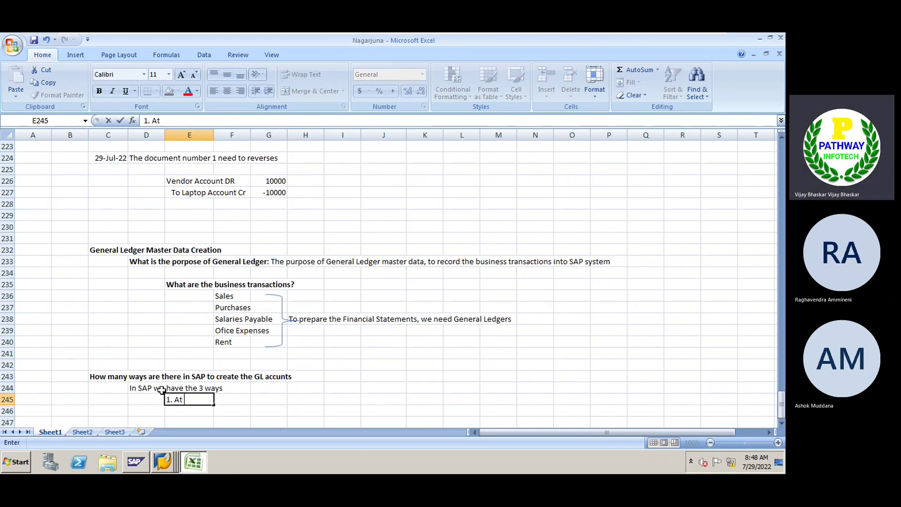
{"action": "type", "text": " Chart"}
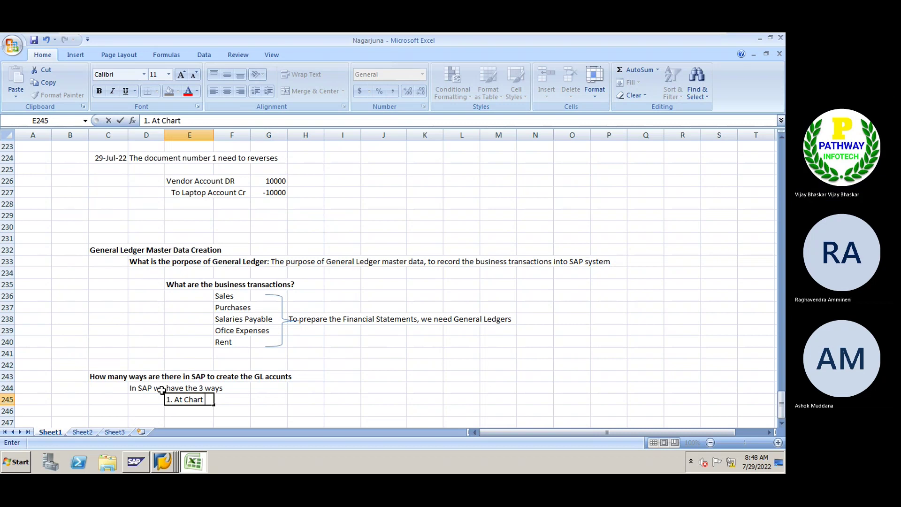
{"action": "type", "text": " of accounts leve"}
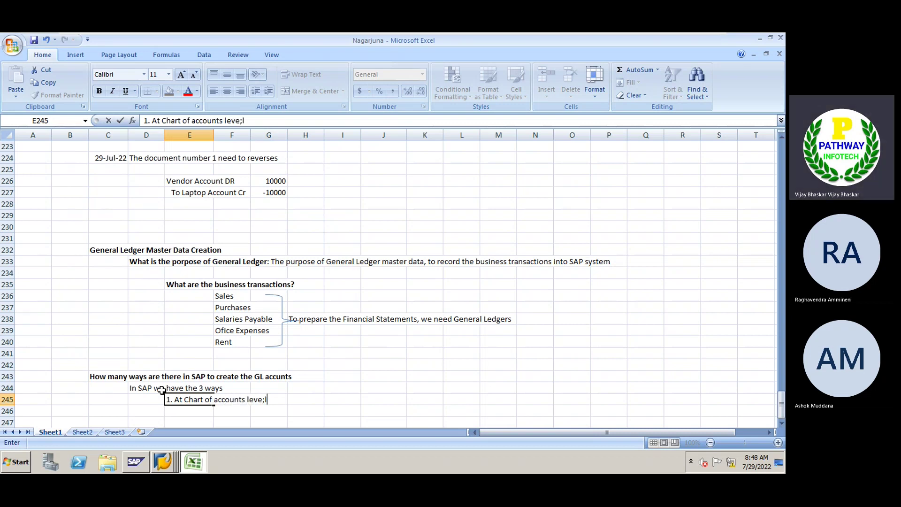
{"action": "type", "text": "l"}
{"action": "key", "text": "Return"}
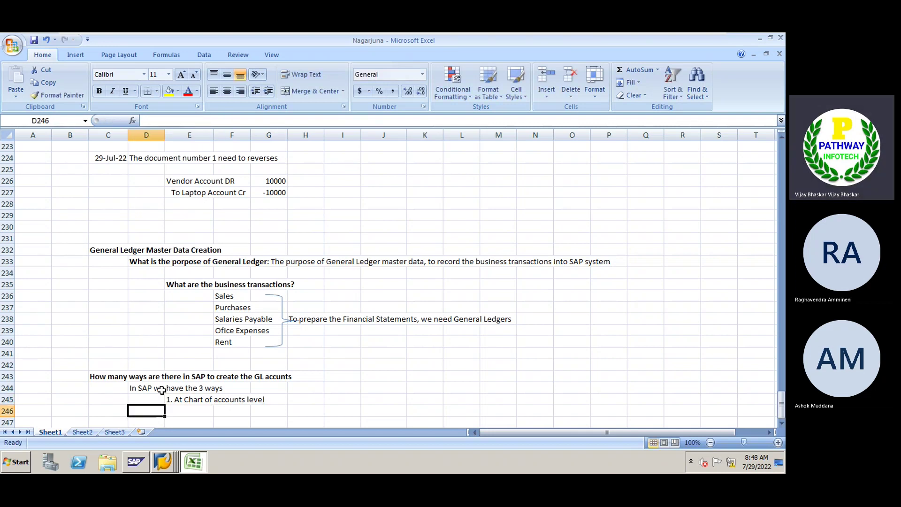
Enter the second way, "2. At company Code level", in E246
{"action": "type", "text": "2"}
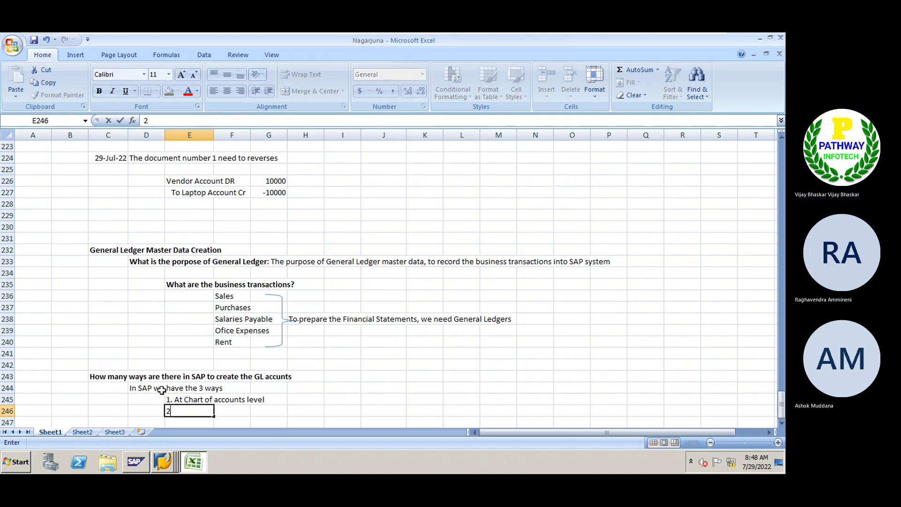
{"action": "type", "text": ". At co"}
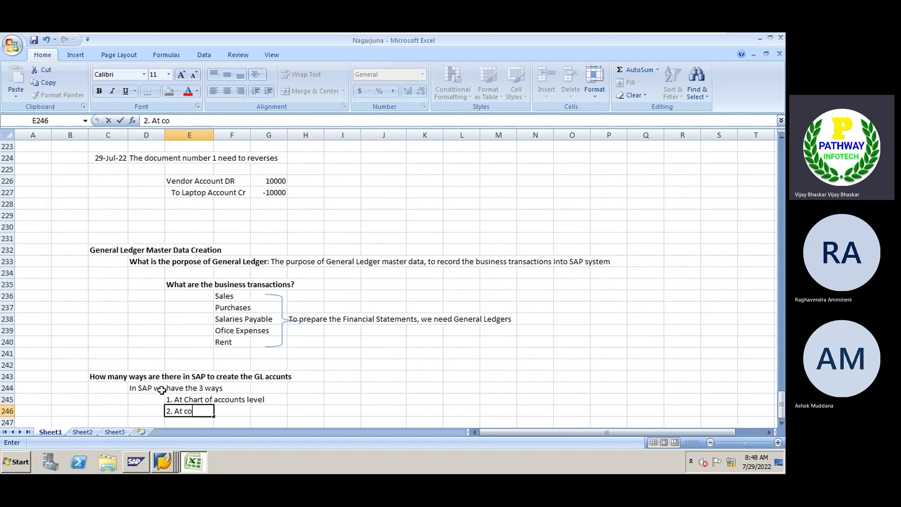
{"action": "type", "text": "mpany Code"}
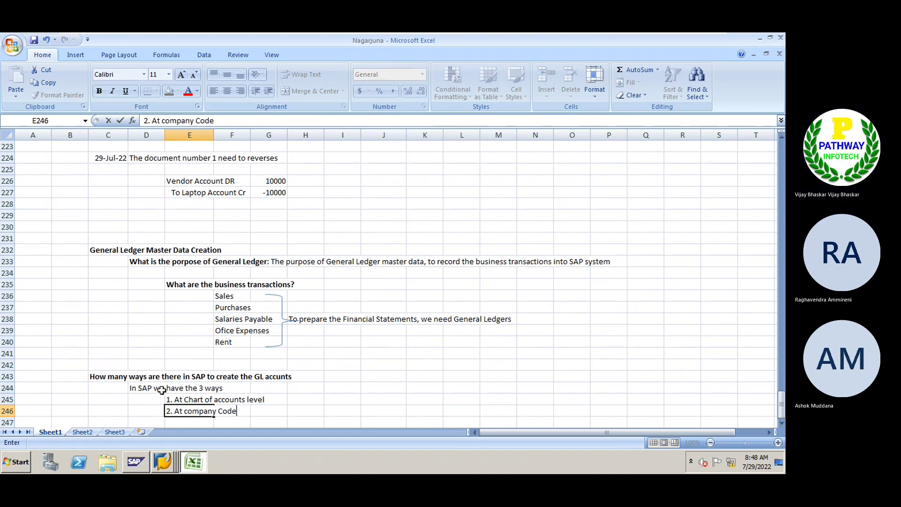
{"action": "type", "text": " level"}
{"action": "key", "text": "Return"}
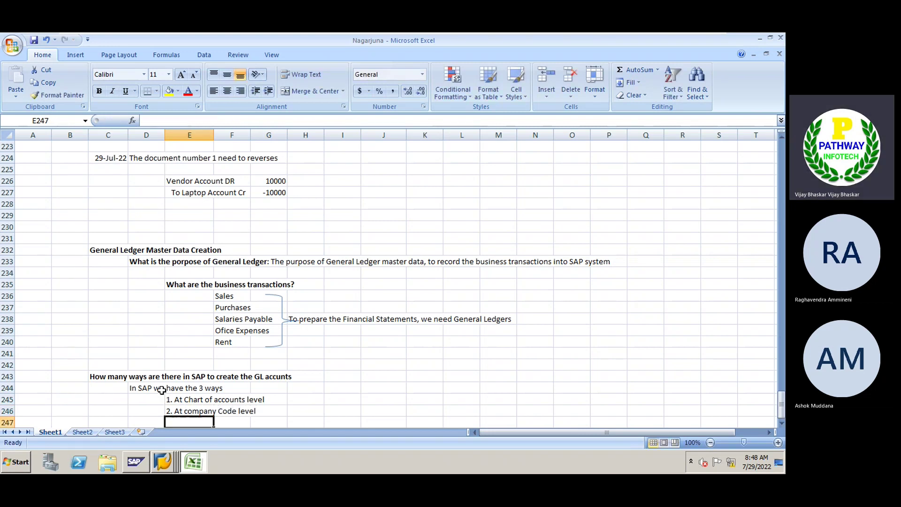
Enter the third way, "3. At central level", in E247
{"action": "type", "text": "3. At Co"}
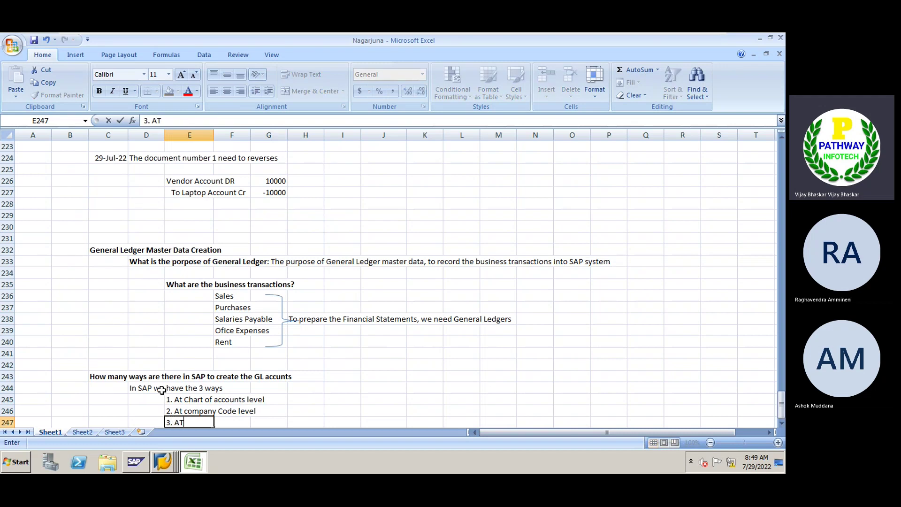
{"action": "key", "text": "BackSpace"}
{"action": "key", "text": "BackSpace"}
{"action": "key", "text": "BackSpace"}
{"action": "key", "text": "BackSpace"}
{"action": "type", "text": "t "}
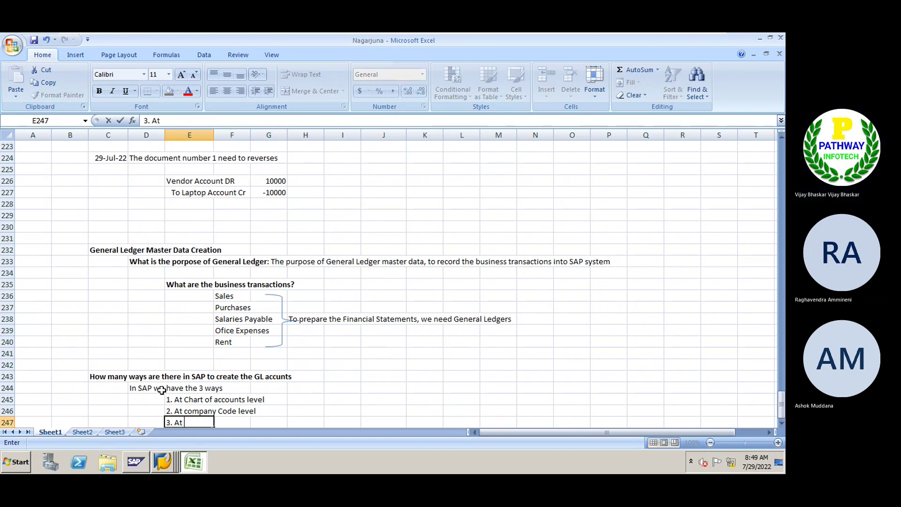
{"action": "type", "text": "central level"}
{"action": "key", "text": "Return"}
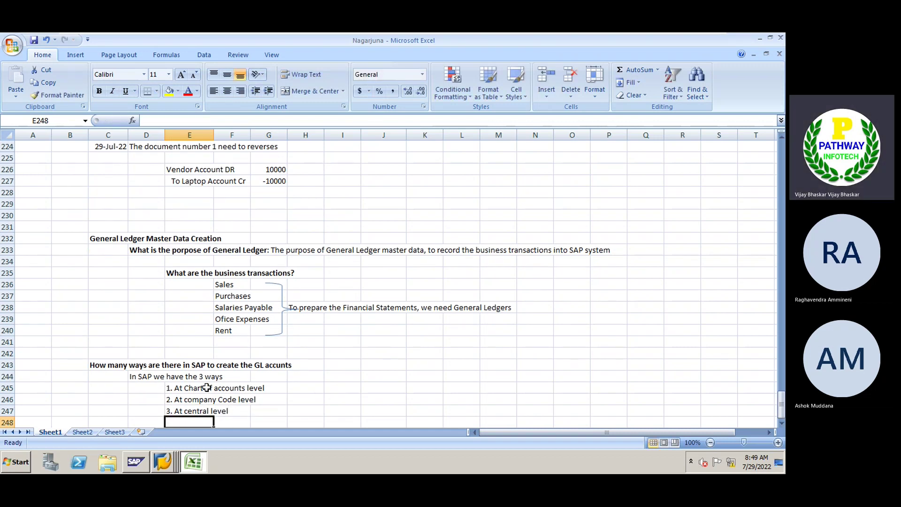
Enter the heading "Transaction Codes" in H244 and make it bold
{"action": "left_click", "coordinate": [300, 374]}
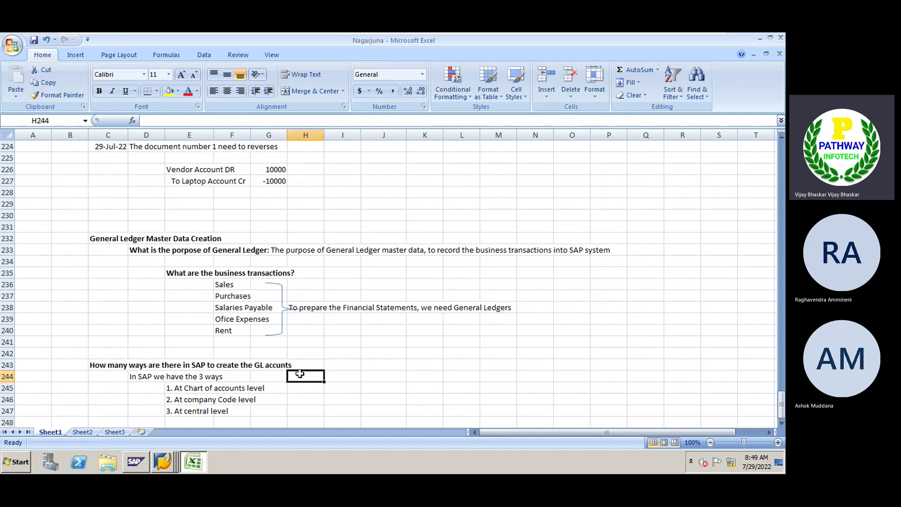
{"action": "type", "text": "Transactin"}
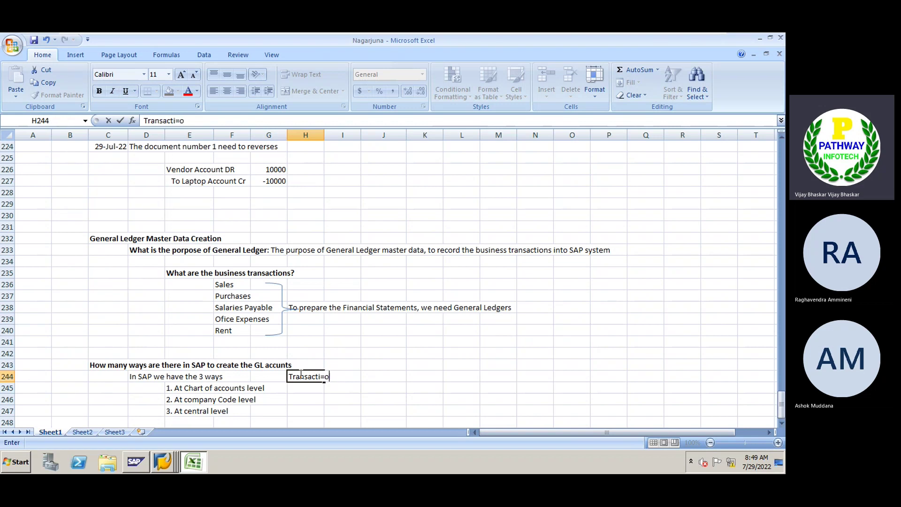
{"action": "key", "text": "BackSpace"}
{"action": "type", "text": "on Codes"}
{"action": "key", "text": "Return"}
{"action": "left_click", "coordinate": [300, 374]}
{"action": "key", "text": "ctrl+b"}
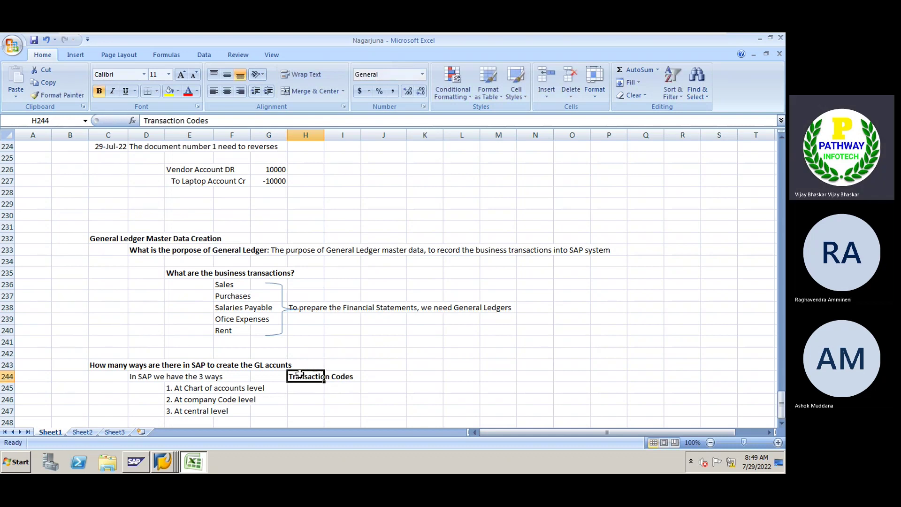
Enter the transaction code FSP0 in H245 for the chart of accounts level
{"action": "key", "text": "Return"}
{"action": "type", "text": "F"}
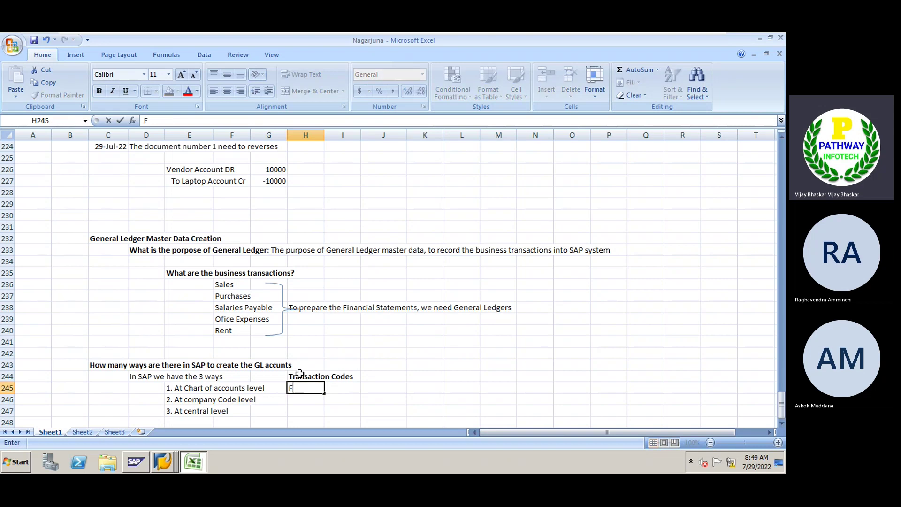
{"action": "type", "text": "Sp"}
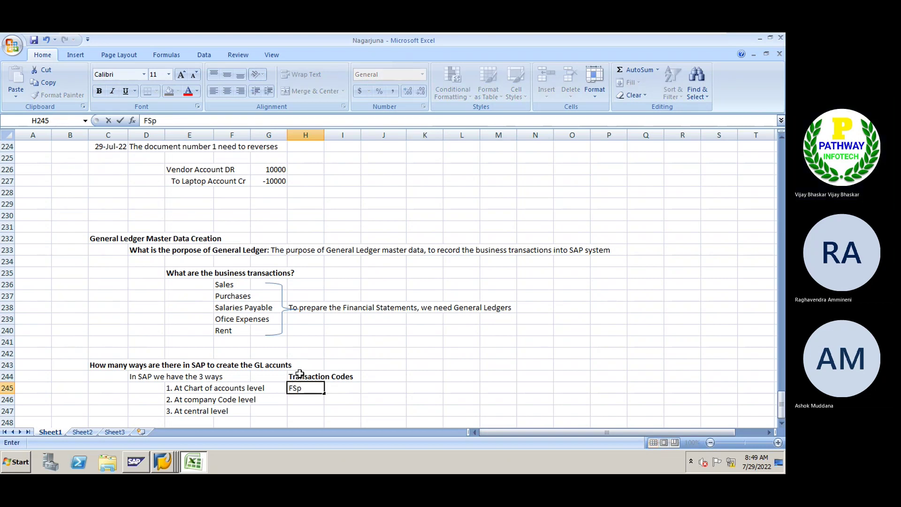
{"action": "key", "text": "BackSpace"}
{"action": "type", "text": "P0"}
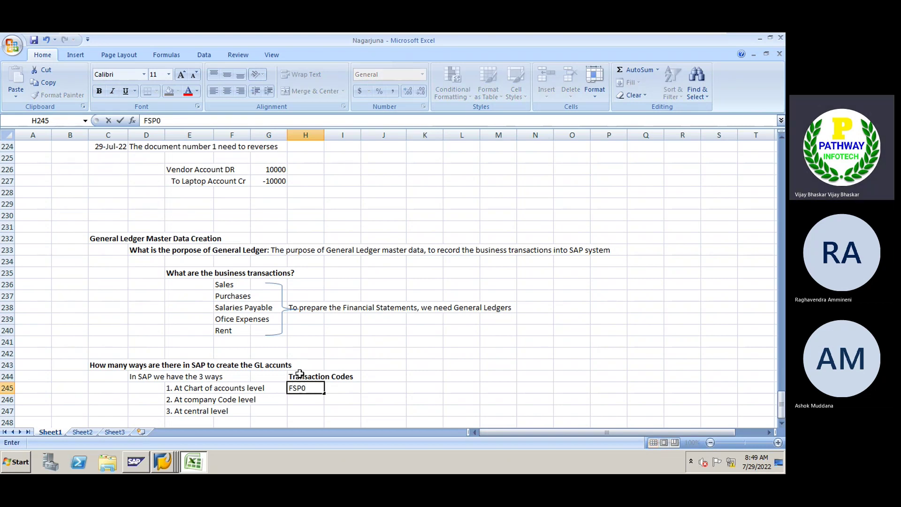
{"action": "key", "text": "Return"}
Enter the transaction codes FSS0 in H246 for the company code level and FS00 in H247 for the central level
{"action": "type", "text": "S"}
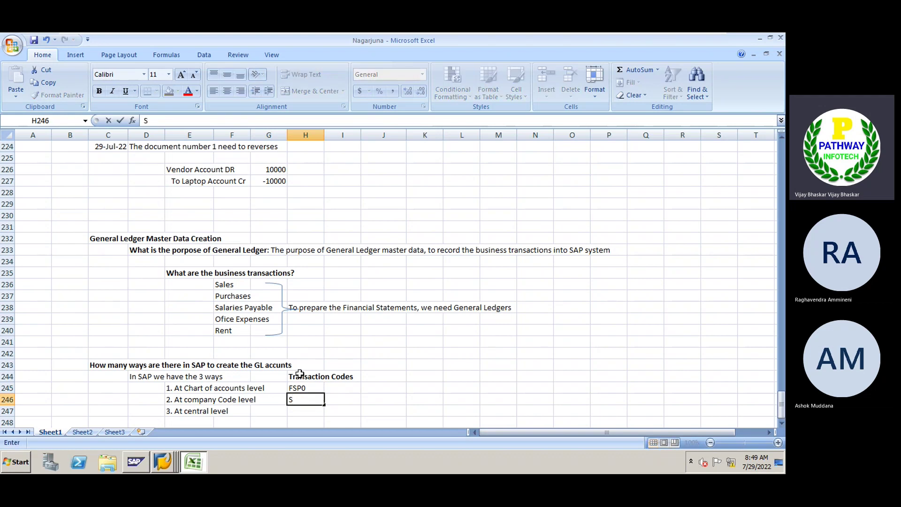
{"action": "type", "text": "G"}
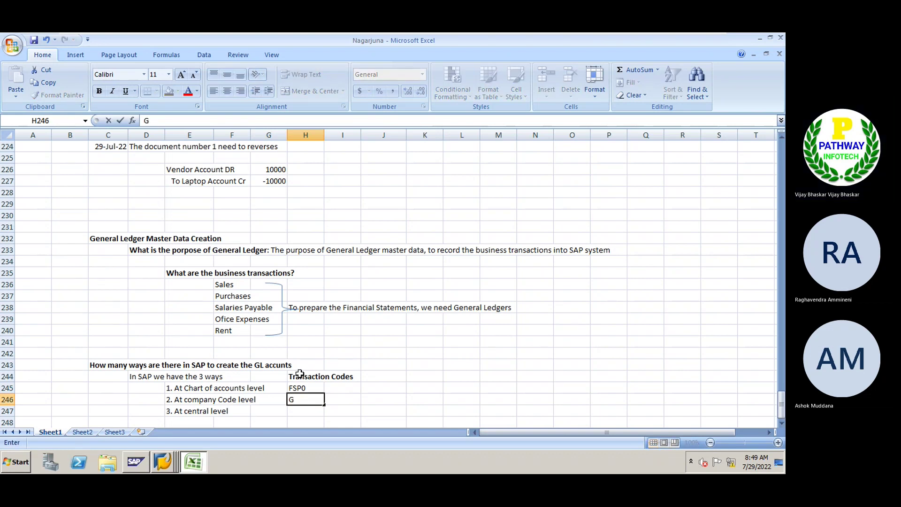
{"action": "key", "text": "BackSpace"}
{"action": "type", "text": "FSS"}
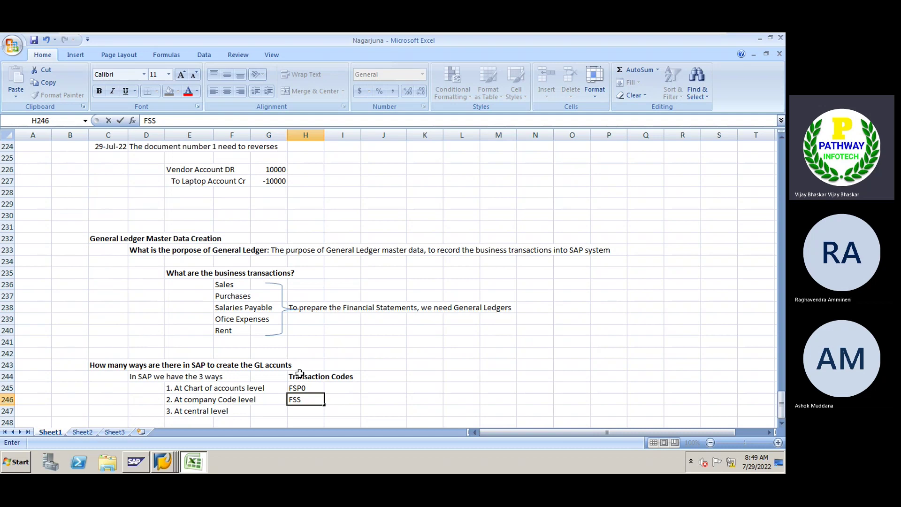
{"action": "type", "text": "0"}
{"action": "key", "text": "Return"}
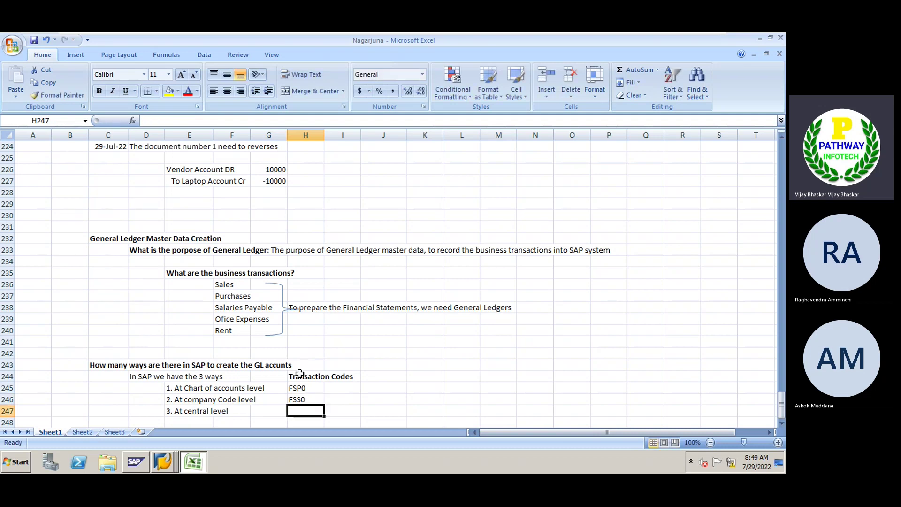
{"action": "type", "text": "FS"}
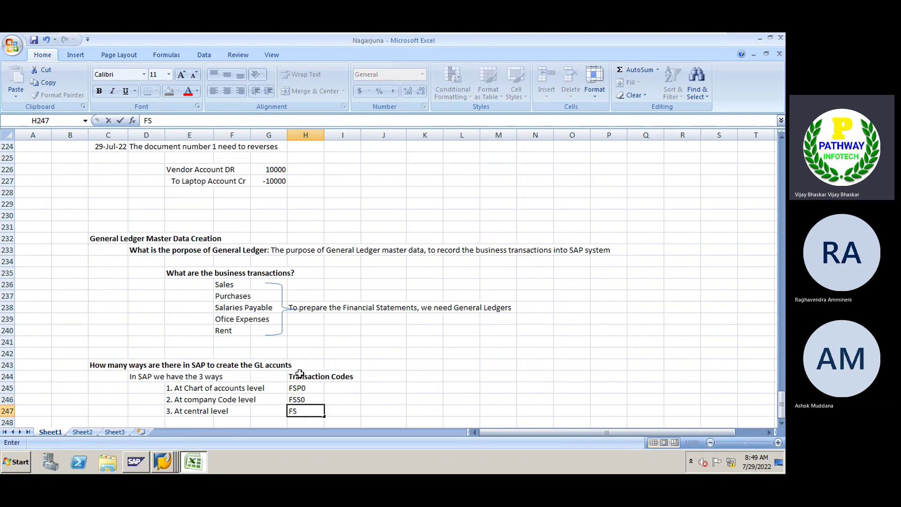
{"action": "type", "text": "00"}
{"action": "key", "text": "Return"}
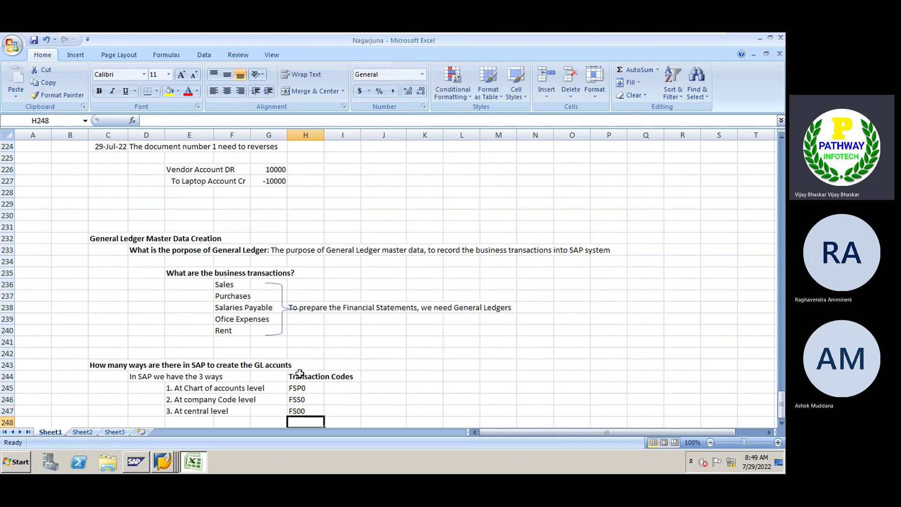
Make the line "In SAP we have the 3 ways" in D244 bold
{"action": "scroll", "coordinate": [359, 389], "scroll_direction": "down", "scroll_amount": 2}
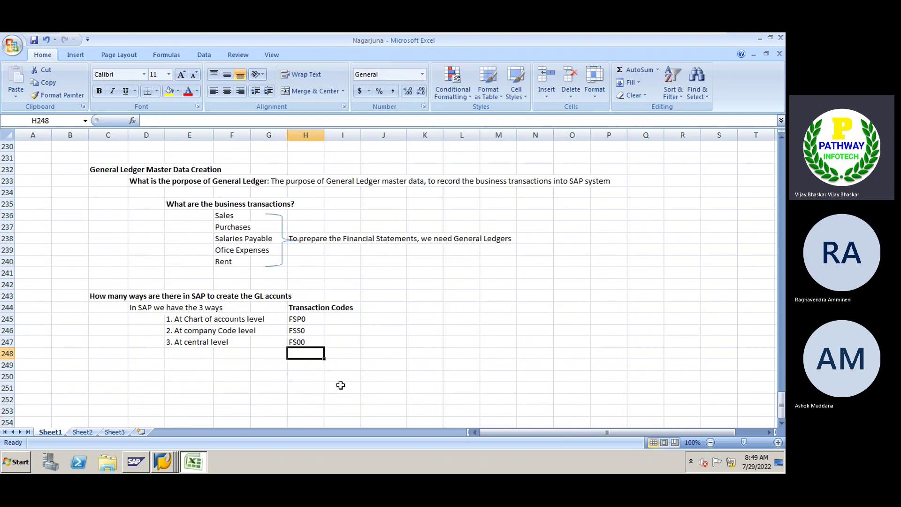
{"action": "left_click", "coordinate": [138, 310]}
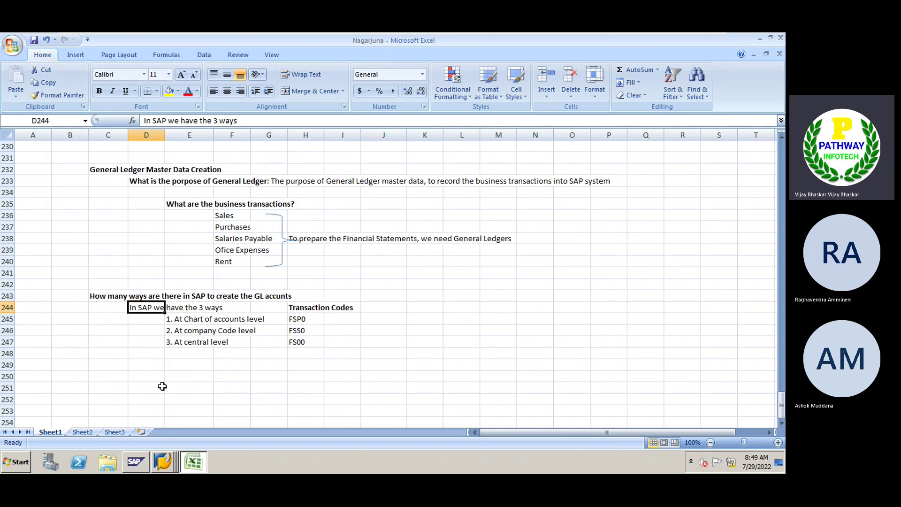
{"action": "key", "text": "ctrl+b"}
{"action": "left_click", "coordinate": [142, 365]}
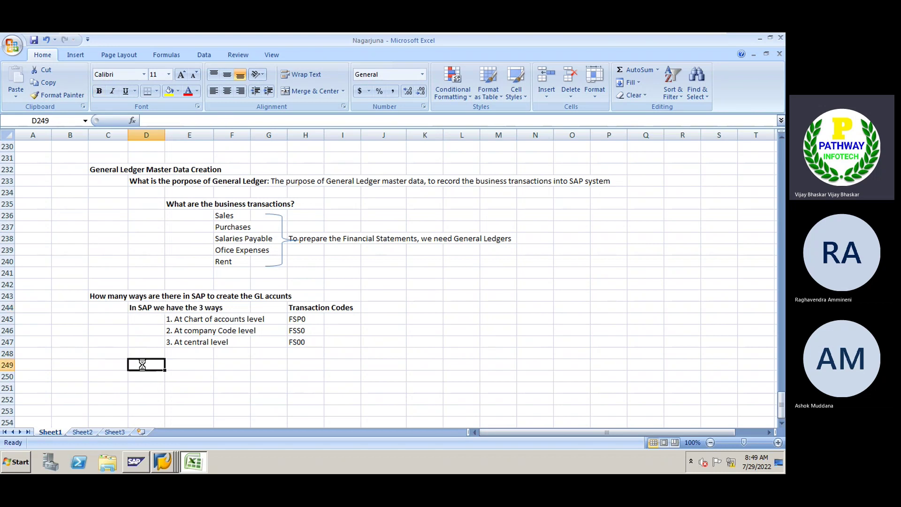
Review the three GL account creation levels listed in E245:E247
{"action": "left_click", "coordinate": [187, 318]}
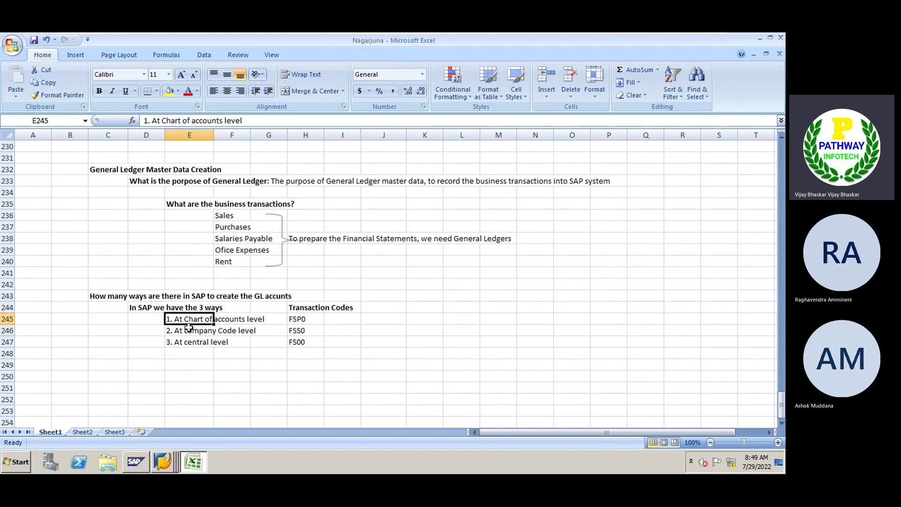
{"action": "left_click", "coordinate": [189, 330]}
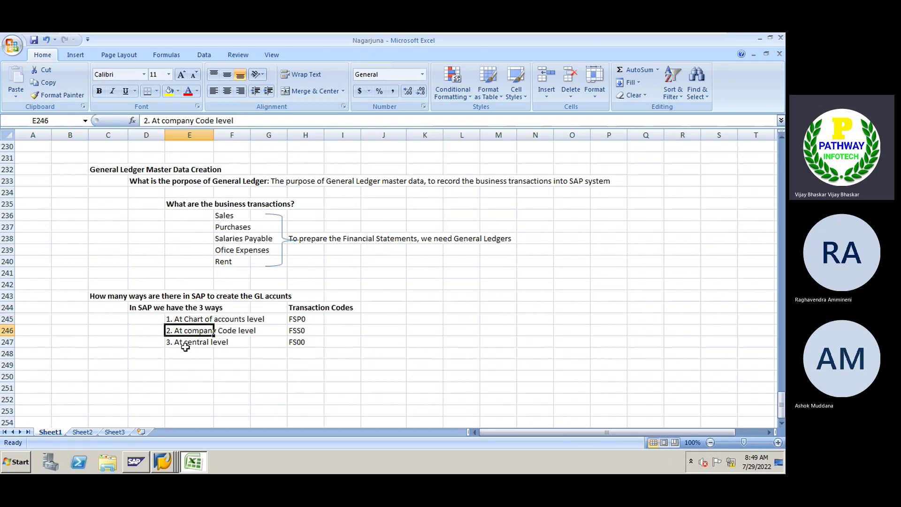
{"action": "left_click", "coordinate": [187, 346]}
{"action": "left_click", "coordinate": [185, 396]}
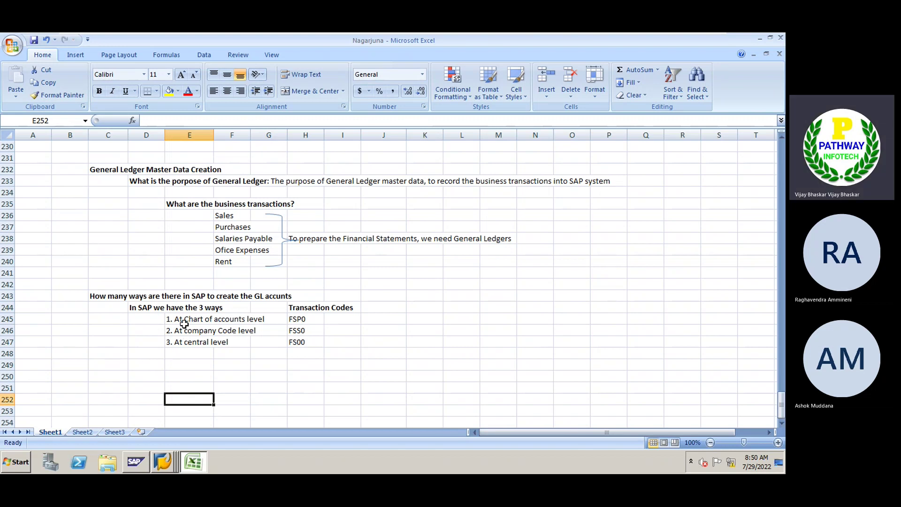
Review the three GL account creation levels in E245:E247 together with their transaction codes in H245:H247
{"action": "left_click_drag", "start_coordinate": [167, 319], "coordinate": [305, 319]}
{"action": "key", "text": "ctrl+c"}
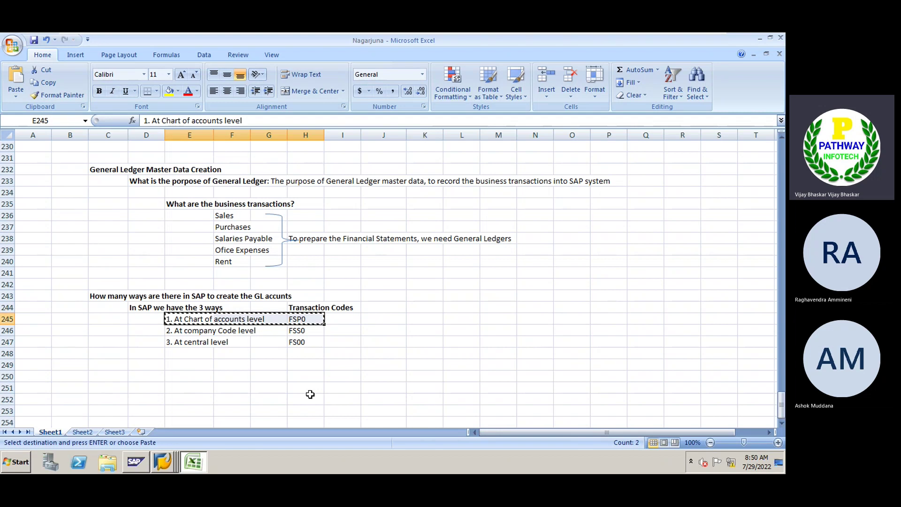
{"action": "key", "text": "Escape"}
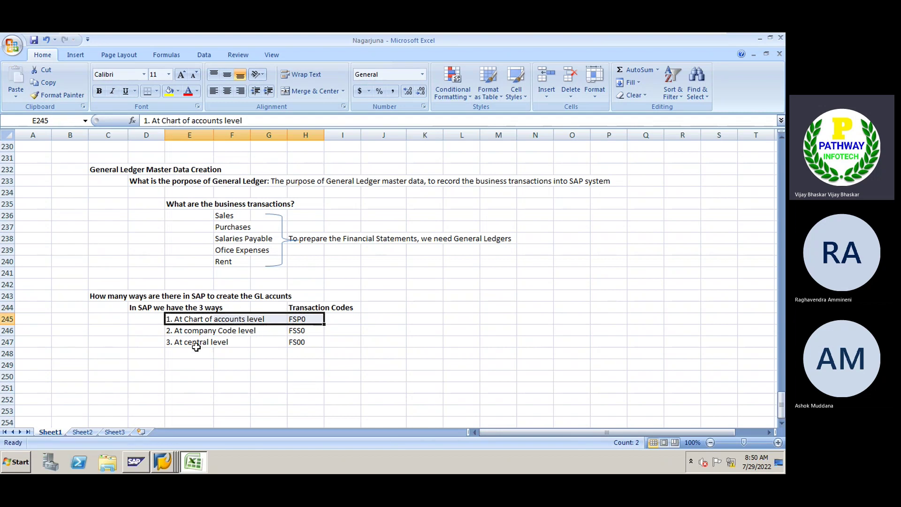
{"action": "left_click", "coordinate": [202, 320]}
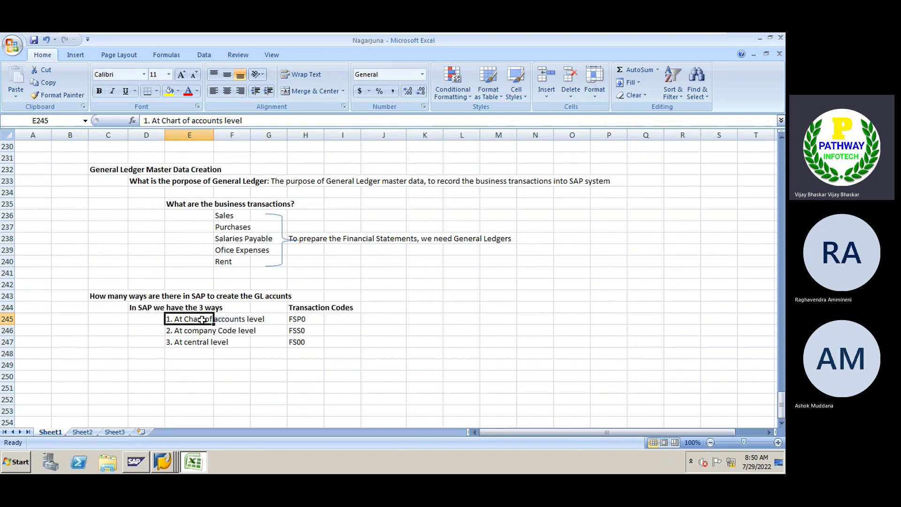
{"action": "left_click", "coordinate": [199, 331]}
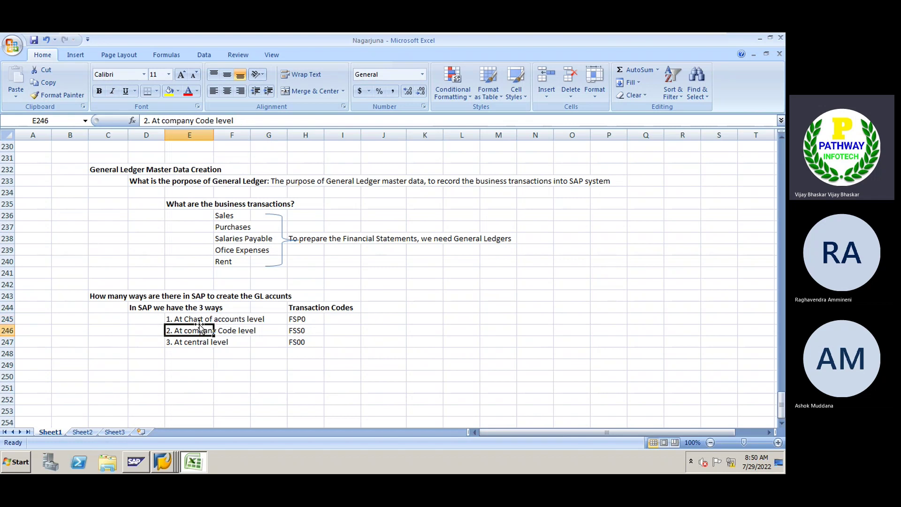
{"action": "left_click", "coordinate": [197, 319]}
{"action": "left_click", "coordinate": [198, 329]}
{"action": "left_click", "coordinate": [193, 344]}
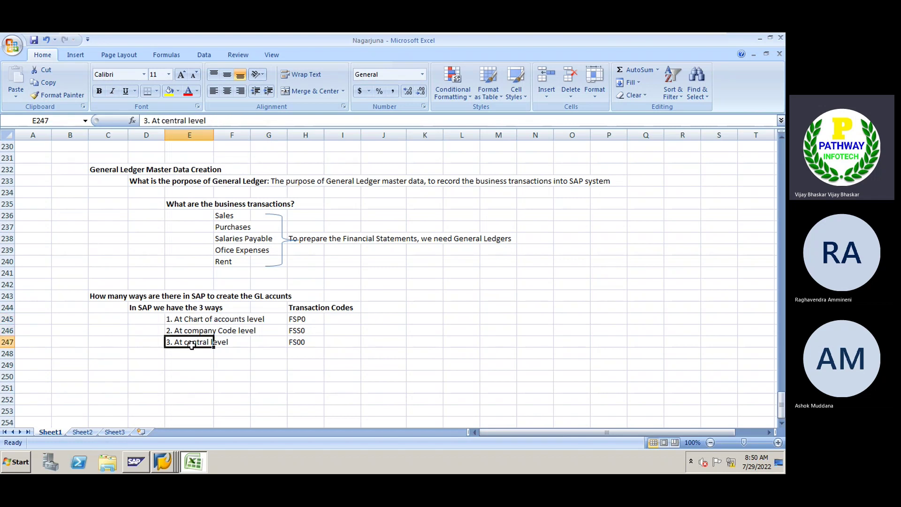
{"action": "left_click", "coordinate": [301, 342]}
{"action": "left_click", "coordinate": [301, 319]}
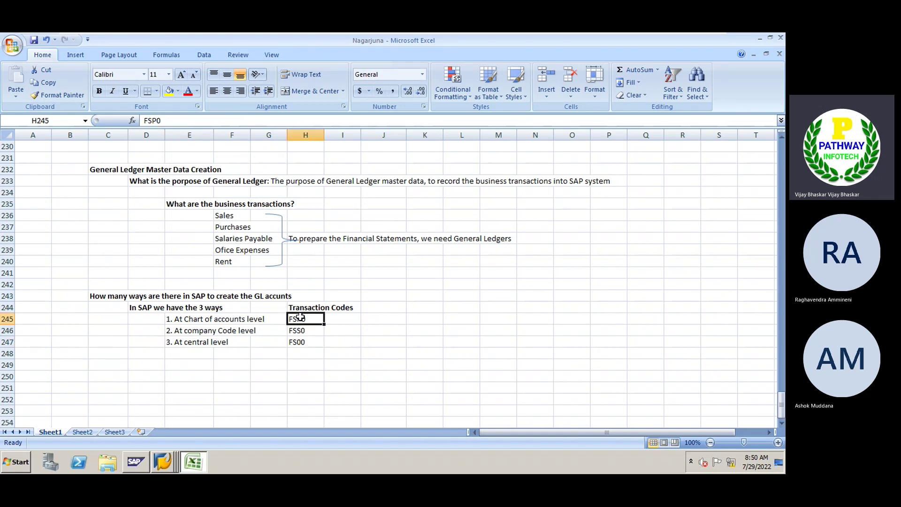
{"action": "left_click", "coordinate": [300, 331], "text": "ctrl"}
{"action": "left_click", "coordinate": [305, 354]}
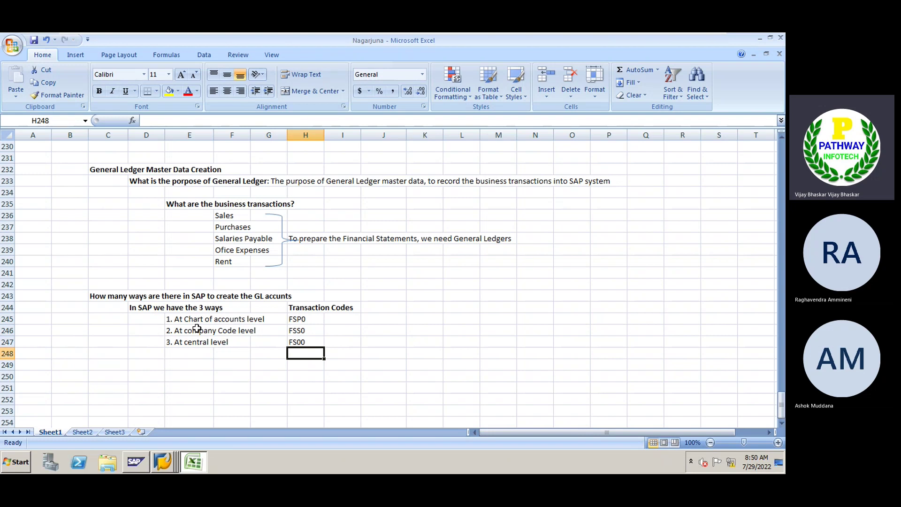
{"action": "left_click_drag", "start_coordinate": [177, 319], "coordinate": [289, 315]}
{"action": "left_click", "coordinate": [187, 375]}
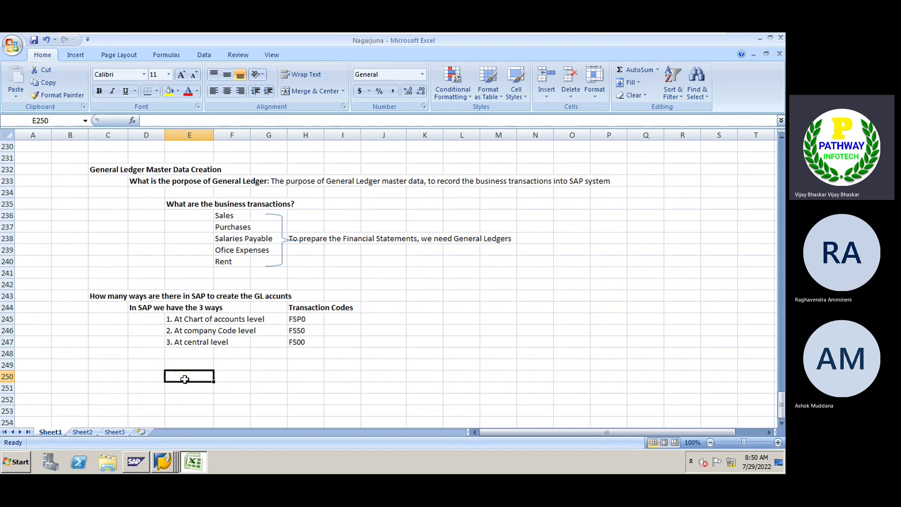
Enter the line "For Nagrjuna Group is having 3 Company code" in D250
{"action": "scroll", "coordinate": [173, 384], "scroll_direction": "down", "scroll_amount": 1}
{"action": "left_click", "coordinate": [140, 344]}
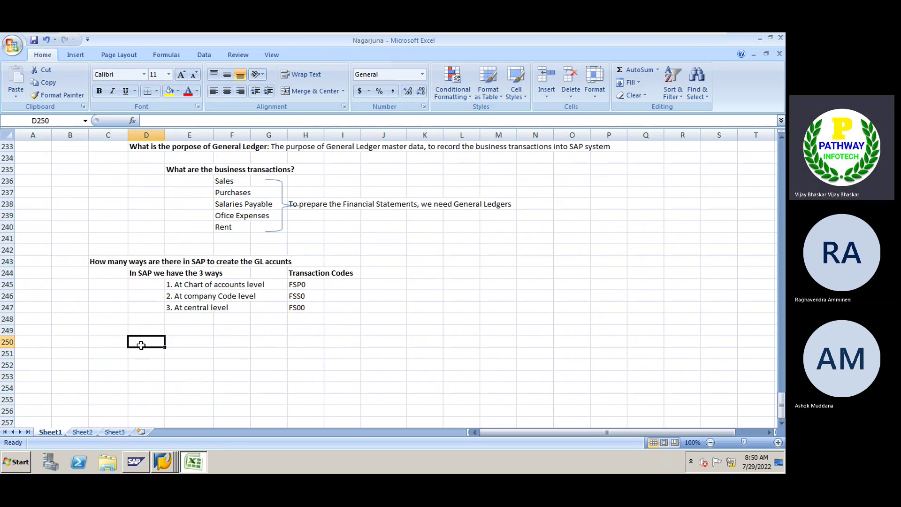
{"action": "type", "text": "For B"}
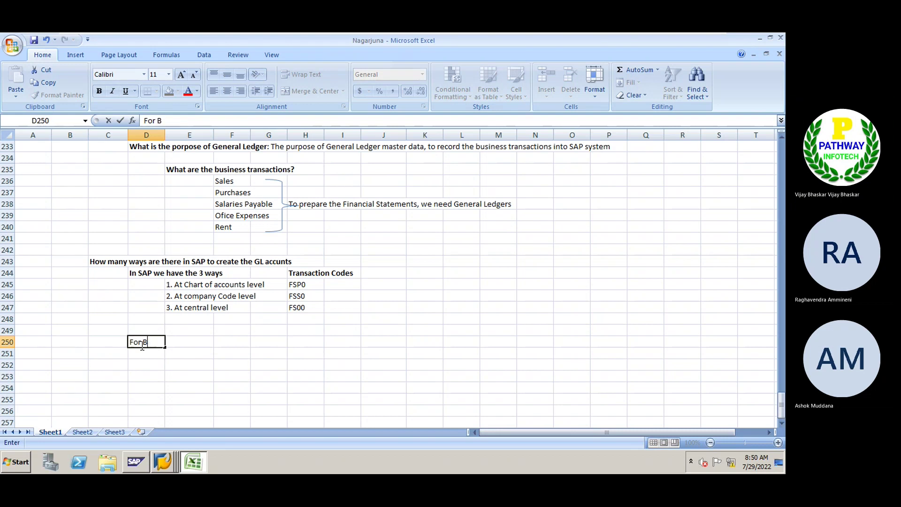
{"action": "key", "text": "BackSpace"}
{"action": "key", "text": "BackSpace"}
{"action": "type", "text": "Nagrjuna Gro"}
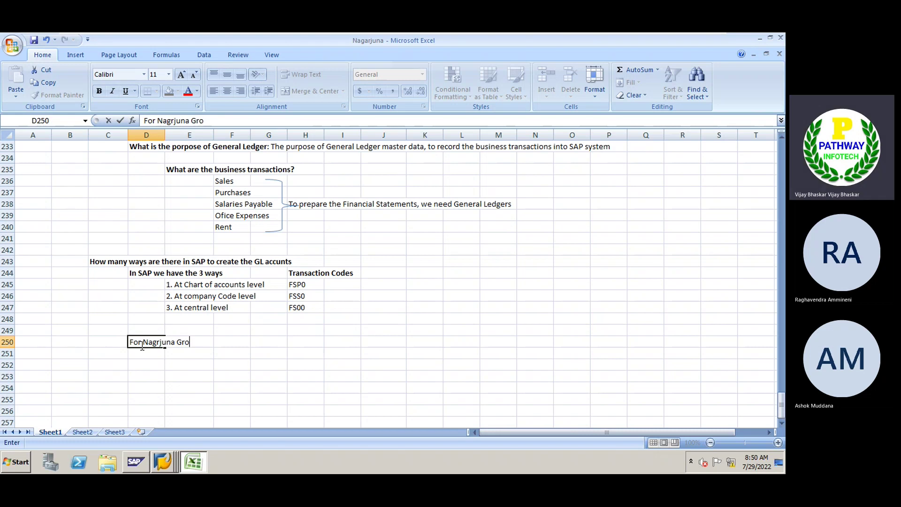
{"action": "type", "text": "up is g"}
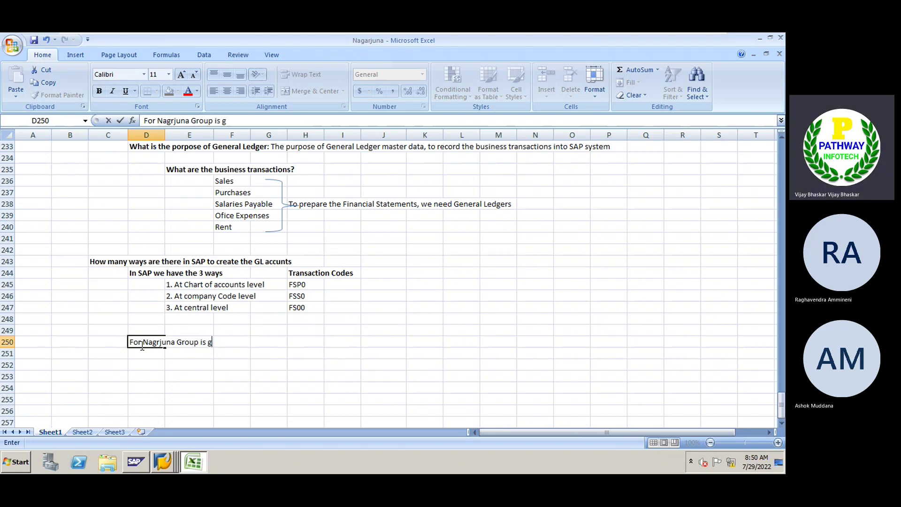
{"action": "key", "text": "BackSpace"}
{"action": "type", "text": "having"}
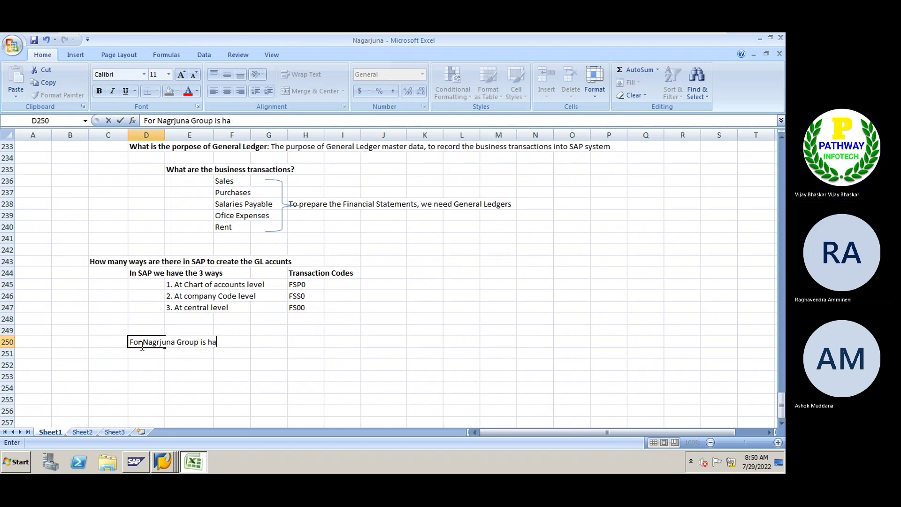
{"action": "type", "text": " 3 l"}
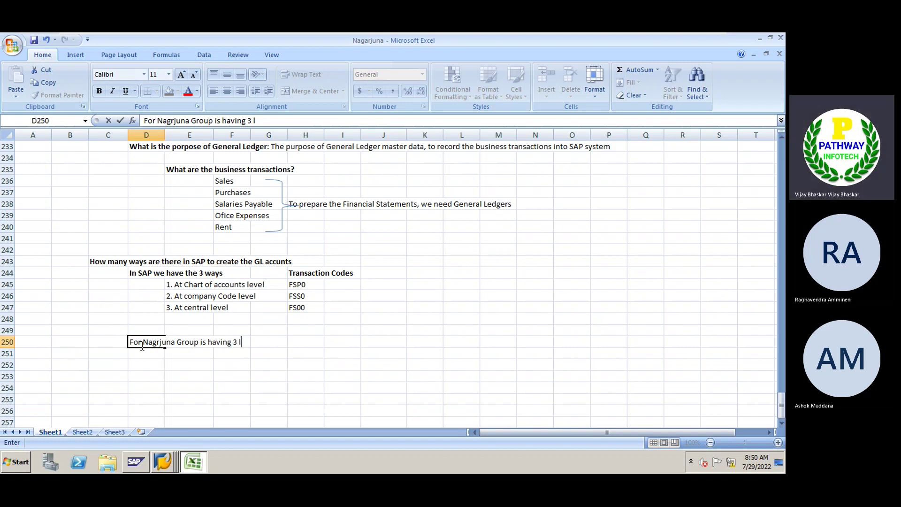
{"action": "type", "text": "egal en"}
{"action": "key", "text": "BackSpace"}
{"action": "key", "text": "BackSpace"}
{"action": "key", "text": "BackSpace"}
{"action": "key", "text": "BackSpace"}
{"action": "key", "text": "BackSpace"}
{"action": "key", "text": "BackSpace"}
{"action": "type", "text": "Company"}
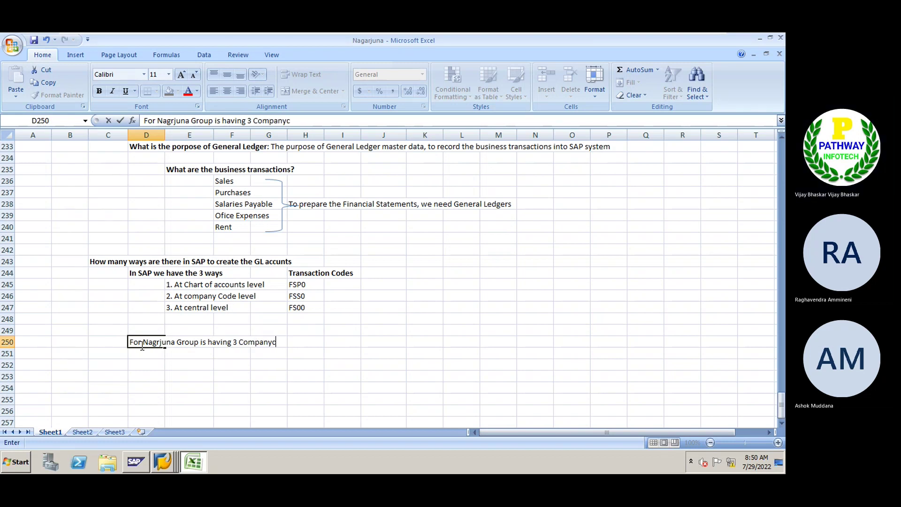
{"action": "type", "text": " code"}
{"action": "key", "text": "Return"}
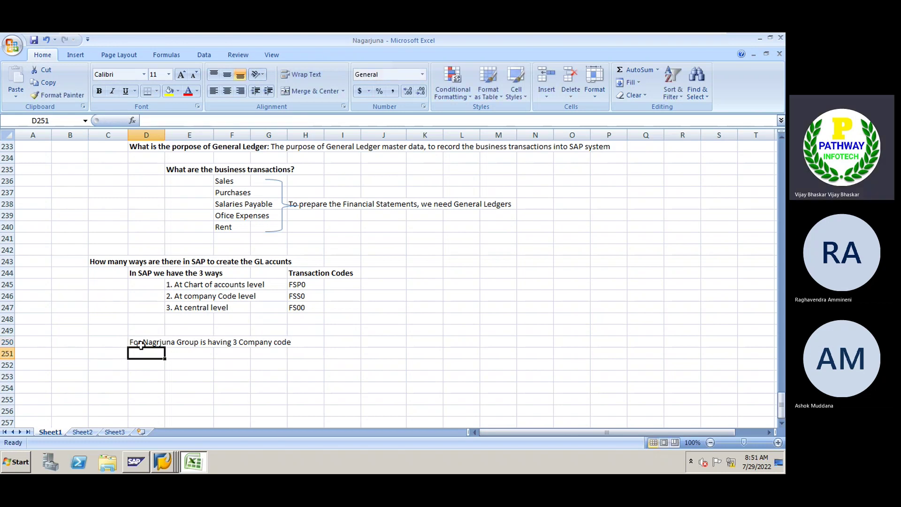
Enter Nagarjuna Cement in E252 as the first company of the group
{"action": "key", "text": "Return"}
{"action": "key", "text": "Right"}
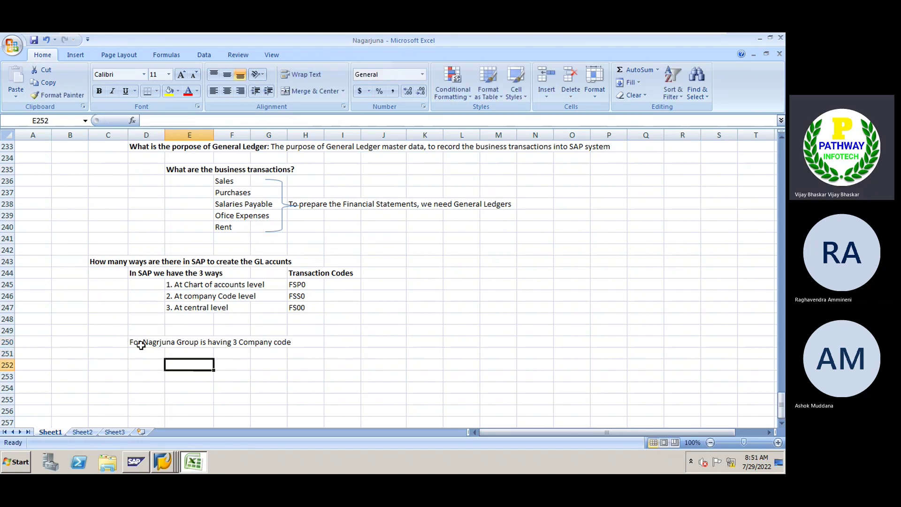
{"action": "type", "text": "Cen"}
{"action": "key", "text": "BackSpace"}
{"action": "key", "text": "BackSpace"}
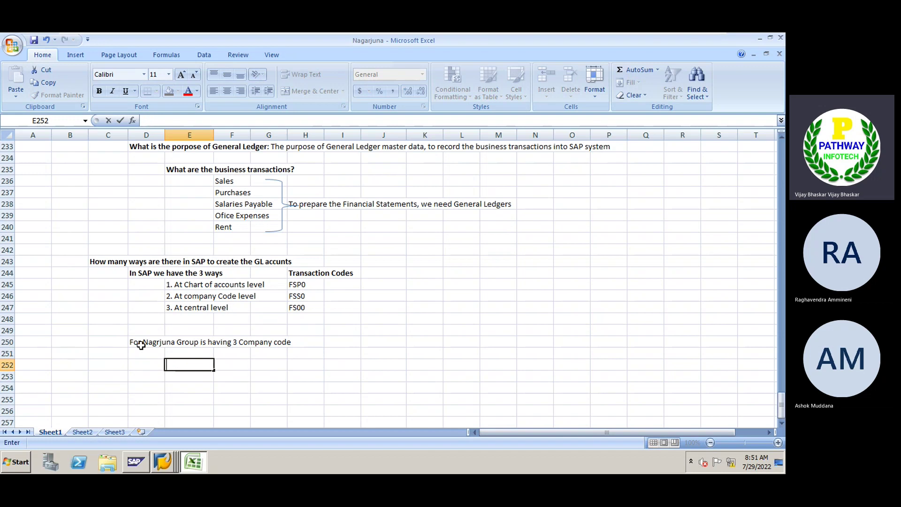
{"action": "type", "text": "N"}
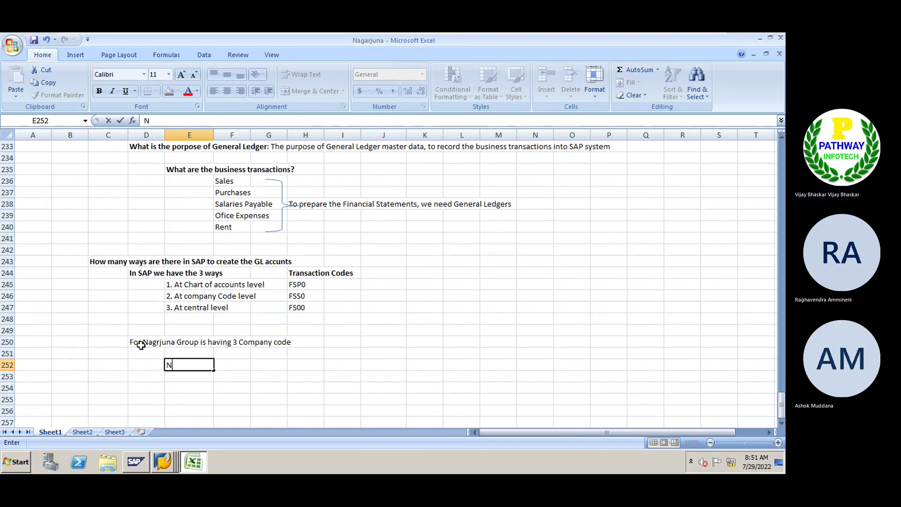
{"action": "type", "text": "agarjuna Cemnt"}
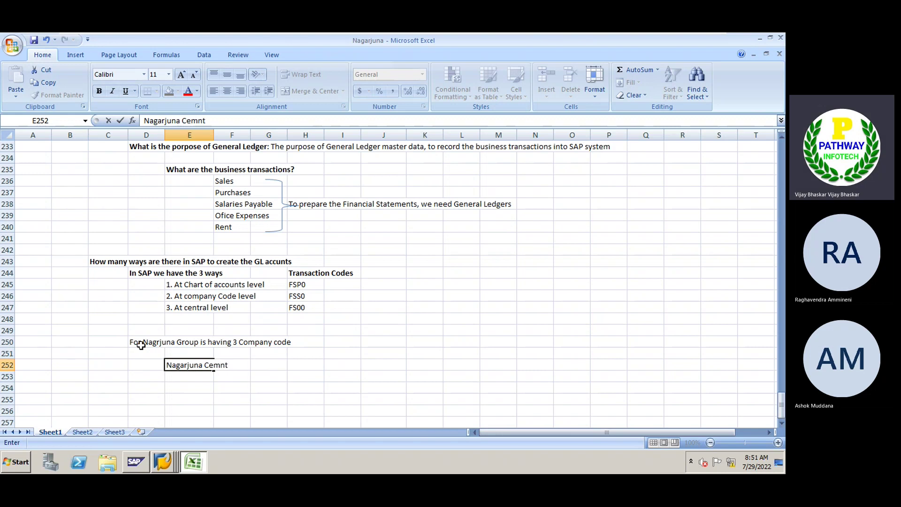
{"action": "key", "text": "BackSpace"}
{"action": "key", "text": "BackSpace"}
{"action": "type", "text": "ent"}
{"action": "key", "text": "Return"}
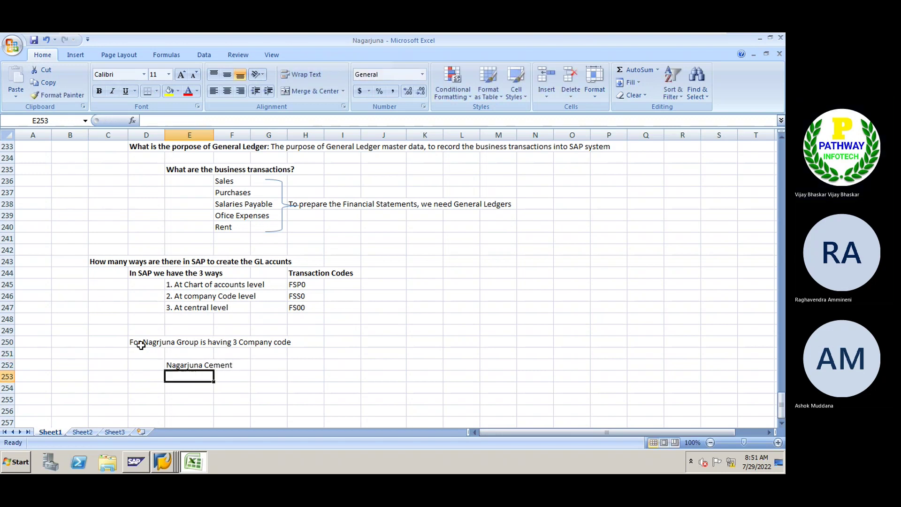
Enter Nagarjuna Chemicals in E253 as the second company of the group
{"action": "type", "text": "Narjuna"}
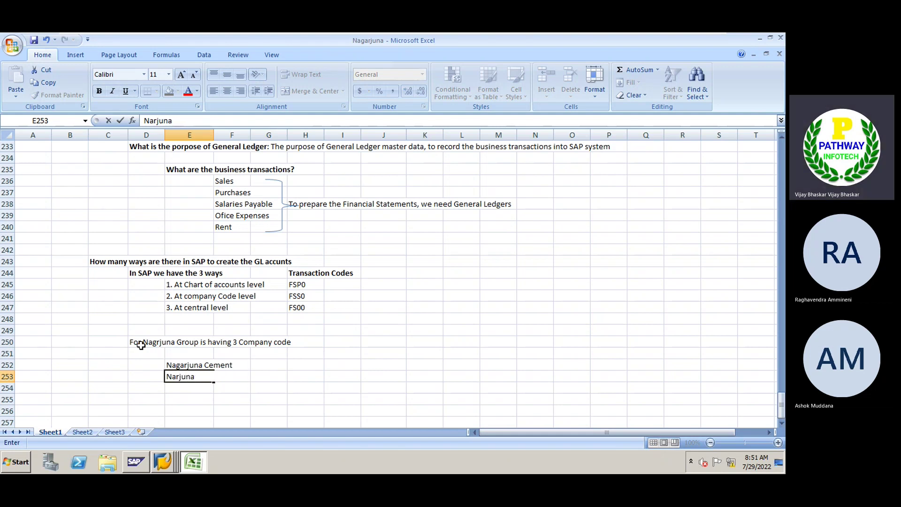
{"action": "key", "text": "BackSpace"}
{"action": "key", "text": "BackSpace"}
{"action": "key", "text": "BackSpace"}
{"action": "key", "text": "BackSpace"}
{"action": "key", "text": "BackSpace"}
{"action": "type", "text": "gar"}
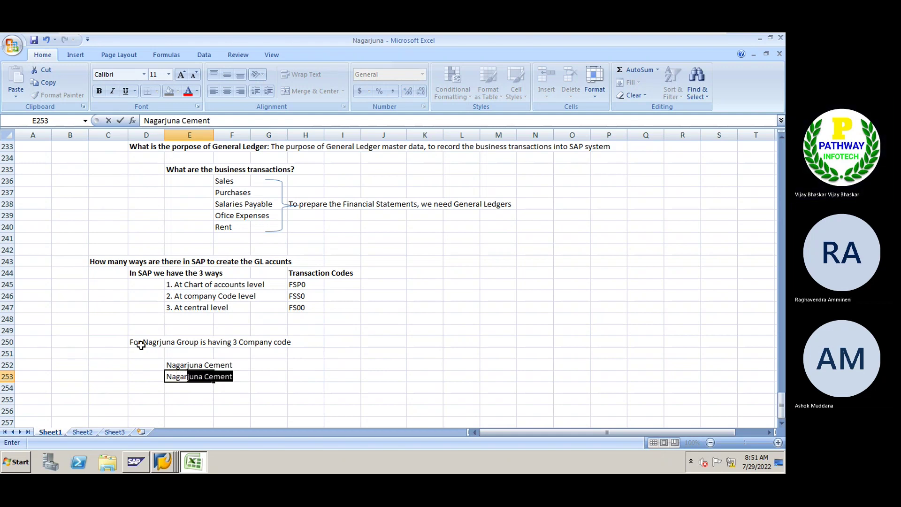
{"action": "type", "text": "juna "}
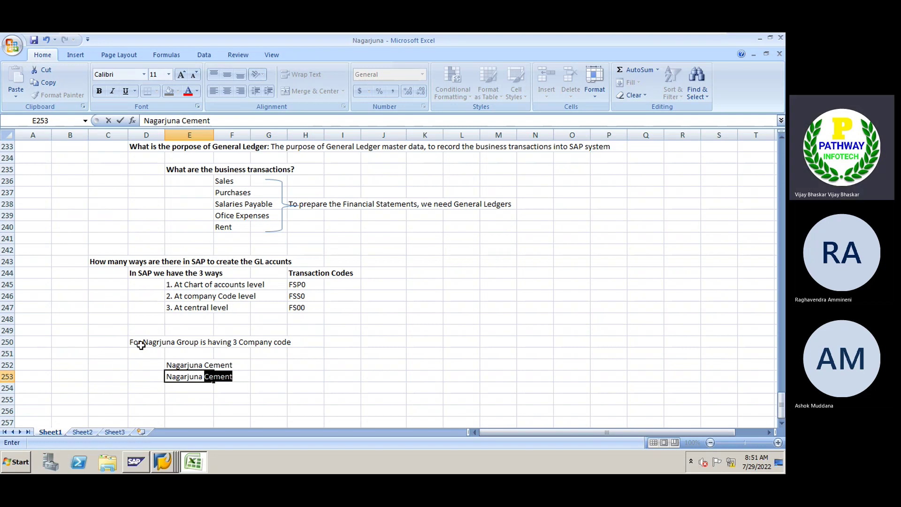
{"action": "type", "text": "Ce"}
{"action": "key", "text": "BackSpace"}
{"action": "key", "text": "BackSpace"}
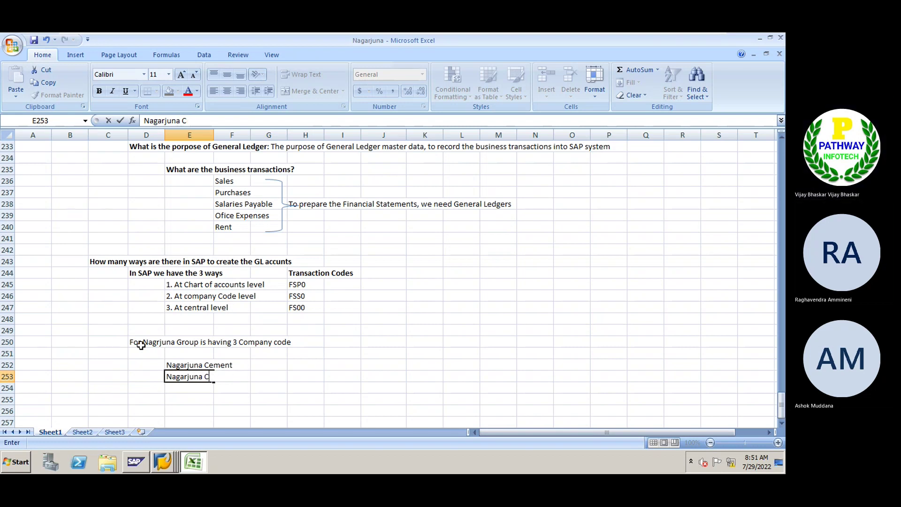
{"action": "type", "text": "hemicals"}
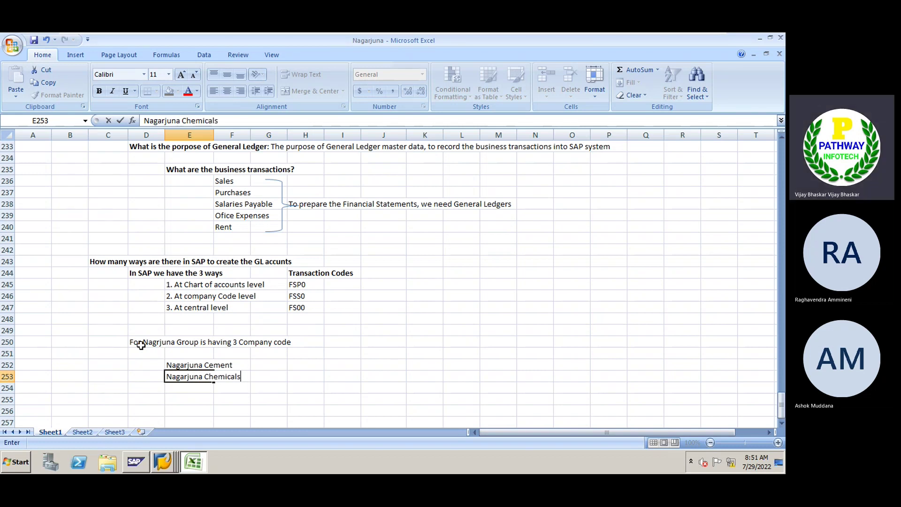
{"action": "key", "text": "Return"}
Enter Nagarjuna Power in E254 as the third company and make the group heading in D250 bold
{"action": "type", "text": "Na"}
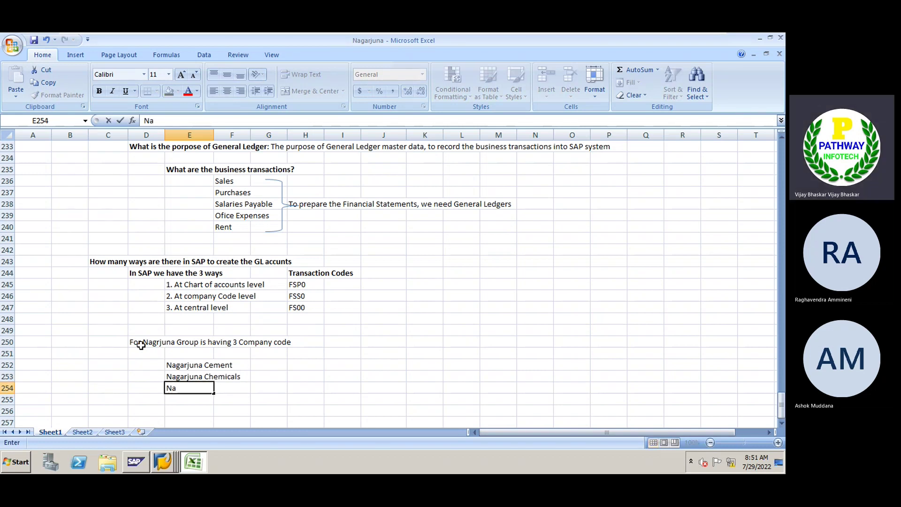
{"action": "type", "text": "garju"}
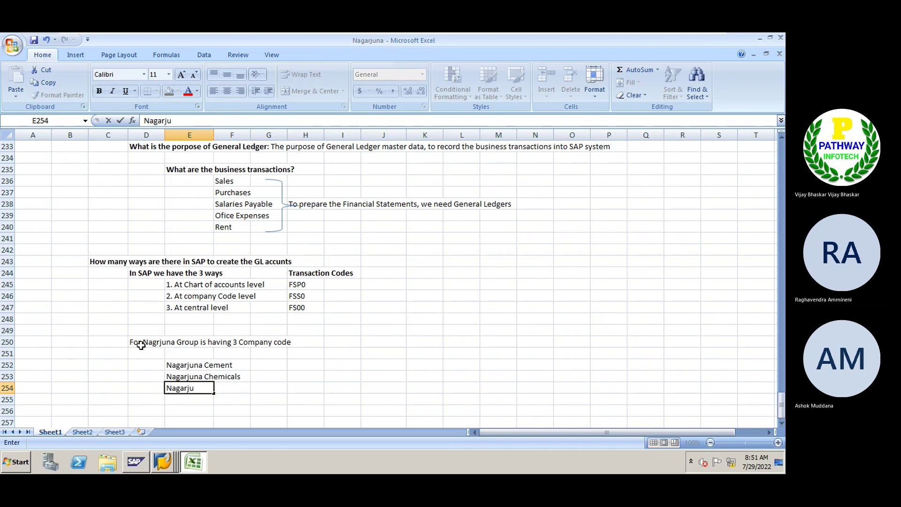
{"action": "type", "text": "na"}
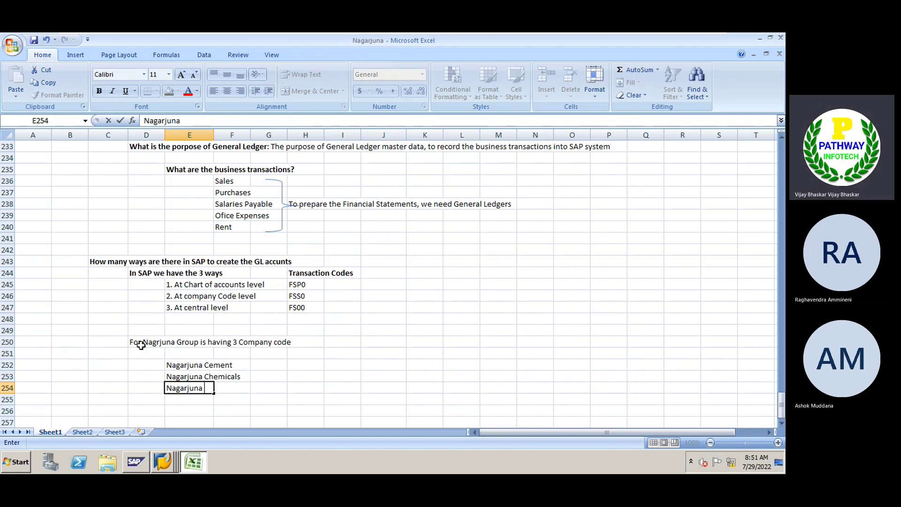
{"action": "type", "text": " Poser"}
{"action": "key", "text": "BackSpace"}
{"action": "key", "text": "BackSpace"}
{"action": "type", "text": "wer"}
{"action": "key", "text": "Return"}
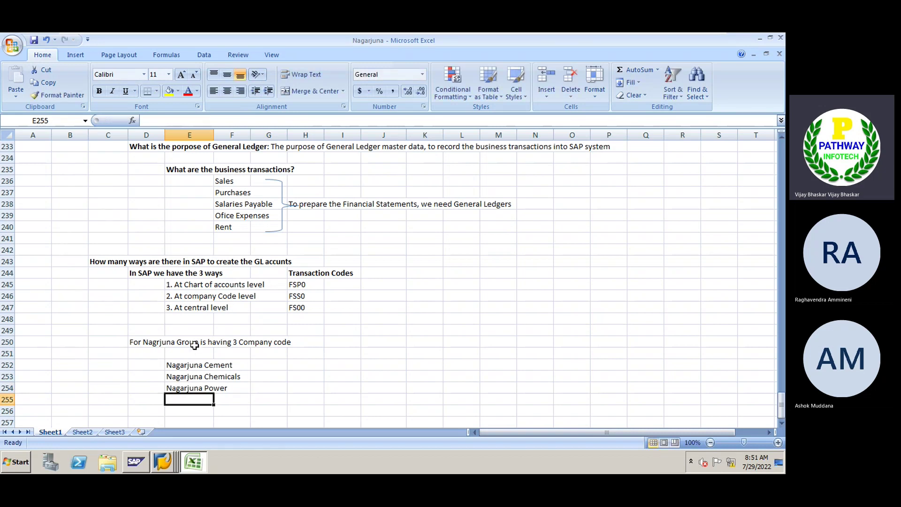
{"action": "left_click", "coordinate": [151, 343]}
{"action": "key", "text": "ctrl+b"}
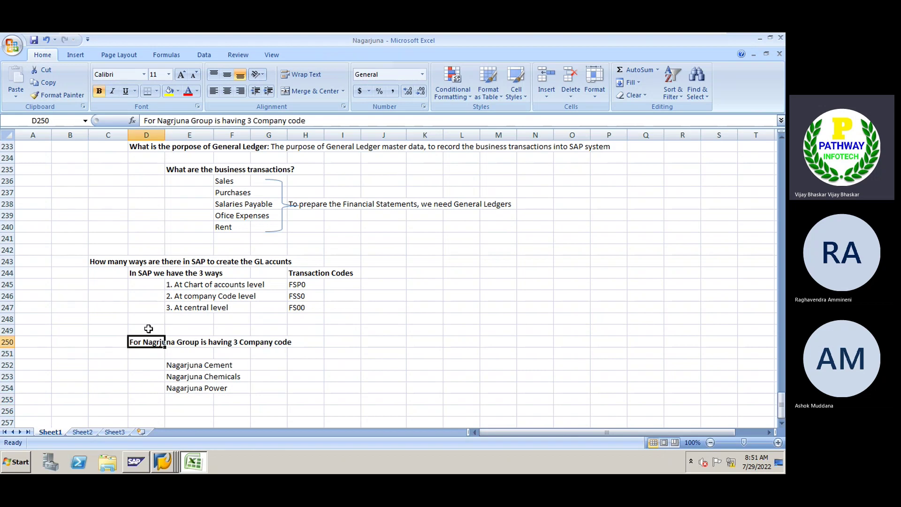
{"action": "left_click", "coordinate": [180, 367]}
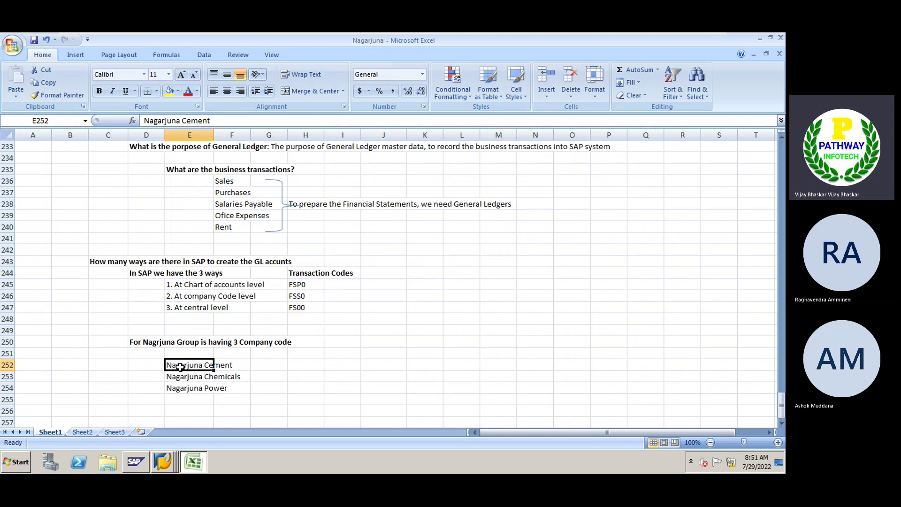
{"action": "left_click", "coordinate": [184, 378]}
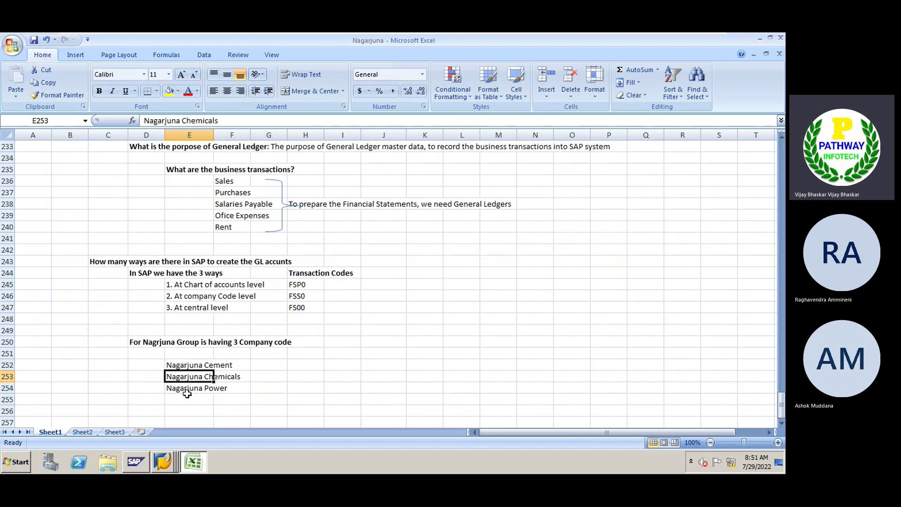
{"action": "left_click", "coordinate": [189, 398]}
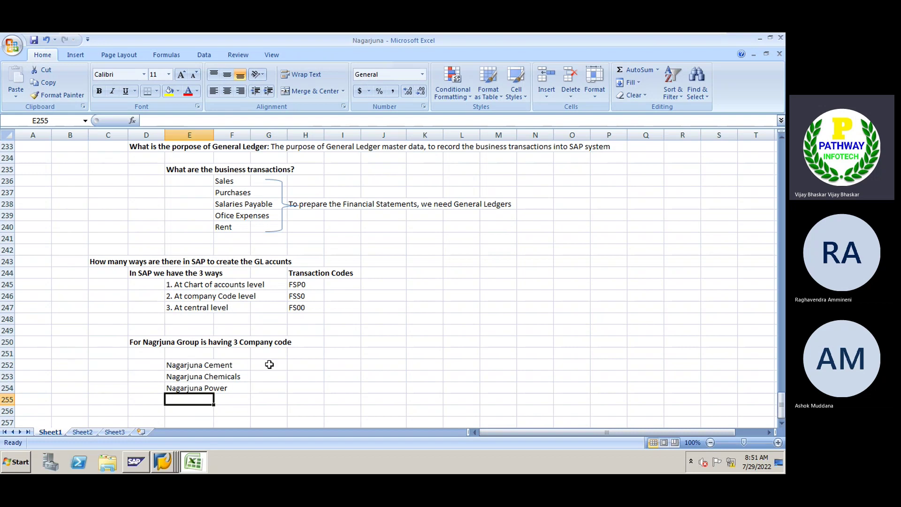
{"action": "left_click", "coordinate": [270, 365]}
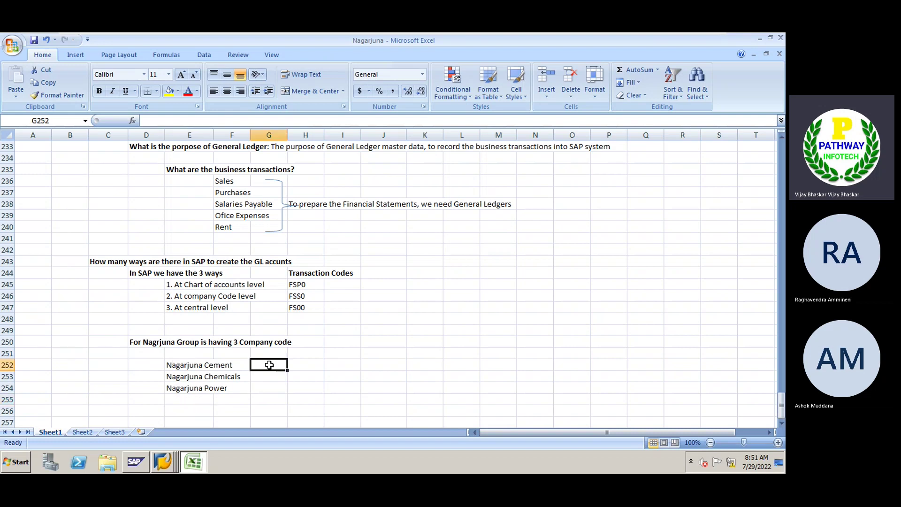
Switch to the SAP Display G/L Account Centrally window and look up the Nagarjuna companies in the company code list
{"action": "left_click", "coordinate": [170, 461]}
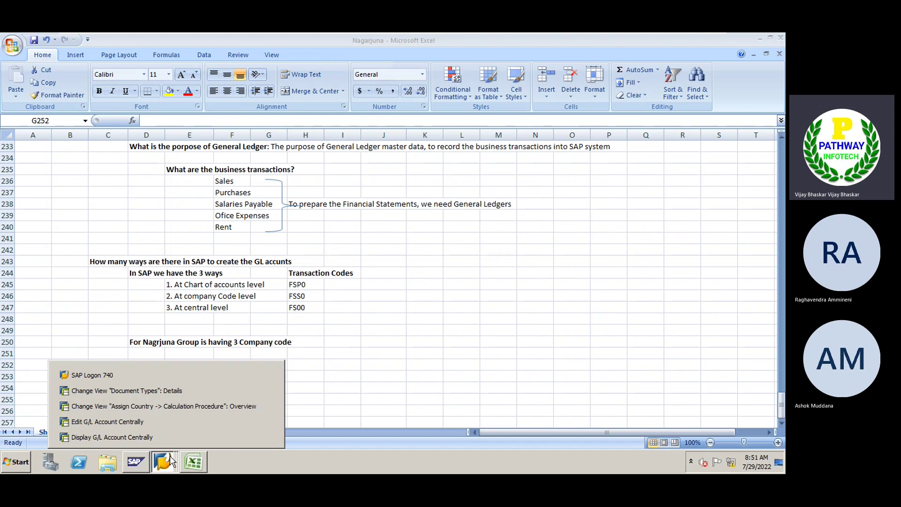
{"action": "left_click", "coordinate": [151, 434]}
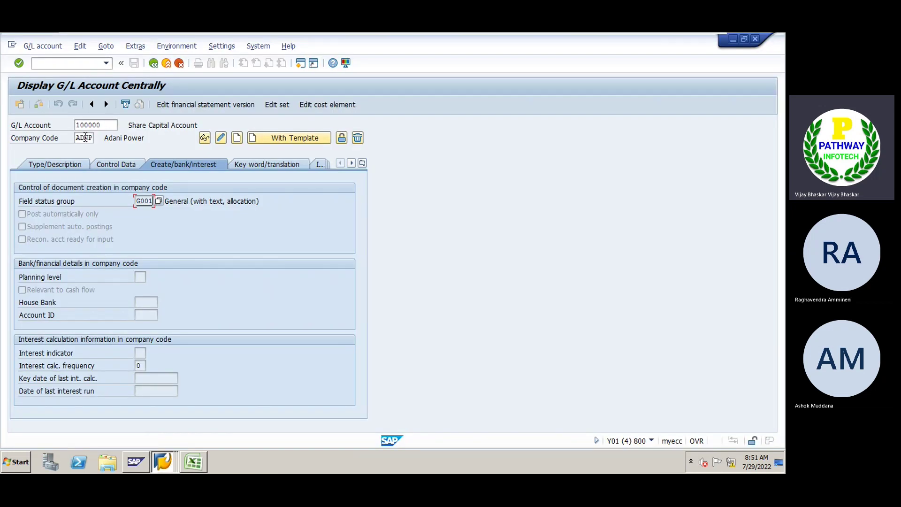
{"action": "left_click", "coordinate": [85, 137]}
{"action": "left_click", "coordinate": [108, 139]}
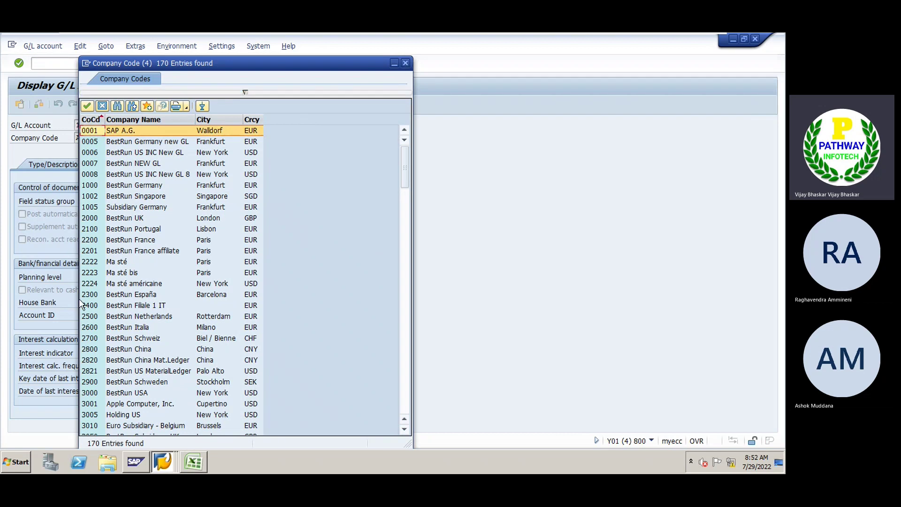
{"action": "scroll", "coordinate": [143, 340], "scroll_direction": "down", "scroll_amount": 20}
{"action": "scroll", "coordinate": [143, 340], "scroll_direction": "down", "scroll_amount": 17}
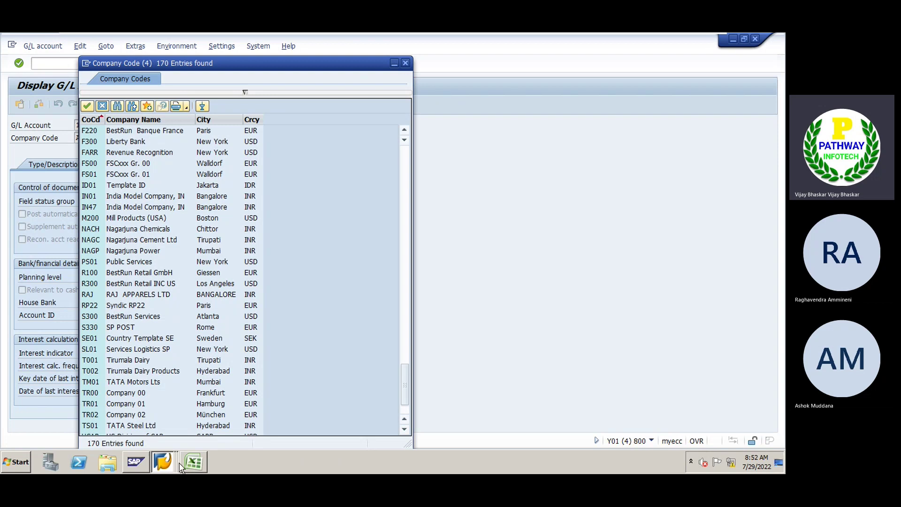
Switch back to the Excel workbook and enter NAGC in G252 as the company code of Nagarjuna Cement
{"action": "mouse_move", "coordinate": [188, 462]}
{"action": "left_click", "coordinate": [207, 433]}
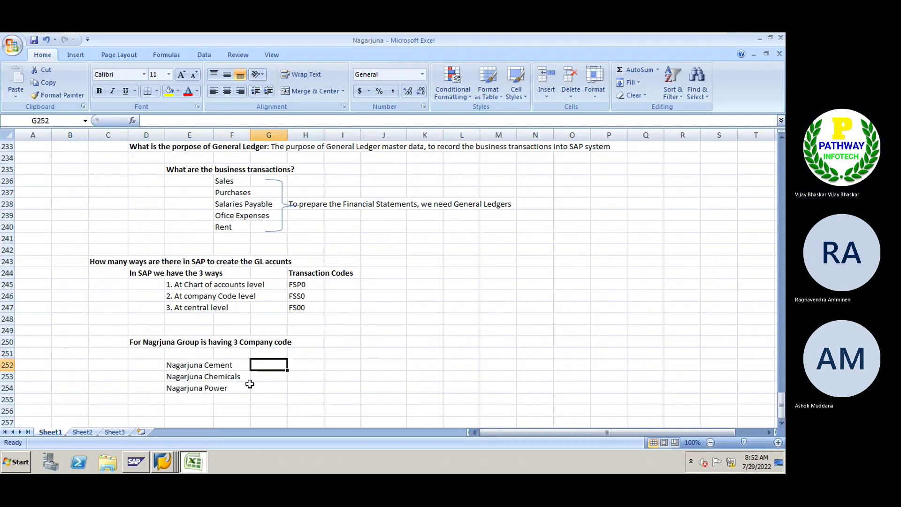
{"action": "type", "text": "NAGC"}
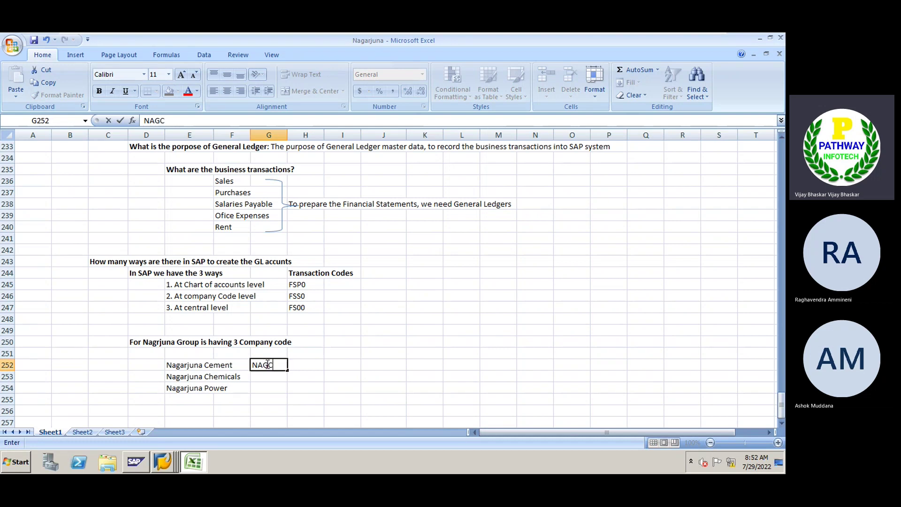
{"action": "key", "text": "Return"}
Check the SAP company code list and enter NACH in G253 for Nagarjuna Chemicals in Excel
{"action": "key", "text": "alt+Tab"}
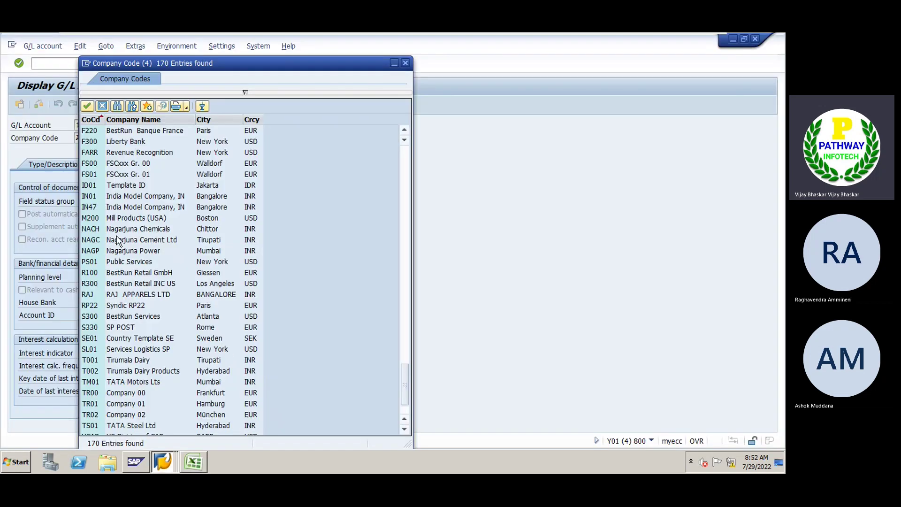
{"action": "key", "text": "alt+Tab"}
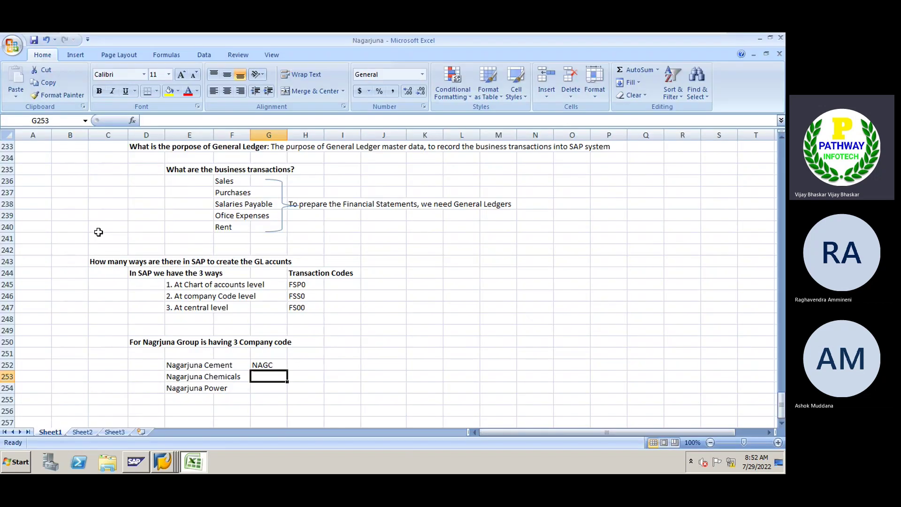
{"action": "type", "text": "NACH"}
{"action": "key", "text": "Return"}
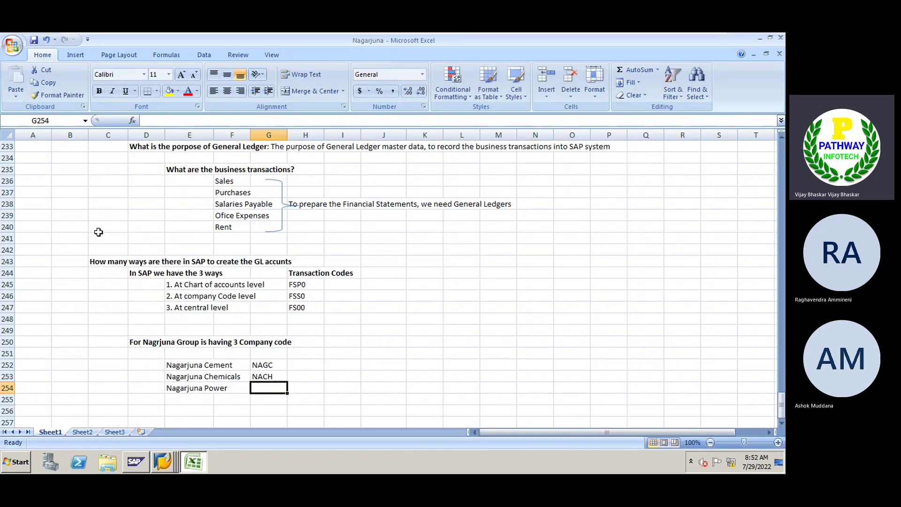
Look up the Nagarjuna Power code in SAP and enter NAGP in G254 of the Excel sheet
{"action": "key", "text": "alt+Tab"}
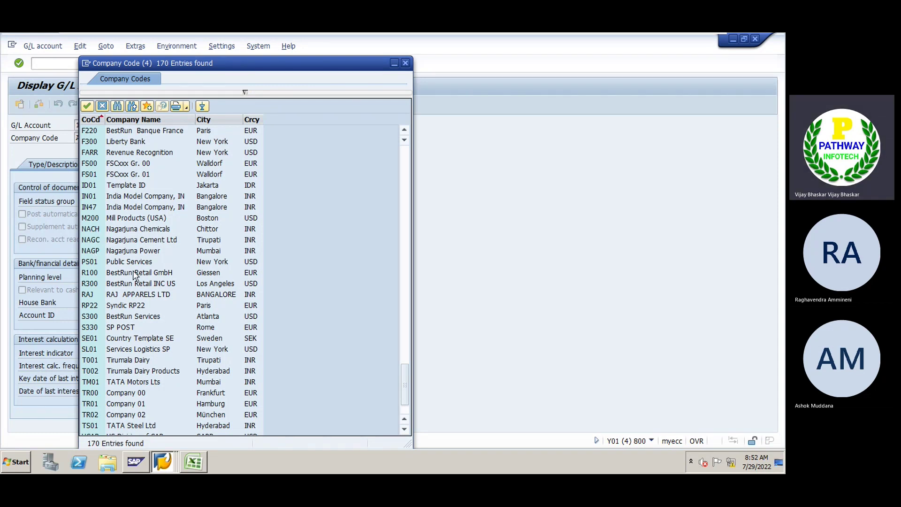
{"action": "key", "text": "alt+Tab"}
{"action": "type", "text": "N"}
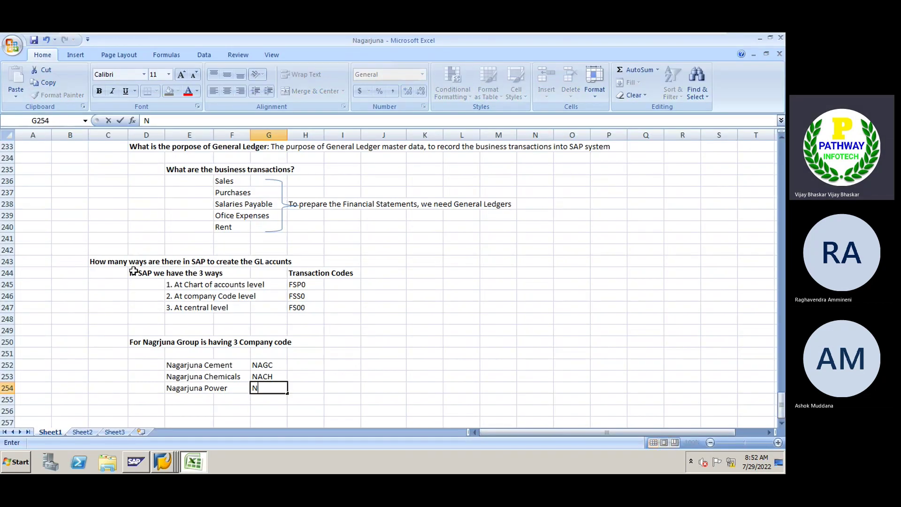
{"action": "type", "text": "AGP"}
{"action": "key", "text": "Return"}
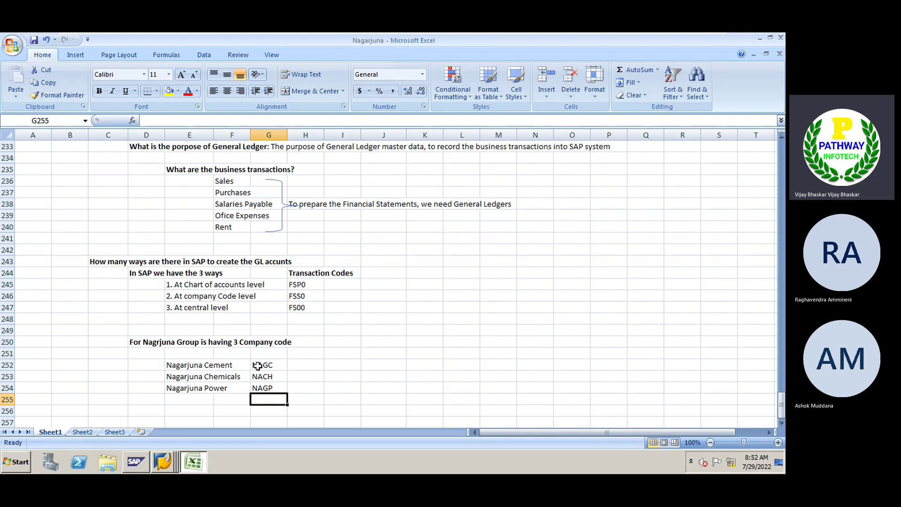
{"action": "left_click", "coordinate": [309, 363]}
{"action": "left_click", "coordinate": [299, 376]}
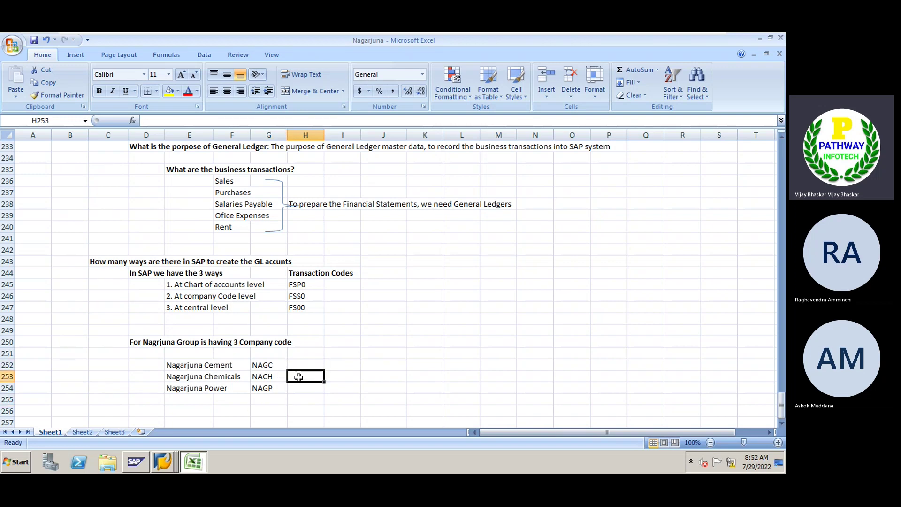
{"action": "left_click", "coordinate": [298, 387]}
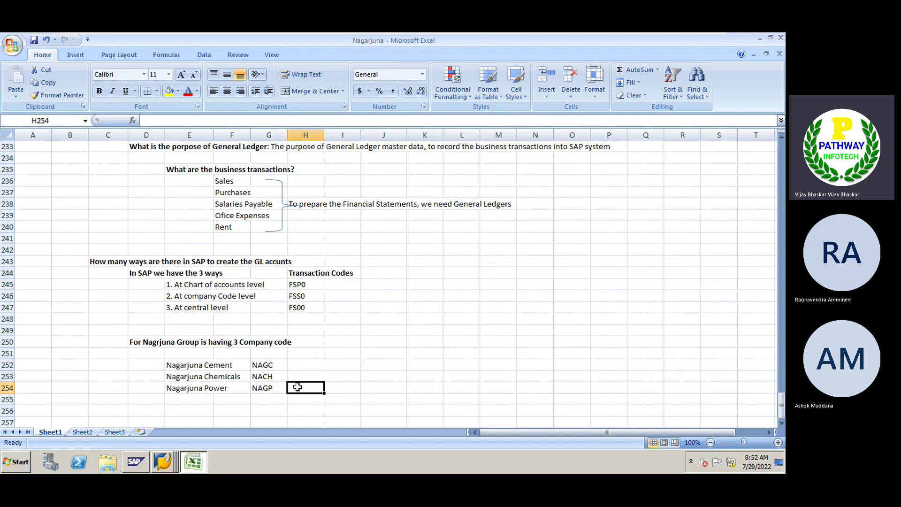
{"action": "scroll", "coordinate": [297, 387], "scroll_direction": "down", "scroll_amount": 2}
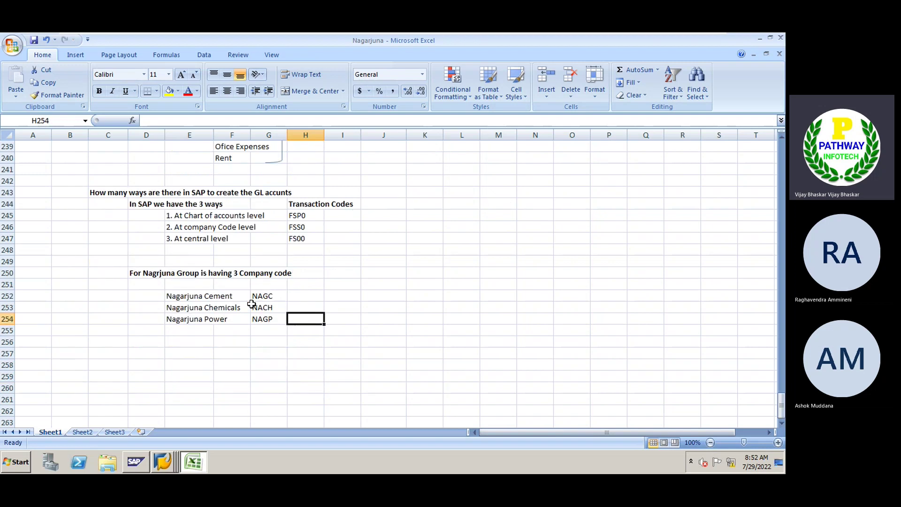
{"action": "left_click", "coordinate": [303, 293]}
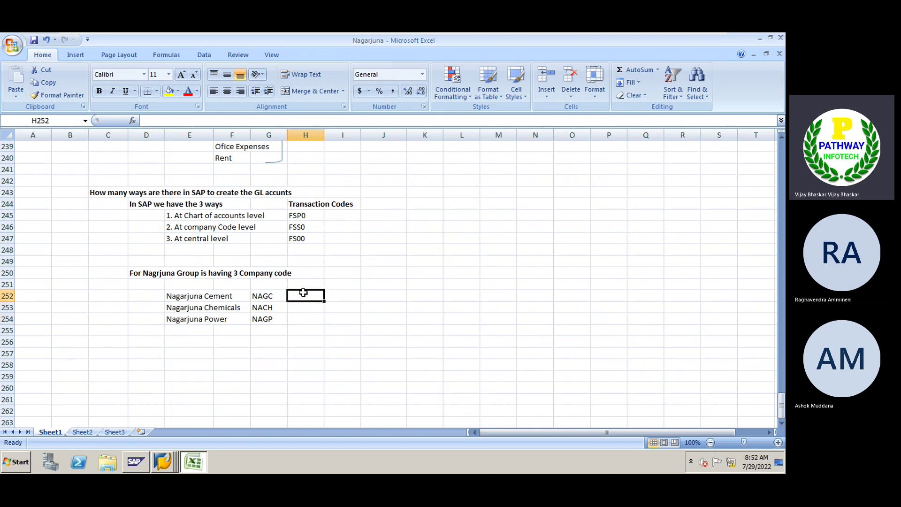
Enter Power Sale in H254 as the business activity of Nagarjuna Power
{"action": "left_click", "coordinate": [303, 319]}
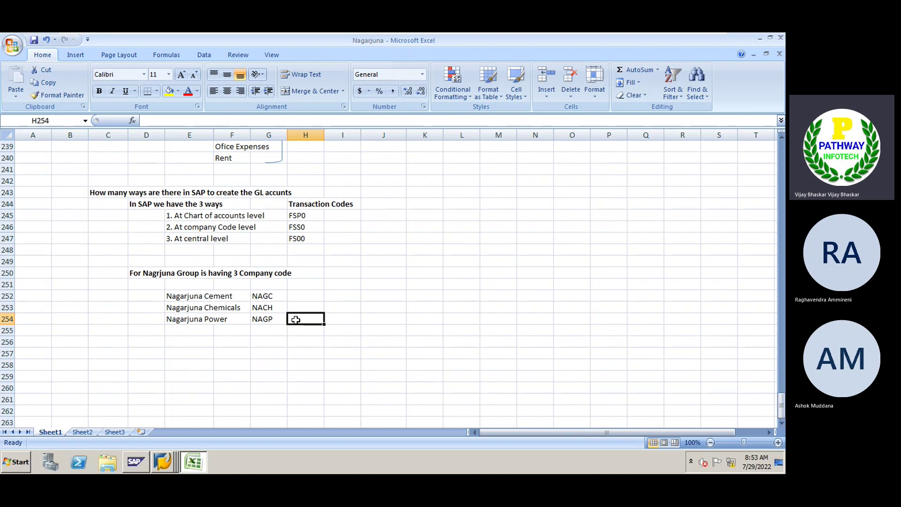
{"action": "type", "text": "Poq"}
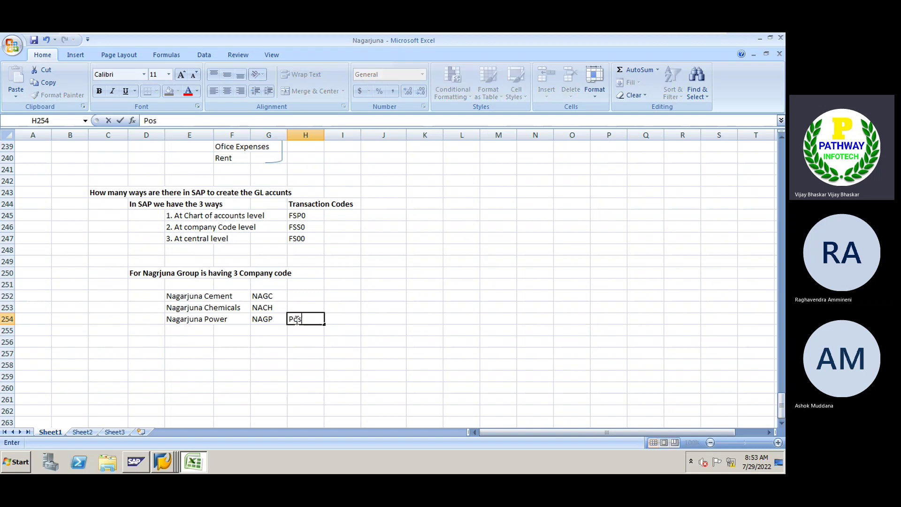
{"action": "key", "text": "BackSpace"}
{"action": "type", "text": "wer Sall"}
{"action": "key", "text": "BackSpace"}
{"action": "key", "text": "BackSpace"}
{"action": "type", "text": "ale"}
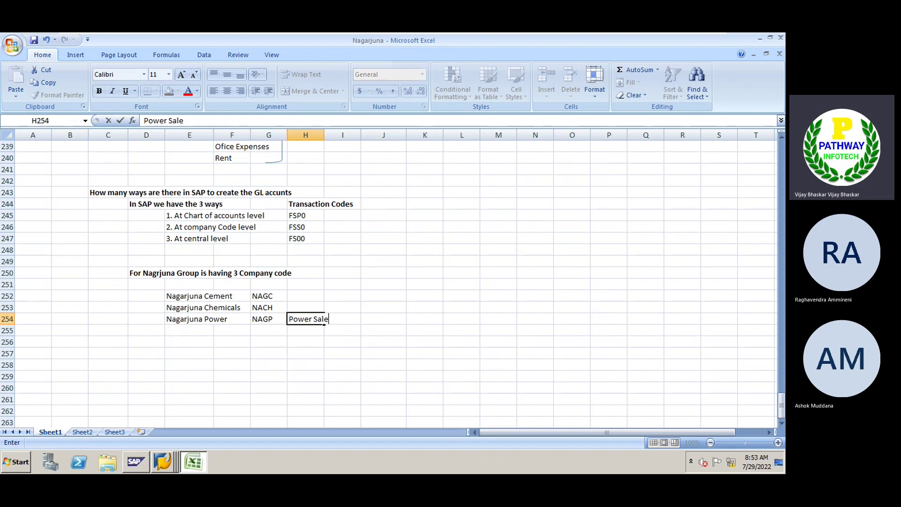
{"action": "key", "text": "Return"}
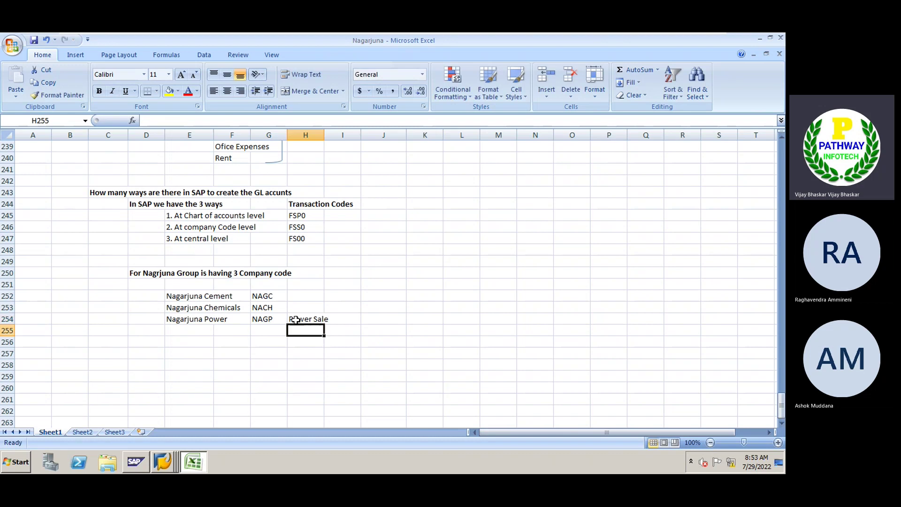
Enter "Chemicales Manufacture" in H253 as the business activity of Nagarjuna Chemicals
{"action": "left_click", "coordinate": [302, 308]}
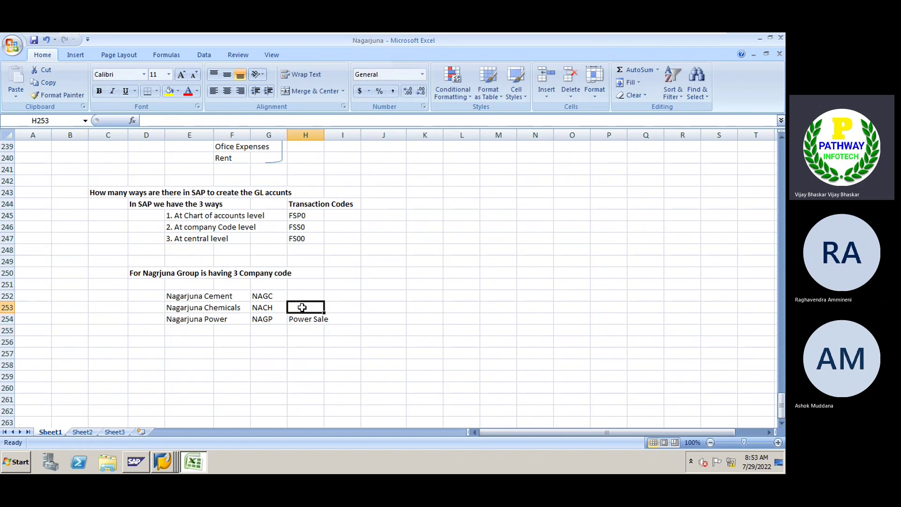
{"action": "type", "text": "Chemi"}
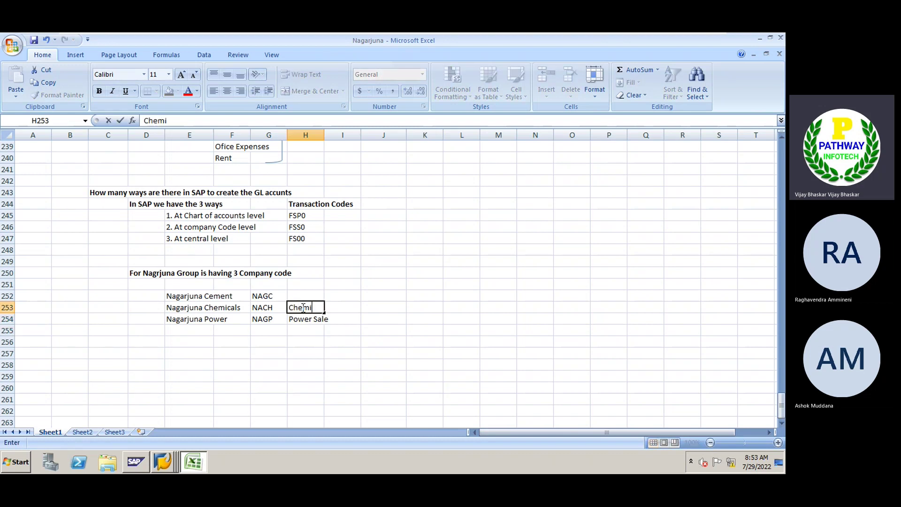
{"action": "type", "text": "cales Manufa"}
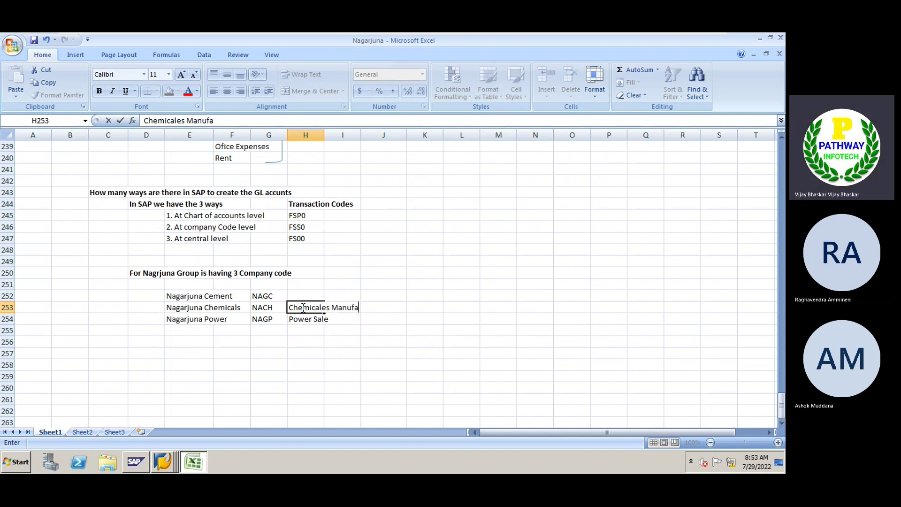
{"action": "type", "text": "cure"}
{"action": "key", "text": "BackSpace"}
{"action": "key", "text": "BackSpace"}
{"action": "key", "text": "BackSpace"}
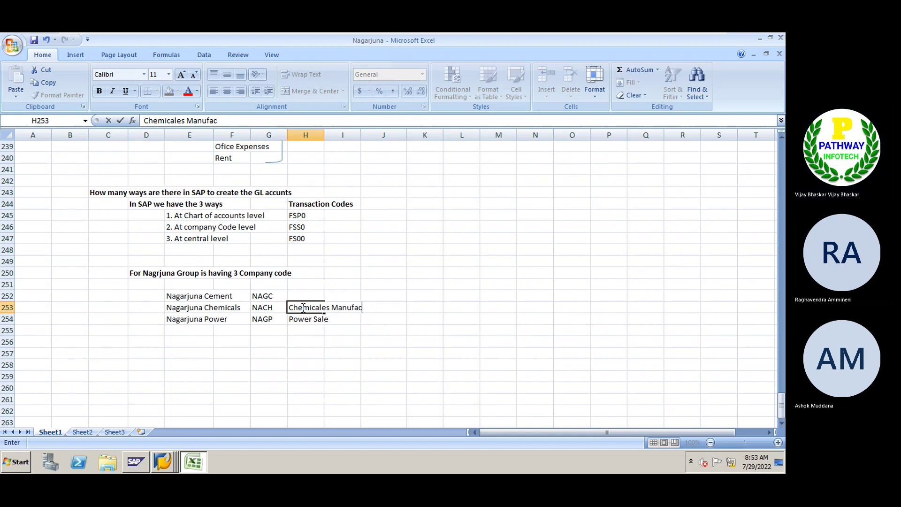
{"action": "type", "text": "ture"}
{"action": "key", "text": "Return"}
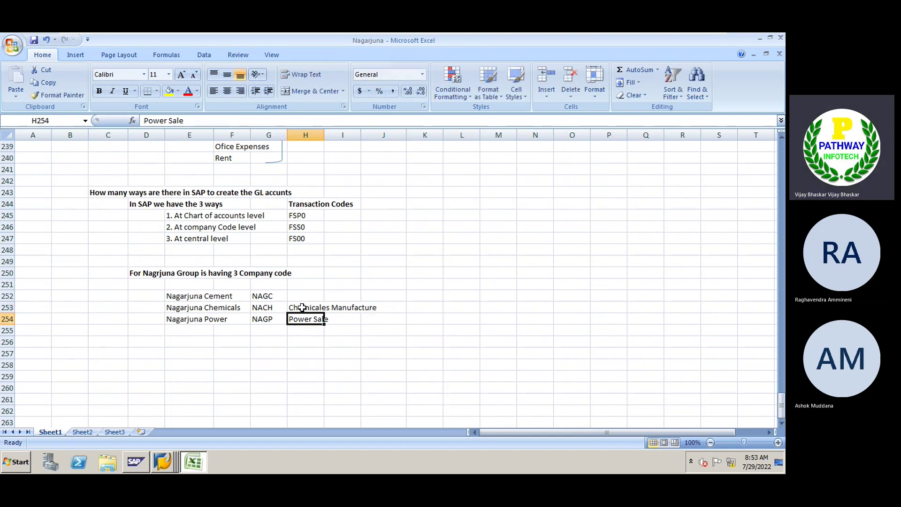
Enter "Cement Maufacture" in H252 as the business activity of Nagarjuna Cement
{"action": "left_click", "coordinate": [301, 294]}
{"action": "type", "text": "Ceme"}
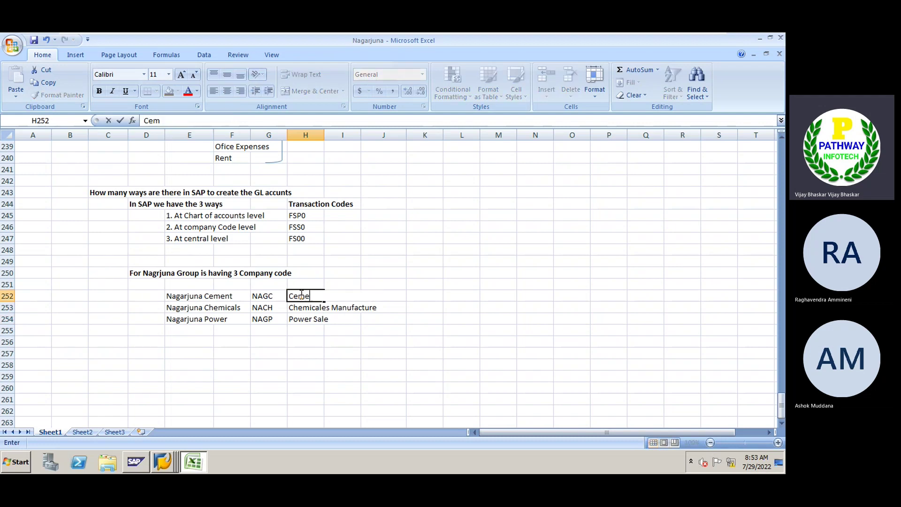
{"action": "type", "text": "nt Manbu="}
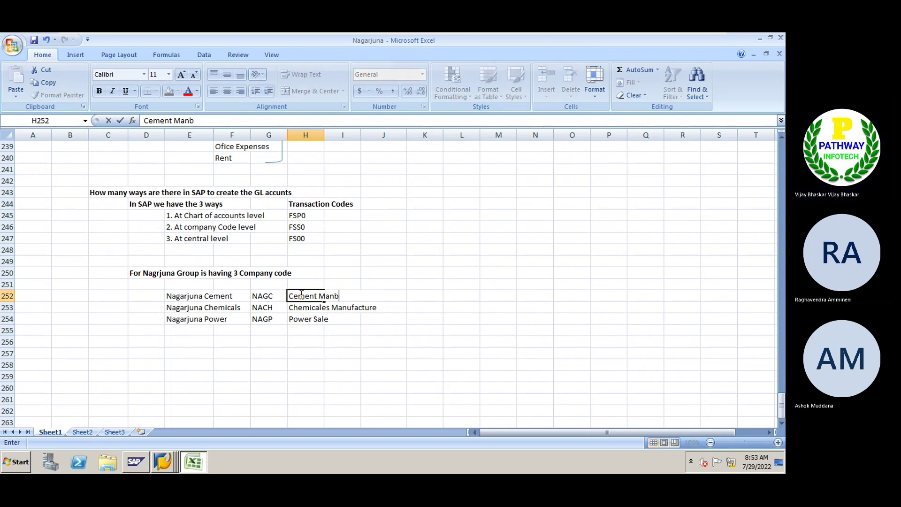
{"action": "key", "text": "BackSpace"}
{"action": "key", "text": "BackSpace"}
{"action": "key", "text": "BackSpace"}
{"action": "key", "text": "BackSpace"}
{"action": "type", "text": "ufacture"}
{"action": "key", "text": "Return"}
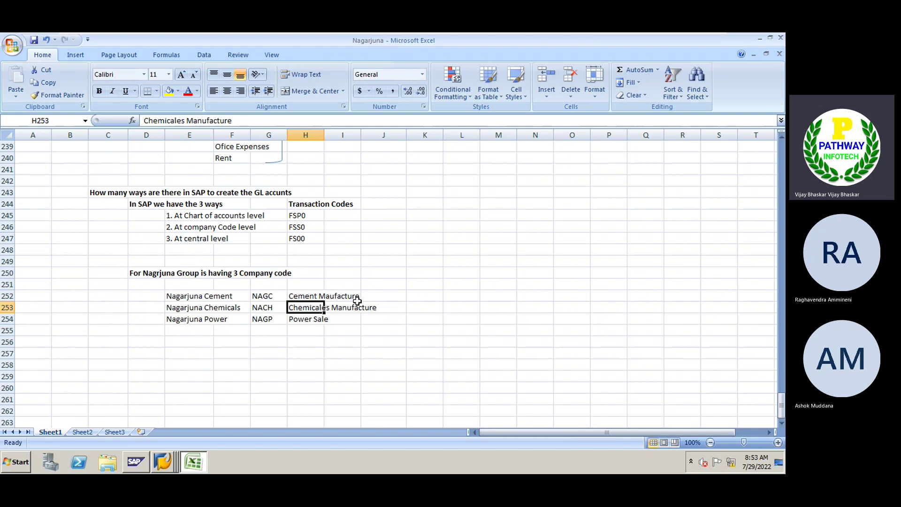
Enter the heading "For cement Industry:" in E258 below the company list
{"action": "left_click", "coordinate": [347, 295]}
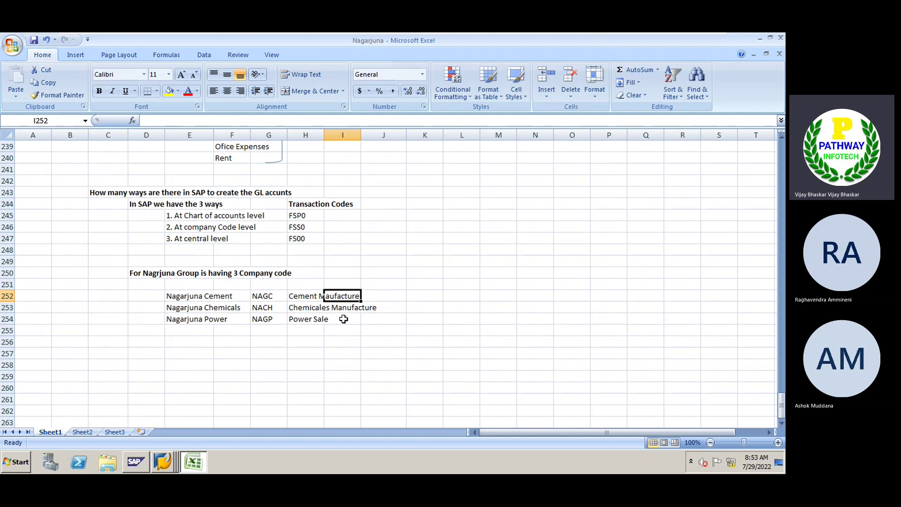
{"action": "left_click", "coordinate": [332, 319]}
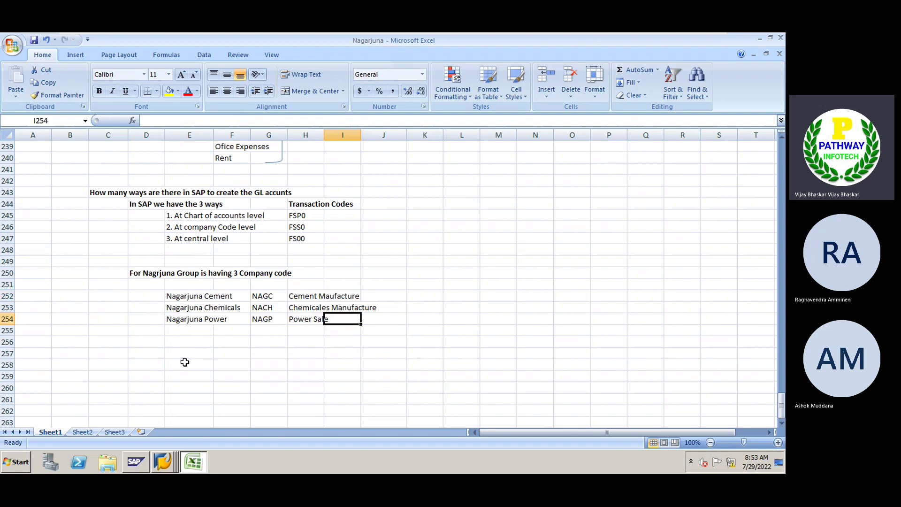
{"action": "left_click", "coordinate": [178, 364]}
{"action": "type", "text": "Co"}
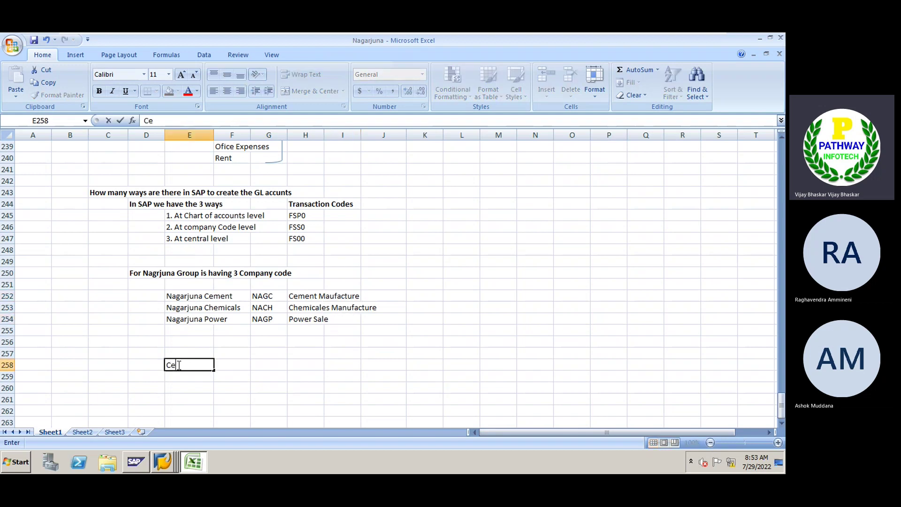
{"action": "key", "text": "BackSpace"}
{"action": "key", "text": "BackSpace"}
{"action": "type", "text": "For cem"}
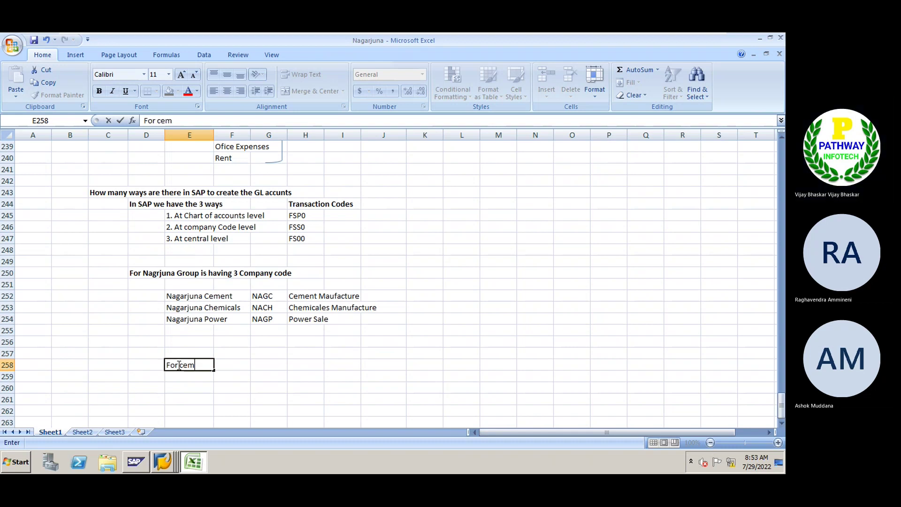
{"action": "type", "text": "ent Indust"}
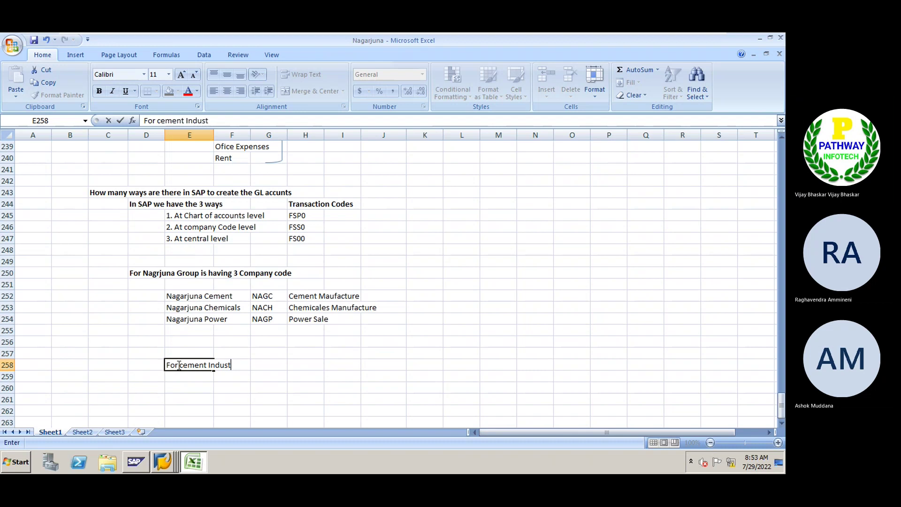
{"action": "type", "text": "ry:"}
{"action": "key", "text": "Return"}
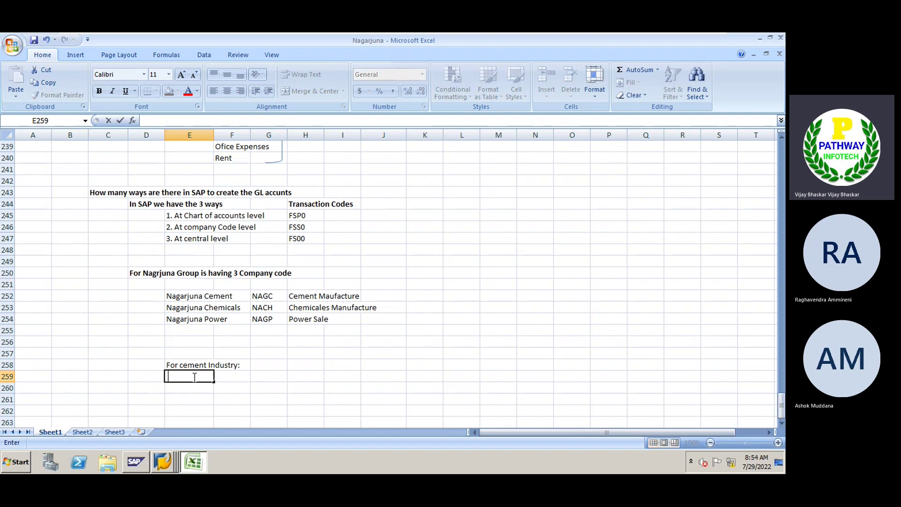
List "Employees" in E259 and "Rawmaterial" in E260 under the cement industry heading
{"action": "type", "text": "Emp"}
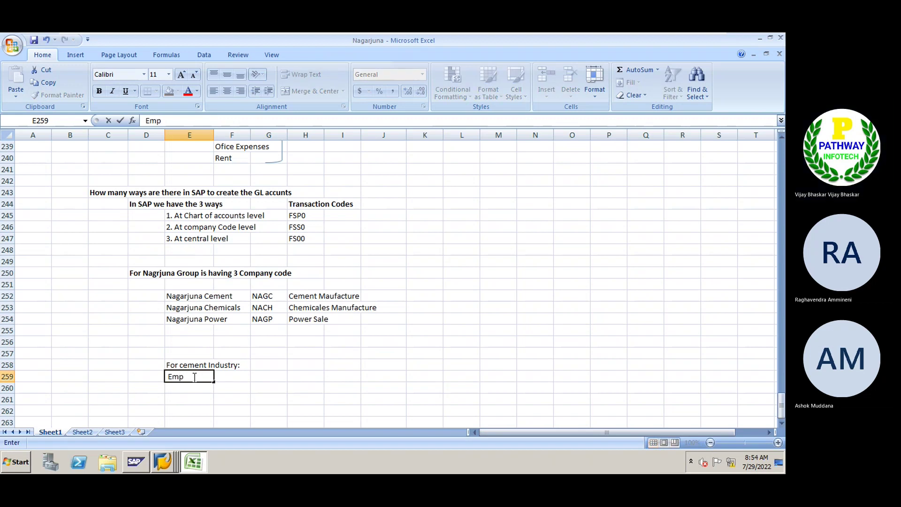
{"action": "type", "text": "loyees"}
{"action": "key", "text": "Return"}
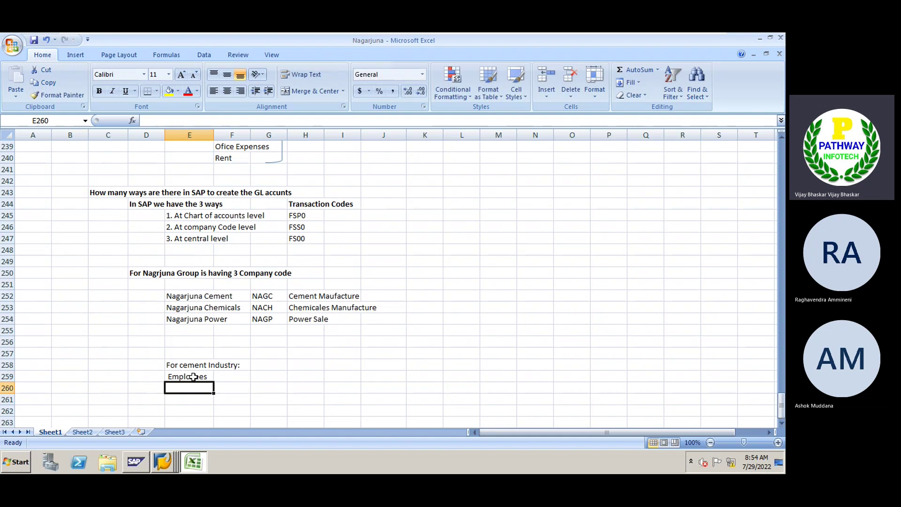
{"action": "type", "text": "Rau"}
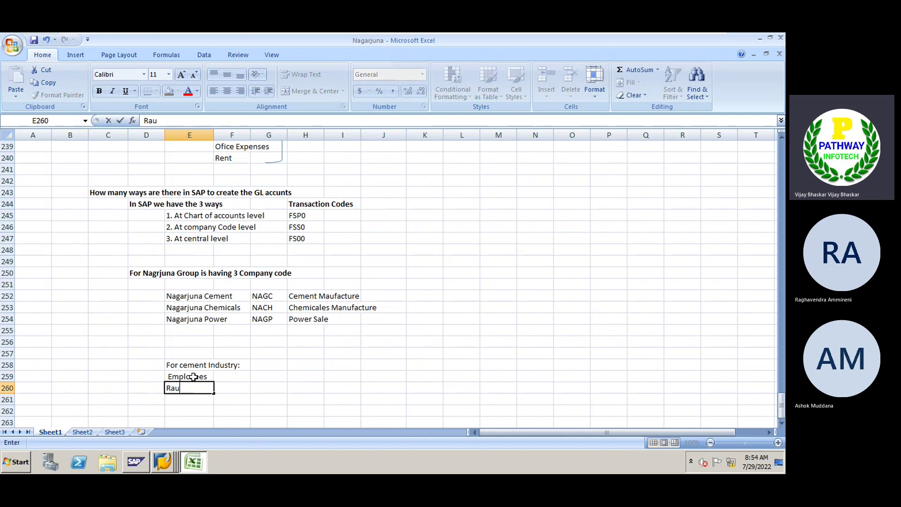
{"action": "key", "text": "BackSpace"}
{"action": "type", "text": "wmaterial"}
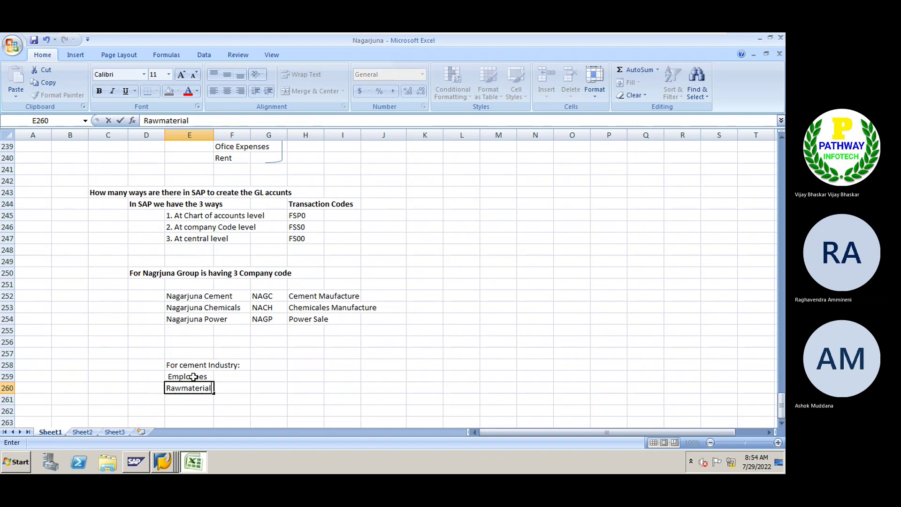
{"action": "key", "text": "Return"}
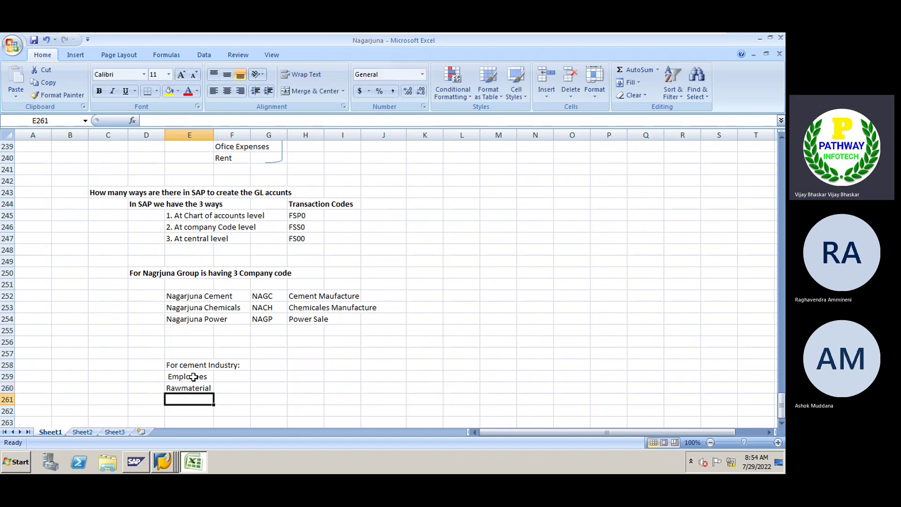
Continue the cement industry list with "Poswer" in E261 and "Plant and Mechinary" in E262
{"action": "type", "text": "Pos"}
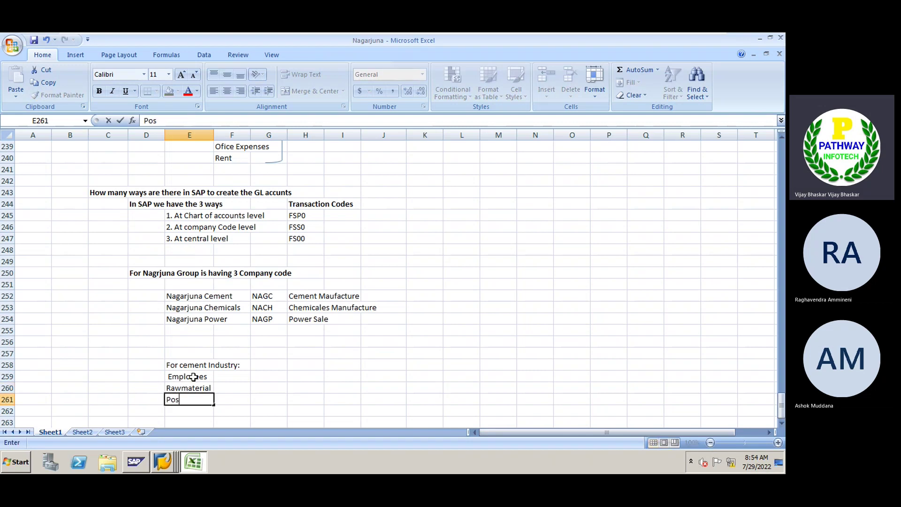
{"action": "type", "text": "wer"}
{"action": "key", "text": "Return"}
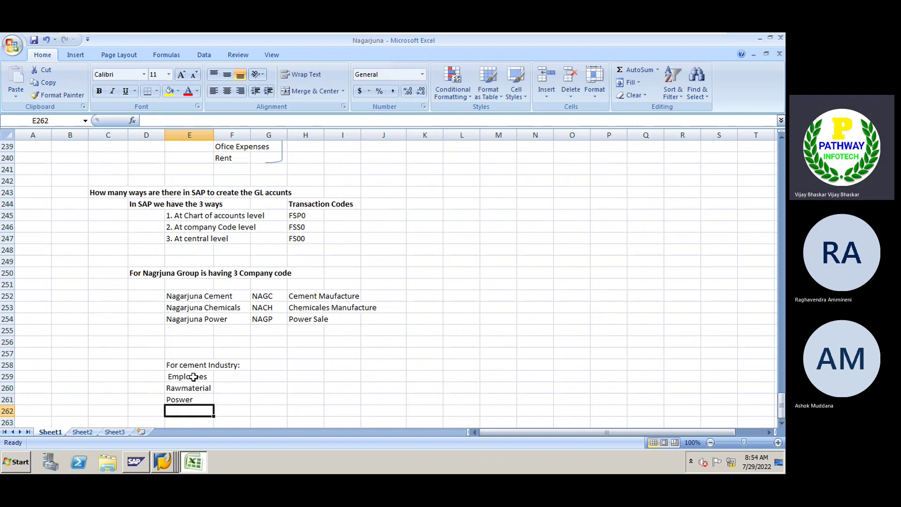
{"action": "type", "text": "Plant and "}
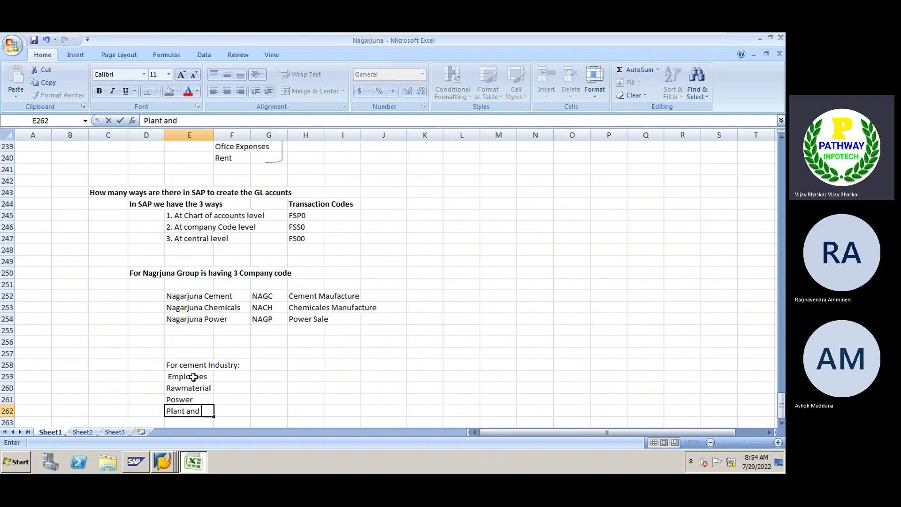
{"action": "type", "text": "Mechinary"}
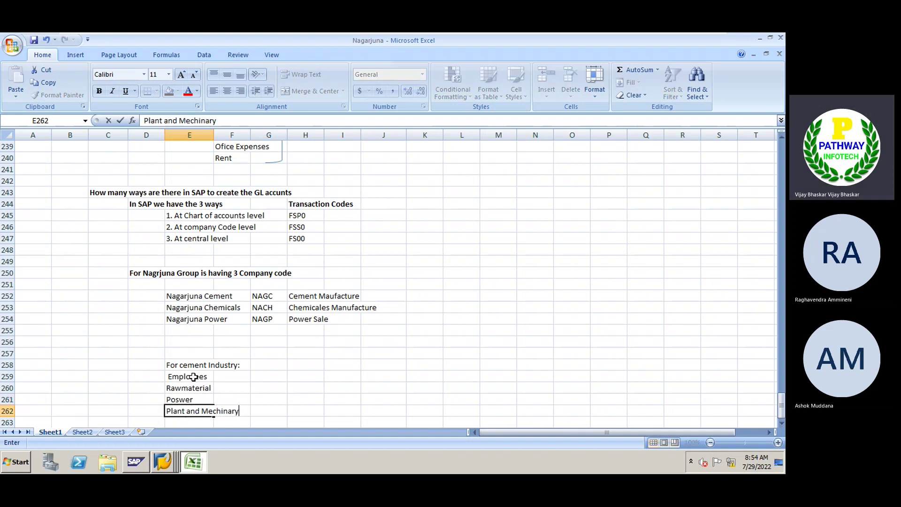
{"action": "key", "text": "Return"}
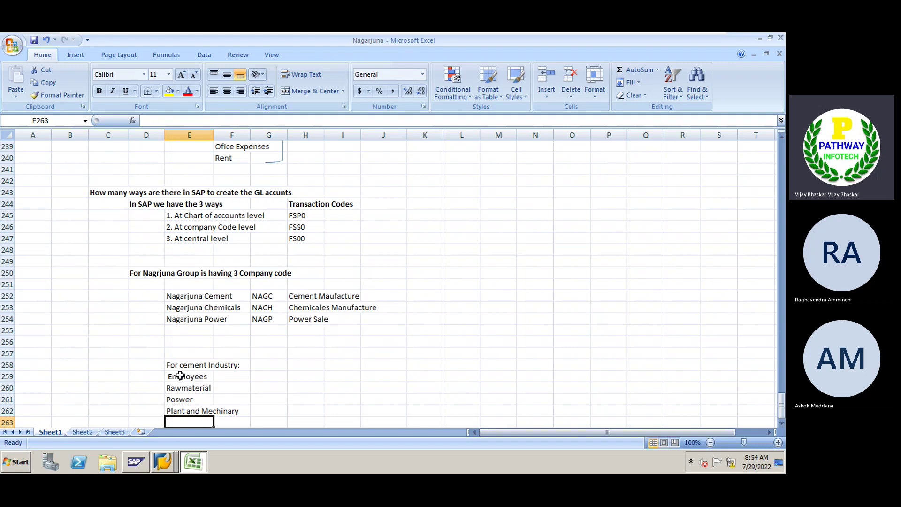
Make the "For cement Industry:" heading in E258 bold
{"action": "left_click_drag", "start_coordinate": [179, 374], "coordinate": [184, 410]}
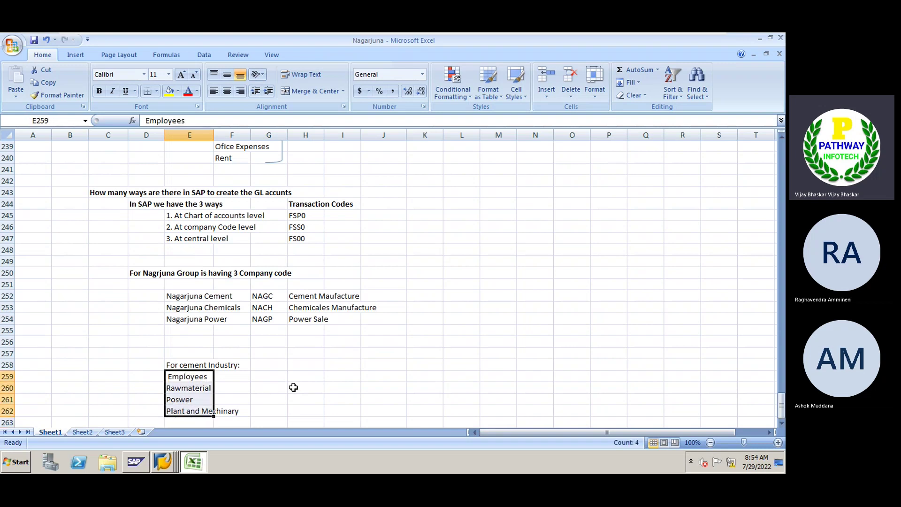
{"action": "key", "text": "ctrl+c"}
{"action": "key", "text": "Escape"}
{"action": "left_click", "coordinate": [183, 365]}
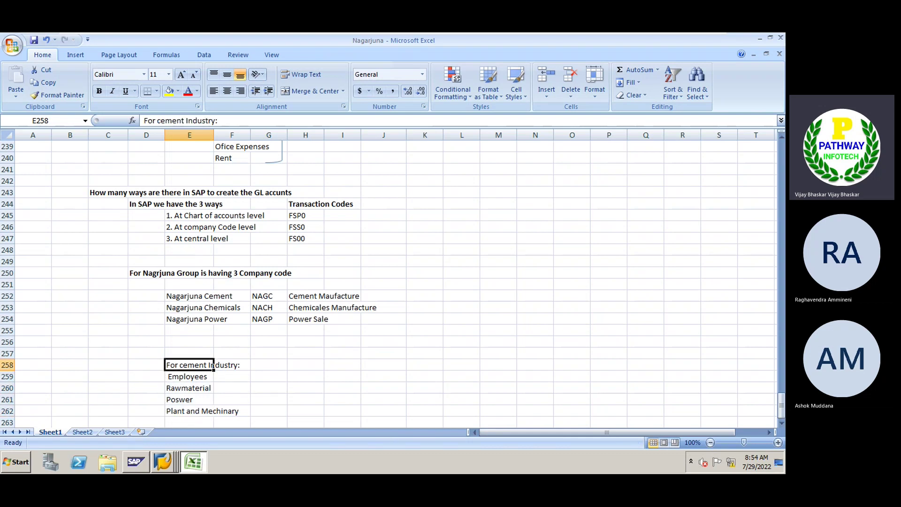
{"action": "key", "text": "ctrl+c"}
{"action": "key", "text": "Escape"}
{"action": "key", "text": "ctrl+b"}
Enter "Salaries" in G259 as the transaction for the Employees row
{"action": "left_click", "coordinate": [268, 378]}
{"action": "type", "text": "Sala"}
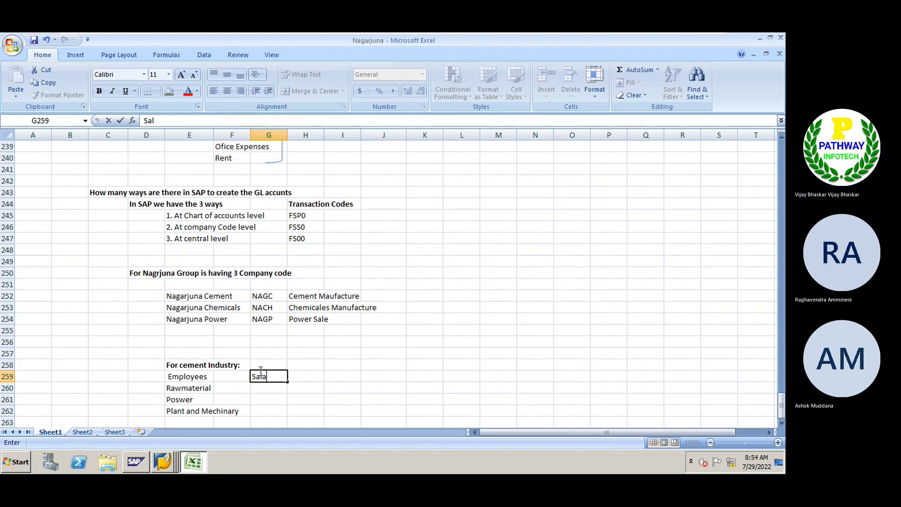
{"action": "type", "text": "ries"}
{"action": "key", "text": "Return"}
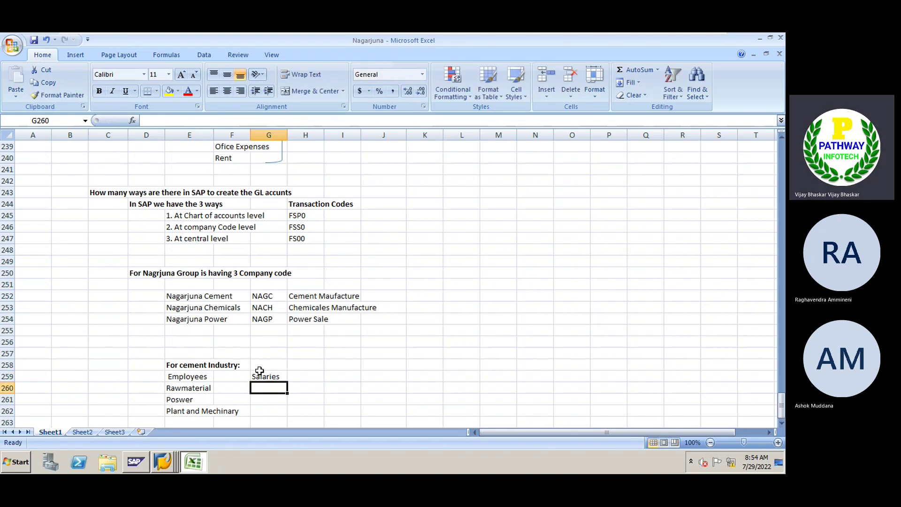
Enter "RM Purchases" in G260 as the transaction for the Rawmaterial row
{"action": "type", "text": "RM"}
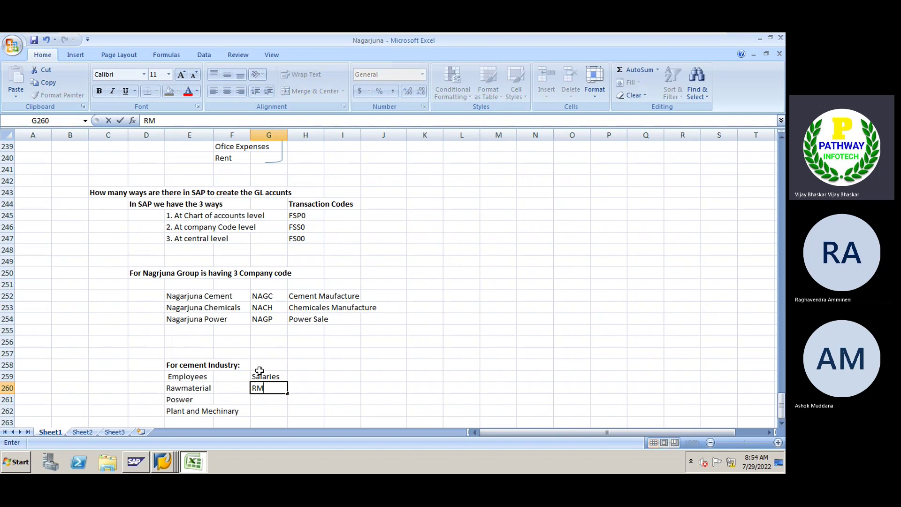
{"action": "key", "text": "BackSpace"}
{"action": "key", "text": "BackSpace"}
{"action": "left_click", "coordinate": [266, 376]}
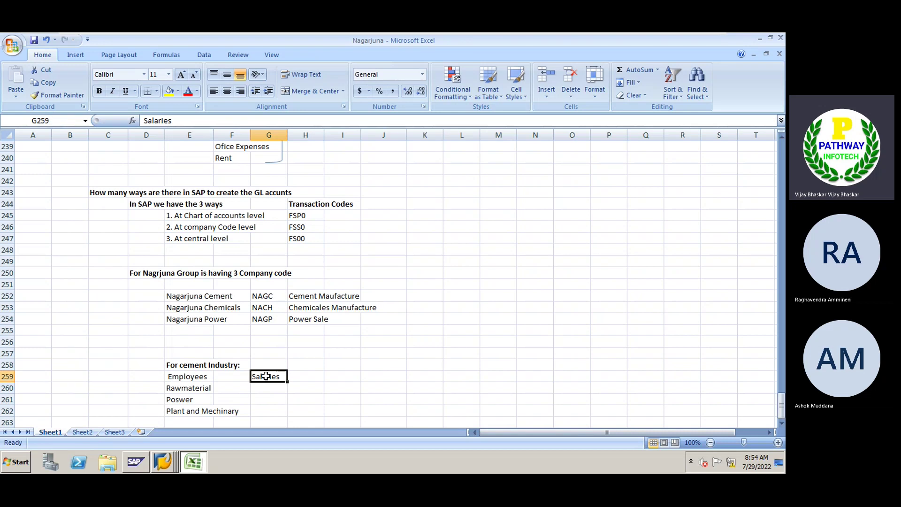
{"action": "key", "text": "Down"}
{"action": "type", "text": "RM P"}
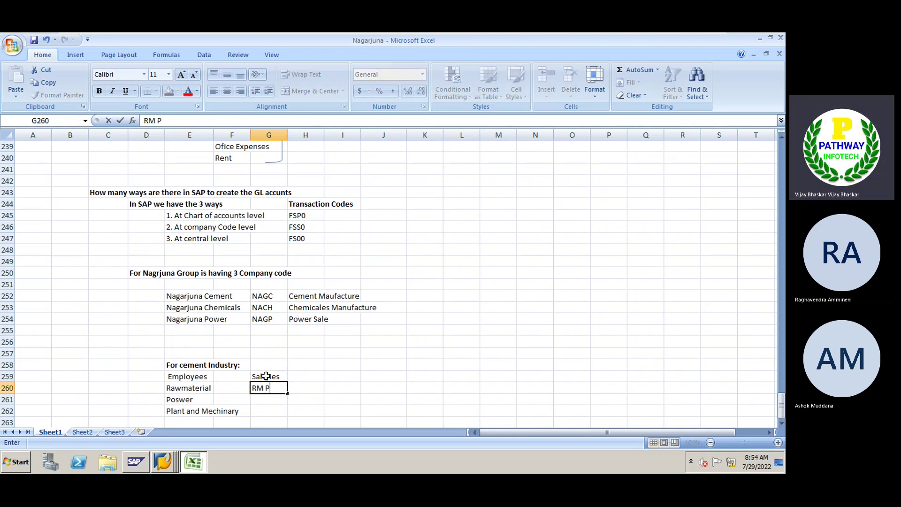
{"action": "type", "text": "urchases"}
{"action": "key", "text": "Return"}
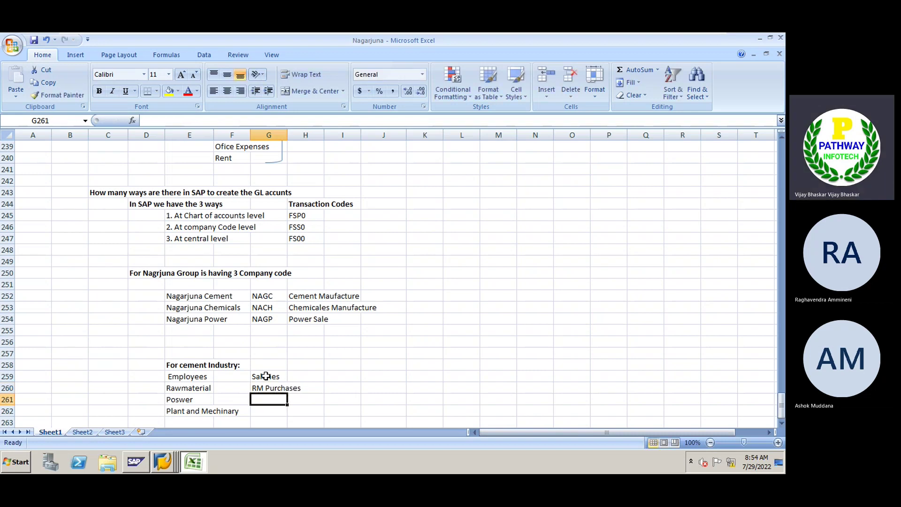
Correct the spelling of the list entry in E261 to "Power"
{"action": "left_click", "coordinate": [189, 397]}
{"action": "left_click", "coordinate": [157, 121]}
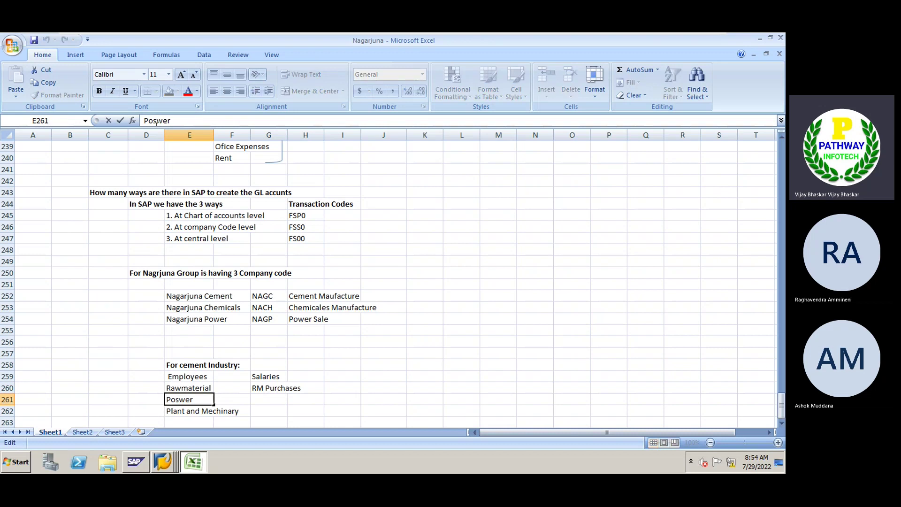
{"action": "key", "text": "BackSpace"}
Enter "Power Bill" in G261 for Power and "Purchases" in G262 for Plant and Mechinary
{"action": "left_click", "coordinate": [257, 400]}
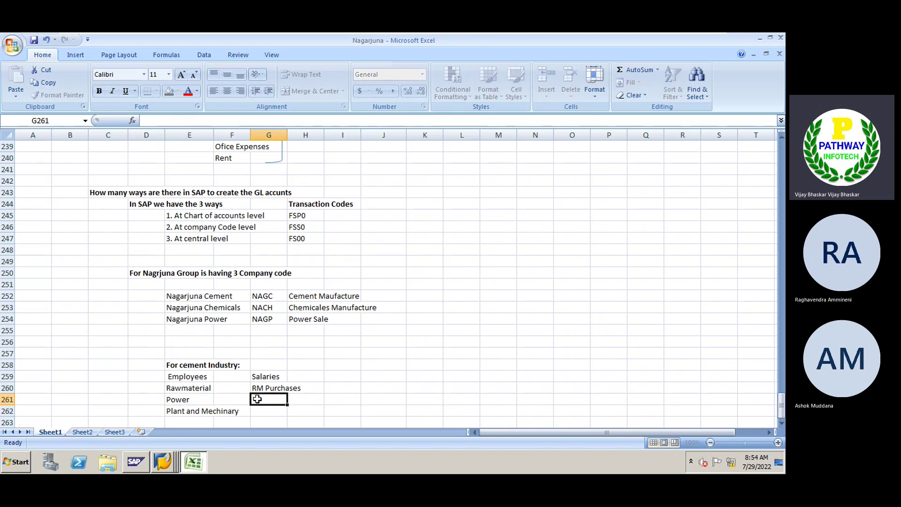
{"action": "type", "text": "Powe"}
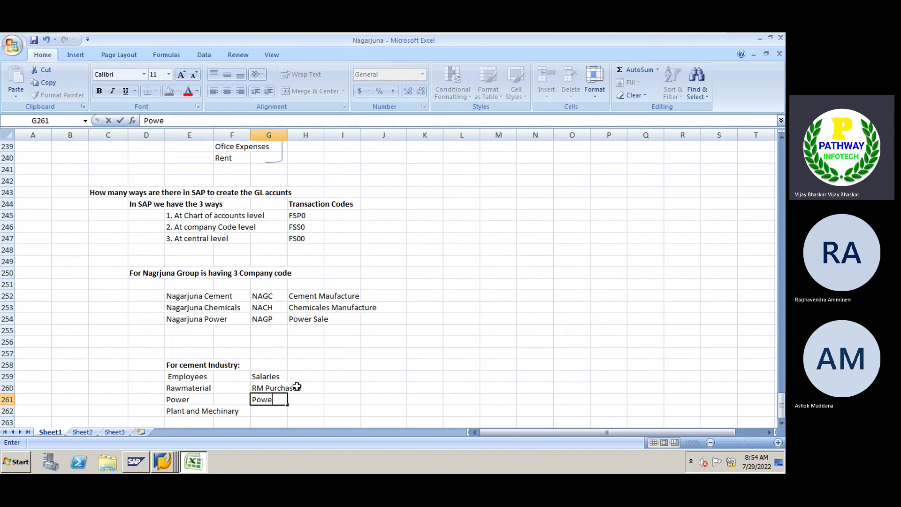
{"action": "type", "text": "r Bill"}
{"action": "key", "text": "Return"}
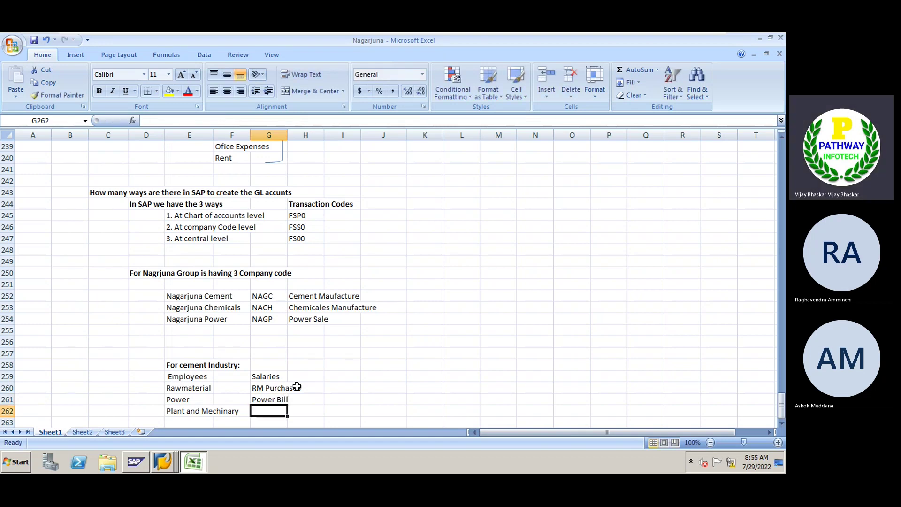
{"action": "type", "text": "Purchases"}
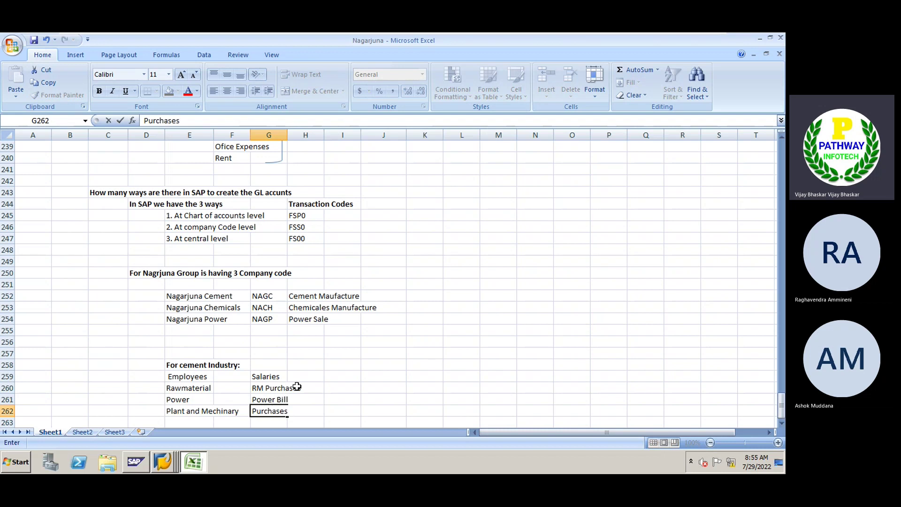
{"action": "key", "text": "Return"}
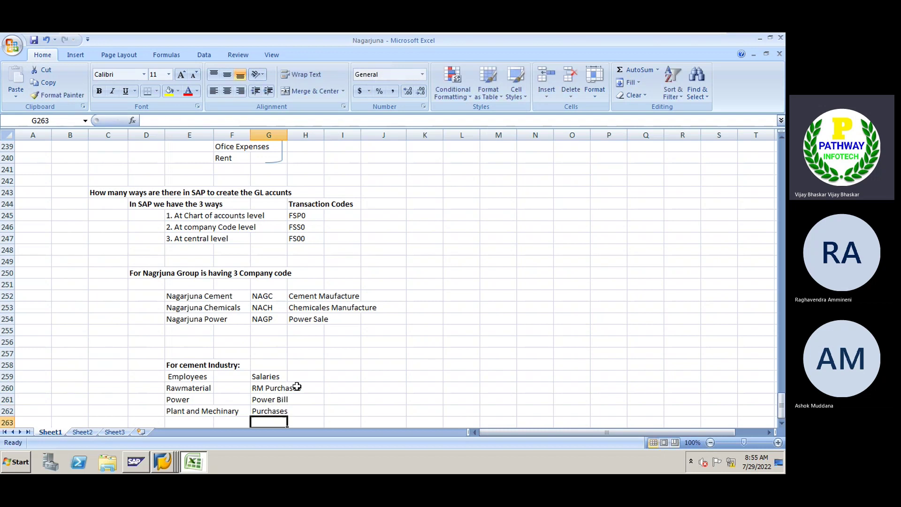
Add the bold heading "Business Transactions" in G258 above the transaction entries
{"action": "left_click", "coordinate": [266, 367]}
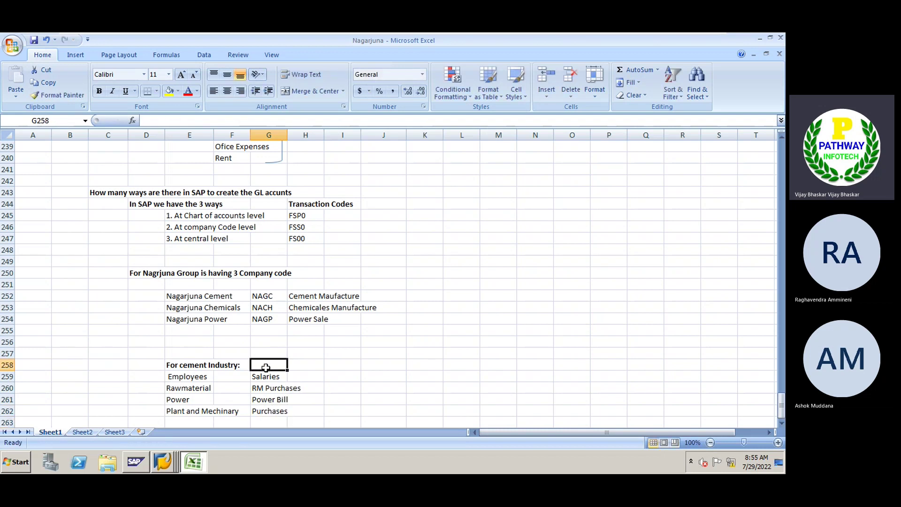
{"action": "type", "text": "Business T"}
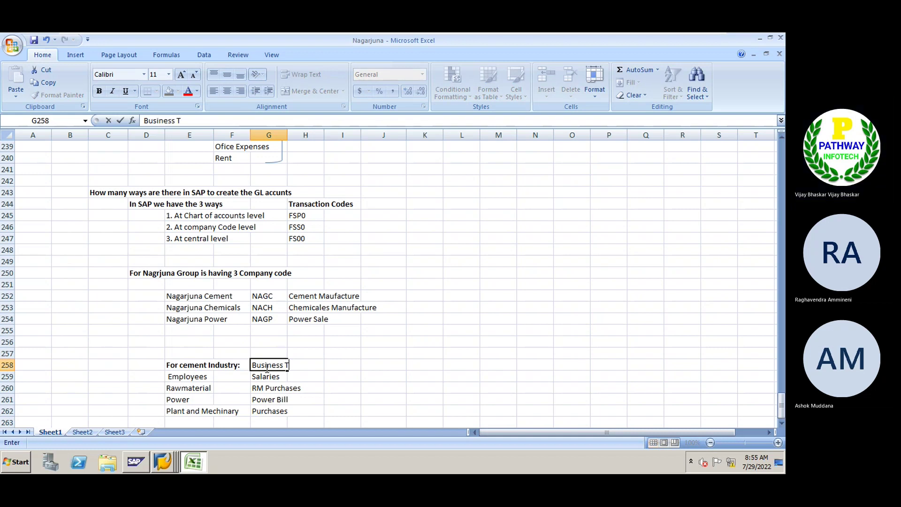
{"action": "type", "text": "rabsactions"}
{"action": "key", "text": "BackSpace"}
{"action": "key", "text": "BackSpace"}
{"action": "key", "text": "BackSpace"}
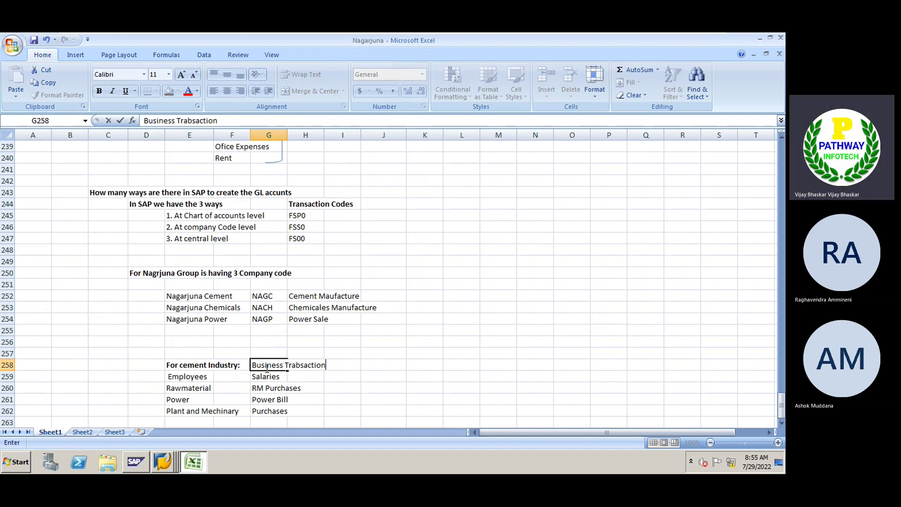
{"action": "key", "text": "BackSpace"}
{"action": "key", "text": "BackSpace"}
{"action": "key", "text": "BackSpace"}
{"action": "key", "text": "BackSpace"}
{"action": "key", "text": "BackSpace"}
{"action": "key", "text": "BackSpace"}
{"action": "type", "text": "nsac"}
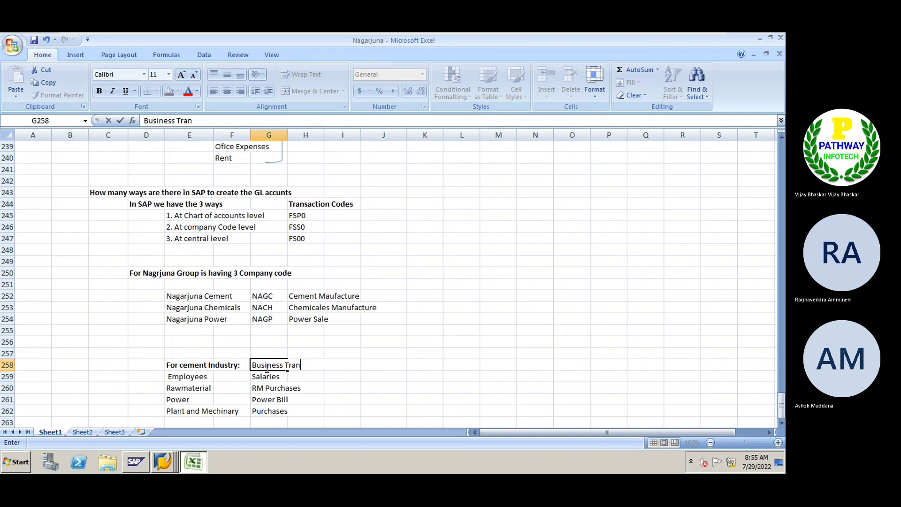
{"action": "type", "text": "tions'"}
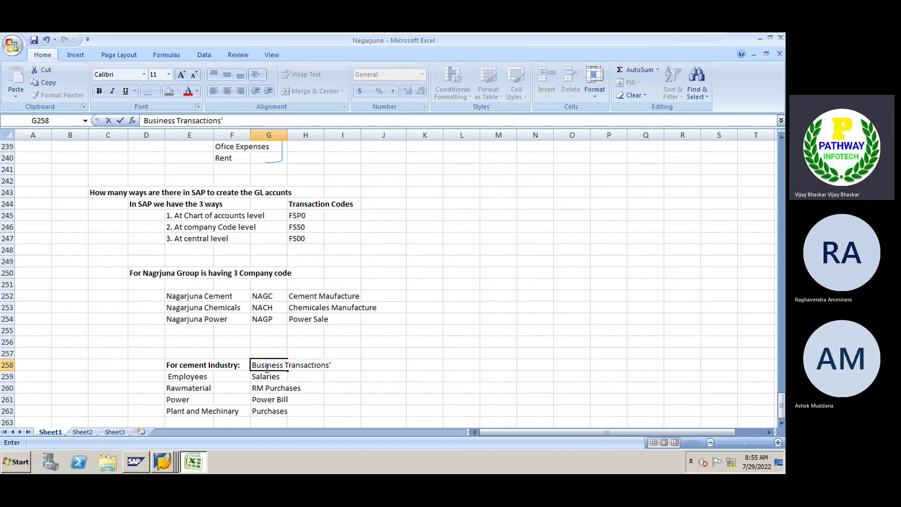
{"action": "key", "text": "Return"}
{"action": "left_click", "coordinate": [266, 365]}
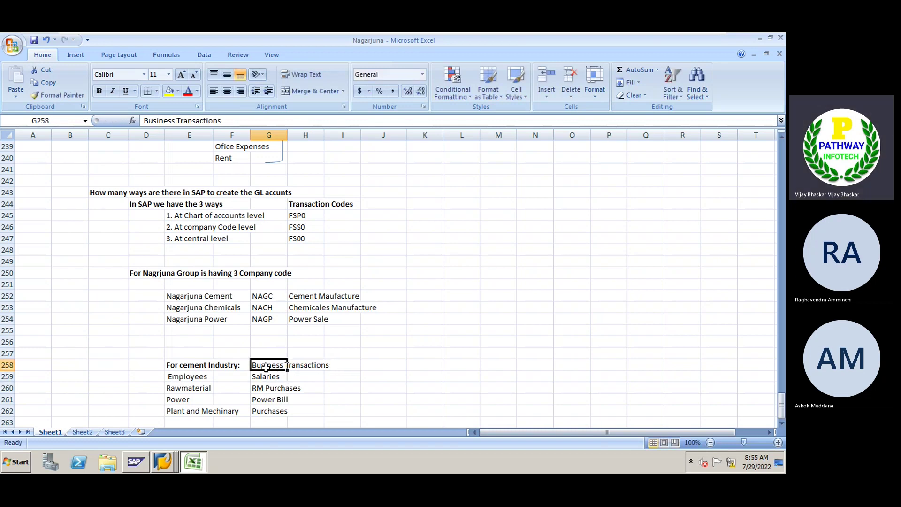
{"action": "key", "text": "ctrl+b"}
Enter "Expences GL" in I259 as the account type for the Salaries transaction
{"action": "left_click", "coordinate": [340, 377]}
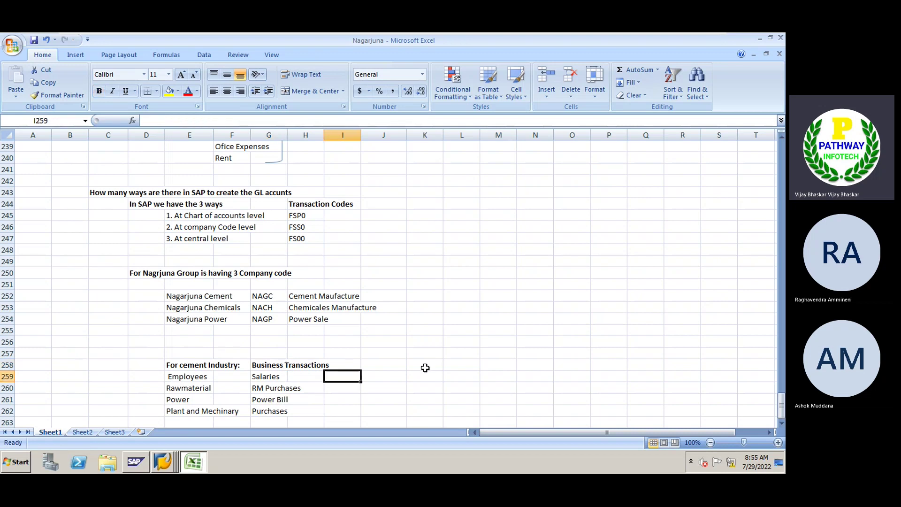
{"action": "type", "text": "4000"}
{"action": "key", "text": "BackSpace"}
{"action": "key", "text": "BackSpace"}
{"action": "key", "text": "BackSpace"}
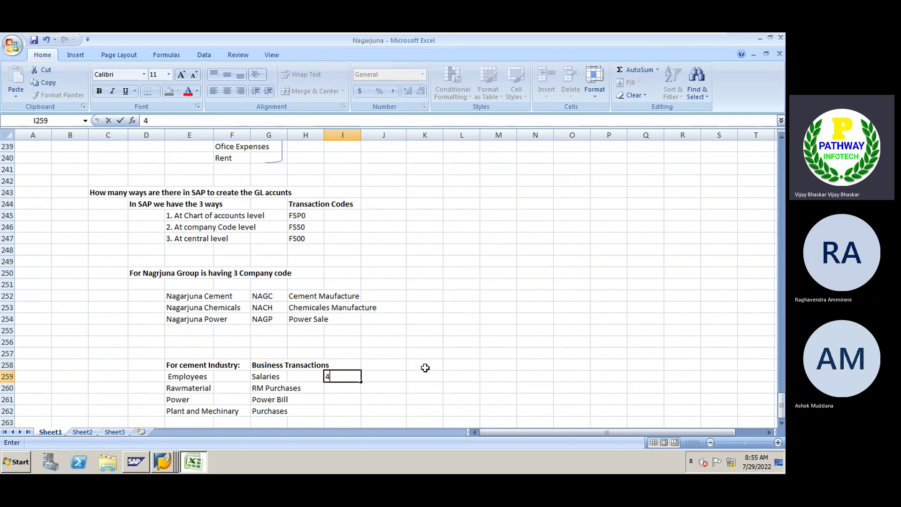
{"action": "key", "text": "BackSpace"}
{"action": "type", "text": "Expences GL"}
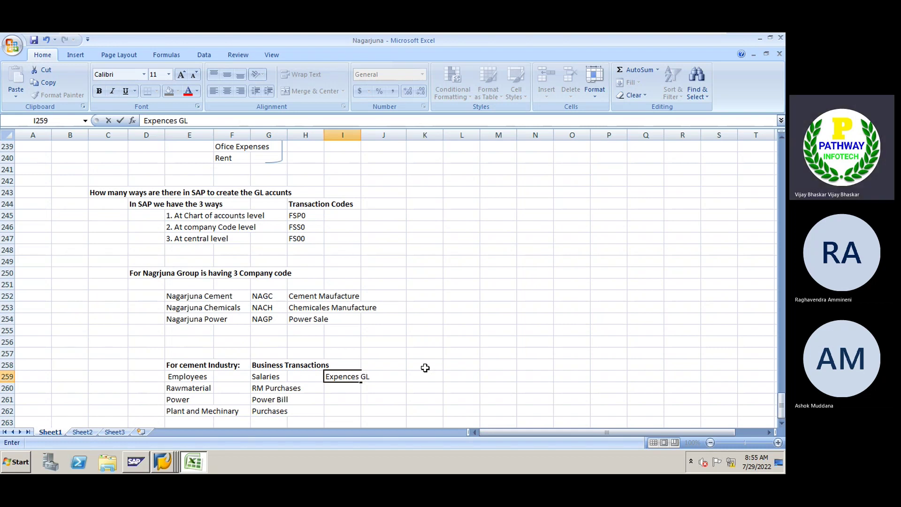
{"action": "key", "text": "Return"}
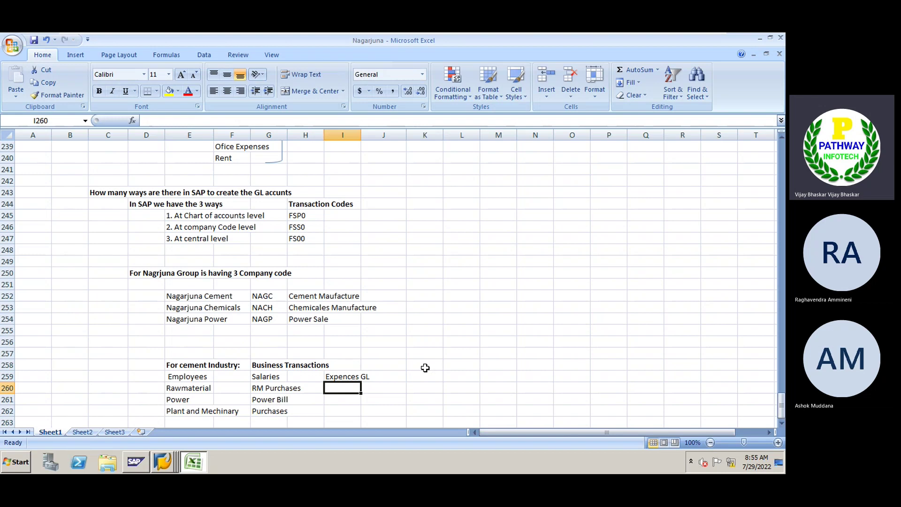
Enter "RM Purchases GL" in I260 and "POWER GL" in I261 as the accounts for RM Purchases and Power Bill
{"action": "type", "text": "RM Purc"}
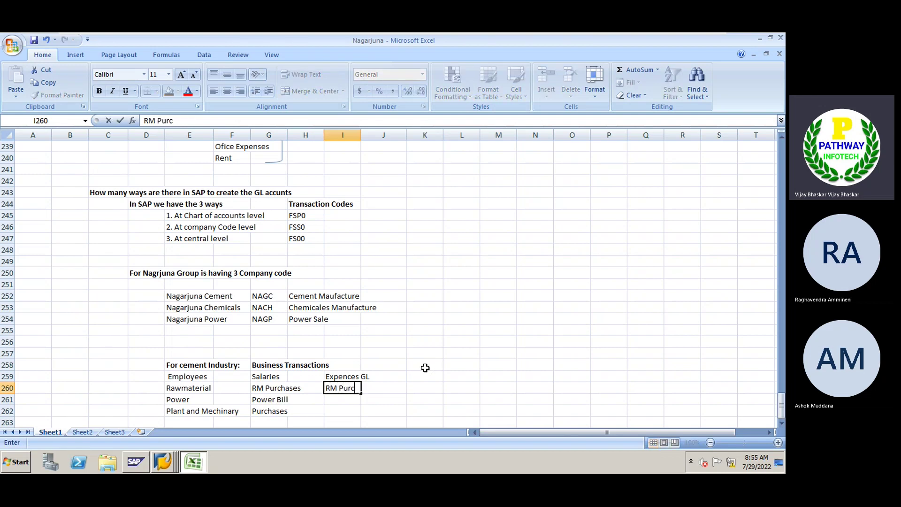
{"action": "type", "text": "hases GL"}
{"action": "key", "text": "Return"}
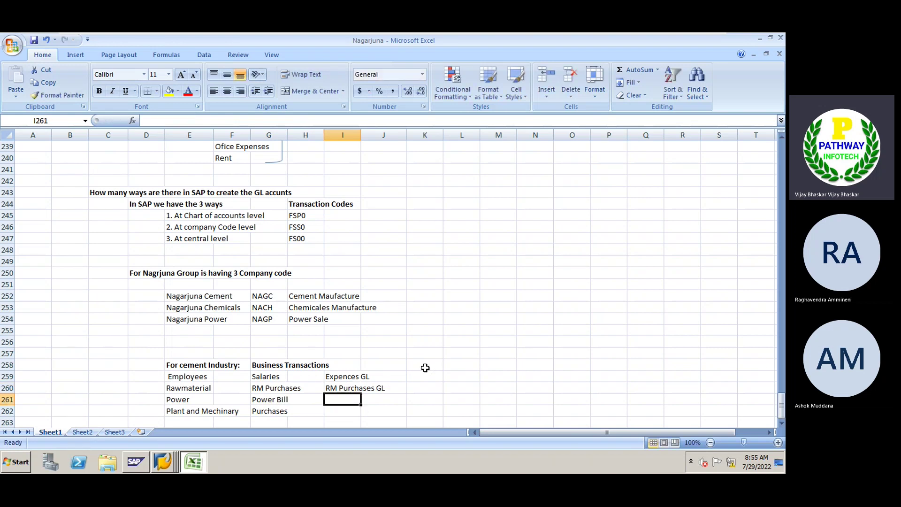
{"action": "type", "text": "P"}
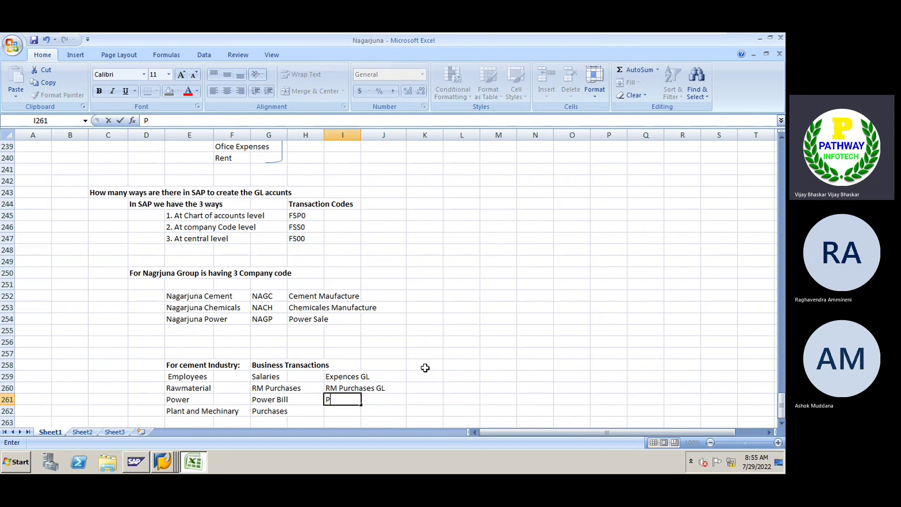
{"action": "type", "text": "OWER"}
{"action": "key", "text": "BackSpace"}
{"action": "type", "text": "ER G/L"}
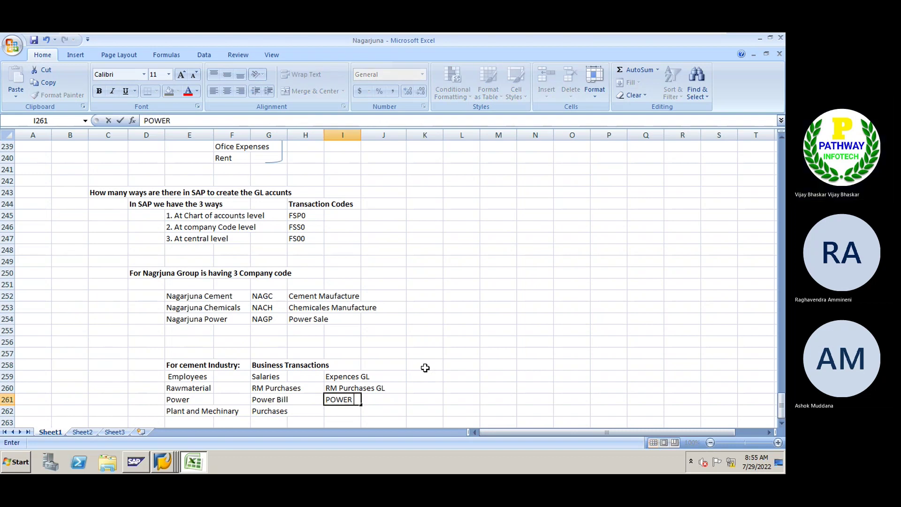
{"action": "key", "text": "BackSpace"}
{"action": "key", "text": "BackSpace"}
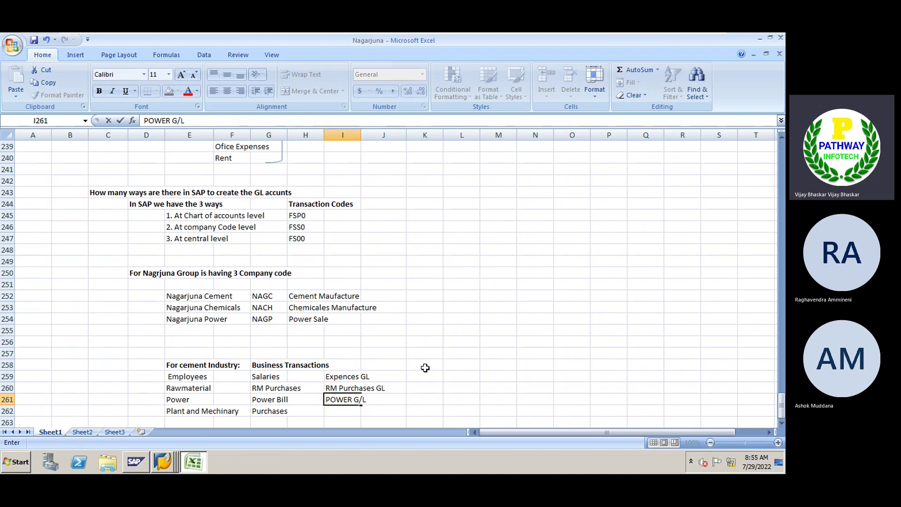
{"action": "type", "text": "L"}
{"action": "key", "text": "Return"}
Enter "PM General Ledger" in I262 as the account for the Plant and Mechinary purchases
{"action": "type", "text": "PM"}
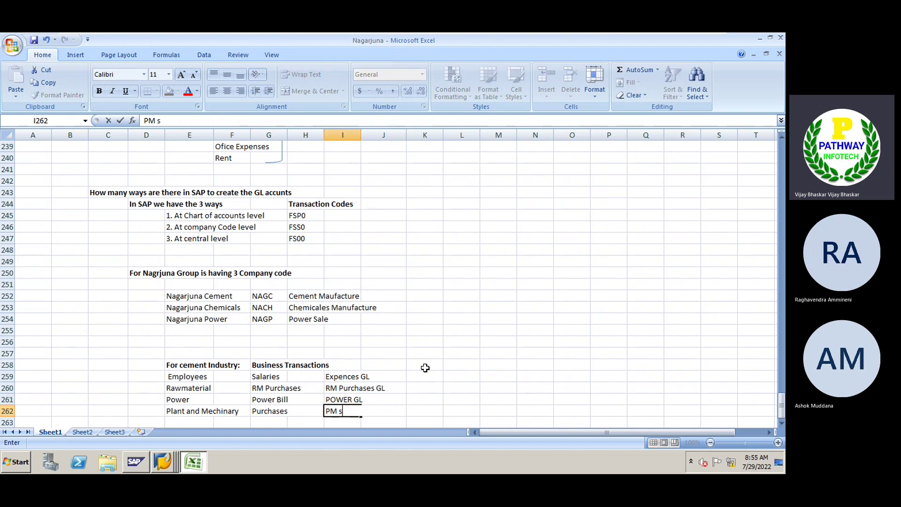
{"action": "type", "text": " Genereal "}
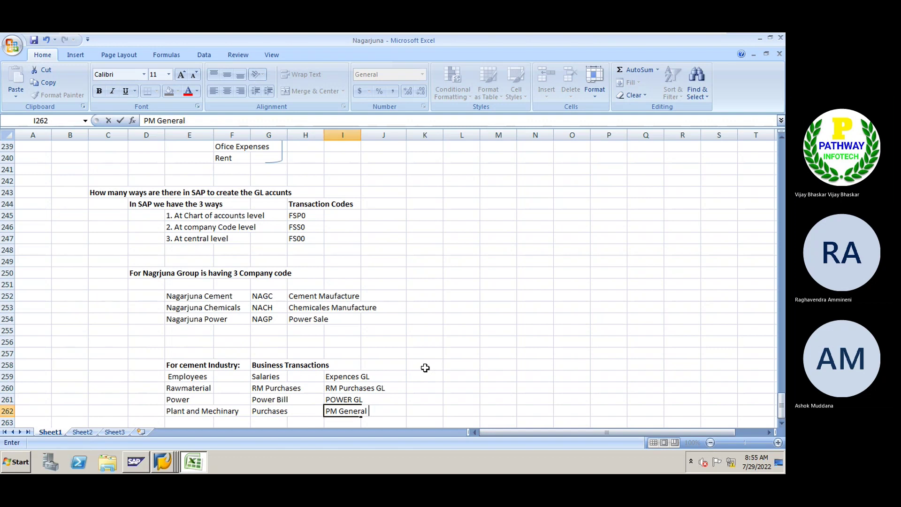
{"action": "type", "text": "L:edge"}
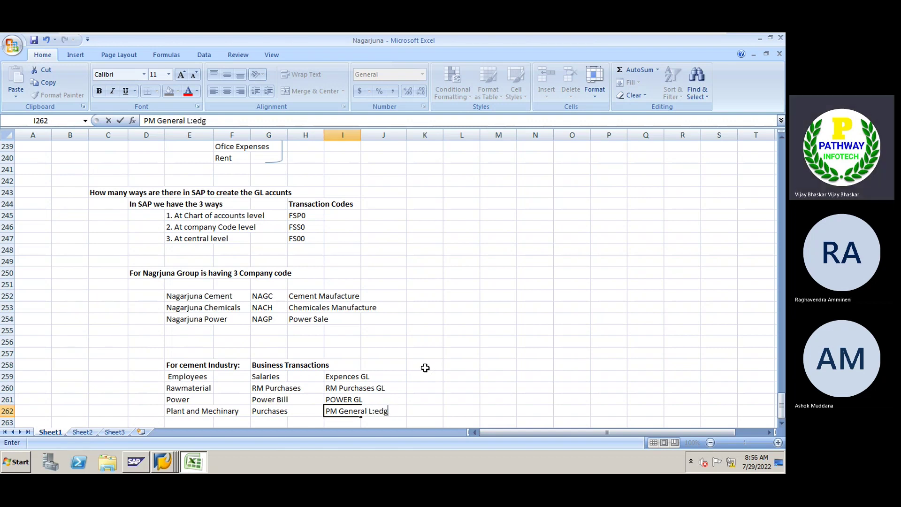
{"action": "key", "text": "BackSpace"}
{"action": "key", "text": "BackSpace"}
{"action": "key", "text": "BackSpace"}
{"action": "type", "text": "dger"}
{"action": "key", "text": "Return"}
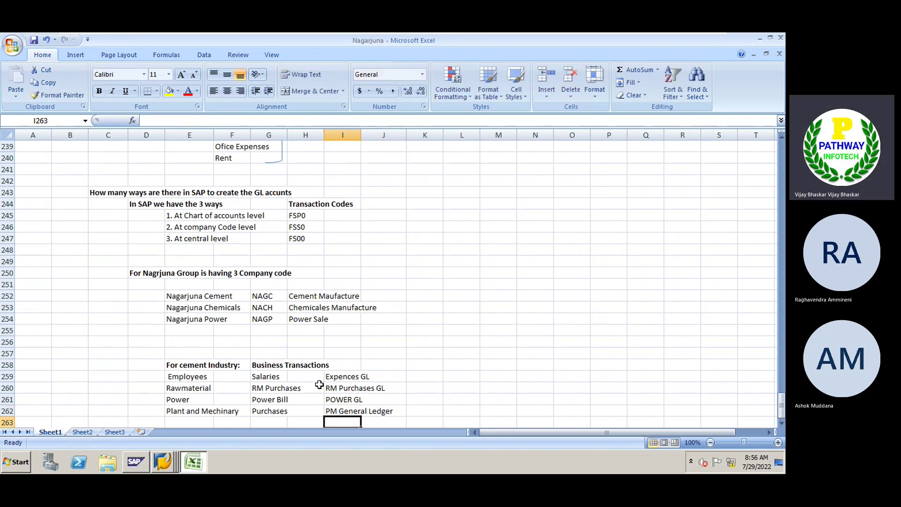
{"action": "left_click", "coordinate": [200, 239]}
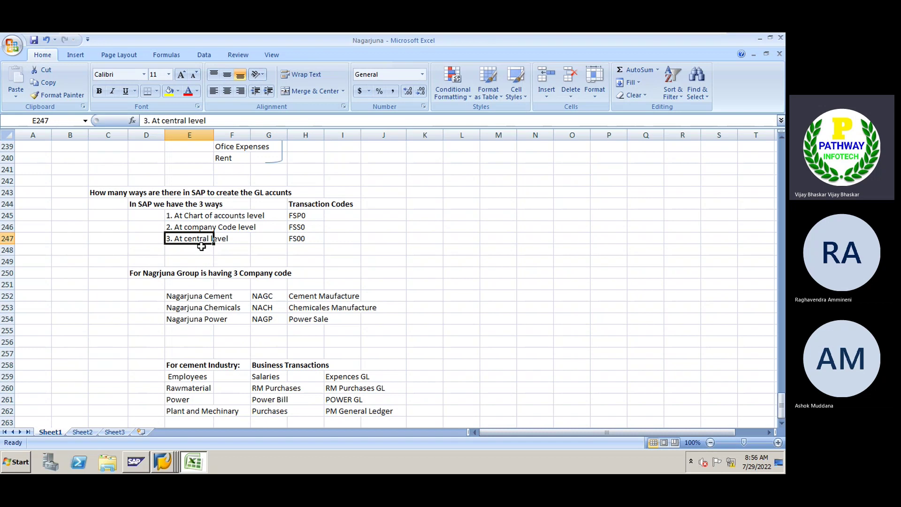
{"action": "scroll", "coordinate": [201, 247], "scroll_direction": "up", "scroll_amount": 3}
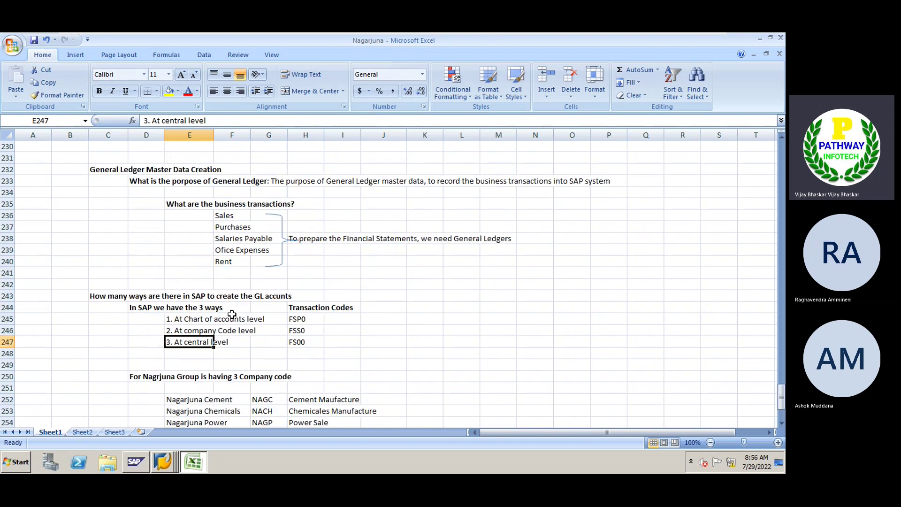
{"action": "scroll", "coordinate": [234, 321], "scroll_direction": "down", "scroll_amount": 1}
{"action": "left_click", "coordinate": [214, 389]}
{"action": "scroll", "coordinate": [350, 351], "scroll_direction": "down", "scroll_amount": 4}
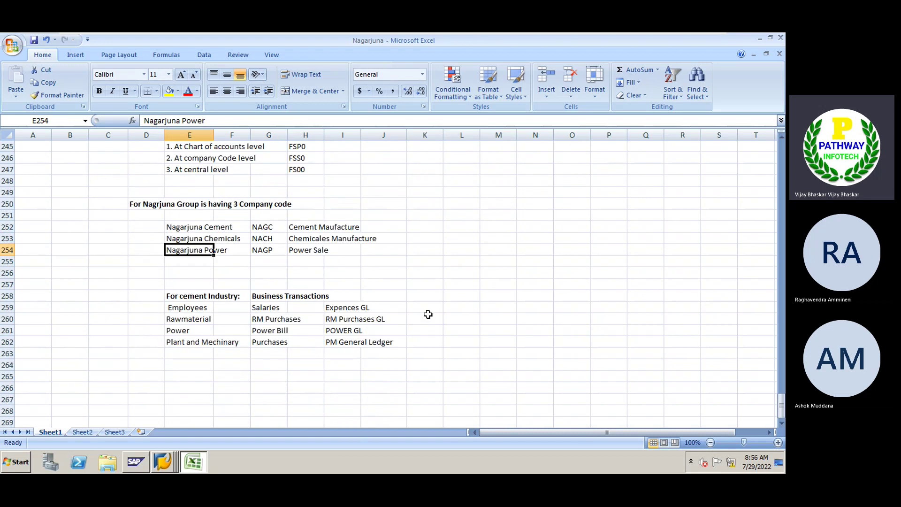
Add the bold heading "For Poswer Industry" in M258, in the same row as the cement industry heading
{"action": "left_click", "coordinate": [489, 293]}
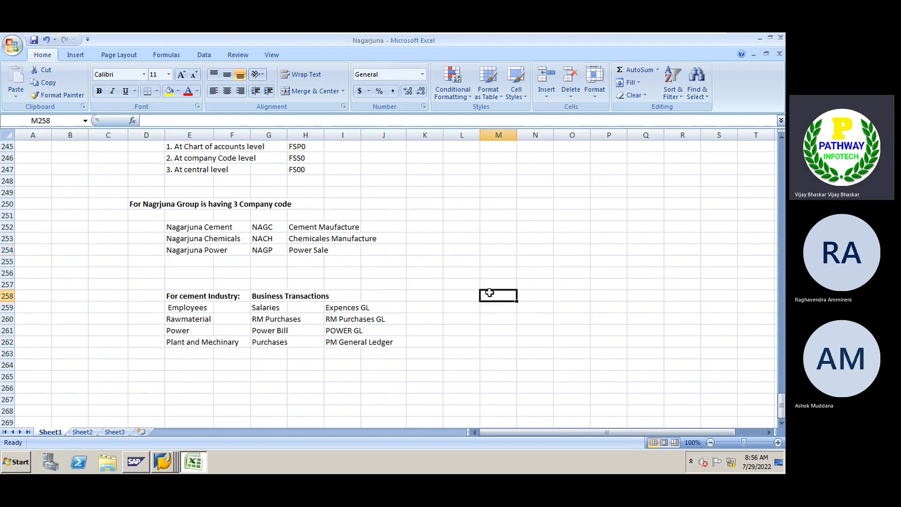
{"action": "type", "text": "For"}
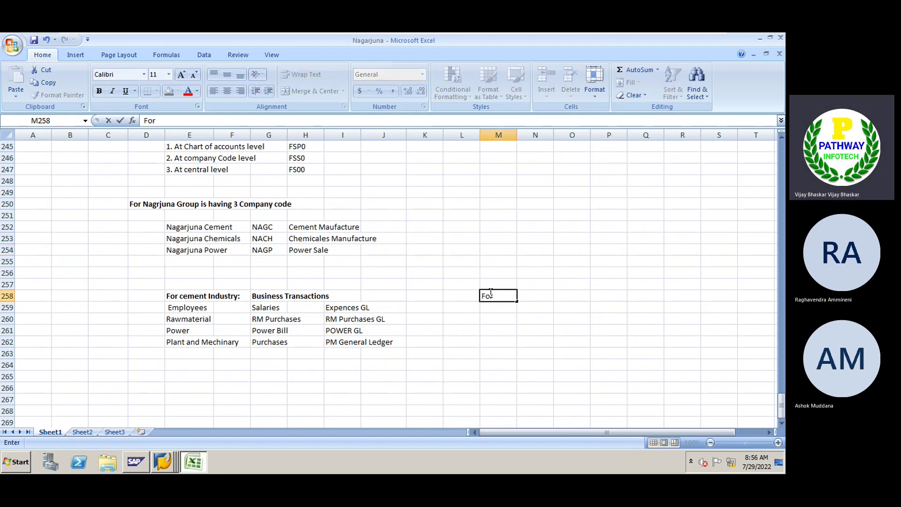
{"action": "type", "text": " Poswe"}
{"action": "key", "text": "BackSpace"}
{"action": "type", "text": "wer"}
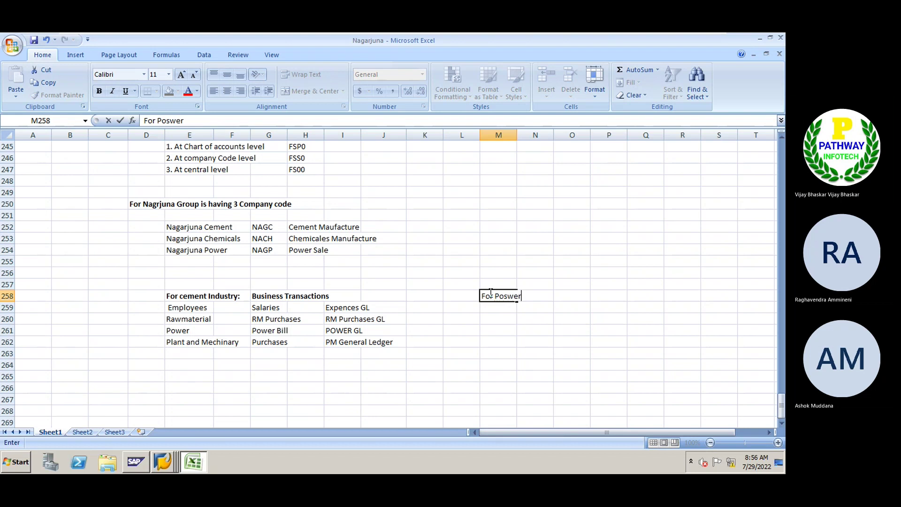
{"action": "type", "text": " Indus"}
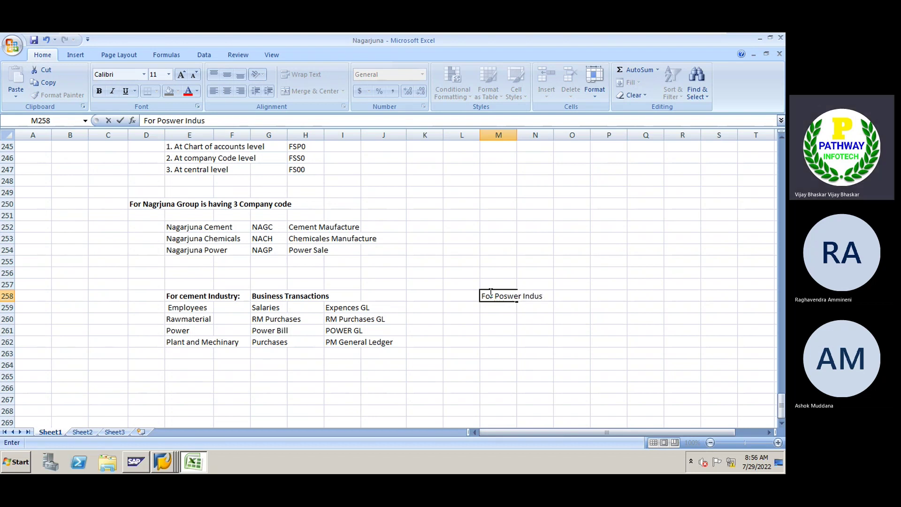
{"action": "type", "text": "stry"}
{"action": "key", "text": "BackSpace"}
{"action": "key", "text": "BackSpace"}
{"action": "key", "text": "BackSpace"}
{"action": "key", "text": "BackSpace"}
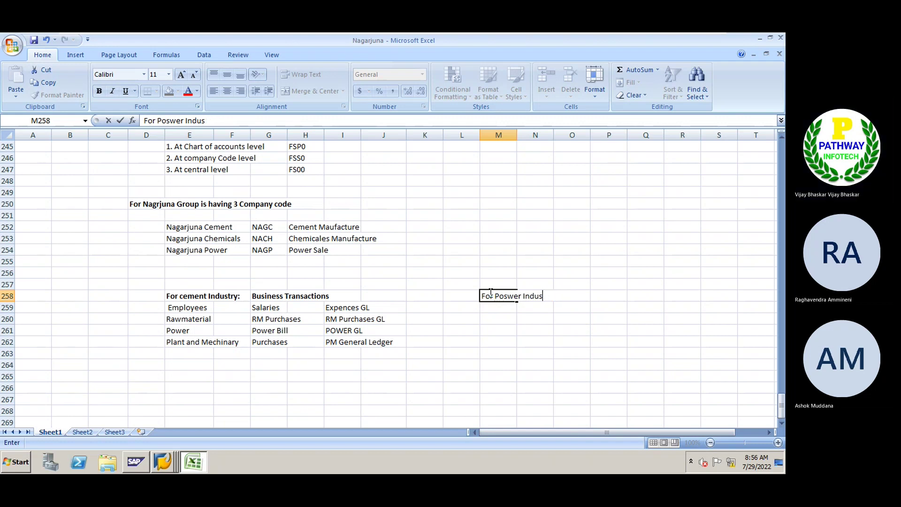
{"action": "type", "text": "try"}
{"action": "key", "text": "Return"}
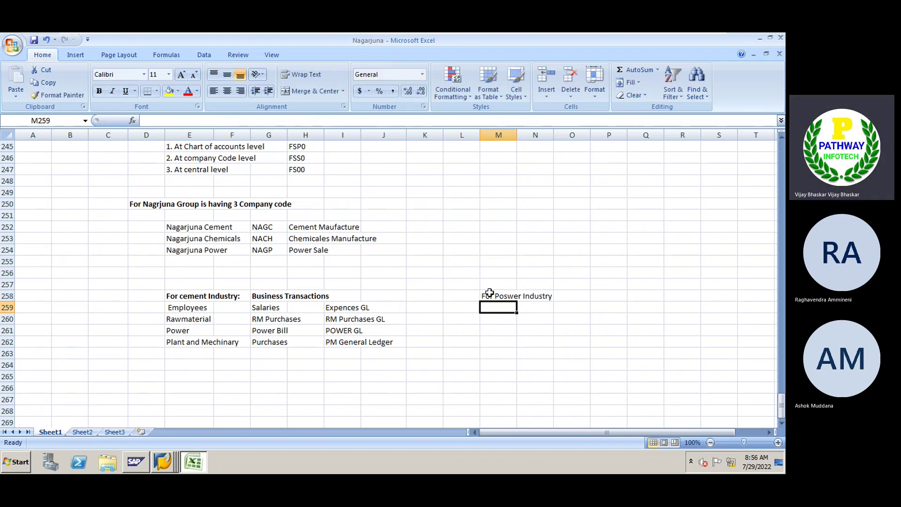
{"action": "left_click", "coordinate": [490, 293]}
{"action": "key", "text": "ctrl+b"}
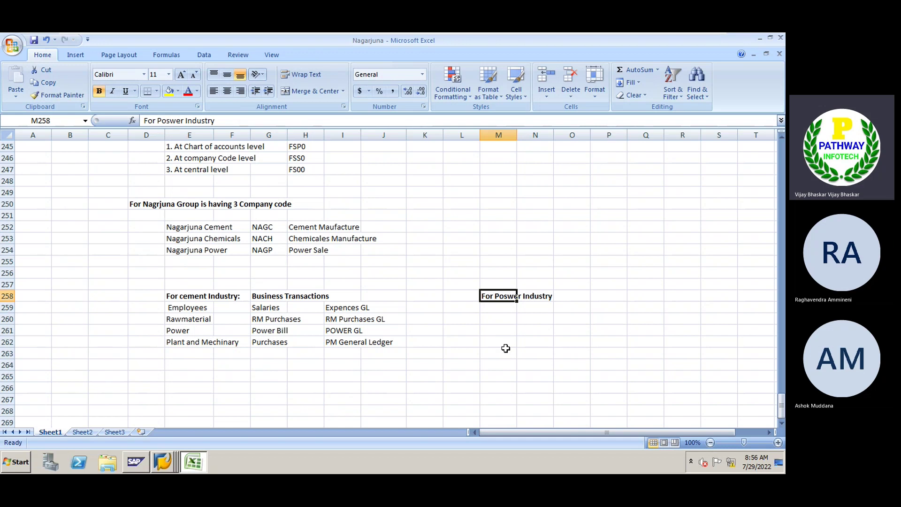
Copy the Employees, Salaries and Expences GL row from E259:I259 to the power industry list starting at L259
{"action": "left_click", "coordinate": [197, 308]}
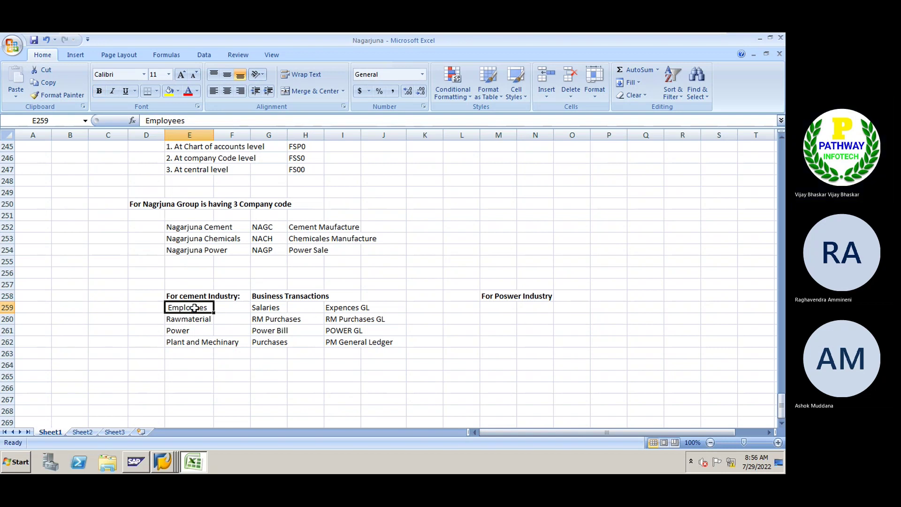
{"action": "left_click_drag", "start_coordinate": [194, 308], "coordinate": [352, 308]}
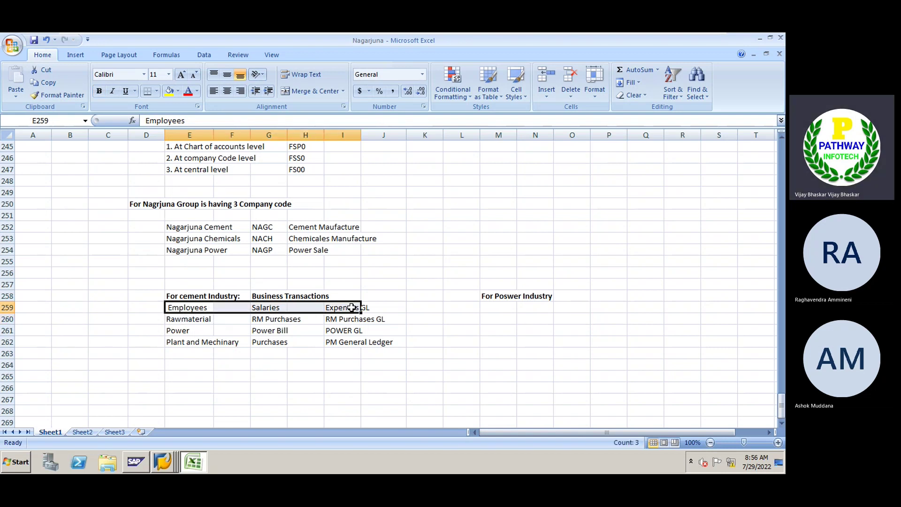
{"action": "key", "text": "ctrl+c"}
{"action": "left_click", "coordinate": [457, 306]}
{"action": "key", "text": "Return"}
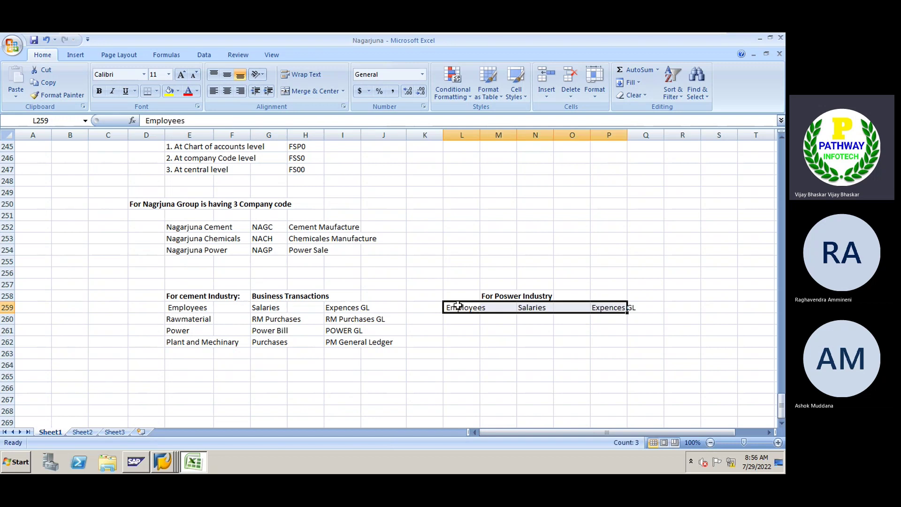
{"action": "left_click", "coordinate": [447, 366]}
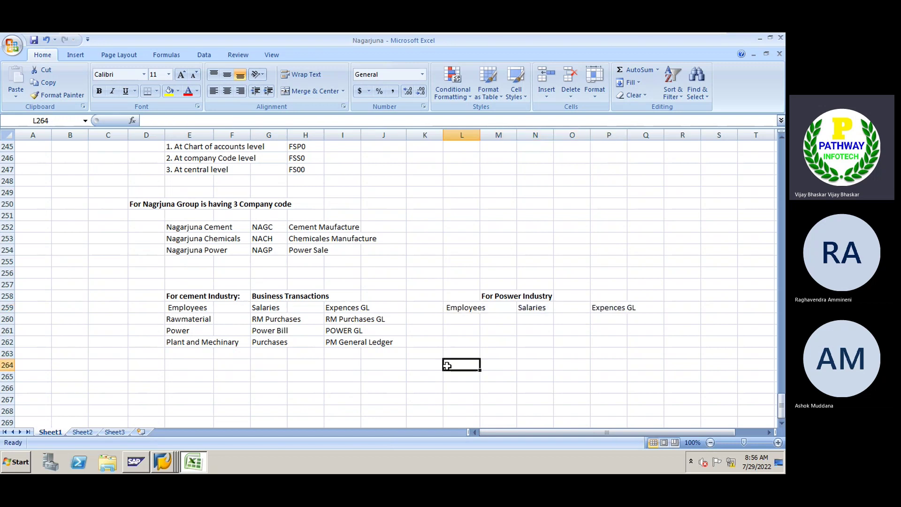
Copy the Plant and Mechinary row from E262:I262 to L260 in the power industry list
{"action": "left_click", "coordinate": [180, 342]}
{"action": "left_click_drag", "start_coordinate": [181, 342], "coordinate": [352, 342]}
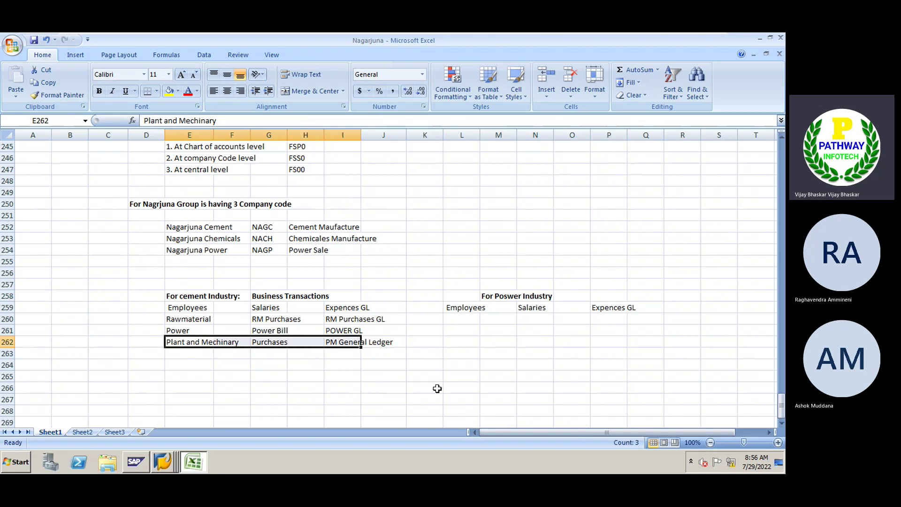
{"action": "key", "text": "ctrl+c"}
{"action": "left_click", "coordinate": [457, 319]}
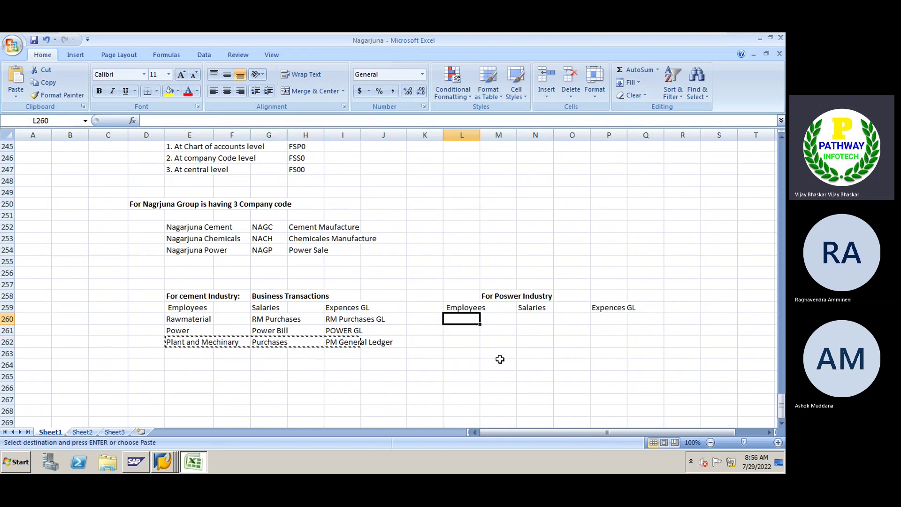
{"action": "key", "text": "Return"}
{"action": "left_click", "coordinate": [461, 372]}
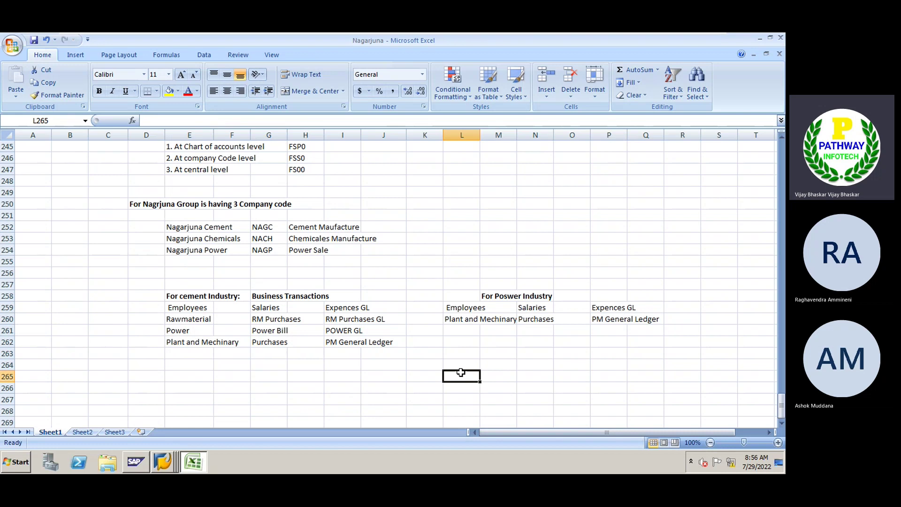
Add "Vechiles" in E263 as another item in the cement industry list
{"action": "left_click", "coordinate": [186, 354]}
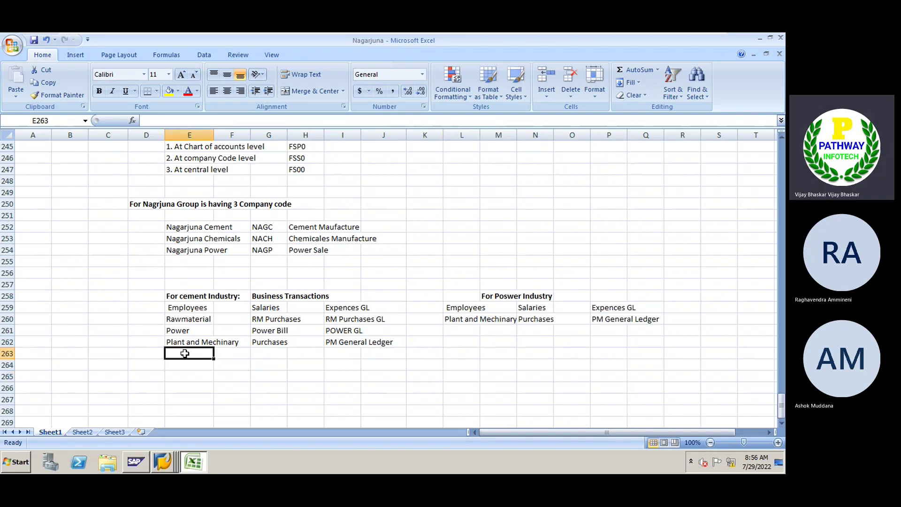
{"action": "type", "text": "Ve"}
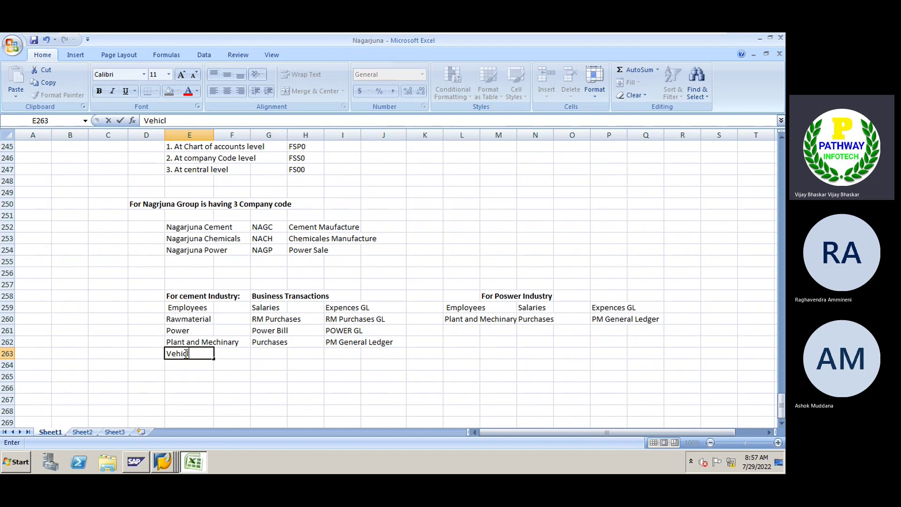
{"action": "type", "text": "hicl"}
{"action": "key", "text": "BackSpace"}
{"action": "key", "text": "BackSpace"}
{"action": "type", "text": "chiles"}
{"action": "key", "text": "Tab"}
{"action": "key", "text": "Tab"}
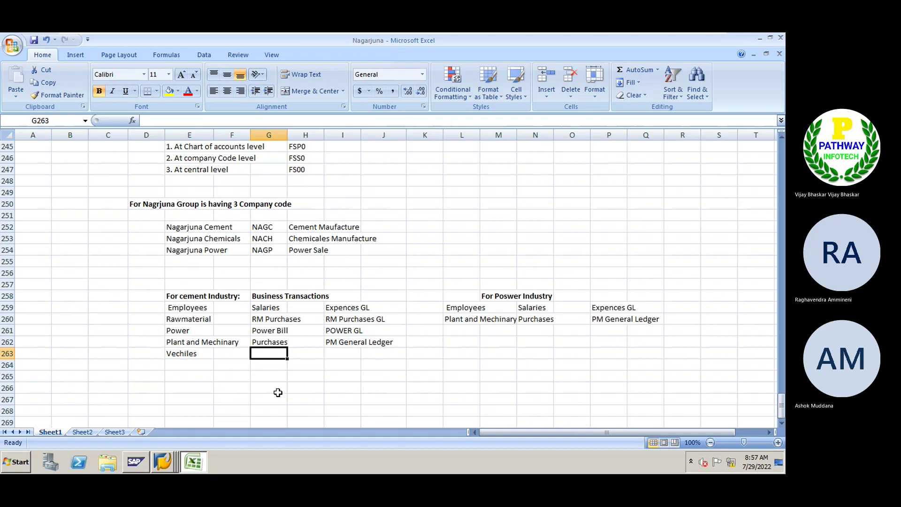
Enter "Transport" in G263 as the business transaction for Vechiles
{"action": "left_click", "coordinate": [280, 341]}
{"action": "left_click", "coordinate": [270, 357]}
{"action": "type", "text": "YTra"}
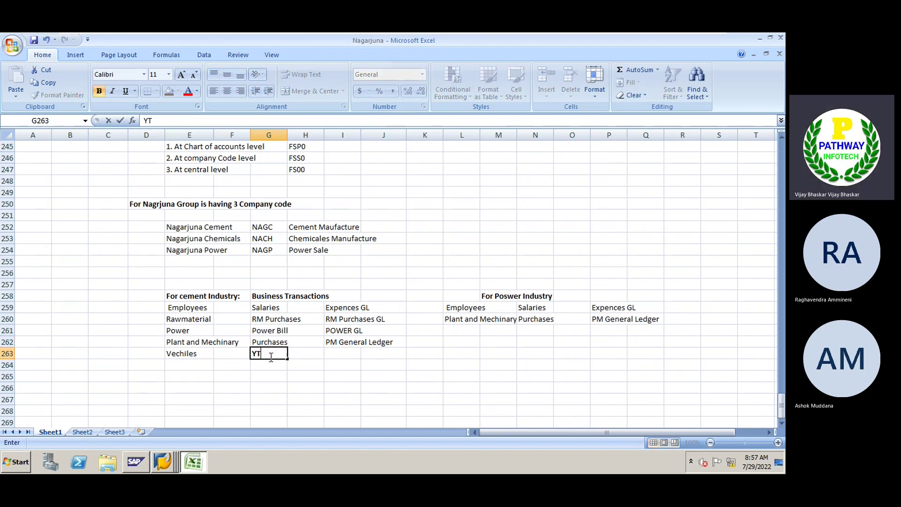
{"action": "key", "text": "BackSpace"}
{"action": "key", "text": "BackSpace"}
{"action": "key", "text": "BackSpace"}
{"action": "type", "text": "Transpo"}
{"action": "key", "text": "Tab"}
{"action": "key", "text": "Tab"}
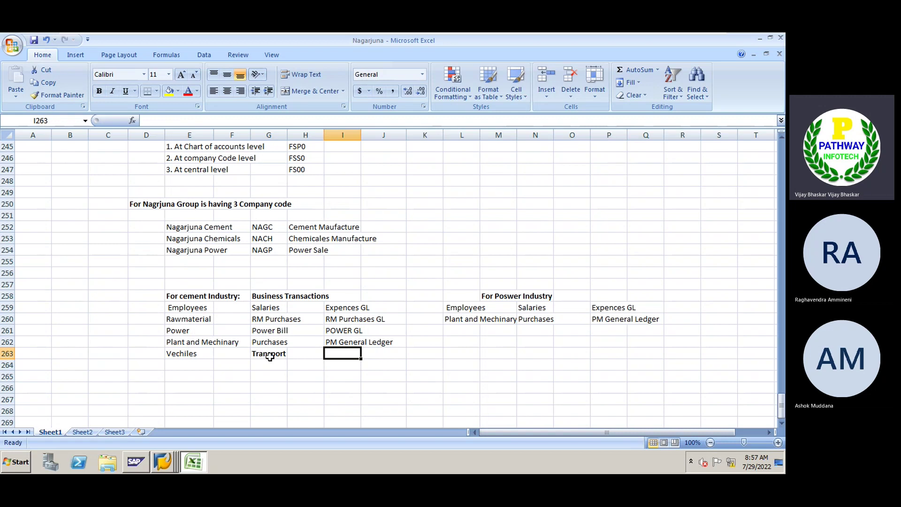
Enter "Transport information" in I263 as the GL entry for Vechiles and remove the bold formatting from Transport in G263
{"action": "type", "text": "TRa"}
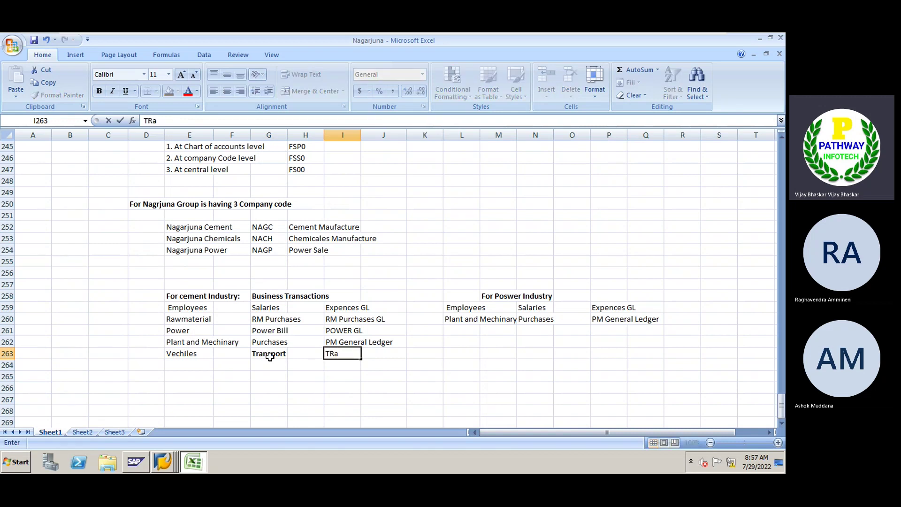
{"action": "type", "text": "ansport"}
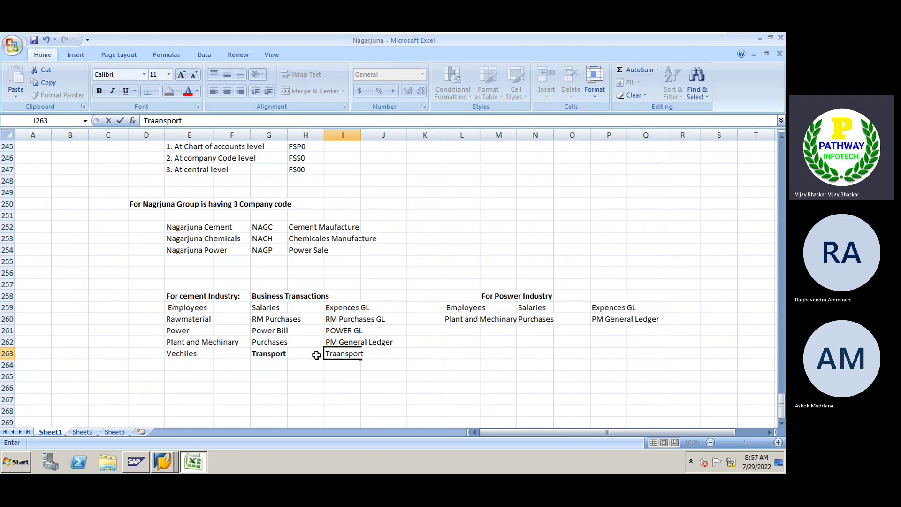
{"action": "key", "text": "BackSpace"}
{"action": "type", "text": "i"}
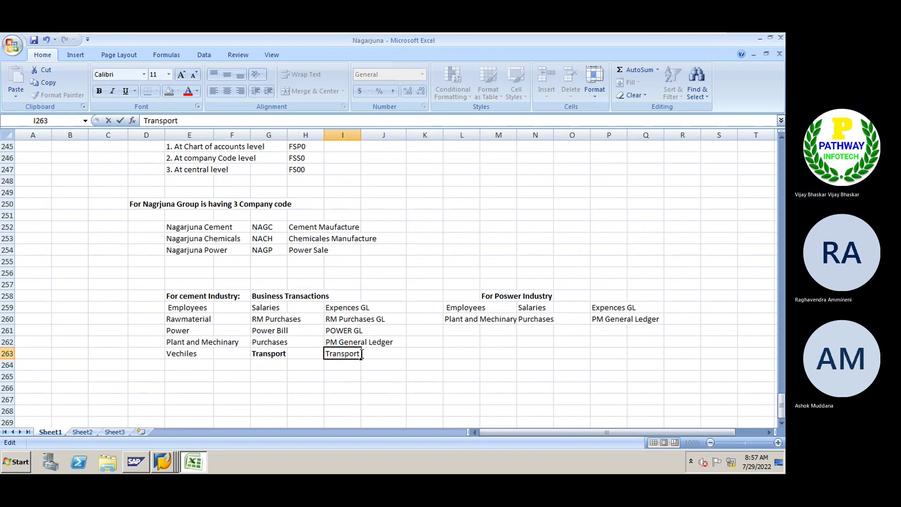
{"action": "type", "text": "information"}
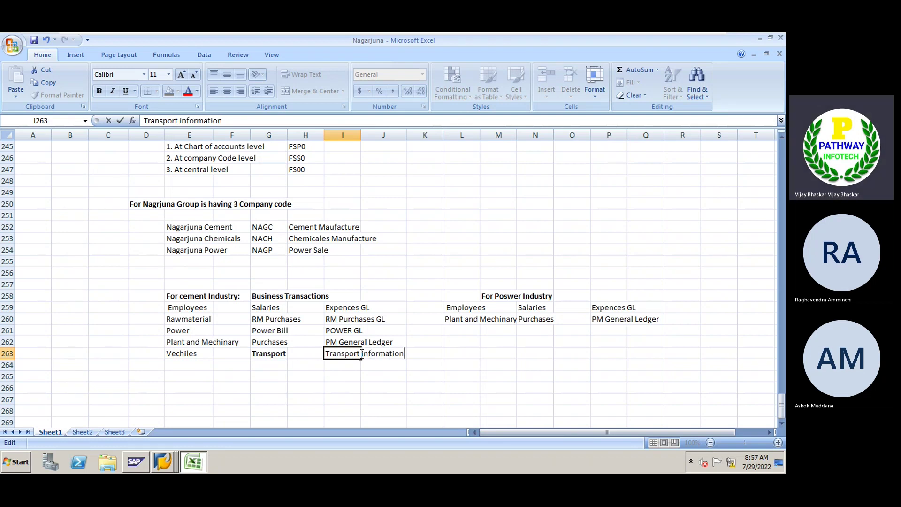
{"action": "key", "text": "Return"}
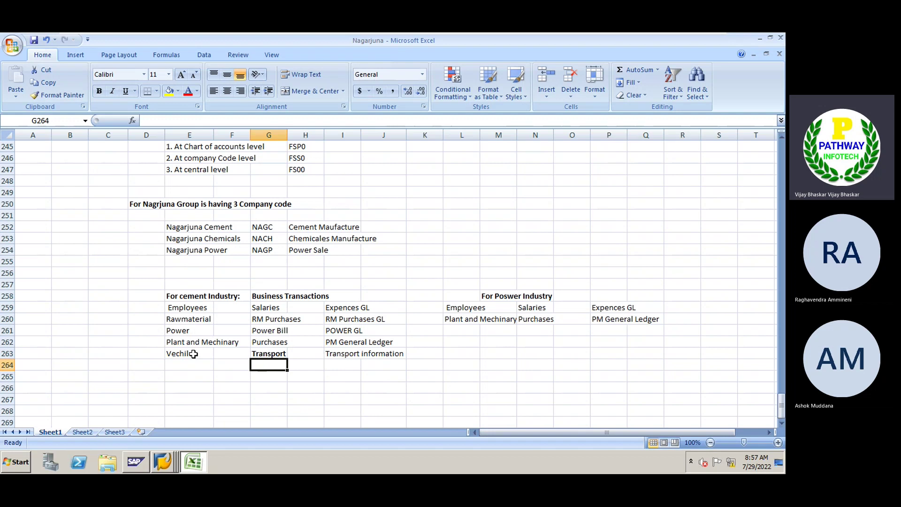
{"action": "left_click", "coordinate": [280, 355]}
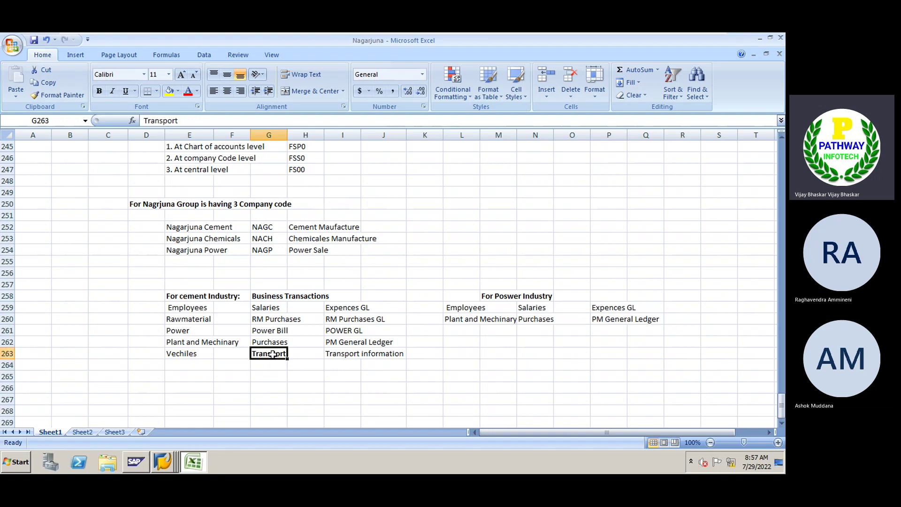
{"action": "key", "text": "ctrl+b"}
{"action": "left_click", "coordinate": [463, 331]}
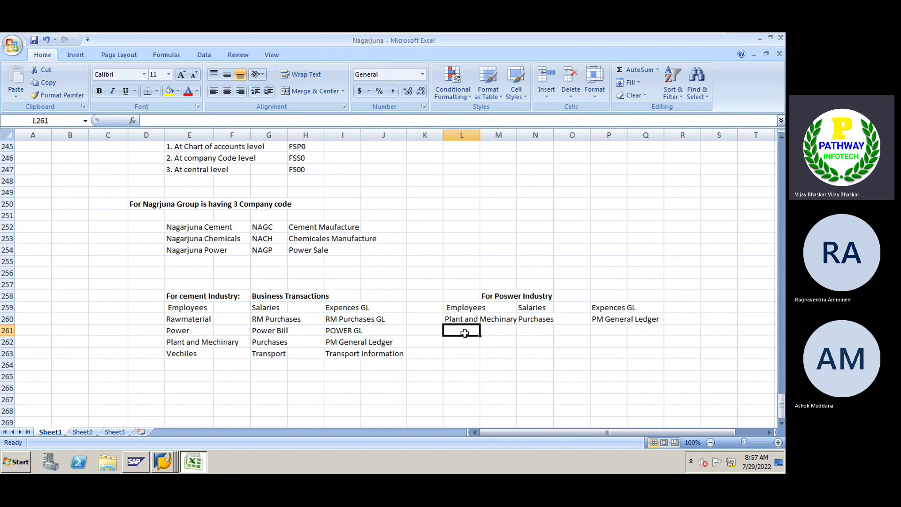
{"action": "left_click", "coordinate": [190, 228]}
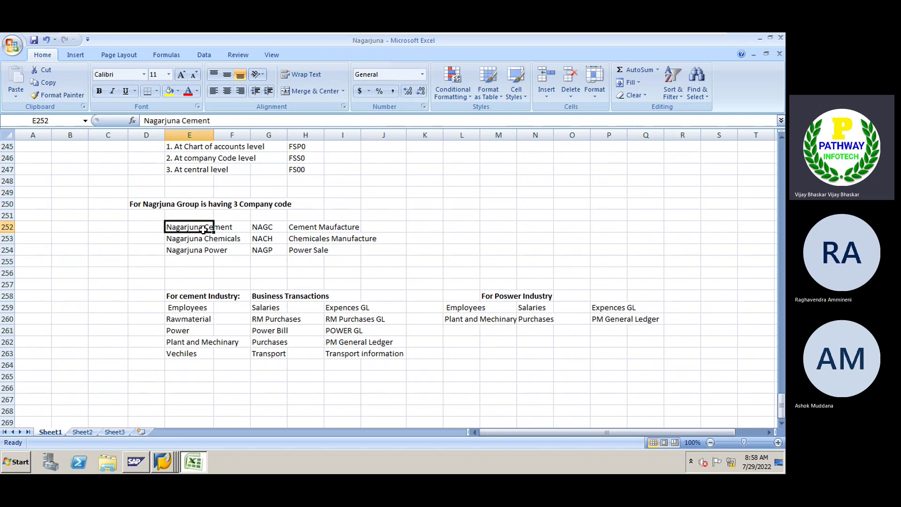
{"action": "left_click", "coordinate": [175, 308]}
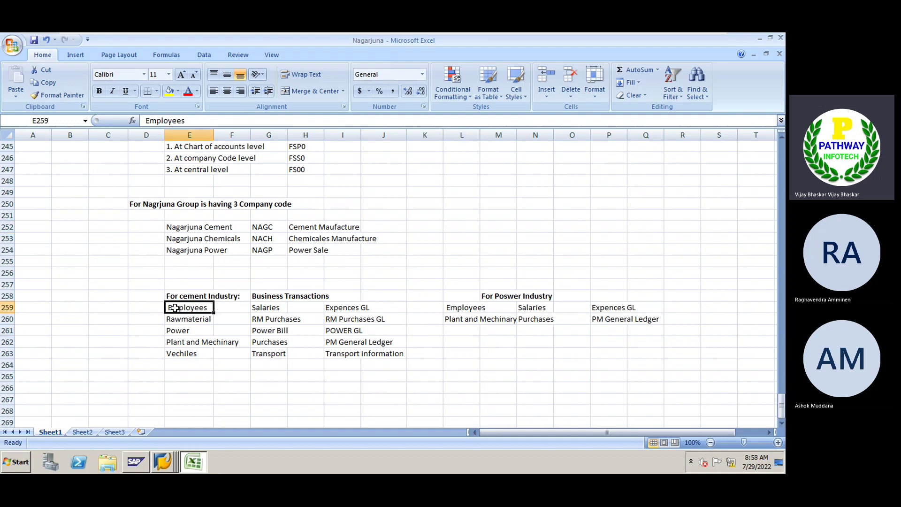
{"action": "left_click_drag", "start_coordinate": [280, 300], "coordinate": [285, 355]}
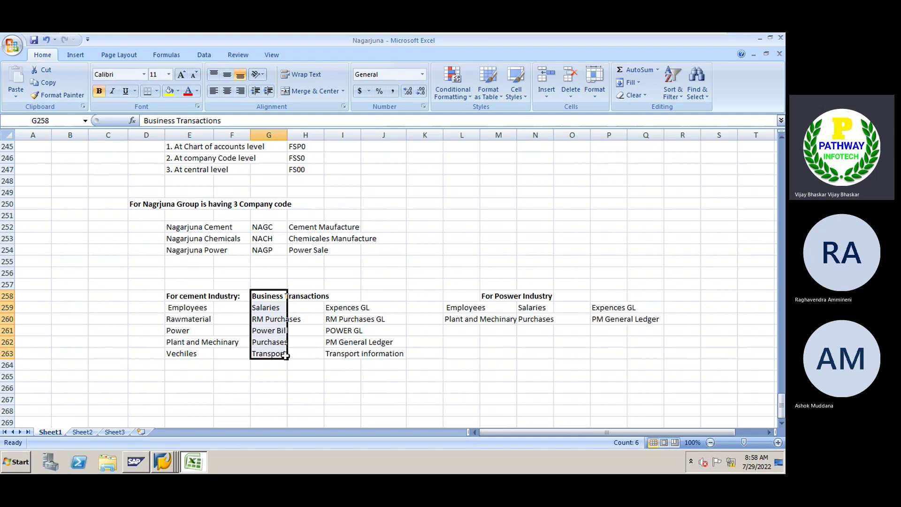
{"action": "left_click", "coordinate": [496, 296]}
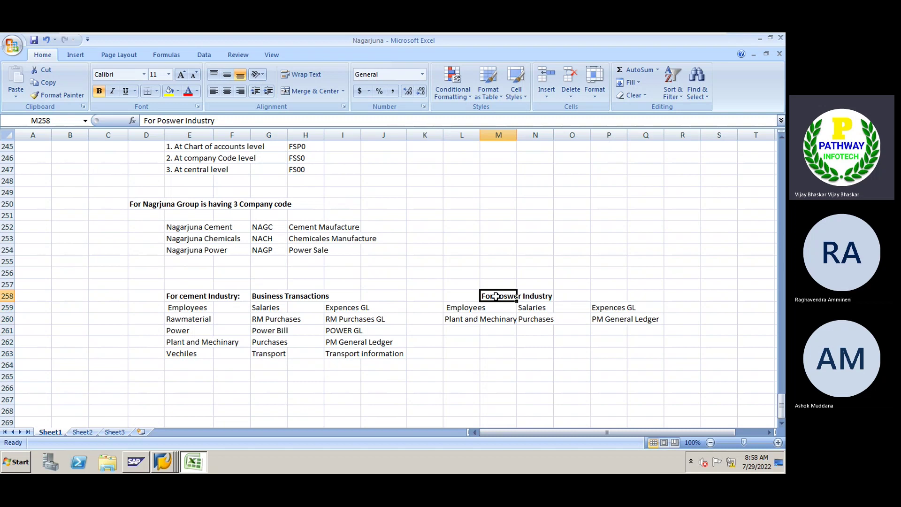
Move the power industry's Salaries and Purchases entries with their GL accounts from N259:P260 to the range starting at P259
{"action": "left_click_drag", "start_coordinate": [533, 309], "coordinate": [615, 322]}
{"action": "key", "text": "ctrl+c"}
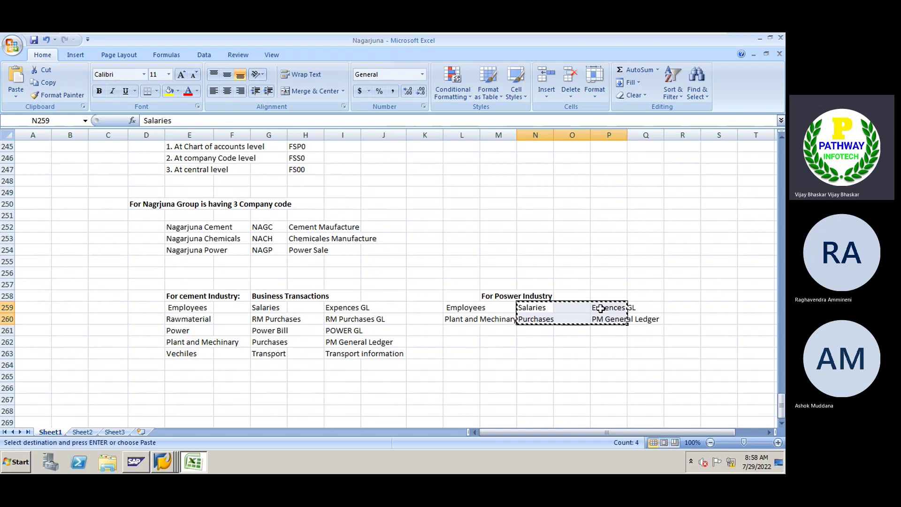
{"action": "left_click", "coordinate": [574, 295]}
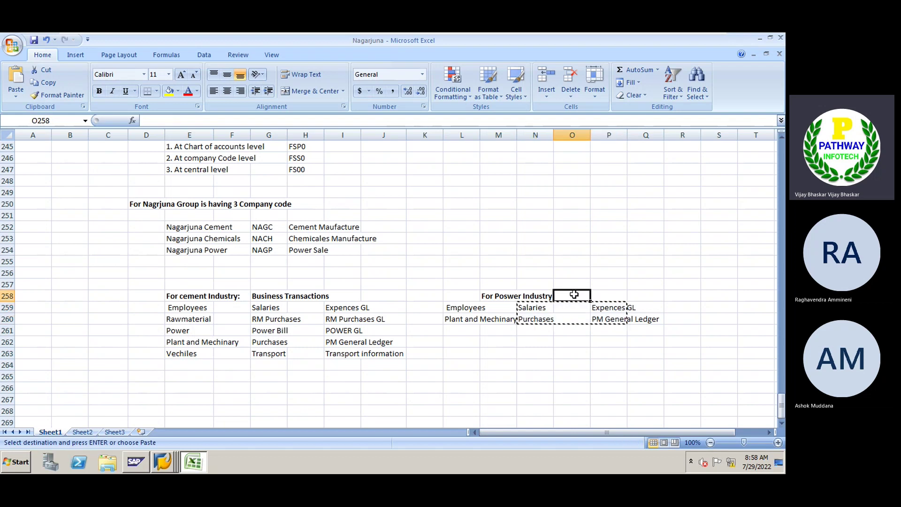
{"action": "key", "text": "Right"}
{"action": "key", "text": "Right"}
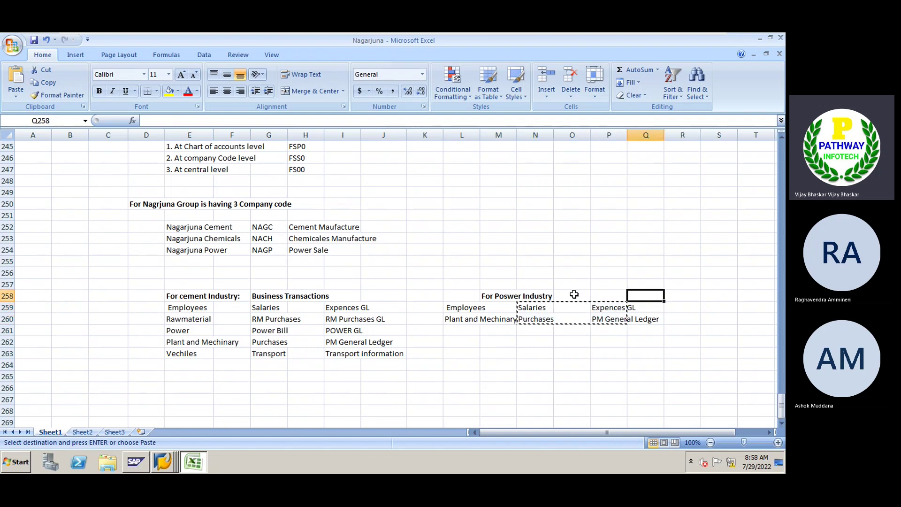
{"action": "key", "text": "Down"}
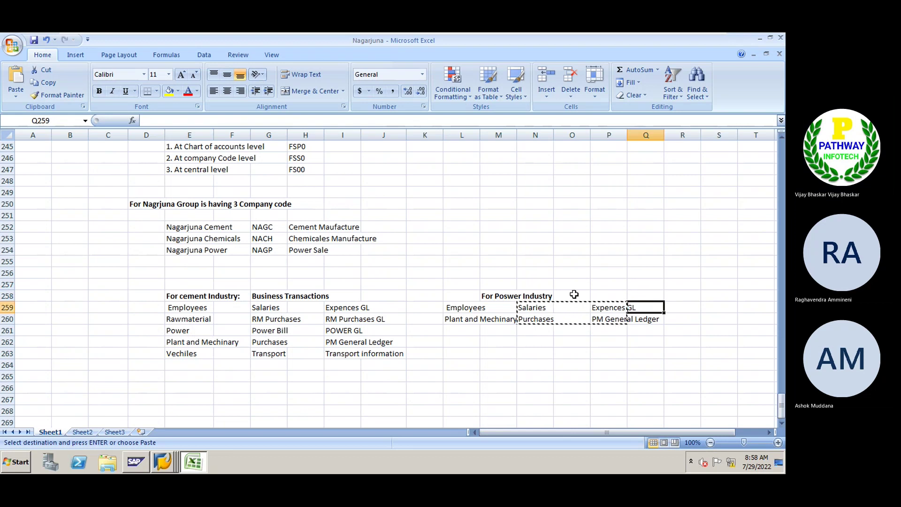
{"action": "key", "text": "ctrl+v"}
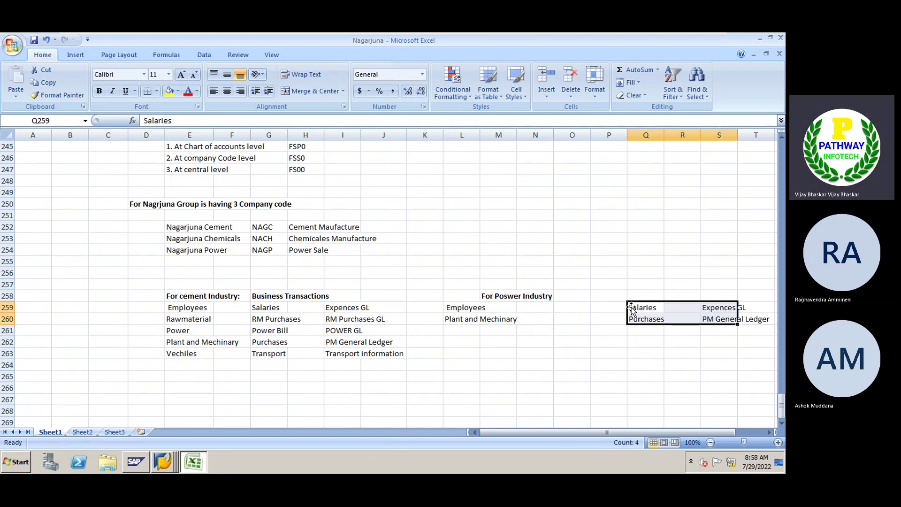
{"action": "key", "text": "ctrl+x"}
{"action": "left_click", "coordinate": [599, 308]}
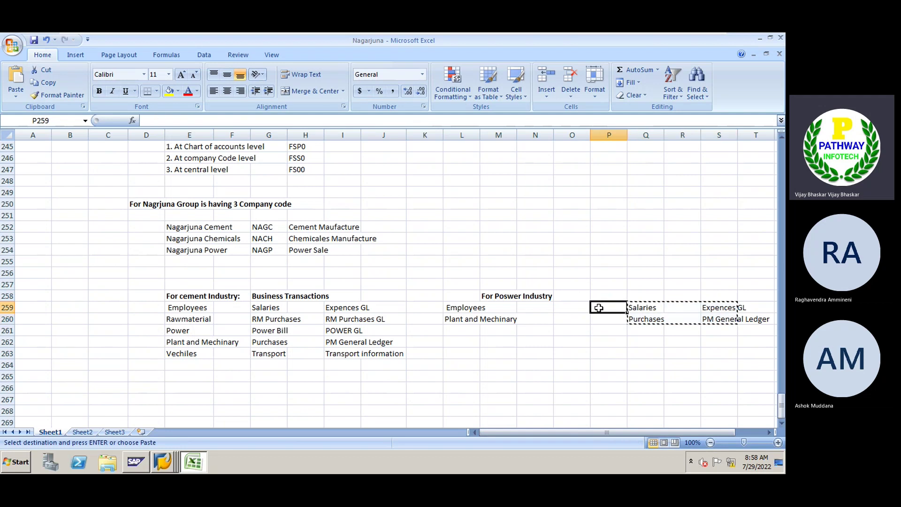
{"action": "key", "text": "ctrl+v"}
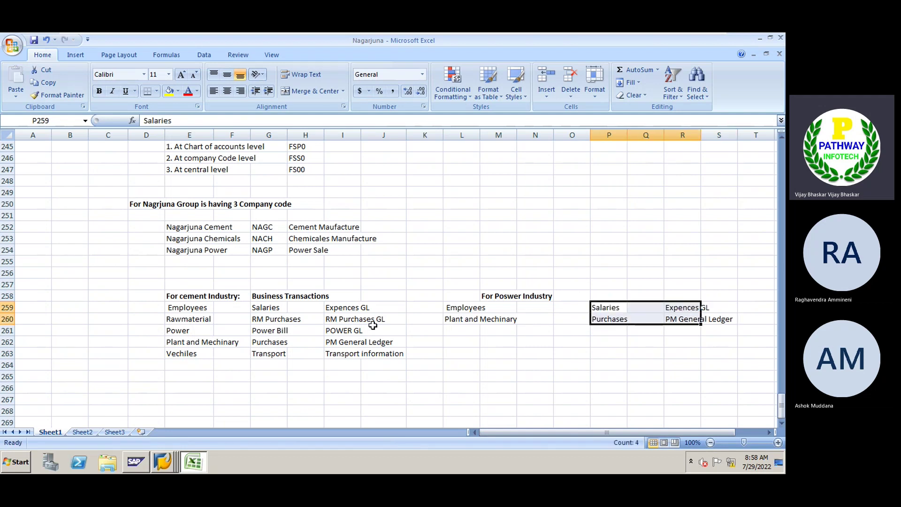
{"action": "left_click", "coordinate": [619, 309]}
{"action": "left_click", "coordinate": [617, 319]}
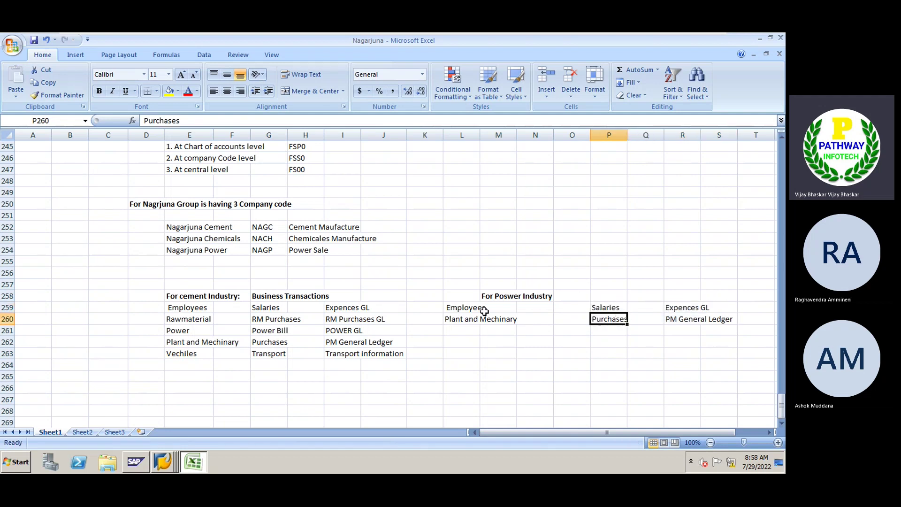
Copy the "Business Transactions" heading from G258 to P258 above the power industry transactions
{"action": "left_click", "coordinate": [252, 297]}
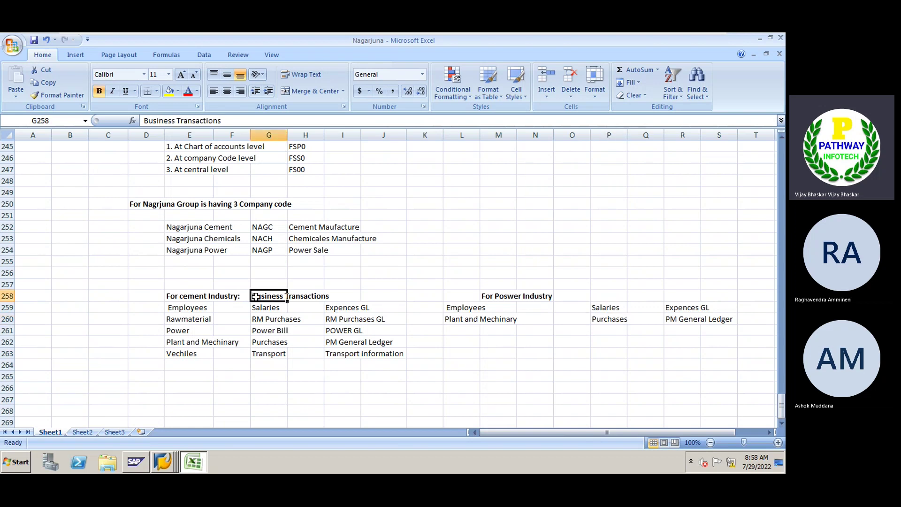
{"action": "key", "text": "ctrl+c"}
{"action": "left_click", "coordinate": [610, 293]}
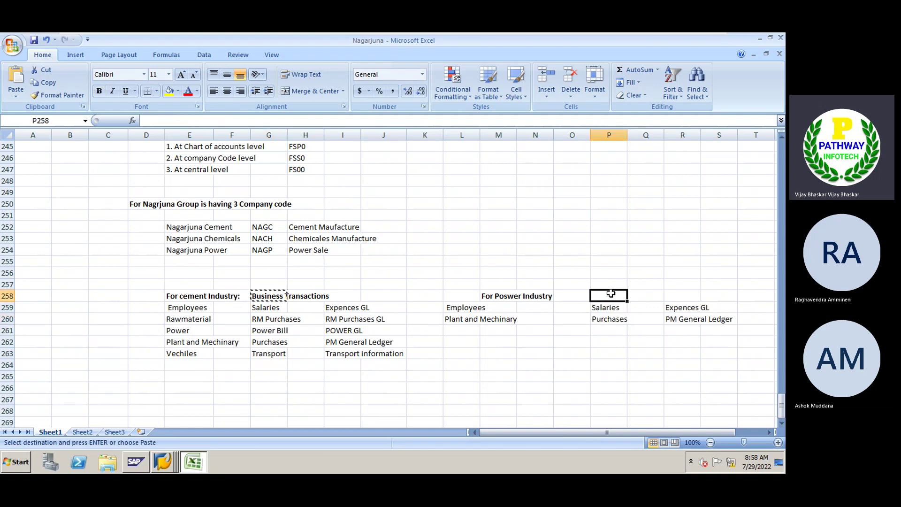
{"action": "key", "text": "Return"}
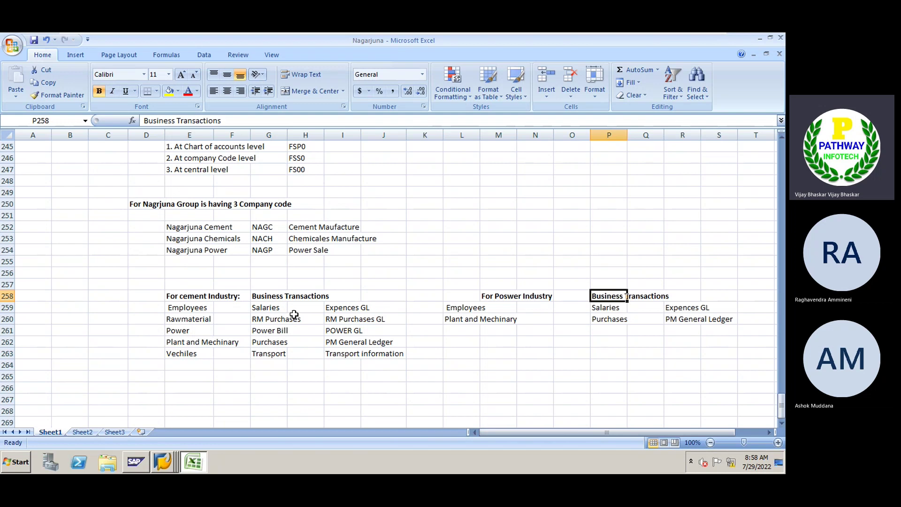
Compare the cement and power industry business transactions and GL accounts, and review the chart of accounts level entry with code FSP0
{"action": "left_click_drag", "start_coordinate": [266, 309], "coordinate": [267, 350]}
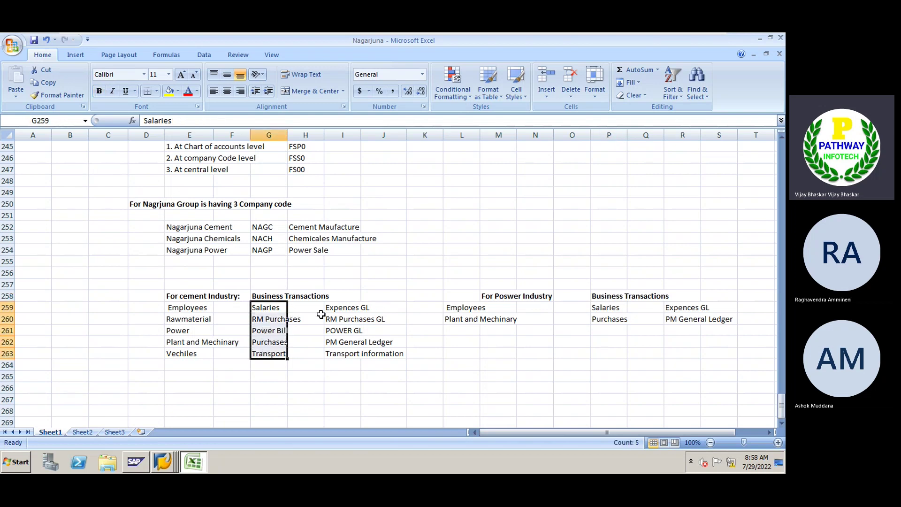
{"action": "left_click", "coordinate": [342, 372]}
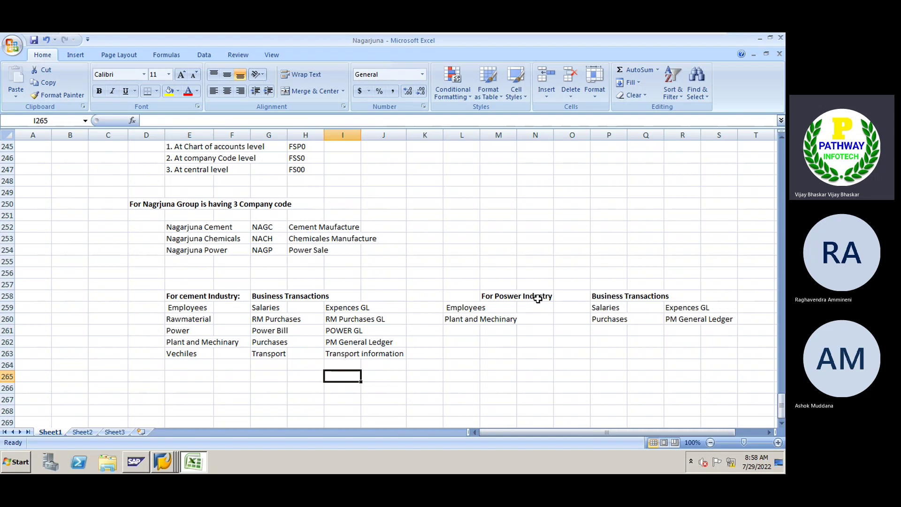
{"action": "left_click_drag", "start_coordinate": [460, 307], "coordinate": [460, 319]}
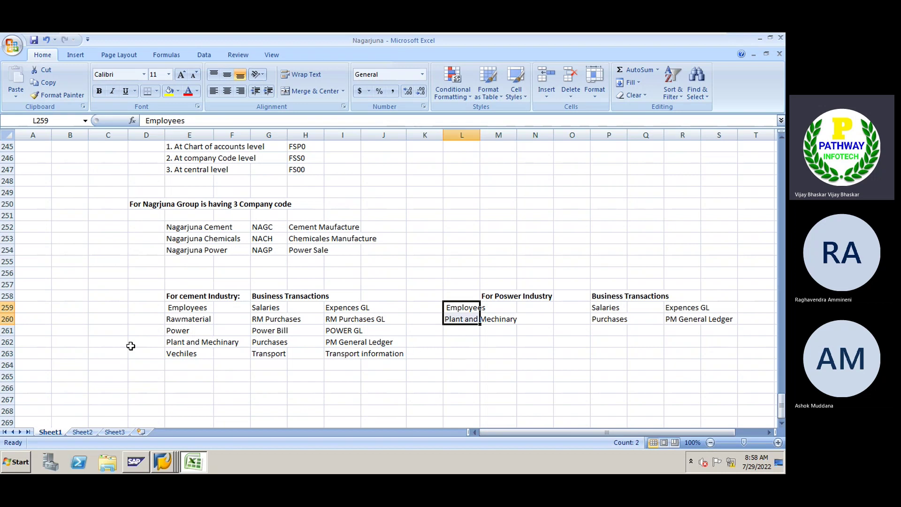
{"action": "left_click", "coordinate": [358, 357]}
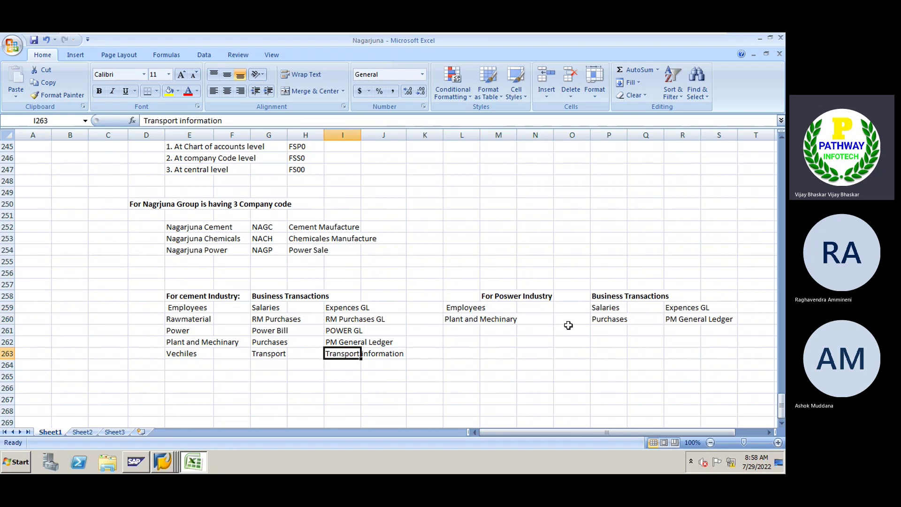
{"action": "left_click", "coordinate": [569, 358]}
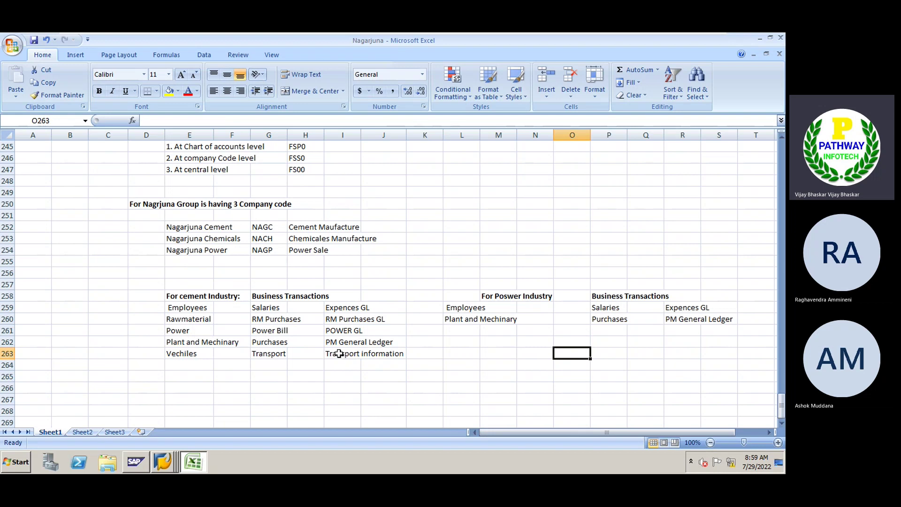
{"action": "left_click", "coordinate": [523, 301]}
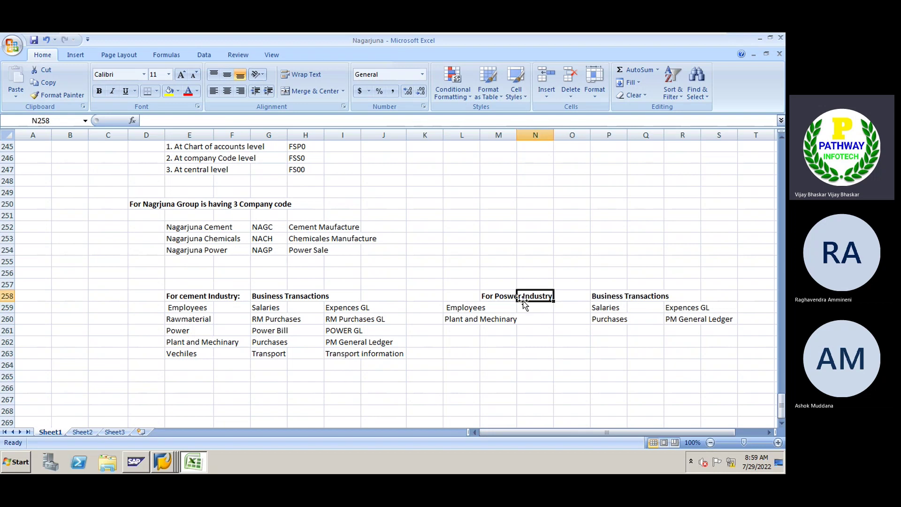
{"action": "left_click", "coordinate": [342, 359]}
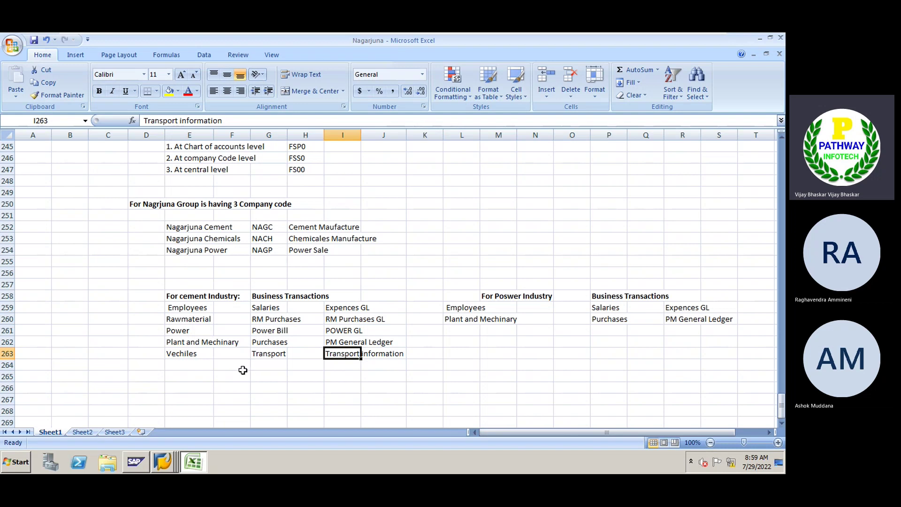
{"action": "scroll", "coordinate": [238, 365], "scroll_direction": "up", "scroll_amount": 3}
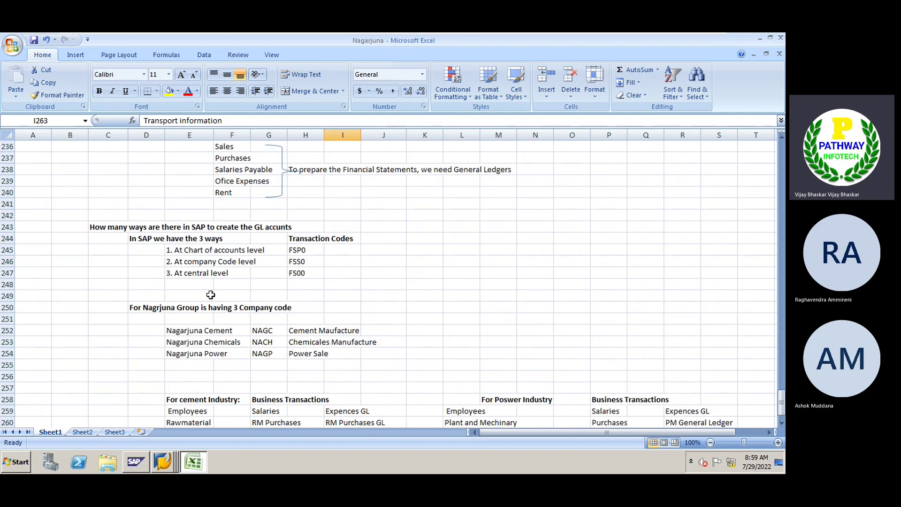
{"action": "left_click_drag", "start_coordinate": [186, 250], "coordinate": [291, 250]}
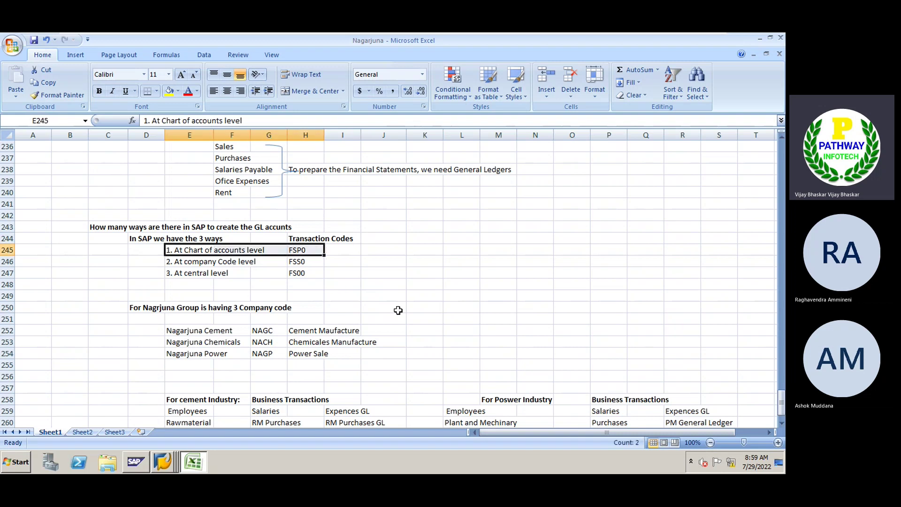
{"action": "scroll", "coordinate": [398, 310], "scroll_direction": "down", "scroll_amount": 2}
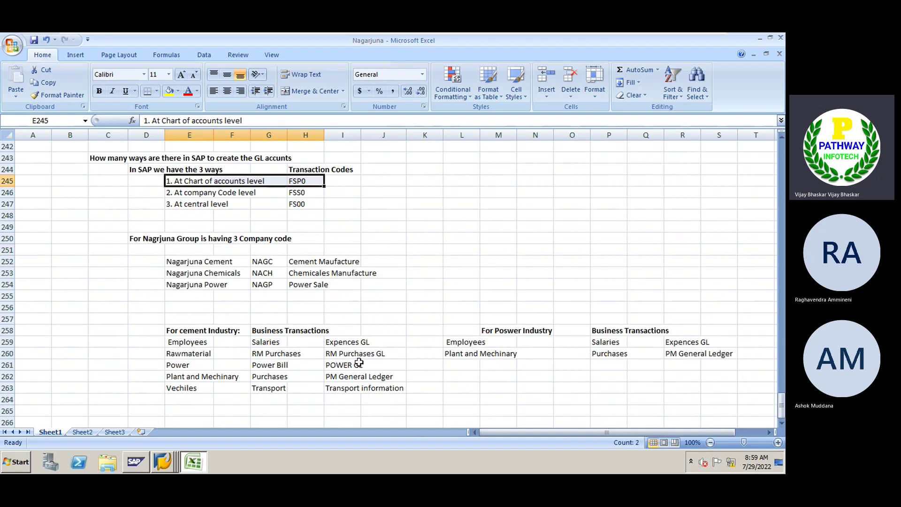
{"action": "left_click", "coordinate": [618, 363]}
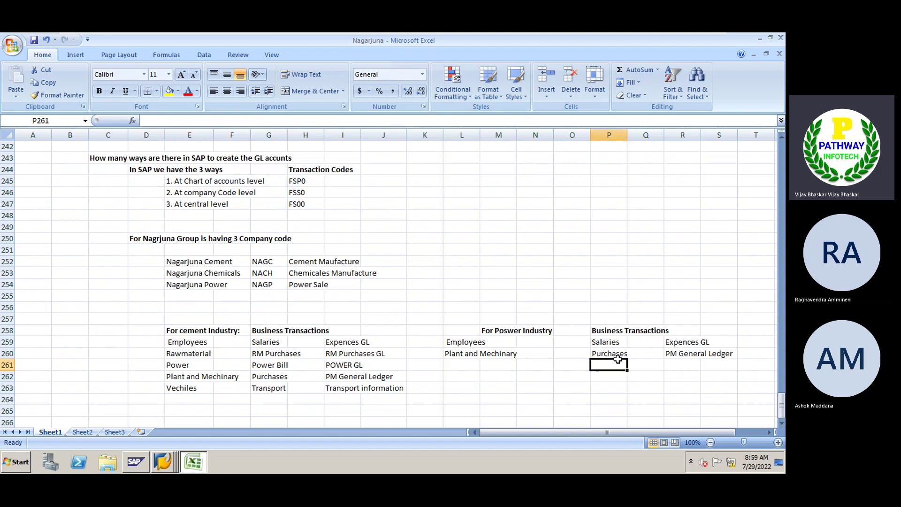
{"action": "left_click", "coordinate": [611, 343]}
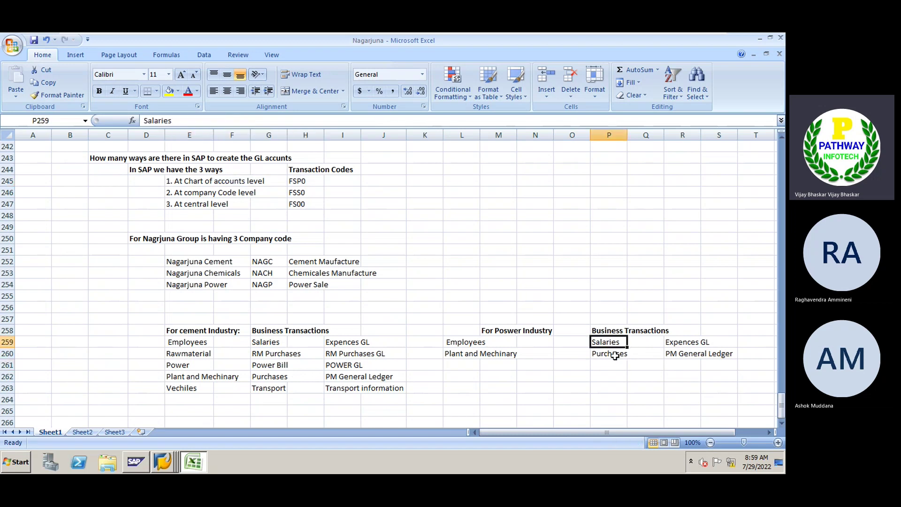
{"action": "left_click", "coordinate": [615, 355]}
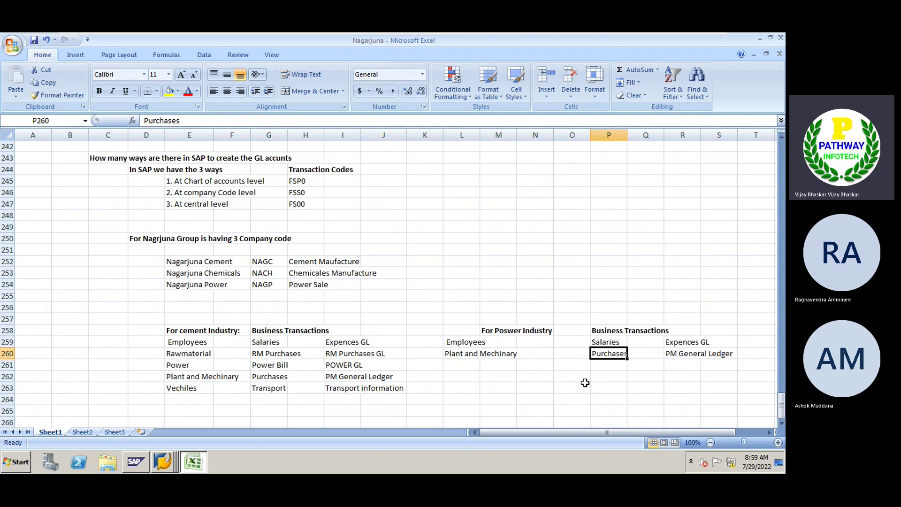
Review the chart of accounts level entry in E245 against the power industry's Purchases entry and the cement industry block in D258:J263
{"action": "scroll", "coordinate": [585, 382], "scroll_direction": "up", "scroll_amount": 1}
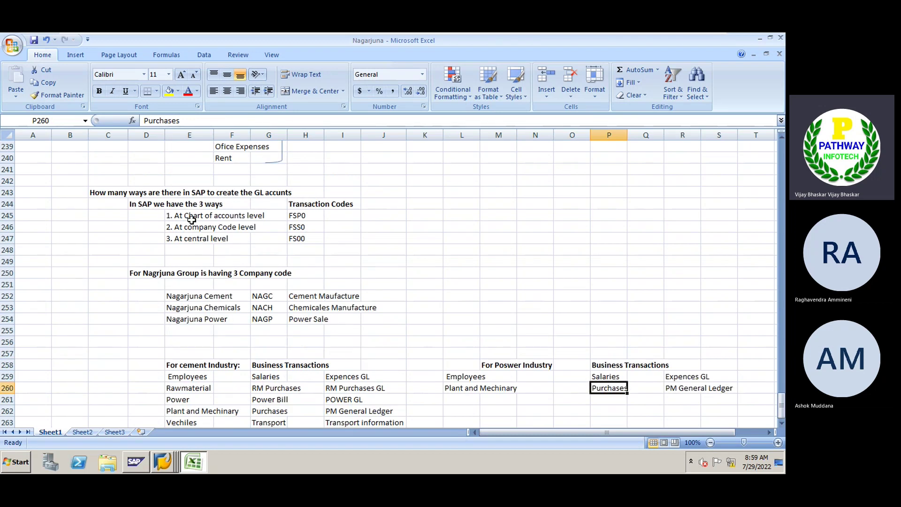
{"action": "left_click", "coordinate": [219, 216]}
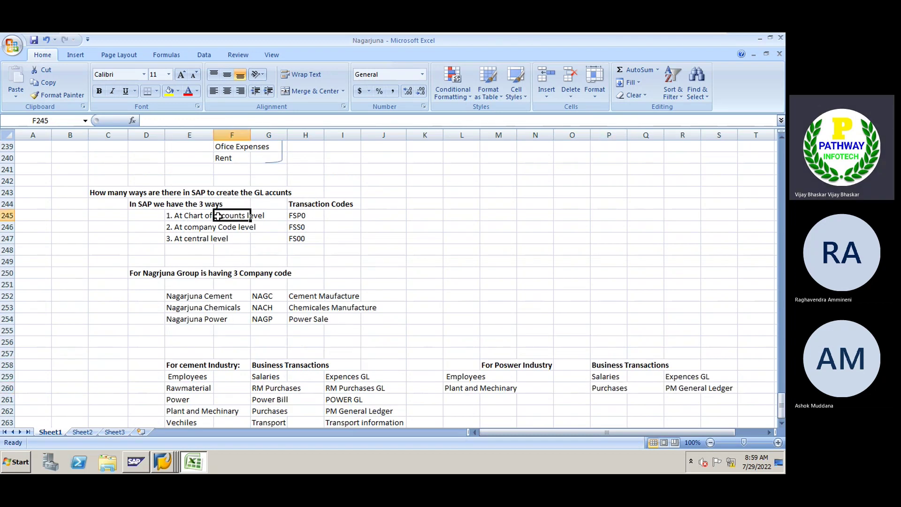
{"action": "left_click", "coordinate": [178, 218]}
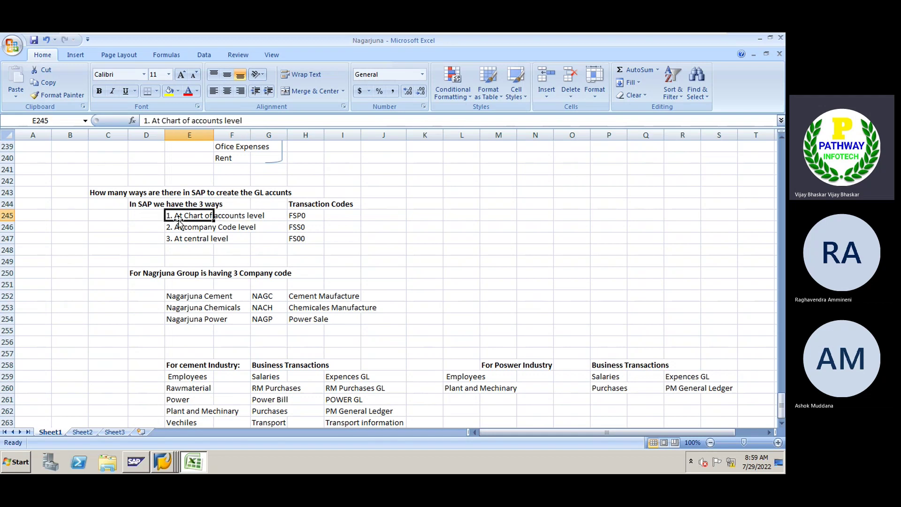
{"action": "left_click", "coordinate": [607, 387]}
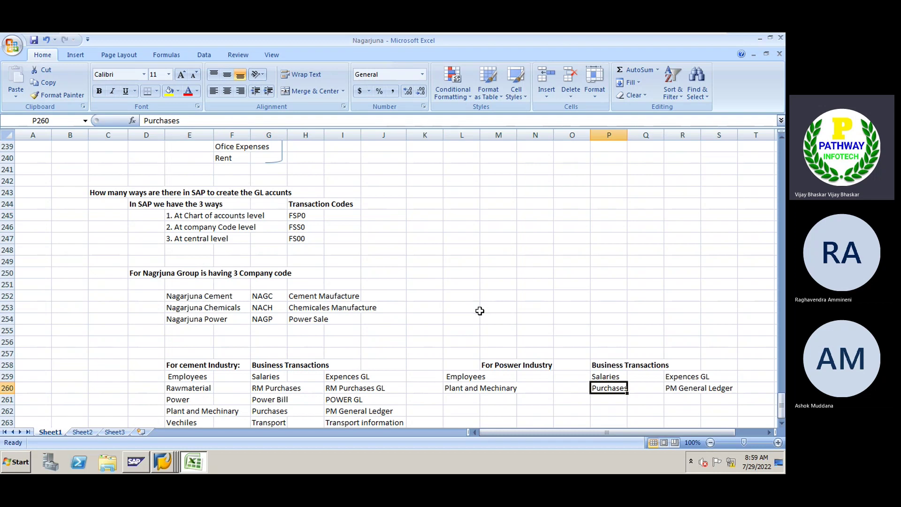
{"action": "scroll", "coordinate": [480, 311], "scroll_direction": "down", "scroll_amount": 2}
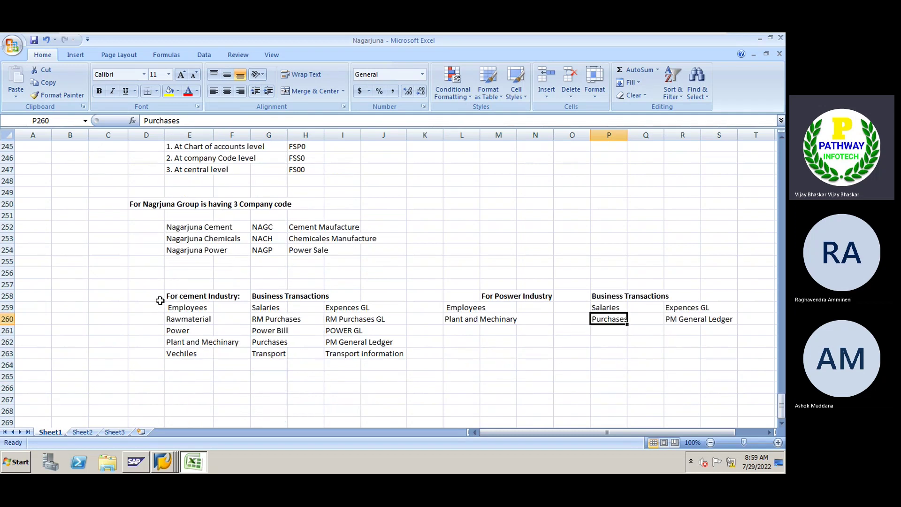
{"action": "left_click_drag", "start_coordinate": [160, 301], "coordinate": [396, 353]}
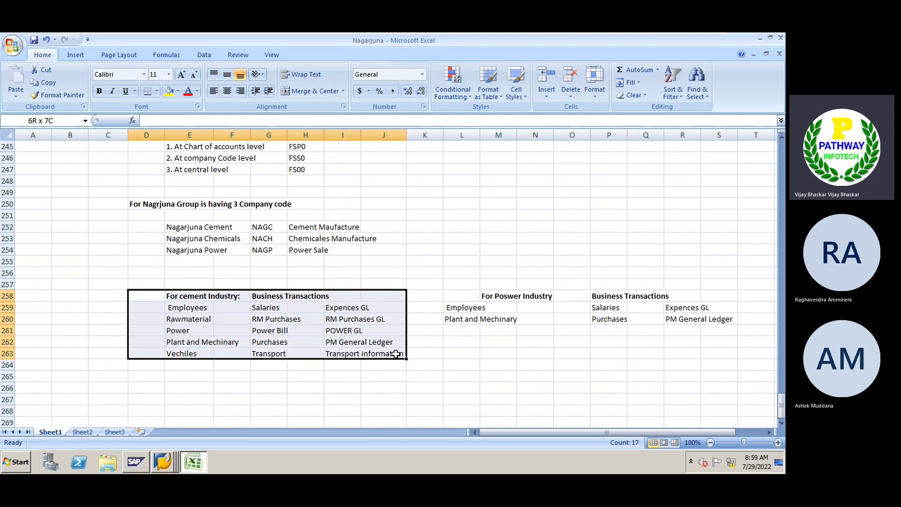
{"action": "left_click", "coordinate": [300, 384]}
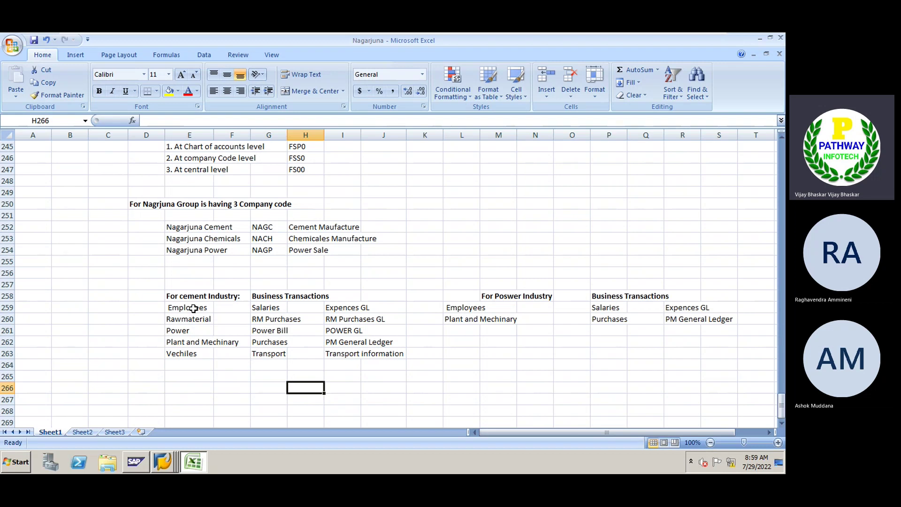
Remove the leading space before Employees in E259 under the cement industry heading
{"action": "double_click", "coordinate": [170, 308]}
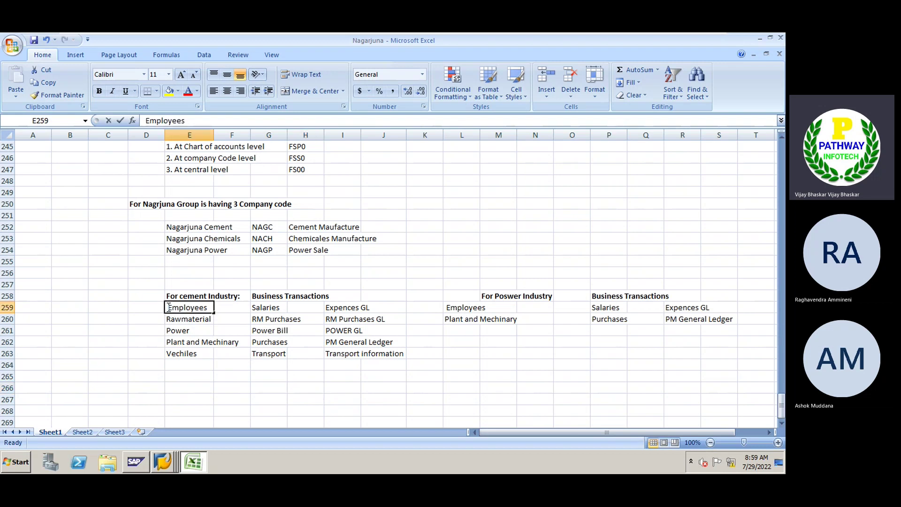
{"action": "key", "text": "BackSpace"}
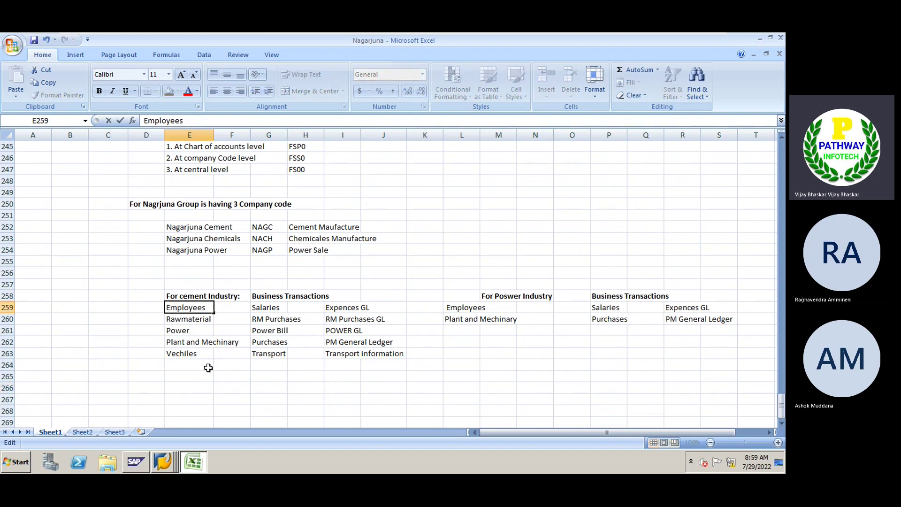
{"action": "key", "text": "Return"}
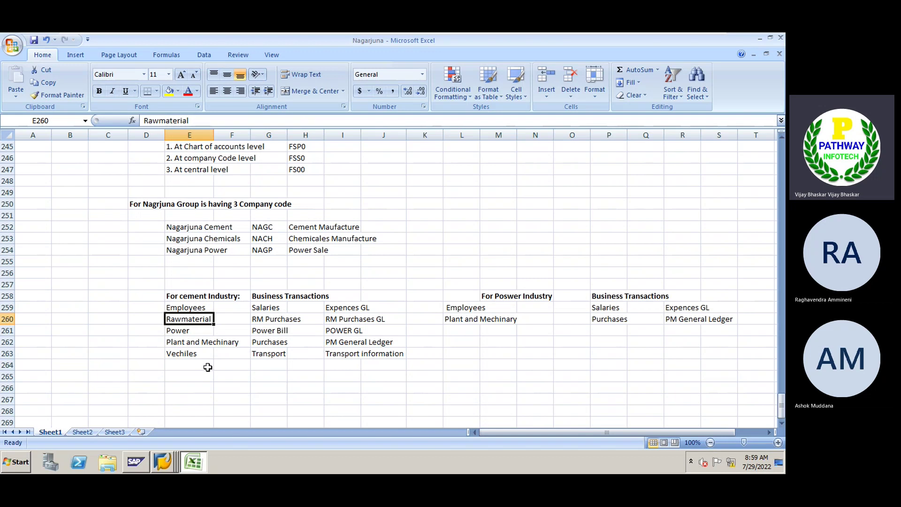
Examine the three GL account creation levels in E245:E247, comparing the chart of accounts and company code levels with the central level
{"action": "left_click", "coordinate": [468, 339]}
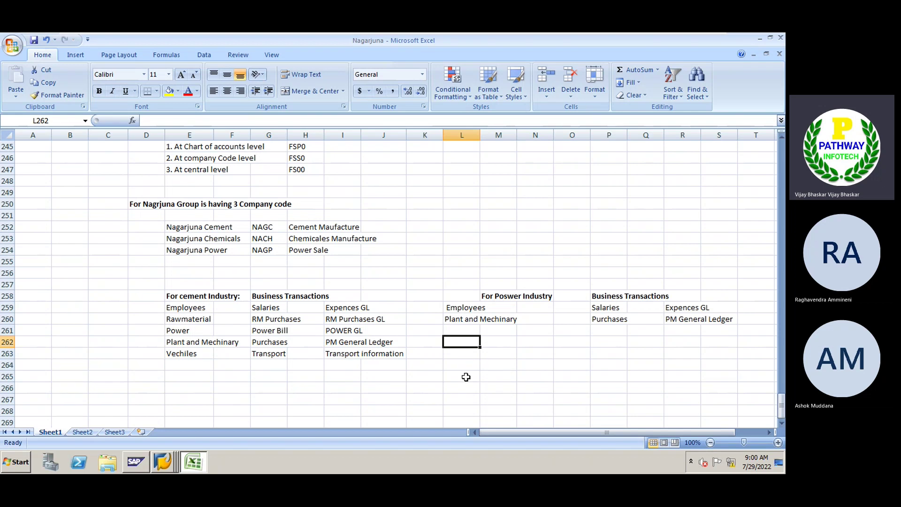
{"action": "scroll", "coordinate": [458, 370], "scroll_direction": "up", "scroll_amount": 2}
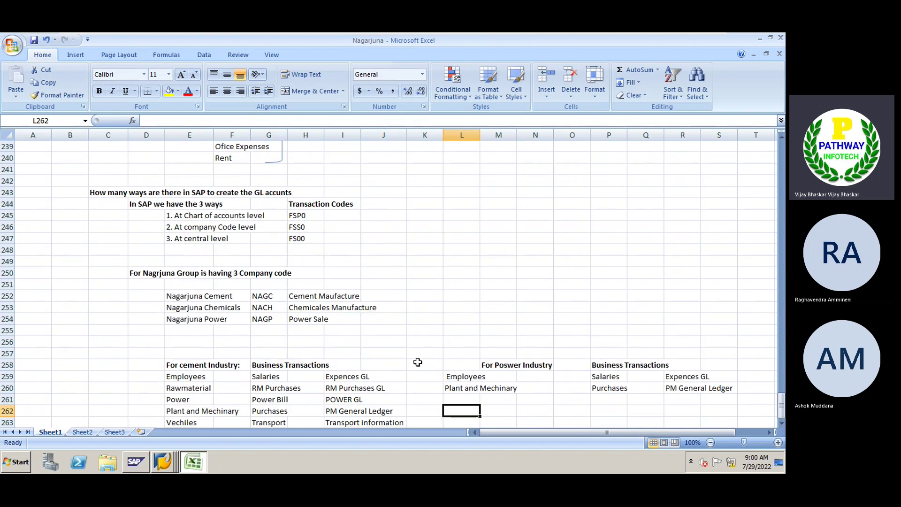
{"action": "left_click", "coordinate": [184, 215]}
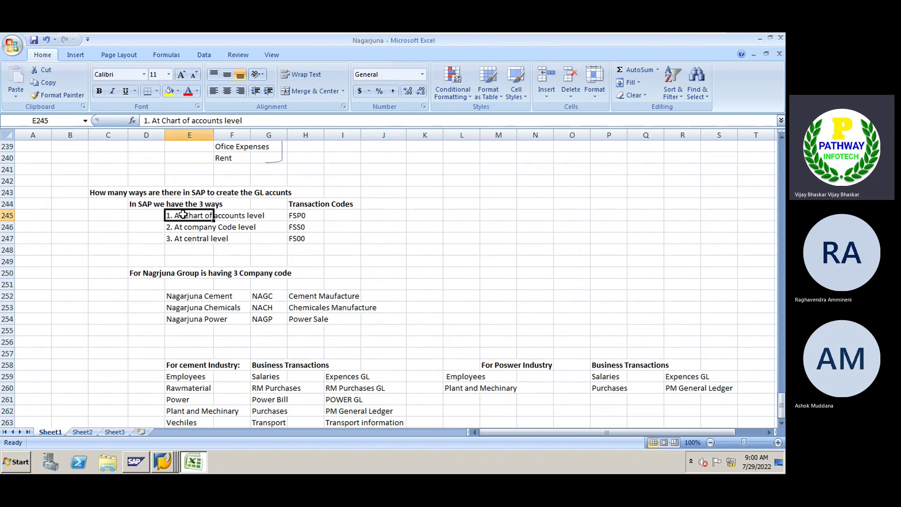
{"action": "left_click", "coordinate": [187, 229]}
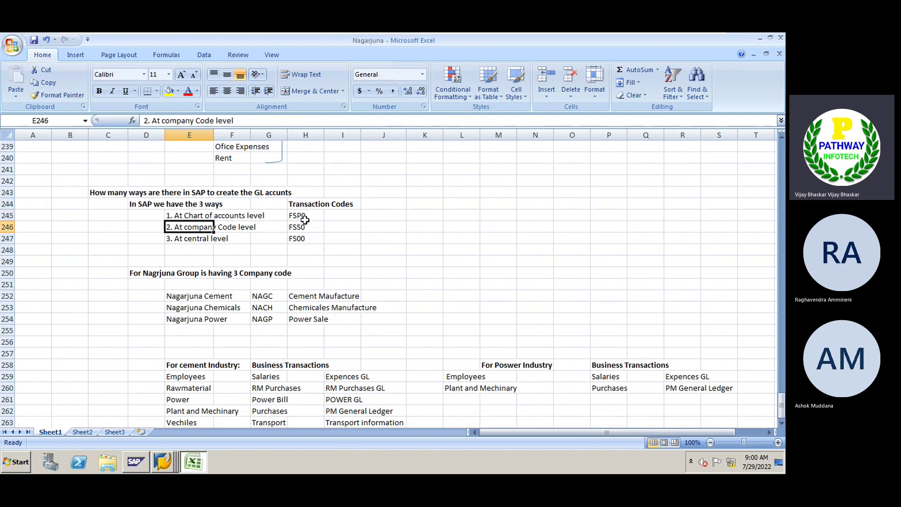
{"action": "left_click", "coordinate": [228, 217]}
{"action": "left_click_drag", "start_coordinate": [187, 216], "coordinate": [188, 228]}
{"action": "left_click", "coordinate": [183, 241]}
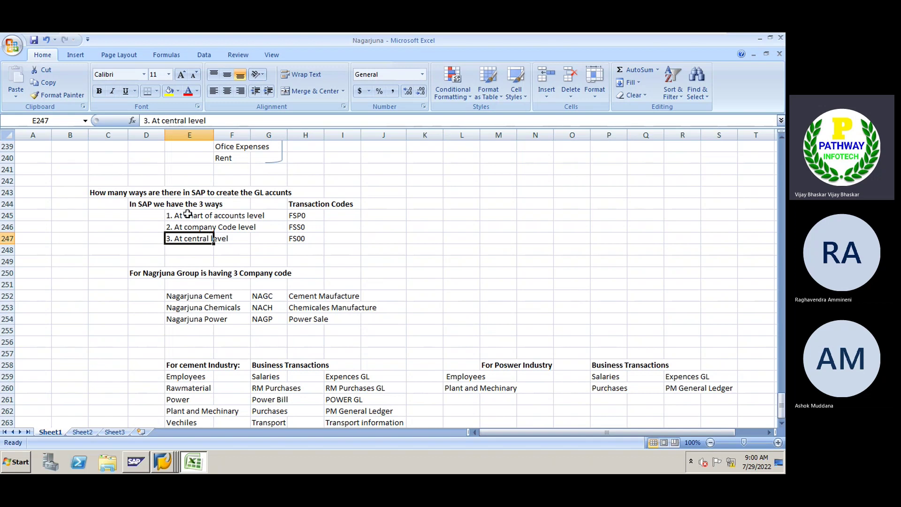
{"action": "left_click_drag", "start_coordinate": [187, 216], "coordinate": [188, 227]}
{"action": "left_click", "coordinate": [193, 240]}
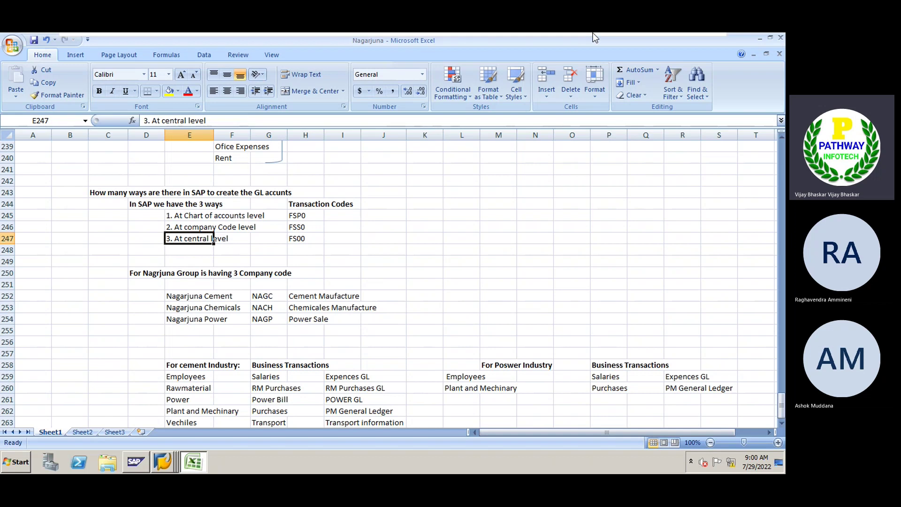
Minimize the Excel session, switch to the Microsoft Teams meeting window and open its additional meeting options
{"action": "left_click", "coordinate": [679, 42]}
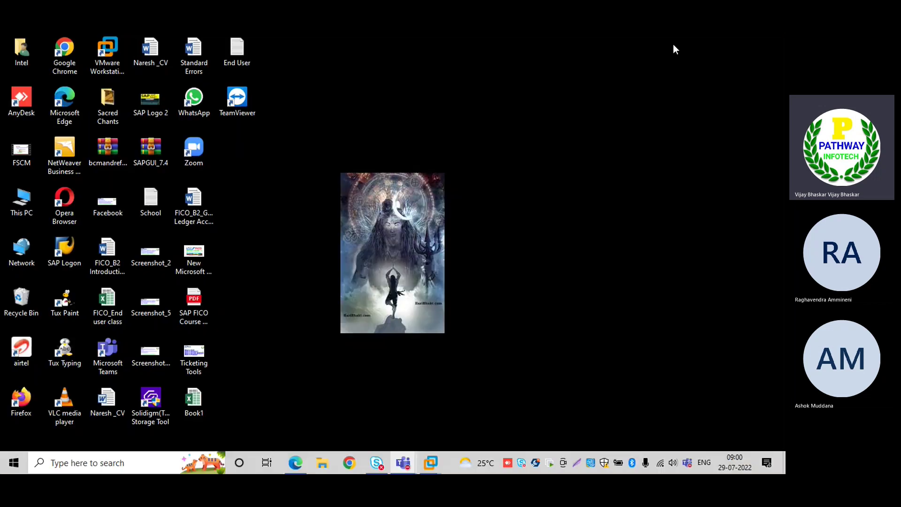
{"action": "mouse_move", "coordinate": [400, 453]}
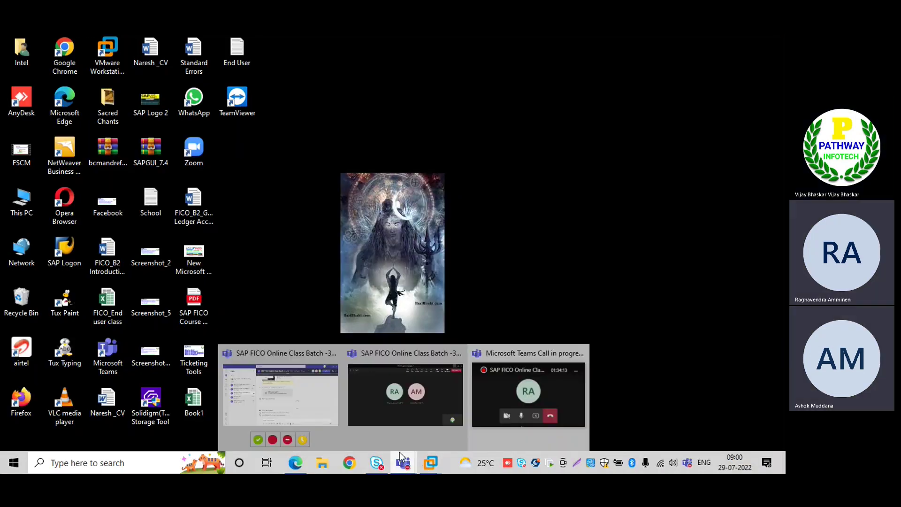
{"action": "left_click", "coordinate": [404, 398]}
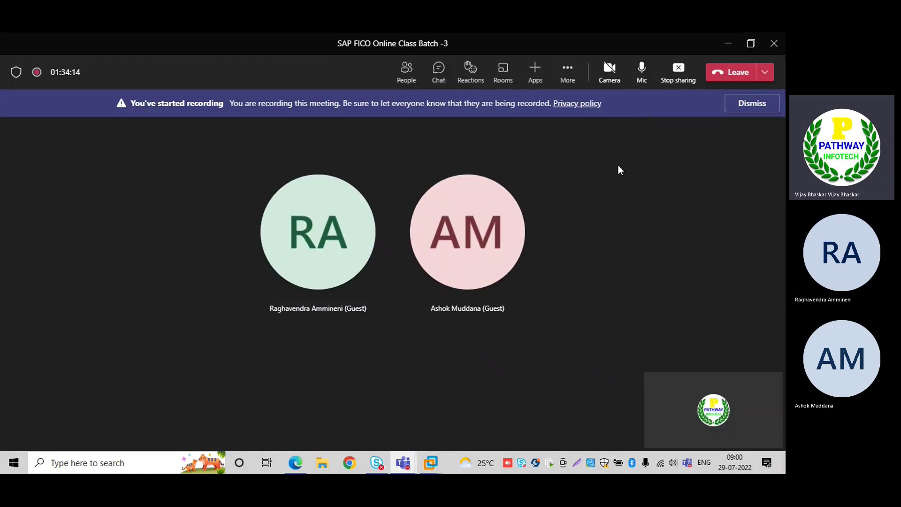
{"action": "left_click", "coordinate": [568, 75]}
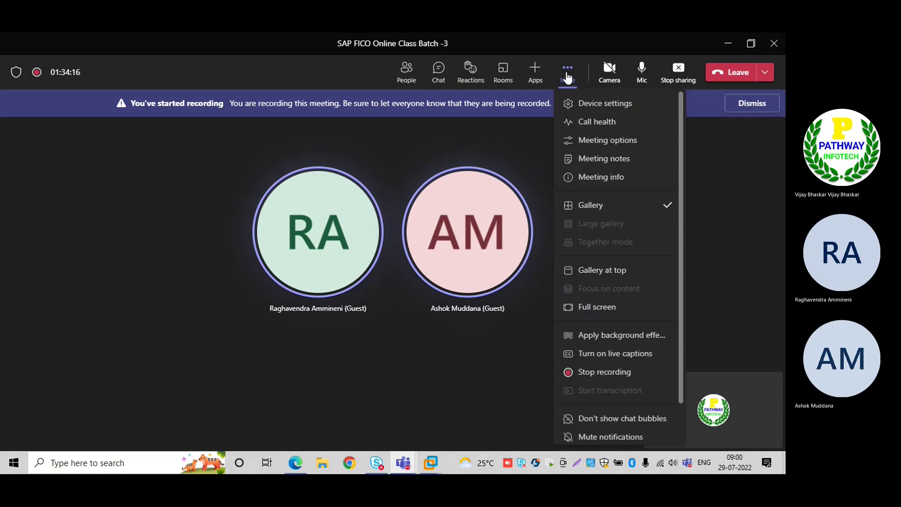